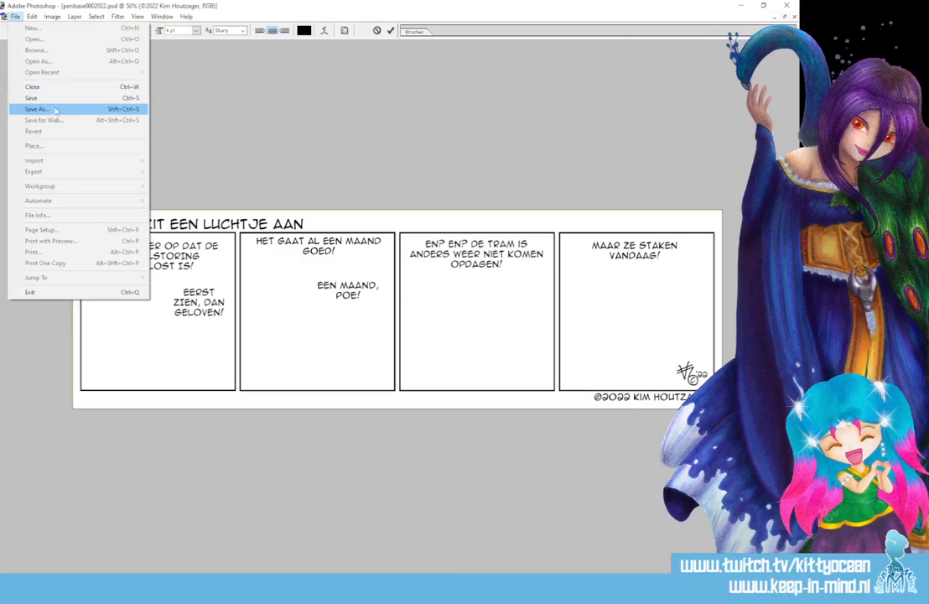
# Save the comic as a new Photoshop file named 727 in the folder "Jaar 14 - 2021 - 2022 - 678 - 730"
pyautogui.click(37, 109)
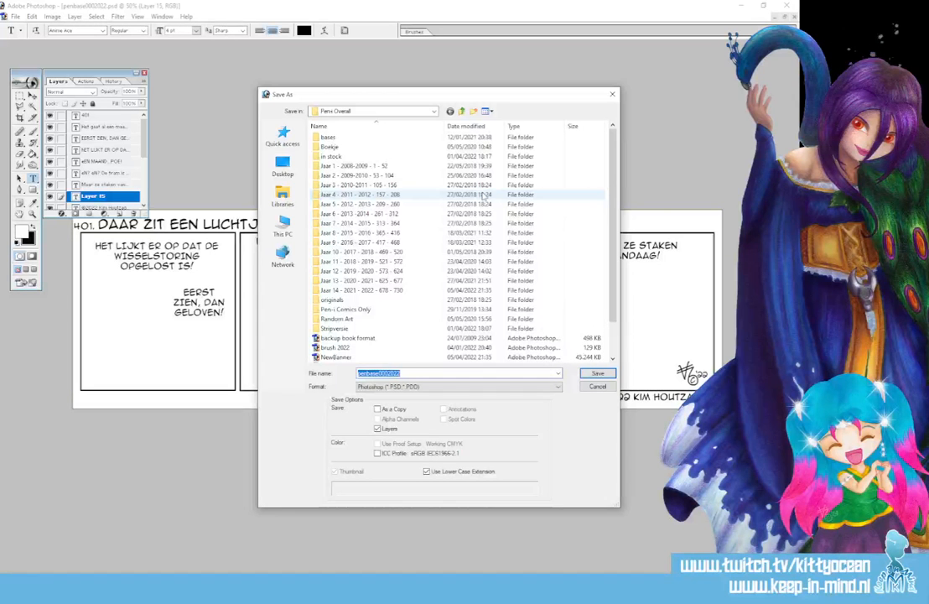
pyautogui.click(391, 291)
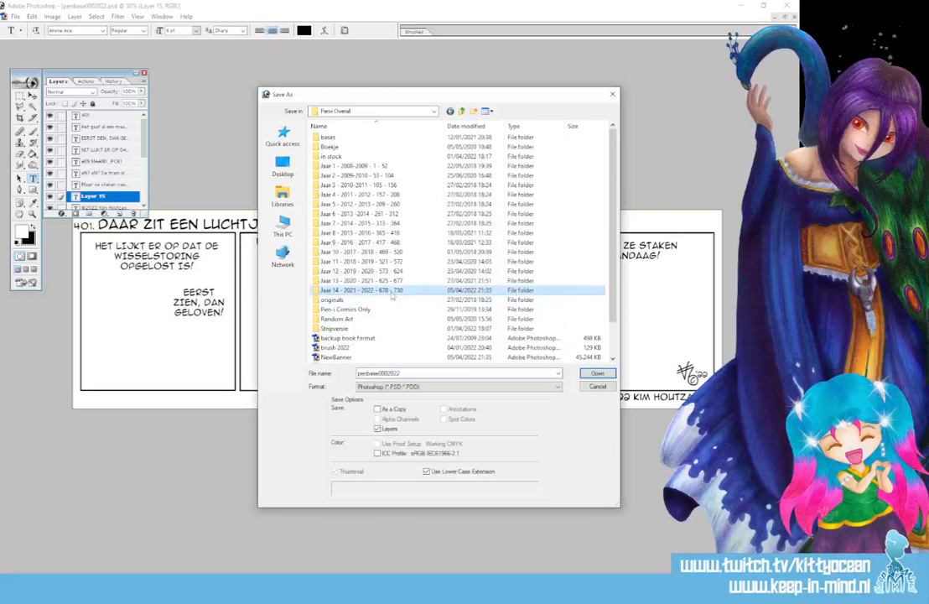
pyautogui.doubleClick(391, 291)
pyautogui.scroll(-6, 597, 336)
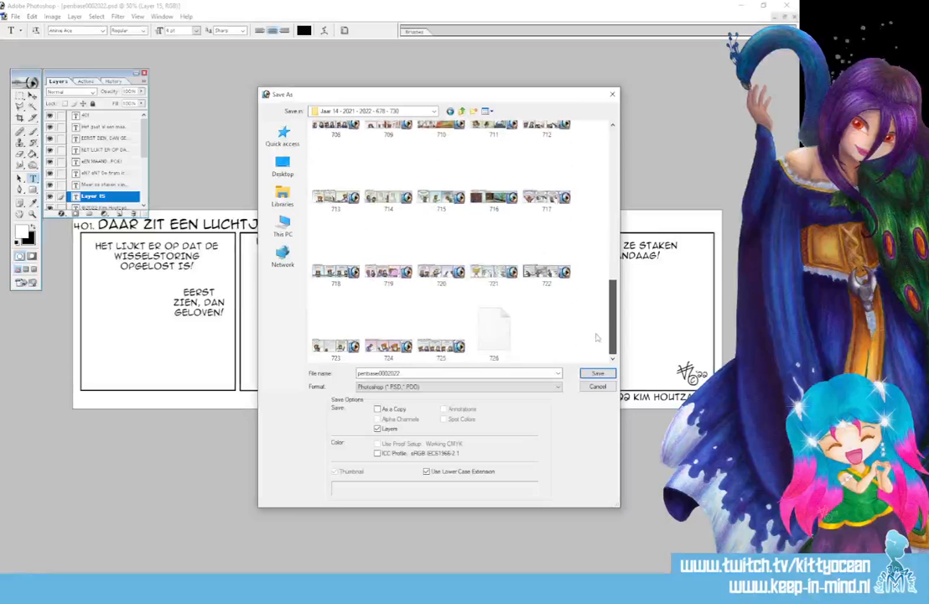
pyautogui.click(494, 331)
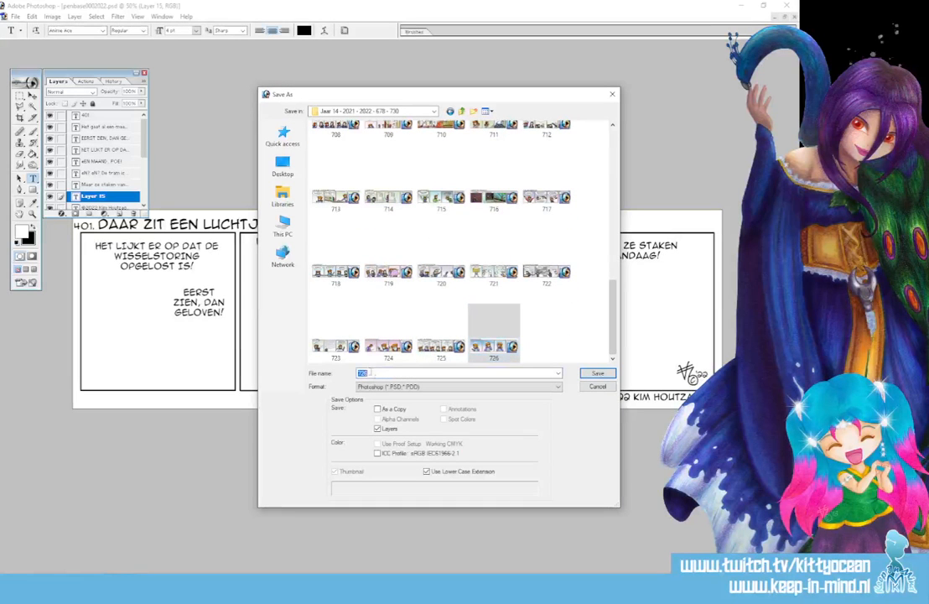
pyautogui.write('727')
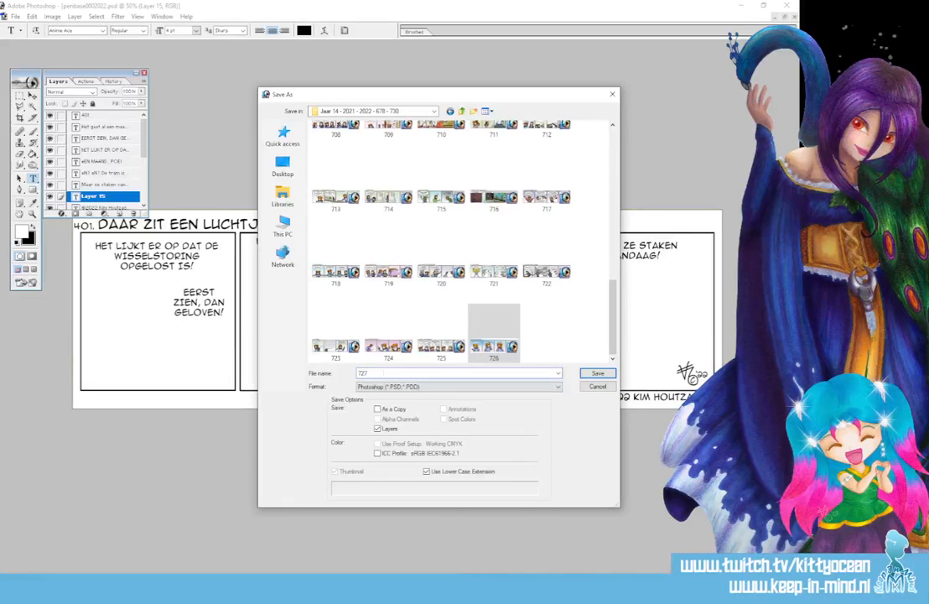
pyautogui.press('Return')
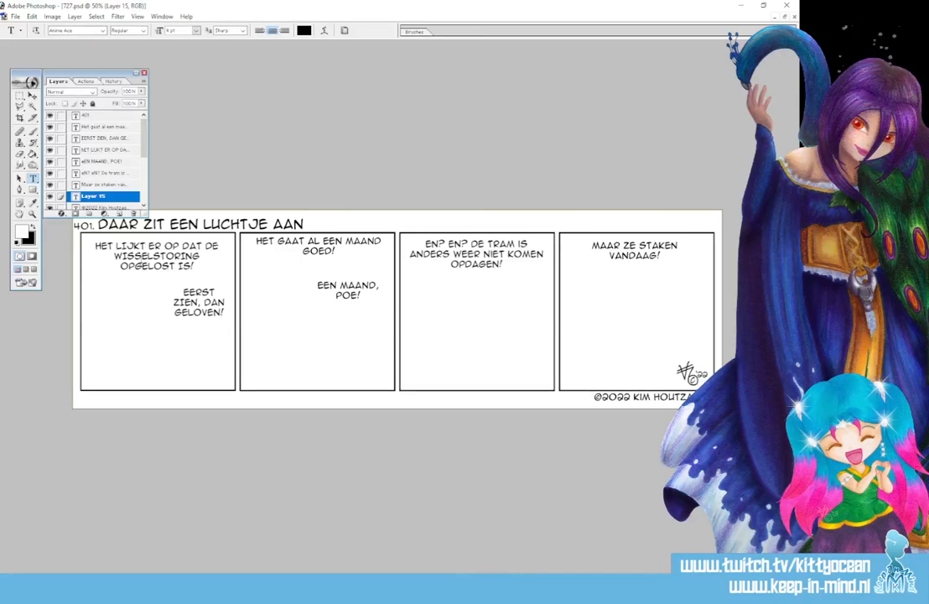
# Change the comic strip's number in front of the title to "727."
pyautogui.moveTo(92, 225); pyautogui.dragTo(73, 224)
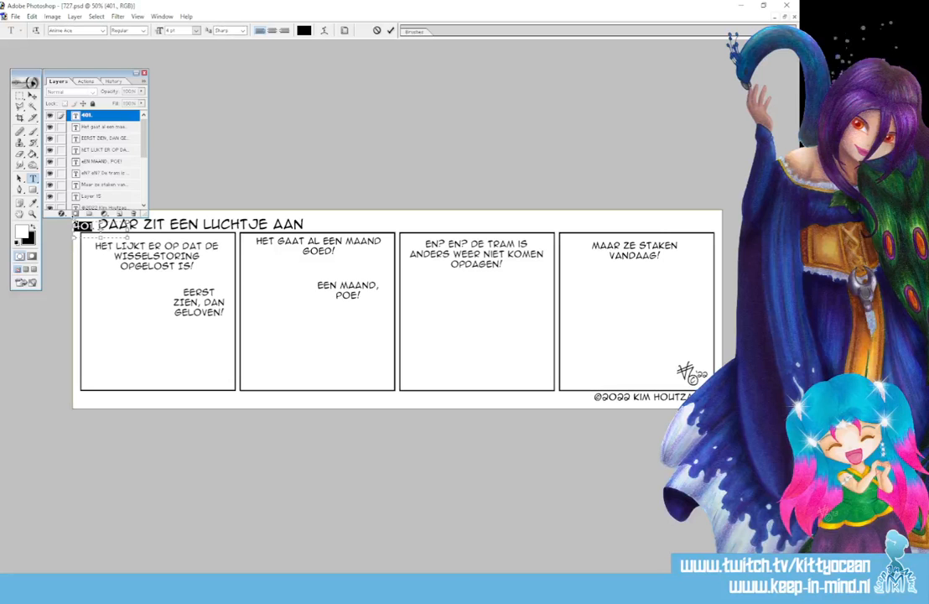
pyautogui.write('727.')
pyautogui.click(390, 30)
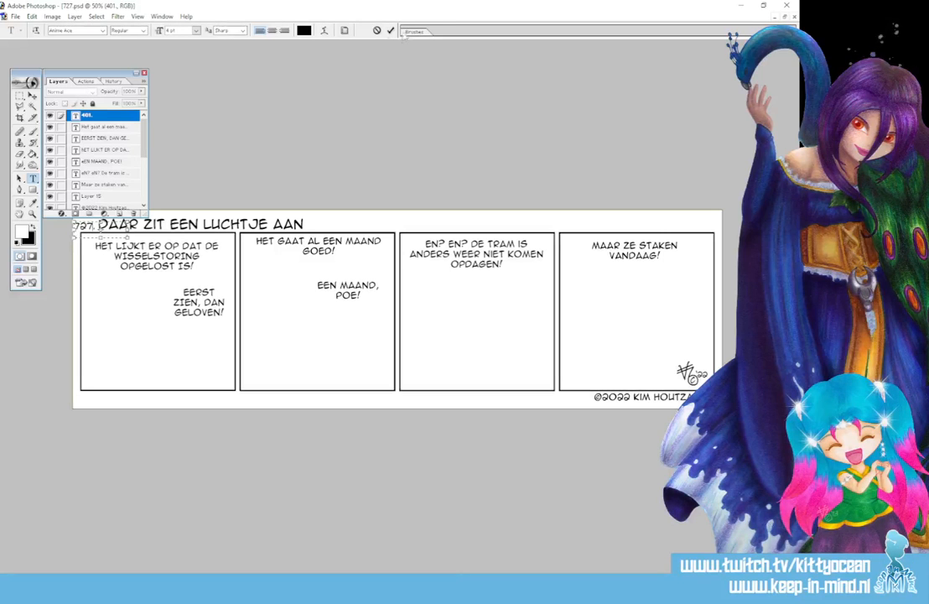
# Replace the comic's title text with "Neko, neko!" and move the layers palette up, clear of the strip
pyautogui.click(174, 222)
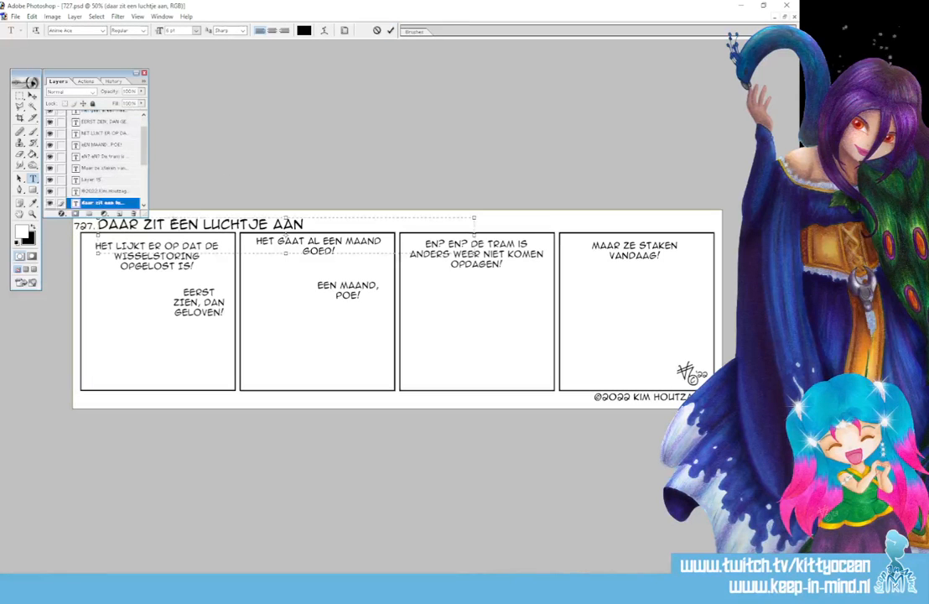
pyautogui.hotkey('ctrl', 'a')
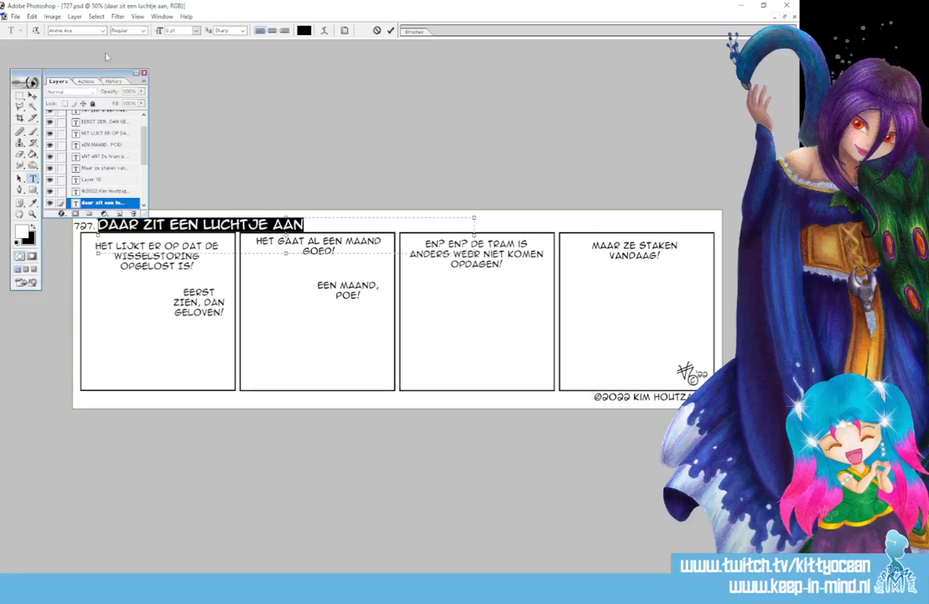
pyautogui.moveTo(107, 75); pyautogui.dragTo(108, 52)
pyautogui.write('NEKO, NEKO!')
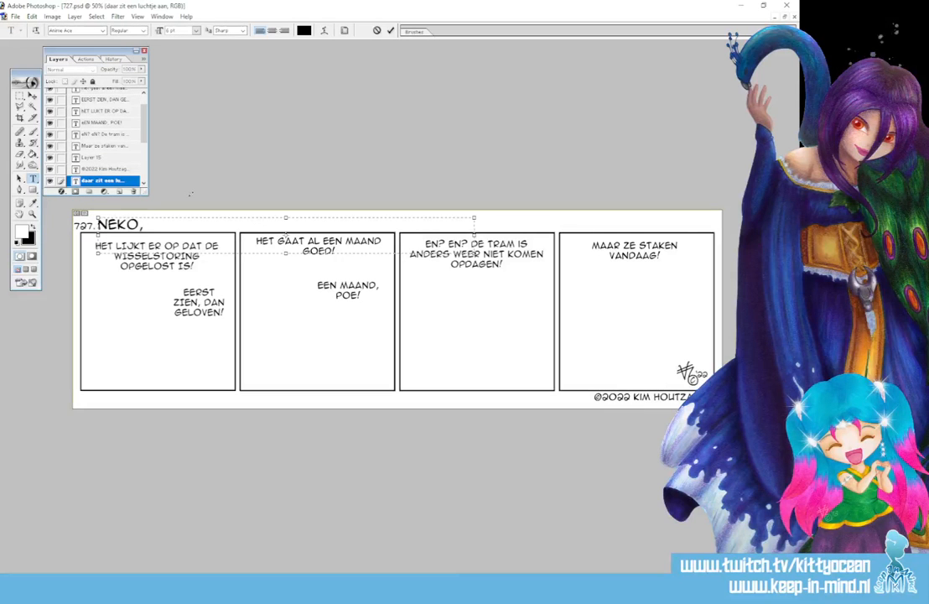
pyautogui.click(391, 31)
# Replace the upper dialogue in the first panel with "Miaaaa~!"
pyautogui.click(168, 256)
pyautogui.hotkey('ctrl', 'a')
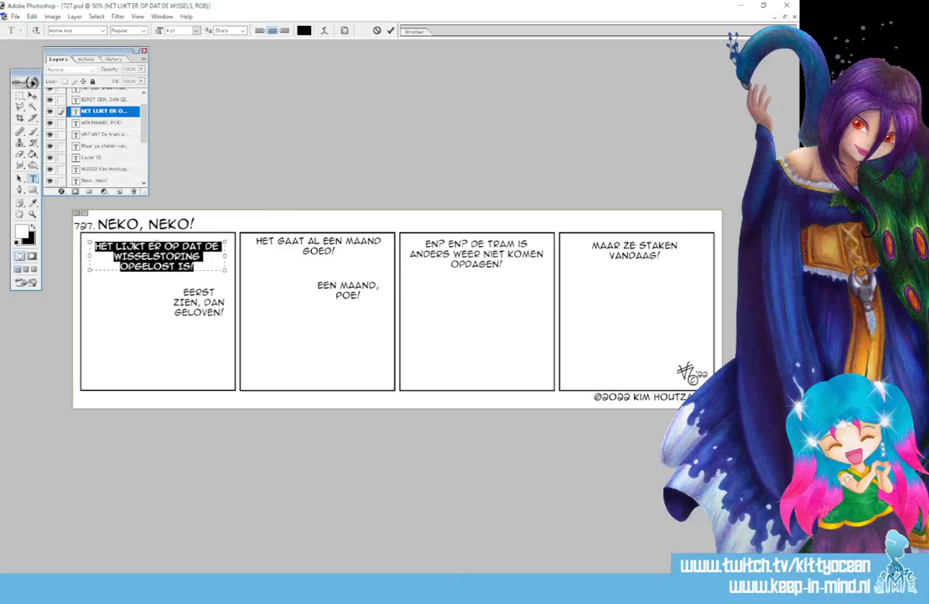
pyautogui.press('BackSpace')
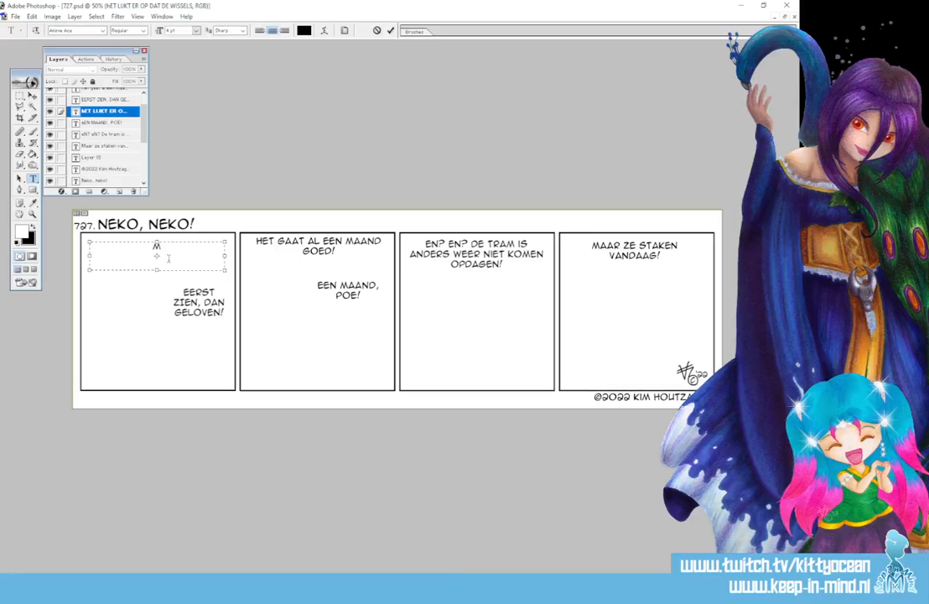
pyautogui.write('IAAAA~~~!')
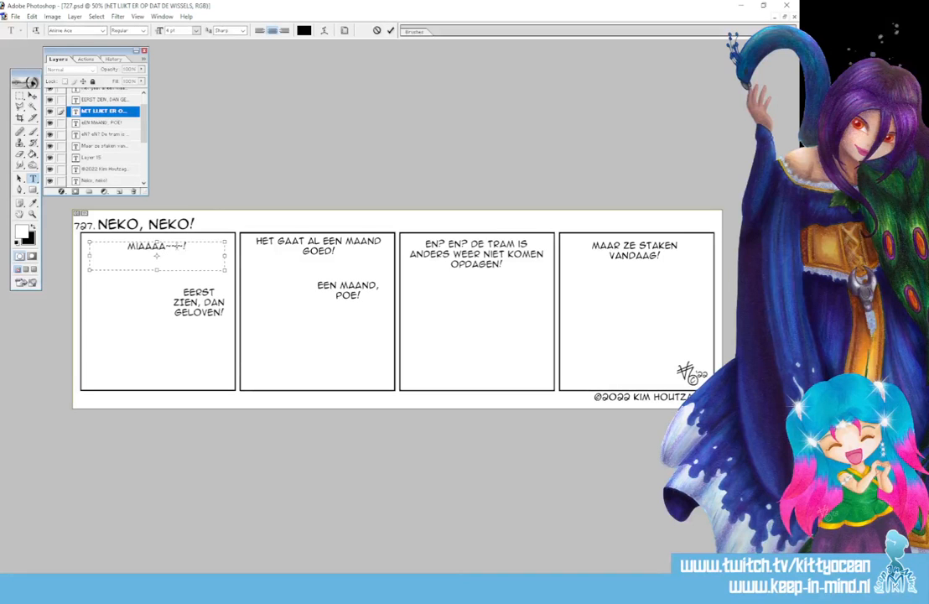
pyautogui.moveTo(167, 246); pyautogui.dragTo(180, 246)
pyautogui.press('BackSpace')
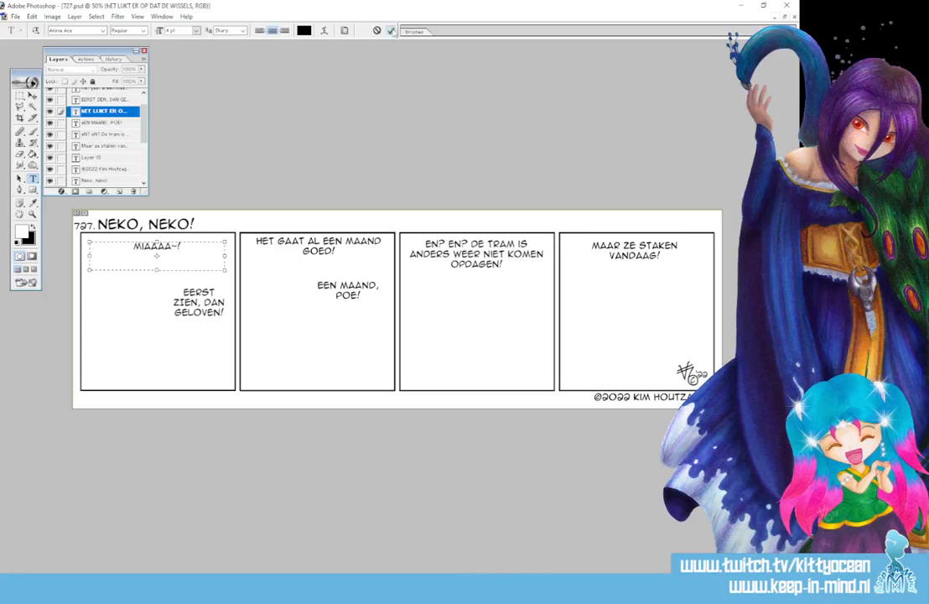
pyautogui.click(391, 30)
pyautogui.click(319, 245)
pyautogui.moveTo(257, 241); pyautogui.dragTo(335, 252)
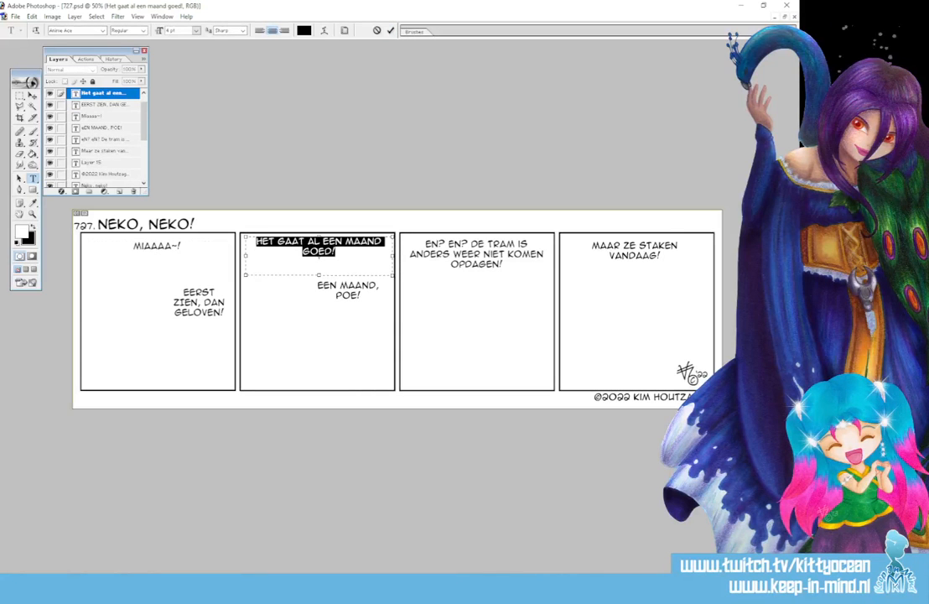
pyautogui.click(378, 31)
# Replace the lower dialogue in the first panel with "Oh, Vladimir, pas op!"
pyautogui.click(198, 298)
pyautogui.hotkey('ctrl', 'a')
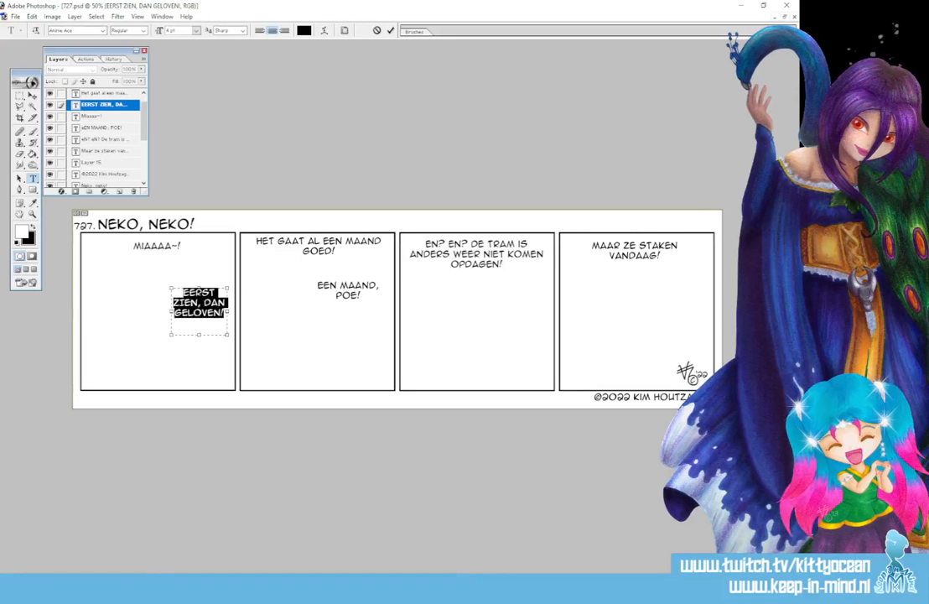
pyautogui.write('OH, VLADIMIR!')
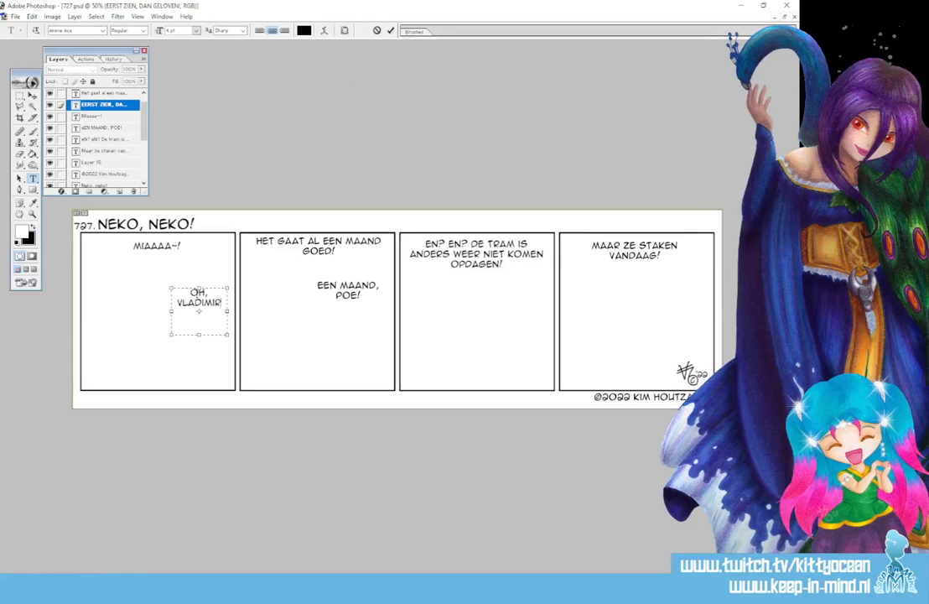
pyautogui.press('BackSpace')
pyautogui.write(', PAS OP!')
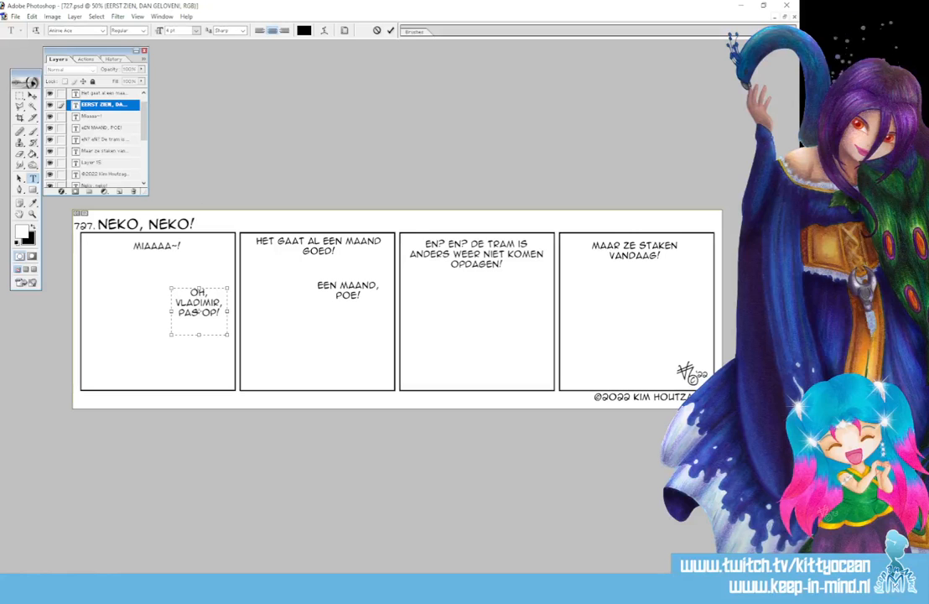
pyautogui.click(390, 31)
# Replace the upper dialogue in the second panel with "He, wat een rare strepen zo... het lijkt wel een Japans teken!"
pyautogui.click(307, 236)
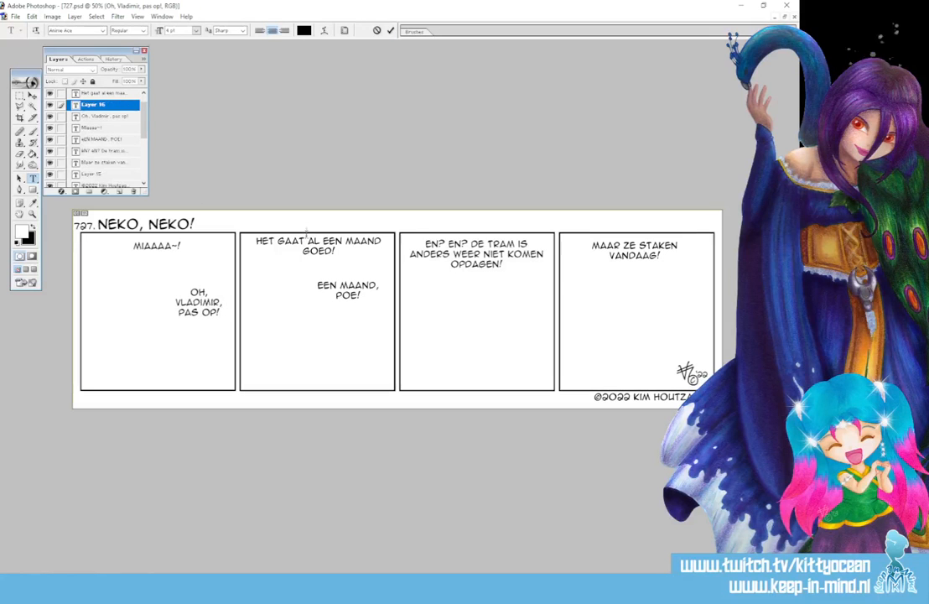
pyautogui.click(377, 31)
pyautogui.click(316, 247)
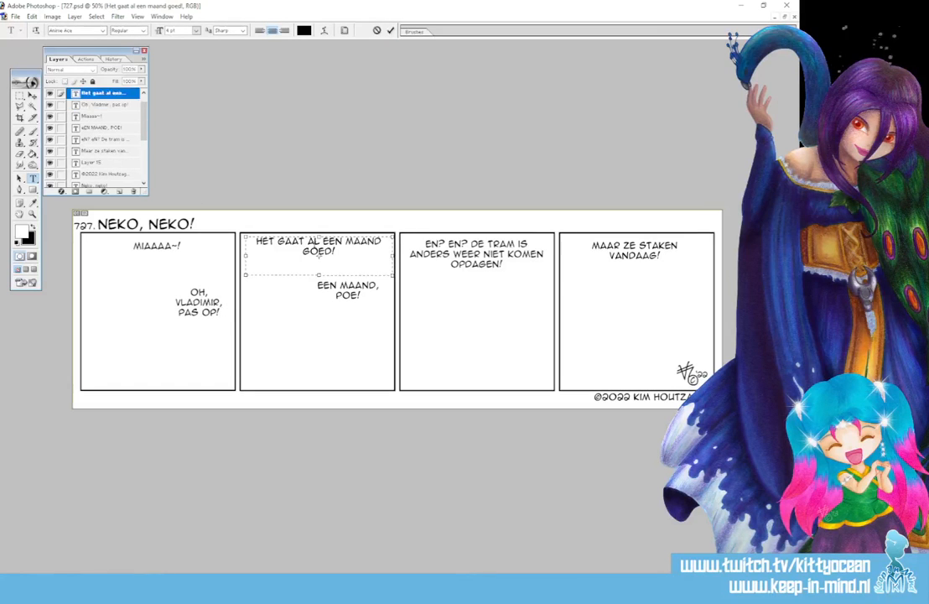
pyautogui.hotkey('ctrl', 'a')
pyautogui.write('He, wat een ')
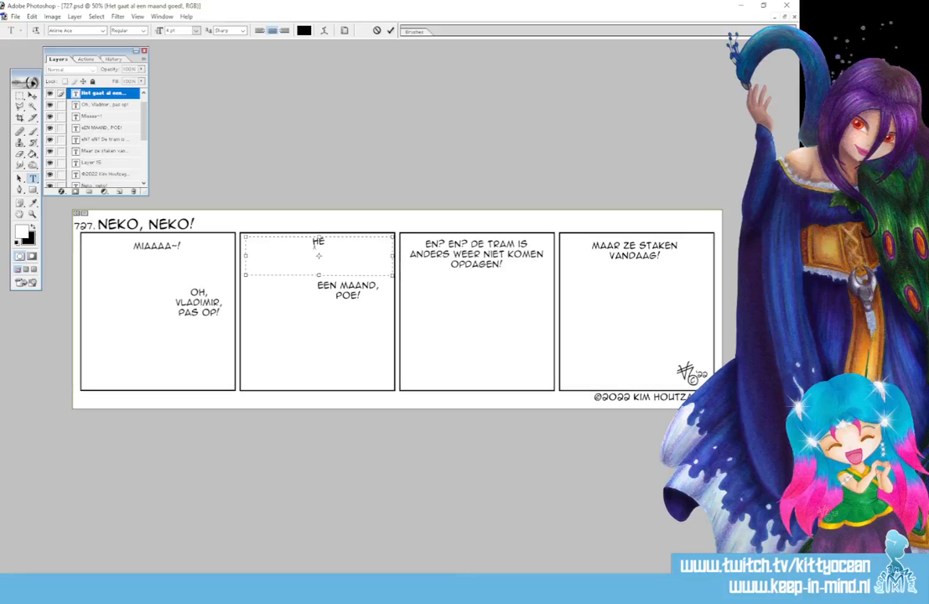
pyautogui.write('rare strepen')
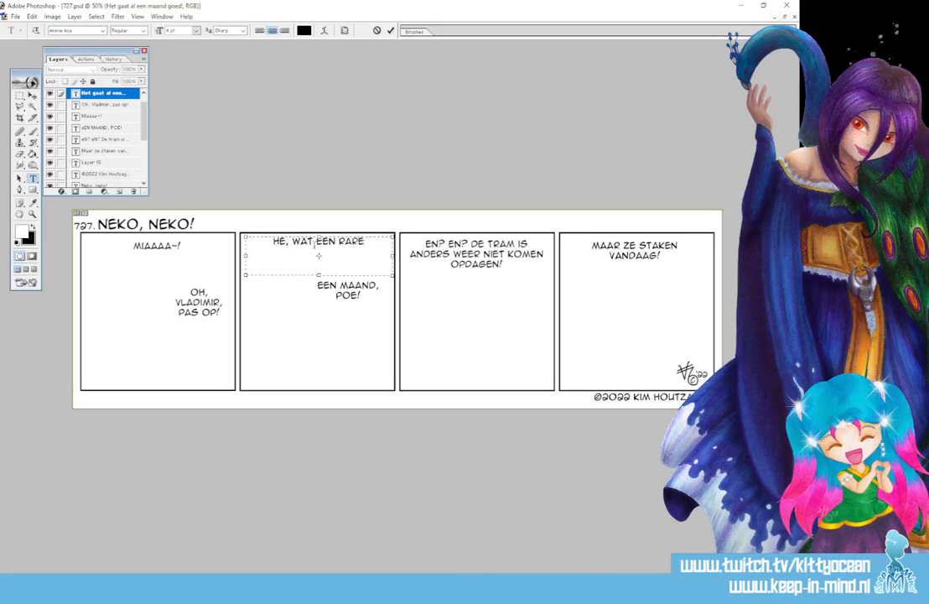
pyautogui.write(' zo')
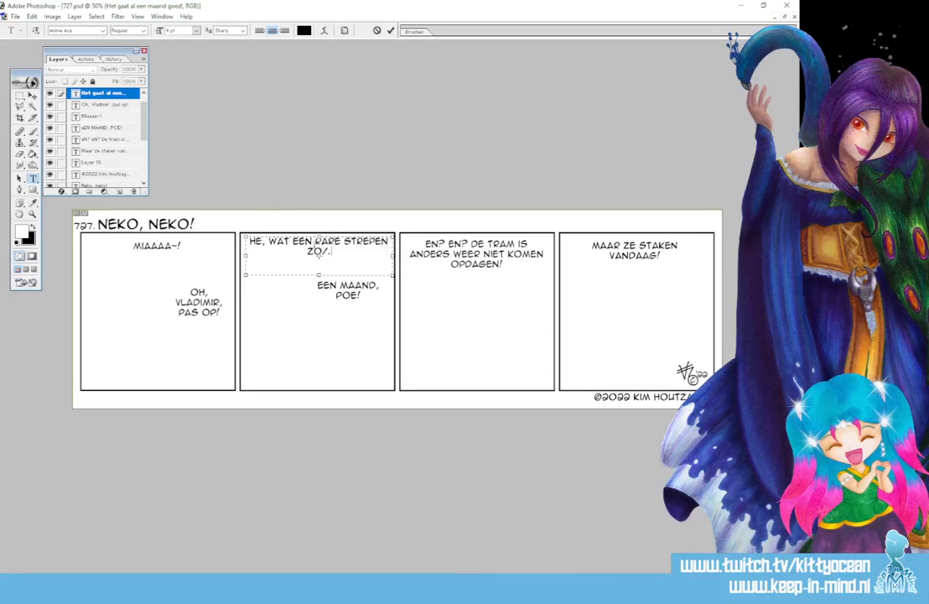
pyautogui.write('... h')
pyautogui.write('et lij')
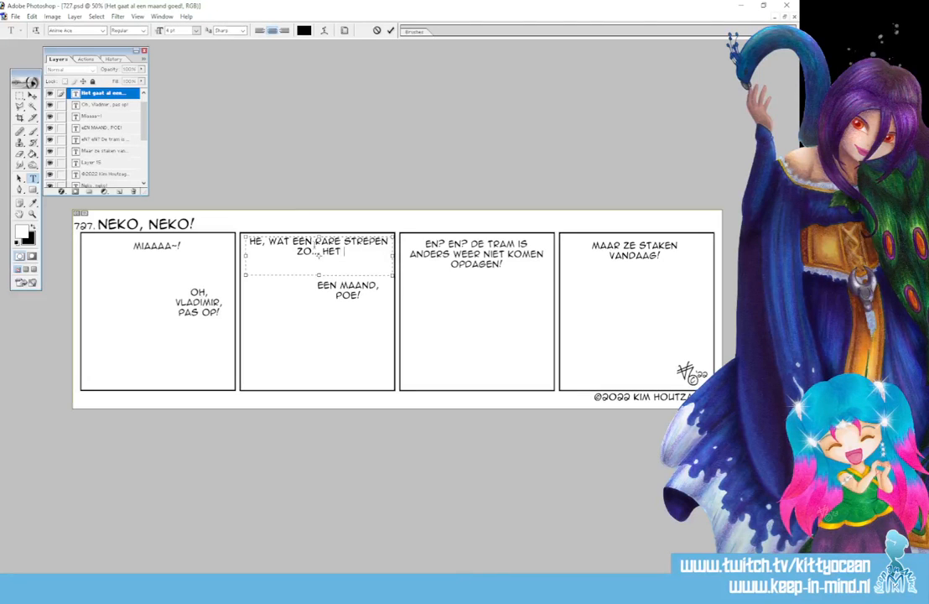
pyautogui.write('kt wel een japan')
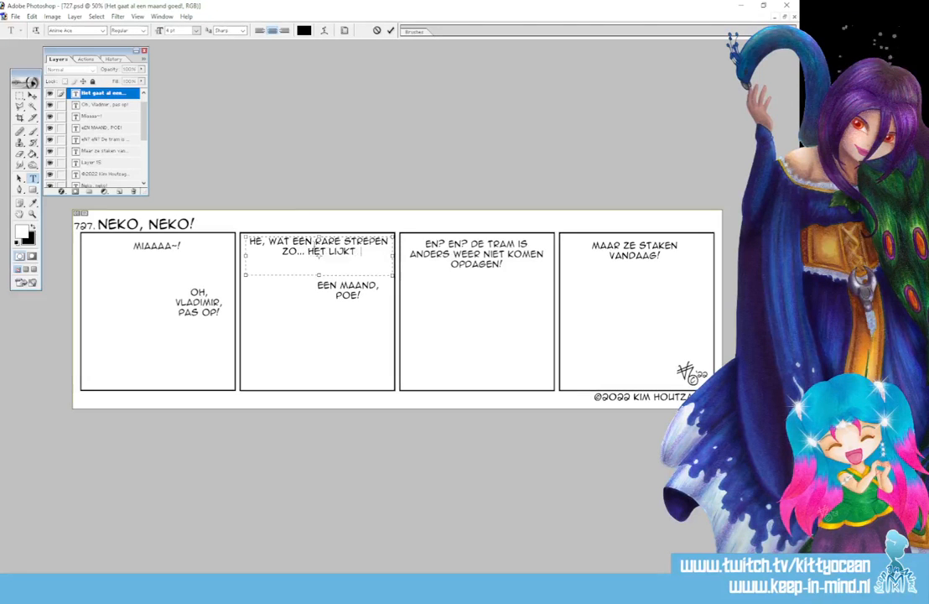
pyautogui.write('s teken!')
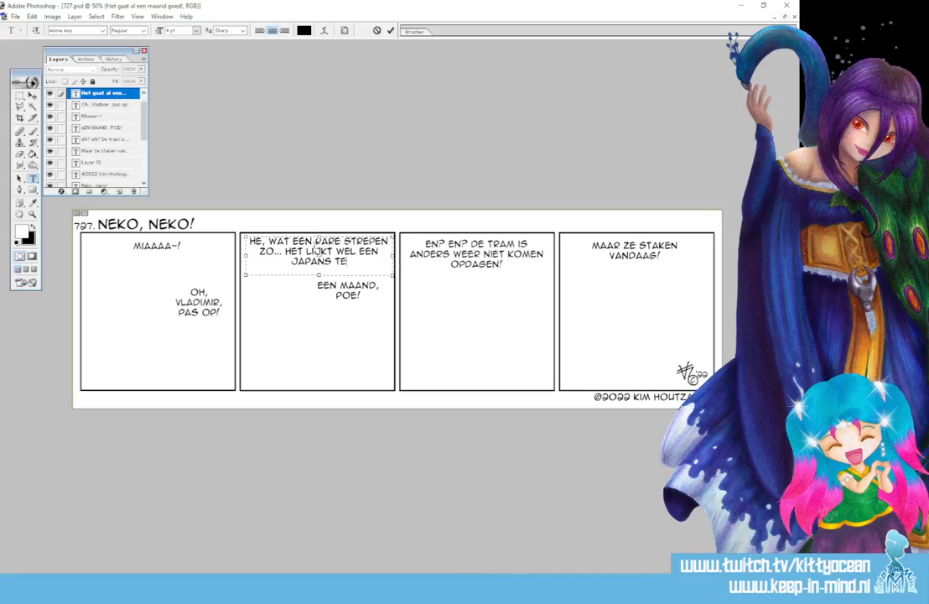
pyautogui.click(390, 30)
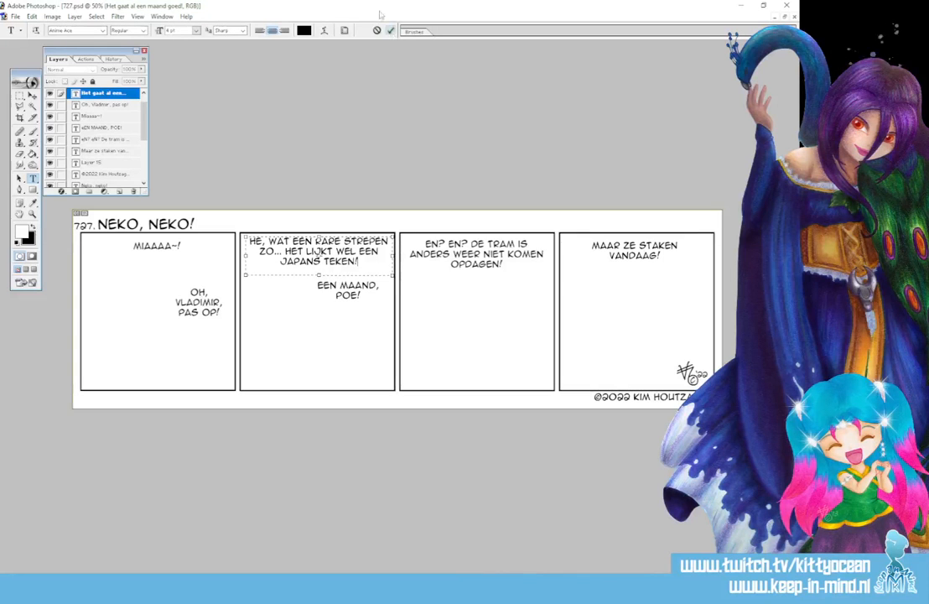
# Replace the lower dialogue in the second panel with "De 'shi', toch?"
pyautogui.hotkey('alt', 'Tab')
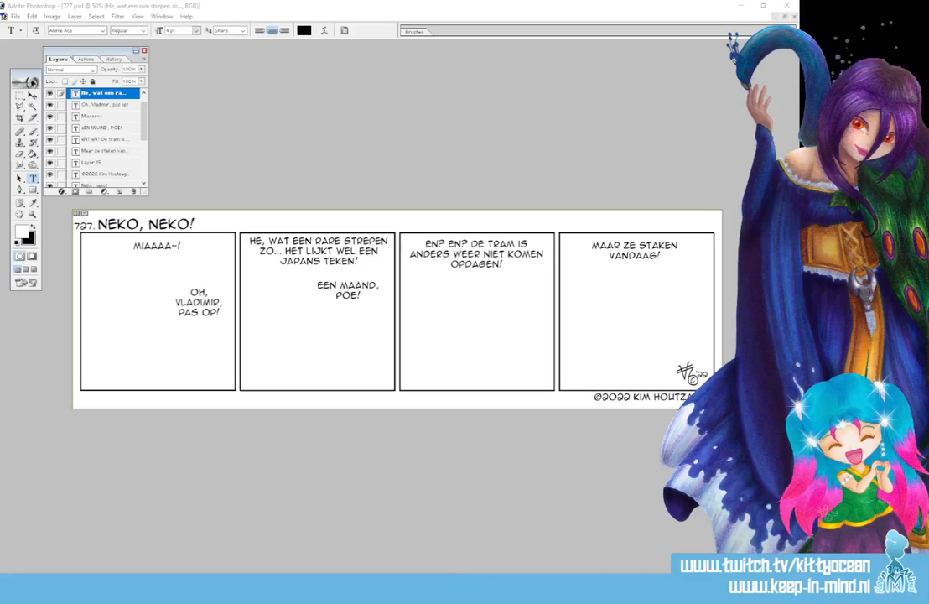
pyautogui.click(347, 291)
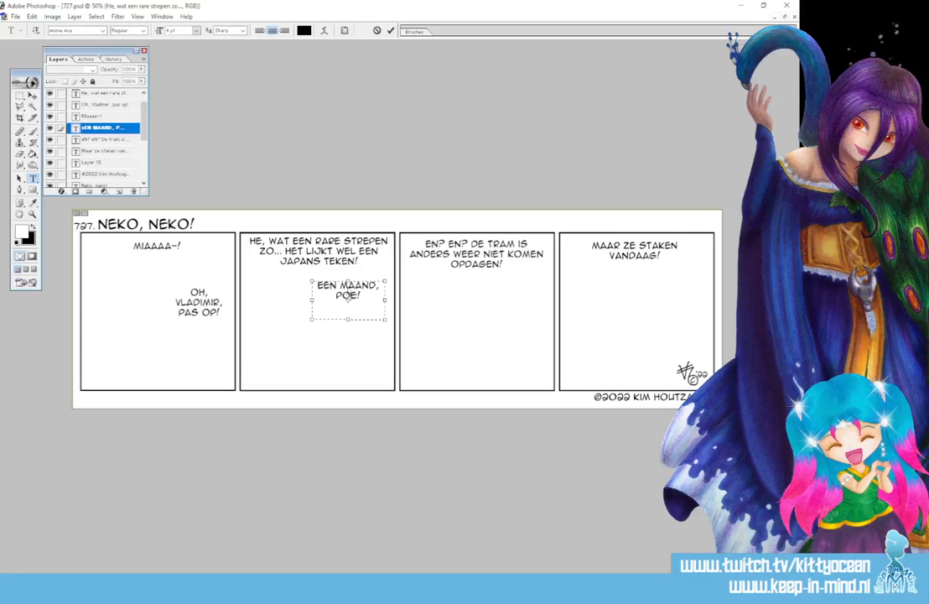
pyautogui.hotkey('ctrl', 'a')
pyautogui.press('BackSpace')
pyautogui.write("DE '")
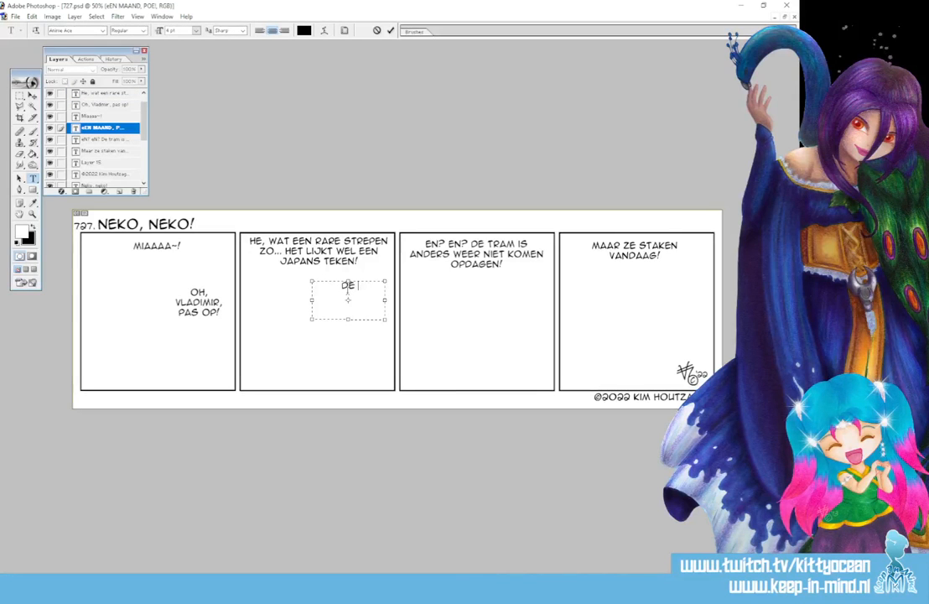
pyautogui.write("SHI', TOCH?")
# Replace the dialogue in the third panel with "Dus dit is... kat-akana?"
pyautogui.click(490, 256)
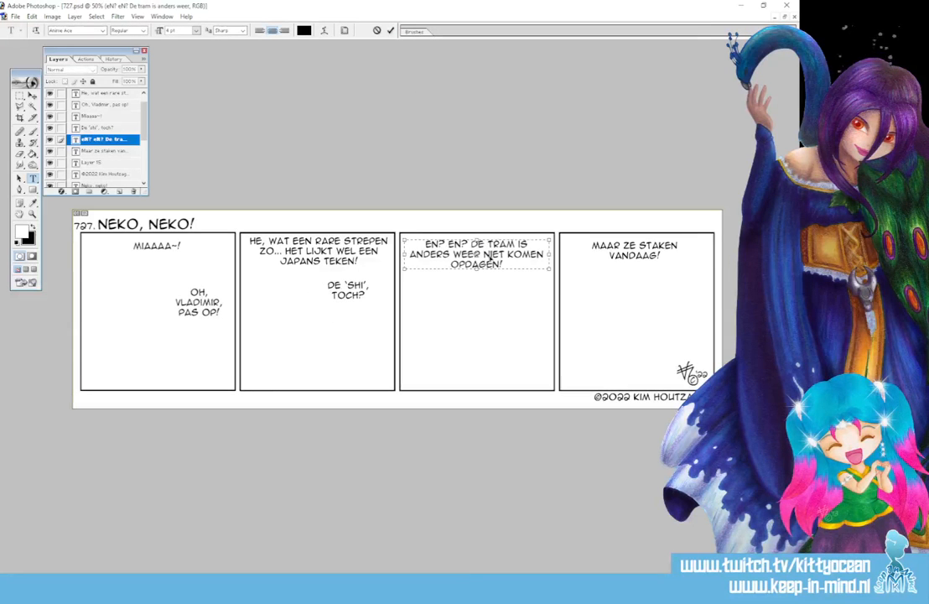
pyautogui.hotkey('ctrl', 'a')
pyautogui.press('BackSpace')
pyautogui.write('DUS DIT')
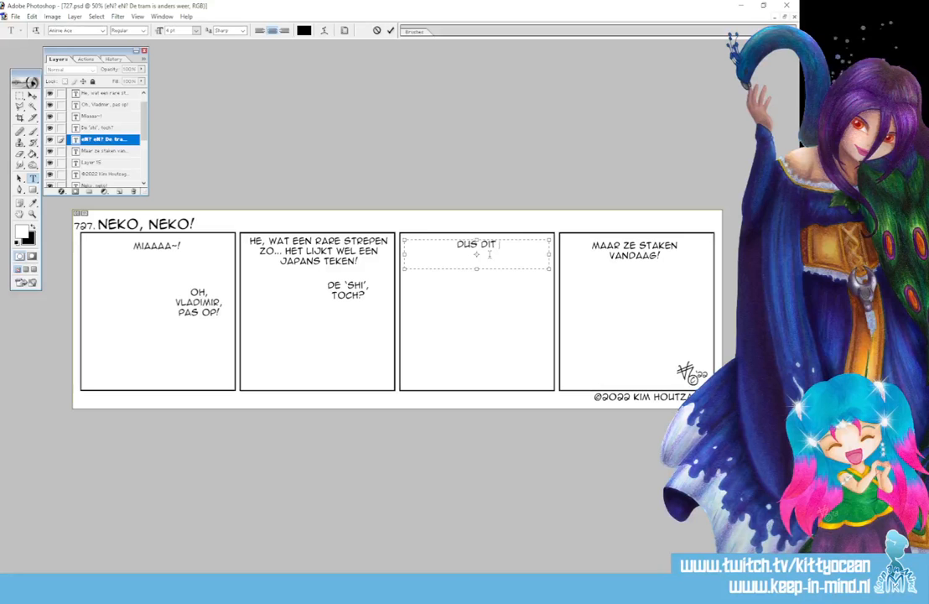
pyautogui.write(' IS... KAT')
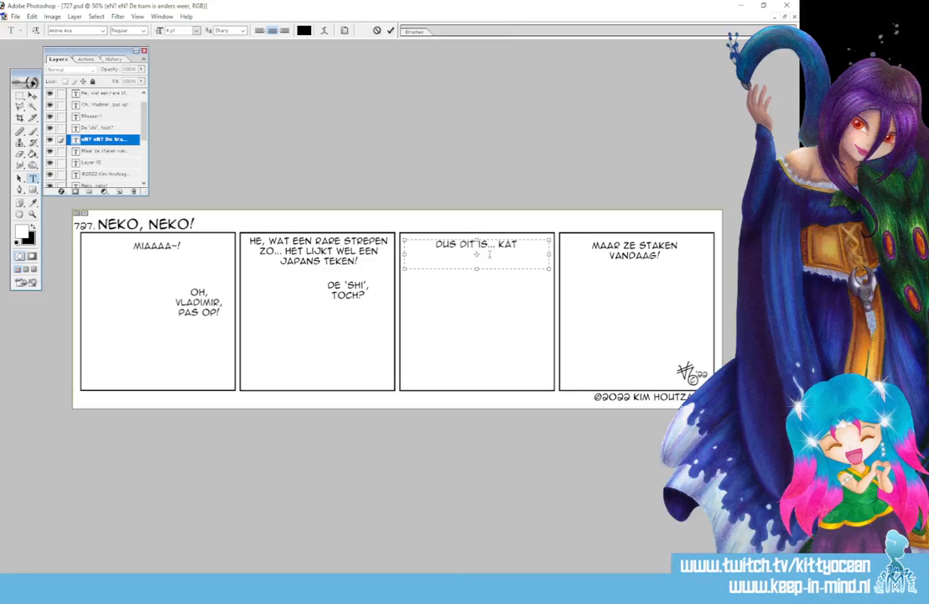
pyautogui.write('-AKANA?')
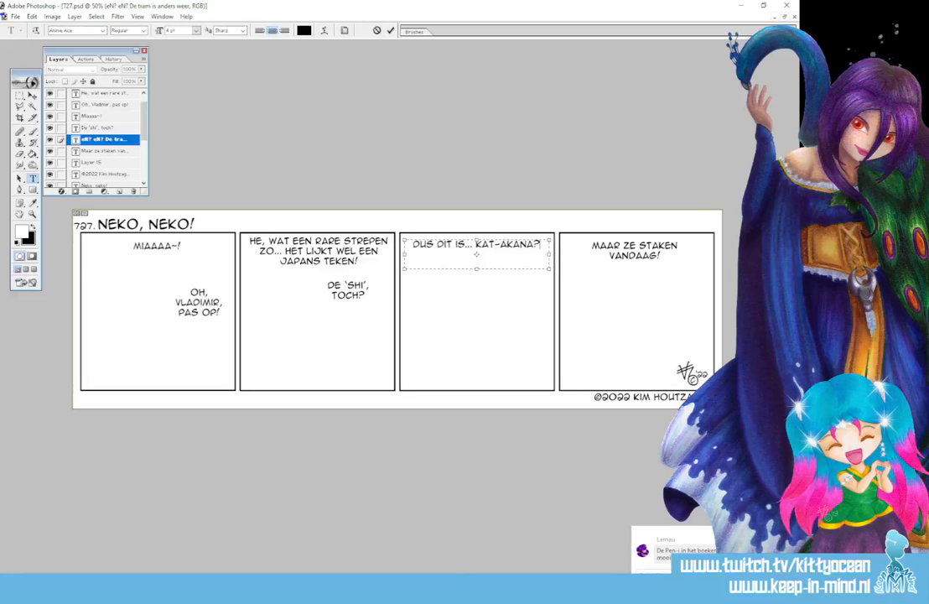
# Replace the dialogue in the fourth panel with "Sorry, ik hou nu eenmaal van woordgrapjes!"
pyautogui.hotkey('alt', 'Tab')
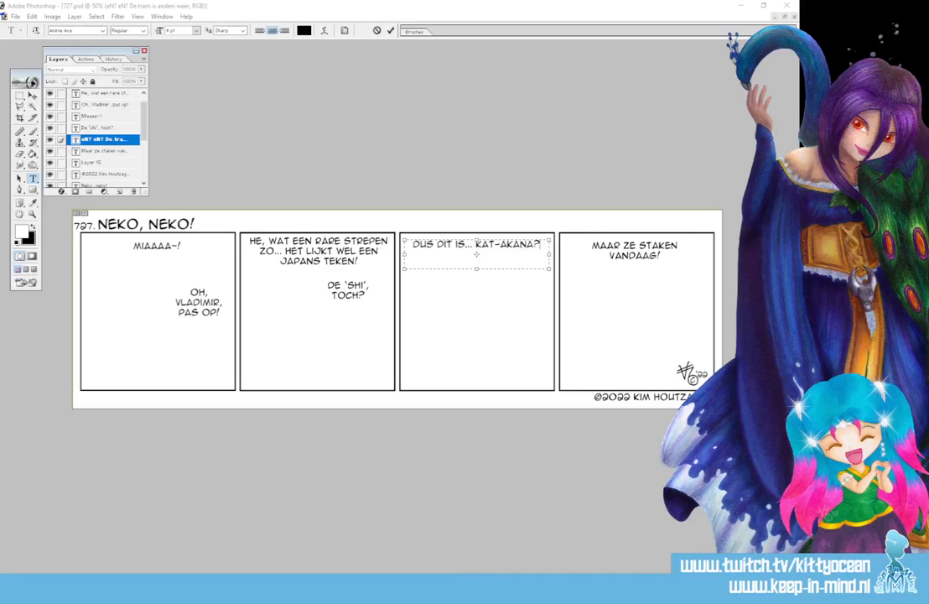
pyautogui.click(390, 30)
pyautogui.click(635, 250)
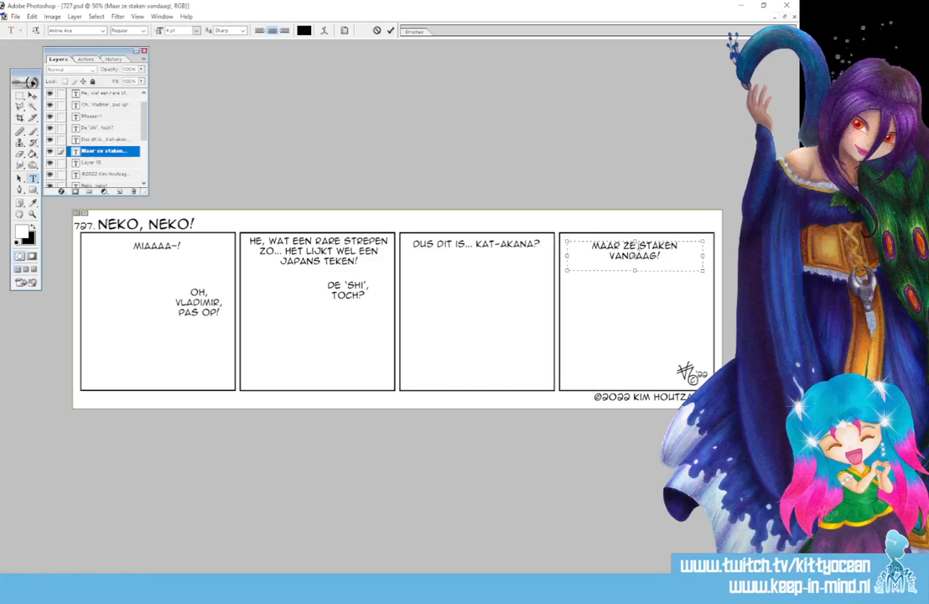
pyautogui.hotkey('ctrl', 'a')
pyautogui.write('S')
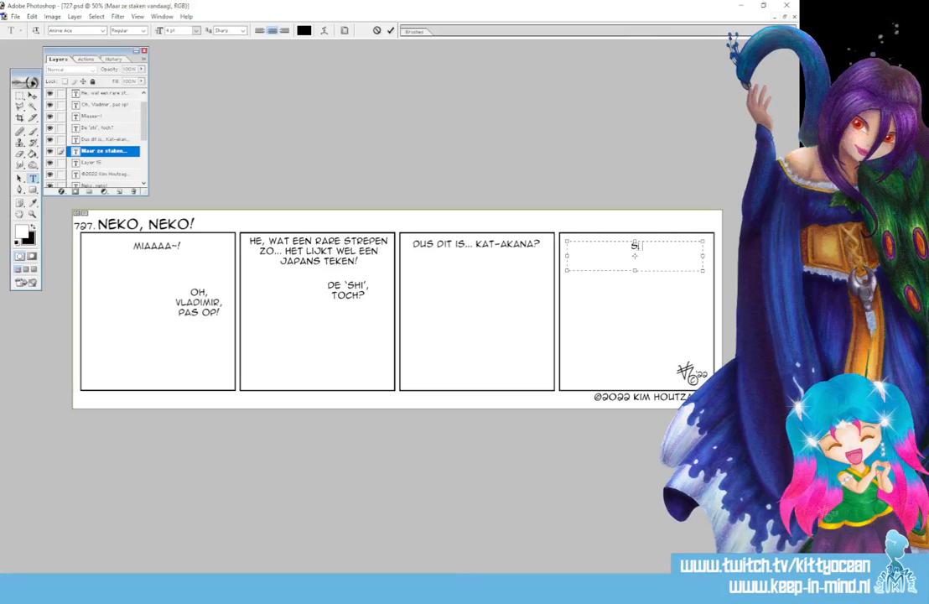
pyautogui.write('ORRY, IK HOU')
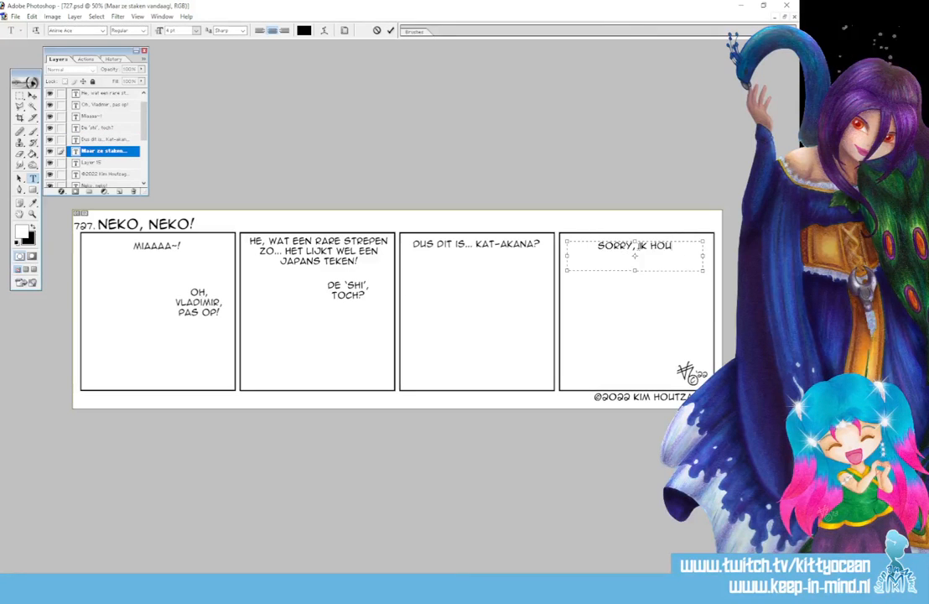
pyautogui.write(' NU EENMAAL VA')
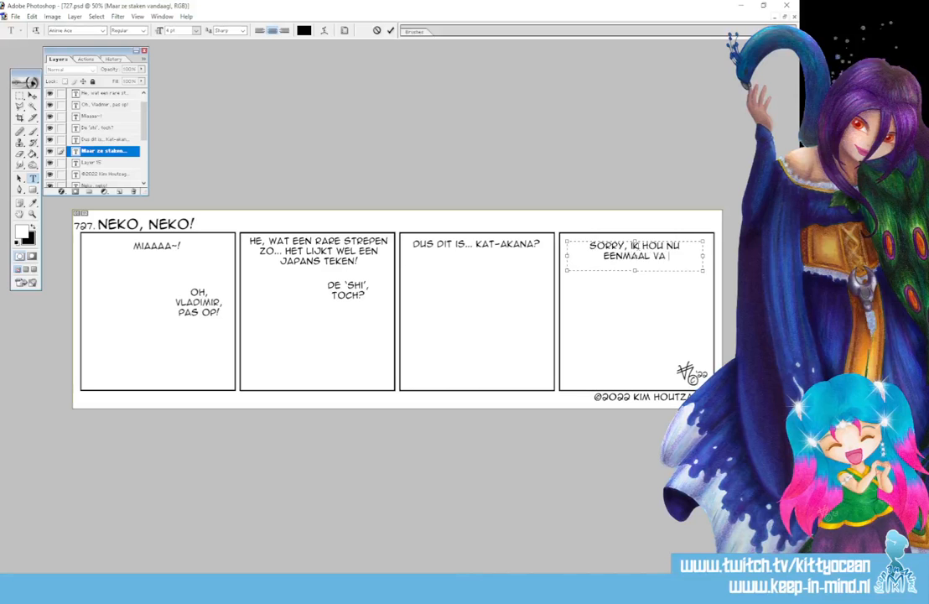
pyautogui.write('N WOORDGRAPJES!')
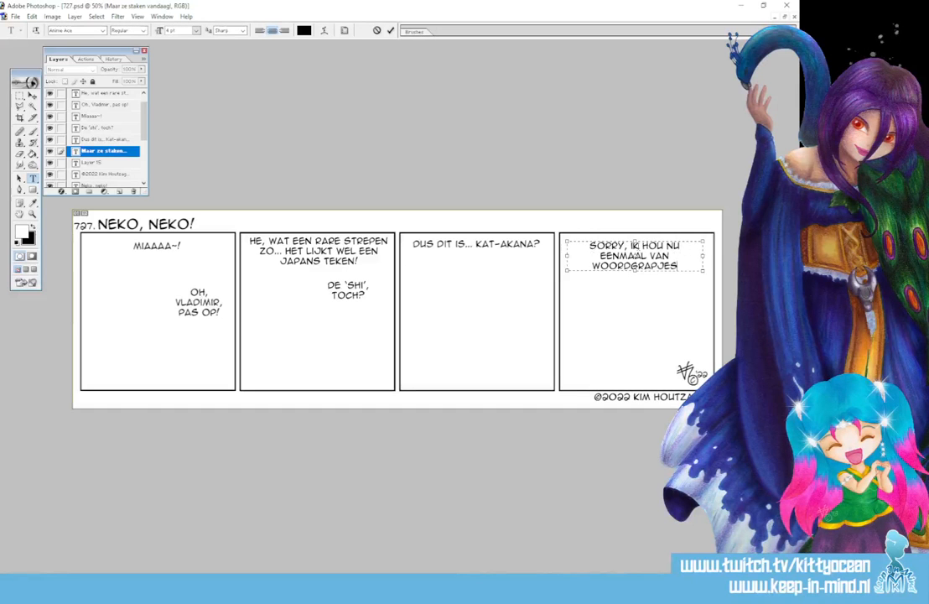
pyautogui.click(391, 30)
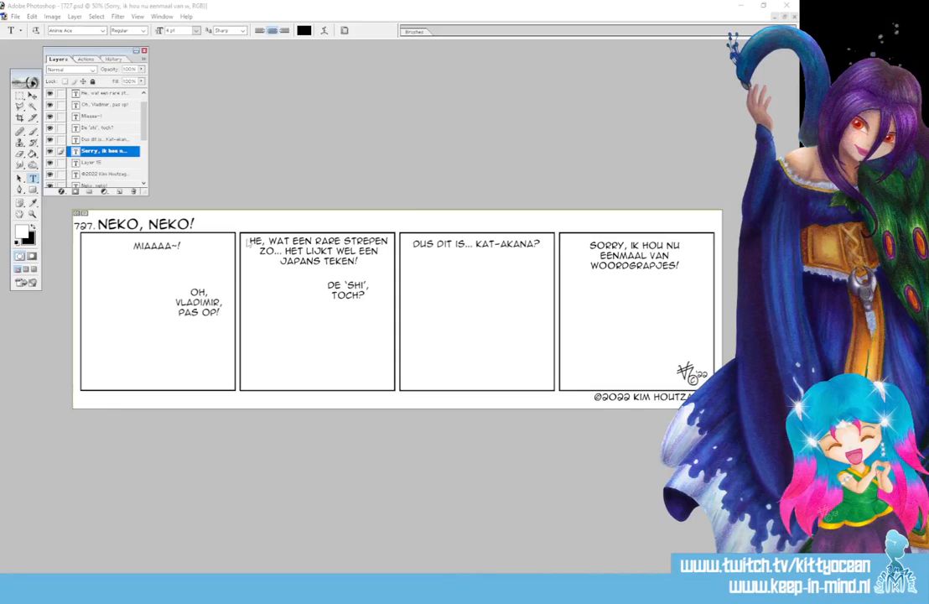
# Delete the text layer named Layer 15
pyautogui.click(100, 163)
pyautogui.click(134, 191)
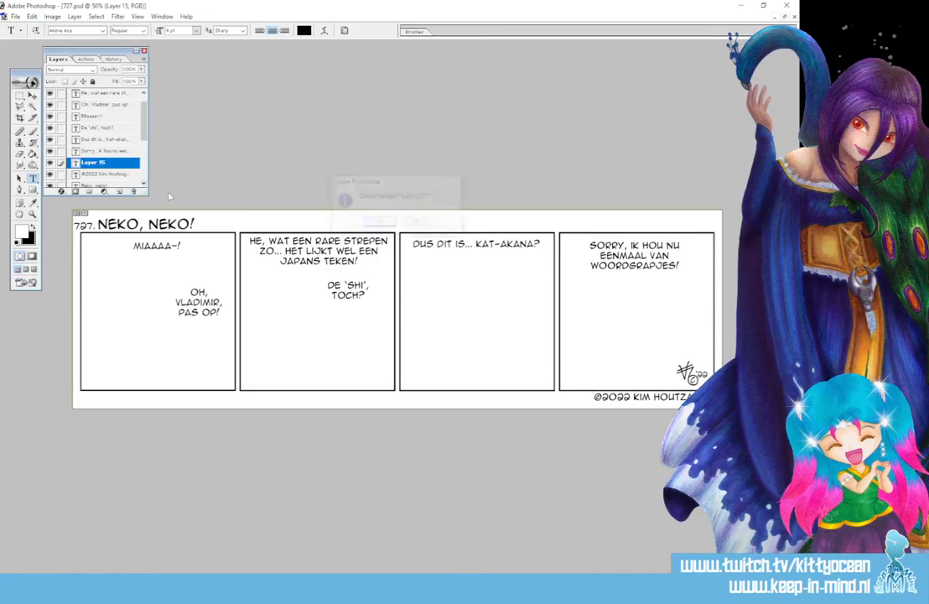
pyautogui.click(328, 195)
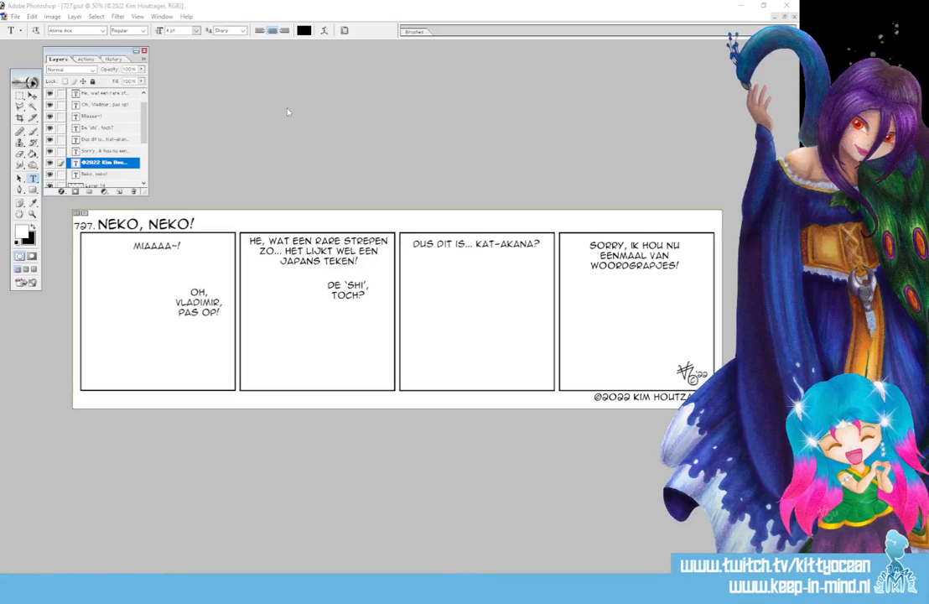
# Capture the whole comic strip with the Snipping Tool and close the snip without saving it
pyautogui.click(343, 76)
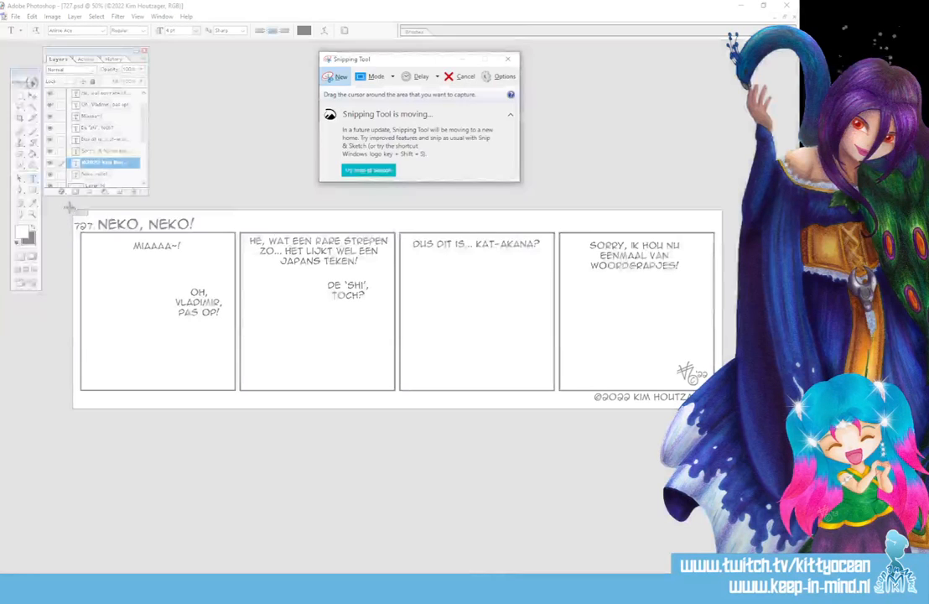
pyautogui.moveTo(72, 211); pyautogui.dragTo(724, 411)
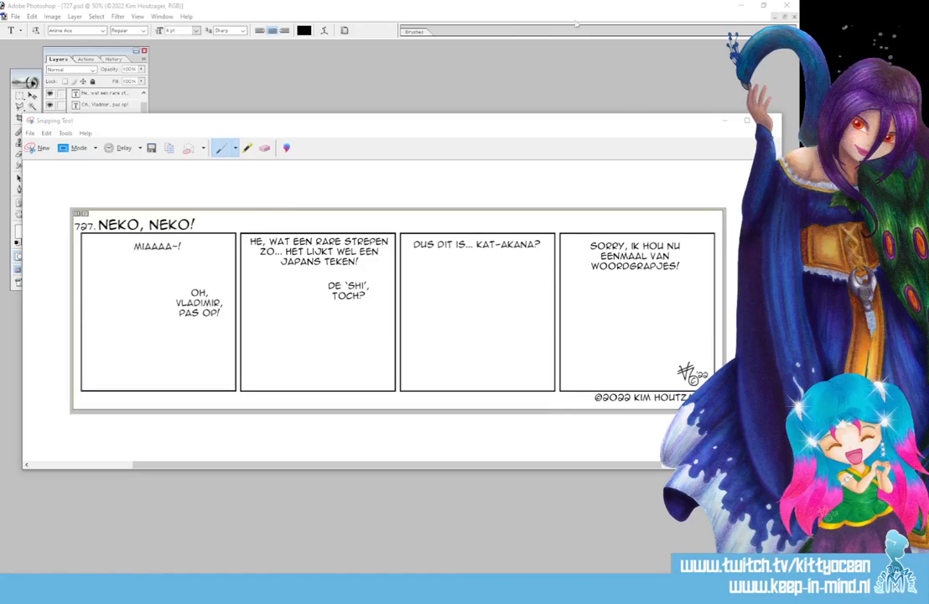
pyautogui.click(775, 121)
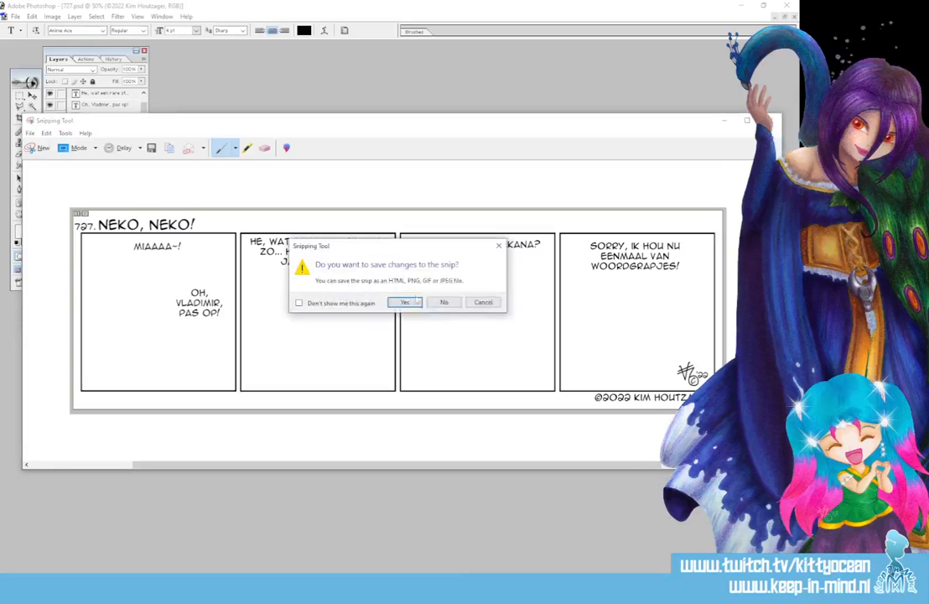
pyautogui.click(444, 303)
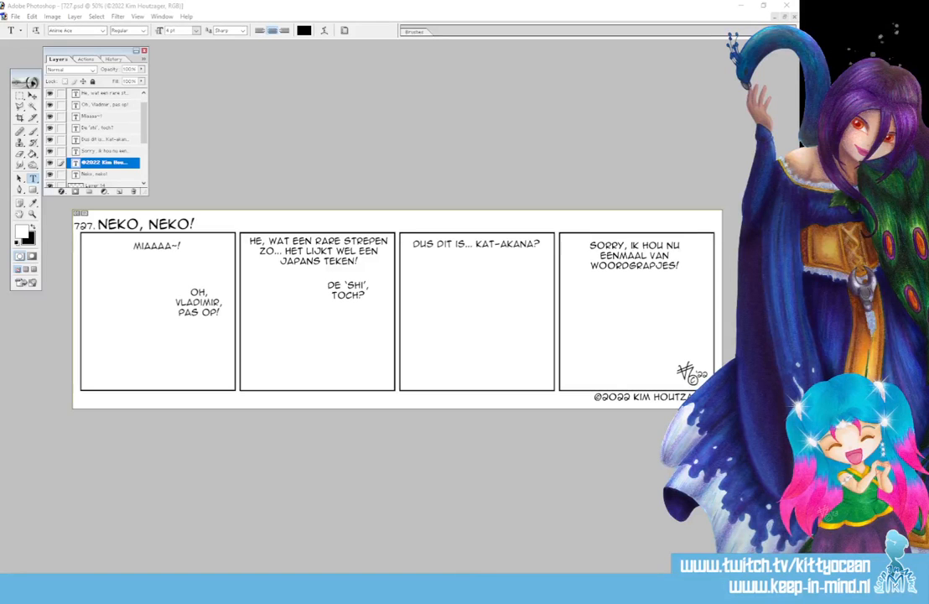
# Set the foreground colour to a muted red for sketching
pyautogui.click(32, 202)
pyautogui.click(22, 234)
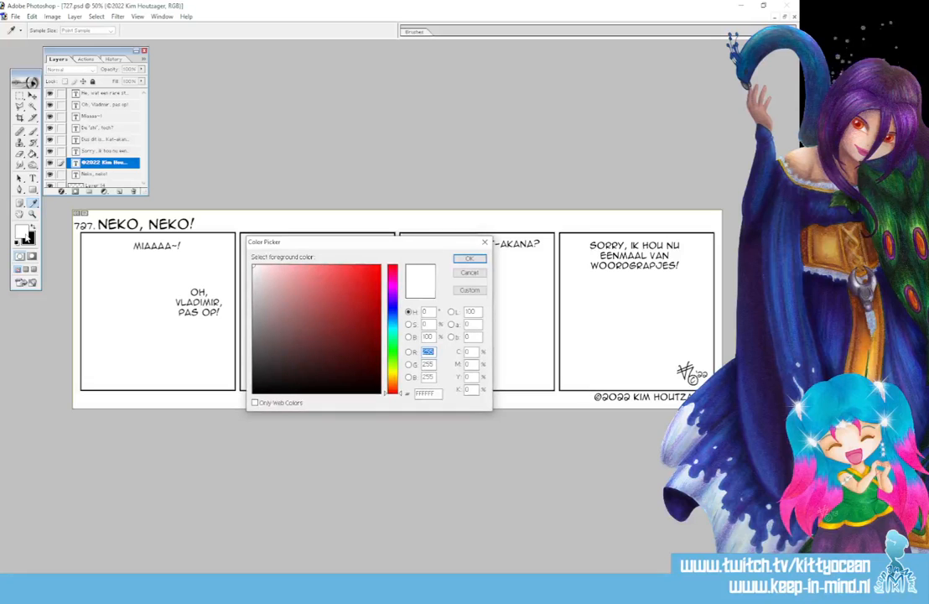
pyautogui.click(320, 298)
pyautogui.click(470, 259)
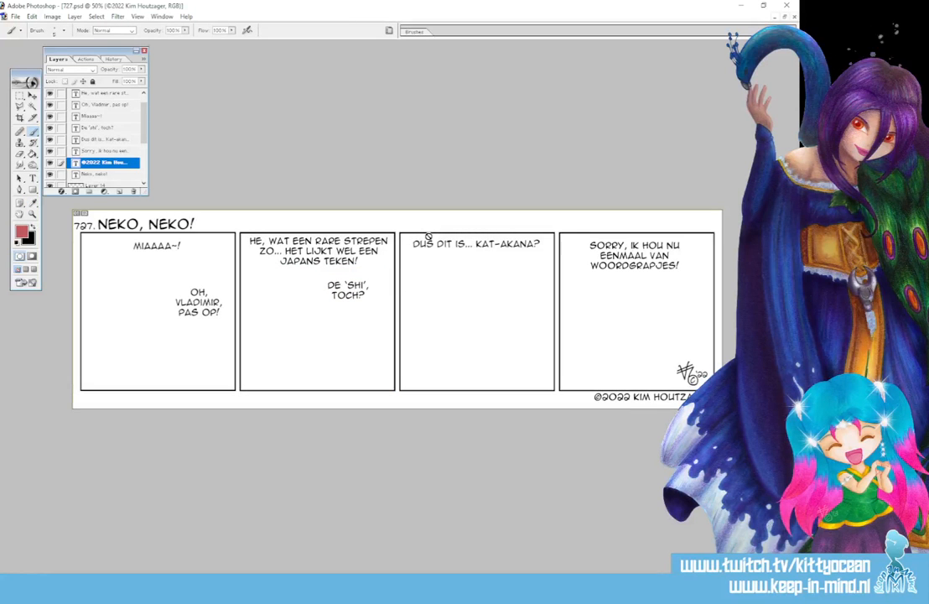
# On the sketch layer, draw a round head in the first panel beside the lower dialogue, using the hard round 9 px brush
pyautogui.scroll(-5, 124, 144)
pyautogui.click(122, 149)
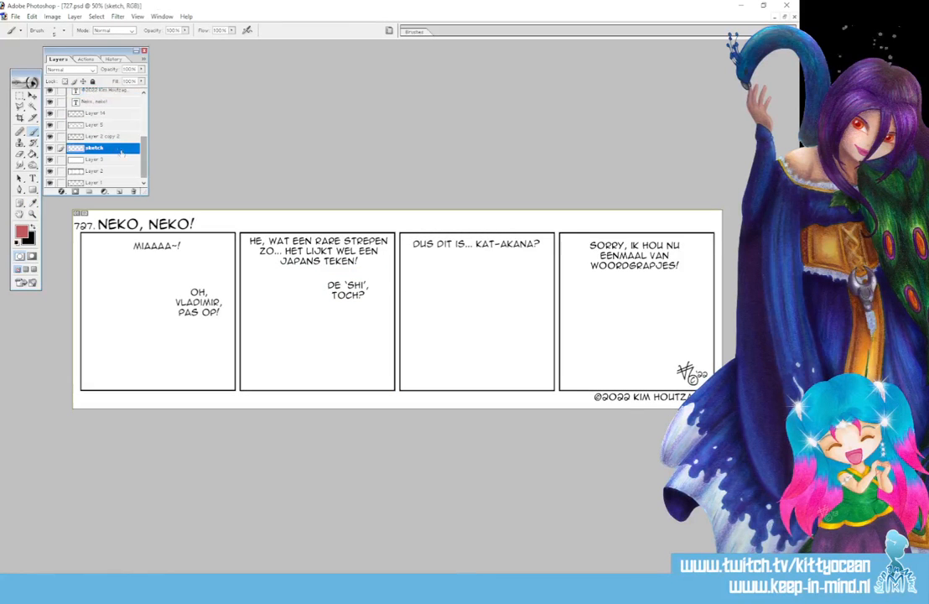
pyautogui.click(414, 31)
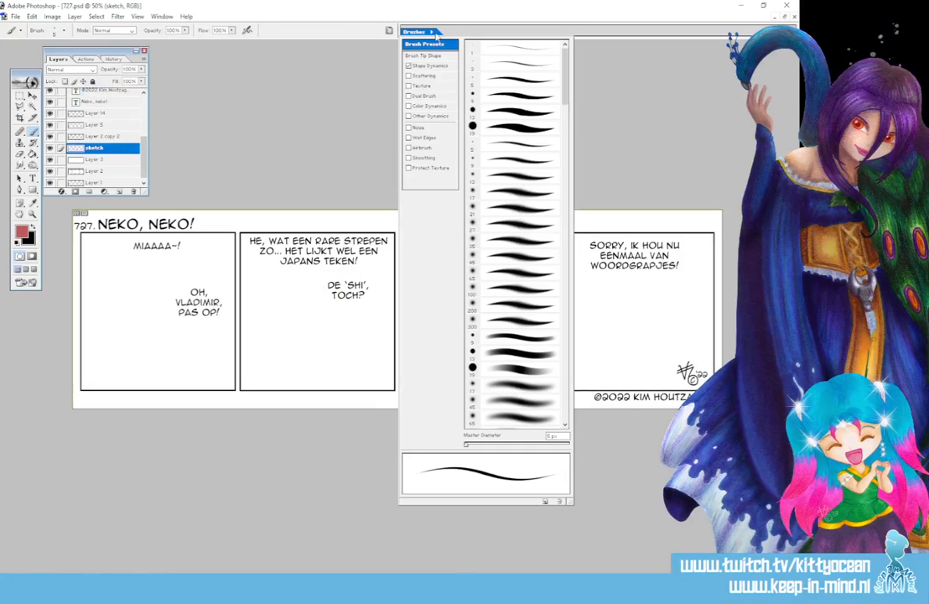
pyautogui.click(515, 96)
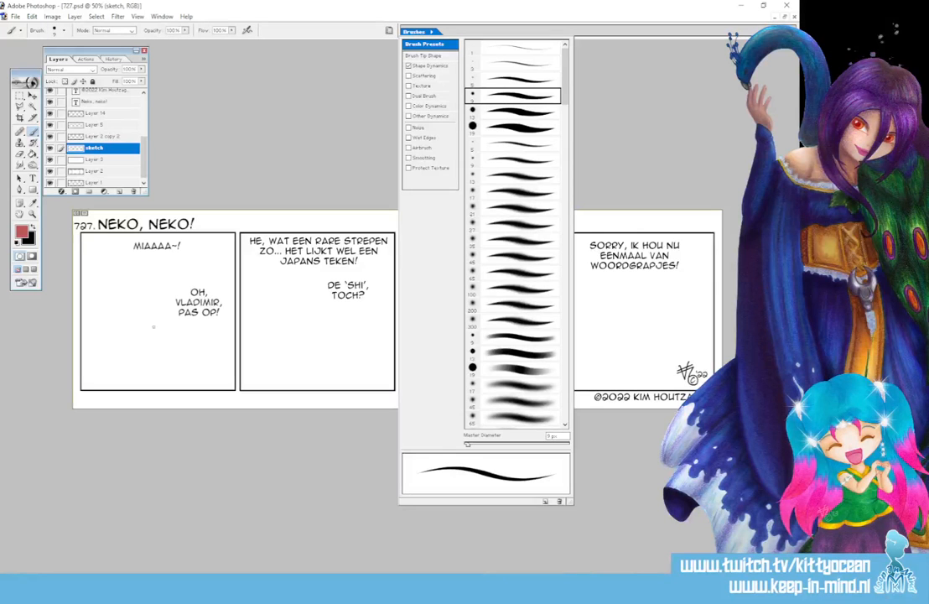
pyautogui.moveTo(157, 305)
pyautogui.mouseDown()
pyautogui.moveTo(128, 327)
pyautogui.moveTo(157, 330)
pyautogui.moveTo(154, 338)
pyautogui.moveTo(158, 304)
pyautogui.mouseUp()
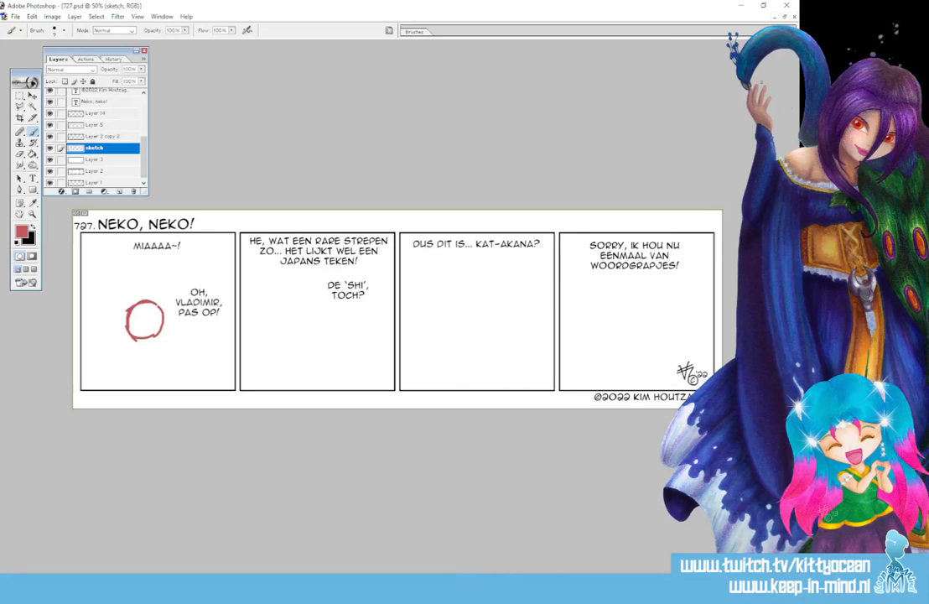
# Switch to File Explorer, go into the folder "Jaar 14 - 2021 - 2022 - 678 - 730" and open strip 727
pyautogui.click(787, 5)
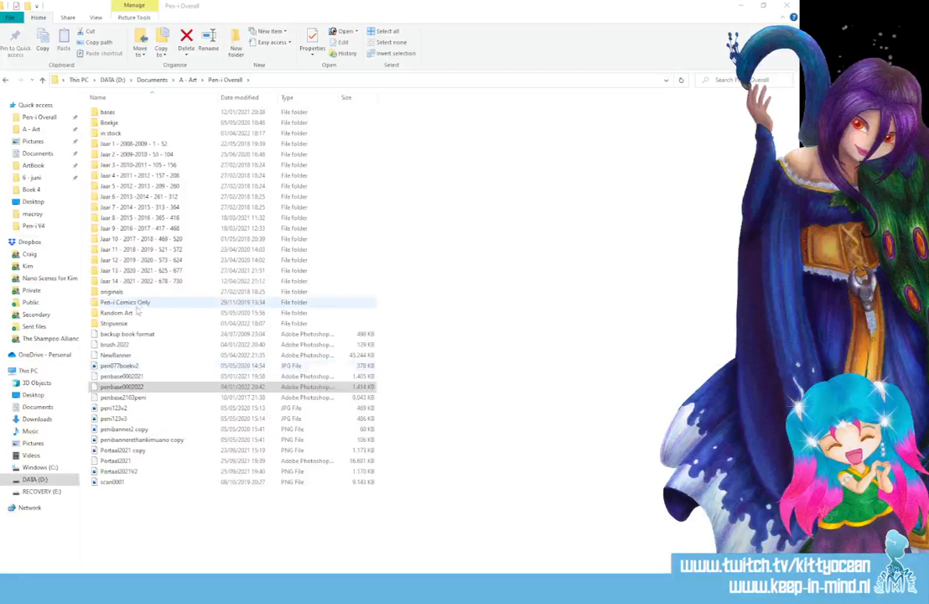
pyautogui.doubleClick(139, 282)
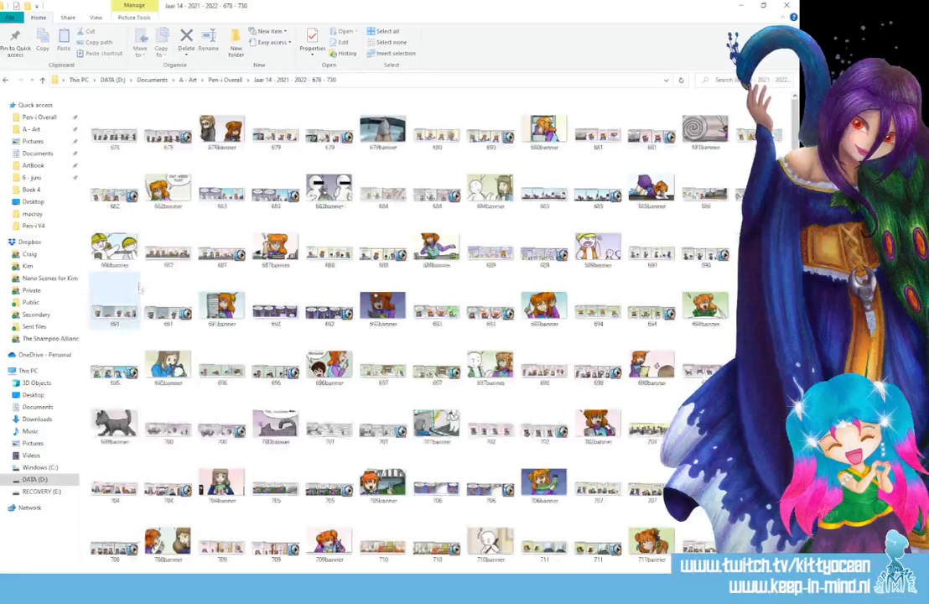
pyautogui.scroll(-3, 252, 377)
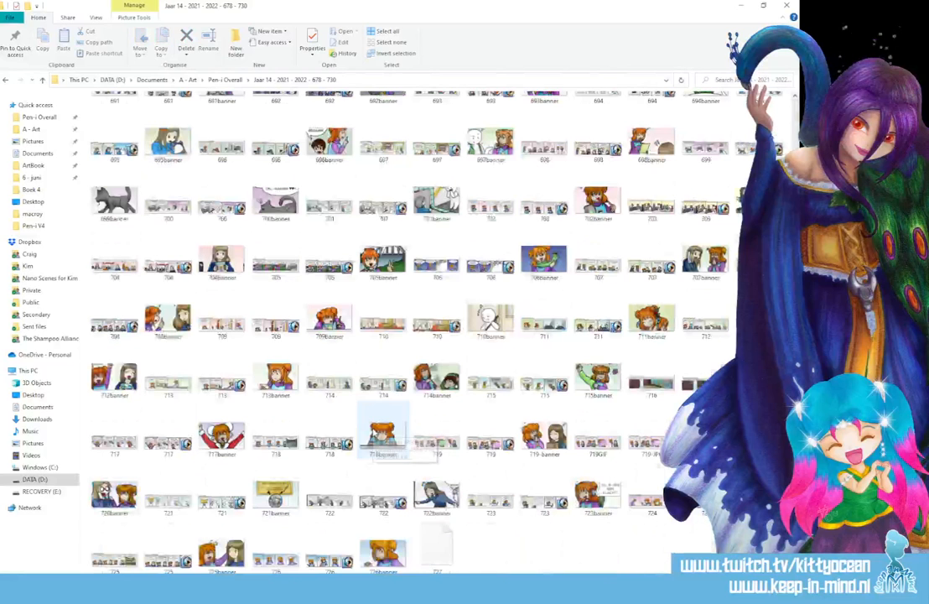
pyautogui.doubleClick(437, 547)
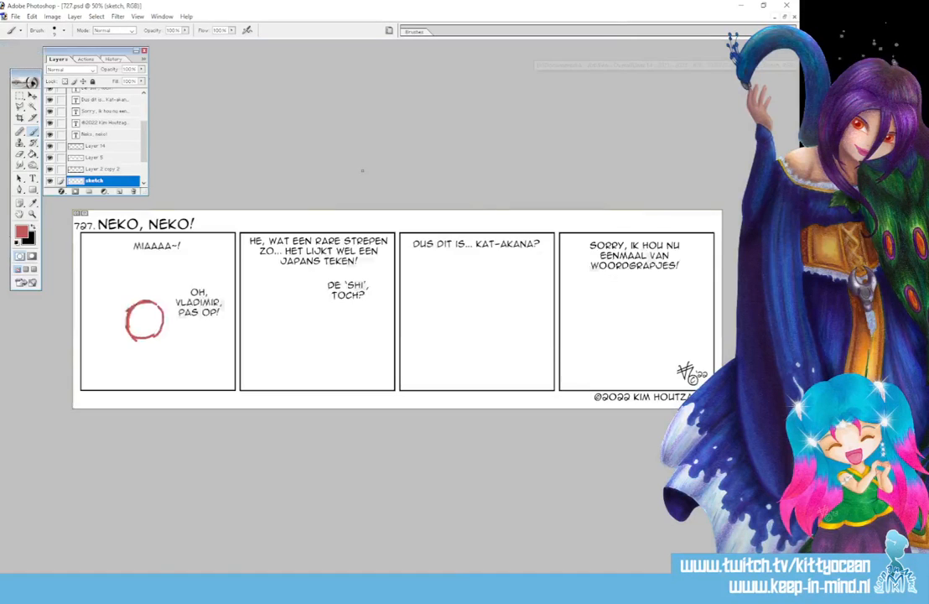
pyautogui.click(622, 50)
# Add crossed face guidelines, two oval eyes and a rounded ear low on each side to the head sketch in the first panel
pyautogui.hotkey('ctrl', '+')
pyautogui.hotkey('ctrl', '+')
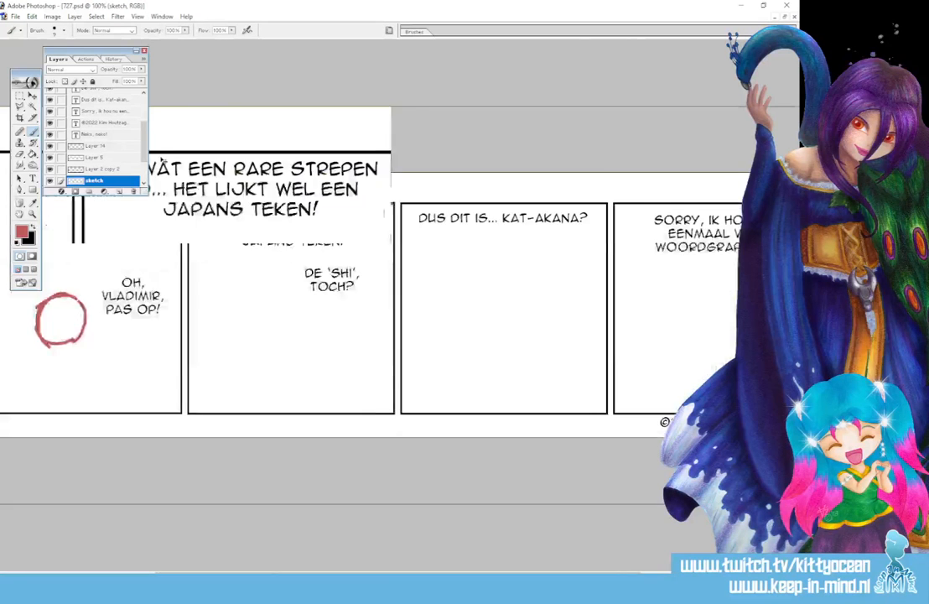
pyautogui.moveTo(370, 576); pyautogui.dragTo(159, 576)
pyautogui.moveTo(155, 283); pyautogui.dragTo(167, 413)
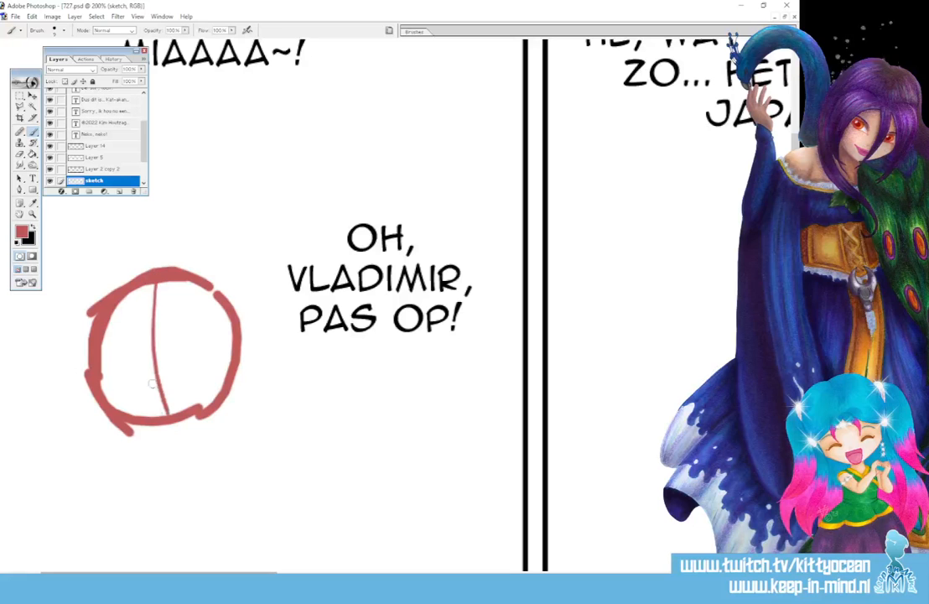
pyautogui.moveTo(101, 344); pyautogui.dragTo(238, 330)
pyautogui.moveTo(127, 320)
pyautogui.mouseDown()
pyautogui.moveTo(122, 337)
pyautogui.moveTo(127, 319)
pyautogui.mouseUp()
pyautogui.moveTo(183, 310)
pyautogui.mouseDown()
pyautogui.moveTo(176, 317)
pyautogui.moveTo(179, 308)
pyautogui.mouseUp()
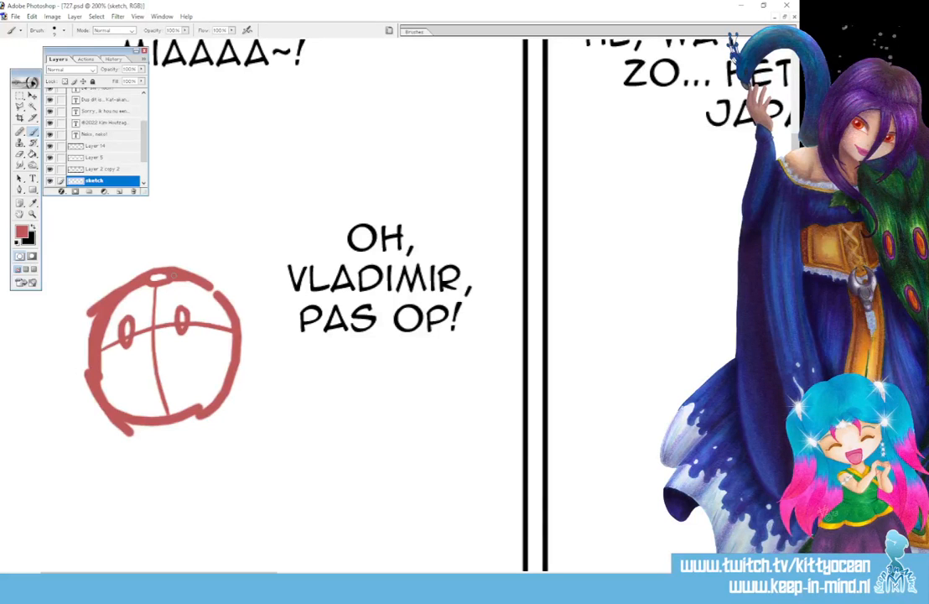
pyautogui.moveTo(88, 379)
pyautogui.mouseDown()
pyautogui.moveTo(78, 432)
pyautogui.moveTo(231, 431)
pyautogui.mouseUp()
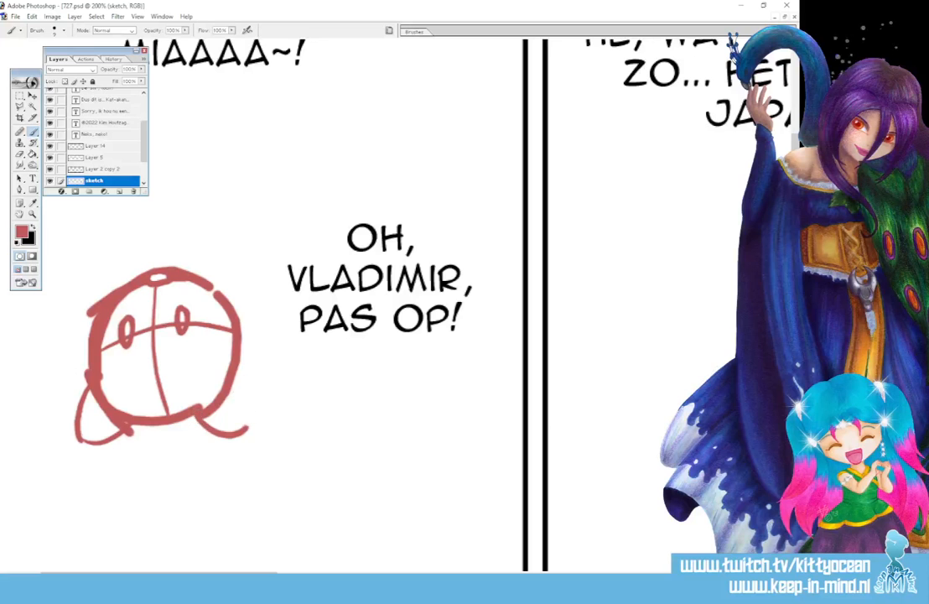
pyautogui.moveTo(225, 382); pyautogui.dragTo(250, 426)
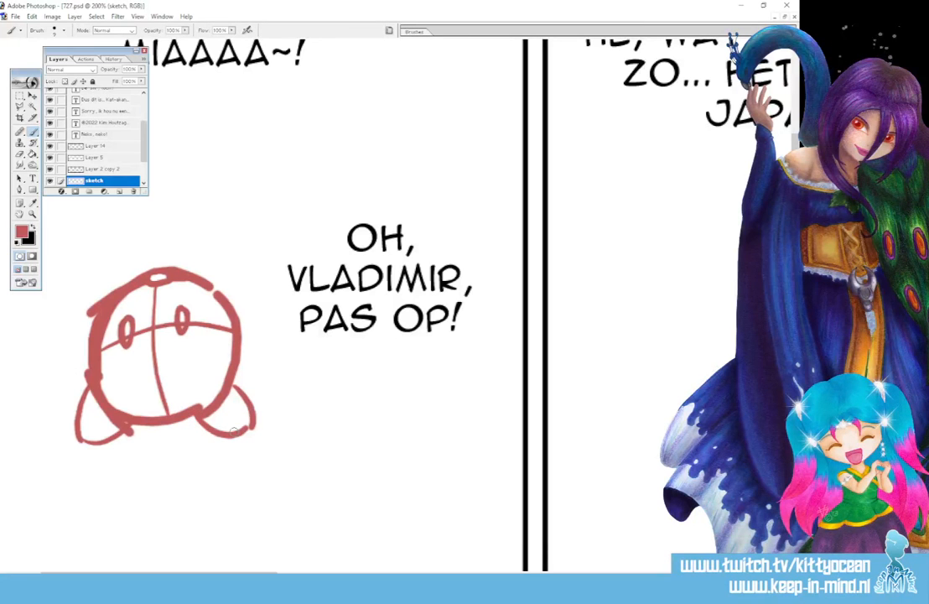
# Sketch the cat's pear-shaped body below the head down to the panel border, with a thick tail curling out to its right
pyautogui.scroll(-3, 193, 378)
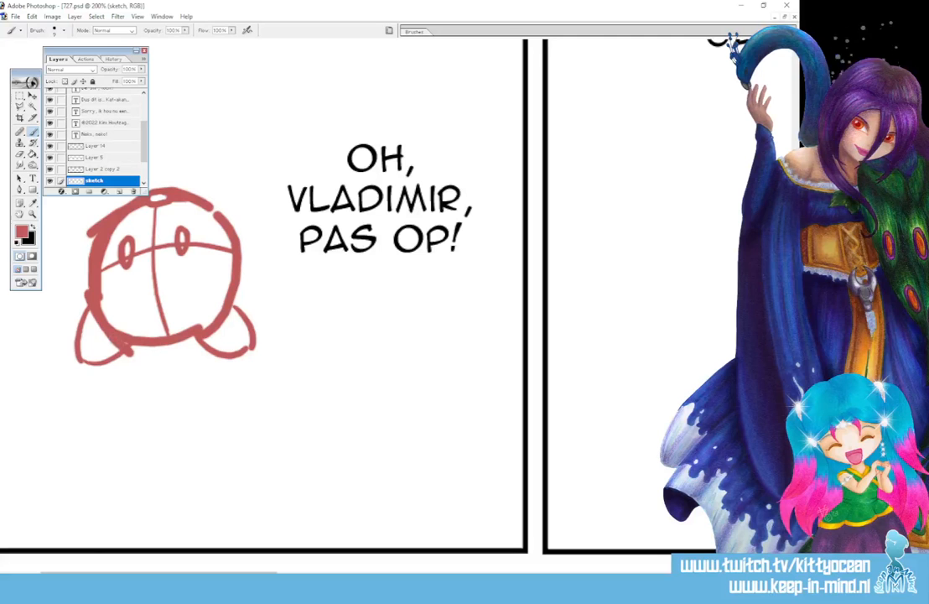
pyautogui.moveTo(105, 342); pyautogui.dragTo(92, 545)
pyautogui.moveTo(202, 344)
pyautogui.mouseDown()
pyautogui.moveTo(227, 520)
pyautogui.moveTo(209, 549)
pyautogui.mouseUp()
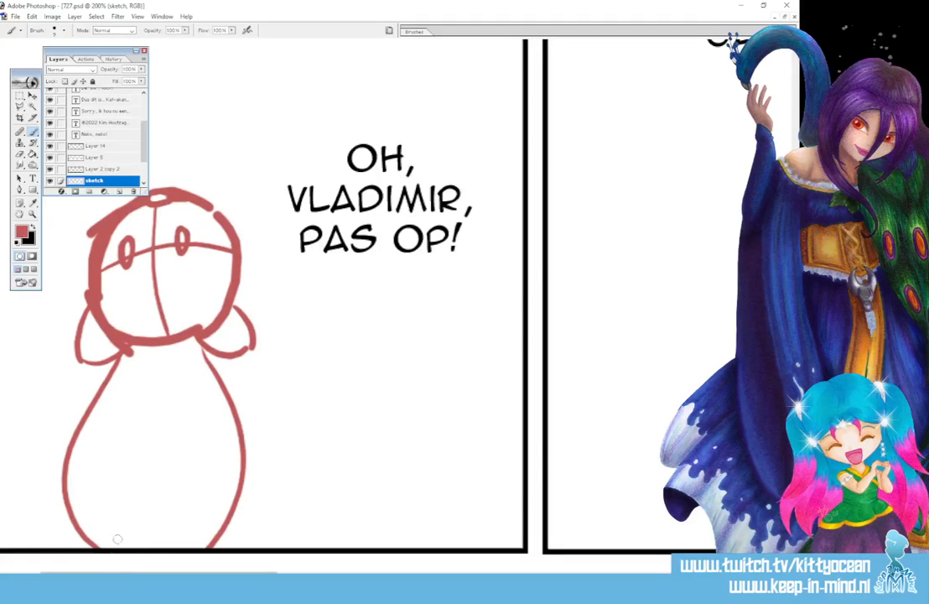
pyautogui.moveTo(124, 547)
pyautogui.mouseDown()
pyautogui.moveTo(265, 400)
pyautogui.moveTo(344, 515)
pyautogui.mouseUp()
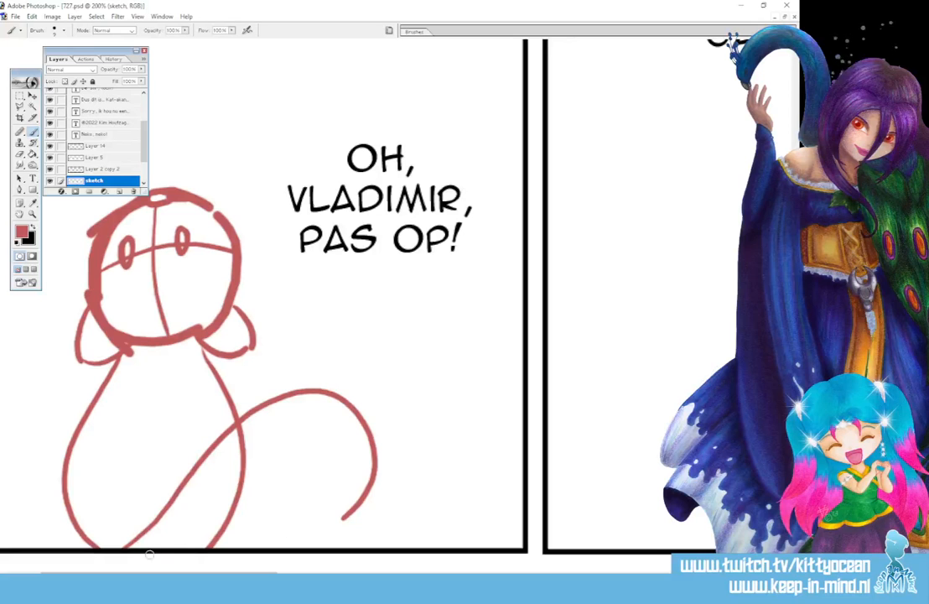
pyautogui.moveTo(149, 555)
pyautogui.mouseDown()
pyautogui.moveTo(195, 525)
pyautogui.moveTo(252, 465)
pyautogui.moveTo(306, 446)
pyautogui.moveTo(321, 520)
pyautogui.moveTo(363, 474)
pyautogui.mouseUp()
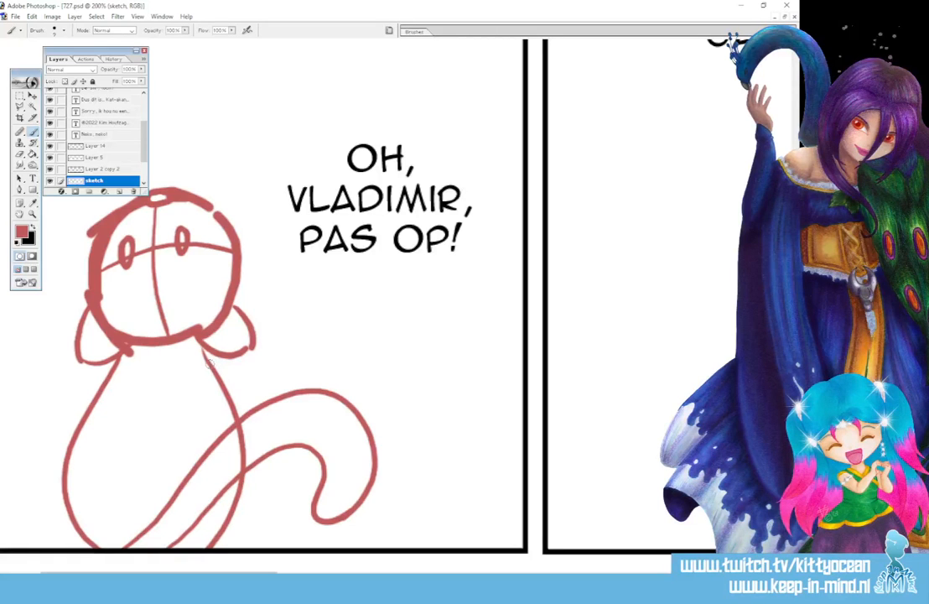
# Sketch a hind foot on each side of the cat's body at the panel's lower border and add toe lines
pyautogui.moveTo(52, 492)
pyautogui.mouseDown()
pyautogui.moveTo(40, 475)
pyautogui.moveTo(30, 498)
pyautogui.moveTo(33, 548)
pyautogui.mouseUp()
pyautogui.moveTo(23, 487); pyautogui.dragTo(25, 547)
pyautogui.moveTo(30, 537); pyautogui.dragTo(70, 549)
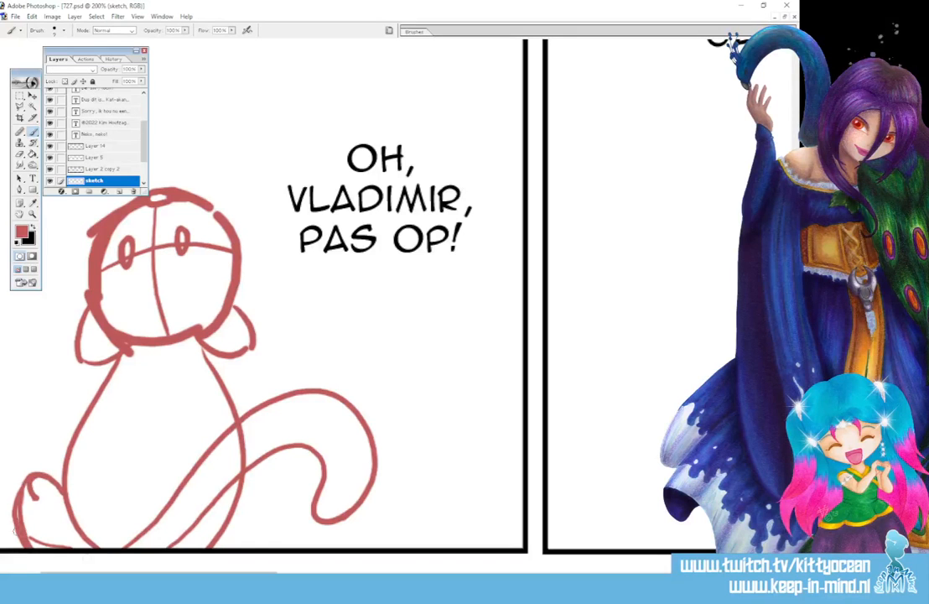
pyautogui.moveTo(244, 483); pyautogui.dragTo(274, 547)
pyautogui.moveTo(270, 546)
pyautogui.mouseDown()
pyautogui.moveTo(261, 486)
pyautogui.moveTo(250, 497)
pyautogui.mouseUp()
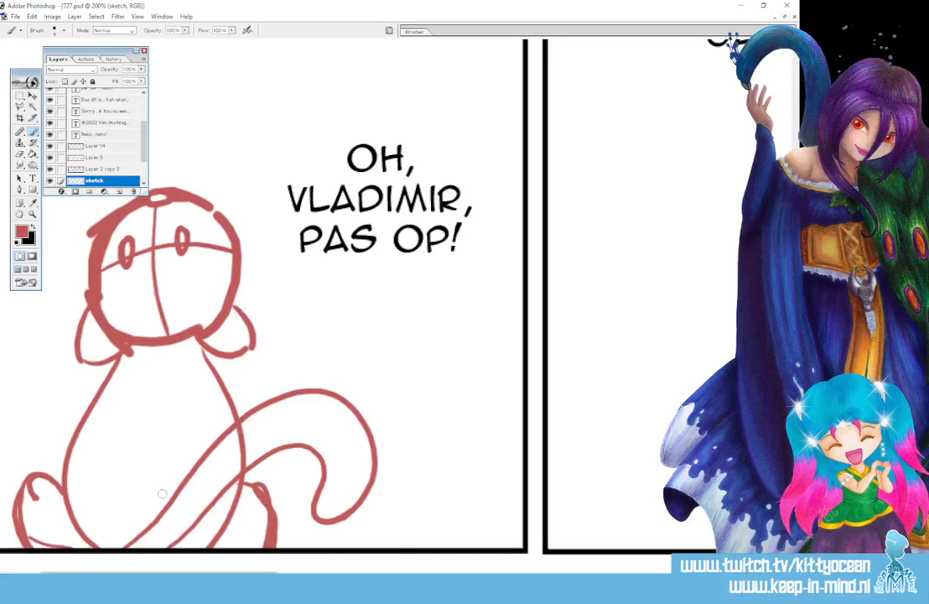
pyautogui.moveTo(30, 488)
pyautogui.mouseDown()
pyautogui.moveTo(23, 521)
pyautogui.moveTo(31, 524)
pyautogui.mouseUp()
pyautogui.moveTo(254, 489); pyautogui.dragTo(245, 520)
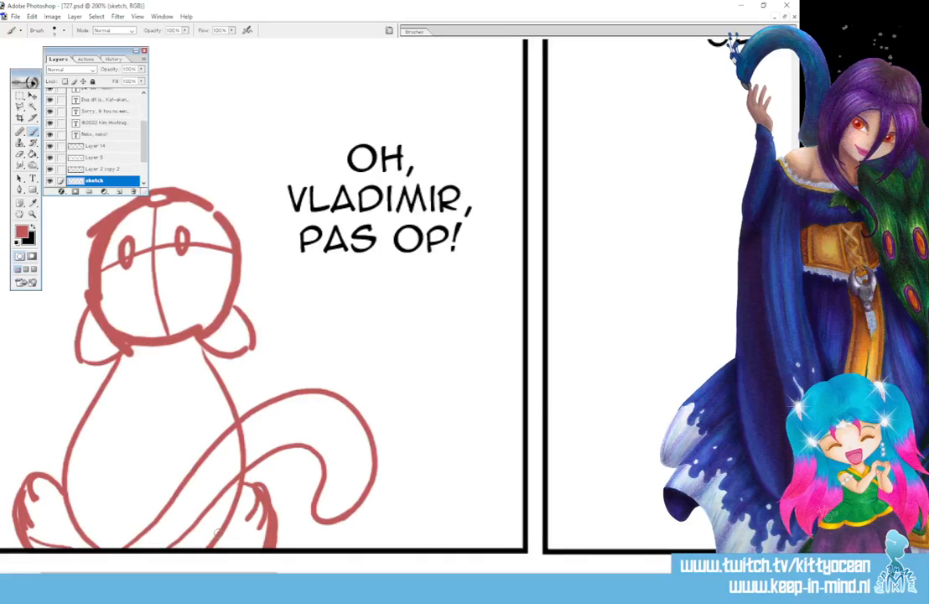
# Draw the inner edges of the cat's two hind feet and add short vertical motion lines above each foot
pyautogui.moveTo(57, 489)
pyautogui.mouseDown()
pyautogui.moveTo(71, 547)
pyautogui.moveTo(61, 477)
pyautogui.mouseUp()
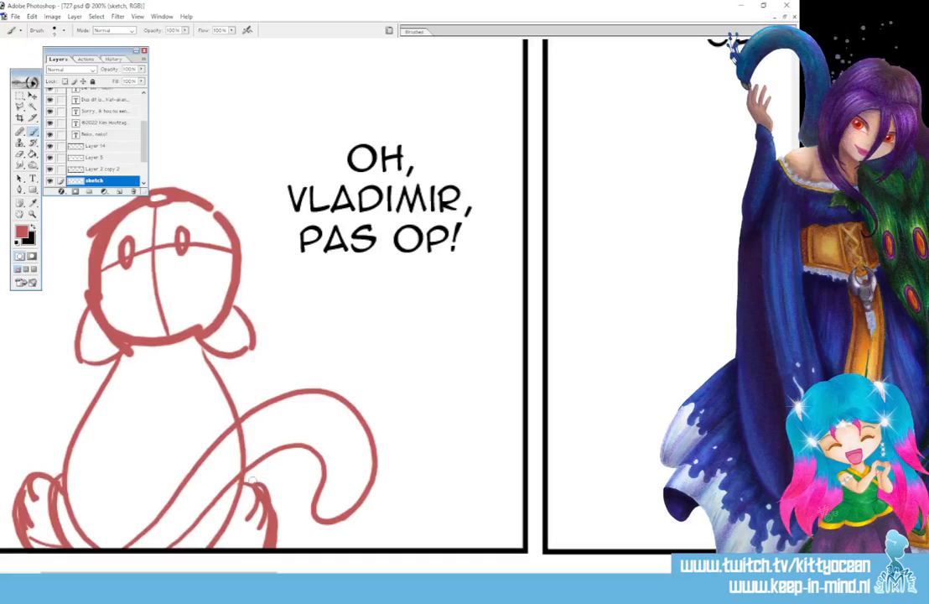
pyautogui.moveTo(240, 472); pyautogui.dragTo(238, 546)
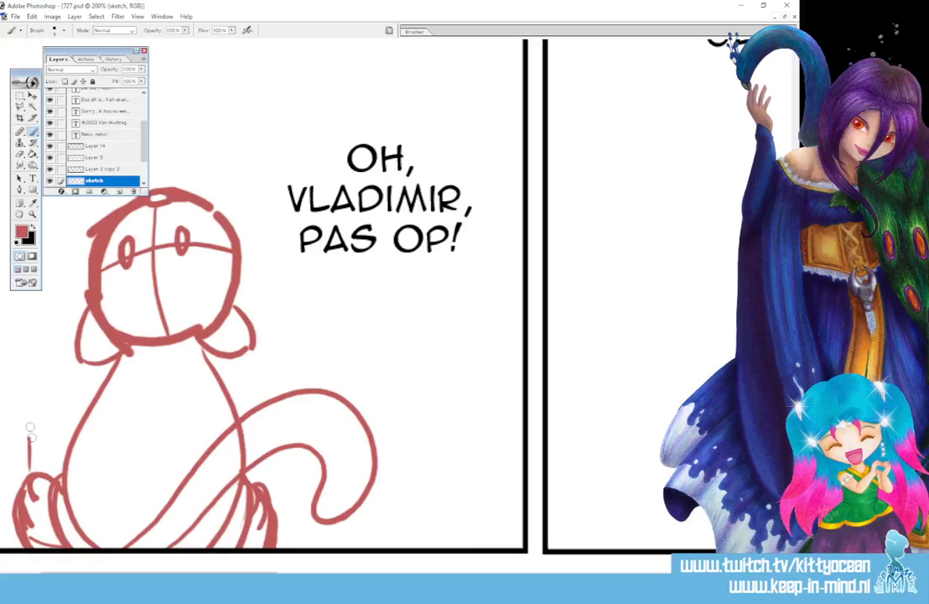
pyautogui.moveTo(28, 438); pyautogui.dragTo(29, 464)
pyautogui.moveTo(36, 451); pyautogui.dragTo(37, 466)
pyautogui.moveTo(260, 466)
pyautogui.mouseDown()
pyautogui.moveTo(256, 482)
pyautogui.moveTo(269, 486)
pyautogui.mouseUp()
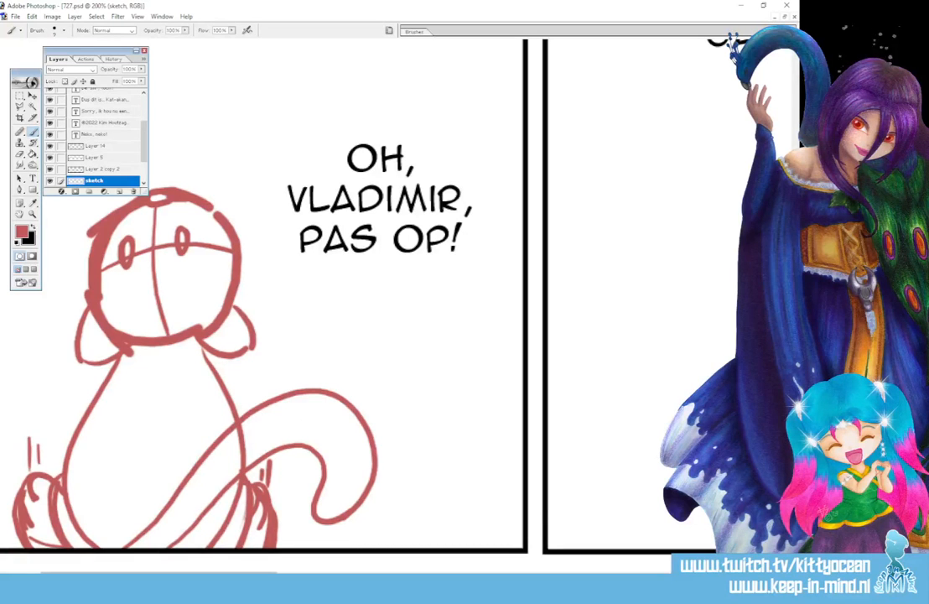
pyautogui.scroll(2, 669, 334)
pyautogui.moveTo(34, 462)
pyautogui.mouseDown()
pyautogui.moveTo(37, 487)
pyautogui.moveTo(27, 482)
pyautogui.mouseUp()
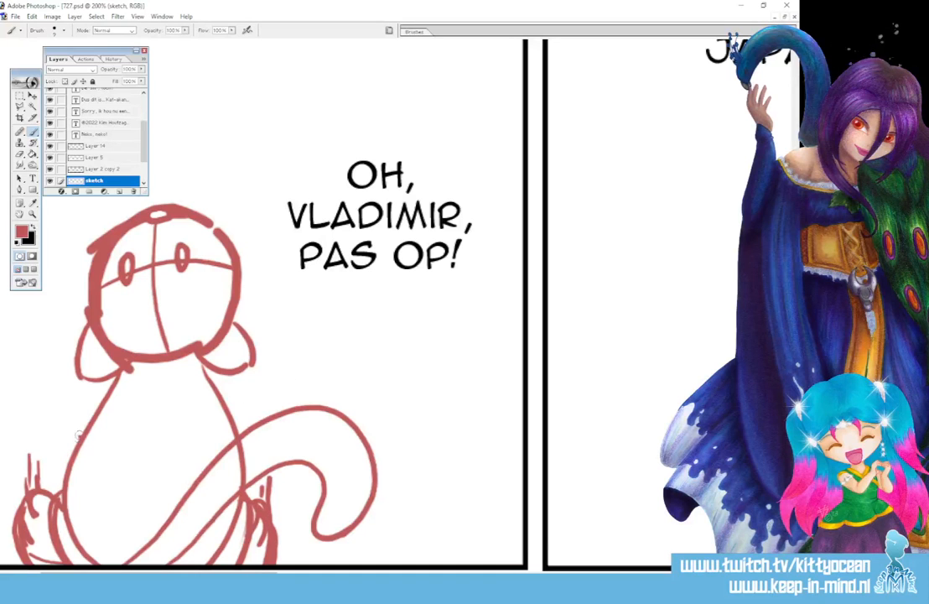
# Sketch the cat's two forelegs raised beside its head with round paws, and add short strokes along the upper body on both sides
pyautogui.moveTo(78, 435); pyautogui.dragTo(96, 378)
pyautogui.moveTo(226, 373); pyautogui.dragTo(232, 400)
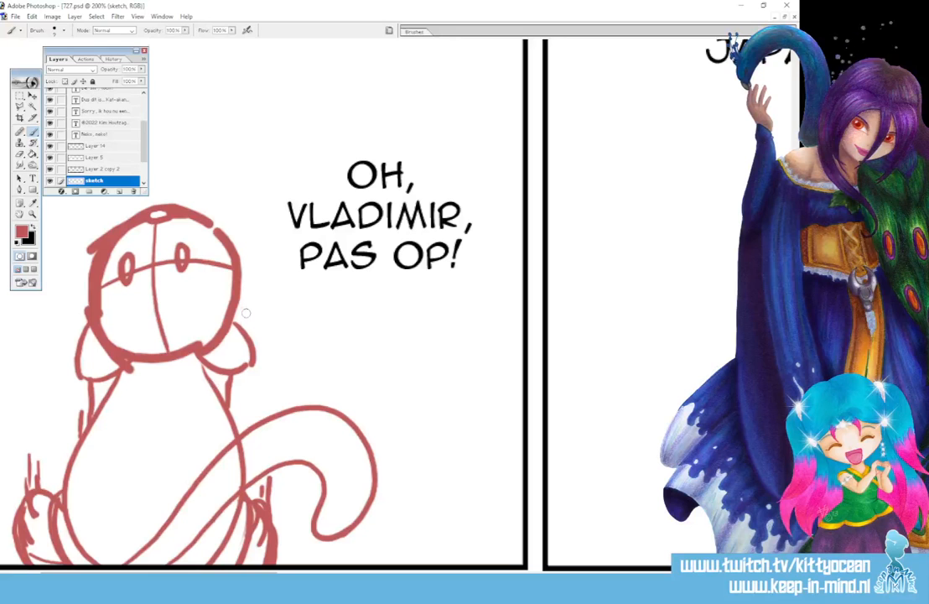
pyautogui.moveTo(249, 330)
pyautogui.mouseDown()
pyautogui.moveTo(278, 237)
pyautogui.moveTo(248, 223)
pyautogui.mouseUp()
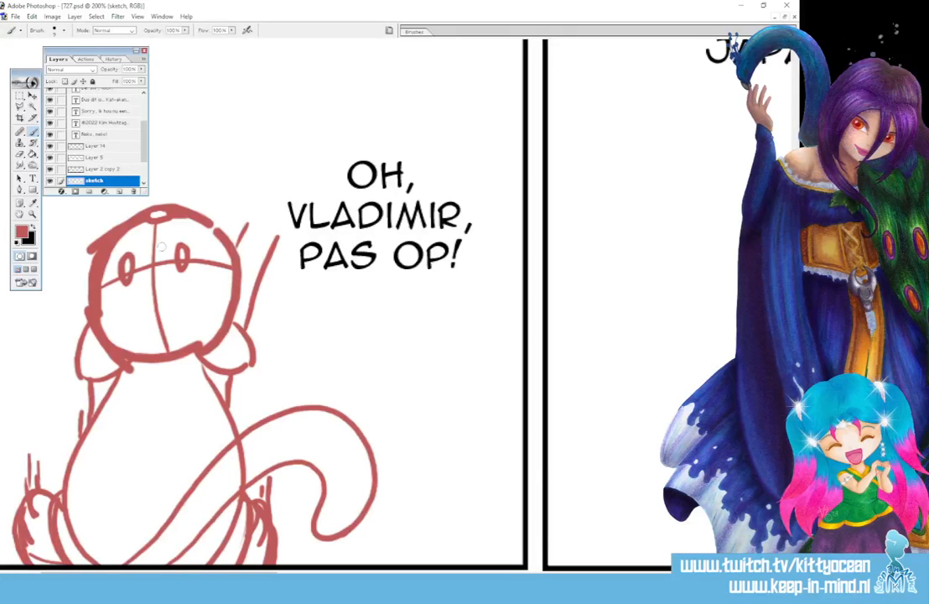
pyautogui.moveTo(75, 345); pyautogui.dragTo(55, 255)
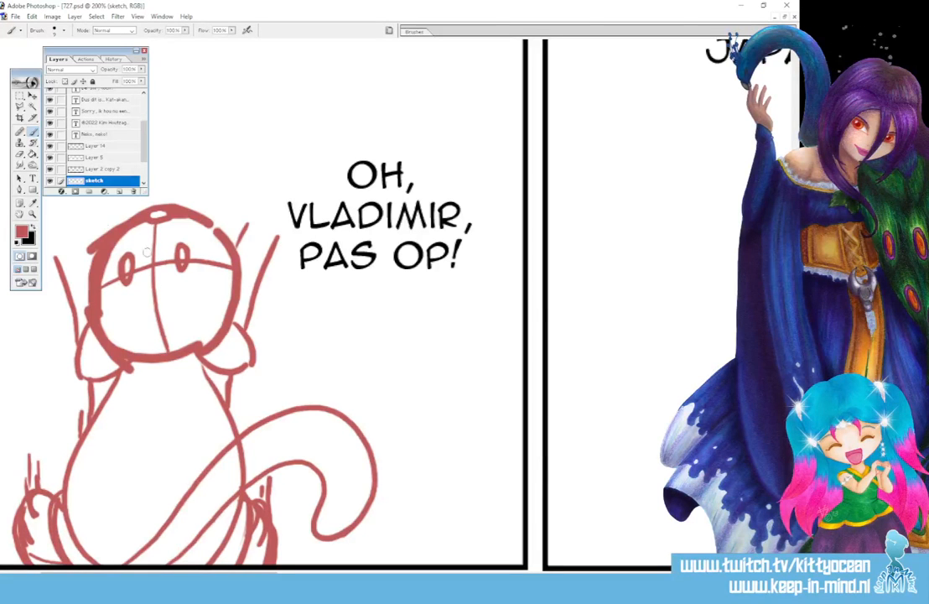
pyautogui.moveTo(52, 255)
pyautogui.mouseDown()
pyautogui.moveTo(71, 273)
pyautogui.moveTo(49, 256)
pyautogui.mouseUp()
pyautogui.moveTo(266, 211)
pyautogui.mouseDown()
pyautogui.moveTo(242, 242)
pyautogui.moveTo(269, 253)
pyautogui.mouseUp()
# Add toe lines to the raised paws and draw long vertical scratch lines above each of them
pyautogui.moveTo(272, 575); pyautogui.dragTo(217, 570)
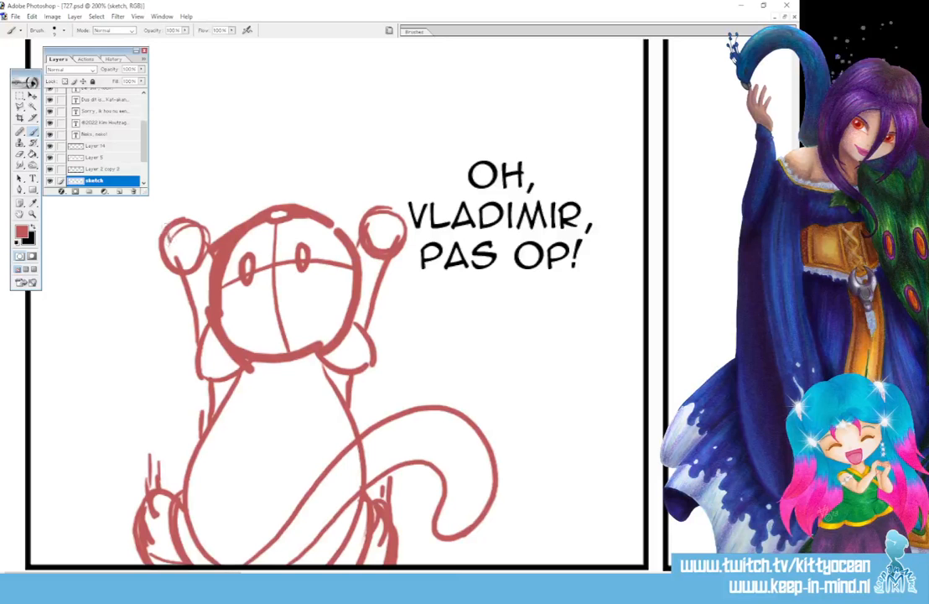
pyautogui.moveTo(177, 223)
pyautogui.mouseDown()
pyautogui.moveTo(183, 238)
pyautogui.moveTo(167, 160)
pyautogui.moveTo(178, 153)
pyautogui.moveTo(185, 194)
pyautogui.mouseUp()
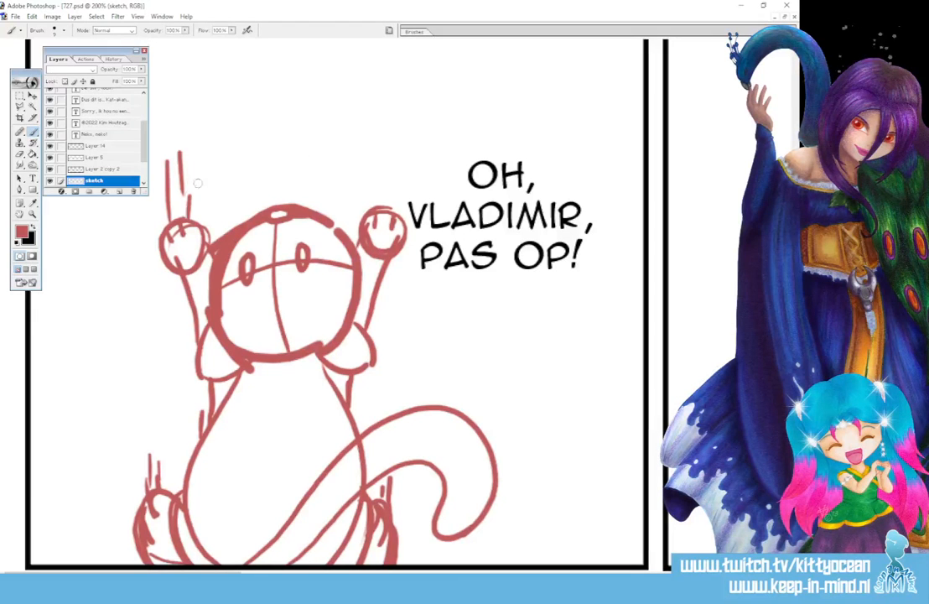
pyautogui.moveTo(377, 208)
pyautogui.mouseDown()
pyautogui.moveTo(376, 158)
pyautogui.moveTo(387, 163)
pyautogui.mouseUp()
pyautogui.moveTo(409, 201); pyautogui.dragTo(409, 135)
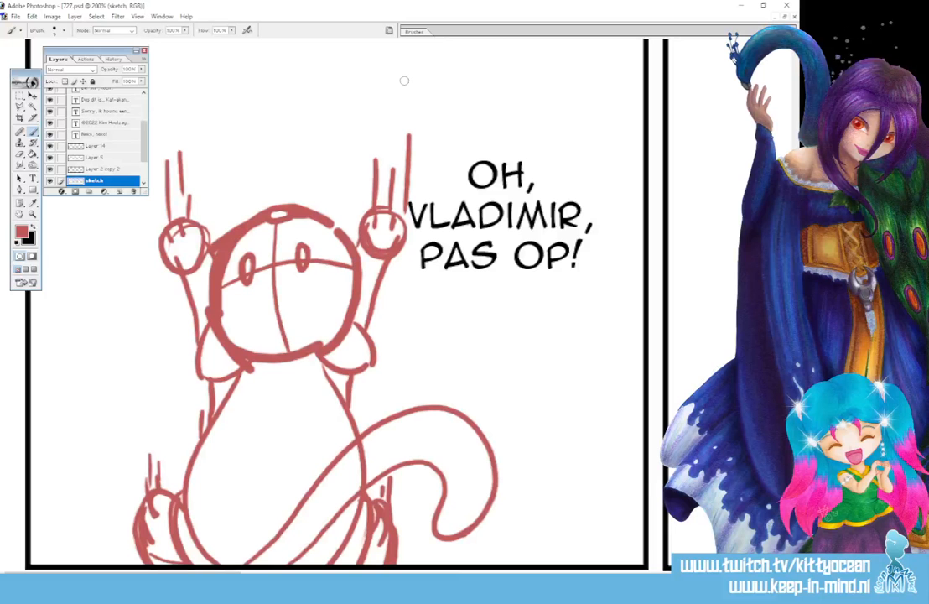
# Shift the whole cat sketch slightly to the right in the first panel and draw paired droplet marks above and beside its head
pyautogui.hotkey('ctrl', '-')
pyautogui.hotkey('ctrl', '-')
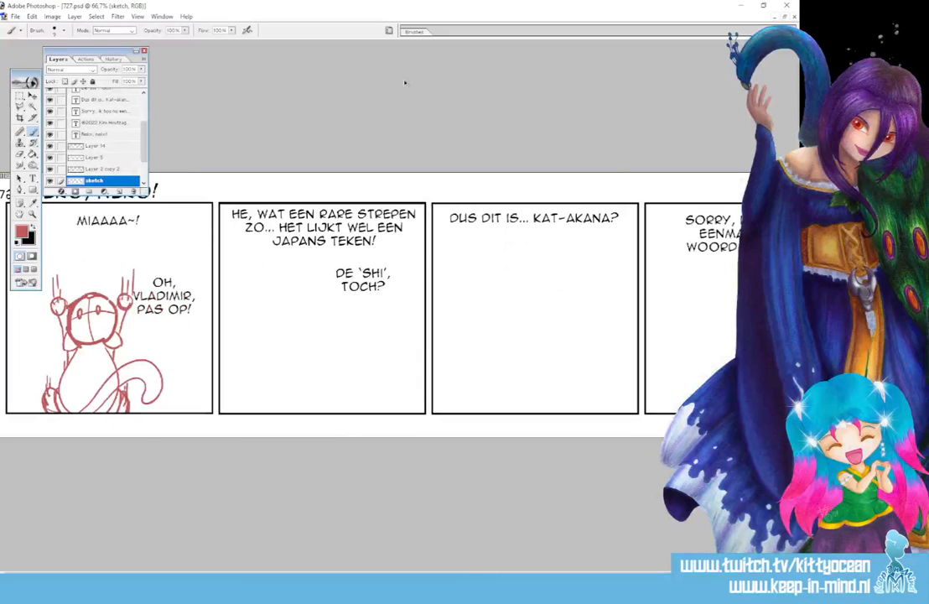
pyautogui.press('v')
pyautogui.moveTo(97, 339); pyautogui.dragTo(112, 342)
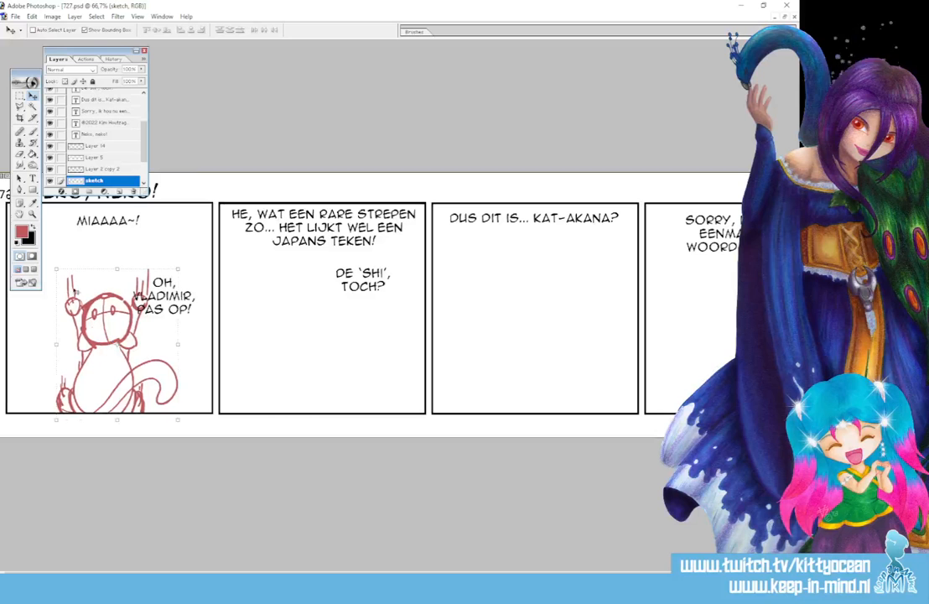
pyautogui.press('b')
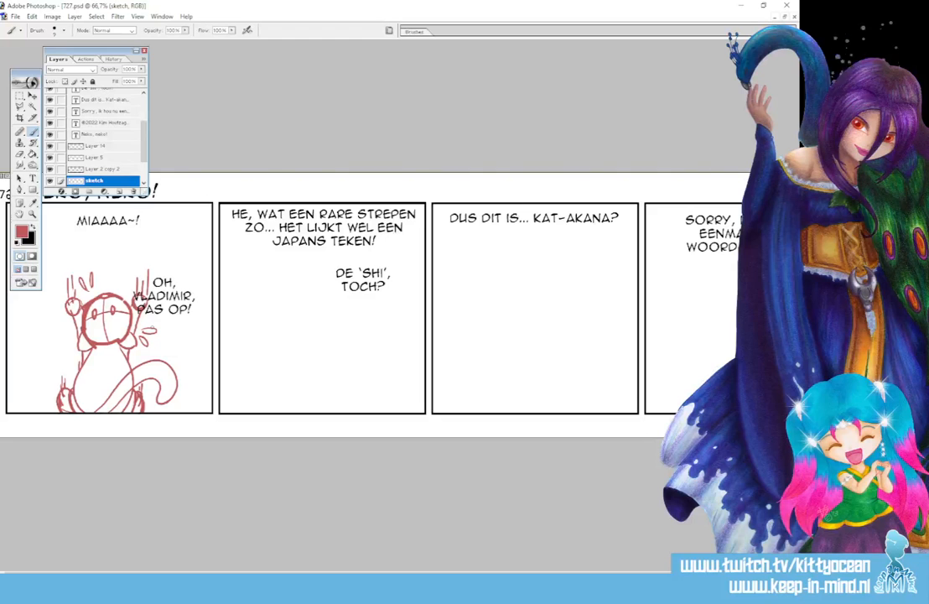
# Lasso the droplet marks above the cat's head, move them to the left of its head and rotate them about -98°
pyautogui.click(20, 97)
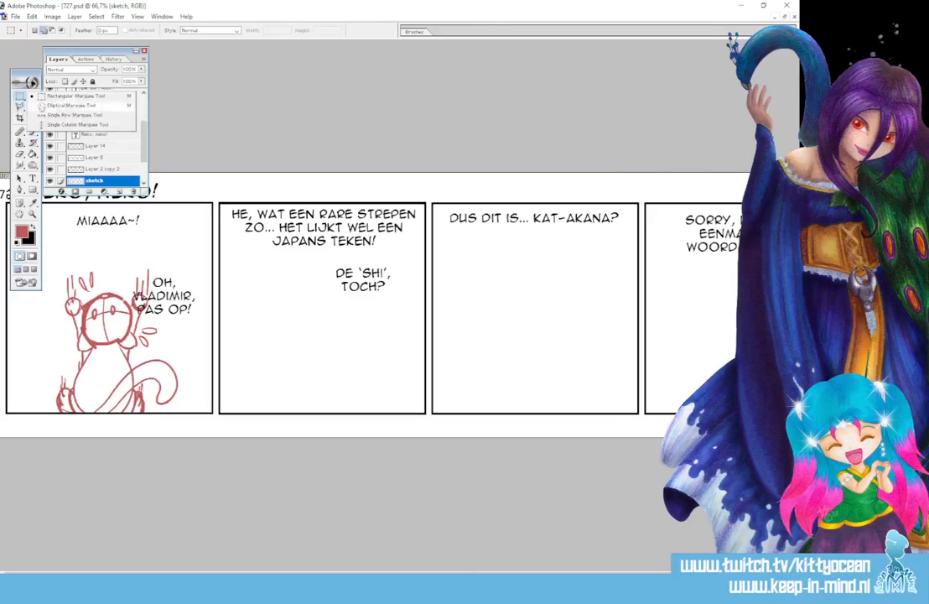
pyautogui.click(20, 107)
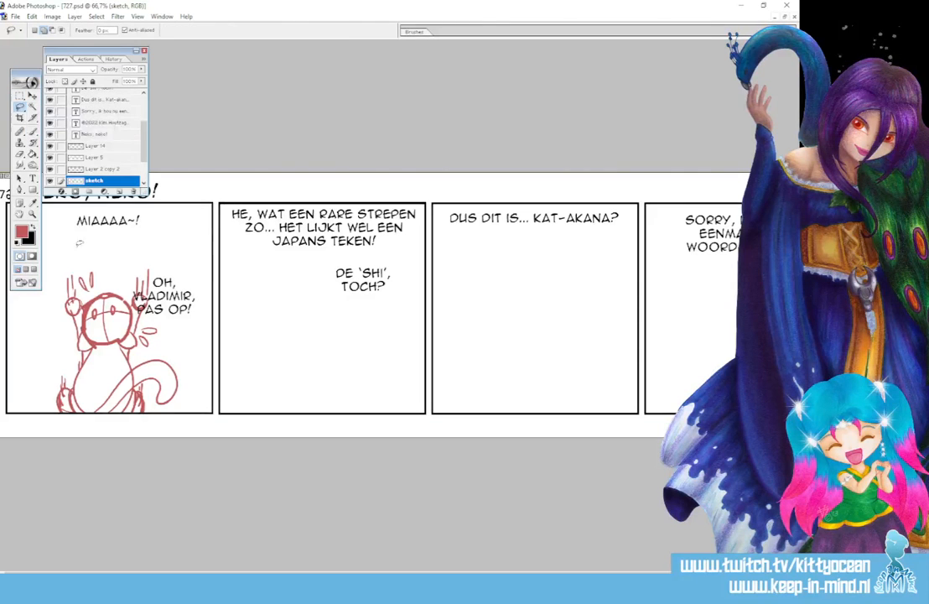
pyautogui.press('v')
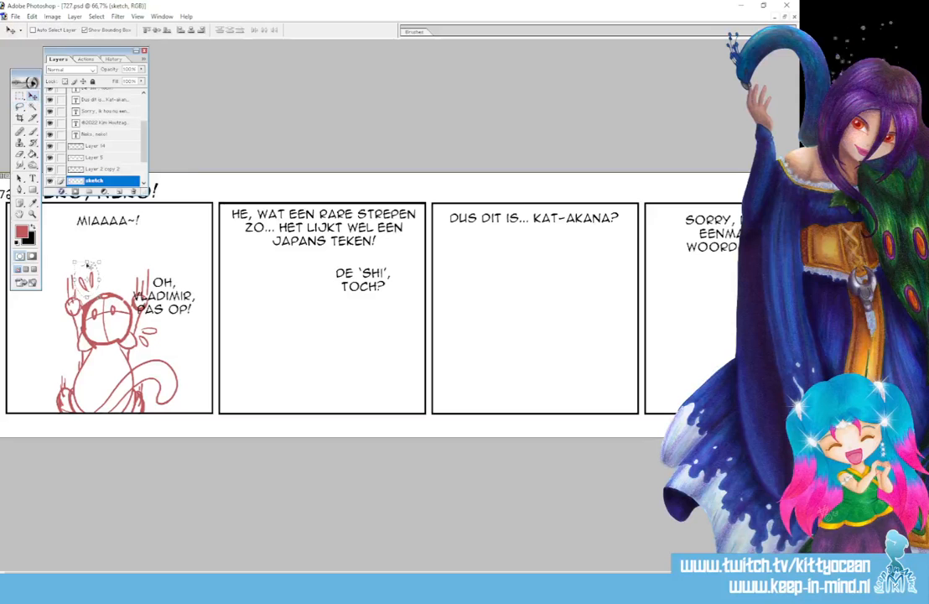
pyautogui.hotkey('ctrl', 't')
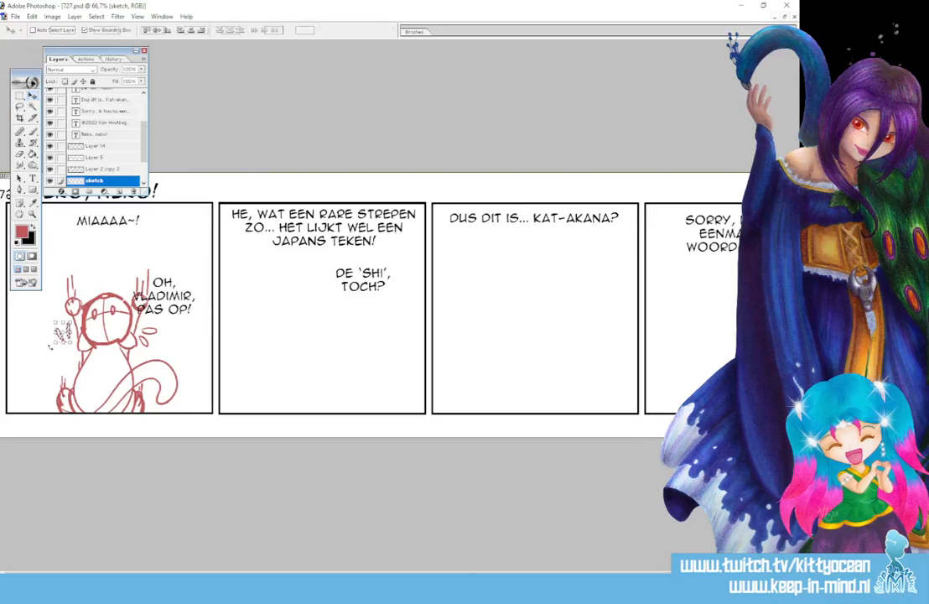
pyautogui.moveTo(77, 321); pyautogui.dragTo(75, 318)
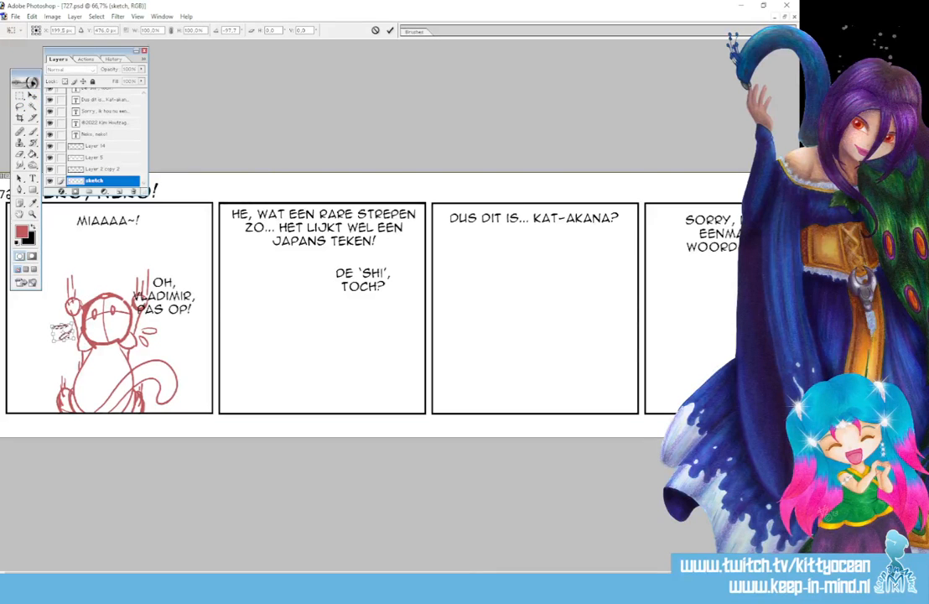
pyautogui.click(32, 96)
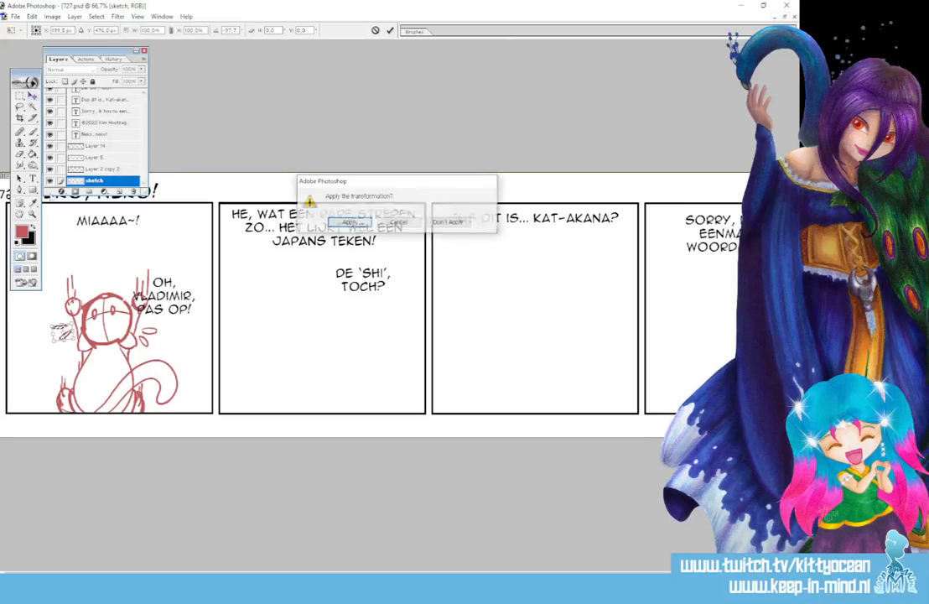
pyautogui.click(362, 224)
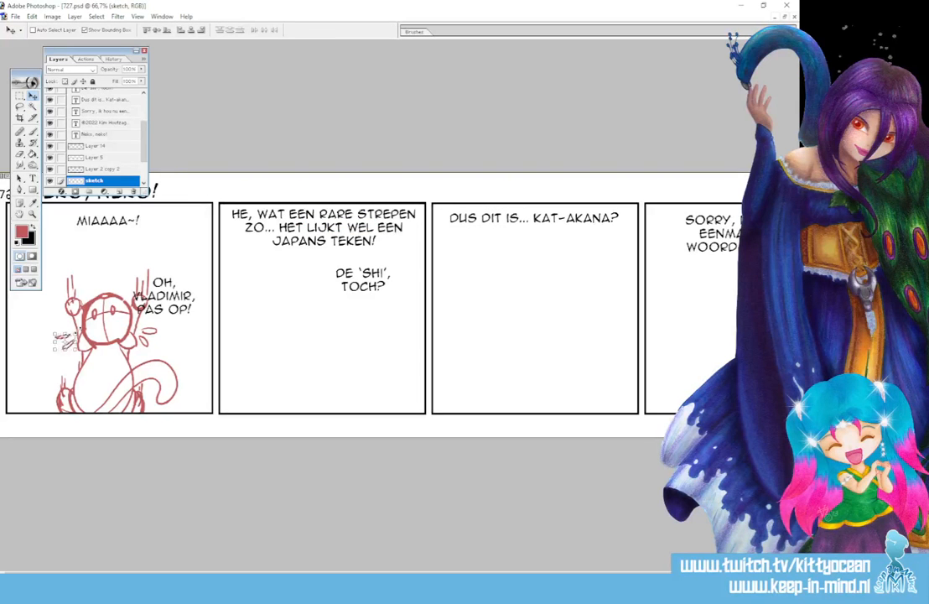
pyautogui.hotkey('ctrl', 'd')
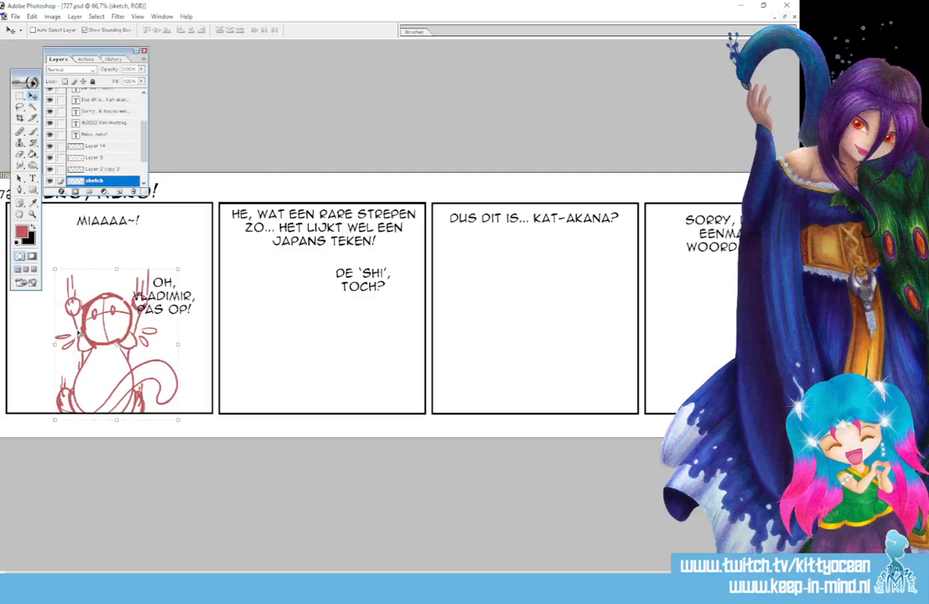
# Add small accent strokes with the Brush around the cat's two eyes in the first panel
pyautogui.click(33, 132)
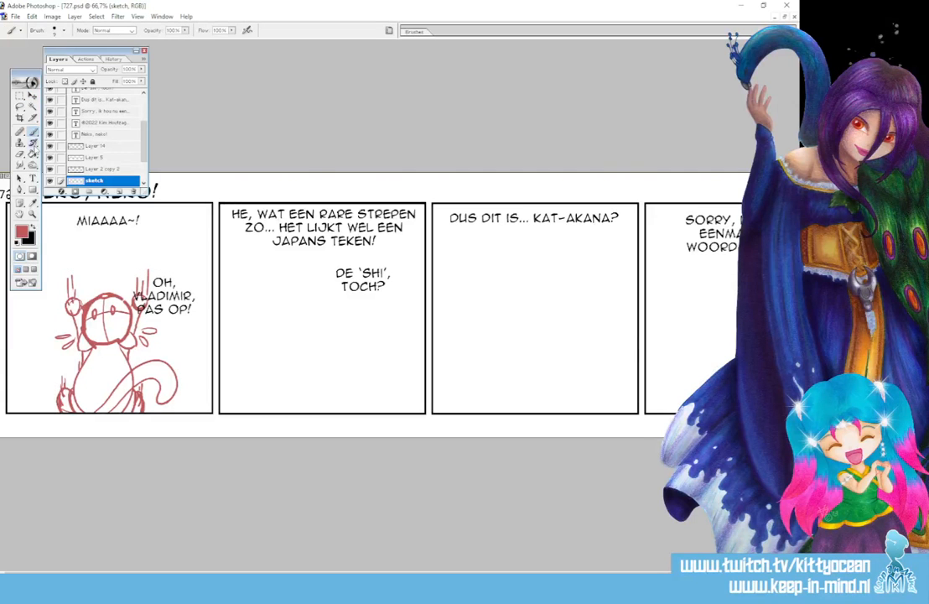
pyautogui.hotkey('ctrl', '+')
pyautogui.hotkey('ctrl', '+')
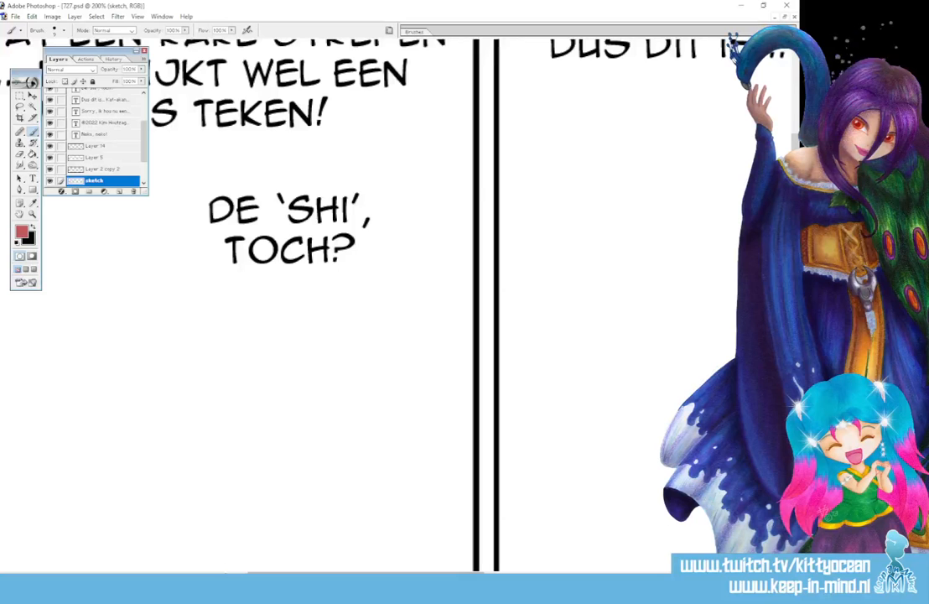
pyautogui.moveTo(382, 577); pyautogui.dragTo(180, 577)
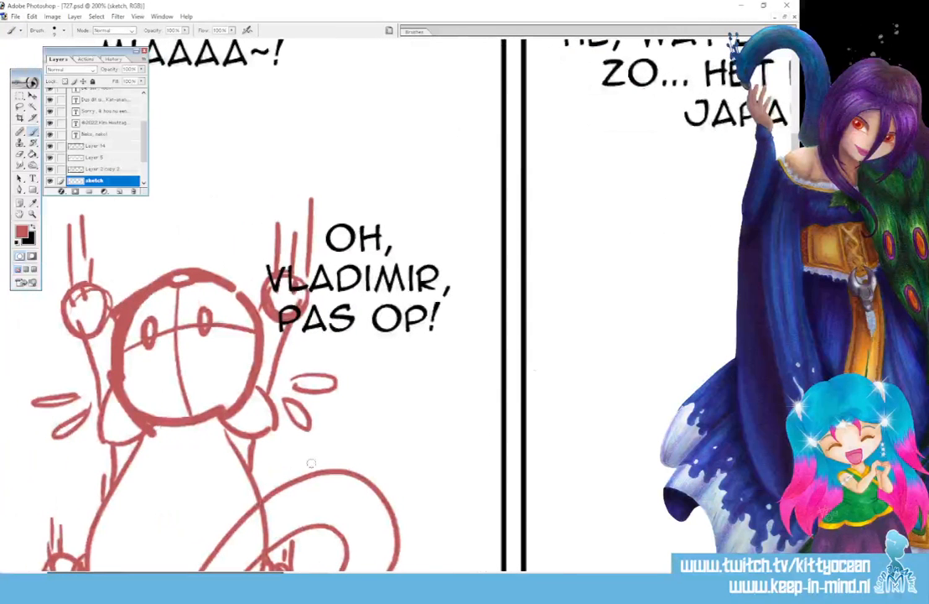
pyautogui.scroll(-3, 690, 370)
pyautogui.moveTo(238, 484)
pyautogui.mouseDown()
pyautogui.moveTo(313, 423)
pyautogui.moveTo(351, 434)
pyautogui.moveTo(339, 492)
pyautogui.mouseUp()
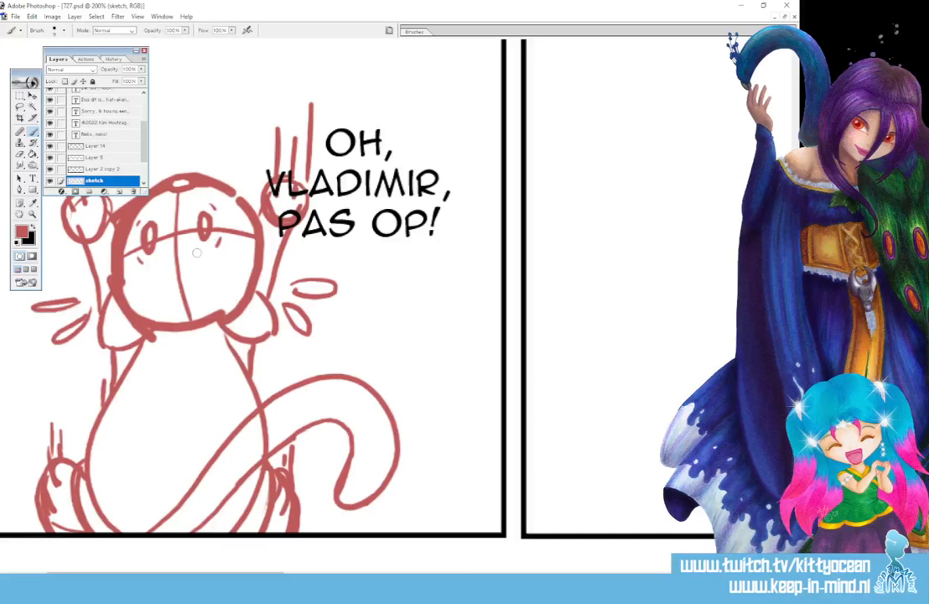
# Sketch a large circle with overlapping strokes in the left part of the second panel as a person's head
pyautogui.moveTo(236, 573); pyautogui.dragTo(366, 573)
pyautogui.moveTo(795, 217)
pyautogui.mouseDown()
pyautogui.moveTo(795, 174)
pyautogui.moveTo(795, 191)
pyautogui.mouseUp()
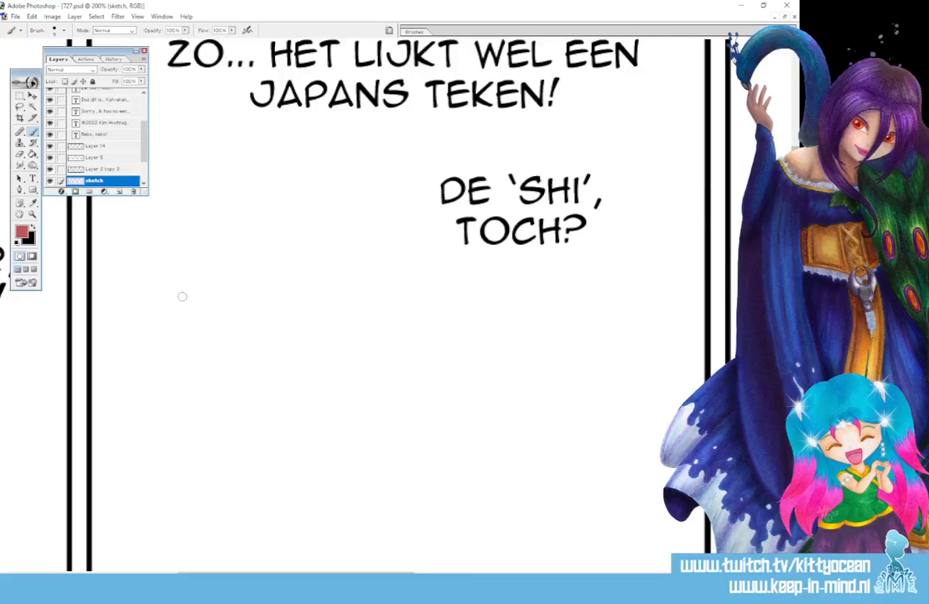
pyautogui.moveTo(165, 265)
pyautogui.mouseDown()
pyautogui.moveTo(236, 274)
pyautogui.moveTo(133, 345)
pyautogui.moveTo(163, 388)
pyautogui.moveTo(216, 407)
pyautogui.mouseUp()
pyautogui.moveTo(155, 386); pyautogui.dragTo(260, 368)
pyautogui.moveTo(258, 277); pyautogui.dragTo(250, 393)
pyautogui.moveTo(270, 318); pyautogui.dragTo(228, 398)
pyautogui.moveTo(194, 256)
pyautogui.mouseDown()
pyautogui.moveTo(255, 377)
pyautogui.moveTo(260, 316)
pyautogui.mouseUp()
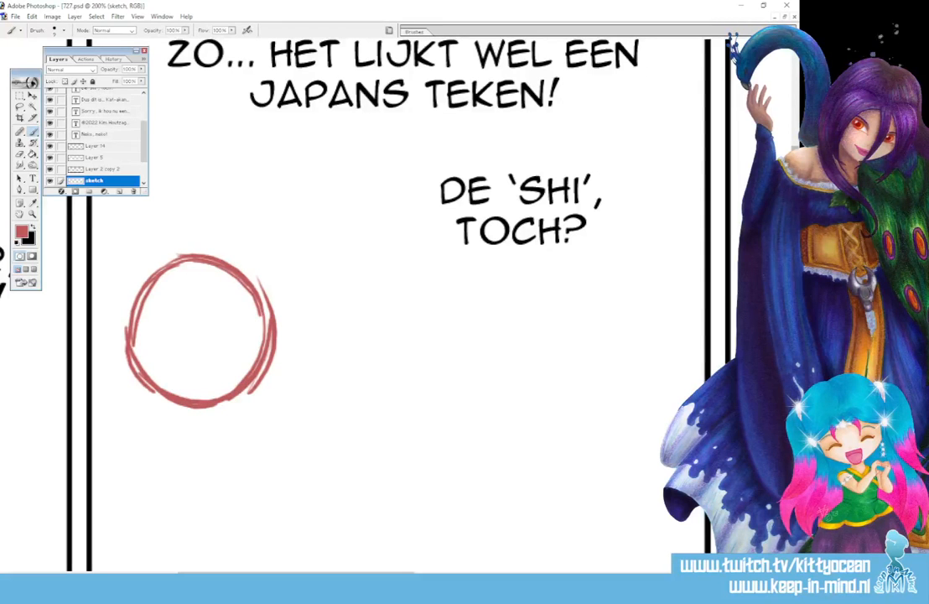
# Add curved face guidelines inside the head's right side and extend the outline down into a jaw and chin
pyautogui.moveTo(795, 191); pyautogui.dragTo(795, 203)
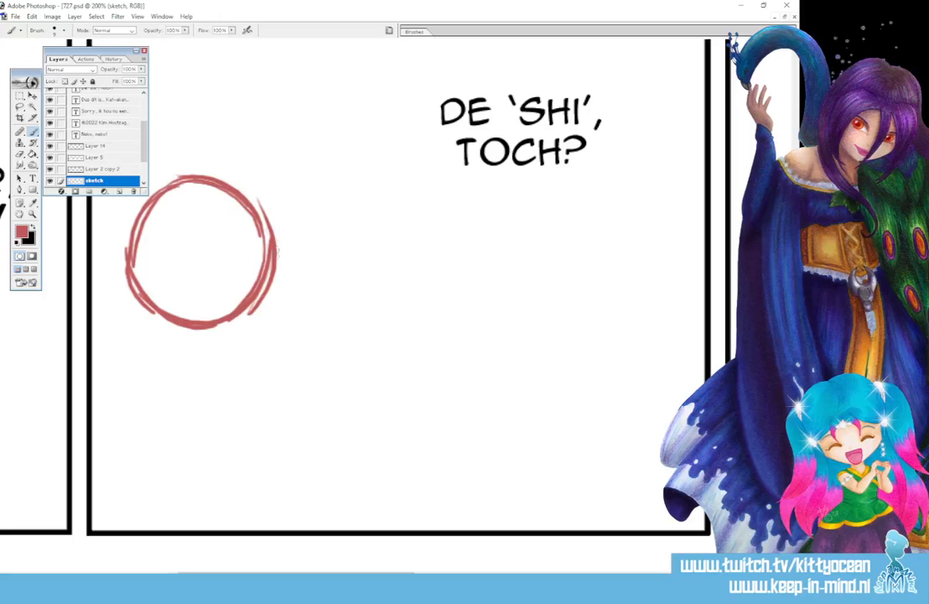
pyautogui.moveTo(253, 206); pyautogui.dragTo(261, 323)
pyautogui.moveTo(239, 180); pyautogui.dragTo(242, 289)
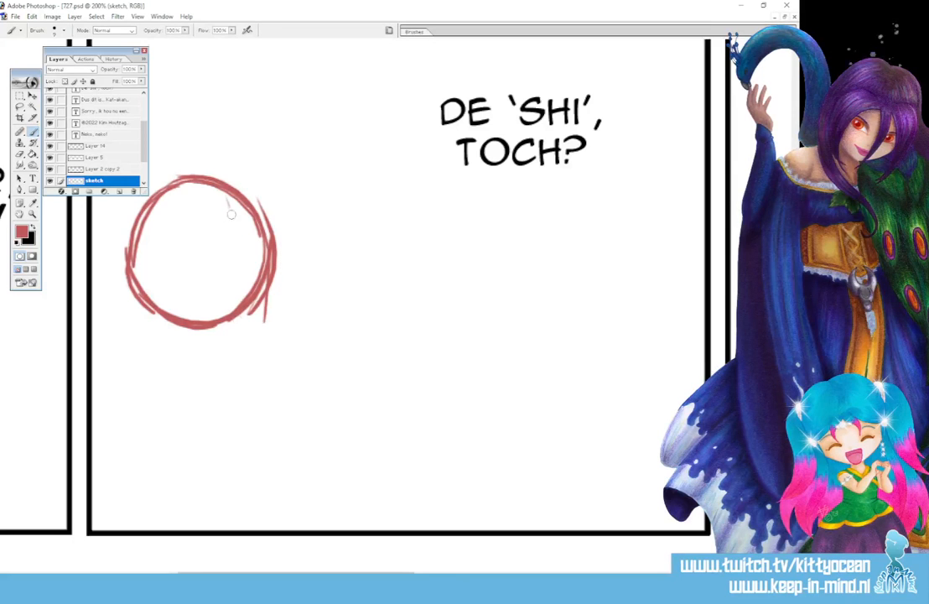
pyautogui.moveTo(235, 205)
pyautogui.mouseDown()
pyautogui.moveTo(229, 327)
pyautogui.moveTo(240, 339)
pyautogui.mouseUp()
pyautogui.moveTo(271, 250); pyautogui.dragTo(262, 325)
pyautogui.moveTo(270, 285)
pyautogui.mouseDown()
pyautogui.moveTo(266, 329)
pyautogui.moveTo(232, 361)
pyautogui.mouseUp()
pyautogui.moveTo(137, 308); pyautogui.dragTo(258, 347)
pyautogui.moveTo(153, 319)
pyautogui.mouseDown()
pyautogui.moveTo(218, 350)
pyautogui.moveTo(249, 348)
pyautogui.mouseUp()
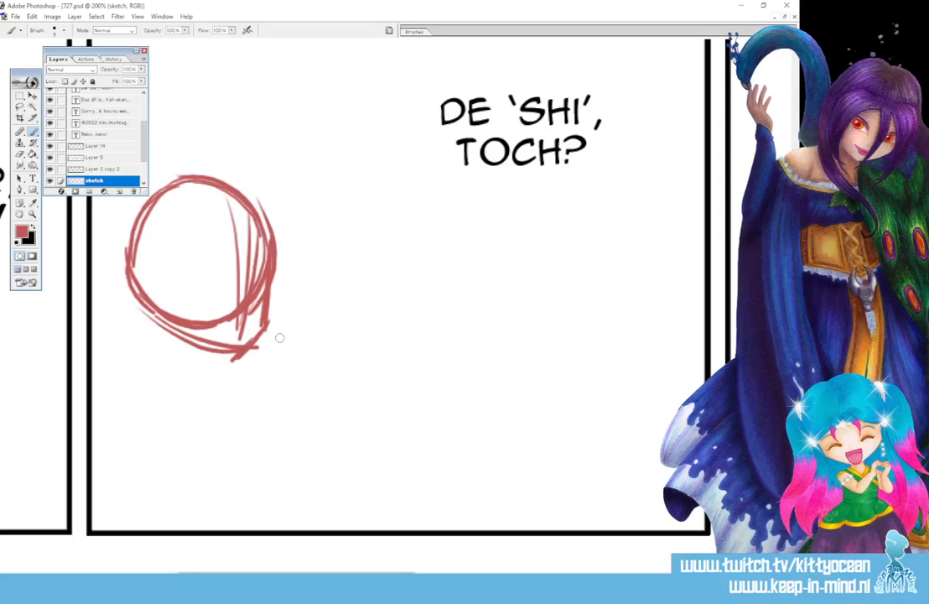
# Sketch the neck, sloping shoulders, oval shoulder joint and rounded torso below the head, running to the panel's left border
pyautogui.moveTo(141, 318)
pyautogui.mouseDown()
pyautogui.moveTo(125, 366)
pyautogui.moveTo(161, 385)
pyautogui.mouseUp()
pyautogui.moveTo(182, 339); pyautogui.dragTo(174, 387)
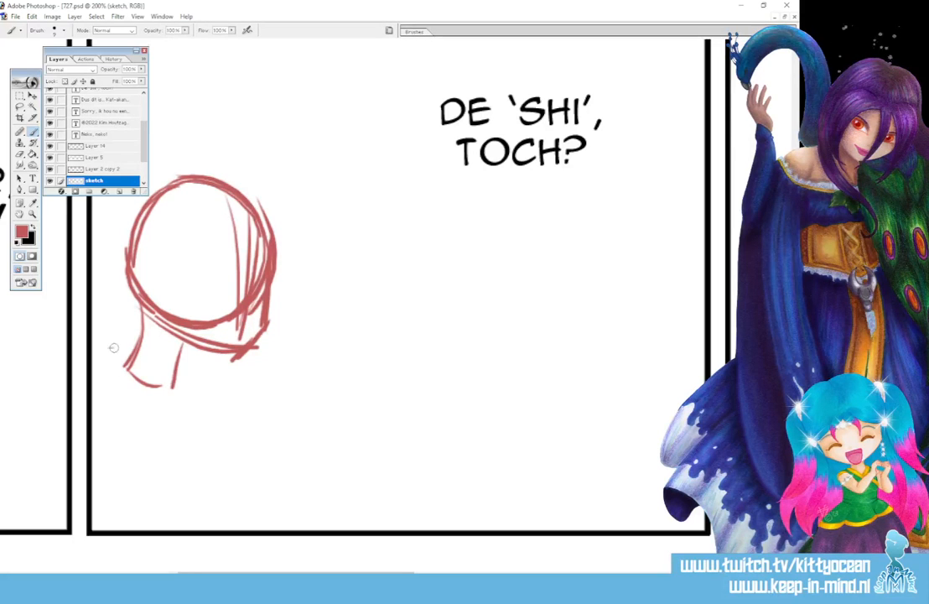
pyautogui.moveTo(125, 348); pyautogui.dragTo(228, 382)
pyautogui.moveTo(94, 382); pyautogui.dragTo(189, 345)
pyautogui.moveTo(97, 486)
pyautogui.mouseDown()
pyautogui.moveTo(182, 501)
pyautogui.moveTo(203, 495)
pyautogui.mouseUp()
pyautogui.moveTo(213, 390)
pyautogui.mouseDown()
pyautogui.moveTo(154, 501)
pyautogui.moveTo(199, 492)
pyautogui.moveTo(199, 444)
pyautogui.moveTo(234, 378)
pyautogui.moveTo(223, 433)
pyautogui.mouseUp()
pyautogui.moveTo(159, 353)
pyautogui.mouseDown()
pyautogui.moveTo(234, 380)
pyautogui.moveTo(93, 354)
pyautogui.mouseUp()
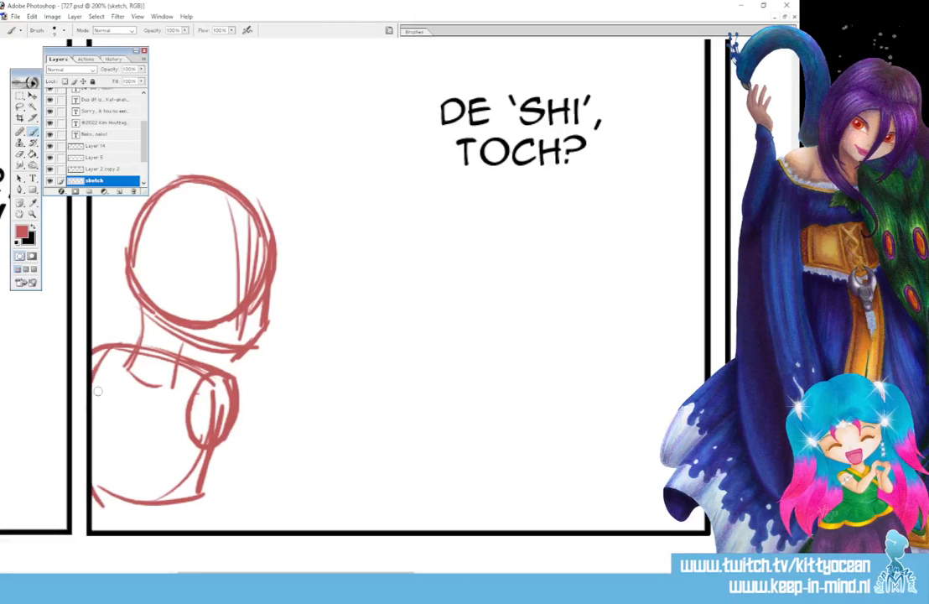
# Sketch a bent arm from the oval shoulder joint, with a raised forearm and a round hand pointing one finger upward
pyautogui.moveTo(231, 380); pyautogui.dragTo(289, 453)
pyautogui.moveTo(207, 442); pyautogui.dragTo(283, 492)
pyautogui.moveTo(241, 462); pyautogui.dragTo(329, 367)
pyautogui.moveTo(291, 475); pyautogui.dragTo(320, 400)
pyautogui.moveTo(299, 452); pyautogui.dragTo(332, 384)
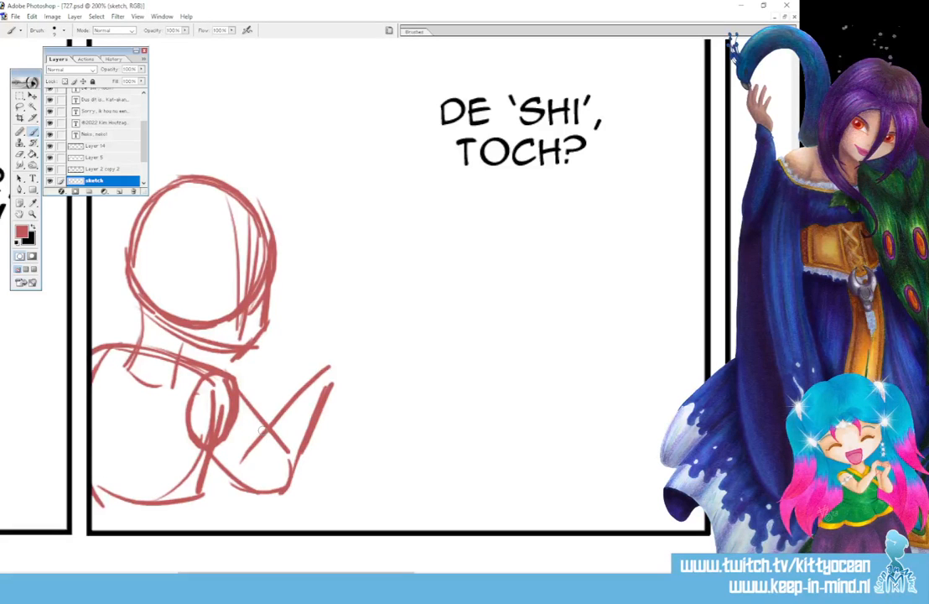
pyautogui.moveTo(328, 356)
pyautogui.mouseDown()
pyautogui.moveTo(323, 387)
pyautogui.moveTo(363, 309)
pyautogui.moveTo(339, 350)
pyautogui.mouseUp()
pyautogui.moveTo(343, 345)
pyautogui.mouseDown()
pyautogui.moveTo(367, 358)
pyautogui.moveTo(333, 400)
pyautogui.mouseUp()
pyautogui.moveTo(367, 363); pyautogui.dragTo(336, 400)
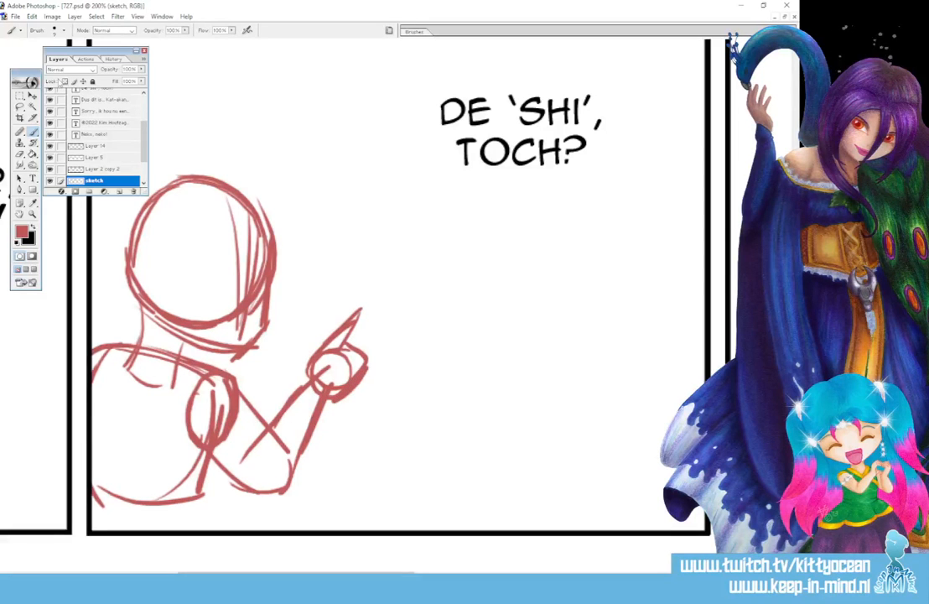
# Lasso the pointing figure's head with its jaw and shift it slightly left and up relative to the neck
pyautogui.click(20, 107)
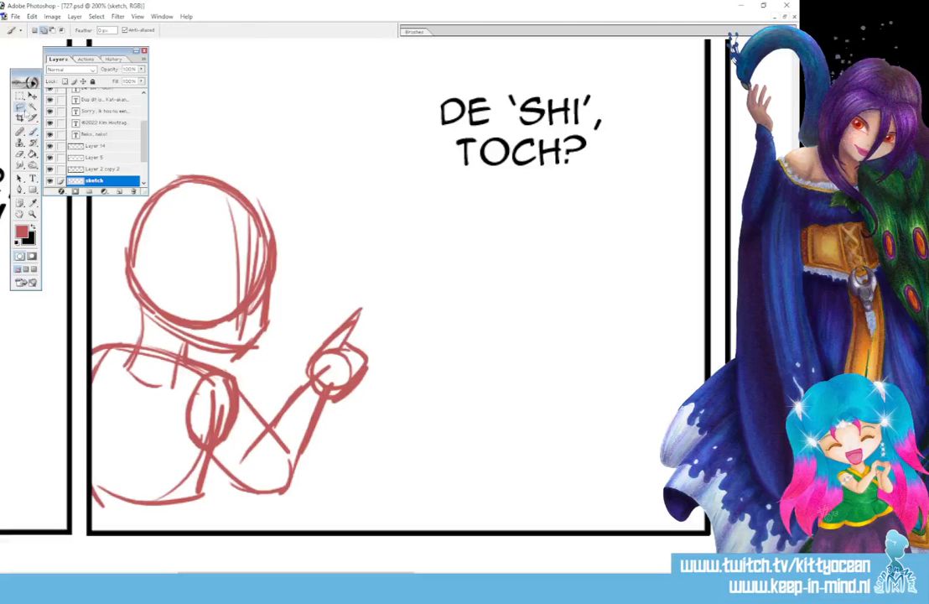
pyautogui.moveTo(154, 187)
pyautogui.mouseDown()
pyautogui.moveTo(121, 286)
pyautogui.moveTo(226, 356)
pyautogui.moveTo(236, 166)
pyautogui.moveTo(194, 153)
pyautogui.moveTo(153, 157)
pyautogui.moveTo(134, 180)
pyautogui.mouseUp()
pyautogui.press('v')
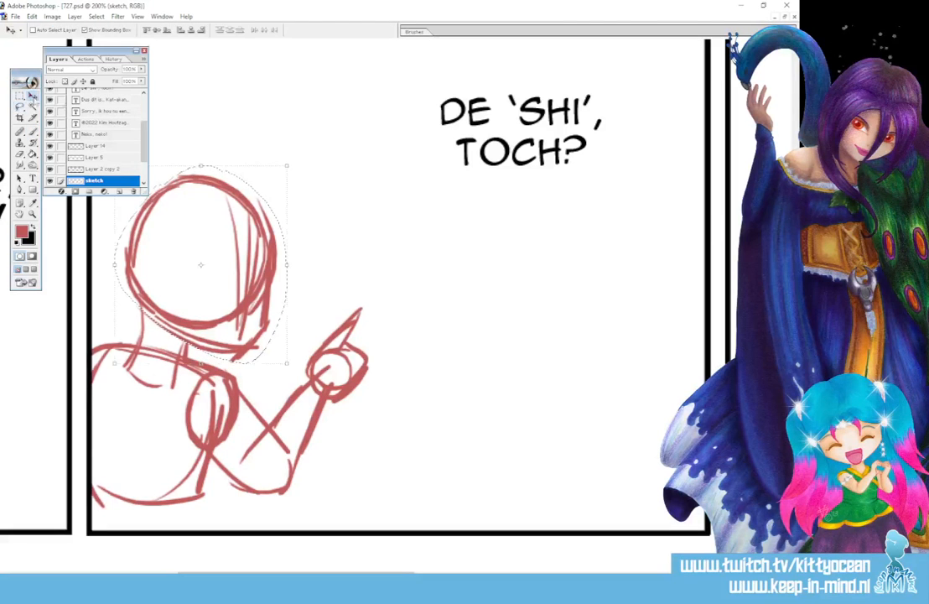
pyautogui.moveTo(234, 241); pyautogui.dragTo(218, 238)
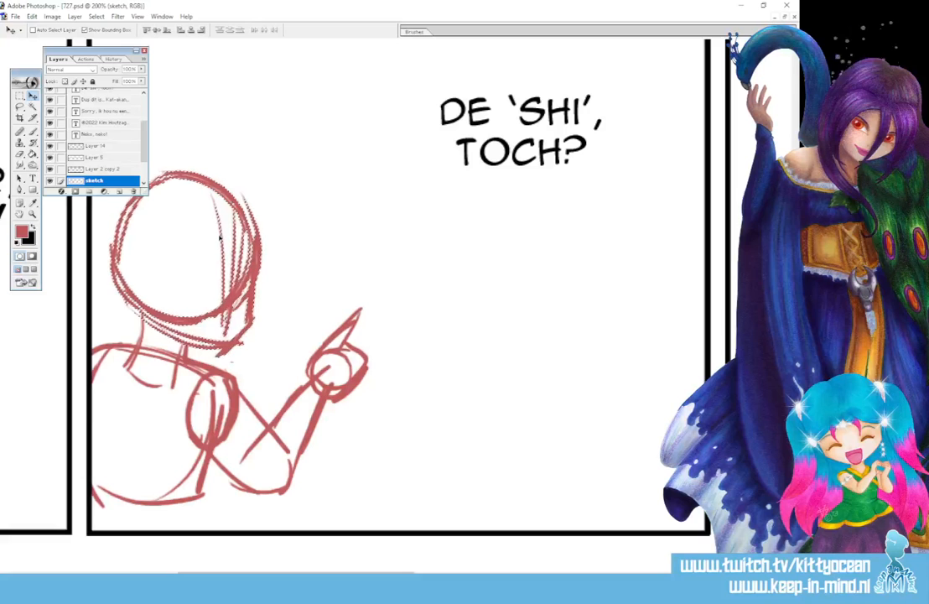
pyautogui.hotkey('ctrl', 't')
pyautogui.press('Return')
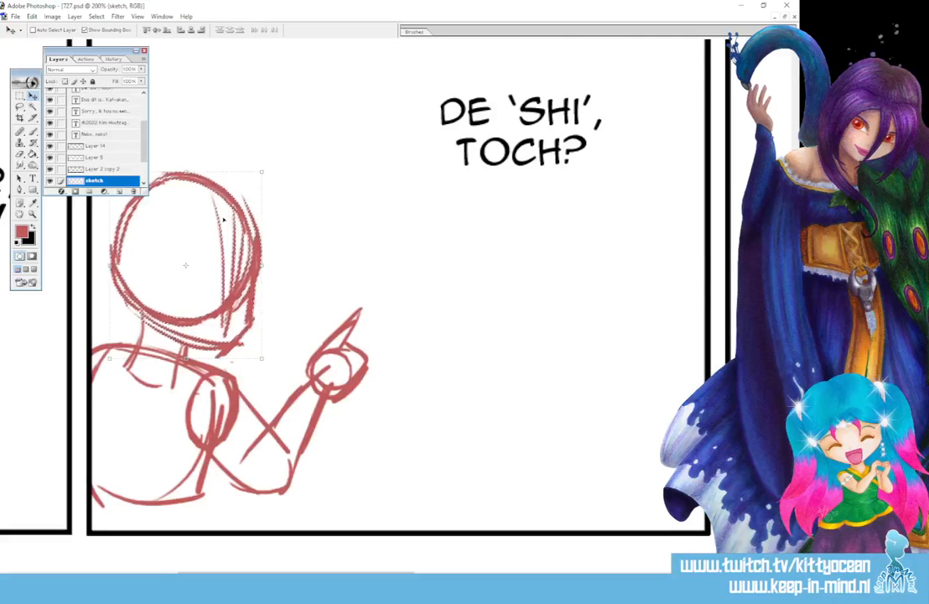
# Reinforce the face's right outline with the brush and add a curve across the crown and a curved vertical guideline through the head
pyautogui.press('b')
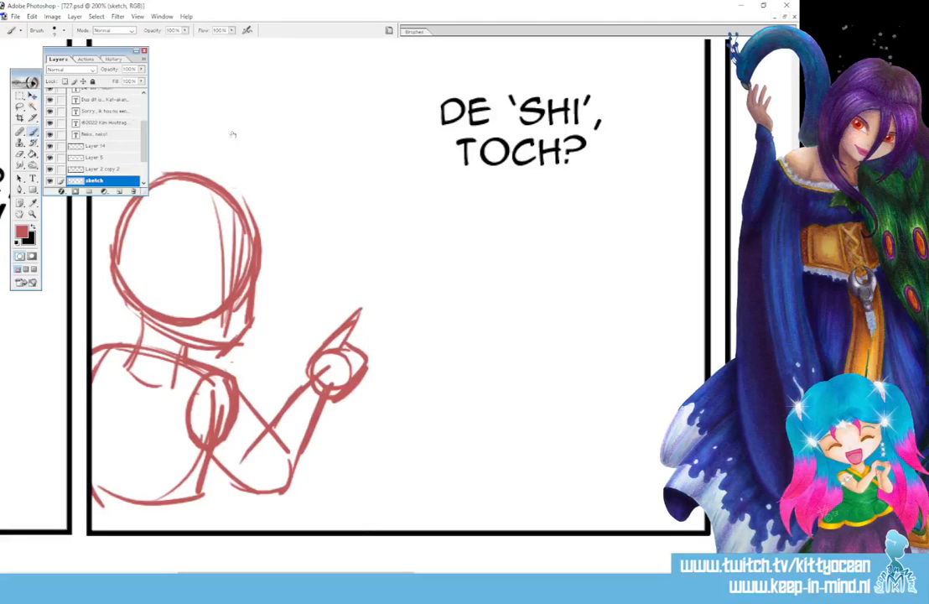
pyautogui.moveTo(236, 210)
pyautogui.mouseDown()
pyautogui.moveTo(244, 244)
pyautogui.moveTo(228, 340)
pyautogui.mouseUp()
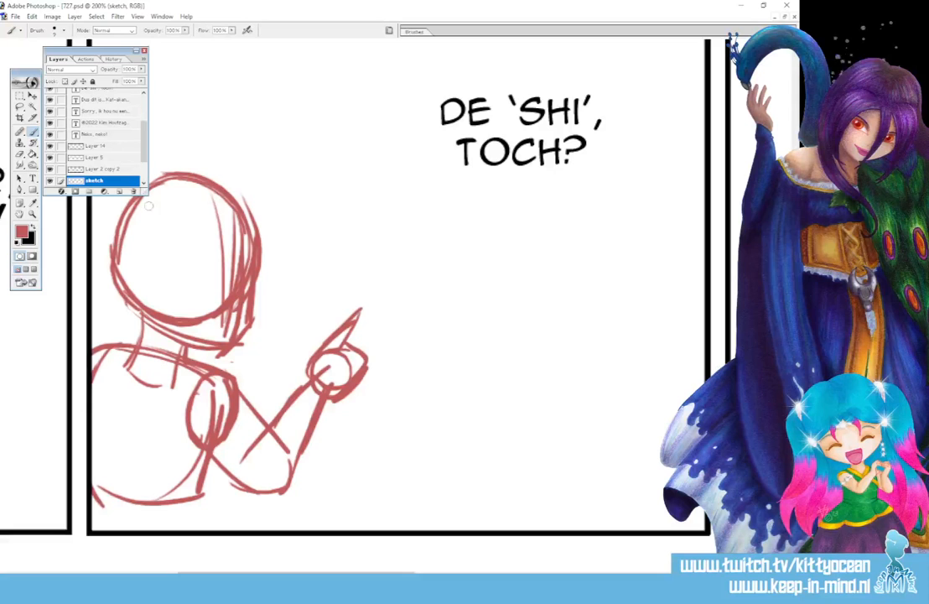
pyautogui.moveTo(106, 202); pyautogui.dragTo(216, 180)
pyautogui.moveTo(158, 161)
pyautogui.mouseDown()
pyautogui.moveTo(220, 194)
pyautogui.moveTo(223, 285)
pyautogui.mouseUp()
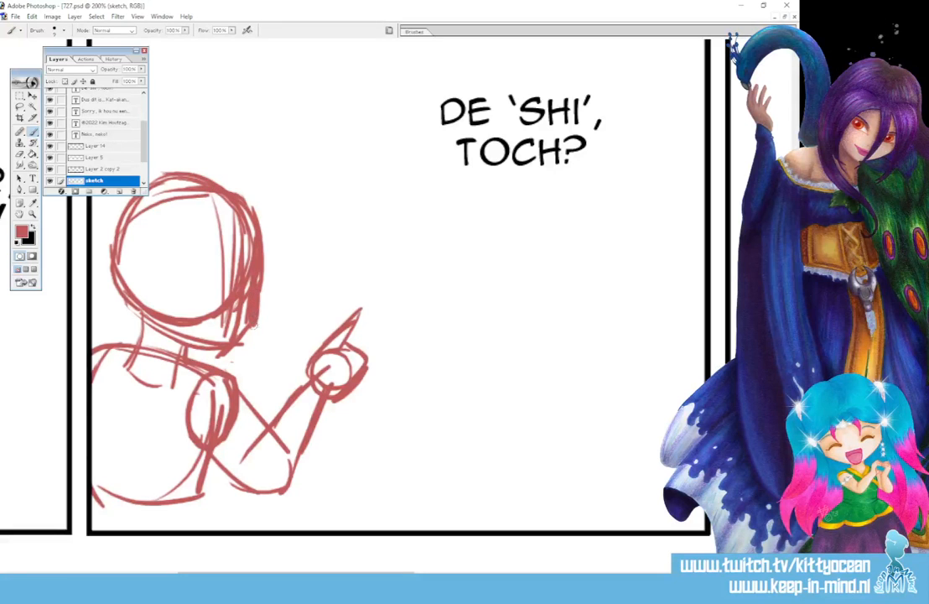
pyautogui.moveTo(168, 192)
pyautogui.mouseDown()
pyautogui.moveTo(149, 252)
pyautogui.moveTo(219, 330)
pyautogui.mouseUp()
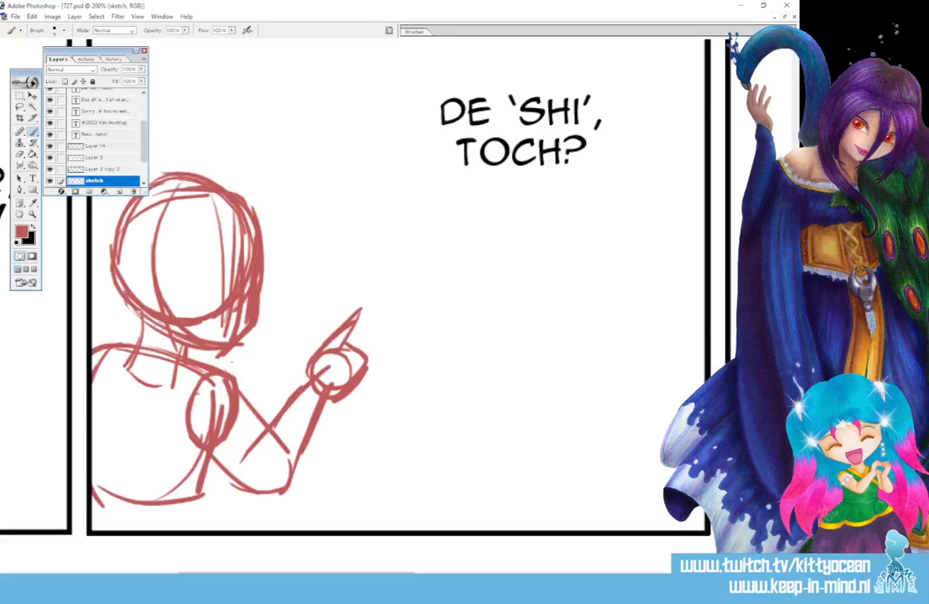
# Draw a thin horizontal guideline across the lower half of the head and sketch curved hip lines below the torso
pyautogui.moveTo(125, 286); pyautogui.dragTo(281, 283)
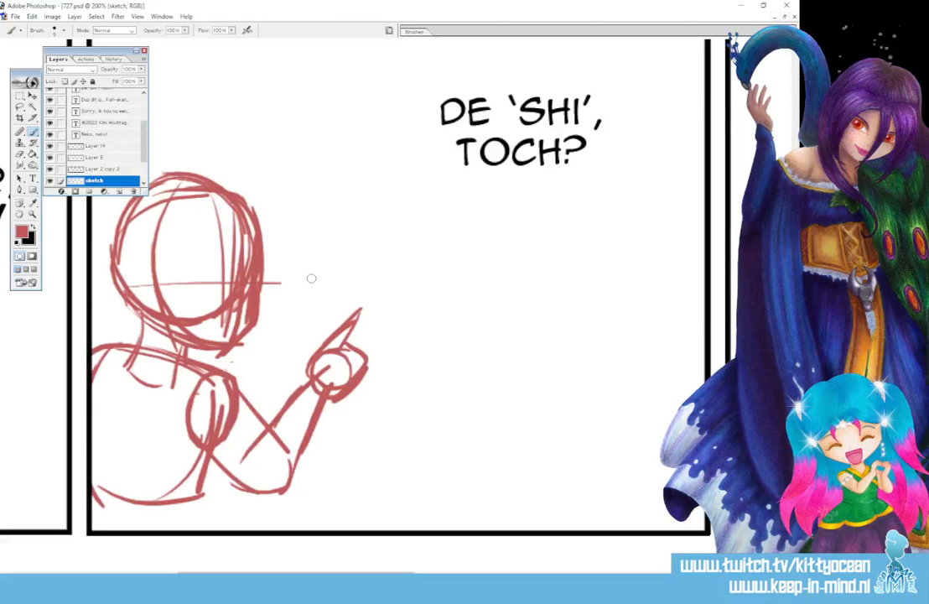
pyautogui.hotkey('ctrl', 'z')
pyautogui.moveTo(109, 275); pyautogui.dragTo(266, 271)
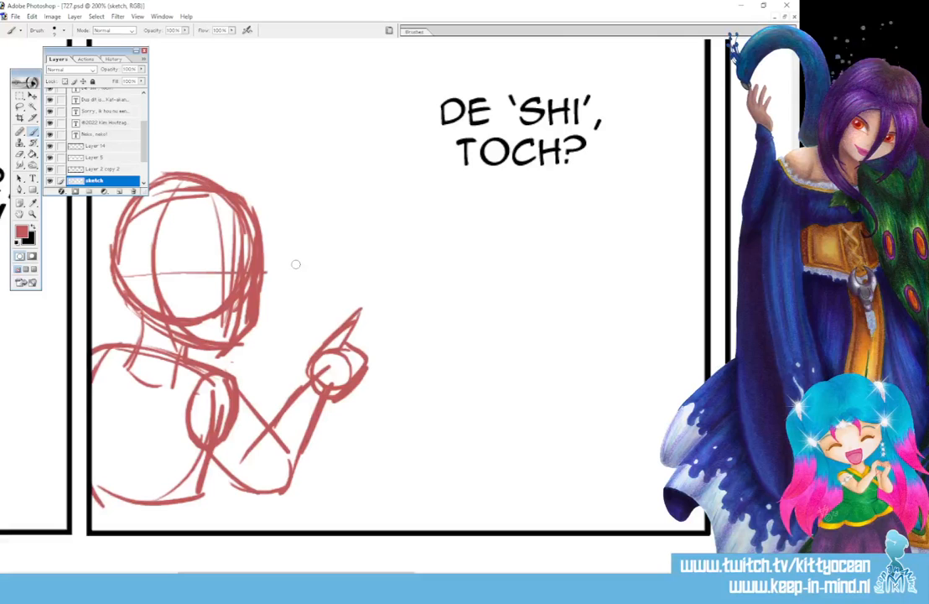
pyautogui.hotkey('ctrl', 'z')
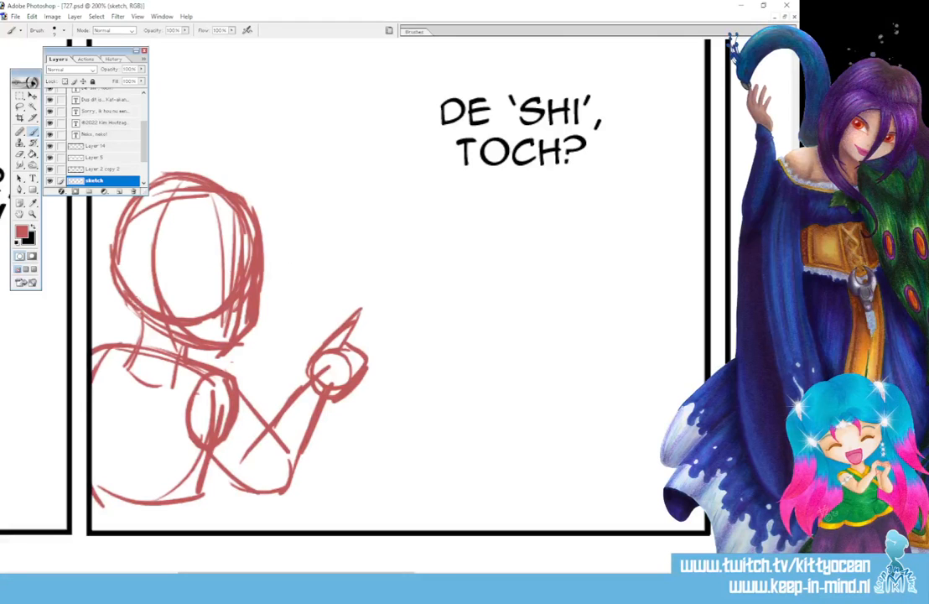
pyautogui.moveTo(115, 274); pyautogui.dragTo(245, 273)
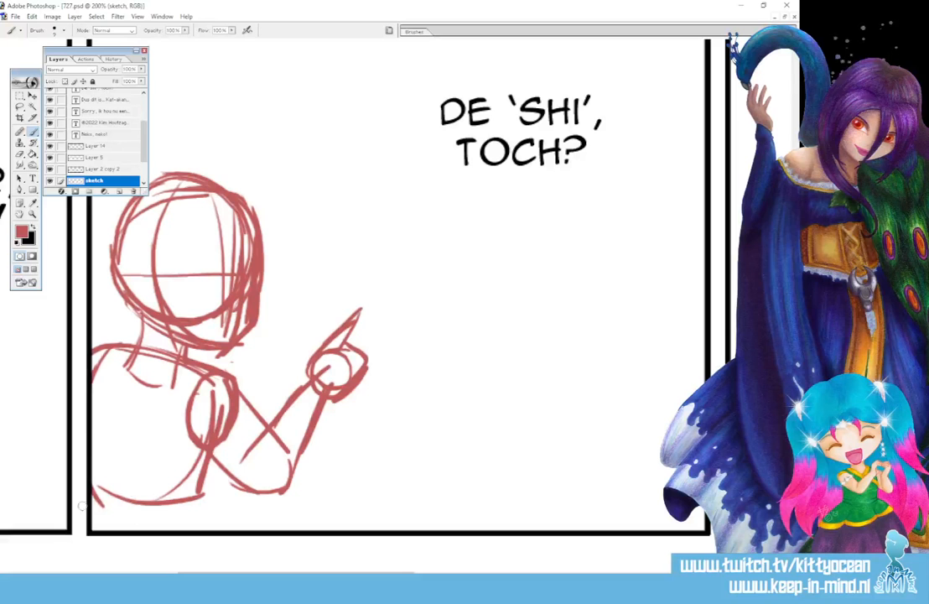
pyautogui.moveTo(100, 506)
pyautogui.mouseDown()
pyautogui.moveTo(202, 536)
pyautogui.moveTo(191, 532)
pyautogui.mouseUp()
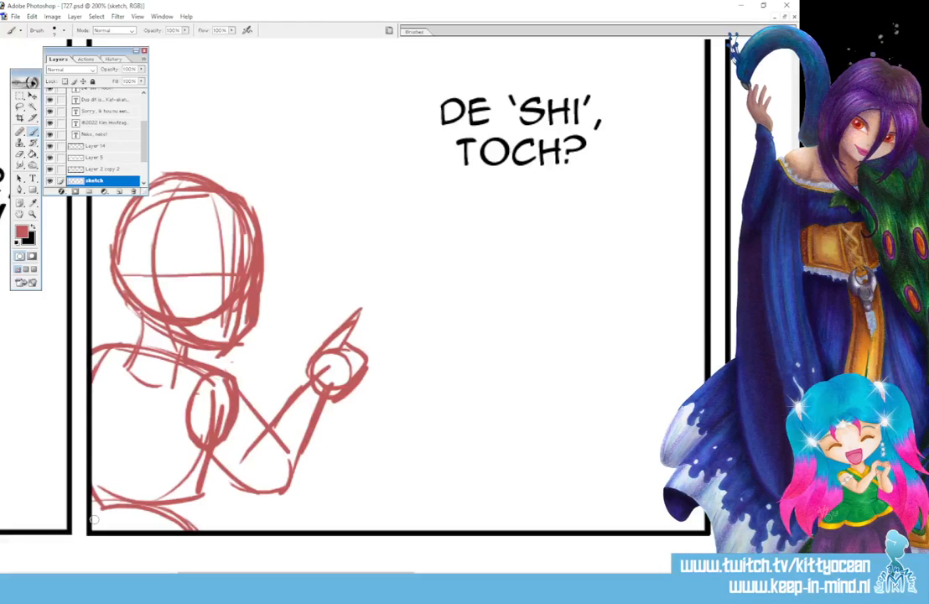
# Sketch a second person's large round head with a jaw line in the panel, below the "DE 'SHI', TOCH?" text
pyautogui.moveTo(336, 571); pyautogui.dragTo(384, 572)
pyautogui.moveTo(794, 261); pyautogui.dragTo(795, 250)
pyautogui.moveTo(398, 222)
pyautogui.mouseDown()
pyautogui.moveTo(276, 226)
pyautogui.moveTo(286, 339)
pyautogui.moveTo(310, 361)
pyautogui.moveTo(394, 356)
pyautogui.moveTo(419, 269)
pyautogui.moveTo(418, 225)
pyautogui.moveTo(415, 329)
pyautogui.mouseUp()
pyautogui.moveTo(287, 231)
pyautogui.mouseDown()
pyautogui.moveTo(301, 364)
pyautogui.moveTo(317, 397)
pyautogui.mouseUp()
# Sketch the second person's neck with a curved back line and a rounded collar at its base
pyautogui.moveTo(414, 327); pyautogui.dragTo(437, 386)
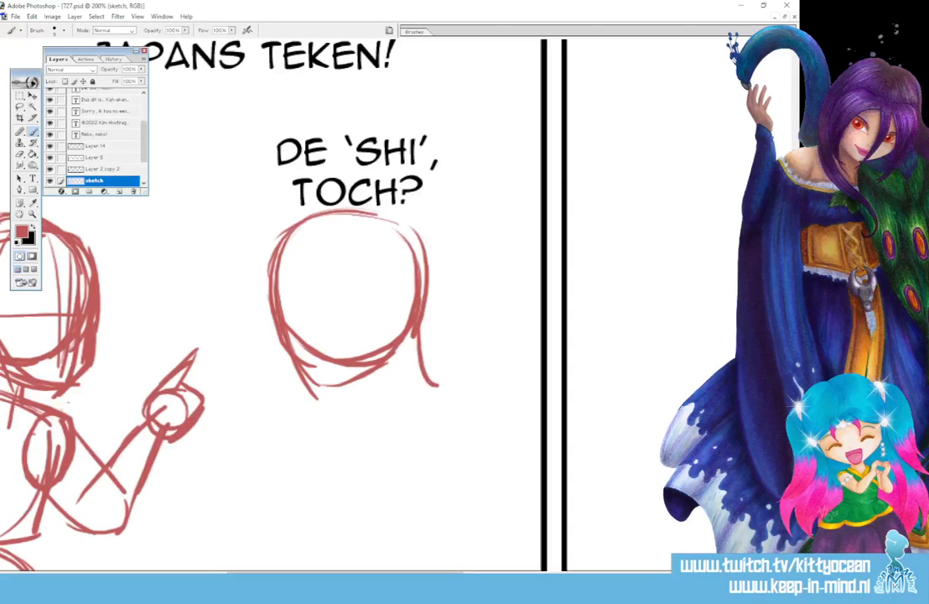
pyautogui.moveTo(358, 384)
pyautogui.mouseDown()
pyautogui.moveTo(363, 407)
pyautogui.moveTo(431, 388)
pyautogui.mouseUp()
pyautogui.moveTo(384, 415); pyautogui.dragTo(429, 389)
pyautogui.moveTo(416, 343); pyautogui.dragTo(431, 388)
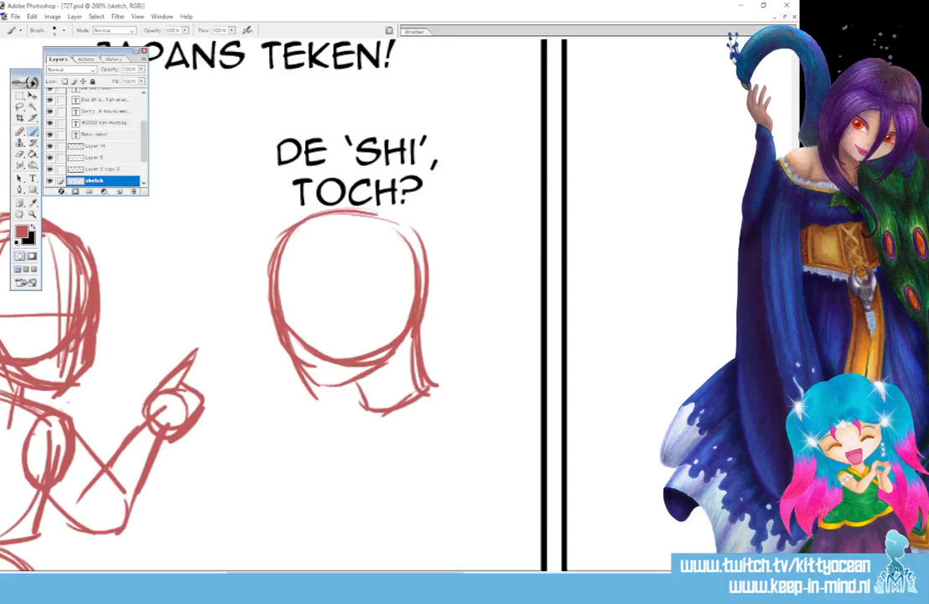
# Add a sloping shoulder line and both long curved sides of the second person's torso, down to the panel's lower border
pyautogui.scroll(-2, 690, 375)
pyautogui.moveTo(330, 369)
pyautogui.mouseDown()
pyautogui.moveTo(496, 332)
pyautogui.moveTo(317, 387)
pyautogui.moveTo(359, 511)
pyautogui.mouseUp()
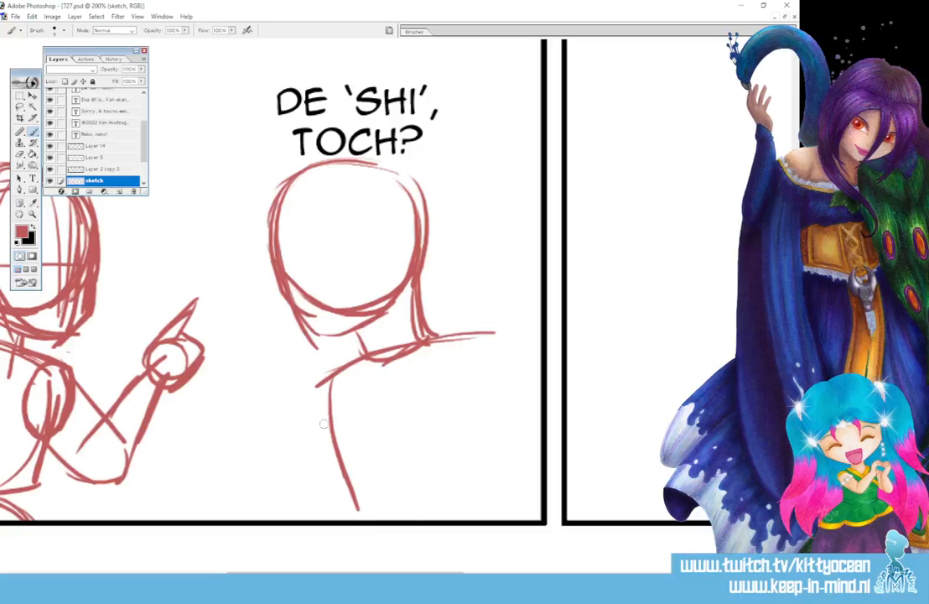
pyautogui.moveTo(325, 398); pyautogui.dragTo(364, 520)
pyautogui.moveTo(483, 338); pyautogui.dragTo(507, 479)
pyautogui.moveTo(445, 328); pyautogui.dragTo(496, 492)
pyautogui.moveTo(475, 359); pyautogui.dragTo(501, 521)
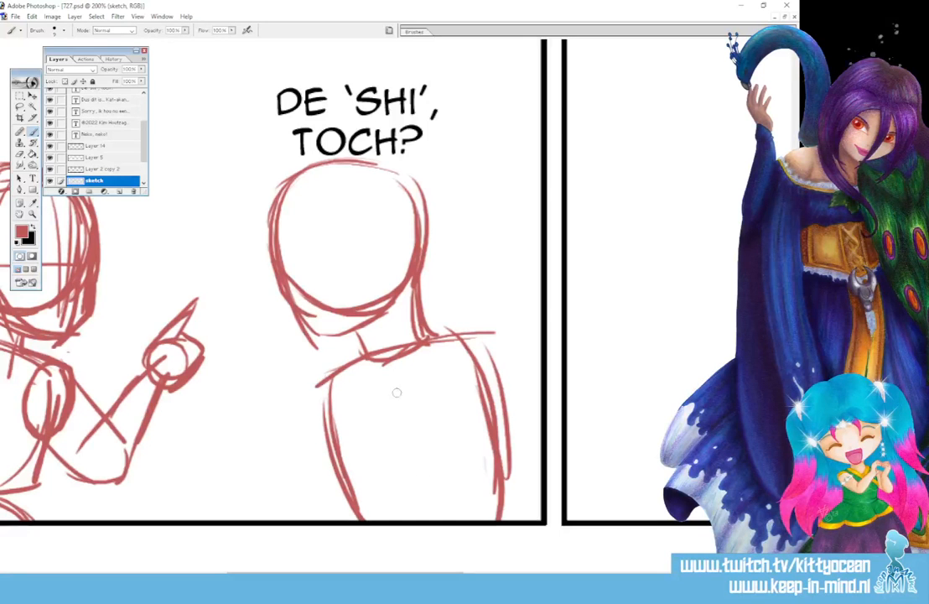
# Sketch an oval shoulder joint on the torso's left side with an upper arm running down to the panel's lower border
pyautogui.moveTo(363, 360)
pyautogui.mouseDown()
pyautogui.moveTo(292, 388)
pyautogui.moveTo(301, 442)
pyautogui.moveTo(335, 437)
pyautogui.mouseUp()
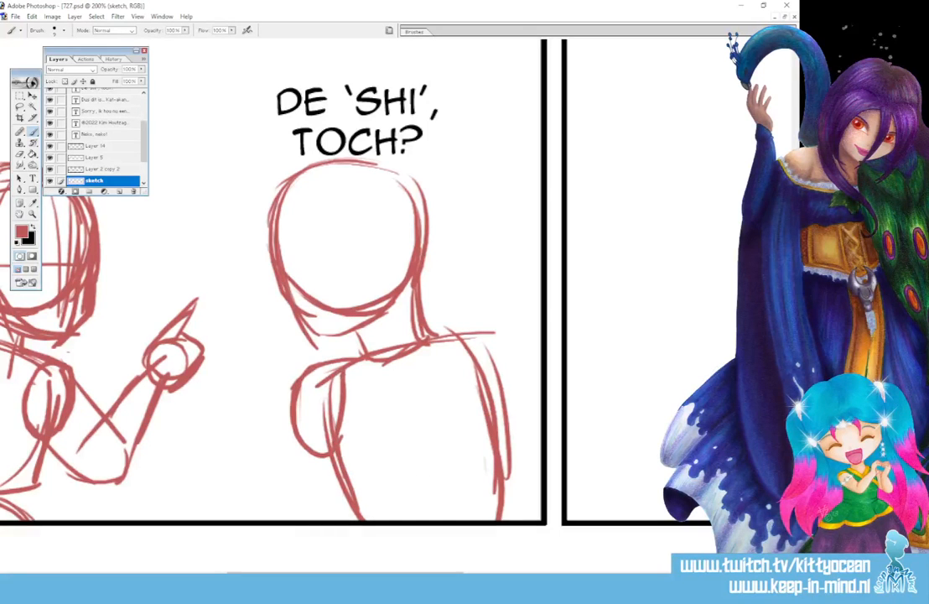
pyautogui.moveTo(290, 394); pyautogui.dragTo(251, 513)
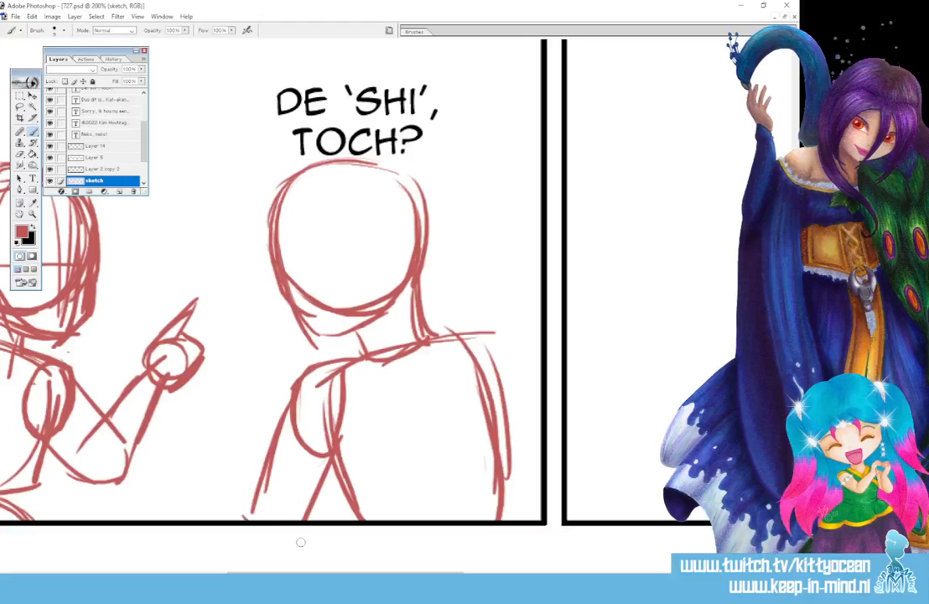
pyautogui.moveTo(265, 503); pyautogui.dragTo(306, 520)
# Sketch the bent right arm against the panel's right border and add vertical and horizontal guidelines on the second person's torso
pyautogui.moveTo(464, 337)
pyautogui.mouseDown()
pyautogui.moveTo(541, 423)
pyautogui.moveTo(541, 517)
pyautogui.mouseUp()
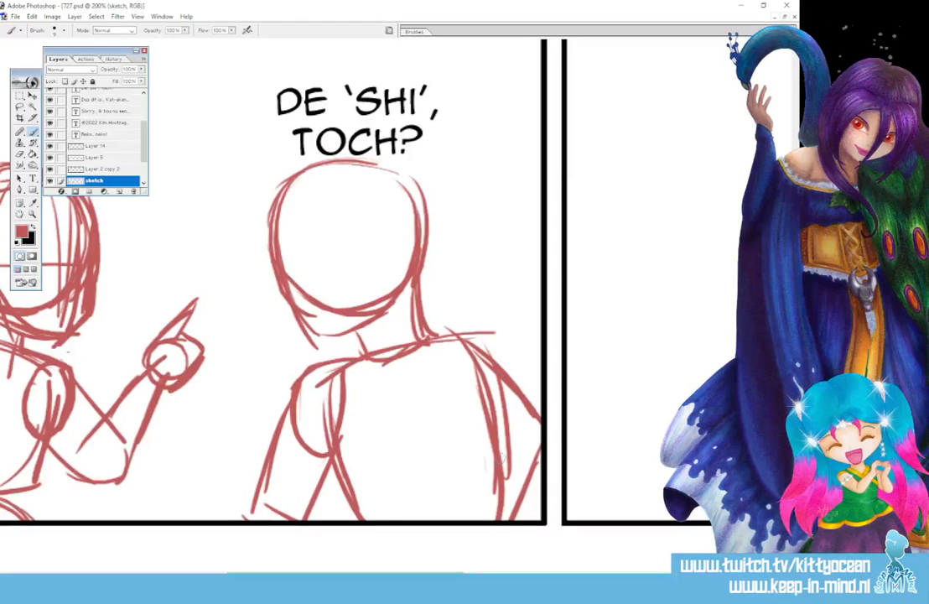
pyautogui.moveTo(508, 463)
pyautogui.mouseDown()
pyautogui.moveTo(543, 444)
pyautogui.moveTo(539, 451)
pyautogui.mouseUp()
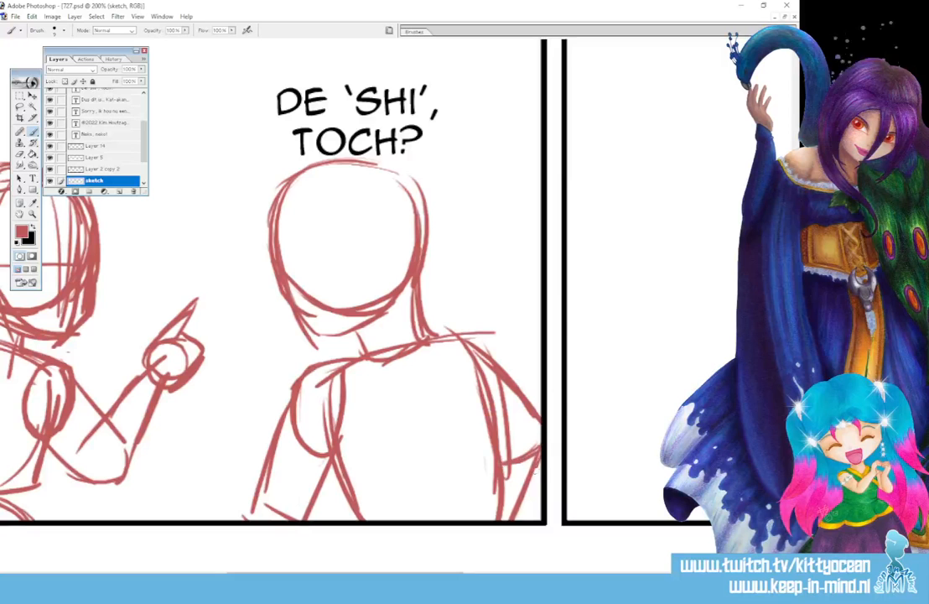
pyautogui.moveTo(425, 357); pyautogui.dragTo(456, 518)
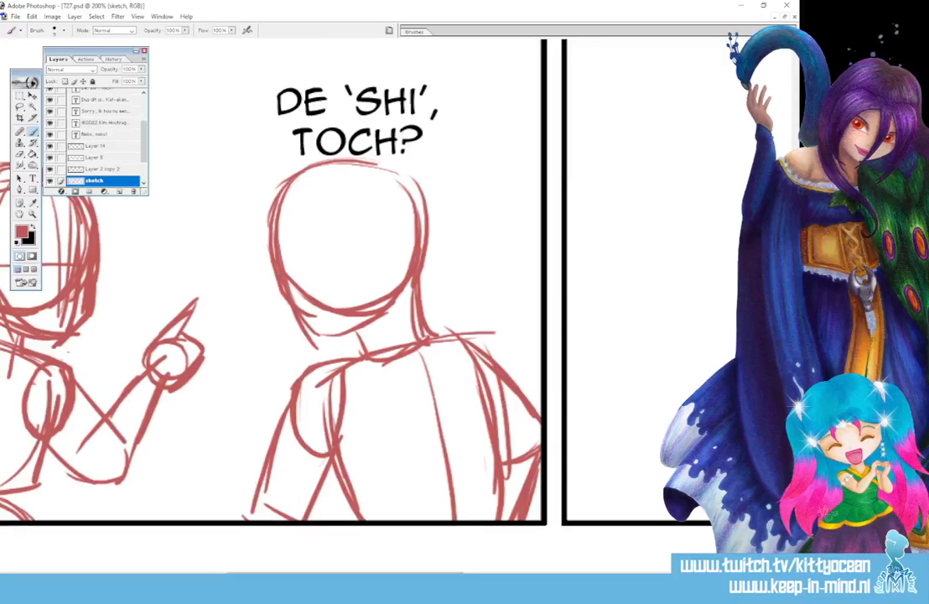
pyautogui.moveTo(477, 381); pyautogui.dragTo(383, 407)
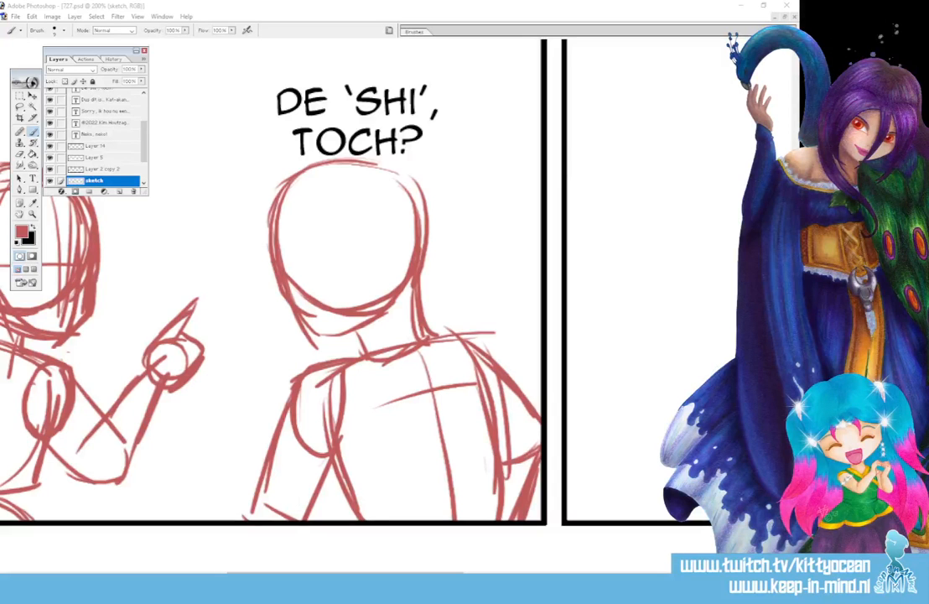
# Sketch the katakana シ above the pointing finger with two short diagonal strokes and a long upward-sweeping curve
pyautogui.click(181, 205)
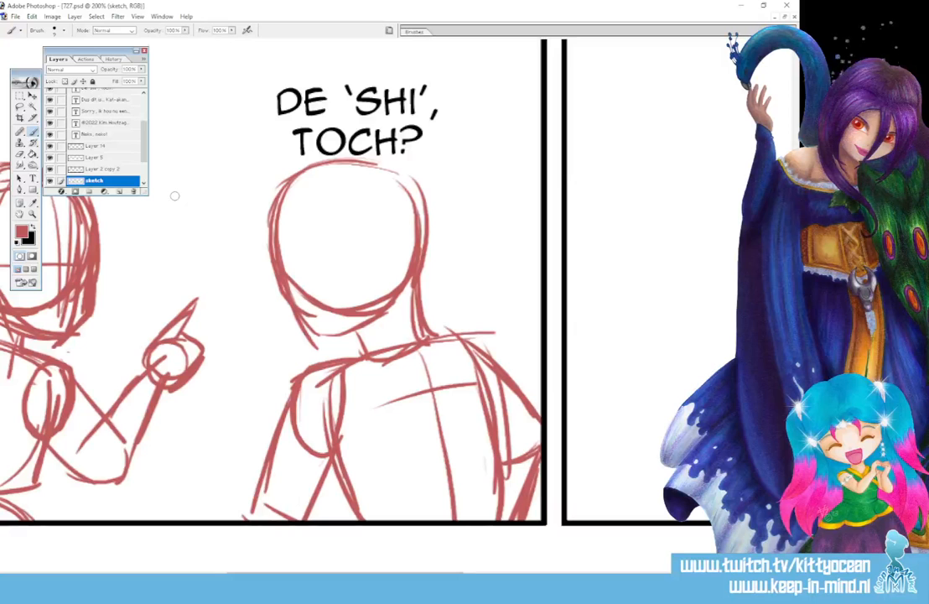
pyautogui.moveTo(175, 196); pyautogui.dragTo(212, 232)
pyautogui.moveTo(155, 227); pyautogui.dragTo(186, 262)
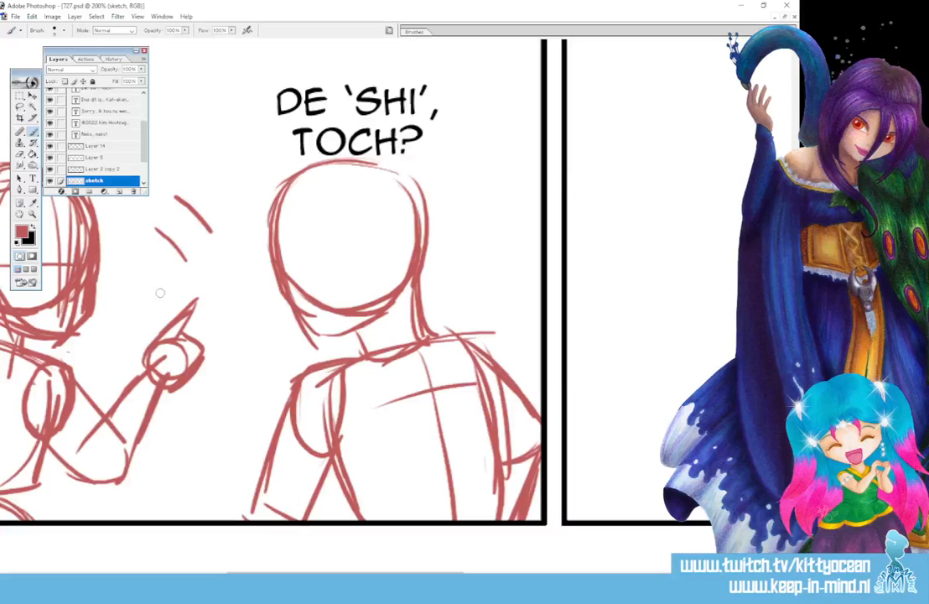
pyautogui.moveTo(174, 291)
pyautogui.mouseDown()
pyautogui.moveTo(198, 280)
pyautogui.moveTo(239, 215)
pyautogui.mouseUp()
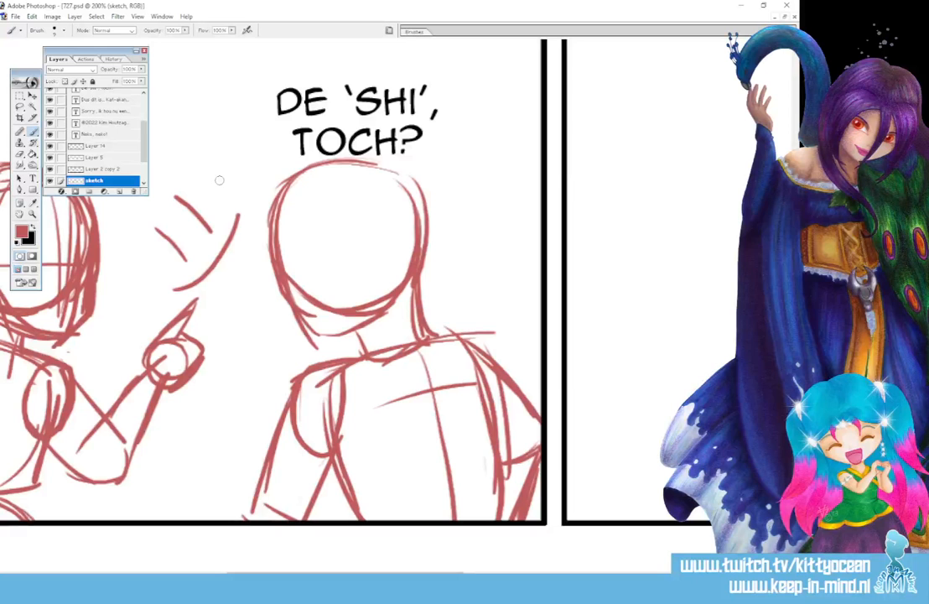
# Shorten the two small strokes of the シ, redraw its sweeping curve smaller and higher, and thicken the character
pyautogui.moveTo(176, 253)
pyautogui.mouseDown()
pyautogui.moveTo(201, 225)
pyautogui.moveTo(212, 232)
pyautogui.moveTo(186, 260)
pyautogui.mouseUp()
pyautogui.moveTo(167, 287)
pyautogui.mouseDown()
pyautogui.moveTo(210, 273)
pyautogui.moveTo(199, 280)
pyautogui.moveTo(235, 235)
pyautogui.moveTo(223, 238)
pyautogui.moveTo(237, 217)
pyautogui.mouseUp()
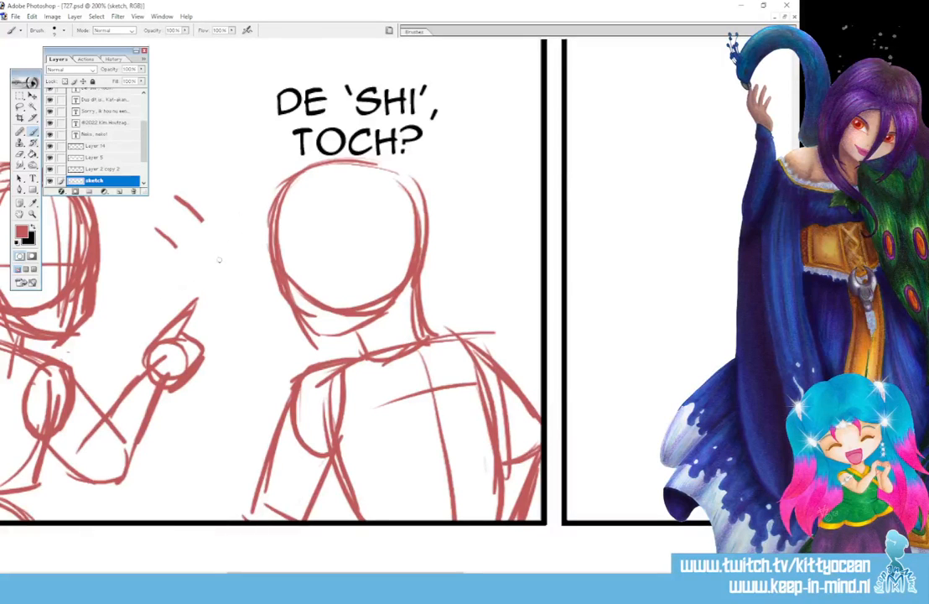
pyautogui.moveTo(174, 248)
pyautogui.mouseDown()
pyautogui.moveTo(201, 214)
pyautogui.moveTo(172, 242)
pyautogui.mouseUp()
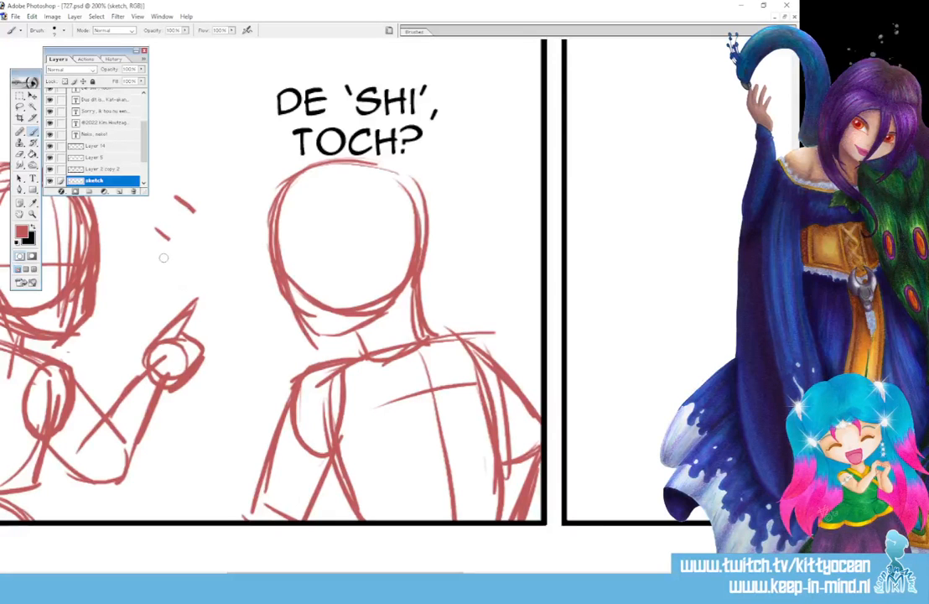
pyautogui.moveTo(162, 262); pyautogui.dragTo(222, 217)
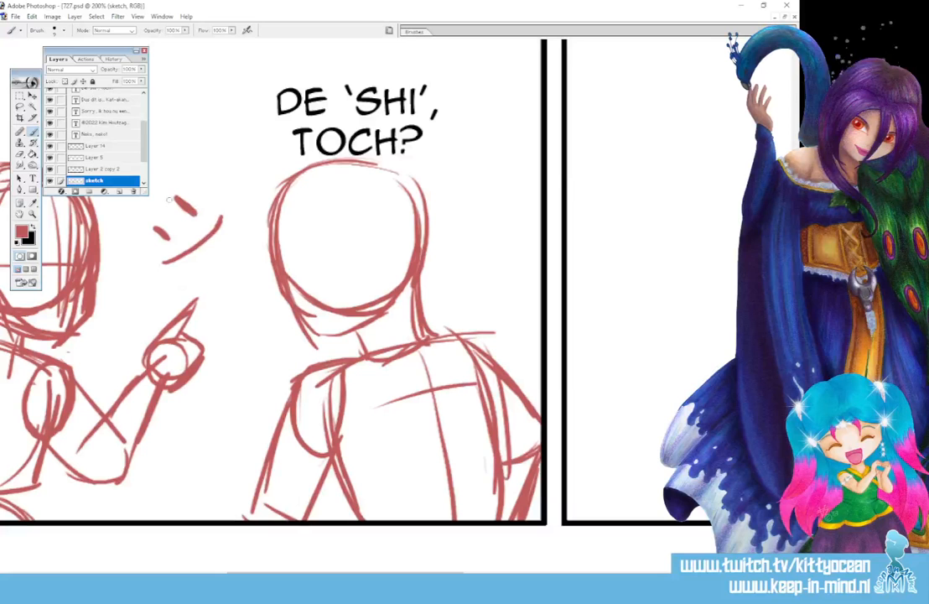
pyautogui.moveTo(171, 197)
pyautogui.mouseDown()
pyautogui.moveTo(178, 190)
pyautogui.moveTo(199, 210)
pyautogui.mouseUp()
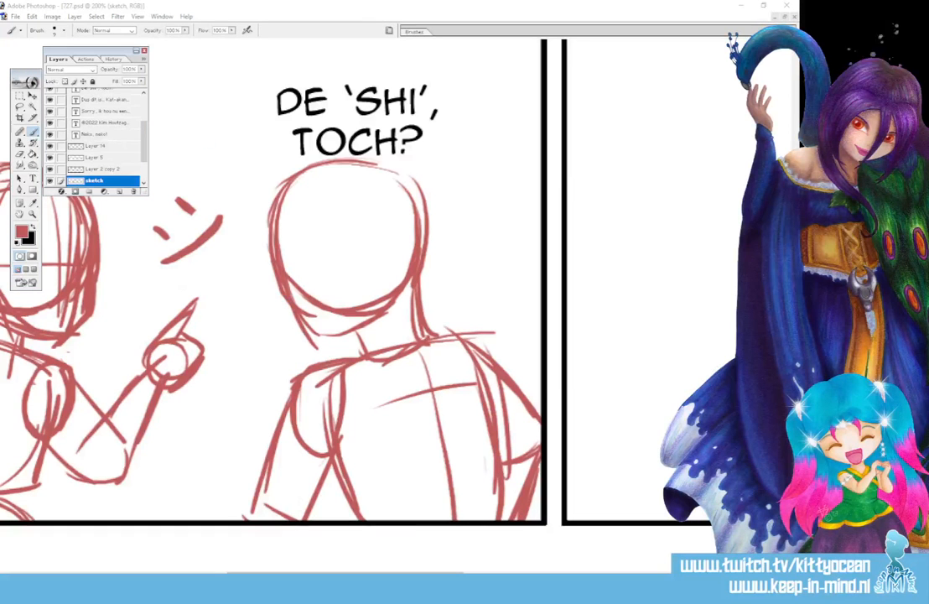
# Capture the area around the シ with the Snipping Tool and close it without saving the snip
pyautogui.click(340, 78)
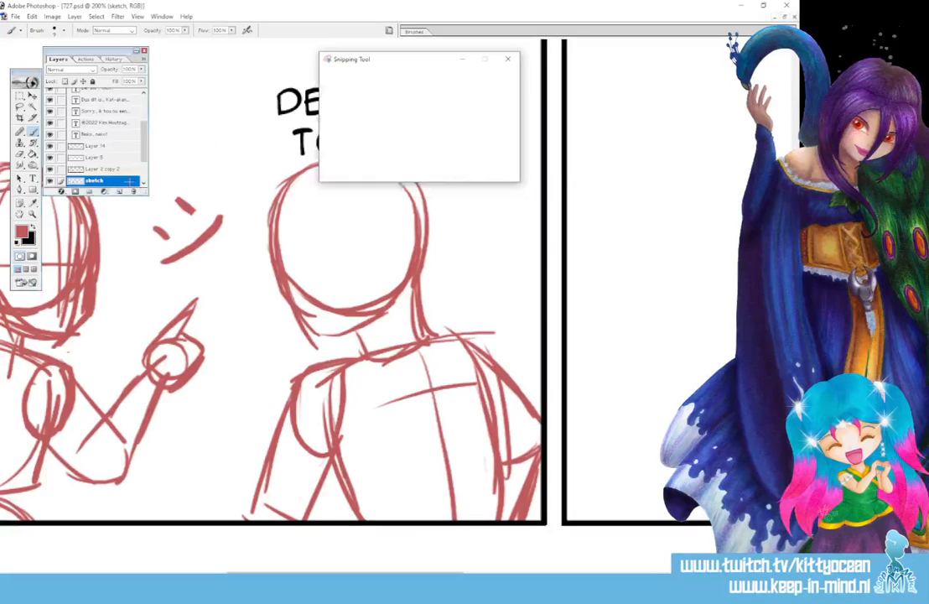
pyautogui.moveTo(114, 149); pyautogui.dragTo(205, 246)
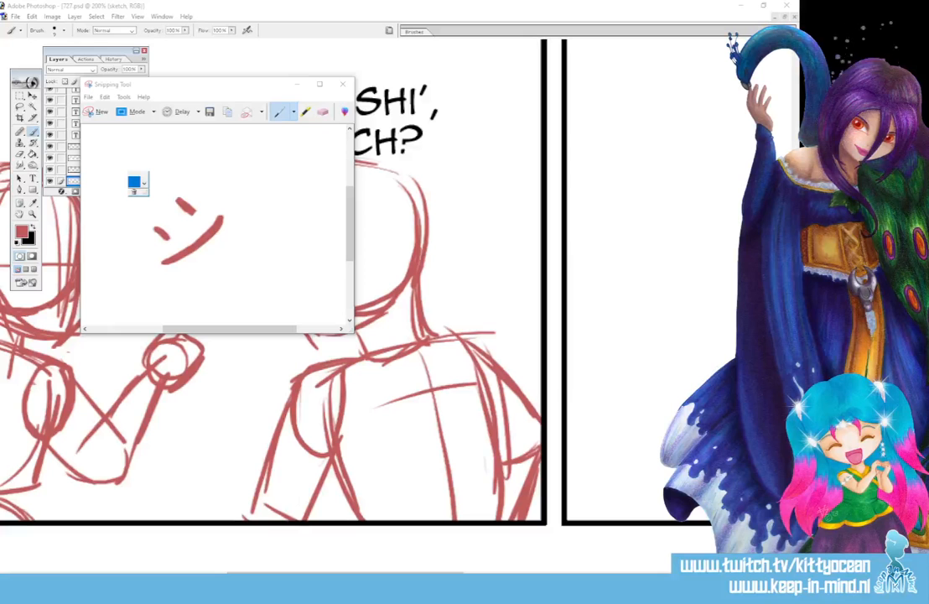
pyautogui.click(342, 84)
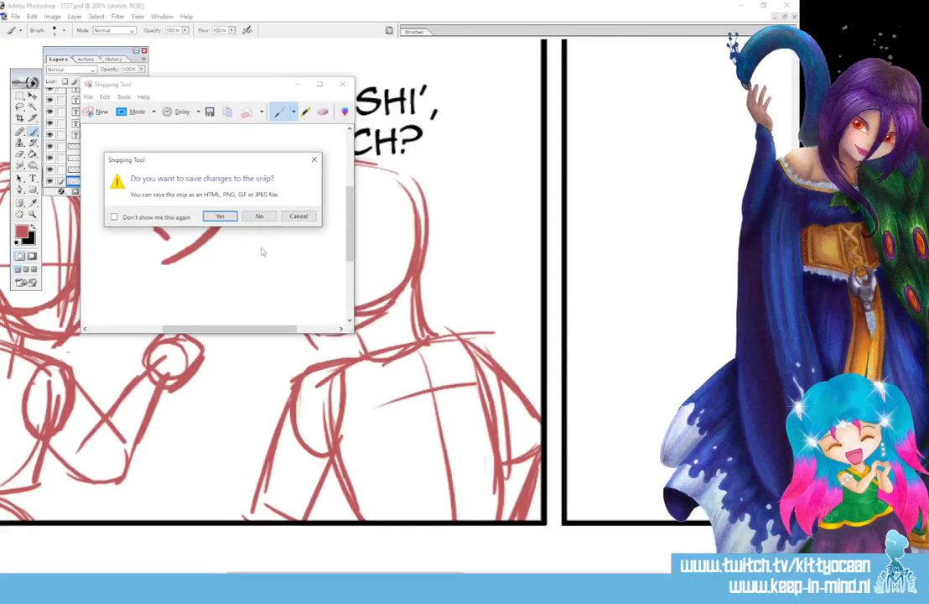
pyautogui.click(259, 217)
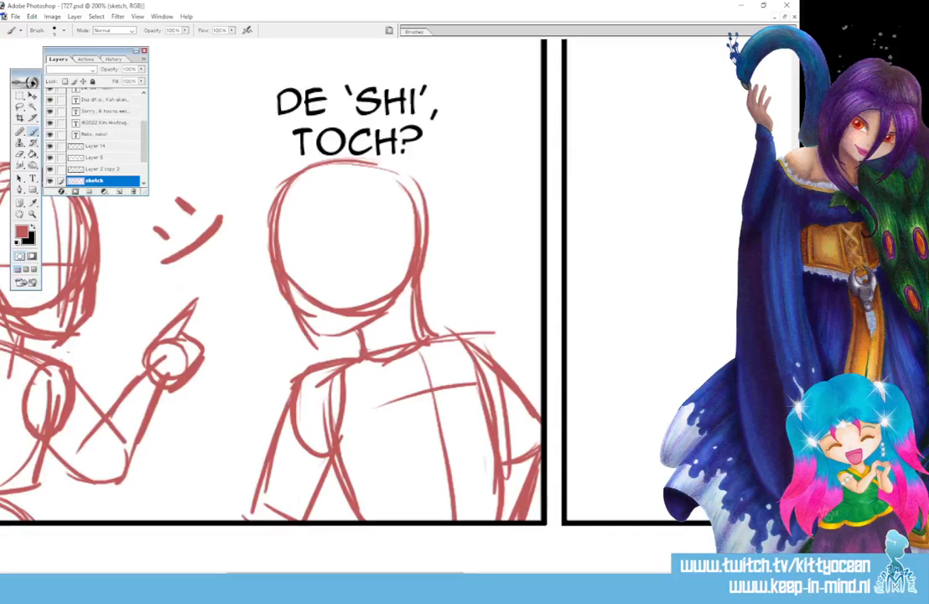
# Sketch a rounded chest shape inside the second person's torso and reinforce the neck base, right shoulder and elbow lines
pyautogui.moveTo(436, 338); pyautogui.dragTo(473, 342)
pyautogui.moveTo(327, 396)
pyautogui.mouseDown()
pyautogui.moveTo(350, 479)
pyautogui.moveTo(450, 488)
pyautogui.moveTo(457, 358)
pyautogui.mouseUp()
pyautogui.moveTo(482, 411); pyautogui.dragTo(466, 480)
pyautogui.moveTo(431, 339)
pyautogui.mouseDown()
pyautogui.moveTo(478, 369)
pyautogui.moveTo(481, 355)
pyautogui.moveTo(489, 386)
pyautogui.mouseUp()
pyautogui.moveTo(466, 344); pyautogui.dragTo(494, 404)
pyautogui.moveTo(506, 452); pyautogui.dragTo(540, 441)
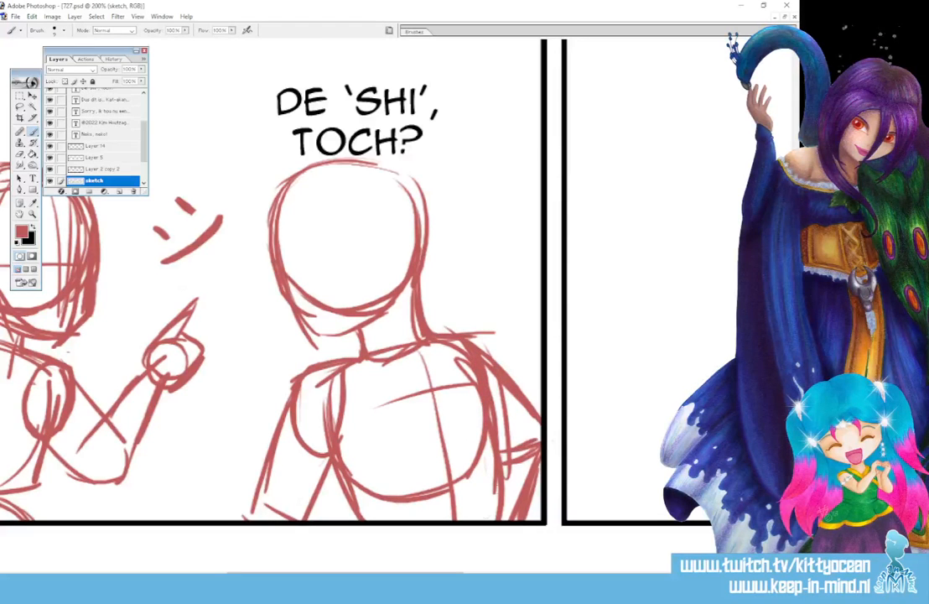
# Sketch the waist curve beneath the second person's chest and reinforce the torso sides down to the panel's lower border
pyautogui.moveTo(367, 494); pyautogui.dragTo(348, 539)
pyautogui.moveTo(340, 470); pyautogui.dragTo(358, 519)
pyautogui.moveTo(480, 457); pyautogui.dragTo(498, 525)
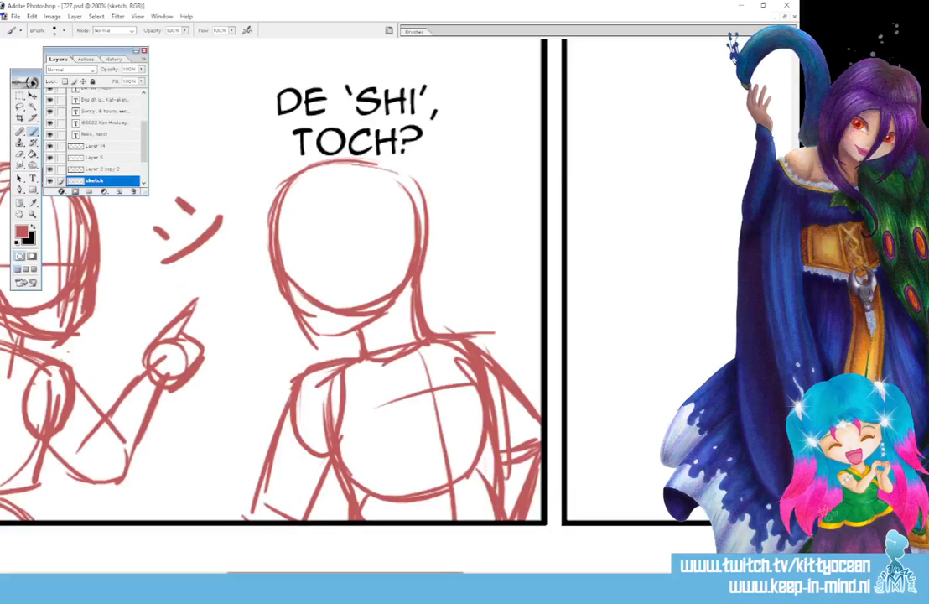
# Sketch two round chibi heads side by side in the empty panel after the pointing scene
pyautogui.moveTo(326, 573); pyautogui.dragTo(456, 573)
pyautogui.scroll(5, 377, 302)
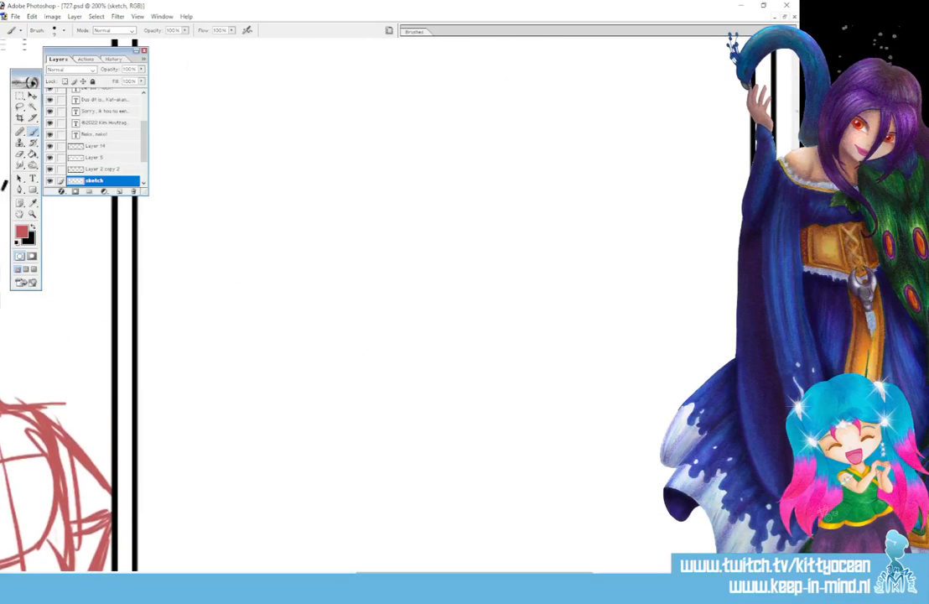
pyautogui.scroll(-5, 279, 262)
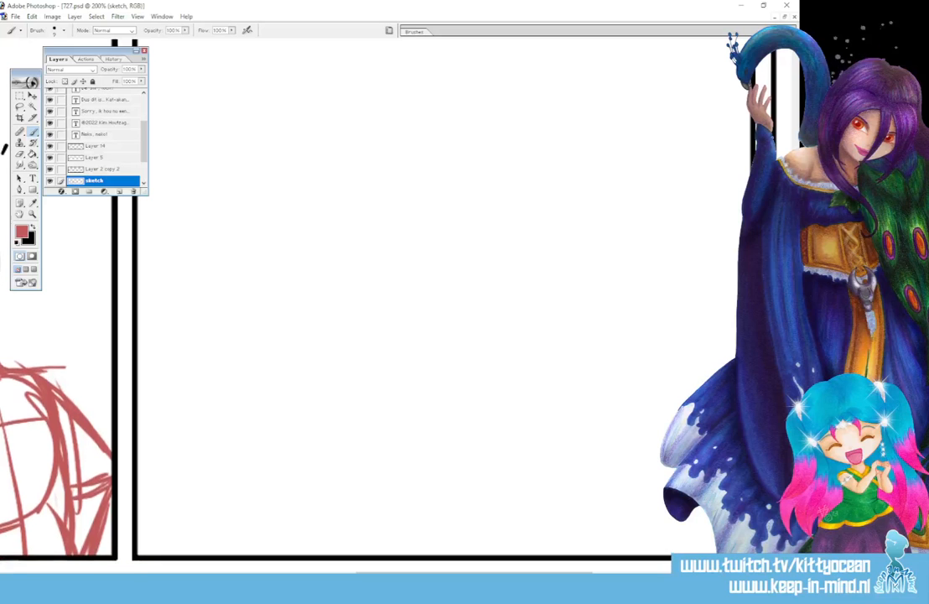
pyautogui.moveTo(207, 229)
pyautogui.mouseDown()
pyautogui.moveTo(289, 231)
pyautogui.moveTo(224, 220)
pyautogui.moveTo(263, 217)
pyautogui.moveTo(182, 298)
pyautogui.mouseUp()
pyautogui.moveTo(219, 225)
pyautogui.mouseDown()
pyautogui.moveTo(195, 250)
pyautogui.moveTo(203, 353)
pyautogui.moveTo(297, 349)
pyautogui.moveTo(312, 251)
pyautogui.mouseUp()
pyautogui.moveTo(655, 222)
pyautogui.mouseDown()
pyautogui.moveTo(545, 214)
pyautogui.moveTo(520, 256)
pyautogui.moveTo(535, 323)
pyautogui.moveTo(612, 350)
pyautogui.moveTo(662, 244)
pyautogui.mouseUp()
# Add a curved vertical centre line and an eye line rising to the right inside the right-hand head
pyautogui.moveTo(571, 228); pyautogui.dragTo(606, 366)
pyautogui.moveTo(513, 289)
pyautogui.mouseDown()
pyautogui.moveTo(651, 289)
pyautogui.moveTo(692, 304)
pyautogui.mouseUp()
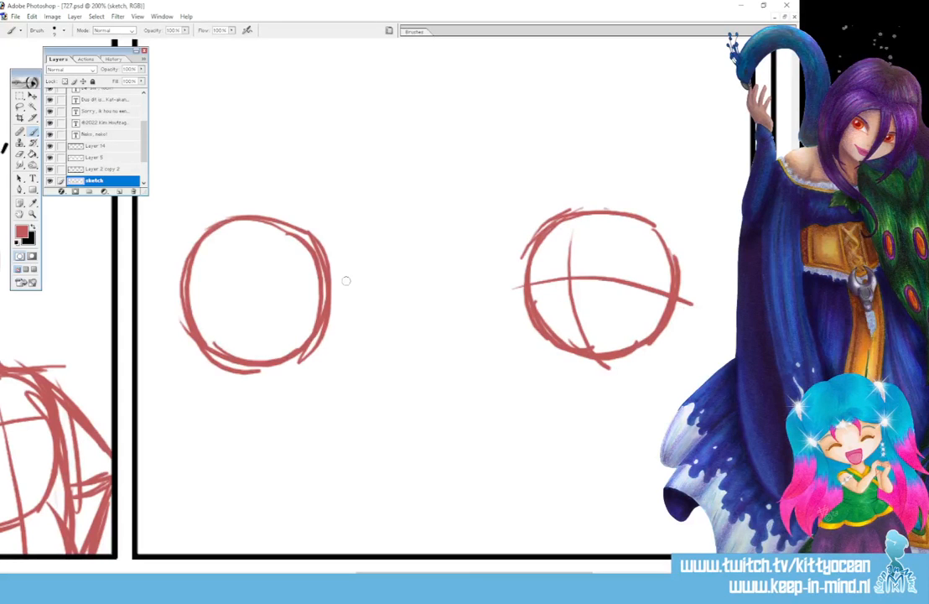
pyautogui.hotkey('ctrl', 'z')
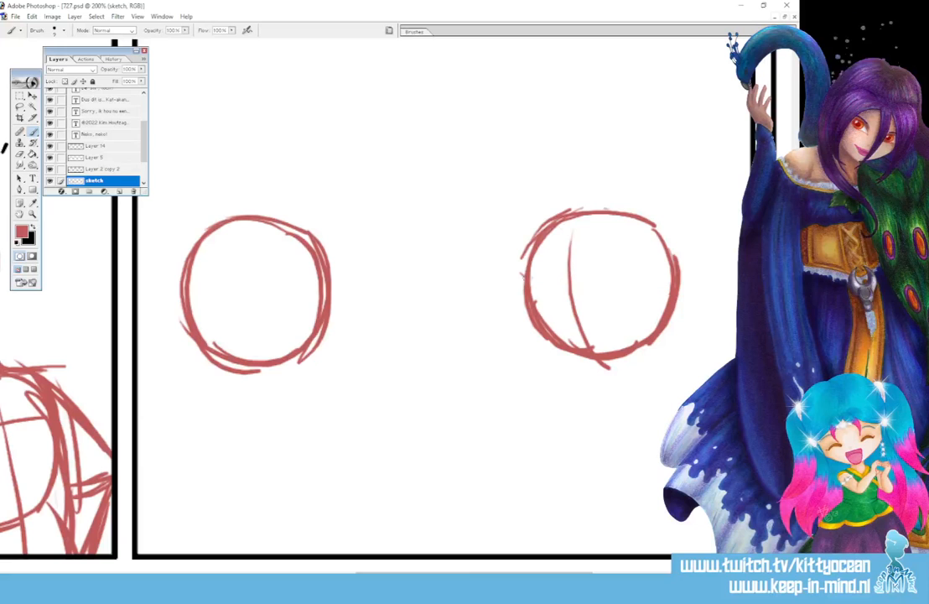
pyautogui.moveTo(521, 283); pyautogui.dragTo(675, 275)
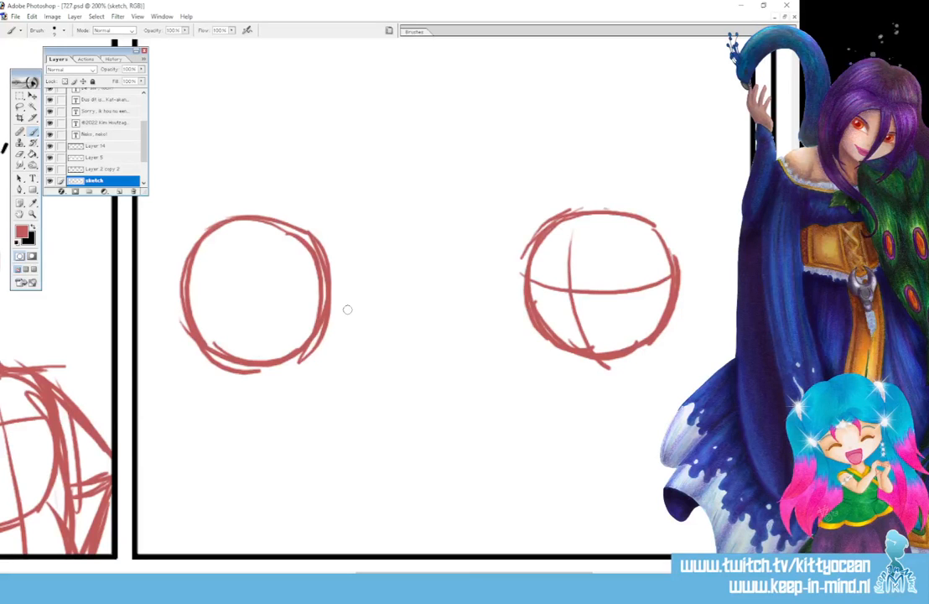
pyautogui.hotkey('ctrl', 'z')
pyautogui.moveTo(522, 282); pyautogui.dragTo(675, 254)
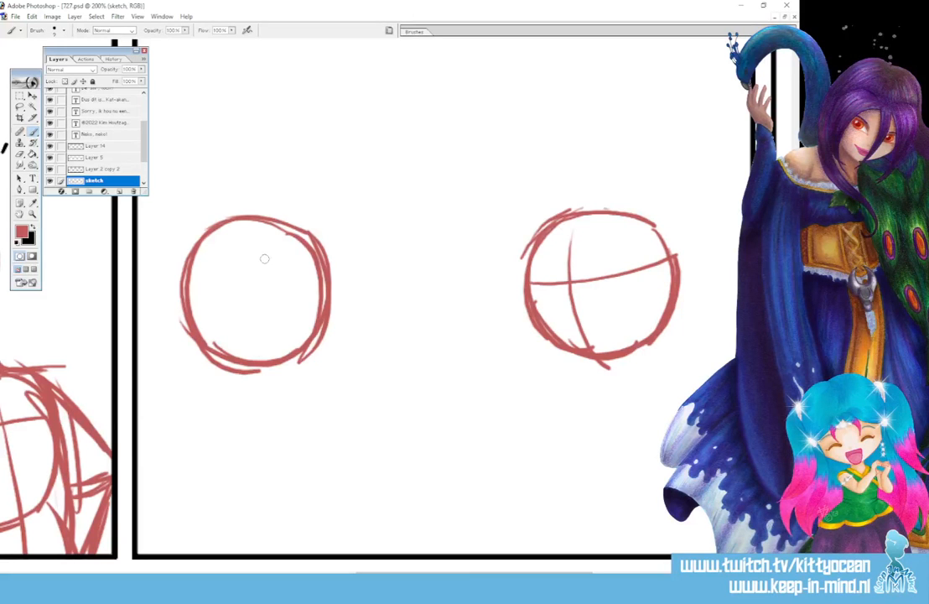
# Draw facial guidelines and two half-lidded eyes in the left-hand head, and sketch a small torso and skirt below it
pyautogui.moveTo(287, 233); pyautogui.dragTo(292, 361)
pyautogui.moveTo(196, 302); pyautogui.dragTo(327, 281)
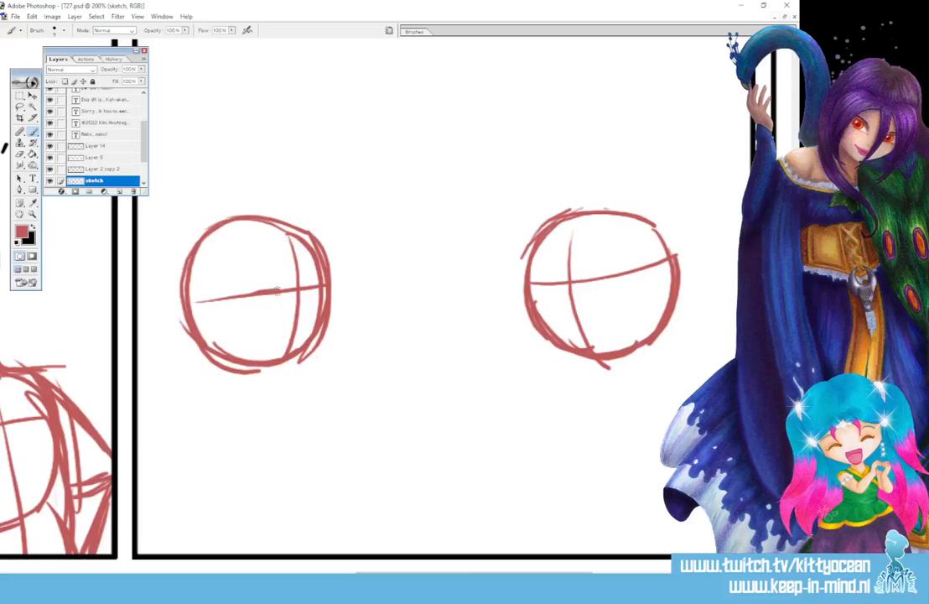
pyautogui.moveTo(272, 292)
pyautogui.mouseDown()
pyautogui.moveTo(324, 286)
pyautogui.moveTo(313, 295)
pyautogui.mouseUp()
pyautogui.moveTo(245, 367)
pyautogui.mouseDown()
pyautogui.moveTo(244, 393)
pyautogui.moveTo(290, 369)
pyautogui.mouseUp()
pyautogui.moveTo(246, 394)
pyautogui.mouseDown()
pyautogui.moveTo(241, 426)
pyautogui.moveTo(260, 431)
pyautogui.moveTo(292, 396)
pyautogui.moveTo(276, 405)
pyautogui.mouseUp()
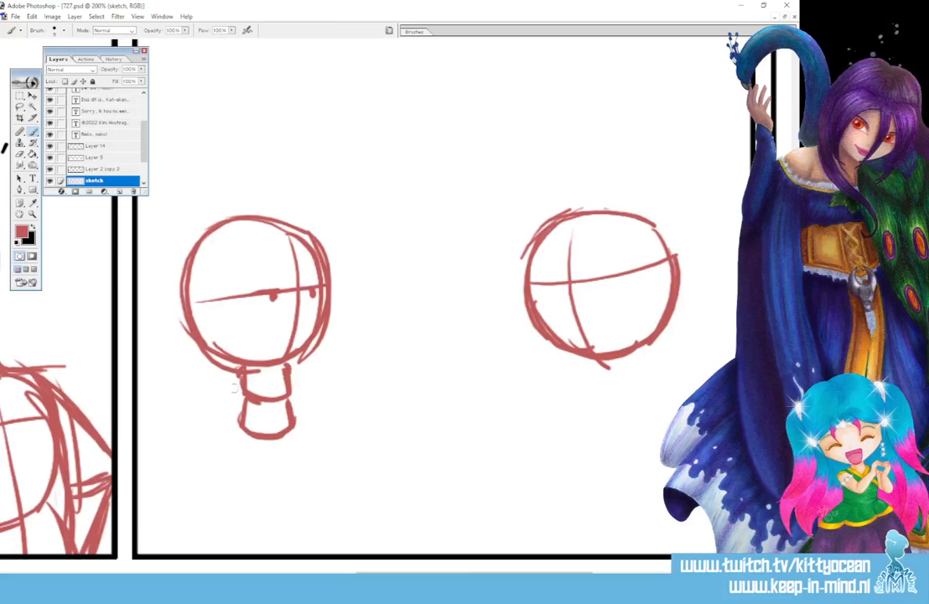
# Sketch the left chibi's two arms hanging beside the torso, ending in small hands
pyautogui.moveTo(243, 369); pyautogui.dragTo(234, 403)
pyautogui.moveTo(289, 384); pyautogui.dragTo(296, 404)
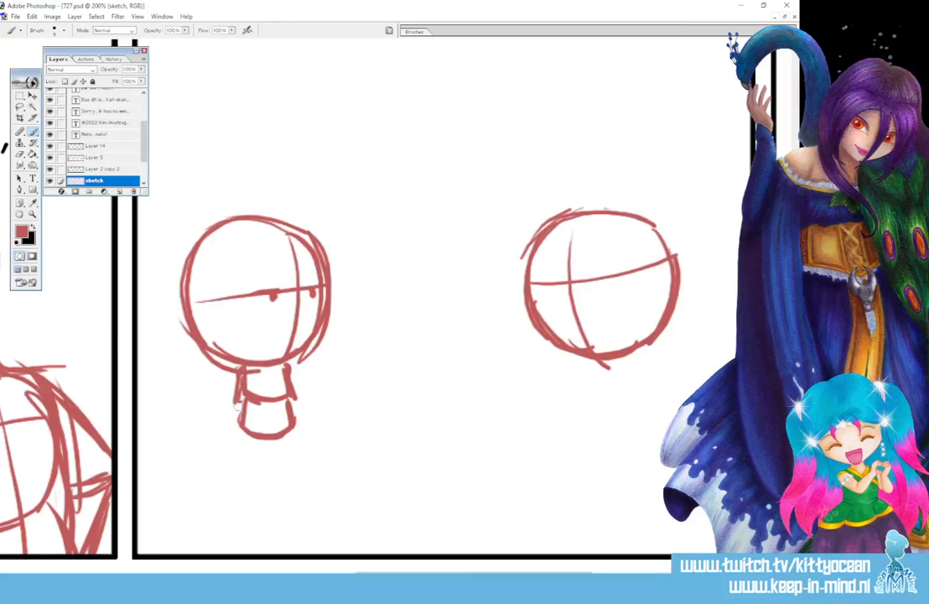
pyautogui.moveTo(235, 402)
pyautogui.mouseDown()
pyautogui.moveTo(229, 412)
pyautogui.moveTo(241, 414)
pyautogui.mouseUp()
pyautogui.moveTo(296, 402); pyautogui.dragTo(265, 465)
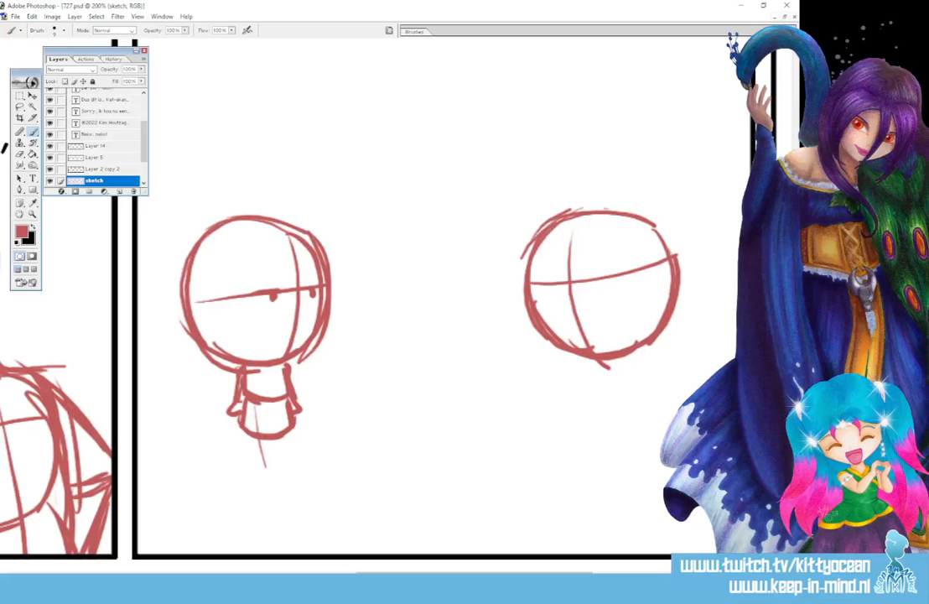
# Sketch the left chibi's skirt pleats, thin legs and feet, and add a bow-like detail on the chest
pyautogui.moveTo(252, 404); pyautogui.dragTo(264, 464)
pyautogui.moveTo(279, 404); pyautogui.dragTo(276, 465)
pyautogui.moveTo(268, 406)
pyautogui.mouseDown()
pyautogui.moveTo(270, 466)
pyautogui.moveTo(293, 473)
pyautogui.mouseUp()
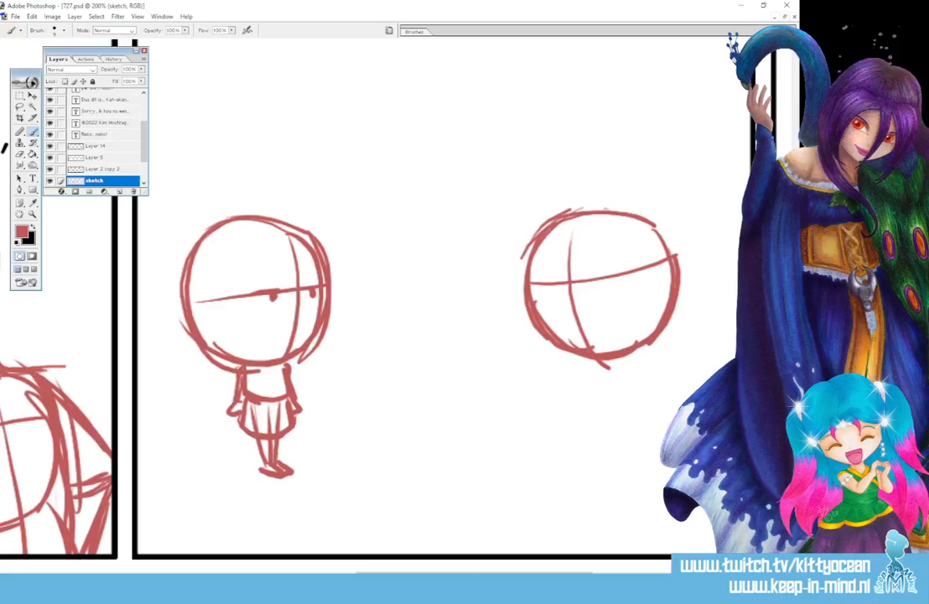
pyautogui.moveTo(246, 379); pyautogui.dragTo(258, 395)
pyautogui.moveTo(251, 372)
pyautogui.mouseDown()
pyautogui.moveTo(270, 395)
pyautogui.moveTo(286, 383)
pyautogui.moveTo(262, 377)
pyautogui.moveTo(296, 393)
pyautogui.mouseUp()
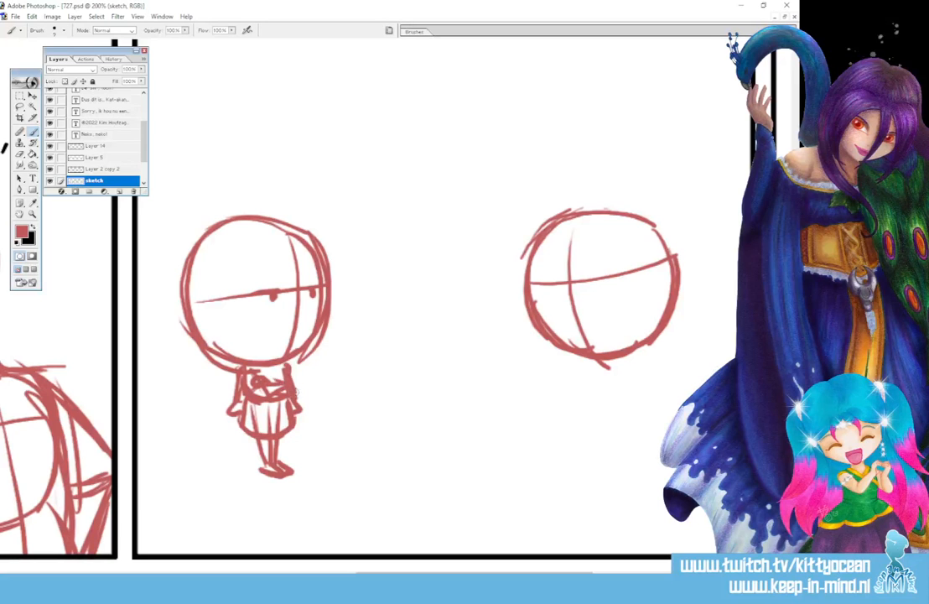
# Sketch the left chibi's fringe, the long strands framing the face, and the small hair bun on the far side
pyautogui.moveTo(295, 266); pyautogui.dragTo(309, 285)
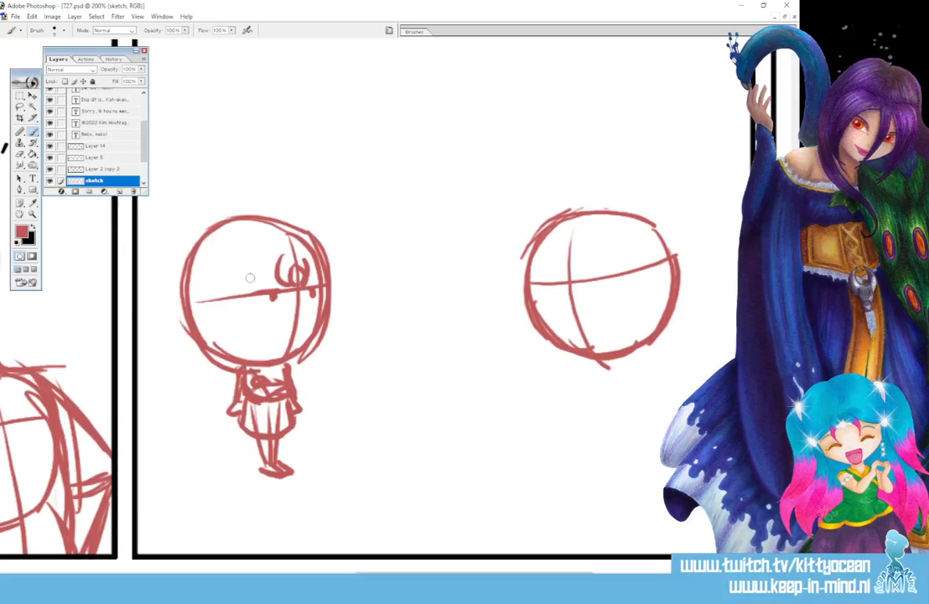
pyautogui.moveTo(249, 275)
pyautogui.mouseDown()
pyautogui.moveTo(310, 271)
pyautogui.moveTo(278, 255)
pyautogui.moveTo(248, 364)
pyautogui.mouseUp()
pyautogui.moveTo(243, 247)
pyautogui.mouseDown()
pyautogui.moveTo(223, 293)
pyautogui.moveTo(246, 362)
pyautogui.mouseUp()
pyautogui.moveTo(317, 236); pyautogui.dragTo(321, 367)
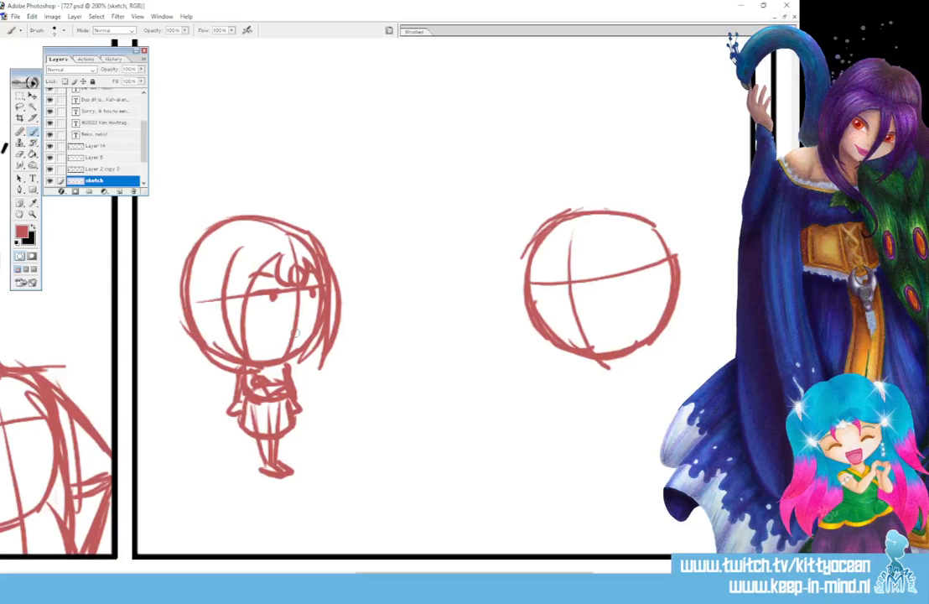
pyautogui.moveTo(241, 236); pyautogui.dragTo(223, 271)
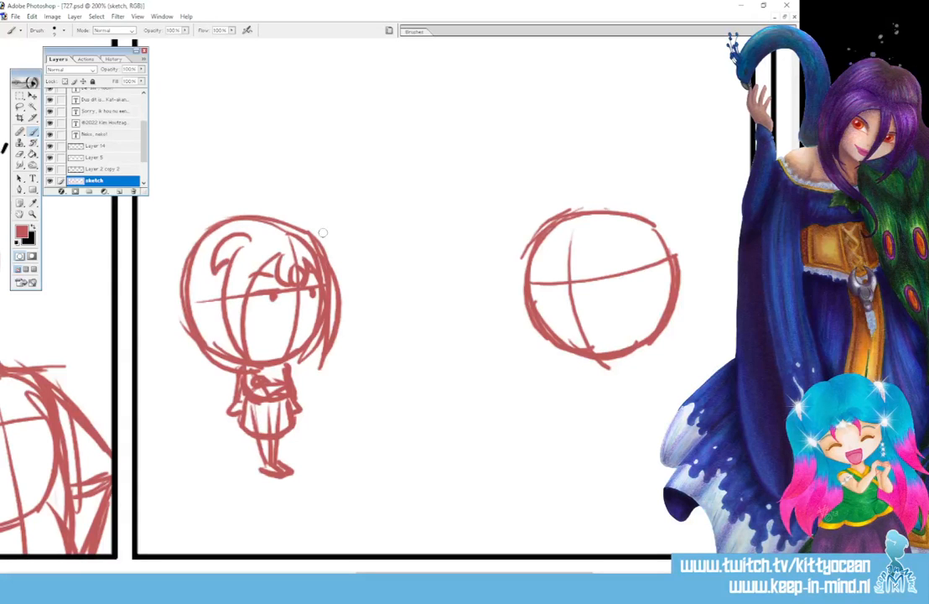
pyautogui.moveTo(312, 242); pyautogui.dragTo(335, 266)
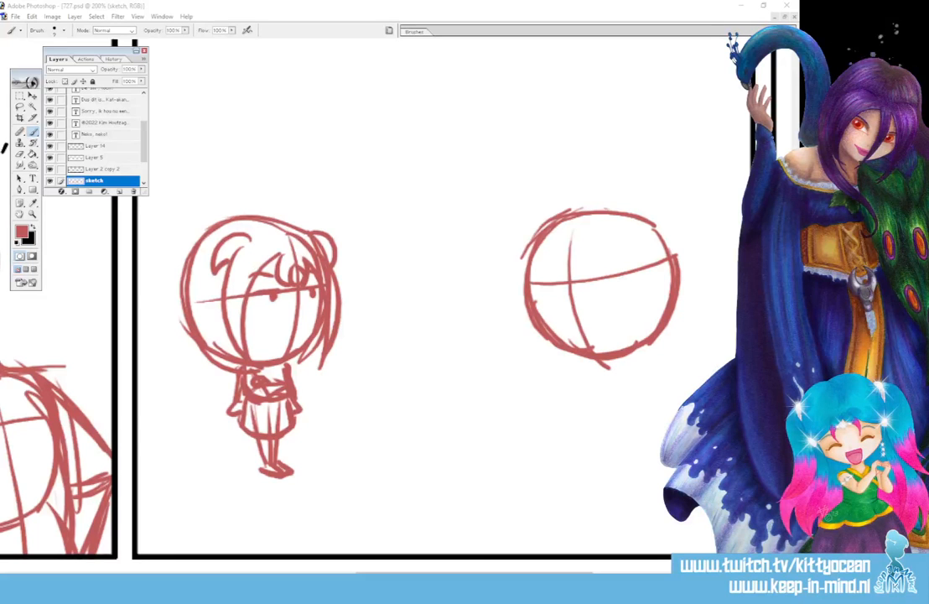
# Sketch the left chibi's large near-side bun, the hair contour over the head, and the loose locks below it
pyautogui.moveTo(204, 241)
pyautogui.mouseDown()
pyautogui.moveTo(167, 269)
pyautogui.moveTo(211, 268)
pyautogui.moveTo(201, 329)
pyautogui.moveTo(207, 323)
pyautogui.mouseUp()
pyautogui.moveTo(168, 267); pyautogui.dragTo(185, 308)
pyautogui.moveTo(204, 231)
pyautogui.mouseDown()
pyautogui.moveTo(245, 217)
pyautogui.moveTo(270, 232)
pyautogui.mouseUp()
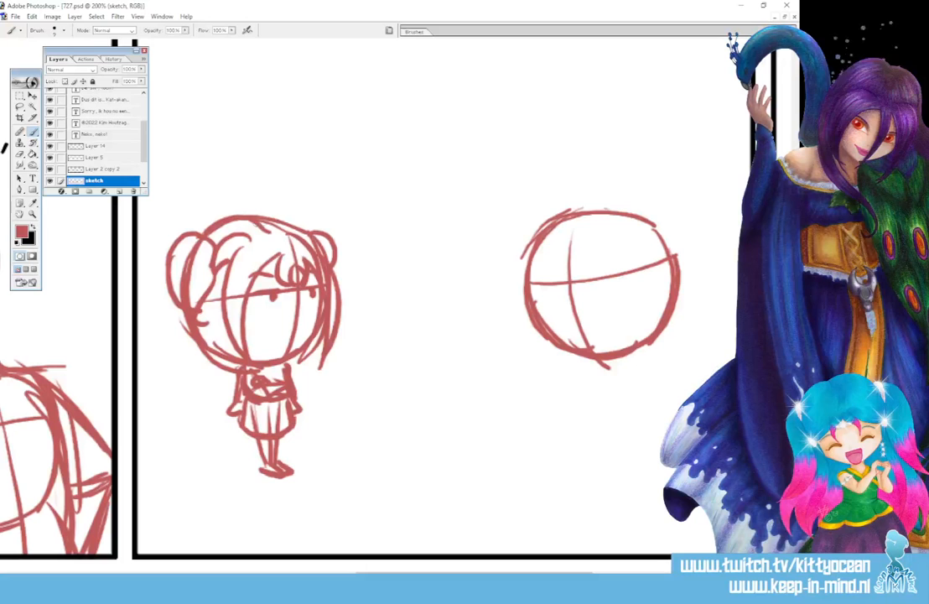
pyautogui.moveTo(198, 308)
pyautogui.mouseDown()
pyautogui.moveTo(179, 363)
pyautogui.moveTo(208, 375)
pyautogui.mouseUp()
pyautogui.moveTo(318, 338); pyautogui.dragTo(308, 378)
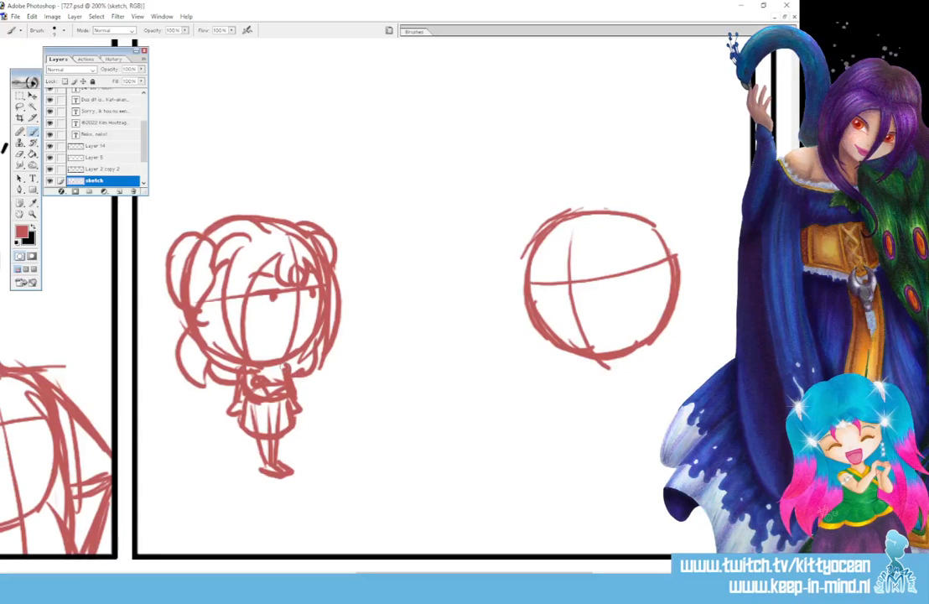
# Add a dot mouth to the left chibi, reinforce the skirt and give the feet shoes
pyautogui.click(270, 343)
pyautogui.moveTo(253, 403); pyautogui.dragTo(245, 425)
pyautogui.moveTo(263, 466)
pyautogui.mouseDown()
pyautogui.moveTo(288, 472)
pyautogui.moveTo(262, 478)
pyautogui.moveTo(299, 472)
pyautogui.mouseUp()
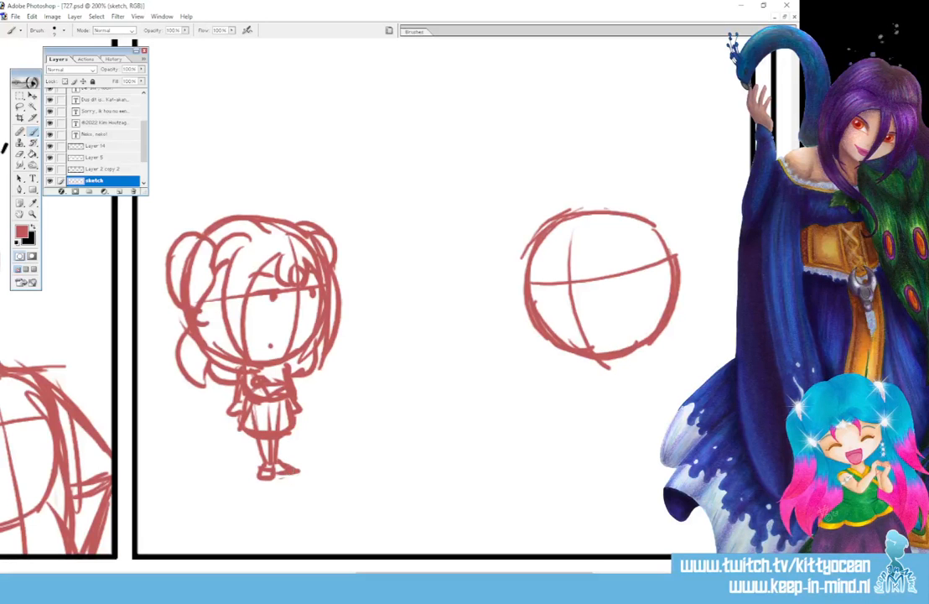
# Lasso the left chibi, rotate it clockwise by about 1.2 degrees, apply the transformation and deselect
pyautogui.click(20, 107)
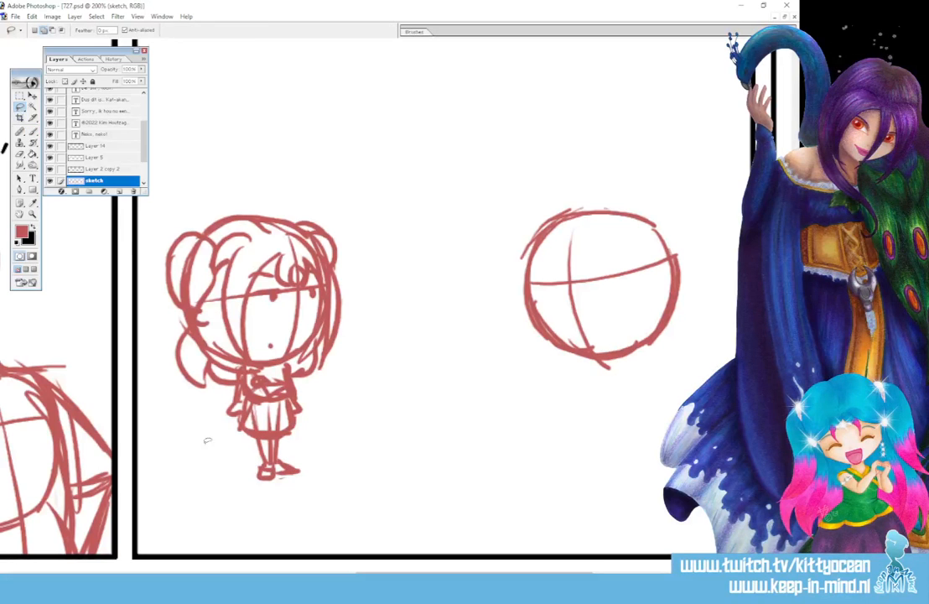
pyautogui.moveTo(185, 395)
pyautogui.mouseDown()
pyautogui.moveTo(159, 243)
pyautogui.moveTo(277, 491)
pyautogui.mouseUp()
pyautogui.hotkey('ctrl', 't')
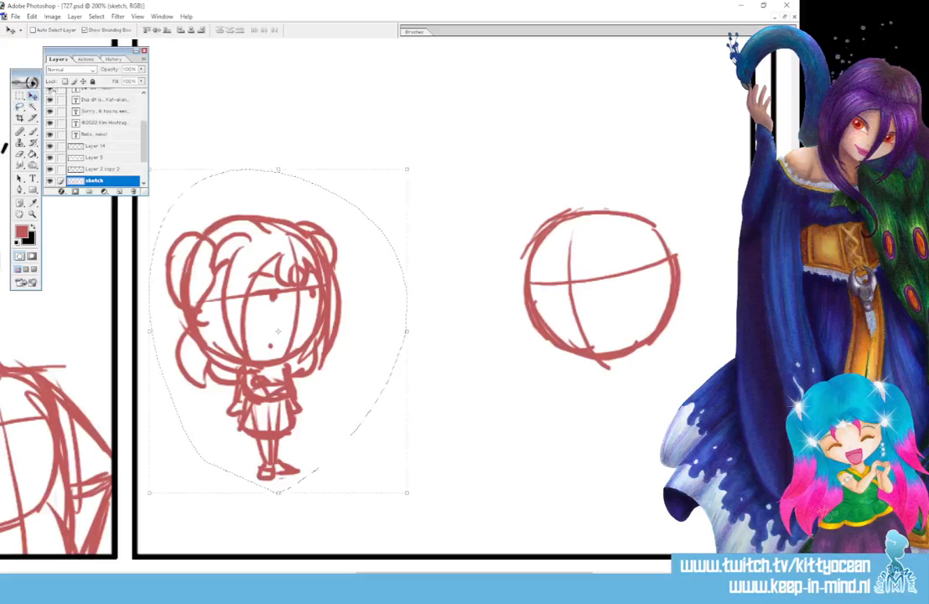
pyautogui.moveTo(414, 162); pyautogui.dragTo(418, 166)
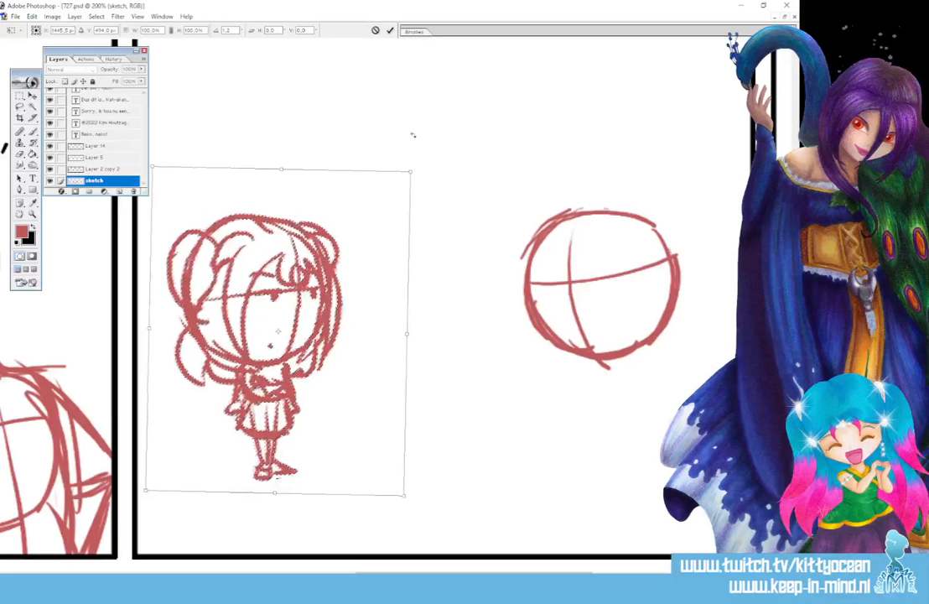
pyautogui.click(390, 30)
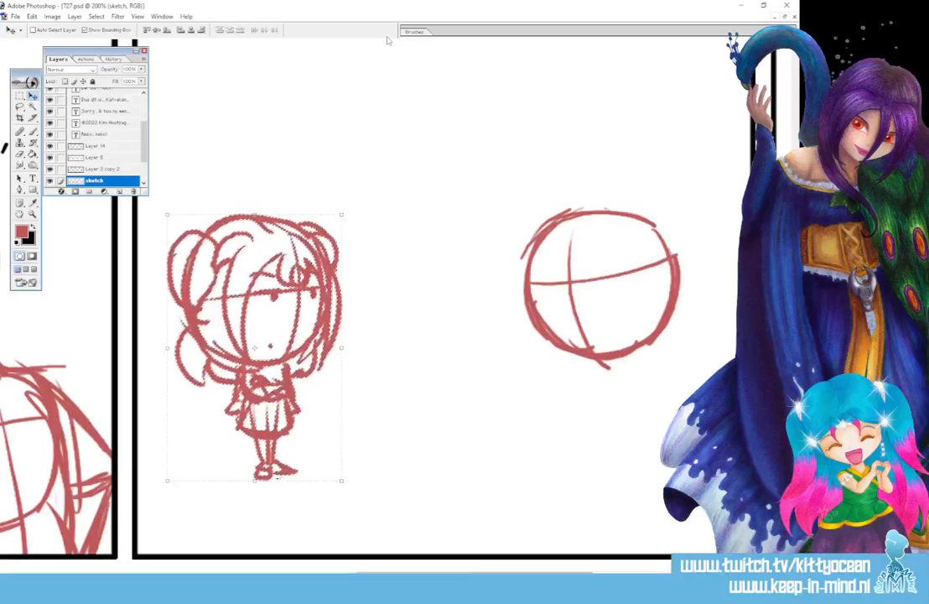
pyautogui.hotkey('ctrl', 'd')
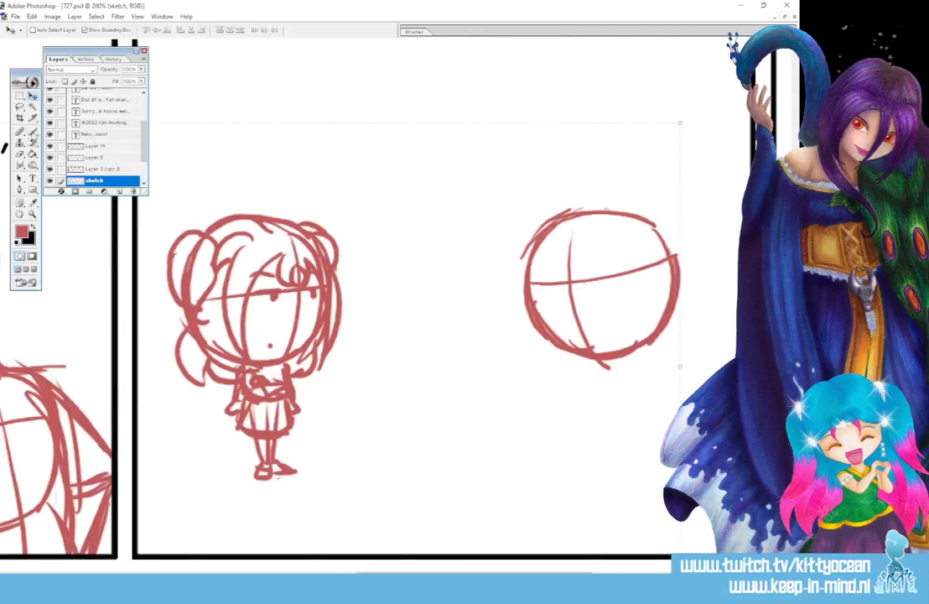
# Sketch the right chibi's torso with one arm stretched toward the left chibi and the other bent across the chest
pyautogui.press('b')
pyautogui.moveTo(597, 362)
pyautogui.mouseDown()
pyautogui.moveTo(597, 390)
pyautogui.moveTo(642, 393)
pyautogui.mouseUp()
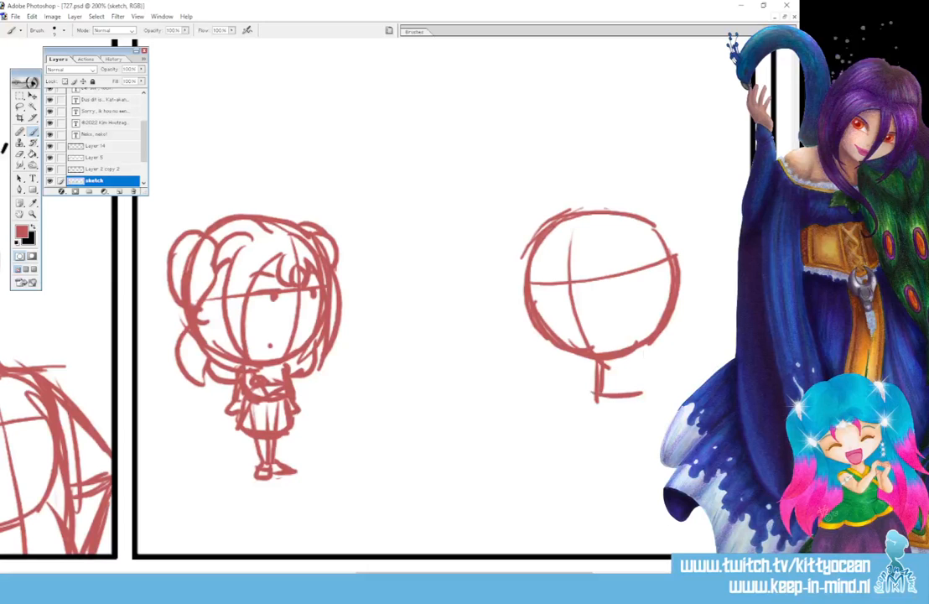
pyautogui.moveTo(645, 351); pyautogui.dragTo(657, 392)
pyautogui.moveTo(594, 363)
pyautogui.mouseDown()
pyautogui.moveTo(564, 359)
pyautogui.moveTo(582, 387)
pyautogui.mouseUp()
pyautogui.moveTo(580, 372); pyautogui.dragTo(550, 364)
pyautogui.moveTo(555, 373)
pyautogui.mouseDown()
pyautogui.moveTo(578, 385)
pyautogui.moveTo(529, 364)
pyautogui.moveTo(560, 369)
pyautogui.mouseUp()
pyautogui.moveTo(643, 356); pyautogui.dragTo(627, 384)
pyautogui.moveTo(643, 352); pyautogui.dragTo(652, 369)
pyautogui.moveTo(632, 383)
pyautogui.mouseDown()
pyautogui.moveTo(651, 374)
pyautogui.moveTo(603, 372)
pyautogui.mouseUp()
pyautogui.moveTo(600, 365)
pyautogui.mouseDown()
pyautogui.moveTo(578, 370)
pyautogui.moveTo(595, 421)
pyautogui.moveTo(647, 410)
pyautogui.mouseUp()
# Sketch the right chibi's hips, two slightly spread legs and feet with shoes
pyautogui.moveTo(655, 389)
pyautogui.mouseDown()
pyautogui.moveTo(605, 408)
pyautogui.moveTo(619, 379)
pyautogui.moveTo(609, 379)
pyautogui.moveTo(597, 418)
pyautogui.moveTo(603, 400)
pyautogui.moveTo(607, 463)
pyautogui.mouseUp()
pyautogui.moveTo(624, 415)
pyautogui.mouseDown()
pyautogui.moveTo(620, 463)
pyautogui.moveTo(637, 459)
pyautogui.mouseUp()
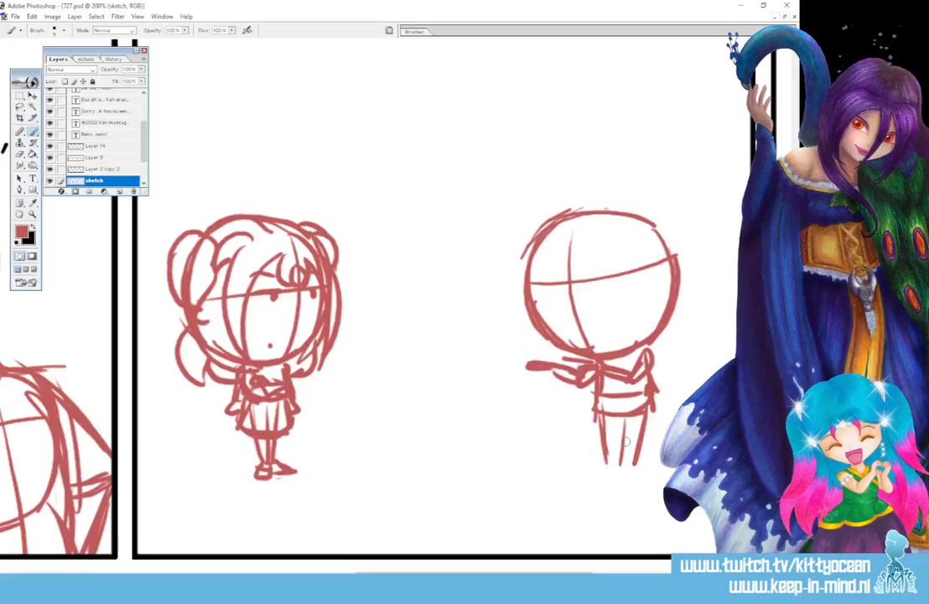
pyautogui.moveTo(642, 411)
pyautogui.mouseDown()
pyautogui.moveTo(656, 463)
pyautogui.moveTo(623, 448)
pyautogui.moveTo(614, 475)
pyautogui.moveTo(661, 474)
pyautogui.mouseUp()
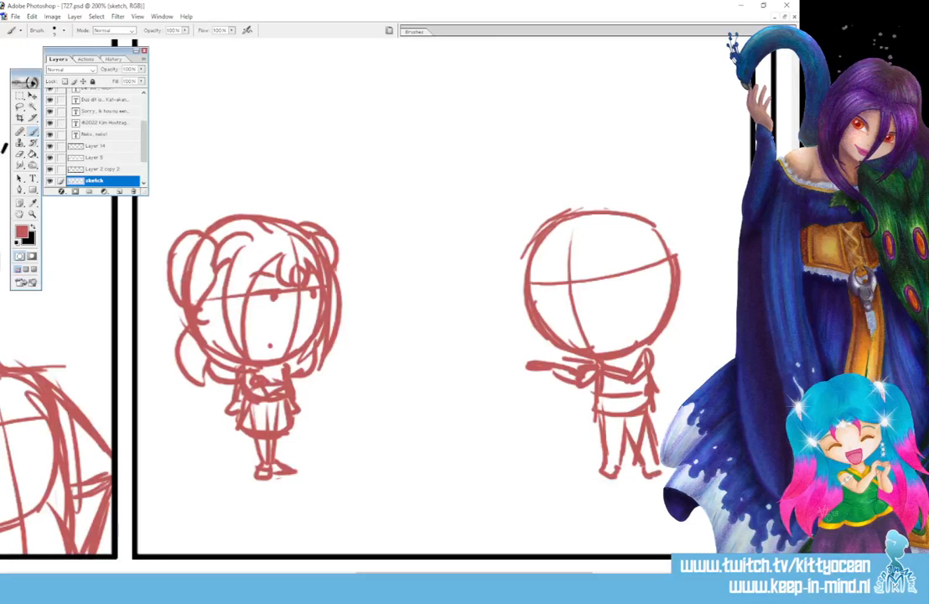
pyautogui.moveTo(602, 473); pyautogui.dragTo(667, 482)
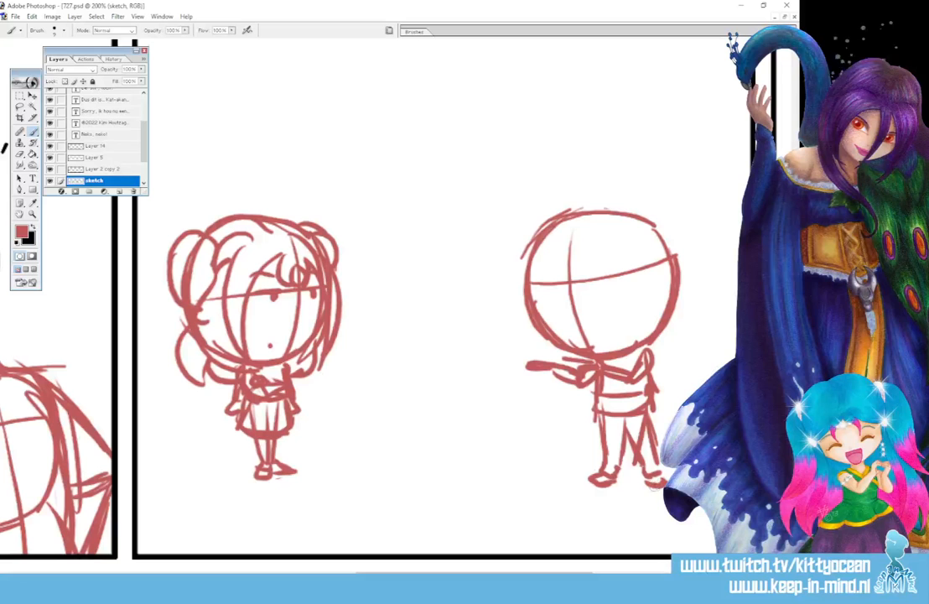
# Draw the right chibi's lower eye line, vertical guides, eyes, open mouth and eyebrows
pyautogui.moveTo(536, 297); pyautogui.dragTo(671, 287)
pyautogui.moveTo(551, 234); pyautogui.dragTo(575, 346)
pyautogui.moveTo(610, 221)
pyautogui.mouseDown()
pyautogui.moveTo(605, 306)
pyautogui.moveTo(635, 352)
pyautogui.mouseUp()
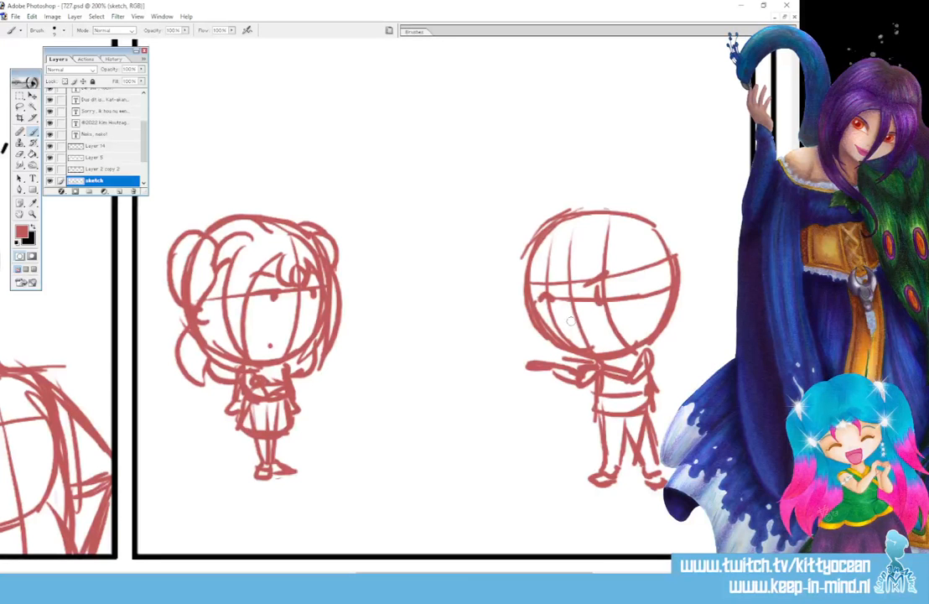
pyautogui.moveTo(586, 326); pyautogui.dragTo(616, 336)
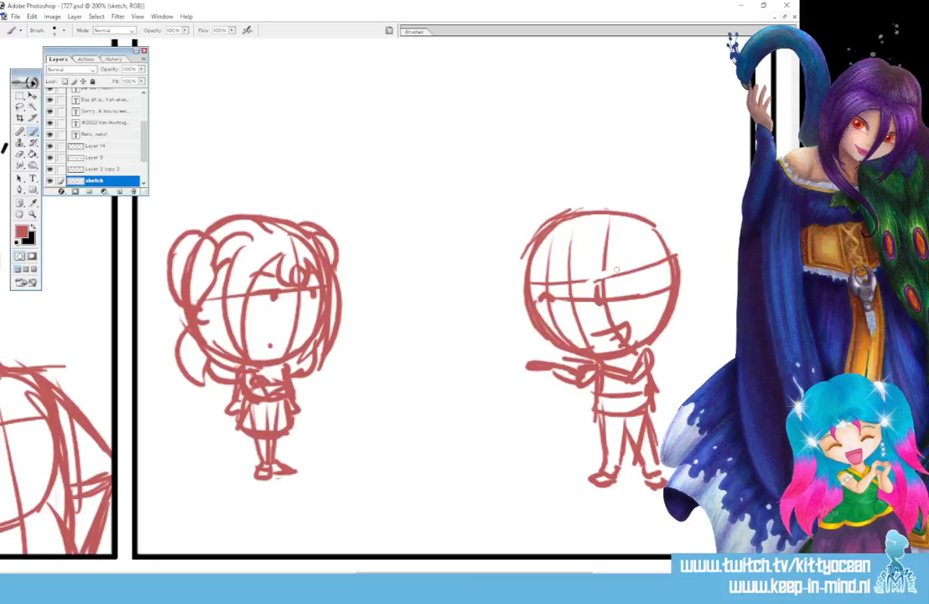
pyautogui.moveTo(589, 268); pyautogui.dragTo(620, 266)
pyautogui.moveTo(542, 281); pyautogui.dragTo(563, 283)
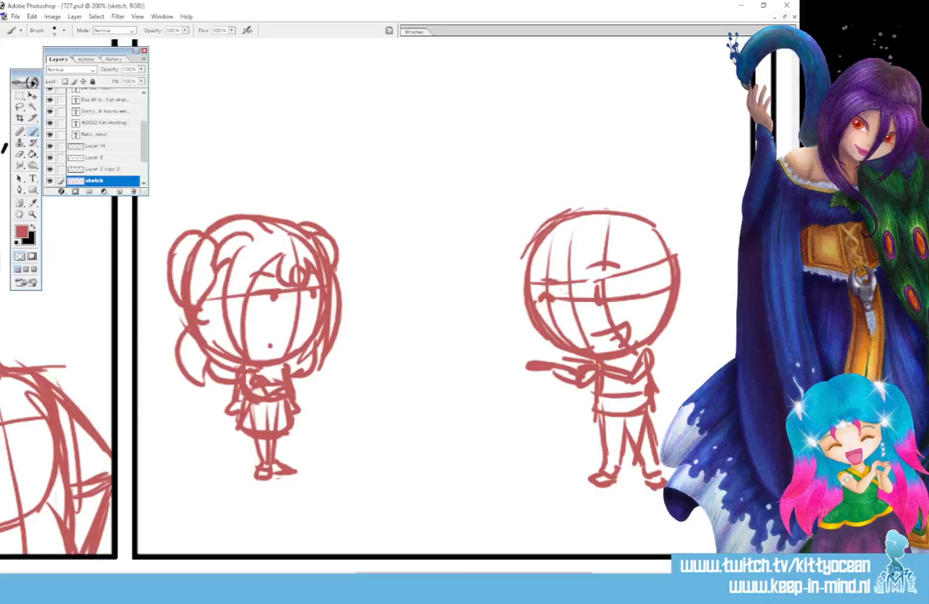
# Sketch long curved hair strands down both sides of the right chibi's face
pyautogui.moveTo(631, 253)
pyautogui.mouseDown()
pyautogui.moveTo(639, 338)
pyautogui.moveTo(629, 367)
pyautogui.mouseUp()
pyautogui.moveTo(654, 265)
pyautogui.mouseDown()
pyautogui.moveTo(658, 289)
pyautogui.moveTo(632, 367)
pyautogui.mouseUp()
pyautogui.moveTo(528, 299); pyautogui.dragTo(548, 361)
pyautogui.moveTo(543, 285); pyautogui.dragTo(551, 355)
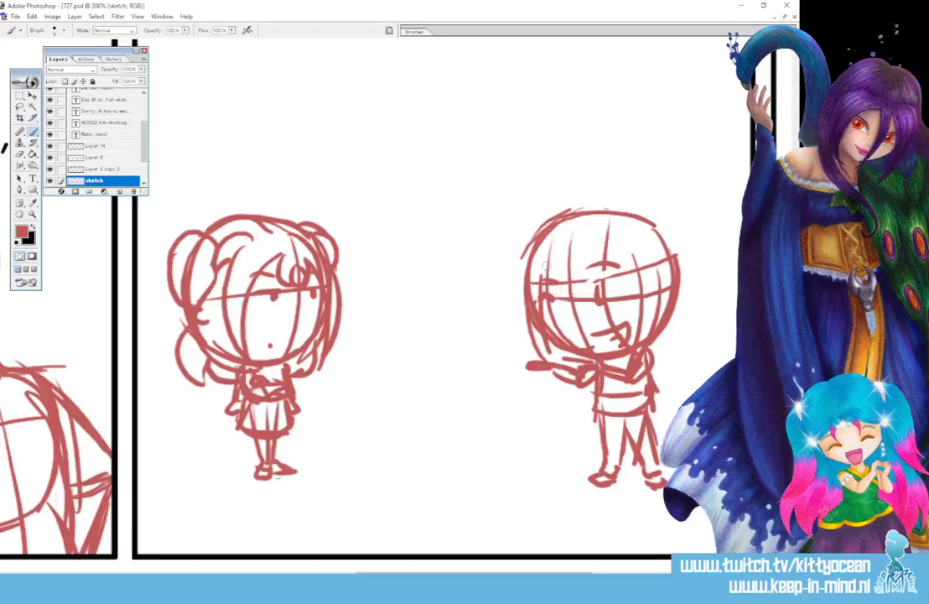
# Sketch the right chibi's parted fringe, outer hair contour and wavy long locks, and add a shirt line on the torso
pyautogui.moveTo(549, 266); pyautogui.dragTo(579, 244)
pyautogui.moveTo(589, 244); pyautogui.dragTo(632, 266)
pyautogui.moveTo(586, 217)
pyautogui.mouseDown()
pyautogui.moveTo(678, 267)
pyautogui.moveTo(678, 345)
pyautogui.mouseUp()
pyautogui.moveTo(674, 311)
pyautogui.mouseDown()
pyautogui.moveTo(693, 355)
pyautogui.moveTo(656, 389)
pyautogui.mouseUp()
pyautogui.moveTo(666, 372); pyautogui.dragTo(658, 390)
pyautogui.moveTo(567, 403); pyautogui.dragTo(593, 392)
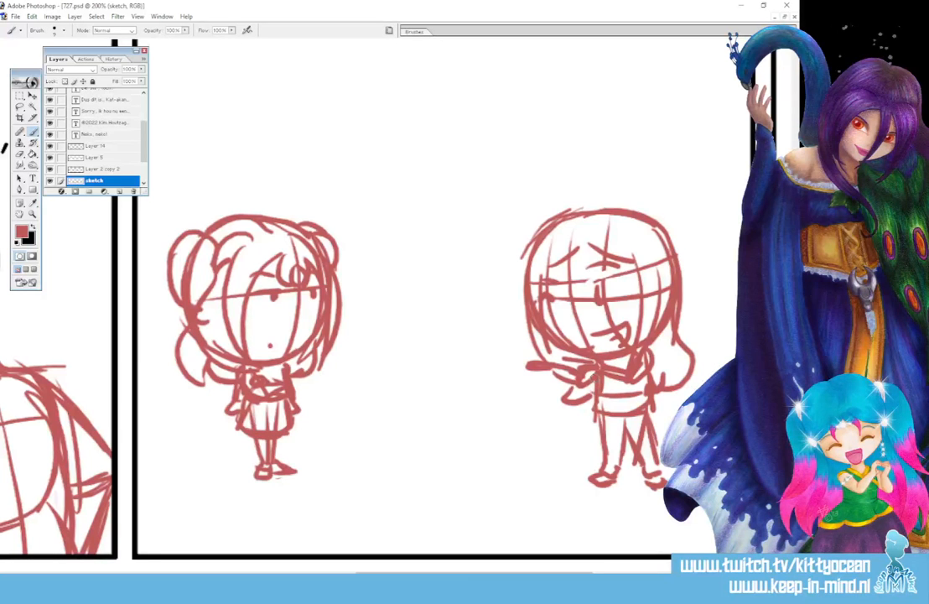
pyautogui.moveTo(612, 376)
pyautogui.mouseDown()
pyautogui.moveTo(617, 413)
pyautogui.moveTo(599, 416)
pyautogui.moveTo(638, 416)
pyautogui.mouseUp()
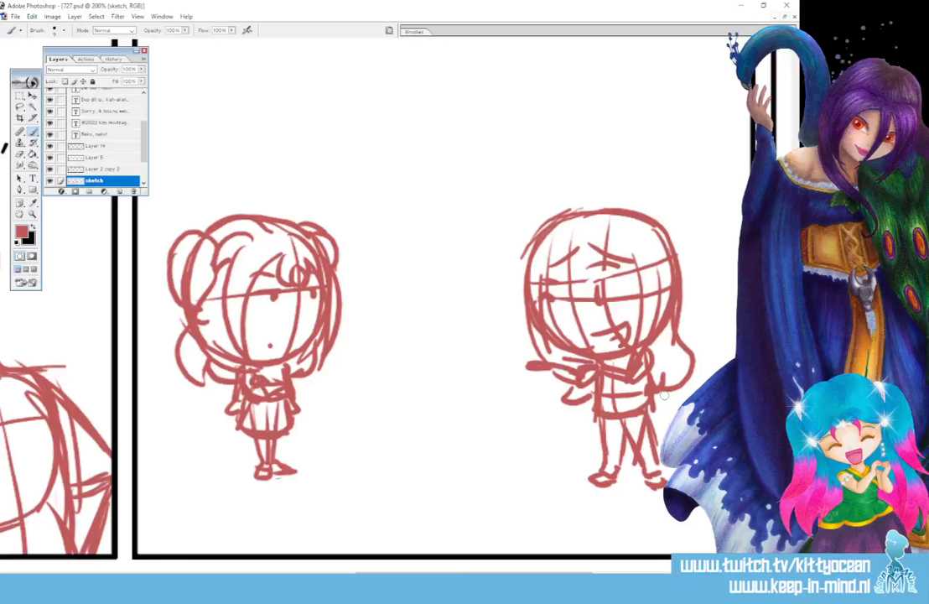
# Sketch a large round head for the character in the fourth panel, below the dialogue
pyautogui.moveTo(404, 576); pyautogui.dragTo(573, 576)
pyautogui.scroll(4, 487, 302)
pyautogui.scroll(-3, 486, 302)
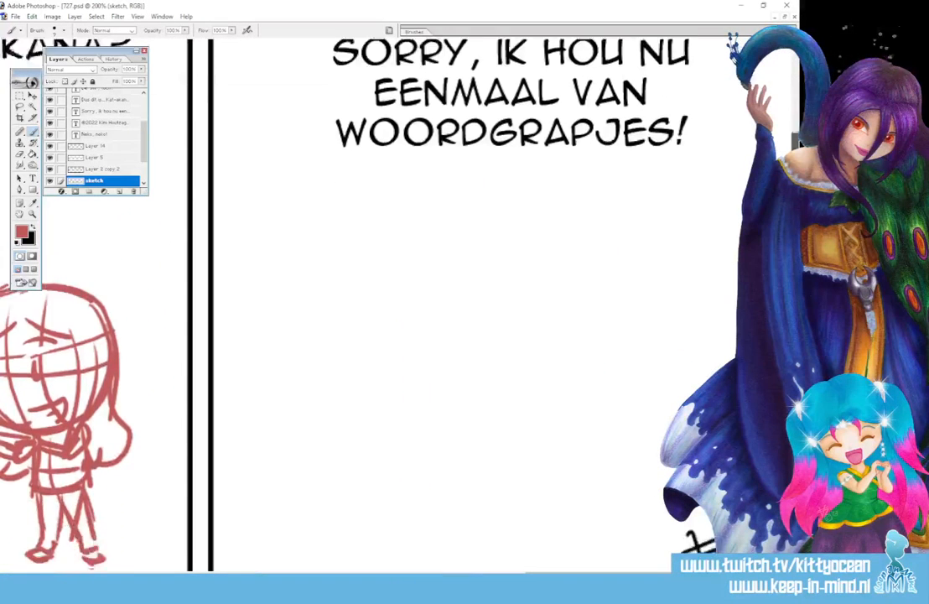
pyautogui.hscroll(3, 486, 293)
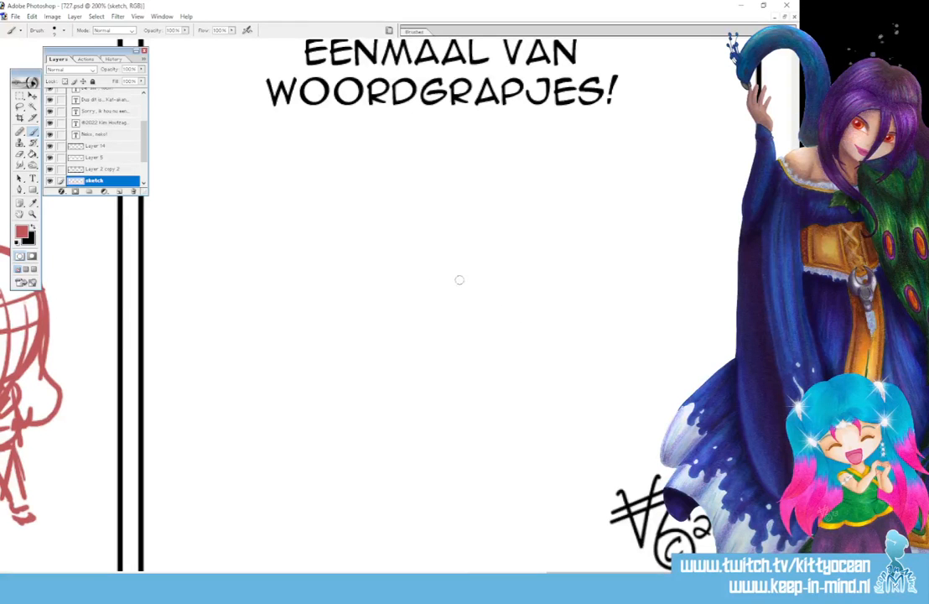
pyautogui.moveTo(451, 296); pyautogui.dragTo(543, 267)
pyautogui.moveTo(406, 248); pyautogui.dragTo(587, 239)
pyautogui.moveTo(467, 224)
pyautogui.mouseDown()
pyautogui.moveTo(413, 304)
pyautogui.moveTo(424, 369)
pyautogui.moveTo(489, 437)
pyautogui.mouseUp()
pyautogui.moveTo(431, 386)
pyautogui.mouseDown()
pyautogui.moveTo(571, 431)
pyautogui.moveTo(616, 320)
pyautogui.mouseUp()
pyautogui.moveTo(591, 243)
pyautogui.mouseDown()
pyautogui.moveTo(623, 317)
pyautogui.moveTo(591, 422)
pyautogui.mouseUp()
pyautogui.moveTo(632, 325)
pyautogui.mouseDown()
pyautogui.moveTo(614, 404)
pyautogui.moveTo(579, 445)
pyautogui.mouseUp()
pyautogui.moveTo(580, 443)
pyautogui.mouseDown()
pyautogui.moveTo(489, 228)
pyautogui.moveTo(445, 244)
pyautogui.moveTo(422, 319)
pyautogui.mouseUp()
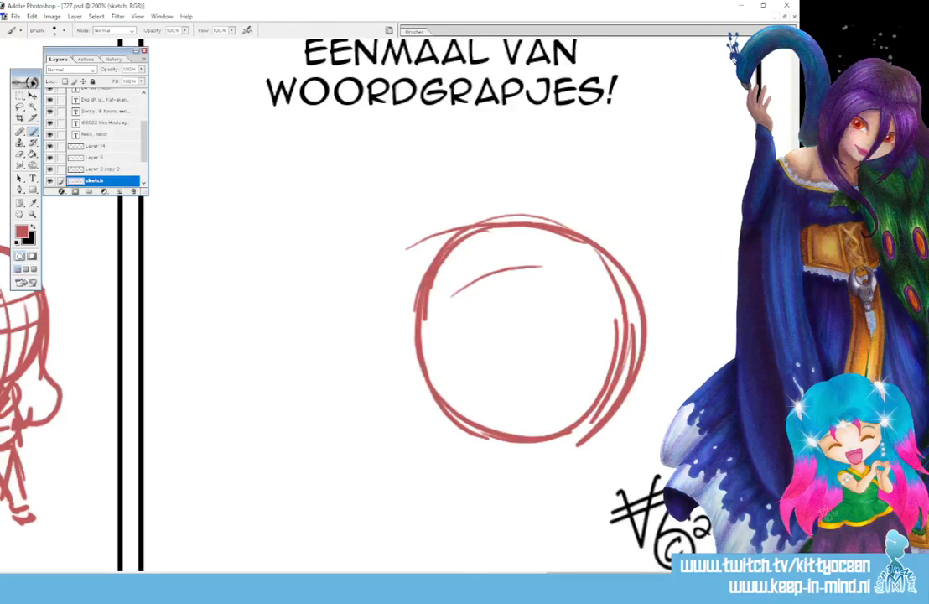
# Sketch the fourth-panel character's jaw, neck, shoulders, upper body lines and a round chest shape
pyautogui.scroll(-3, 675, 297)
pyautogui.moveTo(418, 217)
pyautogui.mouseDown()
pyautogui.moveTo(442, 376)
pyautogui.moveTo(541, 369)
pyautogui.mouseUp()
pyautogui.moveTo(478, 384)
pyautogui.mouseDown()
pyautogui.moveTo(550, 361)
pyautogui.moveTo(612, 322)
pyautogui.mouseUp()
pyautogui.moveTo(610, 323)
pyautogui.mouseDown()
pyautogui.moveTo(566, 362)
pyautogui.moveTo(626, 429)
pyautogui.mouseUp()
pyautogui.moveTo(526, 378)
pyautogui.mouseDown()
pyautogui.moveTo(547, 435)
pyautogui.moveTo(663, 392)
pyautogui.mouseUp()
pyautogui.moveTo(524, 438); pyautogui.dragTo(528, 501)
pyautogui.moveTo(506, 485); pyautogui.dragTo(507, 500)
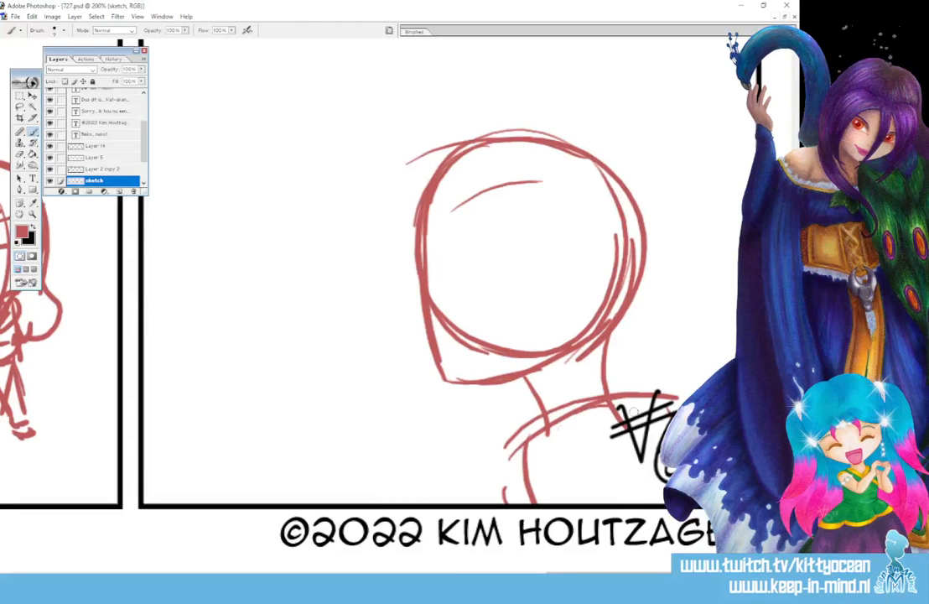
pyautogui.moveTo(612, 405); pyautogui.dragTo(651, 457)
pyautogui.moveTo(648, 432)
pyautogui.mouseDown()
pyautogui.moveTo(589, 496)
pyautogui.moveTo(567, 475)
pyautogui.mouseUp()
# Sketch a hand with raised fingers against the character's cheek and the forearm running down to the panel's lower edge
pyautogui.moveTo(466, 399)
pyautogui.mouseDown()
pyautogui.moveTo(484, 300)
pyautogui.moveTo(533, 376)
pyautogui.moveTo(531, 389)
pyautogui.mouseUp()
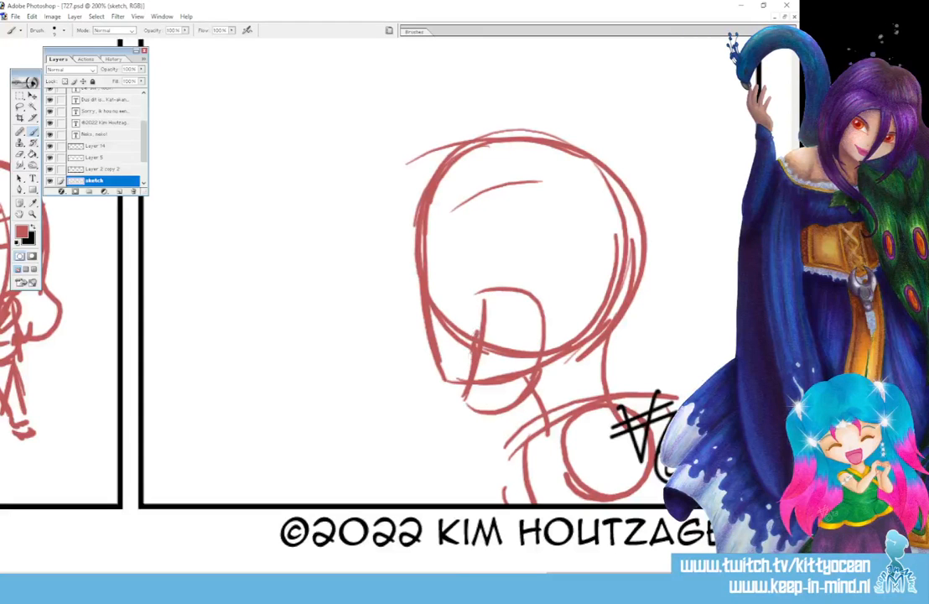
pyautogui.moveTo(475, 314)
pyautogui.mouseDown()
pyautogui.moveTo(486, 347)
pyautogui.moveTo(486, 289)
pyautogui.moveTo(512, 337)
pyautogui.mouseUp()
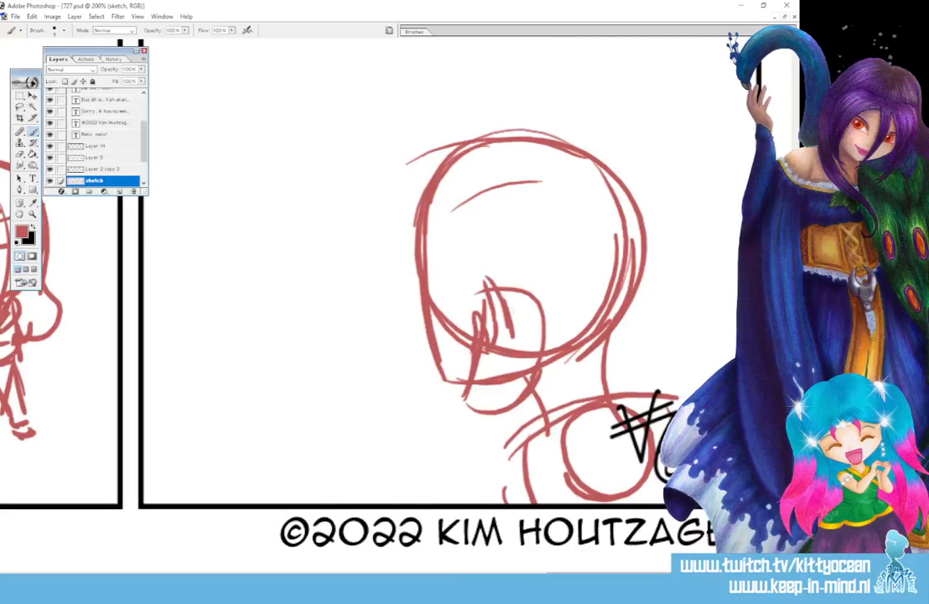
pyautogui.moveTo(501, 290)
pyautogui.mouseDown()
pyautogui.moveTo(508, 272)
pyautogui.moveTo(530, 340)
pyautogui.moveTo(531, 277)
pyautogui.mouseUp()
pyautogui.moveTo(531, 277)
pyautogui.mouseDown()
pyautogui.moveTo(544, 358)
pyautogui.moveTo(529, 397)
pyautogui.mouseUp()
pyautogui.moveTo(469, 398)
pyautogui.mouseDown()
pyautogui.moveTo(492, 422)
pyautogui.moveTo(522, 408)
pyautogui.moveTo(487, 501)
pyautogui.mouseUp()
pyautogui.moveTo(479, 425); pyautogui.dragTo(489, 503)
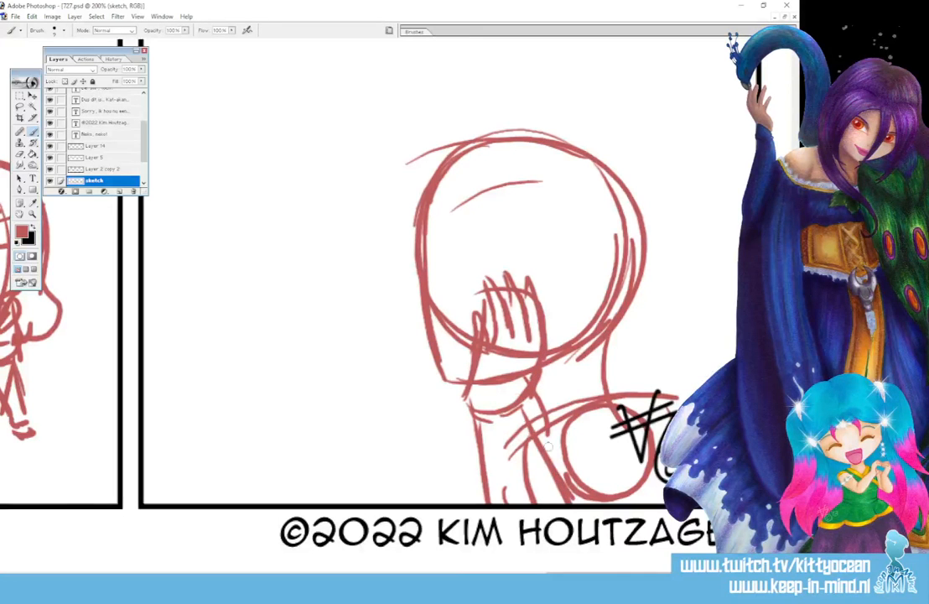
# Sketch the character's profile with the nose and lips, plus the eye, eyebrow and mouth
pyautogui.moveTo(427, 245); pyautogui.dragTo(441, 290)
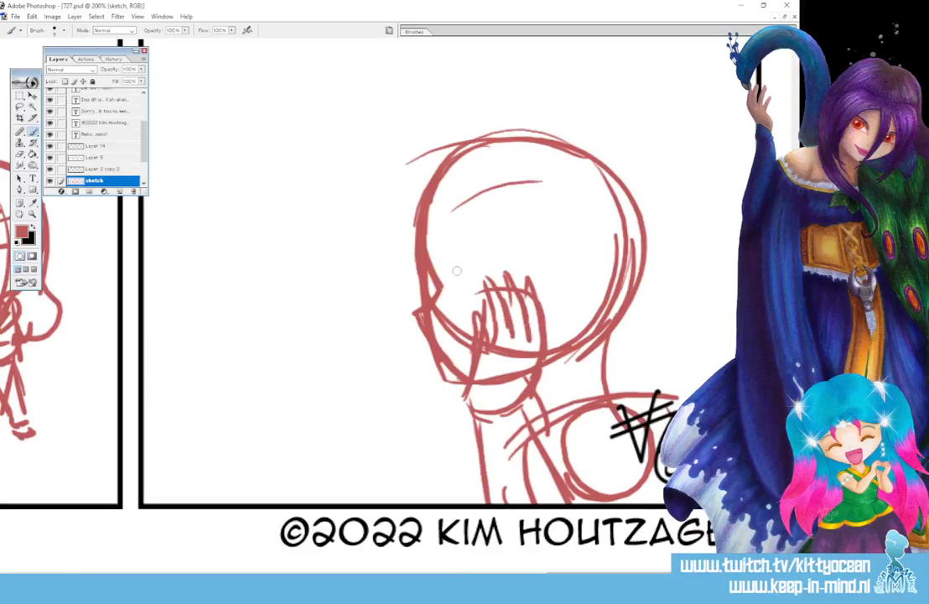
pyautogui.moveTo(461, 261)
pyautogui.mouseDown()
pyautogui.moveTo(464, 288)
pyautogui.moveTo(462, 261)
pyautogui.moveTo(495, 237)
pyautogui.mouseUp()
pyautogui.moveTo(459, 321); pyautogui.dragTo(474, 329)
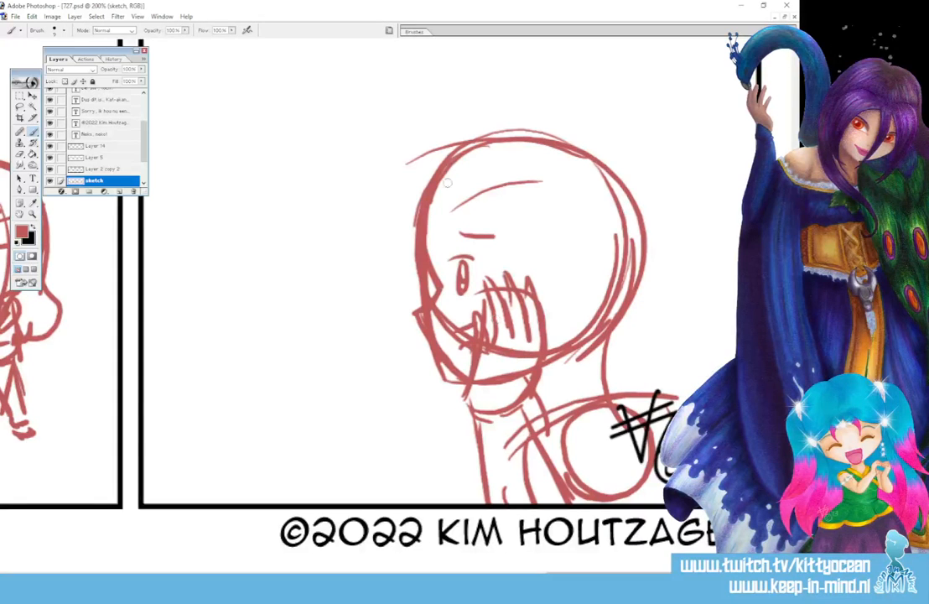
# Sketch the character's hair: strands beside the face, the fringe, the outer contour and a long lock flowing behind the shoulder
pyautogui.moveTo(461, 211)
pyautogui.mouseDown()
pyautogui.moveTo(485, 248)
pyautogui.moveTo(514, 255)
pyautogui.mouseUp()
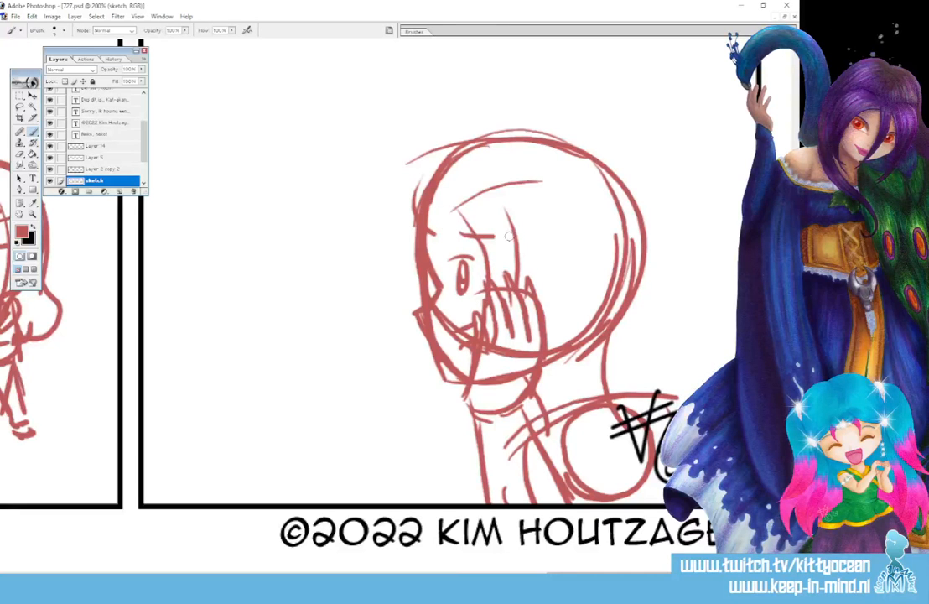
pyautogui.moveTo(488, 302); pyautogui.dragTo(477, 484)
pyautogui.moveTo(514, 286); pyautogui.dragTo(478, 486)
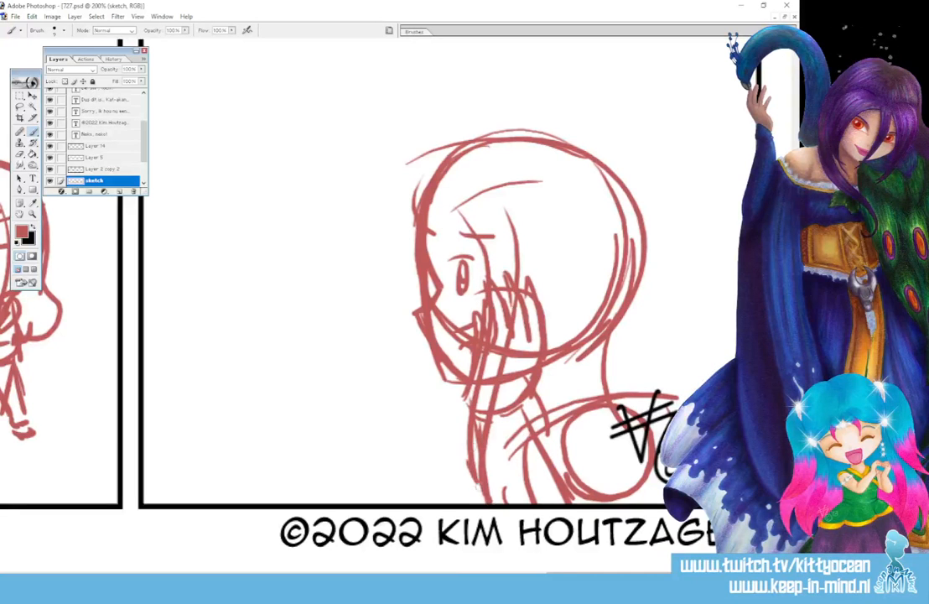
pyautogui.moveTo(482, 244)
pyautogui.mouseDown()
pyautogui.moveTo(419, 179)
pyautogui.moveTo(585, 159)
pyautogui.moveTo(624, 270)
pyautogui.mouseUp()
pyautogui.moveTo(615, 206); pyautogui.dragTo(613, 244)
pyautogui.moveTo(623, 284); pyautogui.dragTo(728, 361)
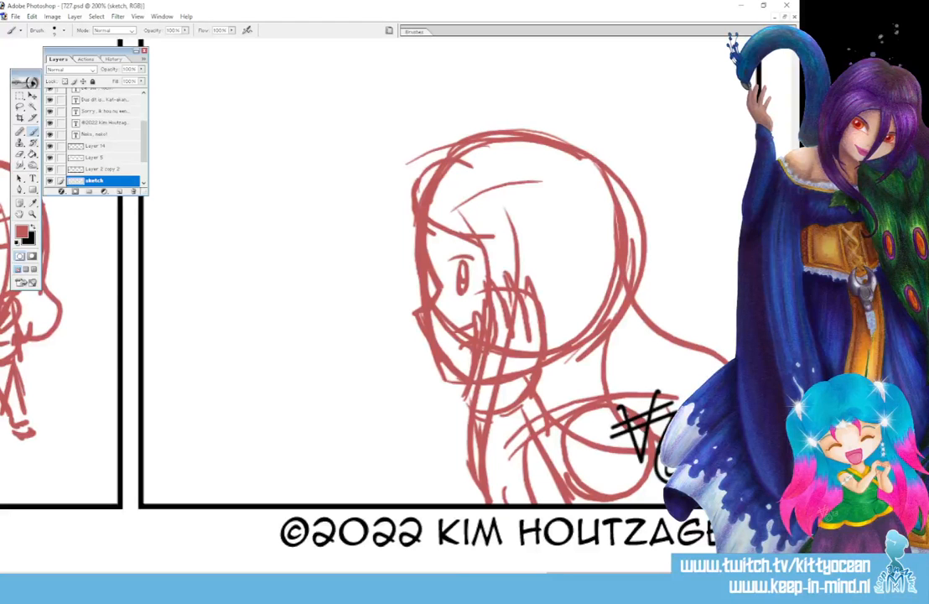
# Sketch the collar and neckline details around the character's neck and shoulder
pyautogui.moveTo(543, 381); pyautogui.dragTo(589, 408)
pyautogui.moveTo(623, 368); pyautogui.dragTo(607, 389)
pyautogui.moveTo(591, 381)
pyautogui.mouseDown()
pyautogui.moveTo(626, 374)
pyautogui.moveTo(666, 425)
pyautogui.mouseUp()
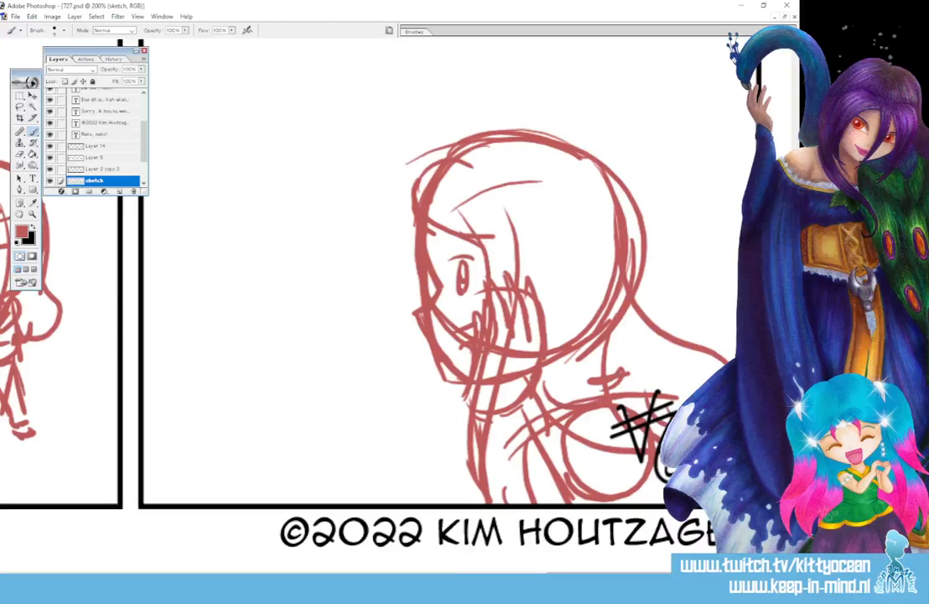
# Sketch the cat's head with ears and closed eyes in the fourth panel's lower corner and letter "mew!" beside it
pyautogui.moveTo(266, 443)
pyautogui.mouseDown()
pyautogui.moveTo(163, 469)
pyautogui.moveTo(183, 524)
pyautogui.moveTo(234, 437)
pyautogui.moveTo(276, 508)
pyautogui.moveTo(256, 446)
pyautogui.moveTo(273, 504)
pyautogui.mouseUp()
pyautogui.moveTo(165, 455); pyautogui.dragTo(157, 503)
pyautogui.moveTo(203, 429)
pyautogui.mouseDown()
pyautogui.moveTo(156, 424)
pyautogui.moveTo(258, 434)
pyautogui.moveTo(236, 437)
pyautogui.moveTo(285, 462)
pyautogui.moveTo(286, 503)
pyautogui.mouseUp()
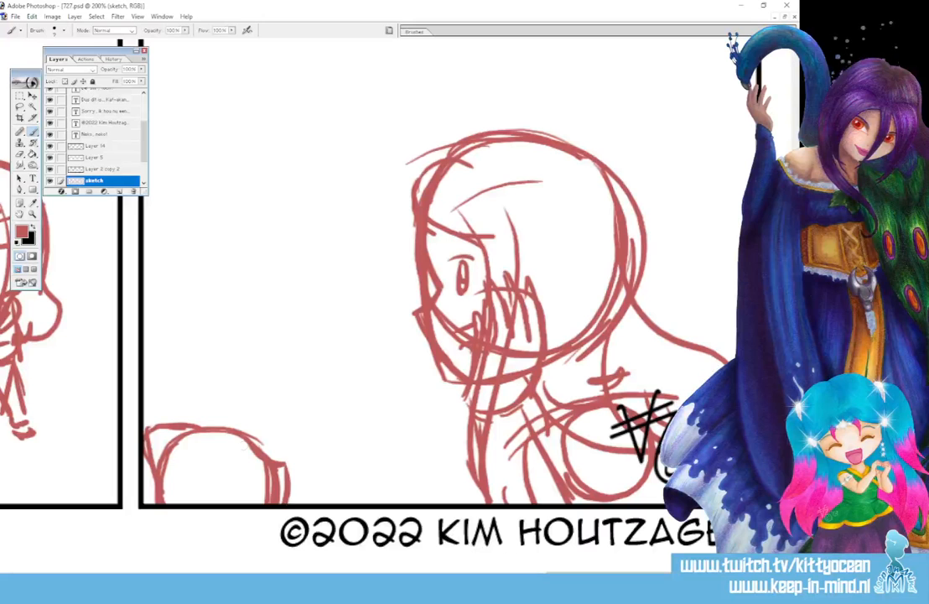
pyautogui.moveTo(227, 463)
pyautogui.mouseDown()
pyautogui.moveTo(245, 461)
pyautogui.moveTo(233, 451)
pyautogui.moveTo(272, 414)
pyautogui.moveTo(282, 419)
pyautogui.moveTo(316, 394)
pyautogui.mouseUp()
pyautogui.moveTo(324, 354); pyautogui.dragTo(327, 384)
pyautogui.click(328, 398)
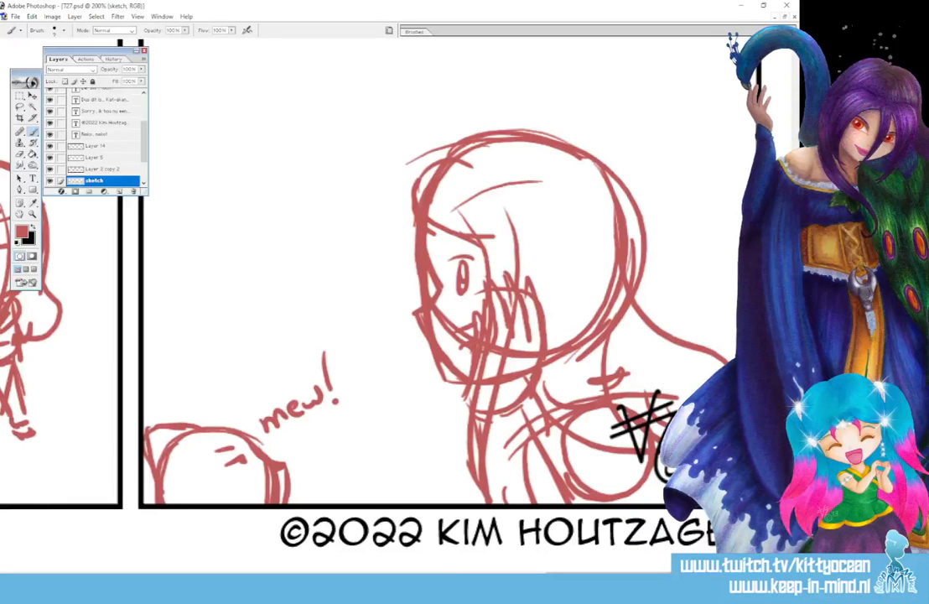
# Select the left chibi in the third panel, scale it proportionally to 111.9% and move it lower and slightly inward
pyautogui.hotkey('ctrl', '-')
pyautogui.hotkey('ctrl', '-')
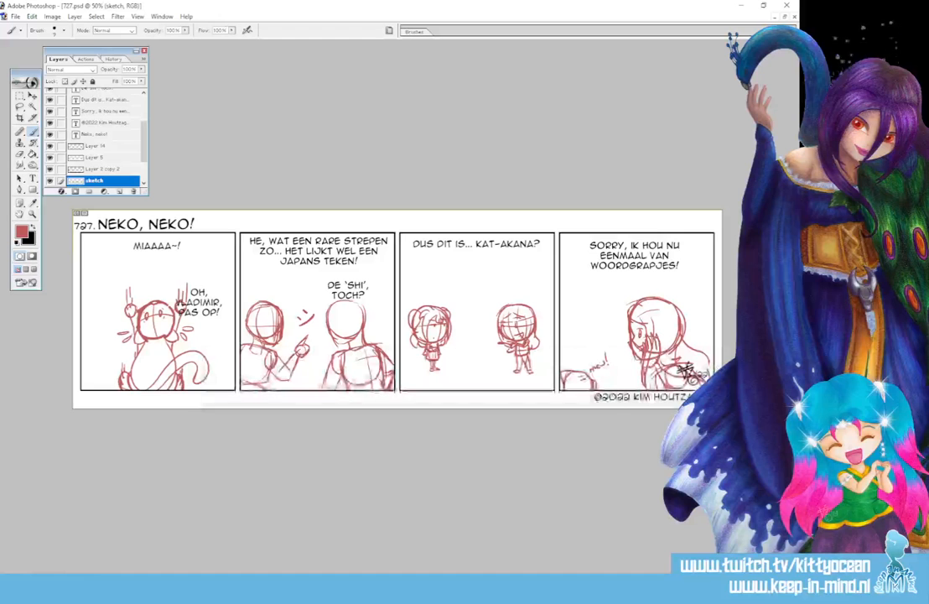
pyautogui.press('l')
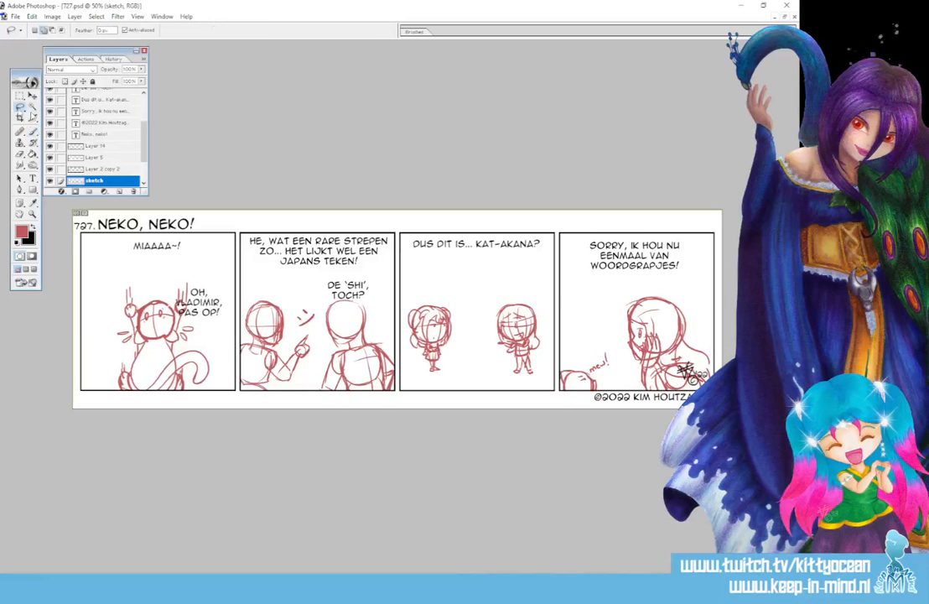
pyautogui.moveTo(432, 291); pyautogui.dragTo(492, 269)
pyautogui.hotkey('ctrl', 't')
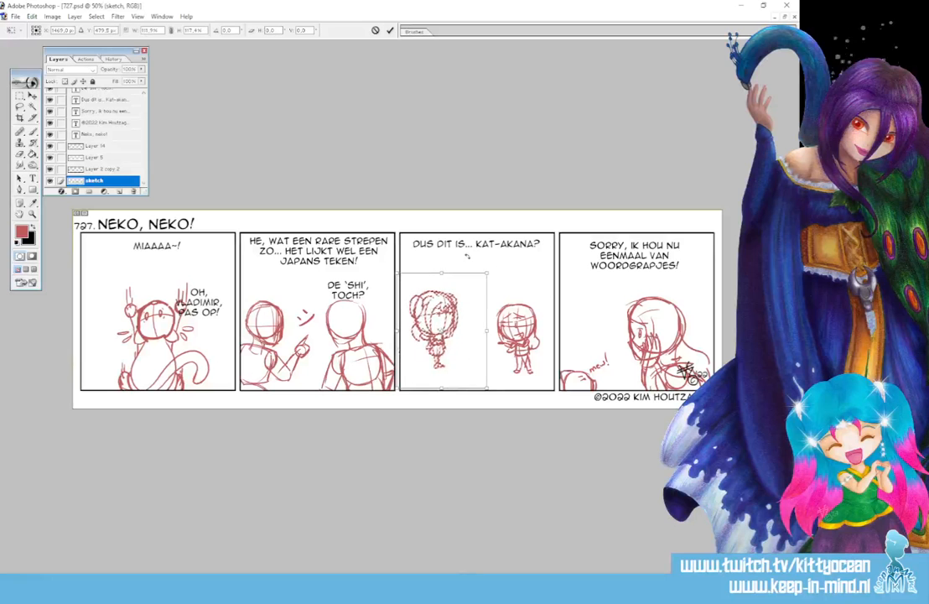
pyautogui.click(173, 31)
pyautogui.moveTo(448, 339); pyautogui.dragTo(455, 357)
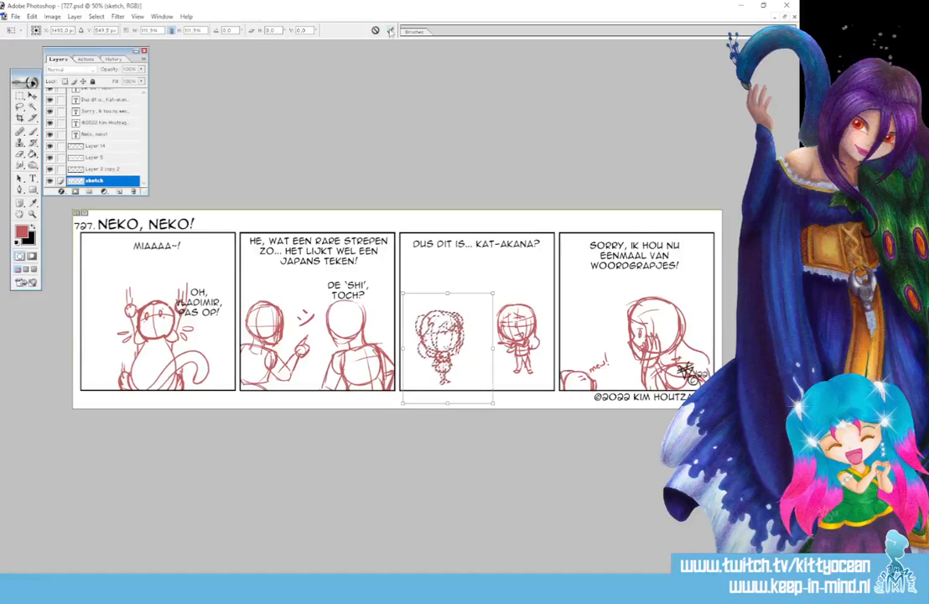
pyautogui.click(390, 31)
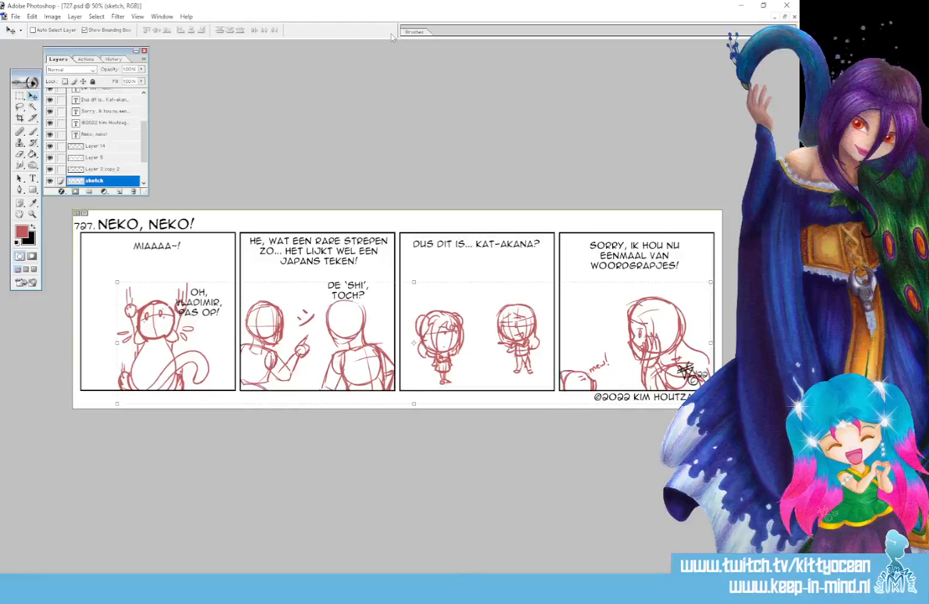
# Select the right chibi, scale it proportionally to 112.4% and move it lower and closer to the left chibi
pyautogui.click(21, 108)
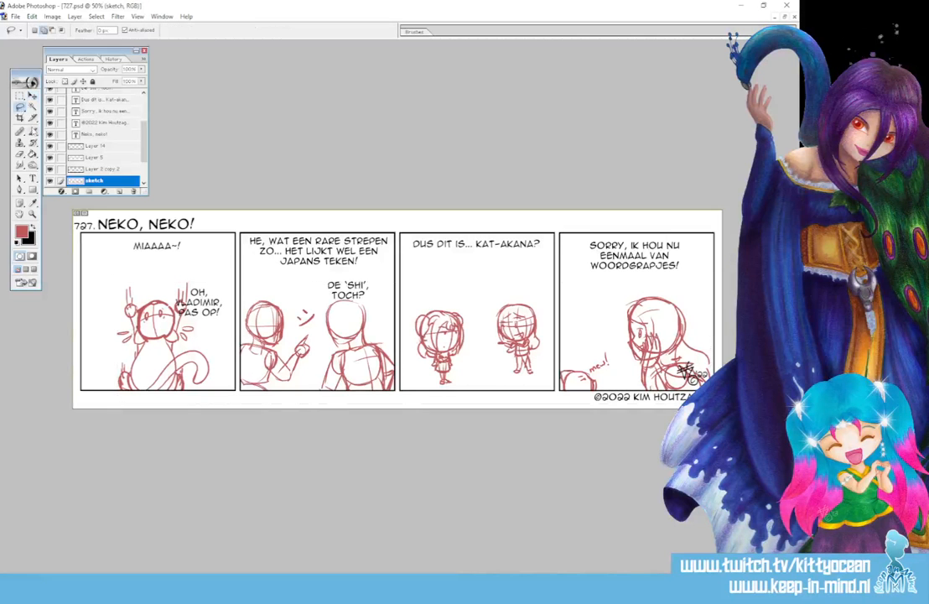
pyautogui.moveTo(482, 322); pyautogui.dragTo(498, 366)
pyautogui.moveTo(522, 301)
pyautogui.mouseDown()
pyautogui.moveTo(544, 315)
pyautogui.moveTo(559, 271)
pyautogui.mouseUp()
pyautogui.hotkey('ctrl', 't')
pyautogui.click(172, 31)
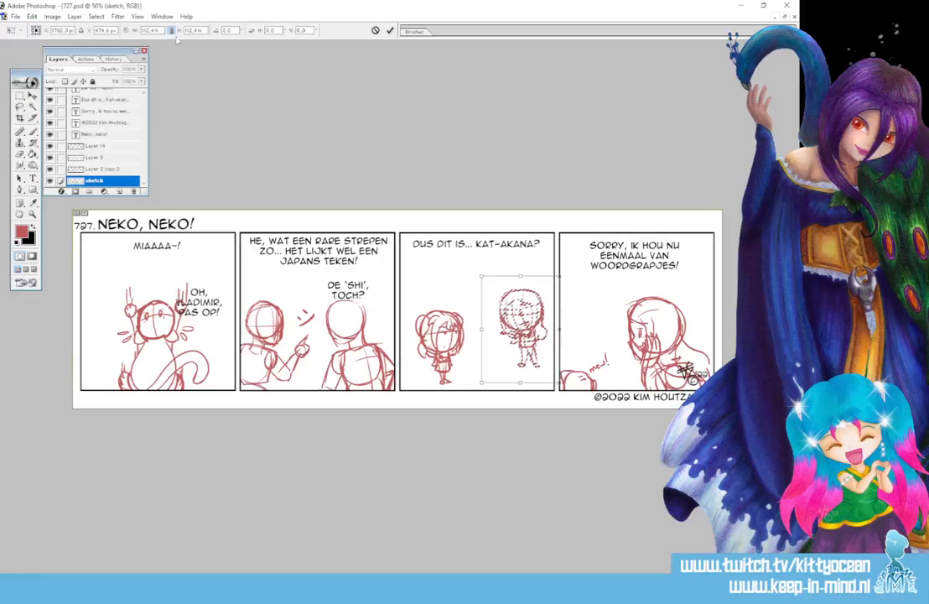
pyautogui.moveTo(514, 335); pyautogui.dragTo(500, 350)
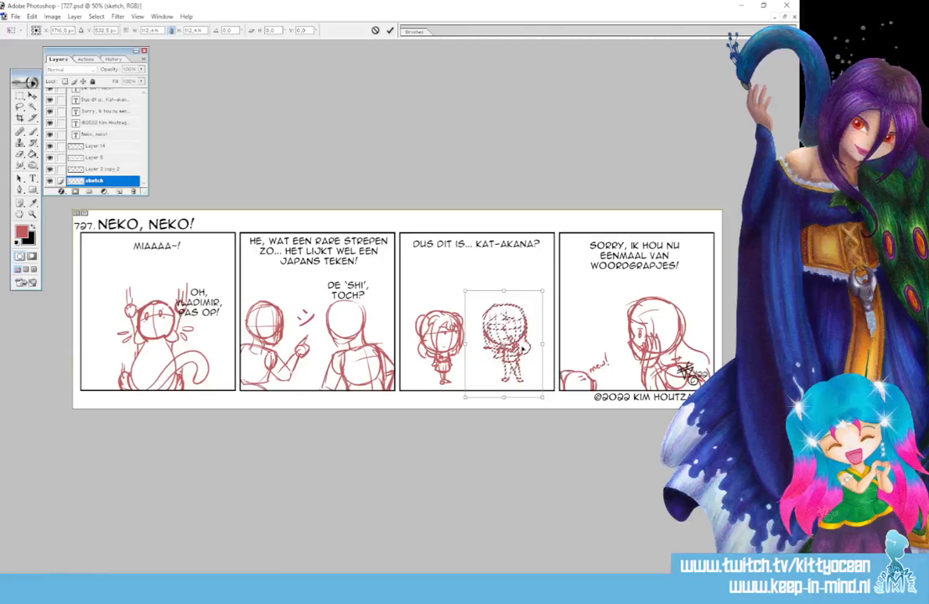
pyautogui.moveTo(523, 348); pyautogui.dragTo(523, 351)
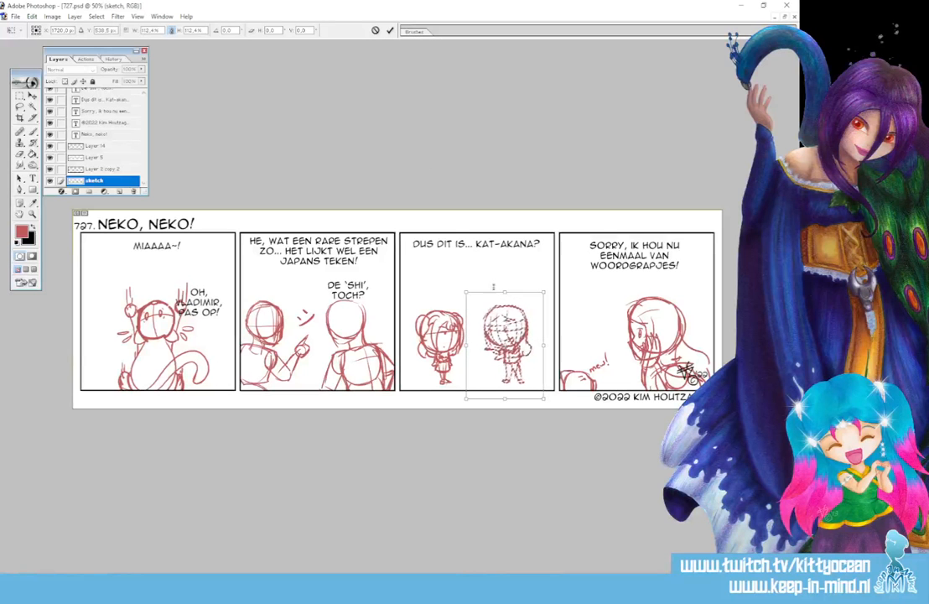
pyautogui.click(390, 30)
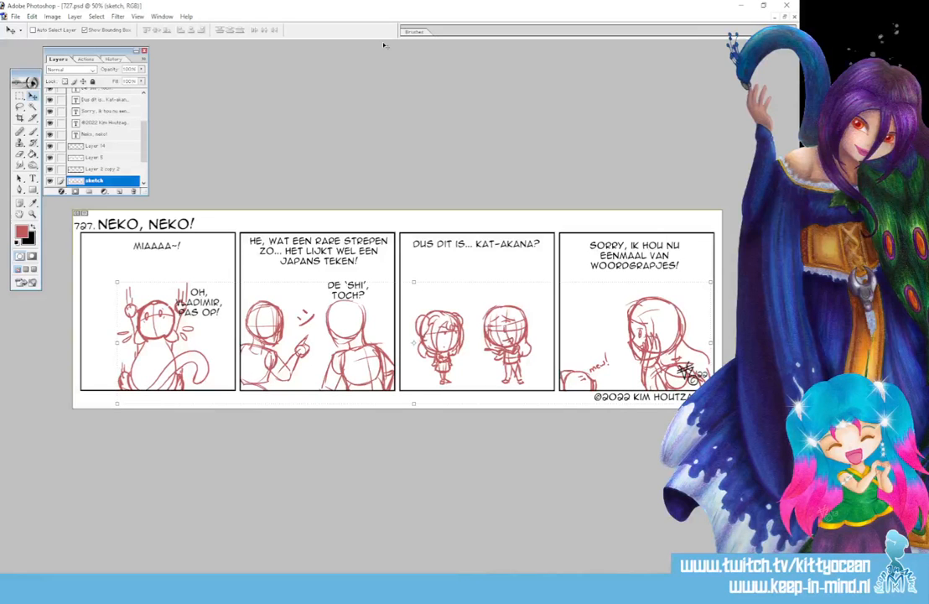
# Add an asterisk before the exclamation mark in the title so it reads "Neko, neko*!"
pyautogui.press('t')
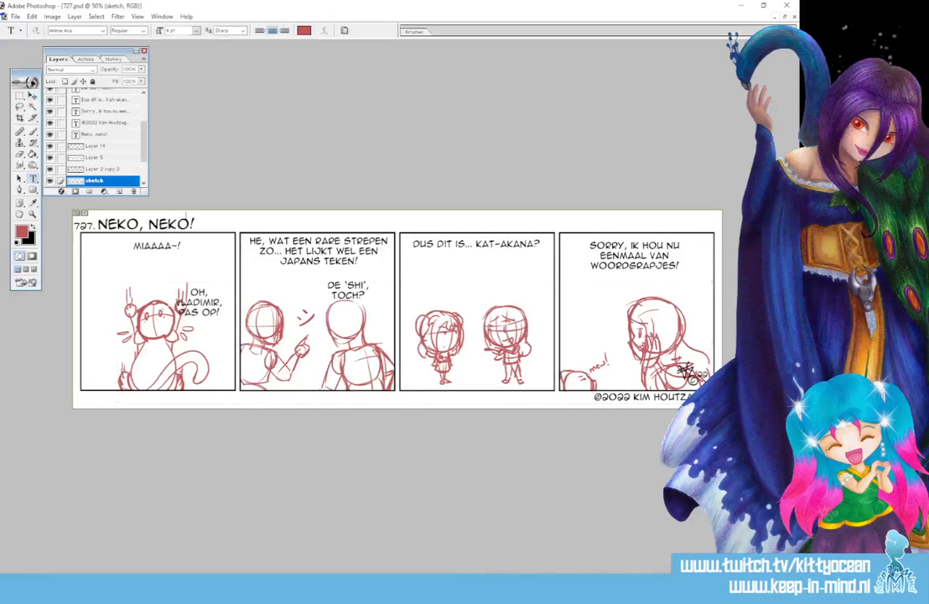
pyautogui.click(202, 216)
pyautogui.press('Left')
pyautogui.write('*')
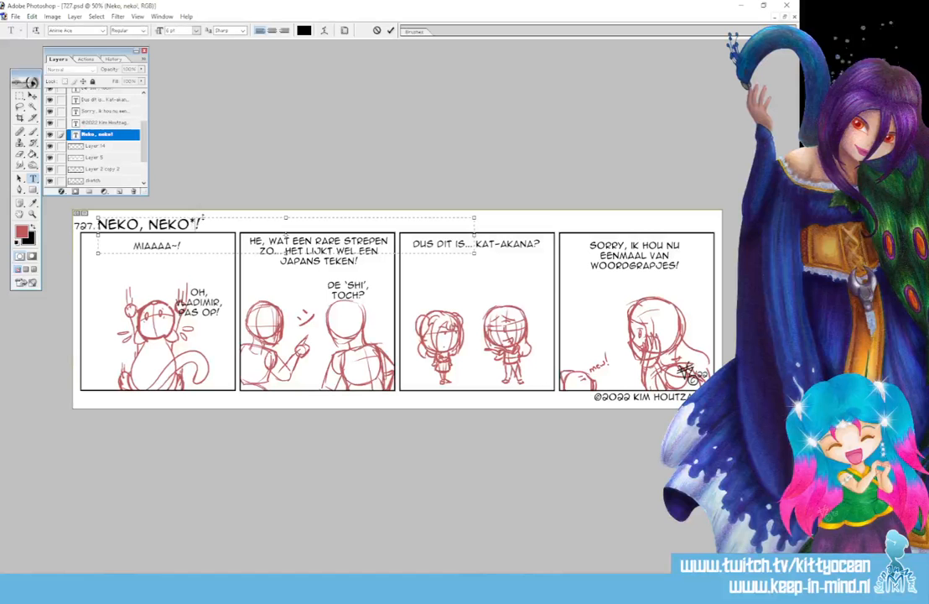
pyautogui.click(392, 31)
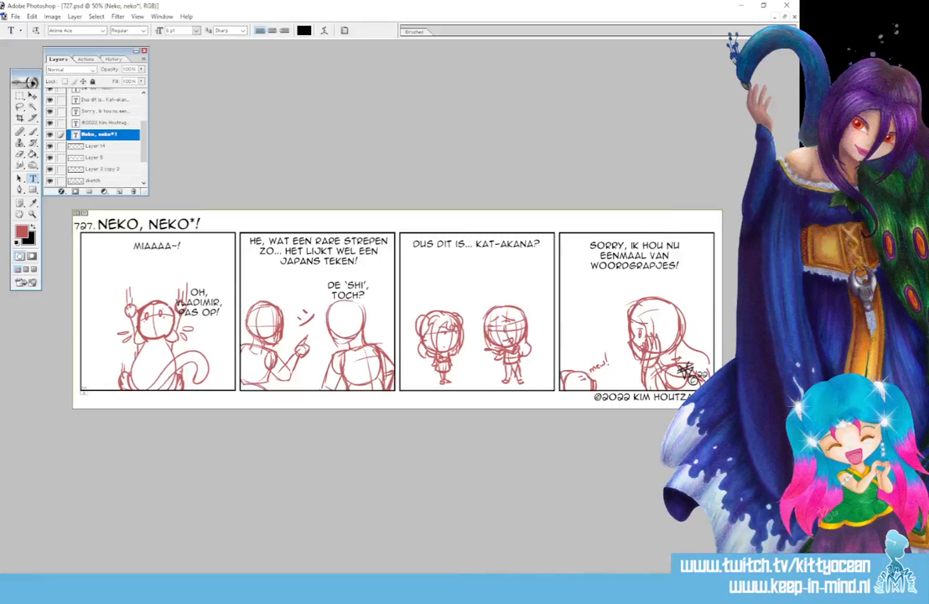
# Add the footnote text "Neko = Japans voor" below the first panel and set its font size to 4 pt
pyautogui.moveTo(83, 393); pyautogui.dragTo(215, 406)
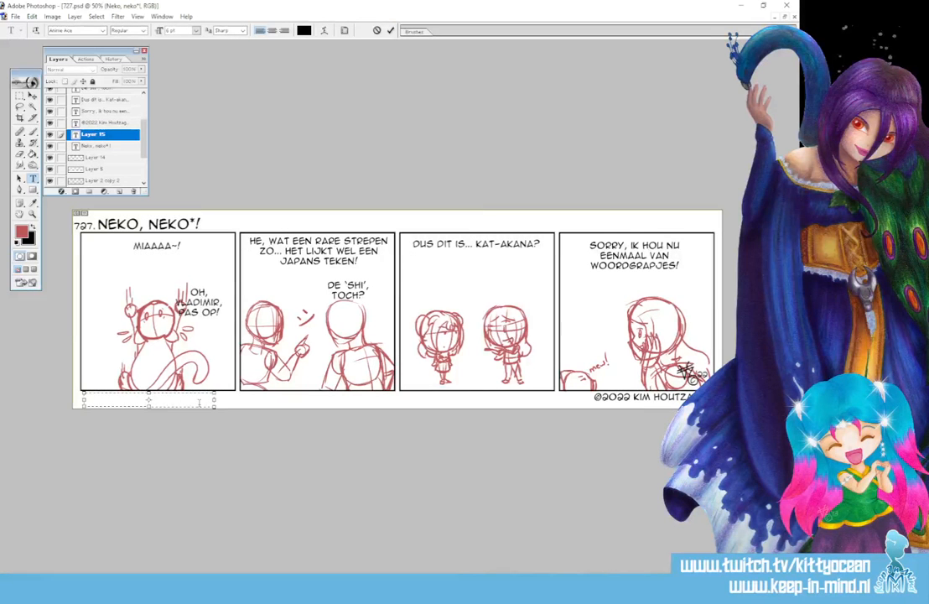
pyautogui.write('Neko =')
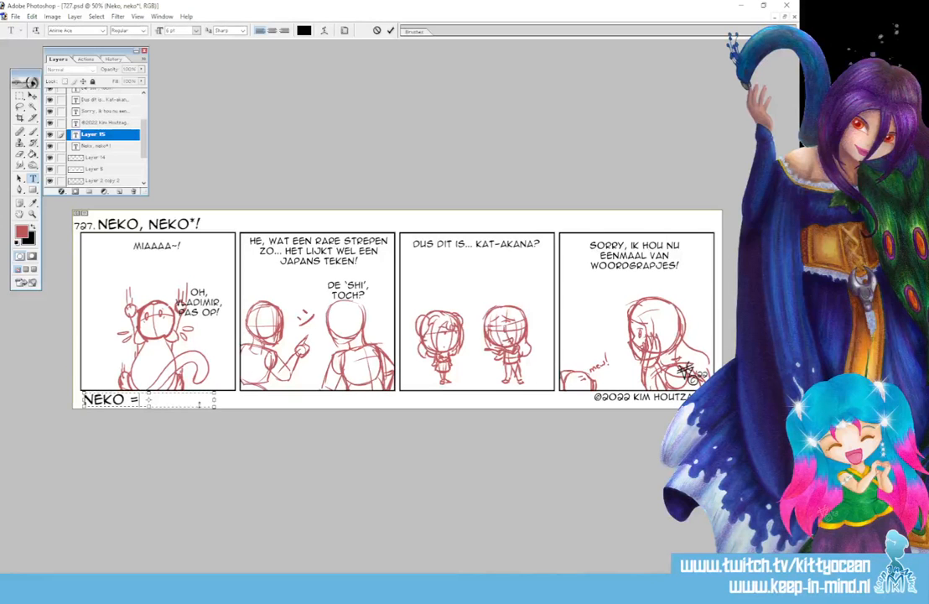
pyautogui.write(' Japans')
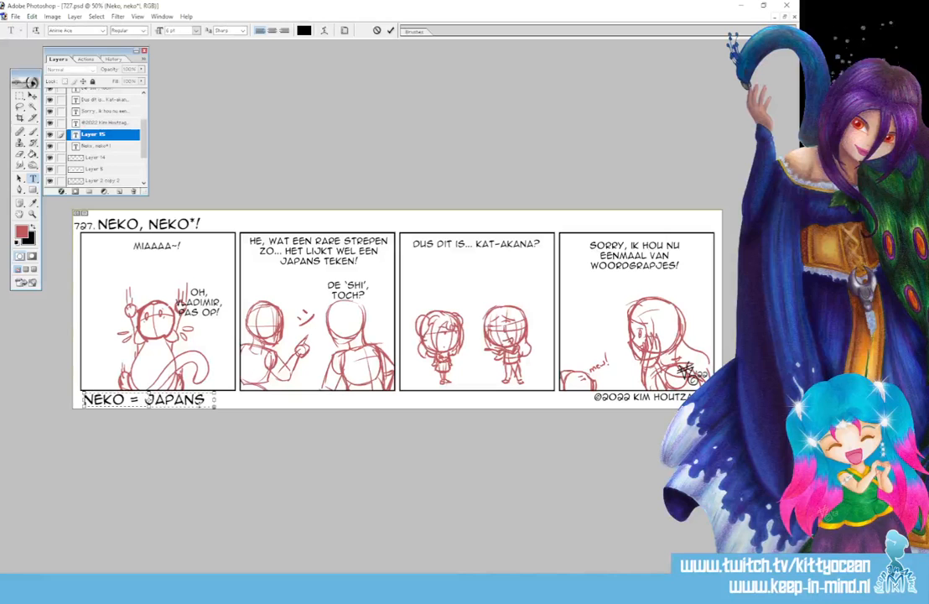
pyautogui.hotkey('ctrl', 'a')
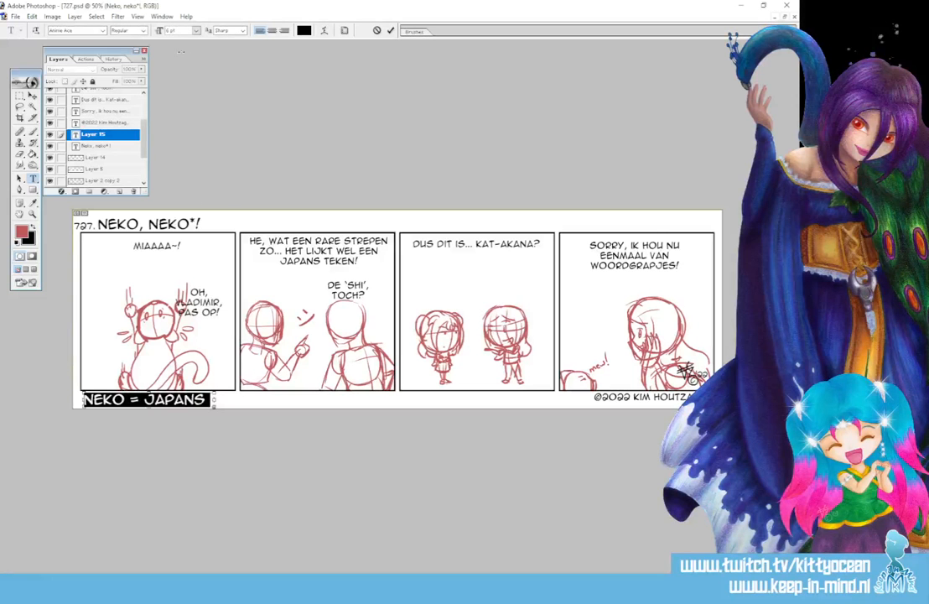
pyautogui.click(196, 31)
pyautogui.click(168, 33)
pyautogui.write('4')
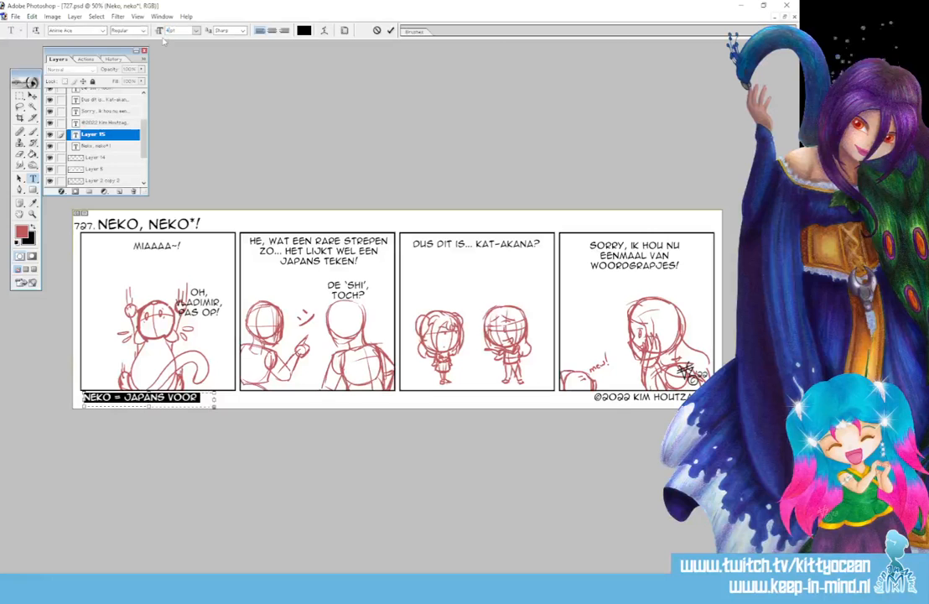
# Widen the footnote text box and reword the text before "Japans" to "Neko betekend 'kat' in het"
pyautogui.moveTo(216, 410); pyautogui.dragTo(256, 410)
pyautogui.doubleClick(117, 398)
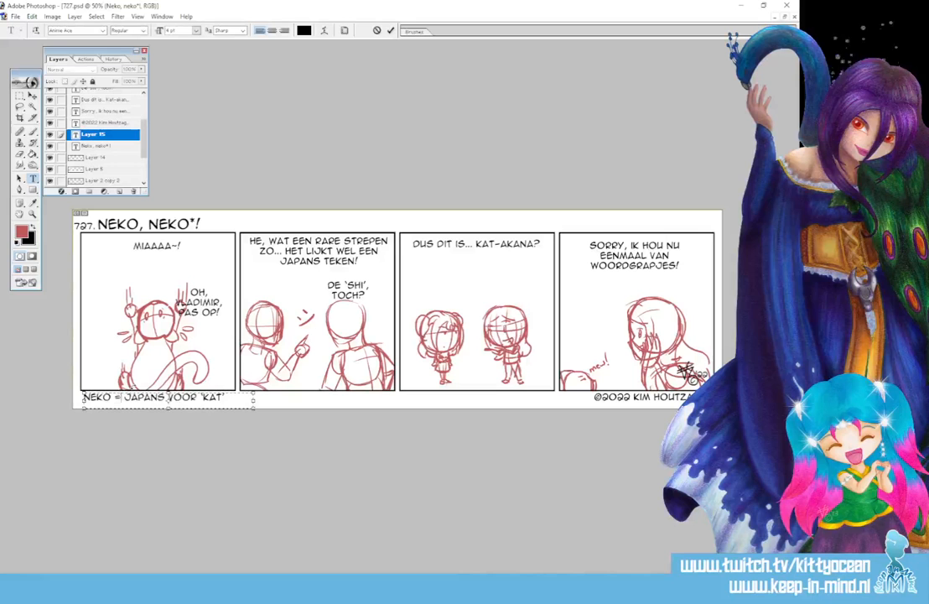
pyautogui.write('betekend')
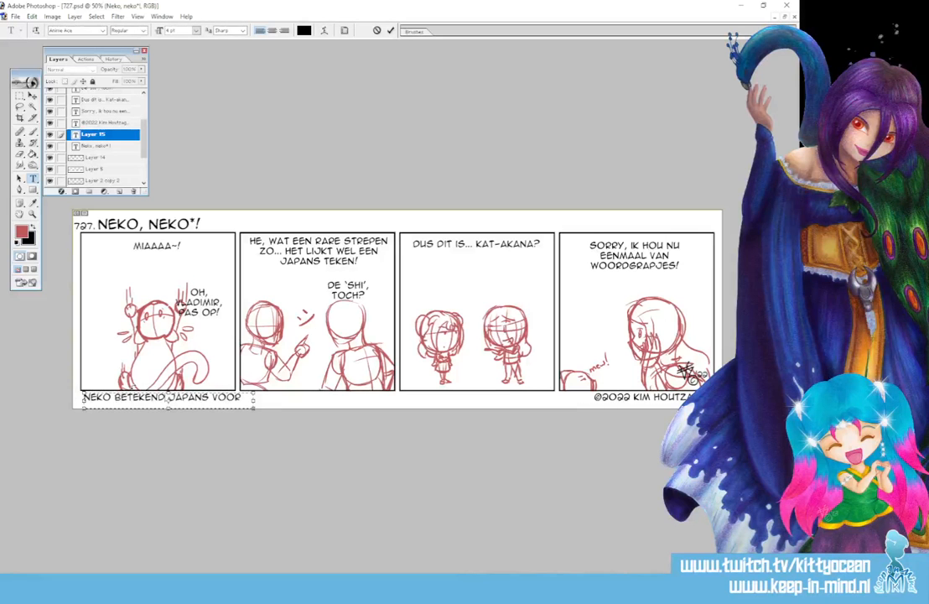
pyautogui.write(" 'kat'")
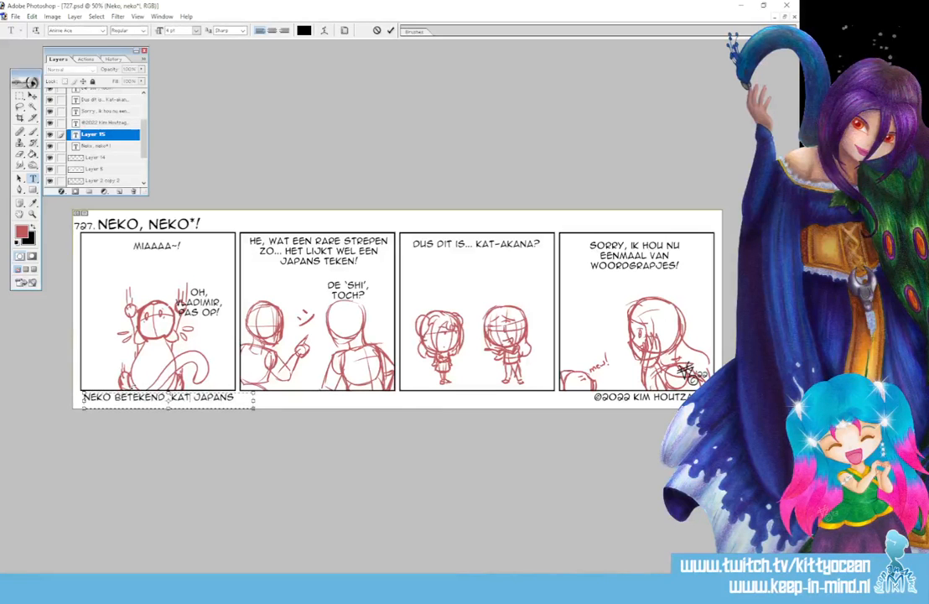
pyautogui.write(' in het')
# Widen the footnote box up to the fourth panel and remove the leftover "voor 'kat'" and the extra space before "Japans"
pyautogui.moveTo(254, 401); pyautogui.dragTo(566, 403)
pyautogui.doubleClick(289, 396)
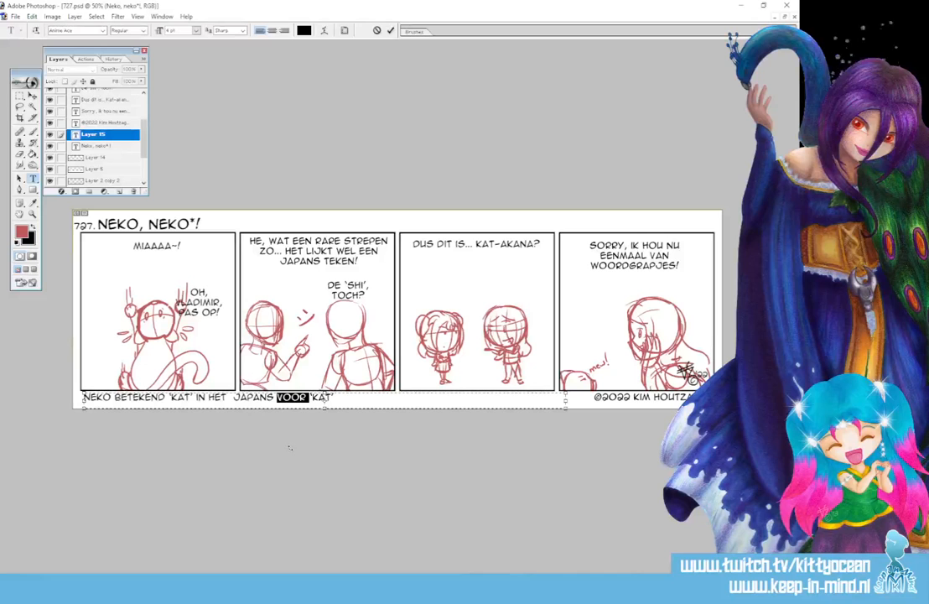
pyautogui.press('Delete')
pyautogui.press('Delete')
pyautogui.press('Delete')
pyautogui.press('Delete')
pyautogui.press('Delete')
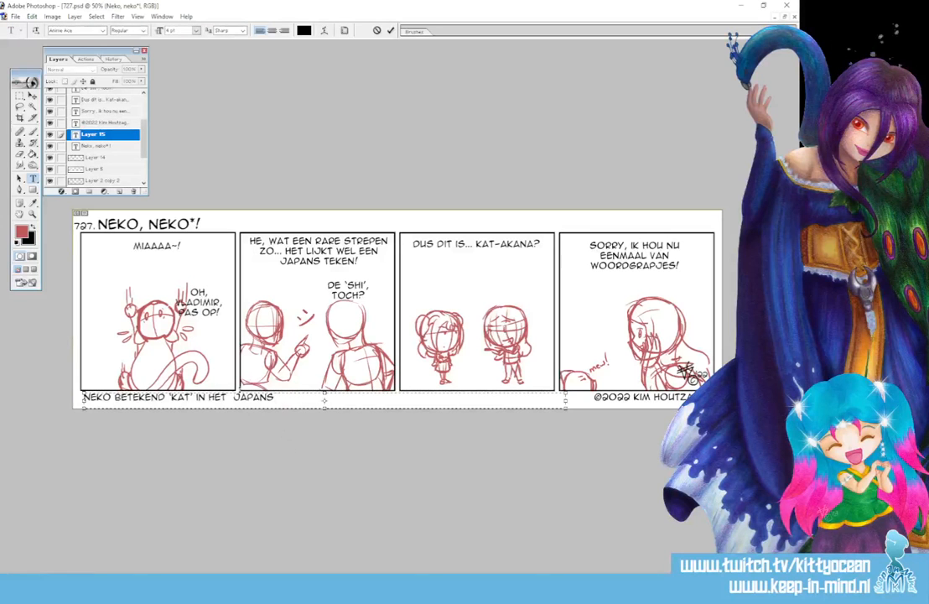
pyautogui.write("'")
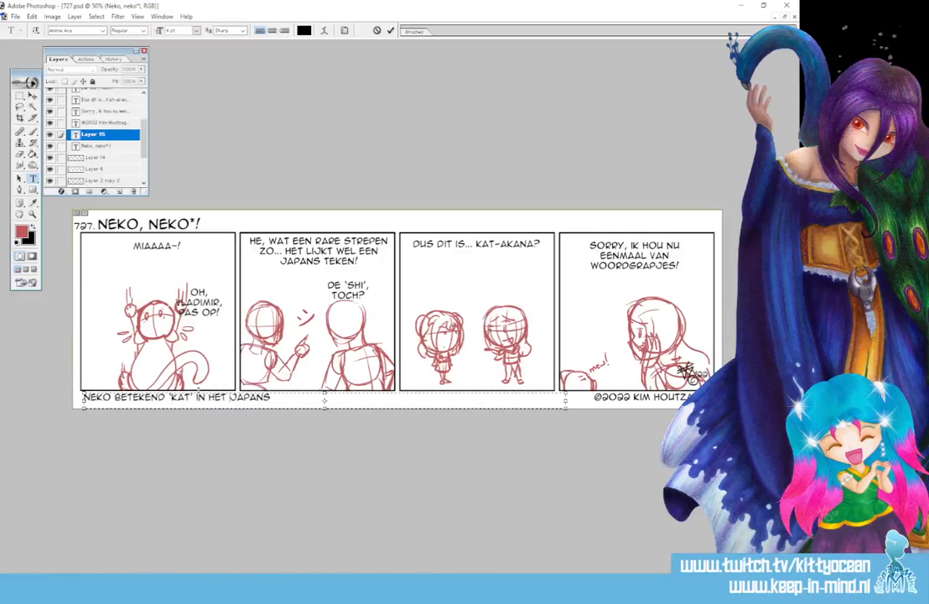
# Correct "betekend" to "betekent", put 'Neko' in single quotes and commit the footnote text
pyautogui.moveTo(165, 396); pyautogui.dragTo(159, 397)
pyautogui.write('t')
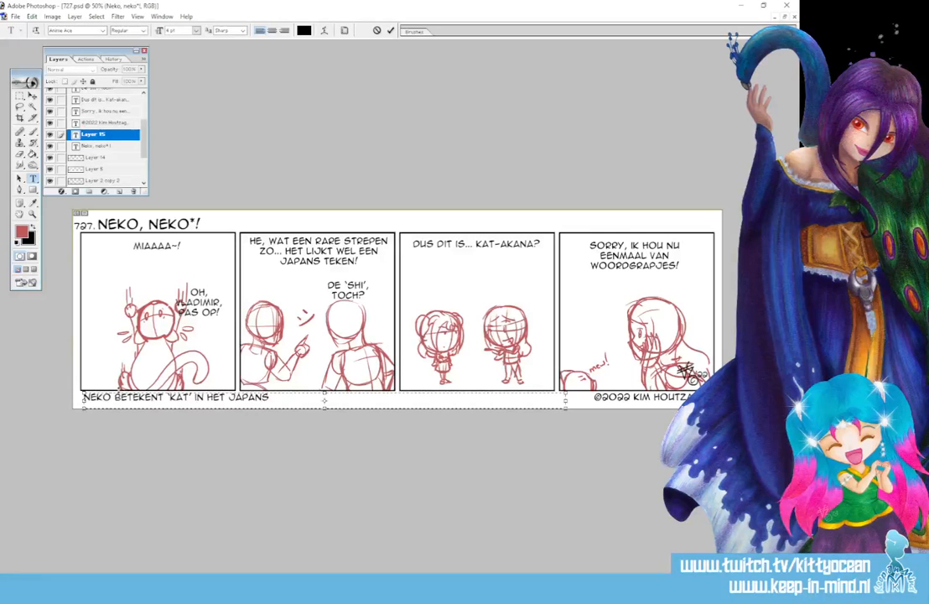
pyautogui.write("'")
pyautogui.write("'")
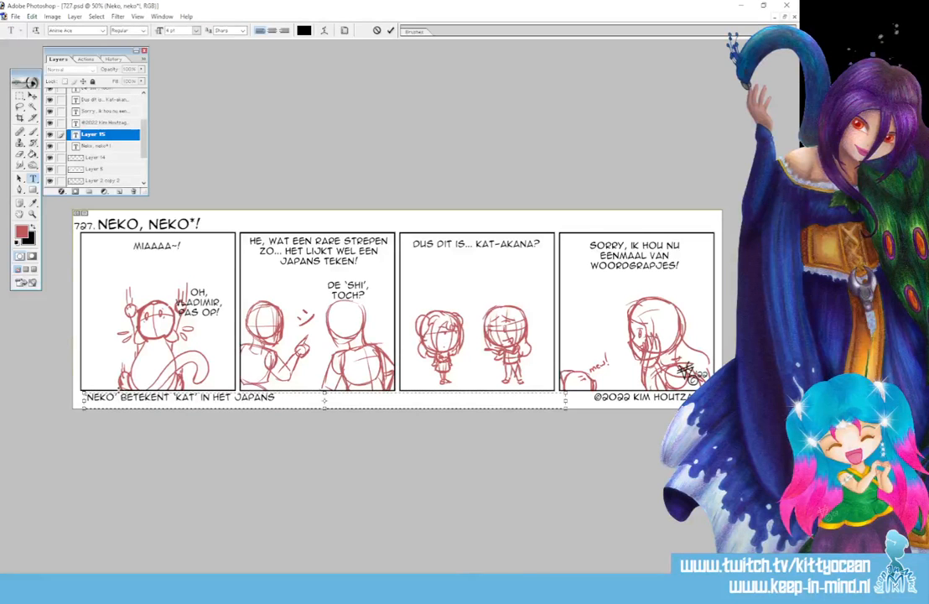
pyautogui.click(391, 30)
# Lower the opacity of the sketch layer so the red lines turn into a pale guide
pyautogui.scroll(-3, 124, 134)
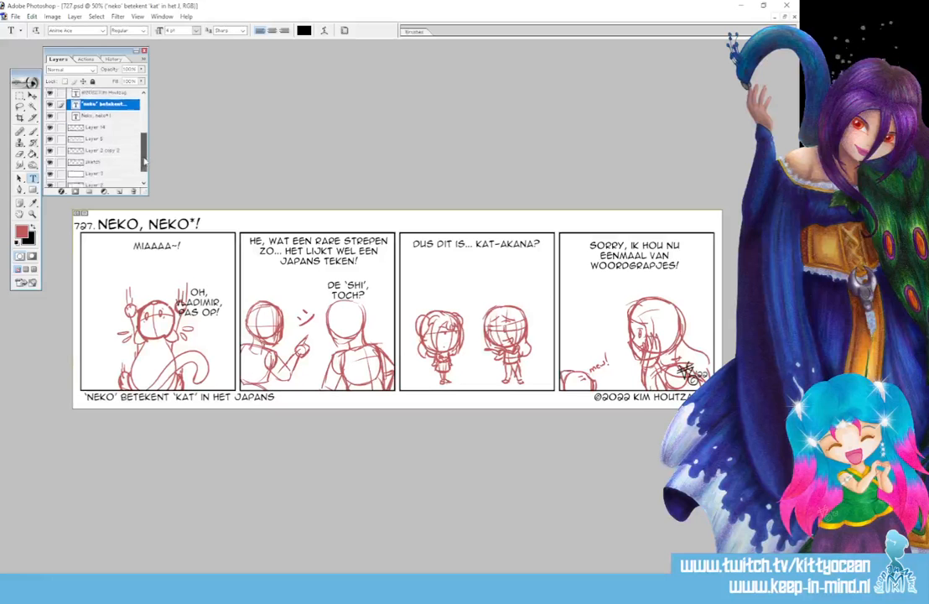
pyautogui.click(122, 146)
pyautogui.click(141, 70)
pyautogui.moveTo(114, 69); pyautogui.dragTo(101, 71)
# Add a new layer directly above the sketch layer and name it "lineart"
pyautogui.click(120, 192)
pyautogui.doubleClick(93, 147)
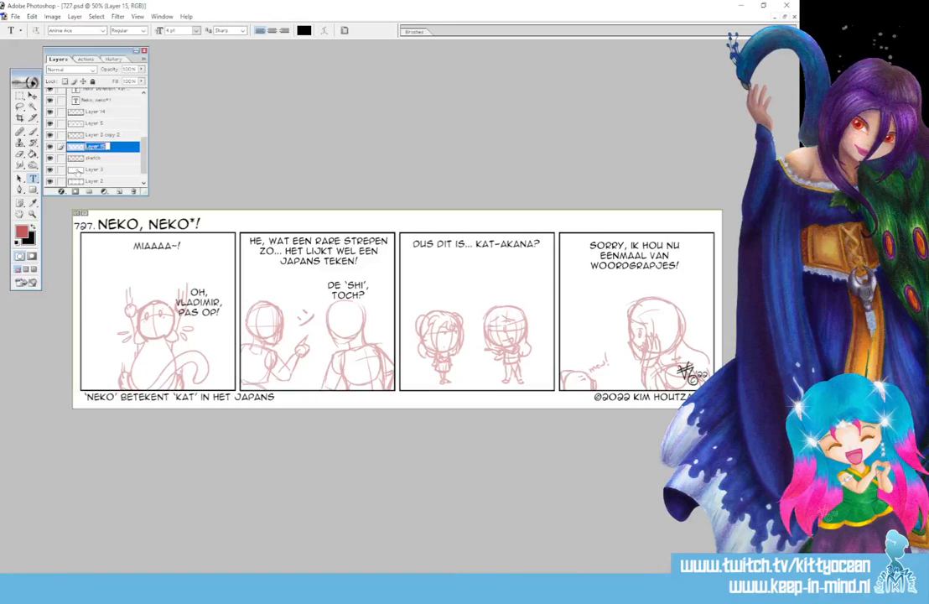
pyautogui.write('lineart')
pyautogui.press('Return')
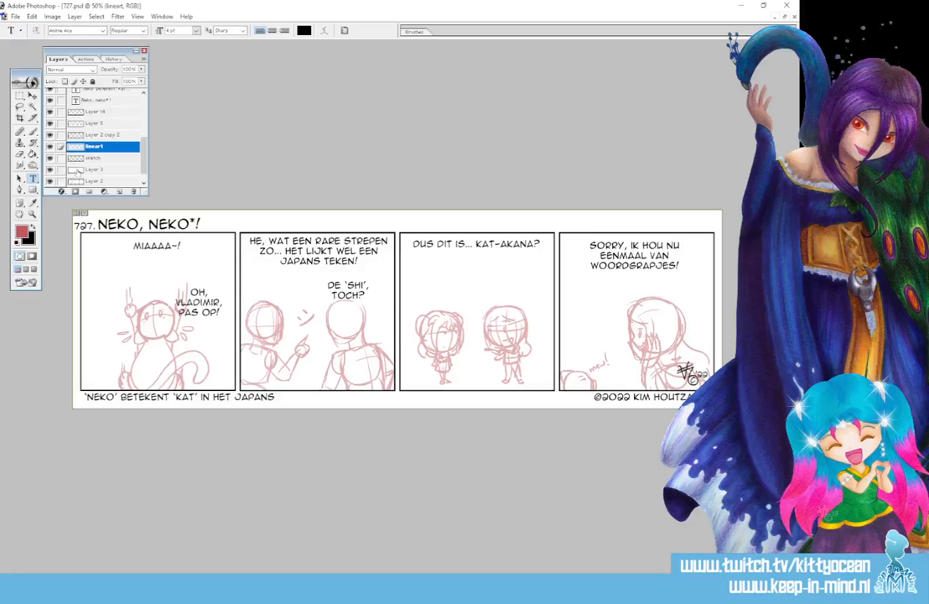
# Hide all text layers, leaving only the panel frames, signature and sketches displayed
pyautogui.moveTo(144, 148); pyautogui.dragTo(144, 119)
pyautogui.moveTo(51, 172); pyautogui.dragTo(50, 92)
pyautogui.moveTo(144, 134); pyautogui.dragTo(144, 121)
pyautogui.moveTo(49, 93); pyautogui.dragTo(50, 104)
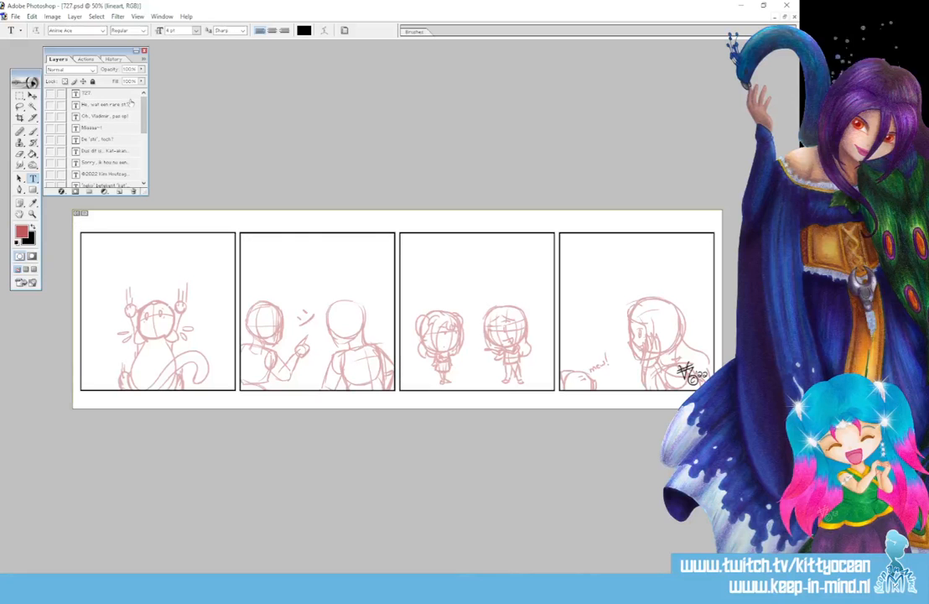
# Make black the foreground colour and choose the Brush tool with a smaller 5 px tip for the lineart layer
pyautogui.scroll(-3, 125, 126)
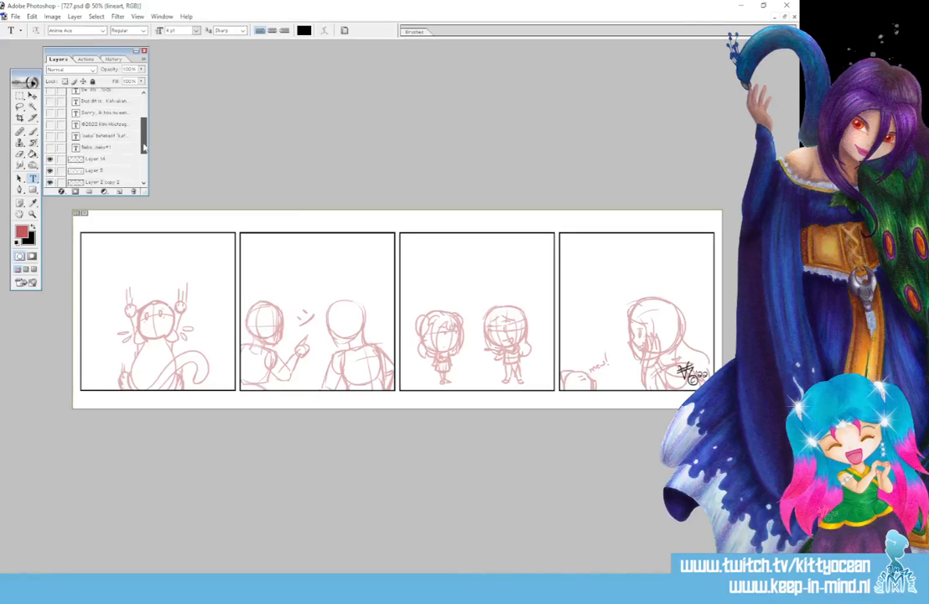
pyautogui.scroll(-1, 112, 163)
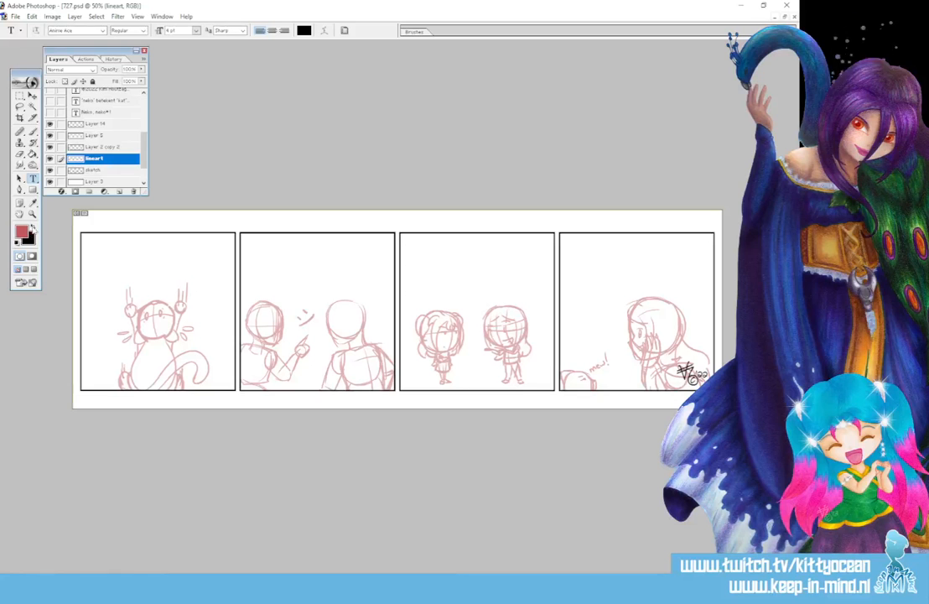
pyautogui.click(31, 226)
pyautogui.click(32, 131)
pyautogui.click(415, 31)
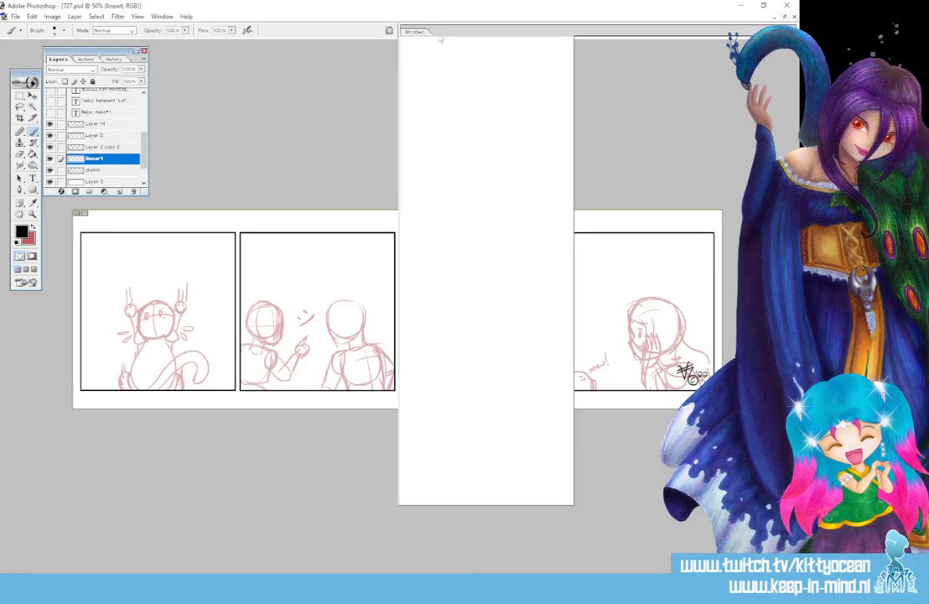
pyautogui.click(505, 77)
pyautogui.click(339, 28)
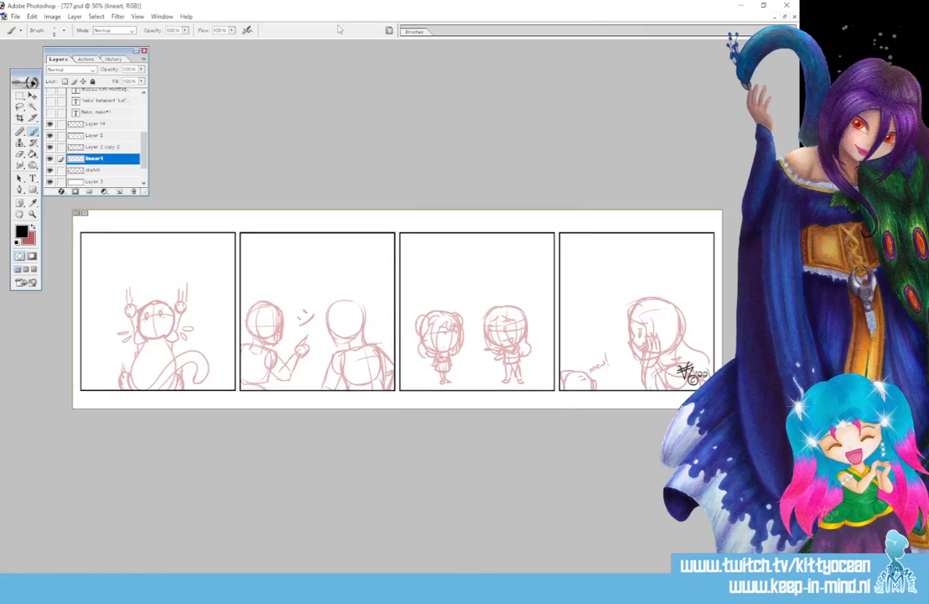
pyautogui.hotkey('ctrl', '+')
pyautogui.hotkey('ctrl', '+')
pyautogui.hotkey('ctrl', '+')
pyautogui.hotkey('ctrl', '+')
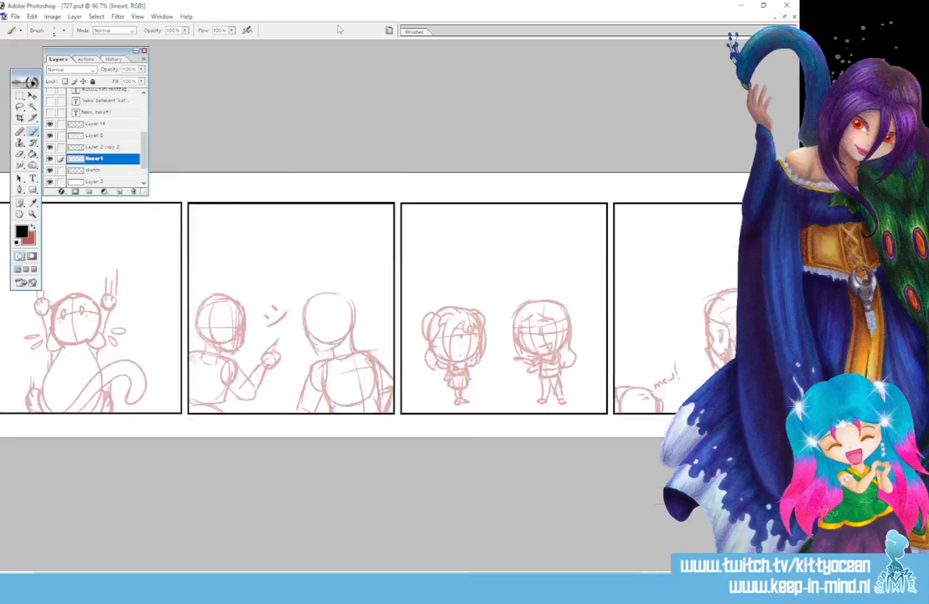
pyautogui.moveTo(325, 574); pyautogui.dragTo(59, 575)
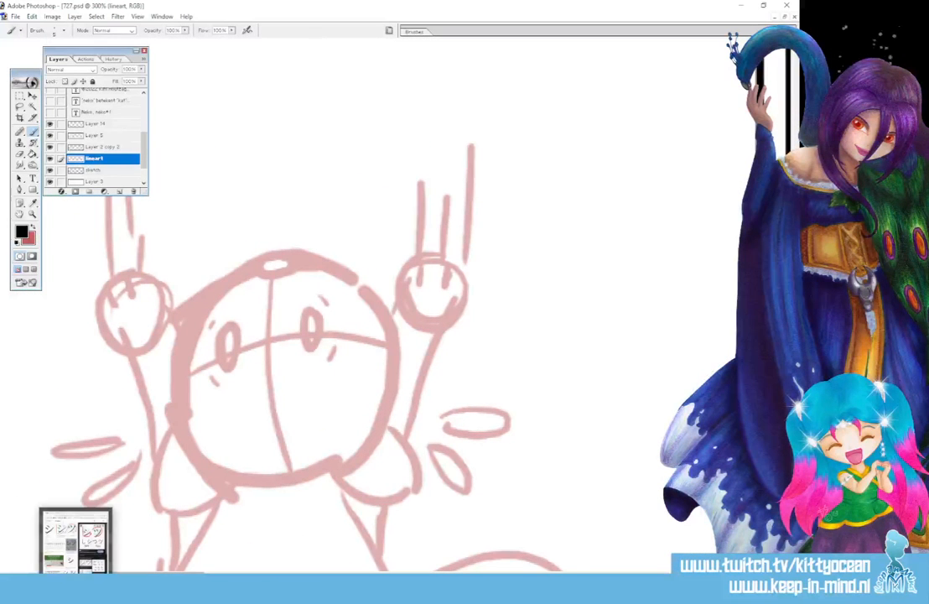
pyautogui.scroll(-3, 336, 336)
pyautogui.moveTo(250, 236)
pyautogui.mouseDown()
pyautogui.moveTo(211, 258)
pyautogui.moveTo(156, 428)
pyautogui.moveTo(154, 476)
pyautogui.moveTo(227, 451)
pyautogui.mouseUp()
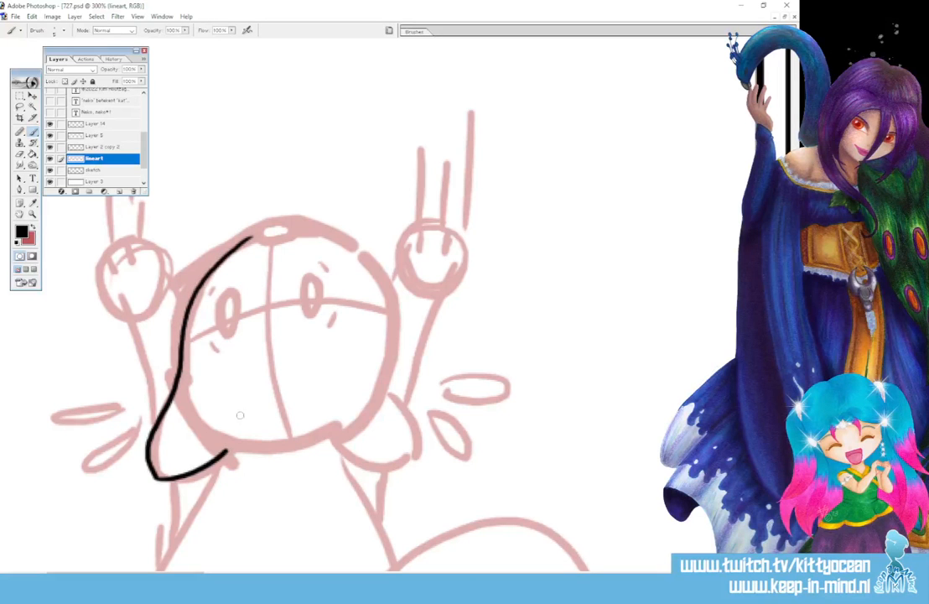
pyautogui.hotkey('ctrl', 'z')
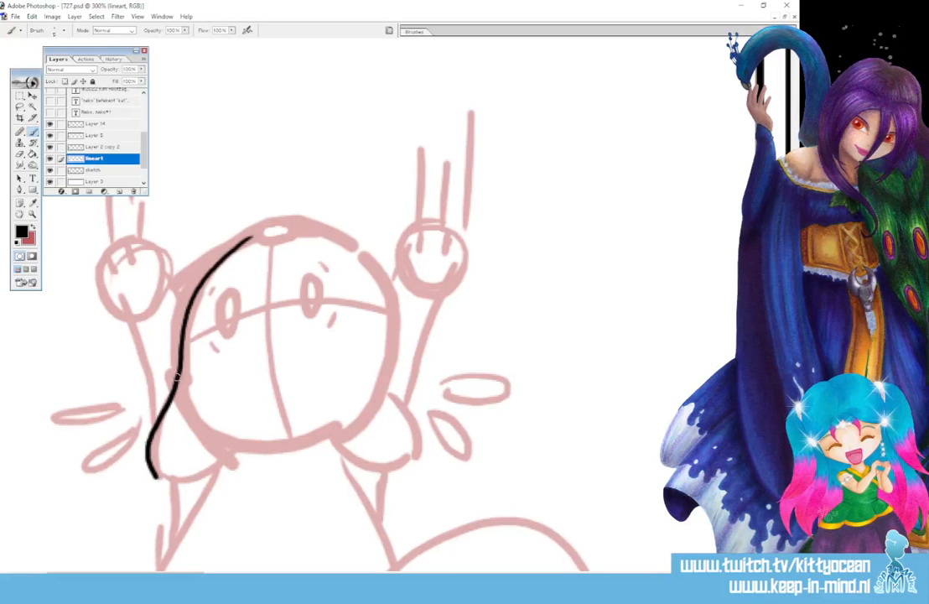
pyautogui.hotkey('ctrl', 'z')
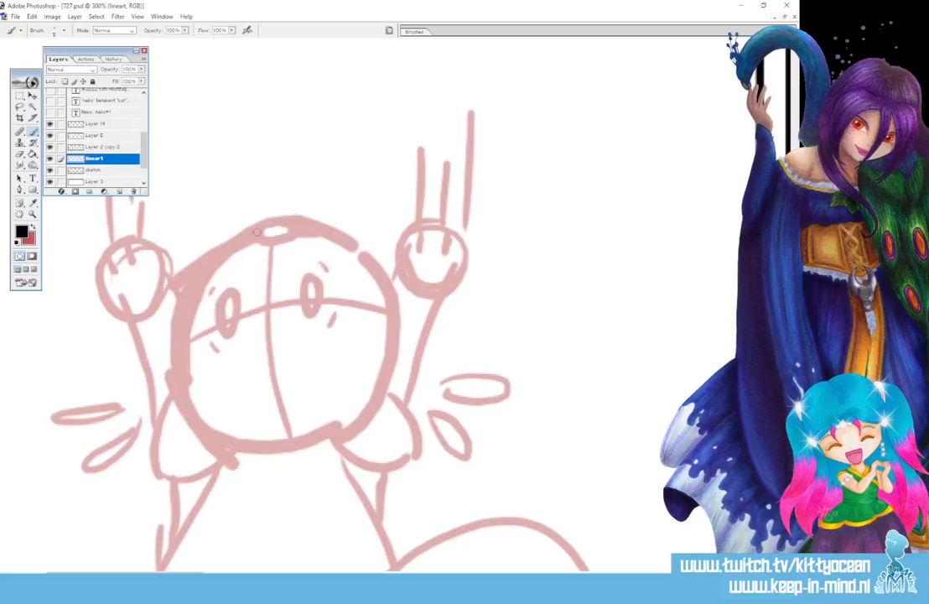
# Ink the outline of the cat's head in the first panel, plus its left ear with an inner ear line
pyautogui.moveTo(257, 232)
pyautogui.mouseDown()
pyautogui.moveTo(214, 268)
pyautogui.moveTo(177, 322)
pyautogui.moveTo(176, 368)
pyautogui.moveTo(194, 416)
pyautogui.moveTo(232, 441)
pyautogui.moveTo(271, 446)
pyautogui.moveTo(313, 440)
pyautogui.moveTo(359, 418)
pyautogui.mouseUp()
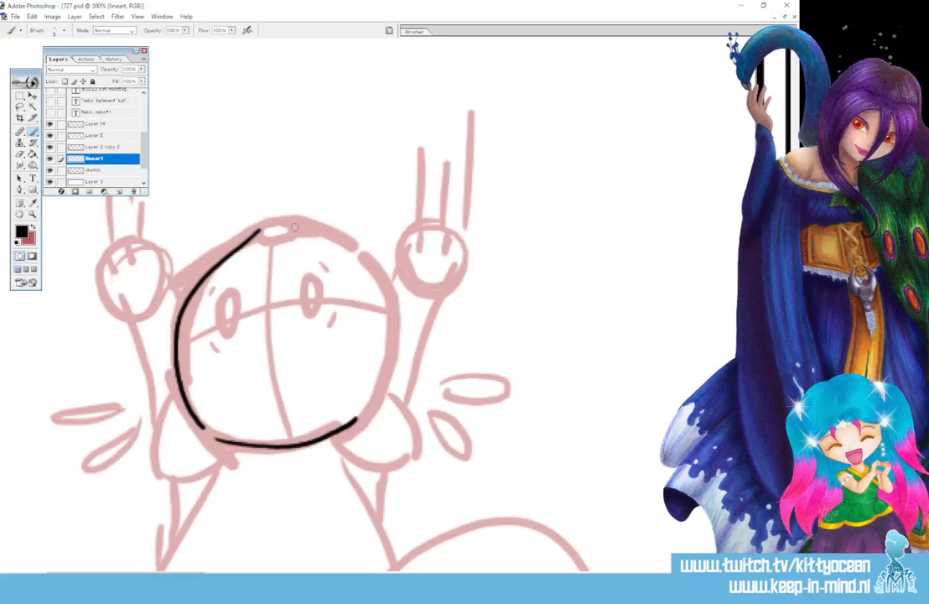
pyautogui.moveTo(295, 226)
pyautogui.mouseDown()
pyautogui.moveTo(364, 267)
pyautogui.moveTo(389, 323)
pyautogui.moveTo(382, 394)
pyautogui.moveTo(365, 416)
pyautogui.mouseUp()
pyautogui.moveTo(179, 394)
pyautogui.mouseDown()
pyautogui.moveTo(164, 470)
pyautogui.moveTo(214, 464)
pyautogui.moveTo(233, 445)
pyautogui.mouseUp()
pyautogui.moveTo(187, 417)
pyautogui.mouseDown()
pyautogui.moveTo(176, 455)
pyautogui.moveTo(210, 443)
pyautogui.mouseUp()
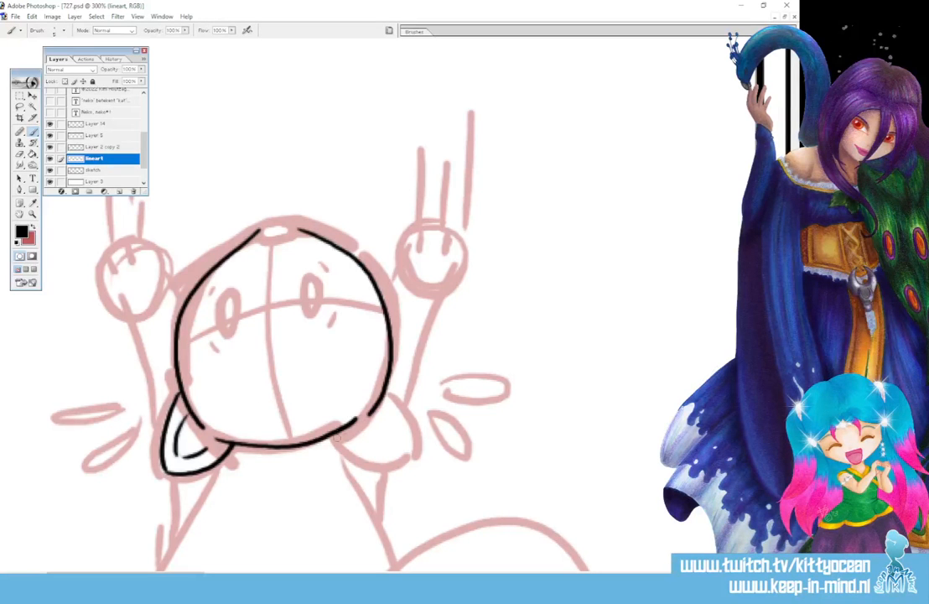
# Ink the cat's right ear and redraw its inner ear lines so they follow the ear's outer edge
pyautogui.moveTo(337, 437); pyautogui.dragTo(392, 475)
pyautogui.moveTo(386, 398); pyautogui.dragTo(398, 469)
pyautogui.moveTo(358, 437); pyautogui.dragTo(388, 452)
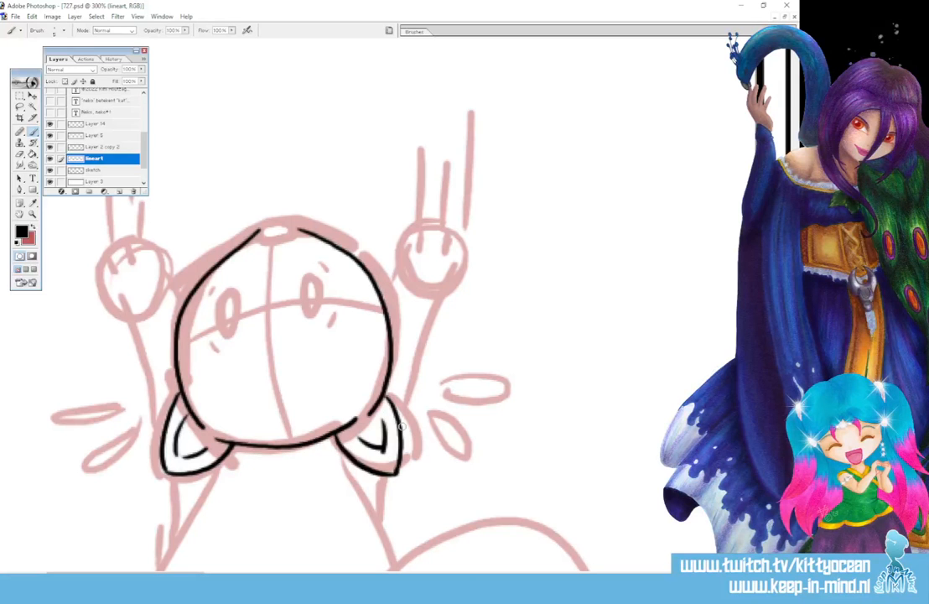
pyautogui.hotkey('ctrl', 'z')
pyautogui.moveTo(348, 436); pyautogui.dragTo(381, 458)
pyautogui.moveTo(385, 414); pyautogui.dragTo(387, 456)
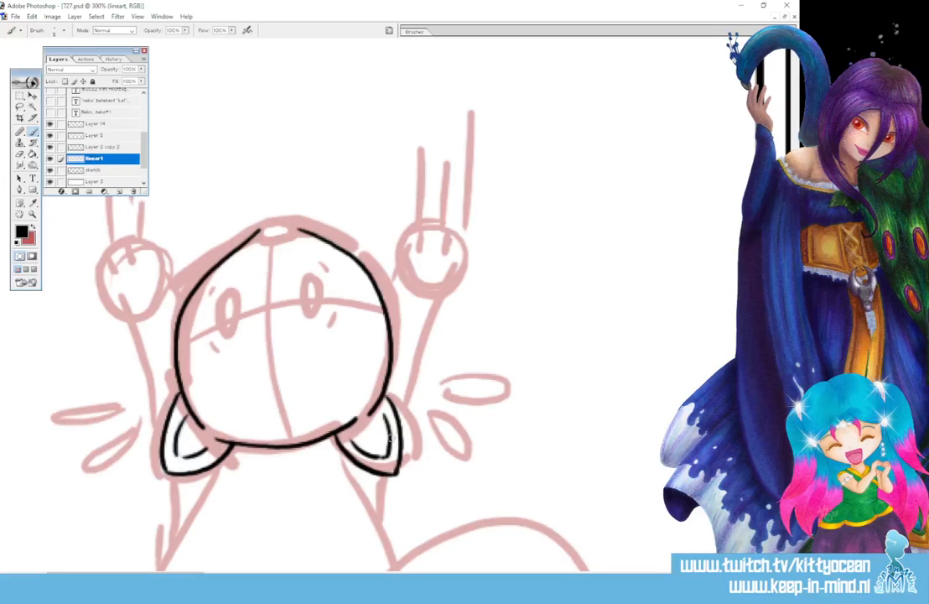
# Ink the cat's two oval eyes with short curved marks around them, and the small oval nose atop the head
pyautogui.moveTo(229, 290); pyautogui.dragTo(227, 294)
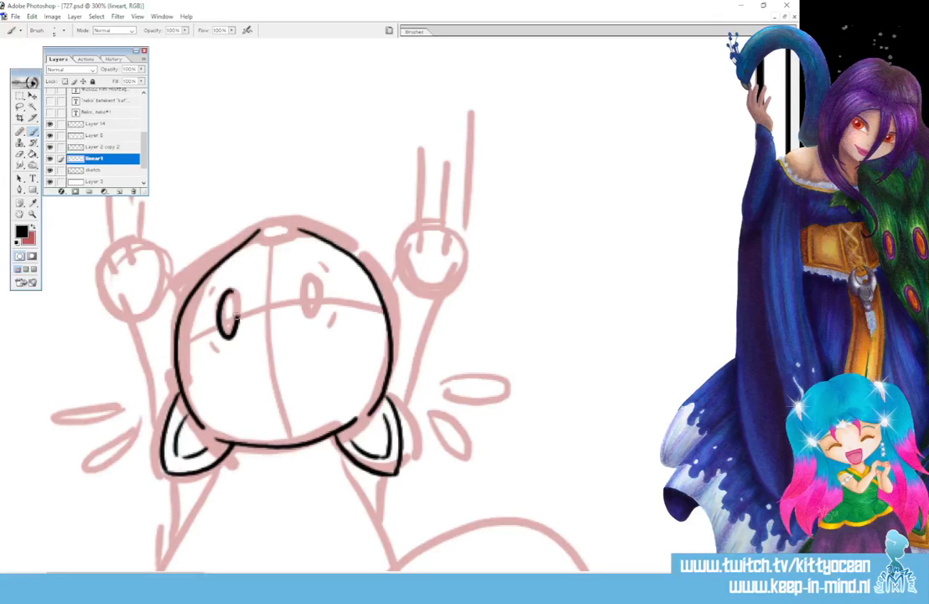
pyautogui.moveTo(307, 278)
pyautogui.mouseDown()
pyautogui.moveTo(307, 315)
pyautogui.moveTo(312, 280)
pyautogui.mouseUp()
pyautogui.moveTo(217, 287); pyautogui.dragTo(213, 308)
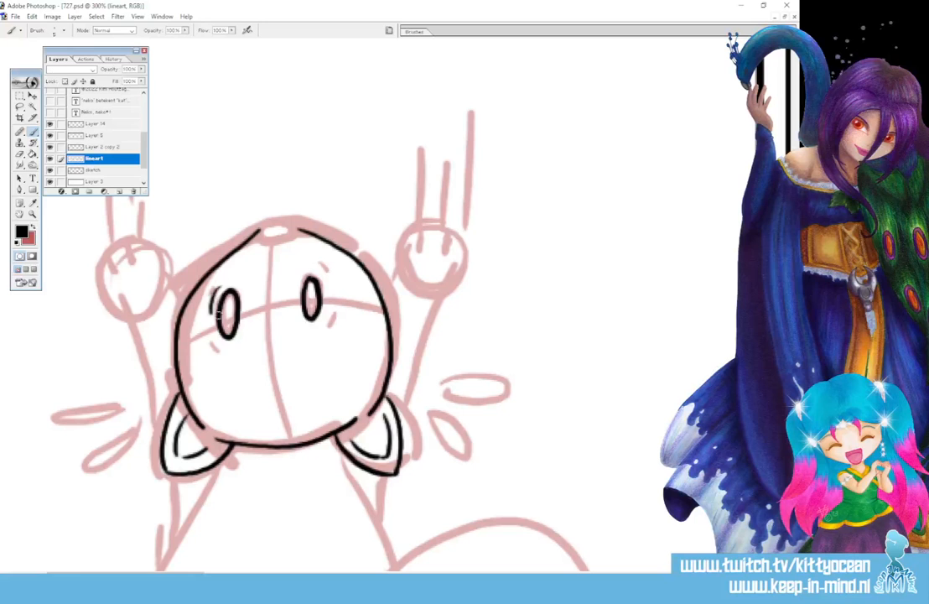
pyautogui.moveTo(321, 269); pyautogui.dragTo(330, 291)
pyautogui.moveTo(207, 329); pyautogui.dragTo(227, 343)
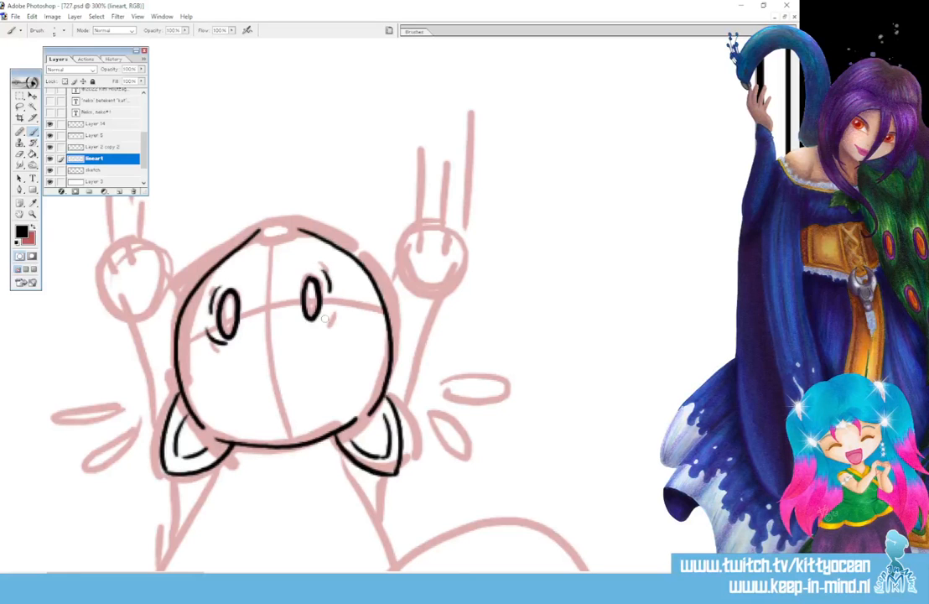
pyautogui.moveTo(336, 308); pyautogui.dragTo(327, 324)
pyautogui.moveTo(299, 229)
pyautogui.mouseDown()
pyautogui.moveTo(261, 228)
pyautogui.moveTo(298, 235)
pyautogui.mouseUp()
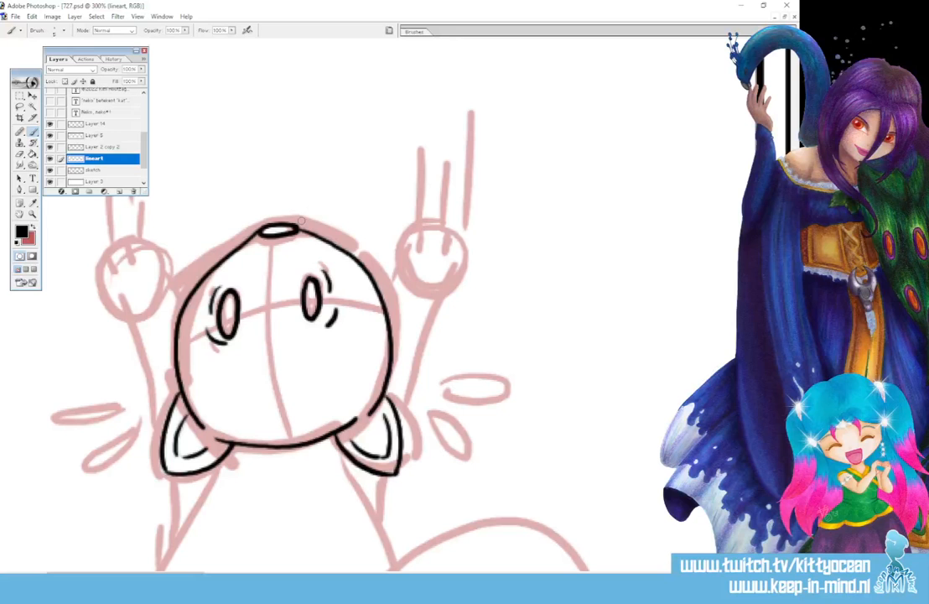
# Ink the cat's raised arms and paws on both sides of the head, plus the body lines below the ears
pyautogui.moveTo(168, 475); pyautogui.dragTo(176, 537)
pyautogui.moveTo(155, 387)
pyautogui.mouseDown()
pyautogui.moveTo(124, 304)
pyautogui.moveTo(96, 267)
pyautogui.moveTo(104, 248)
pyautogui.moveTo(139, 239)
pyautogui.moveTo(165, 261)
pyautogui.moveTo(183, 308)
pyautogui.mouseUp()
pyautogui.moveTo(383, 528); pyautogui.dragTo(391, 477)
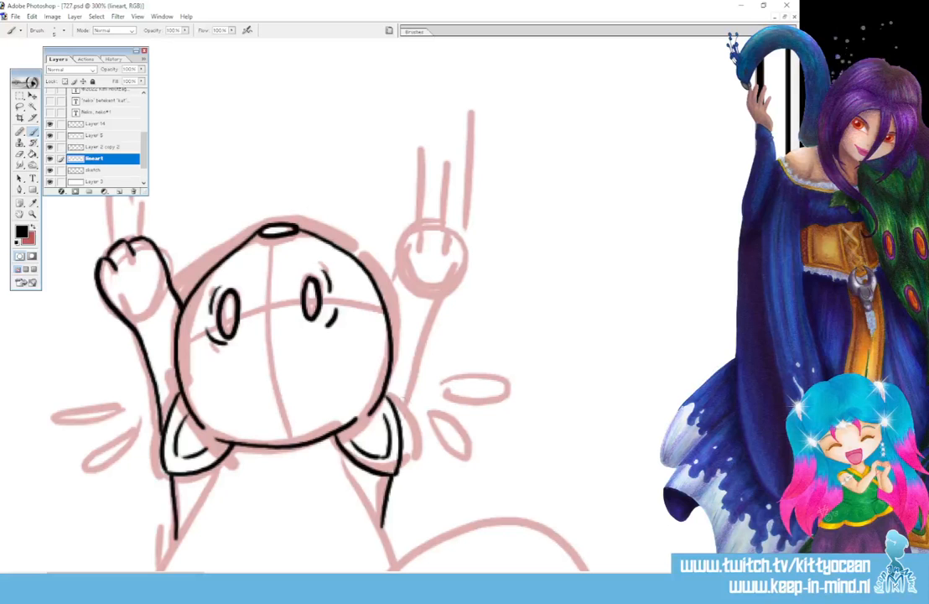
pyautogui.moveTo(404, 408); pyautogui.dragTo(449, 290)
pyautogui.moveTo(384, 299)
pyautogui.mouseDown()
pyautogui.moveTo(421, 232)
pyautogui.moveTo(421, 248)
pyautogui.mouseUp()
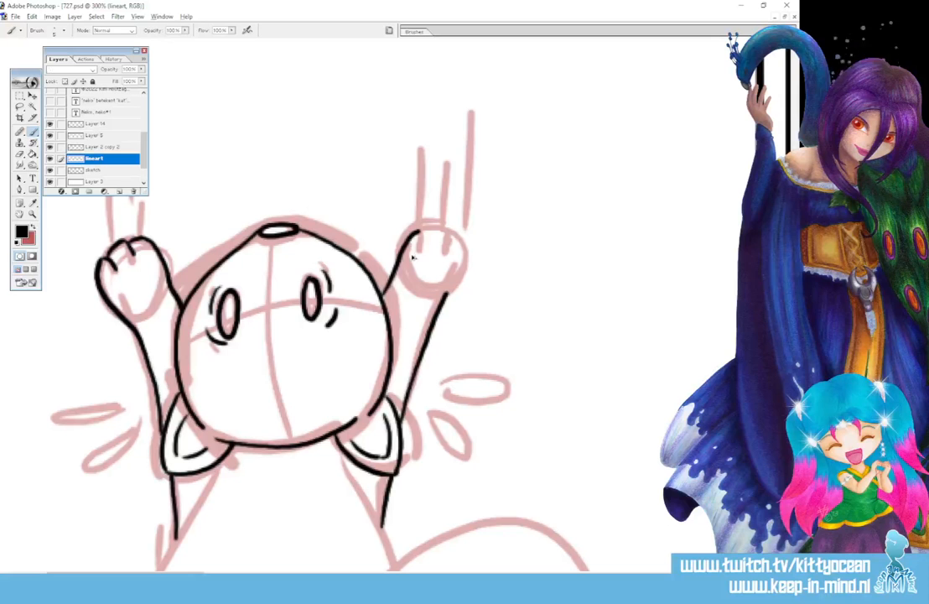
pyautogui.hotkey('ctrl', 'alt', 'z')
pyautogui.hotkey('ctrl', 'alt', 'z')
pyautogui.moveTo(391, 277)
pyautogui.mouseDown()
pyautogui.moveTo(398, 238)
pyautogui.moveTo(415, 222)
pyautogui.moveTo(418, 238)
pyautogui.moveTo(436, 218)
pyautogui.moveTo(450, 228)
pyautogui.moveTo(460, 277)
pyautogui.mouseUp()
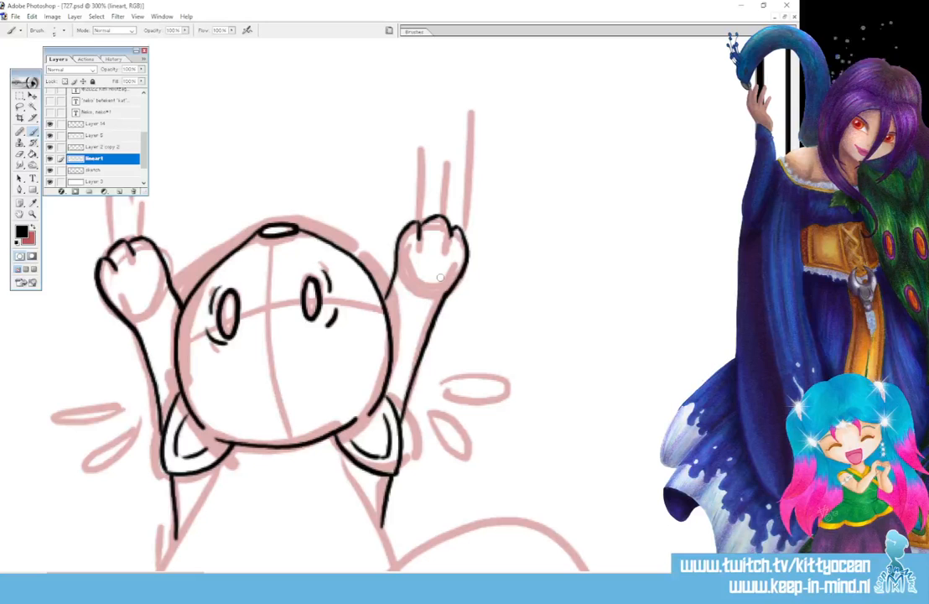
# Add small pointed claws to the toes of both raised paws
pyautogui.moveTo(98, 259)
pyautogui.mouseDown()
pyautogui.moveTo(104, 245)
pyautogui.moveTo(140, 231)
pyautogui.mouseUp()
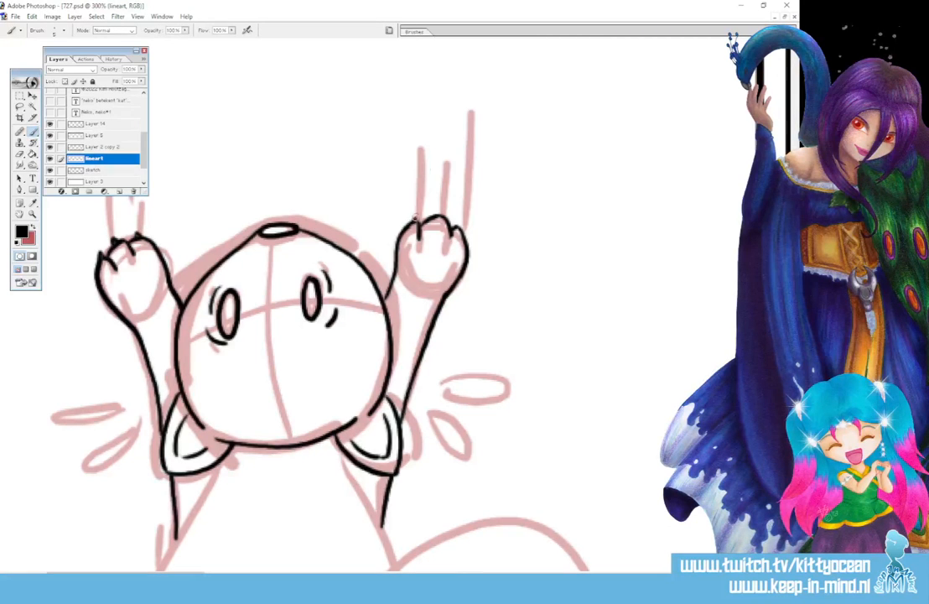
pyautogui.moveTo(452, 220); pyautogui.dragTo(464, 236)
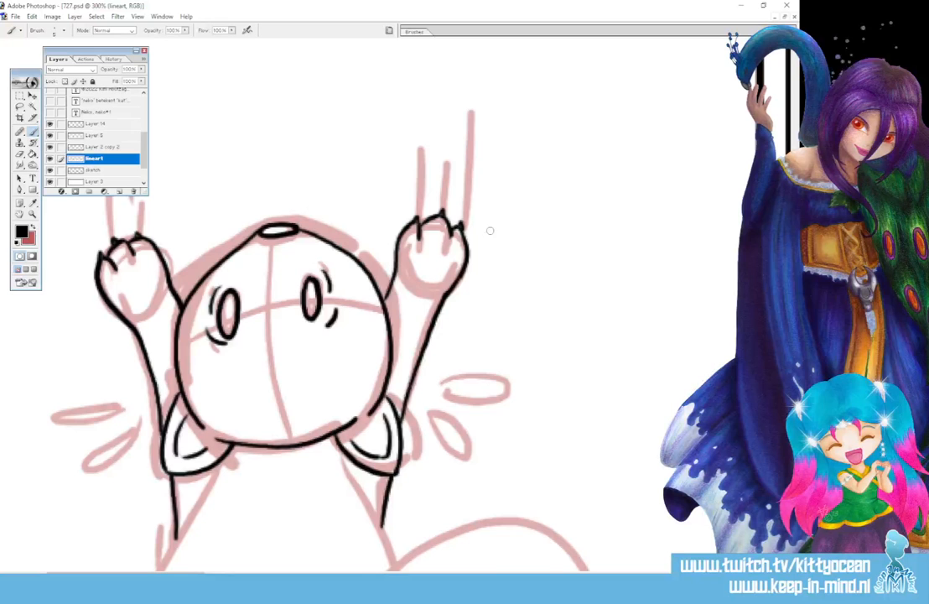
pyautogui.scroll(3, 276, 335)
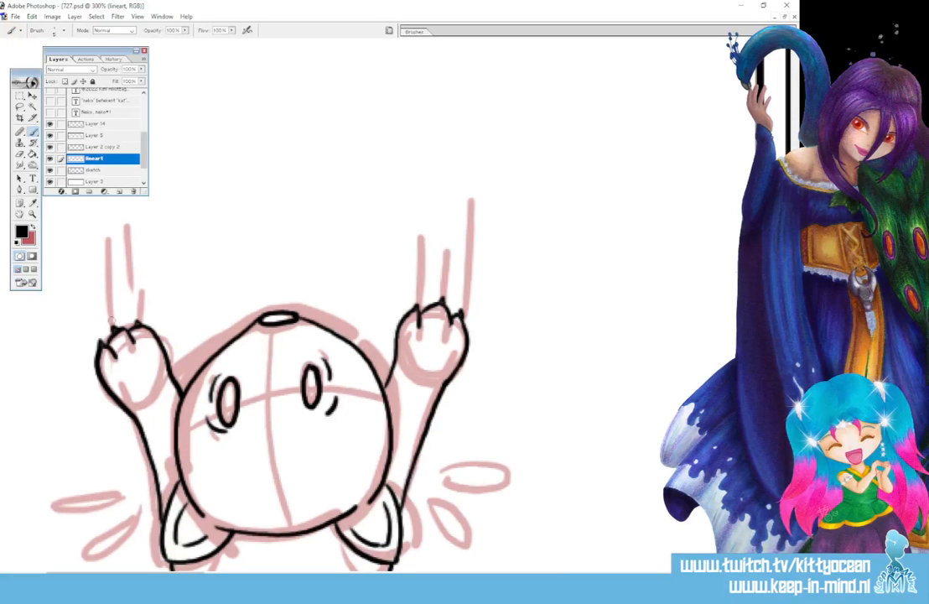
# Ink three vertical motion lines above each of the cat's raised paws
pyautogui.moveTo(113, 324)
pyautogui.mouseDown()
pyautogui.moveTo(105, 223)
pyautogui.moveTo(136, 308)
pyautogui.moveTo(133, 259)
pyautogui.moveTo(94, 309)
pyautogui.moveTo(110, 274)
pyautogui.moveTo(93, 298)
pyautogui.moveTo(90, 240)
pyautogui.mouseUp()
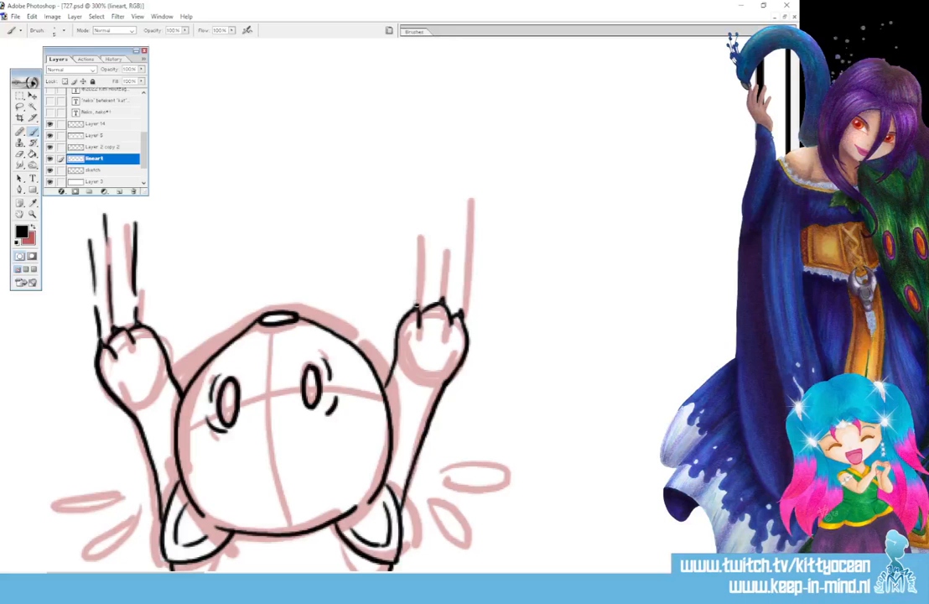
pyautogui.moveTo(417, 307); pyautogui.dragTo(417, 220)
pyautogui.moveTo(443, 295); pyautogui.dragTo(447, 191)
pyautogui.moveTo(464, 309); pyautogui.dragTo(469, 185)
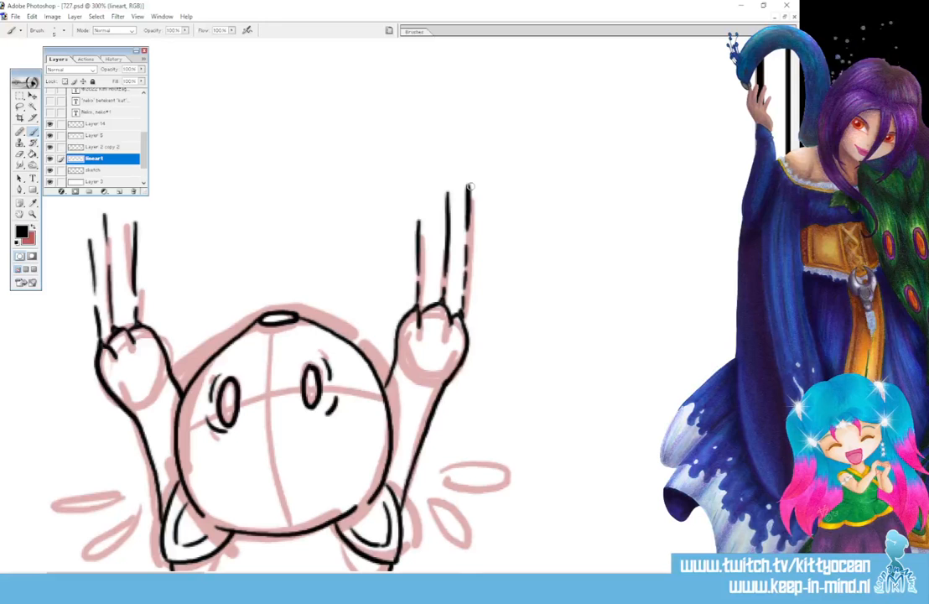
# Ink slanted motion lines of varying length above the cat's head, between the two raised paws
pyautogui.moveTo(273, 229); pyautogui.dragTo(403, 117)
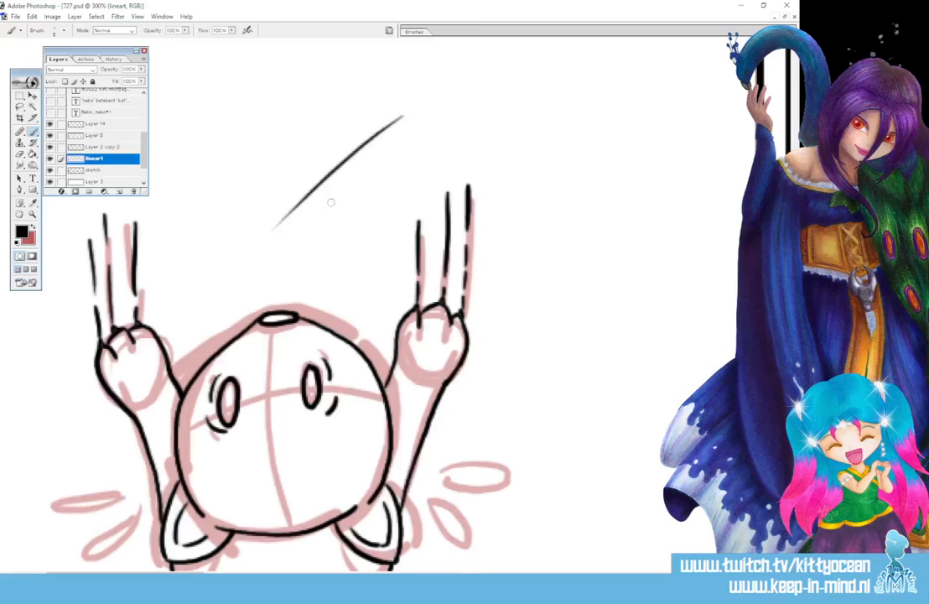
pyautogui.moveTo(325, 225); pyautogui.dragTo(390, 169)
pyautogui.moveTo(346, 252); pyautogui.dragTo(372, 295)
pyautogui.moveTo(369, 246); pyautogui.dragTo(395, 290)
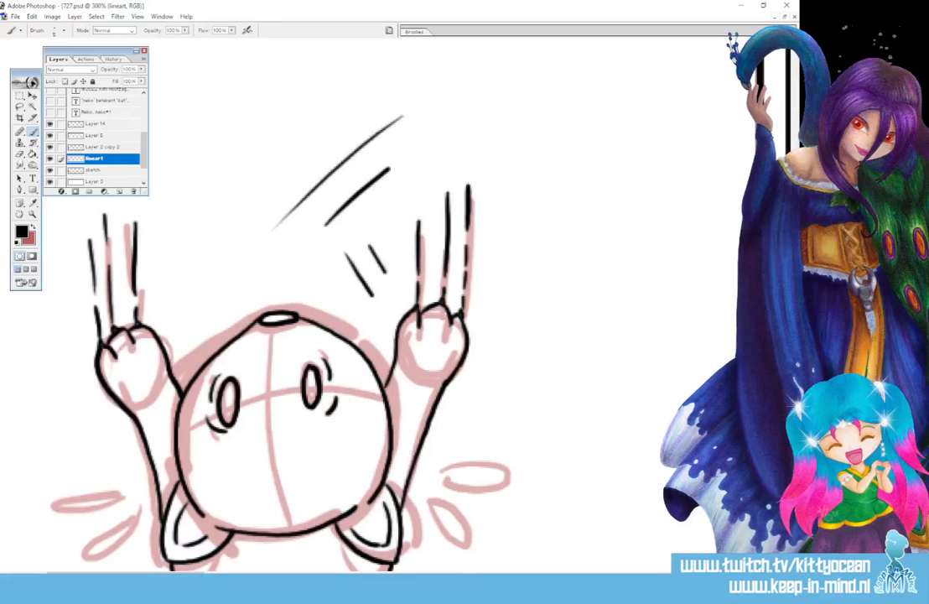
pyautogui.moveTo(168, 295); pyautogui.dragTo(212, 224)
pyautogui.moveTo(240, 258)
pyautogui.mouseDown()
pyautogui.moveTo(268, 183)
pyautogui.moveTo(213, 127)
pyautogui.mouseUp()
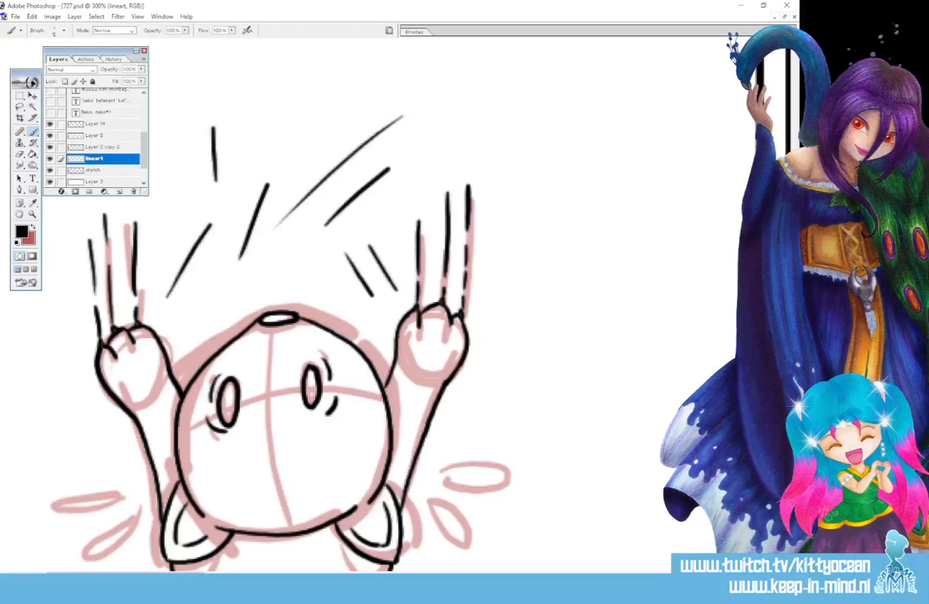
# Ink two teardrop-shaped splash marks on each side of the cat's ears
pyautogui.scroll(-4, 277, 310)
pyautogui.moveTo(121, 347)
pyautogui.mouseDown()
pyautogui.moveTo(59, 355)
pyautogui.moveTo(124, 346)
pyautogui.moveTo(96, 390)
pyautogui.moveTo(141, 365)
pyautogui.mouseUp()
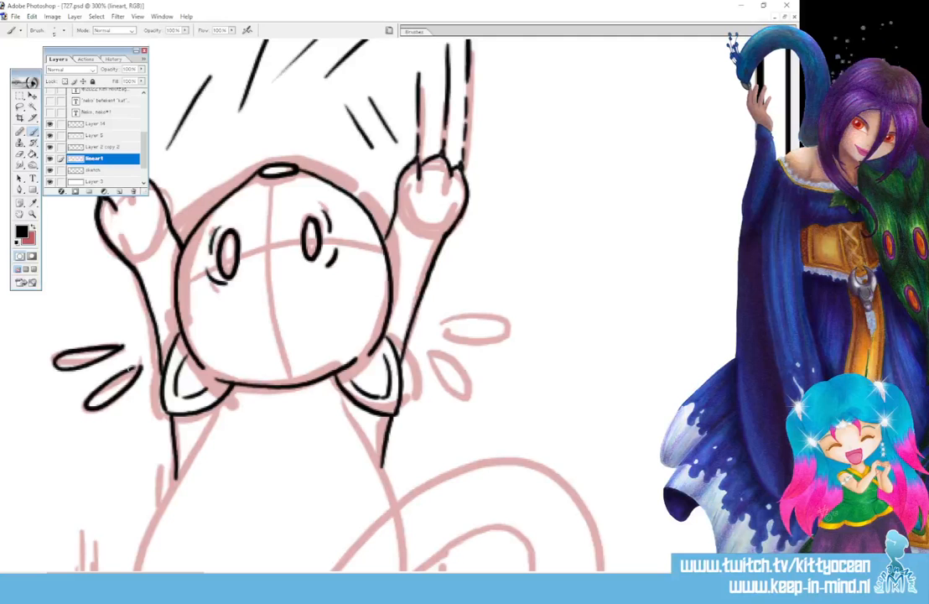
pyautogui.moveTo(468, 318)
pyautogui.mouseDown()
pyautogui.moveTo(446, 329)
pyautogui.moveTo(503, 318)
pyautogui.mouseUp()
pyautogui.moveTo(435, 351)
pyautogui.mouseDown()
pyautogui.moveTo(455, 355)
pyautogui.moveTo(488, 387)
pyautogui.moveTo(466, 394)
pyautogui.moveTo(444, 361)
pyautogui.mouseUp()
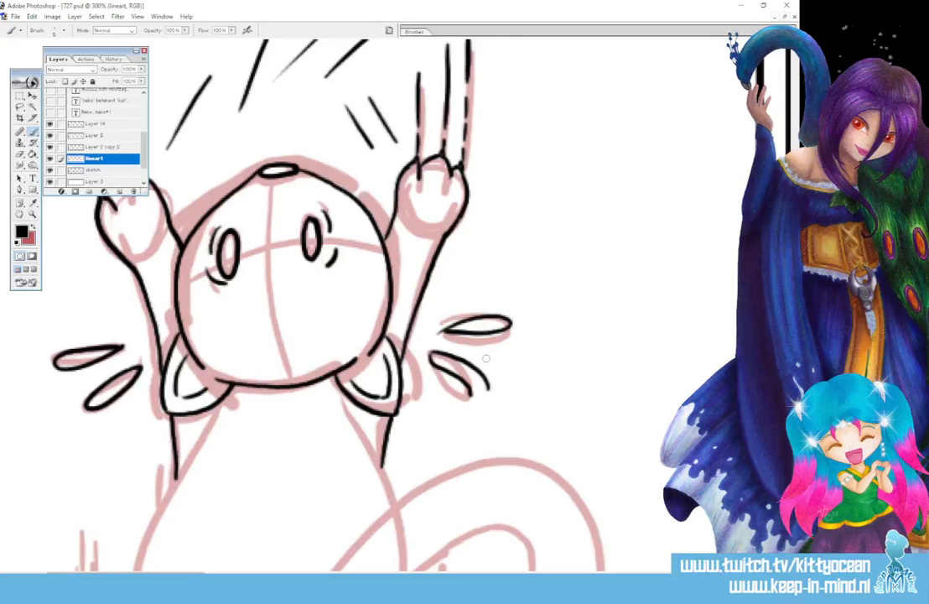
pyautogui.hotkey('ctrl', 'z')
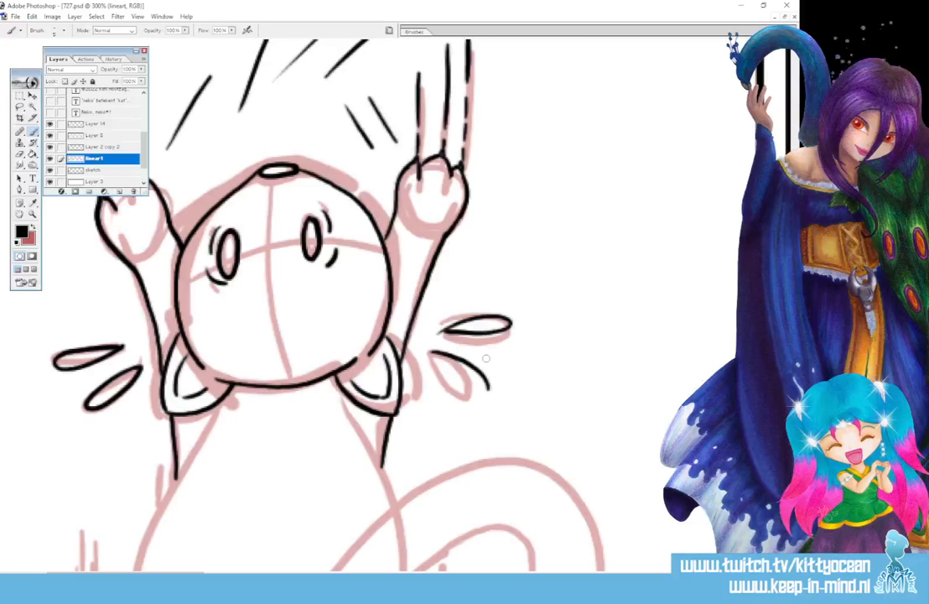
pyautogui.moveTo(433, 353)
pyautogui.mouseDown()
pyautogui.moveTo(466, 394)
pyautogui.moveTo(487, 387)
pyautogui.mouseUp()
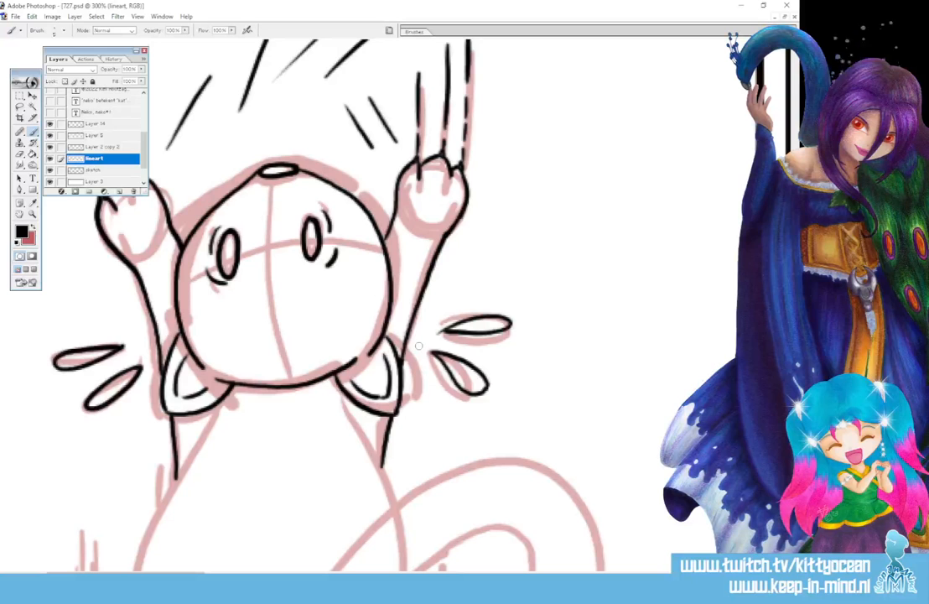
# Ink both sides of the cat's body below the ears and its long curved tail crossing the lower body
pyautogui.scroll(-5, 418, 345)
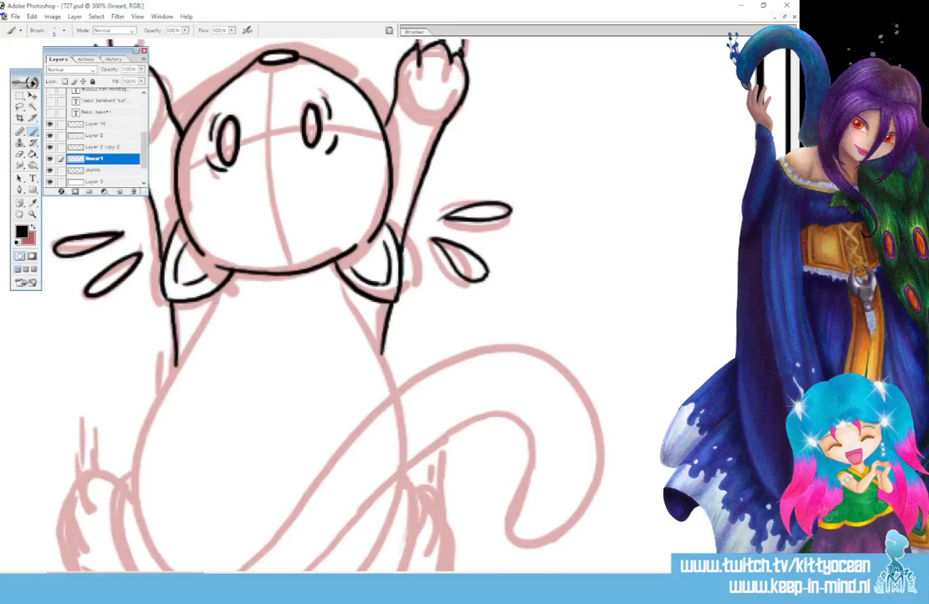
pyautogui.moveTo(177, 354); pyautogui.dragTo(134, 536)
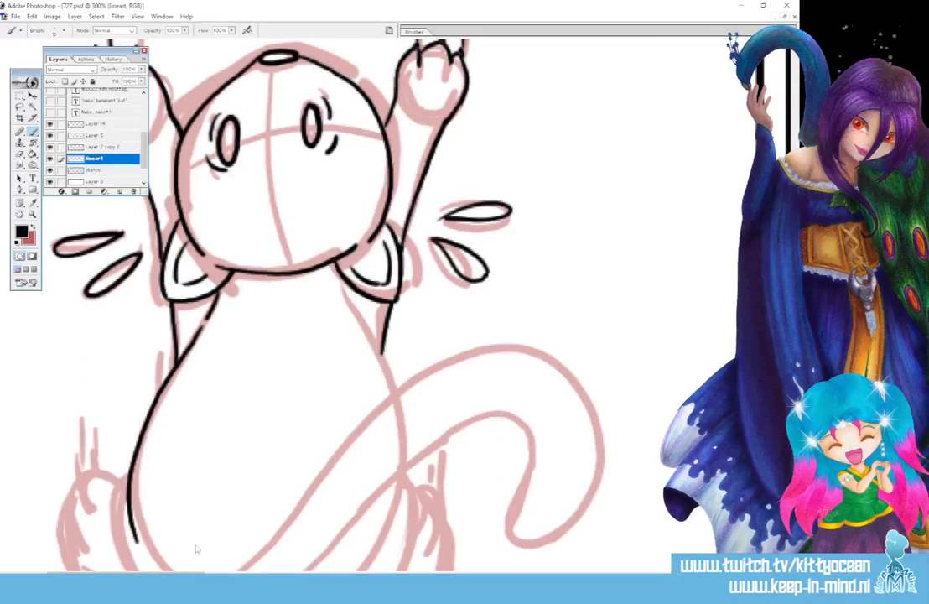
pyautogui.moveTo(349, 288); pyautogui.dragTo(394, 383)
pyautogui.scroll(-3, 335, 293)
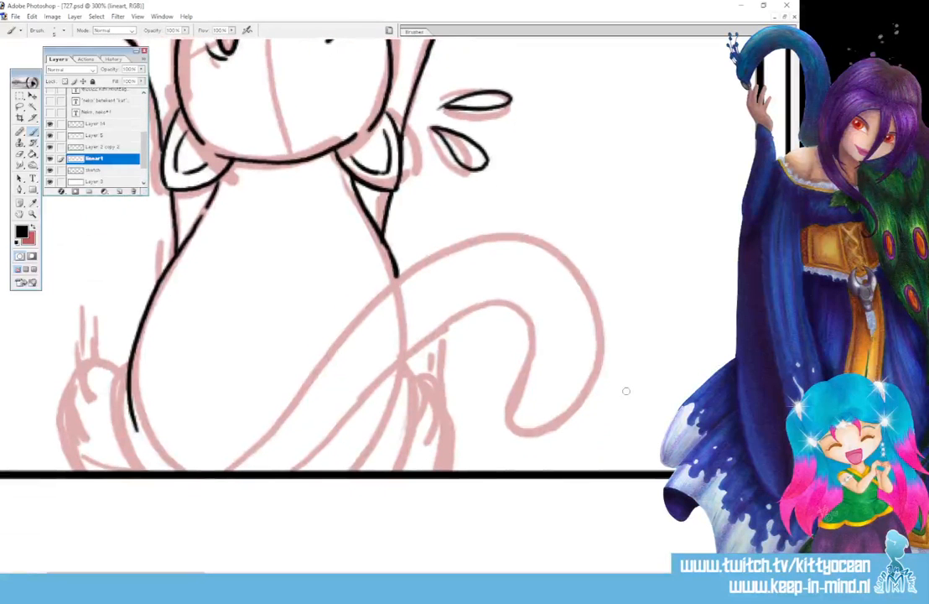
pyautogui.moveTo(220, 470)
pyautogui.mouseDown()
pyautogui.moveTo(406, 268)
pyautogui.moveTo(522, 237)
pyautogui.moveTo(600, 303)
pyautogui.moveTo(553, 408)
pyautogui.moveTo(533, 322)
pyautogui.moveTo(472, 307)
pyautogui.moveTo(335, 361)
pyautogui.moveTo(297, 471)
pyautogui.mouseUp()
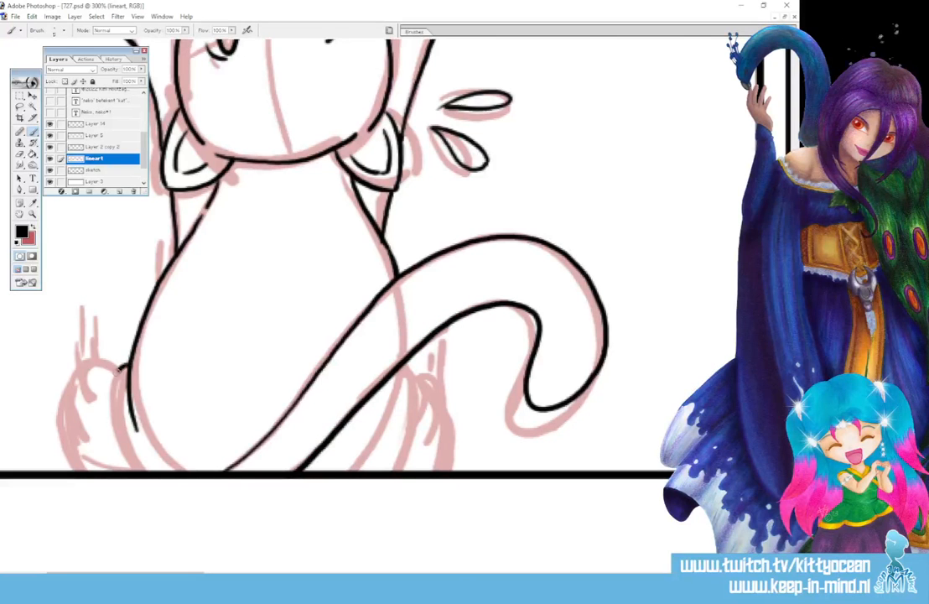
# Ink the cat's hind legs and paws on both sides of the body, with toe lines and small claws
pyautogui.moveTo(129, 366); pyautogui.dragTo(126, 468)
pyautogui.moveTo(405, 363)
pyautogui.mouseDown()
pyautogui.moveTo(384, 431)
pyautogui.moveTo(415, 431)
pyautogui.moveTo(399, 471)
pyautogui.mouseUp()
pyautogui.moveTo(118, 371)
pyautogui.mouseDown()
pyautogui.moveTo(71, 420)
pyautogui.moveTo(87, 470)
pyautogui.mouseUp()
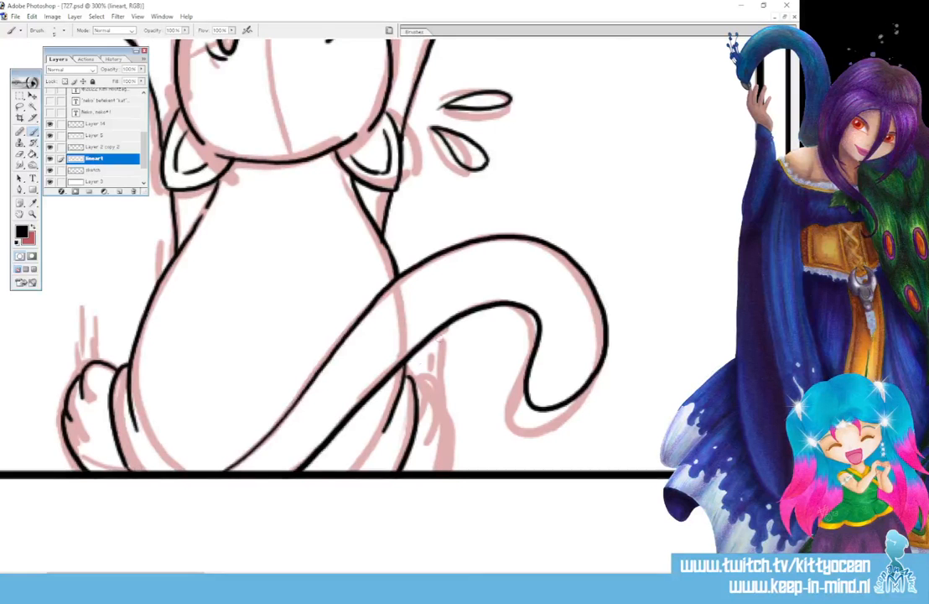
pyautogui.moveTo(415, 387)
pyautogui.mouseDown()
pyautogui.moveTo(447, 416)
pyautogui.moveTo(453, 470)
pyautogui.mouseUp()
pyautogui.moveTo(433, 406)
pyautogui.mouseDown()
pyautogui.moveTo(431, 426)
pyautogui.moveTo(445, 437)
pyautogui.mouseUp()
pyautogui.moveTo(429, 384); pyautogui.dragTo(453, 423)
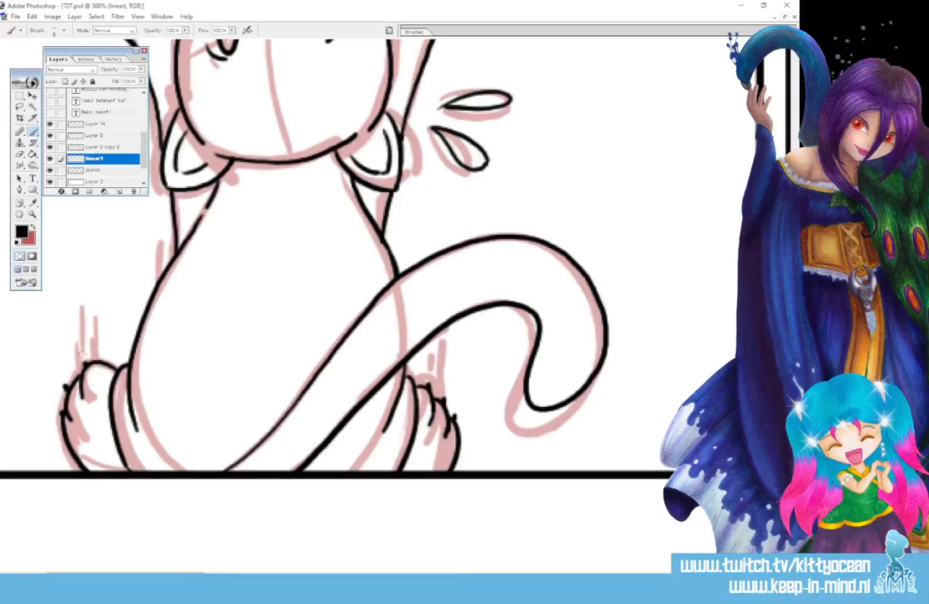
# Ink three upright motion lines above each of the cat's hind paws
pyautogui.moveTo(82, 352); pyautogui.dragTo(81, 277)
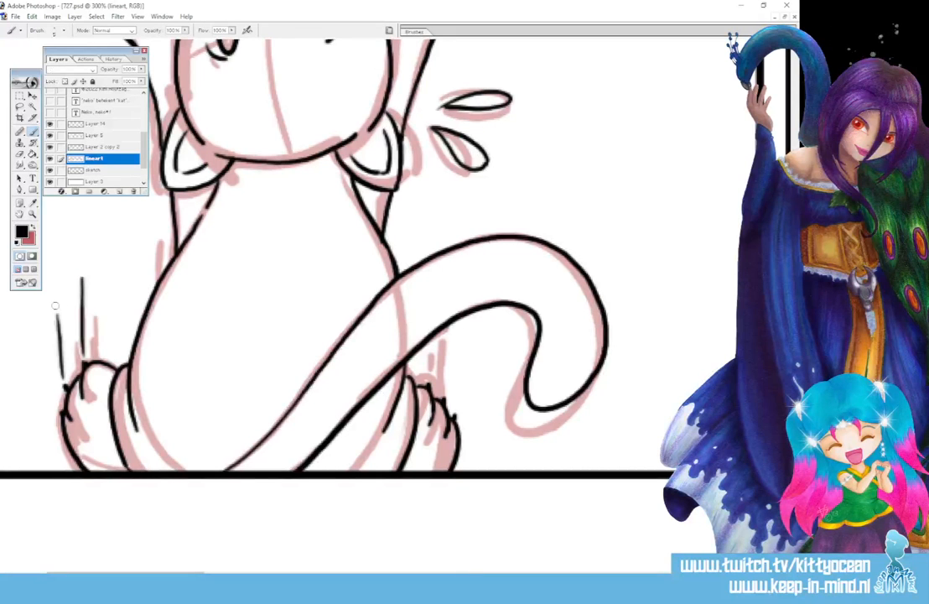
pyautogui.moveTo(60, 378); pyautogui.dragTo(56, 270)
pyautogui.moveTo(51, 406); pyautogui.dragTo(44, 312)
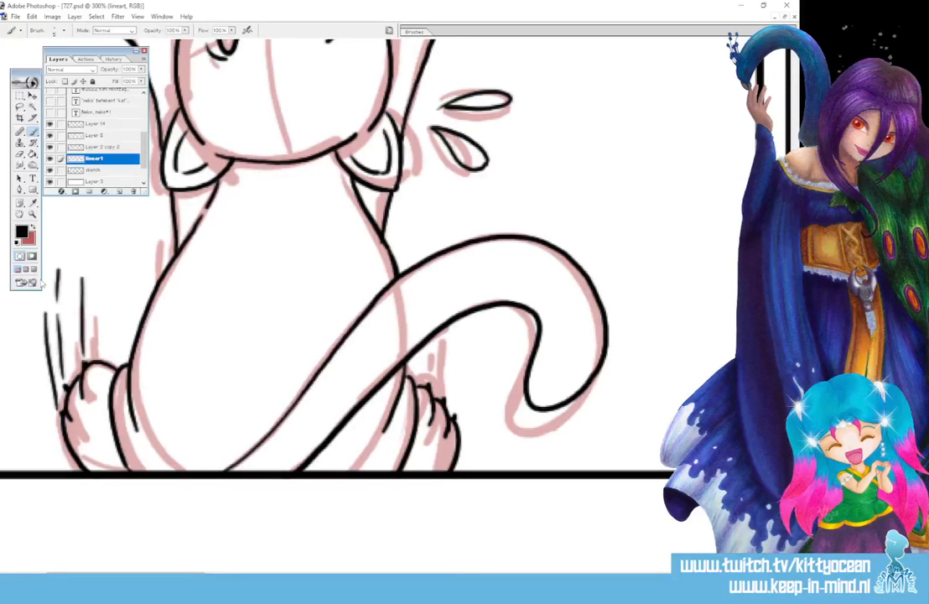
pyautogui.moveTo(426, 381); pyautogui.dragTo(430, 346)
pyautogui.moveTo(442, 400); pyautogui.dragTo(444, 352)
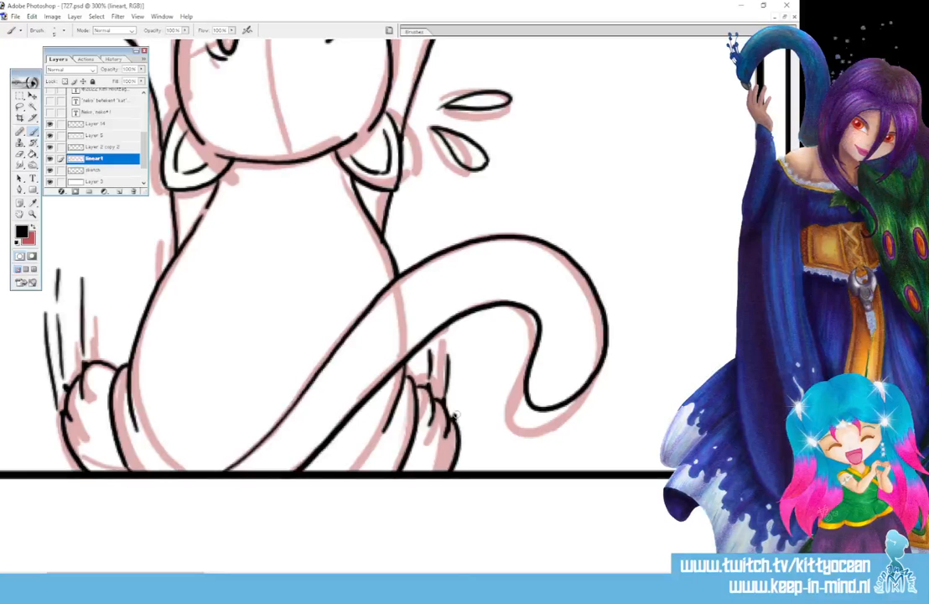
pyautogui.moveTo(462, 416); pyautogui.dragTo(463, 361)
# Ink pairs of slanted motion lines above the curved tail and beside the opposite side of the cat's body
pyautogui.moveTo(420, 240); pyautogui.dragTo(553, 135)
pyautogui.moveTo(499, 203); pyautogui.dragTo(579, 147)
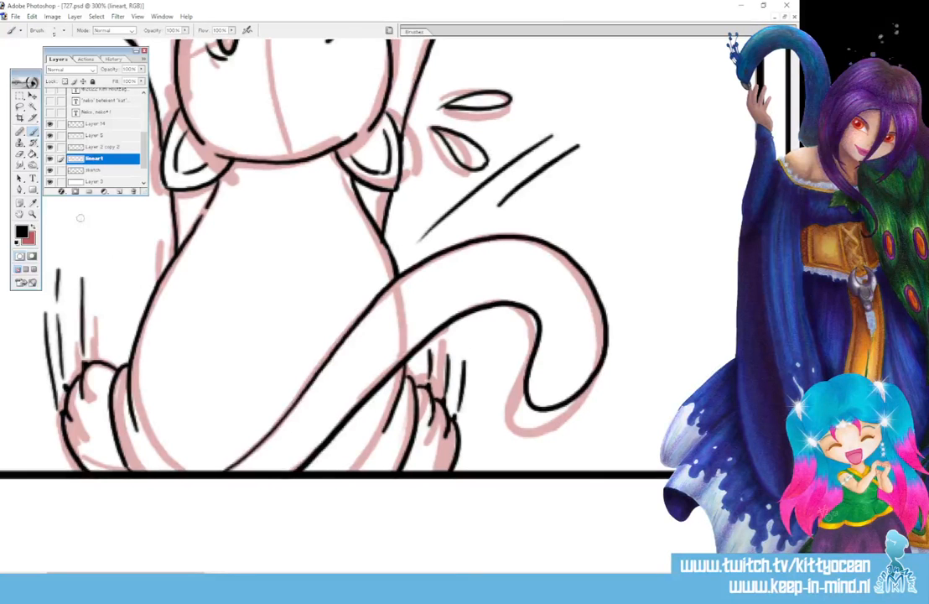
pyautogui.moveTo(81, 218)
pyautogui.mouseDown()
pyautogui.moveTo(130, 287)
pyautogui.moveTo(151, 277)
pyautogui.mouseUp()
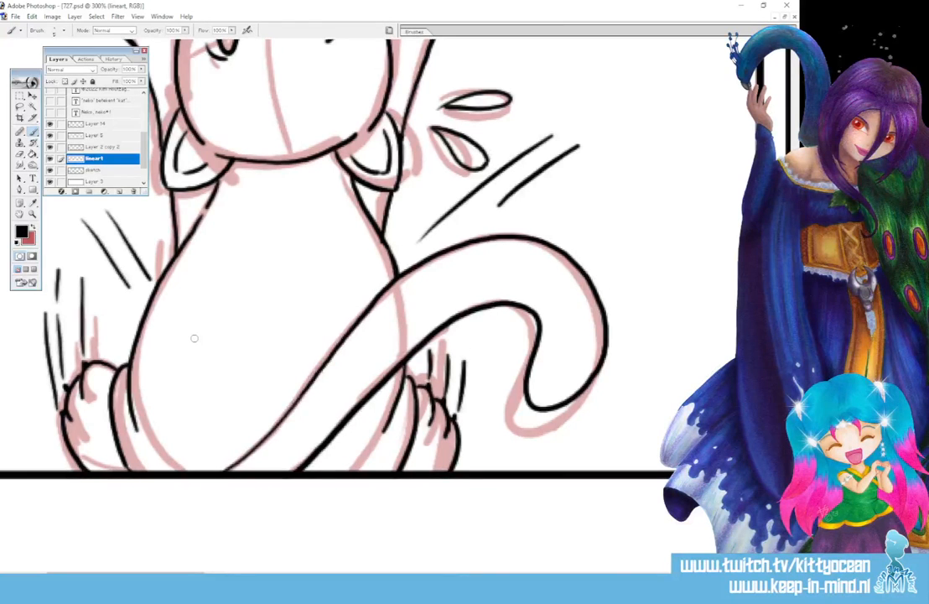
# Ink the face of the left figure in the panel beside the cat: profile, eye, eyebrow and open mouth
pyautogui.hotkey('ctrl', 'alt', '0')
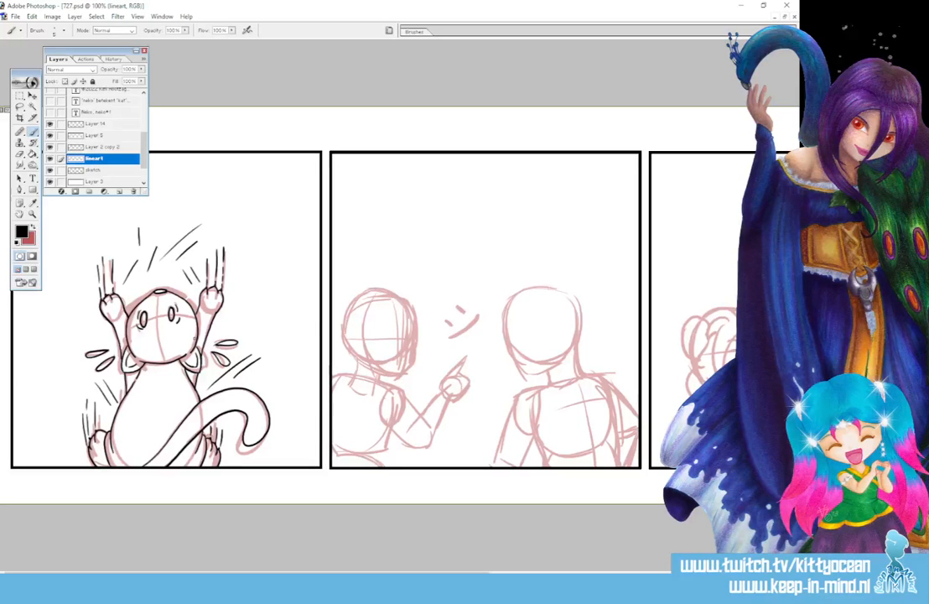
pyautogui.hotkey('ctrl', '+')
pyautogui.hotkey('ctrl', '+')
pyautogui.hotkey('ctrl', '+')
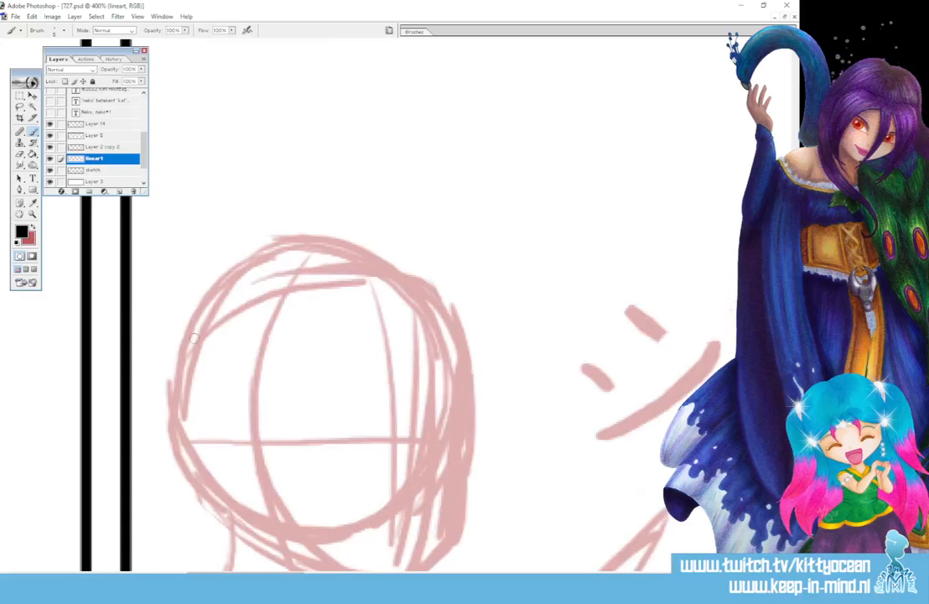
pyautogui.scroll(-5, 390, 201)
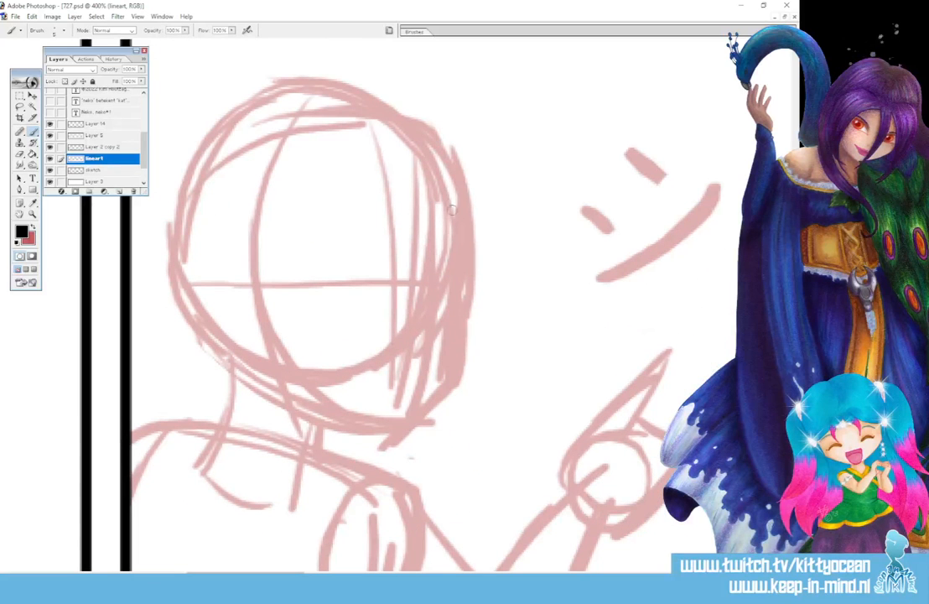
pyautogui.moveTo(452, 200)
pyautogui.mouseDown()
pyautogui.moveTo(451, 280)
pyautogui.moveTo(471, 327)
pyautogui.moveTo(387, 421)
pyautogui.mouseUp()
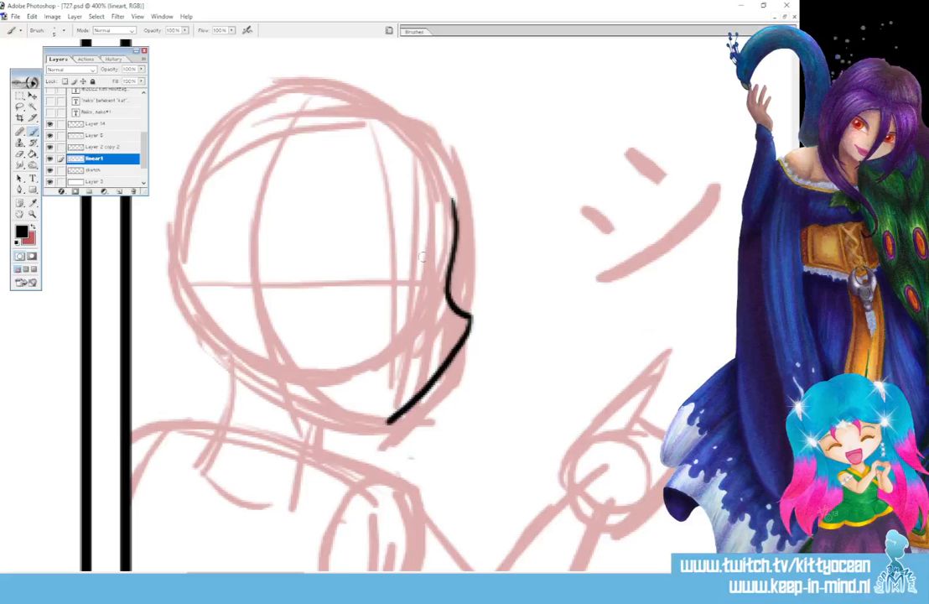
pyautogui.moveTo(426, 267)
pyautogui.mouseDown()
pyautogui.moveTo(431, 261)
pyautogui.moveTo(425, 289)
pyautogui.mouseUp()
pyautogui.moveTo(400, 249); pyautogui.dragTo(427, 231)
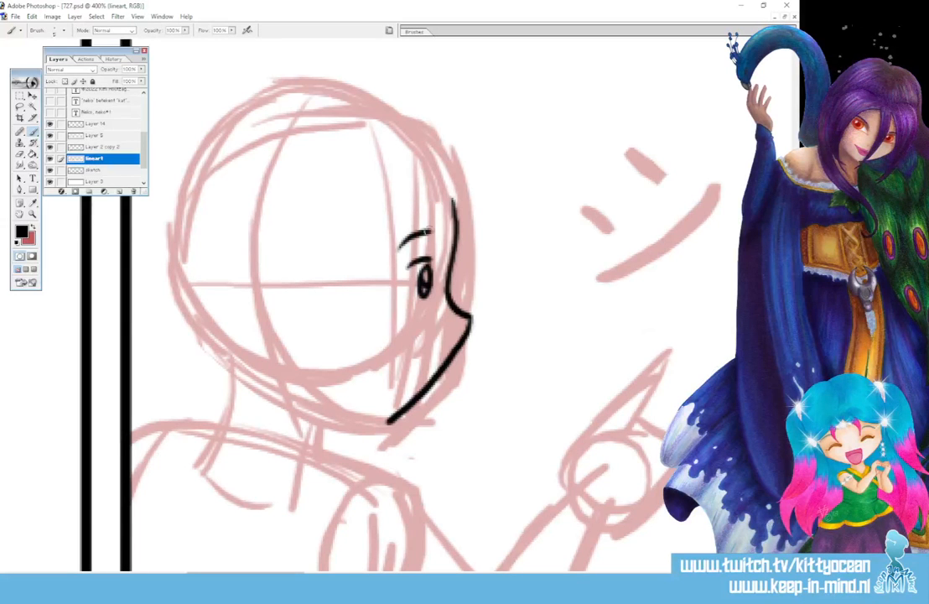
pyautogui.moveTo(424, 351)
pyautogui.mouseDown()
pyautogui.moveTo(382, 354)
pyautogui.moveTo(391, 405)
pyautogui.moveTo(411, 379)
pyautogui.mouseUp()
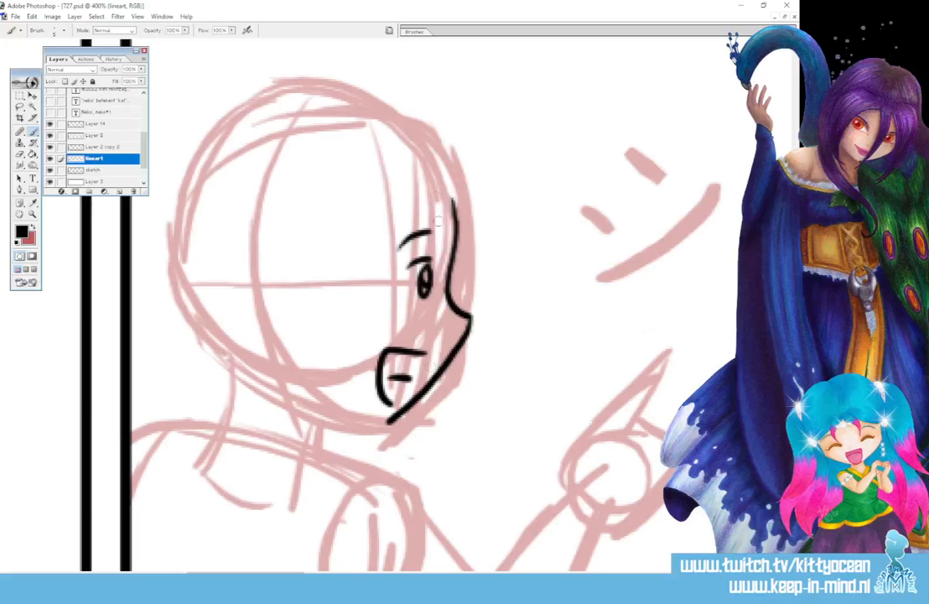
# Ink the left figure's fringe, the long strand framing the face, the rounded back tuft and the top hair outline
pyautogui.moveTo(437, 195)
pyautogui.mouseDown()
pyautogui.moveTo(459, 234)
pyautogui.moveTo(480, 194)
pyautogui.moveTo(457, 231)
pyautogui.moveTo(394, 462)
pyautogui.mouseUp()
pyautogui.moveTo(365, 183)
pyautogui.mouseDown()
pyautogui.moveTo(321, 280)
pyautogui.moveTo(407, 474)
pyautogui.moveTo(331, 161)
pyautogui.moveTo(363, 198)
pyautogui.mouseUp()
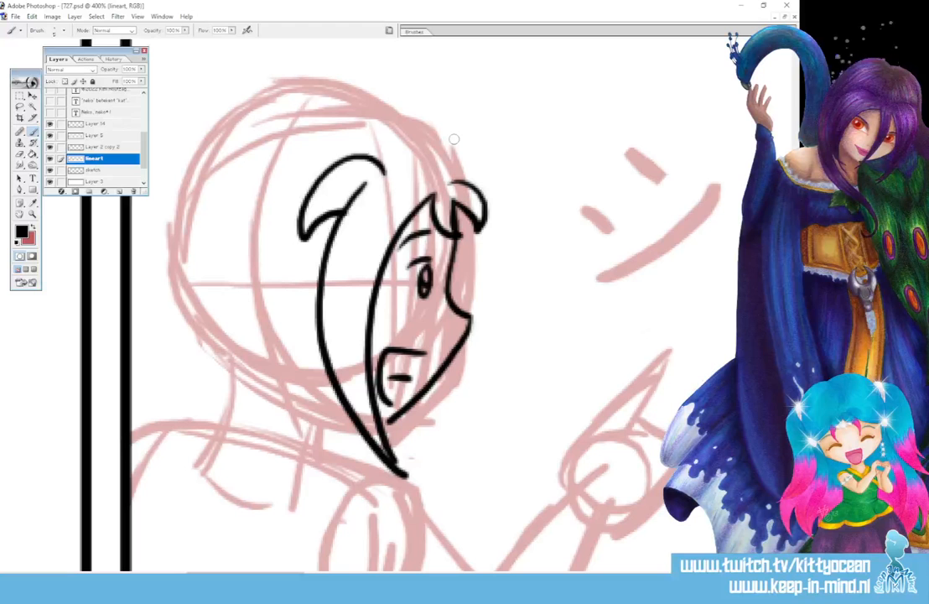
pyautogui.moveTo(192, 208)
pyautogui.mouseDown()
pyautogui.moveTo(214, 156)
pyautogui.moveTo(243, 302)
pyautogui.mouseUp()
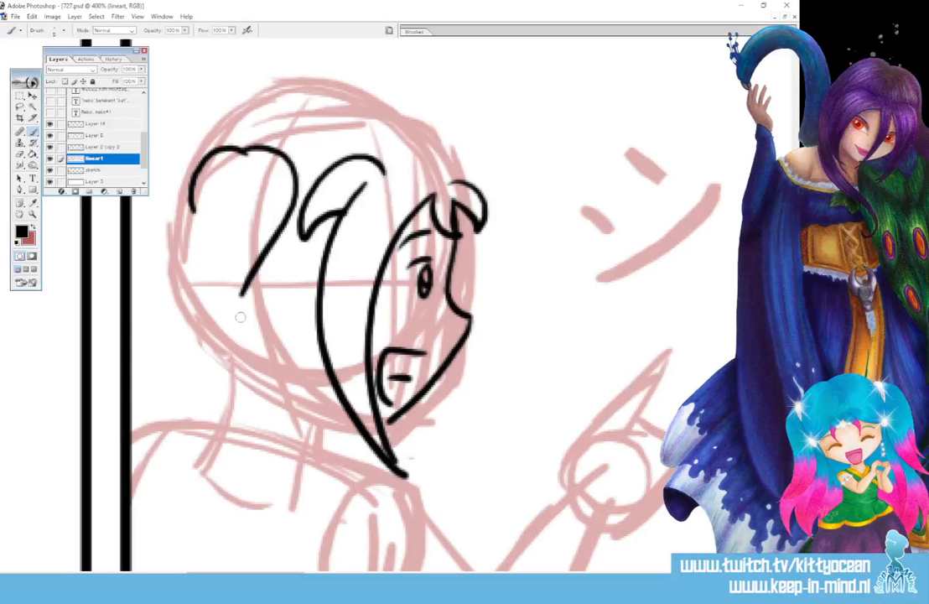
pyautogui.moveTo(235, 233); pyautogui.dragTo(245, 311)
pyautogui.moveTo(216, 181)
pyautogui.mouseDown()
pyautogui.moveTo(189, 202)
pyautogui.moveTo(250, 275)
pyautogui.mouseUp()
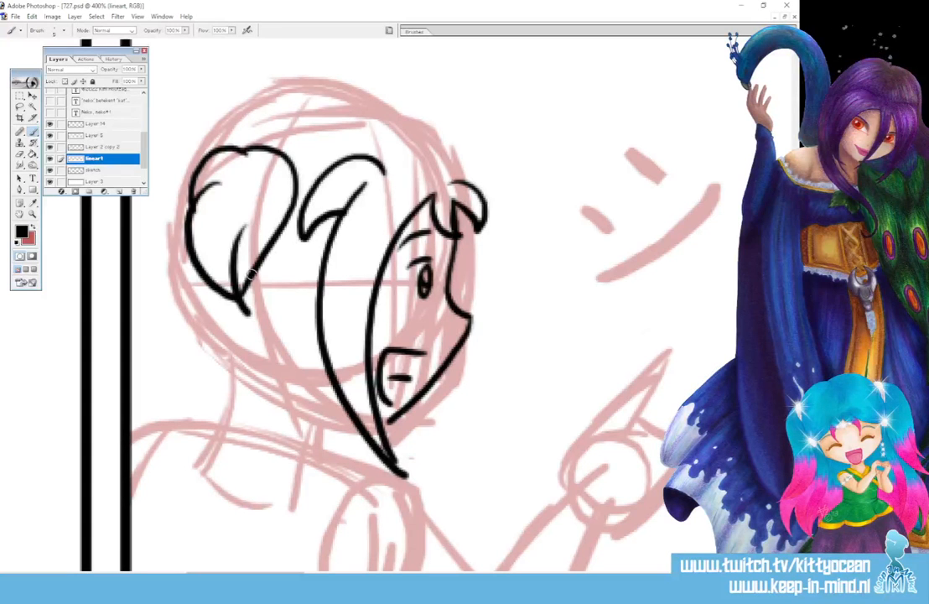
pyautogui.moveTo(446, 158)
pyautogui.mouseDown()
pyautogui.moveTo(473, 173)
pyautogui.moveTo(471, 182)
pyautogui.moveTo(438, 136)
pyautogui.moveTo(270, 112)
pyautogui.moveTo(189, 139)
pyautogui.mouseUp()
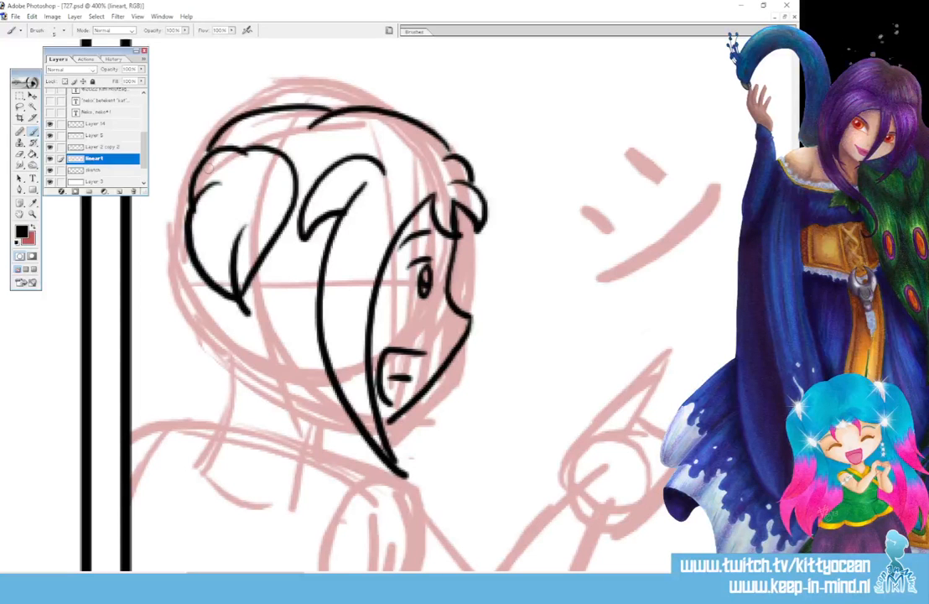
# Ink the left figure's hair strands behind the neck and the long hair falling over the shoulder
pyautogui.moveTo(318, 328); pyautogui.dragTo(230, 457)
pyautogui.moveTo(273, 388); pyautogui.dragTo(214, 464)
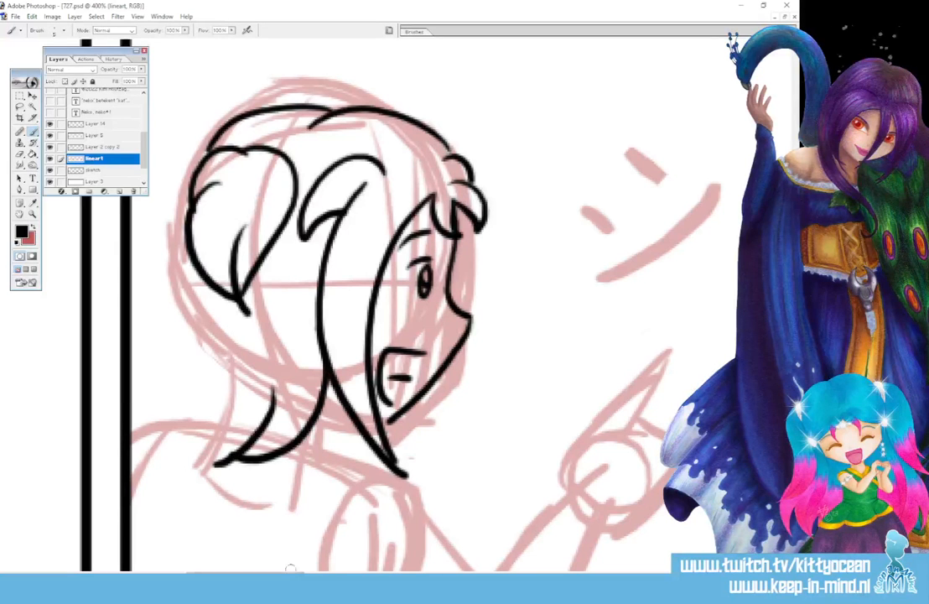
pyautogui.moveTo(290, 572); pyautogui.dragTo(260, 572)
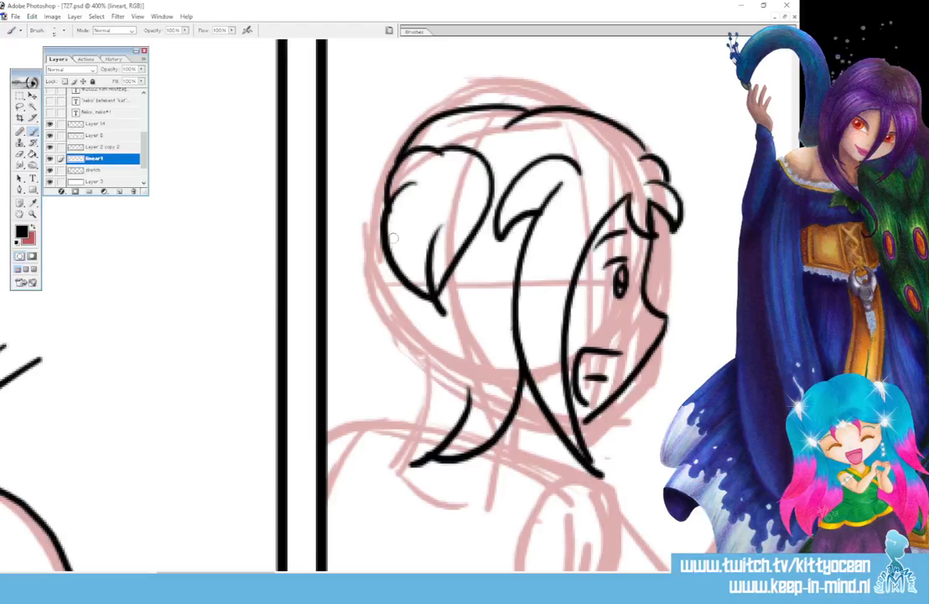
pyautogui.moveTo(388, 194)
pyautogui.mouseDown()
pyautogui.moveTo(392, 356)
pyautogui.moveTo(355, 353)
pyautogui.moveTo(347, 461)
pyautogui.moveTo(367, 496)
pyautogui.mouseUp()
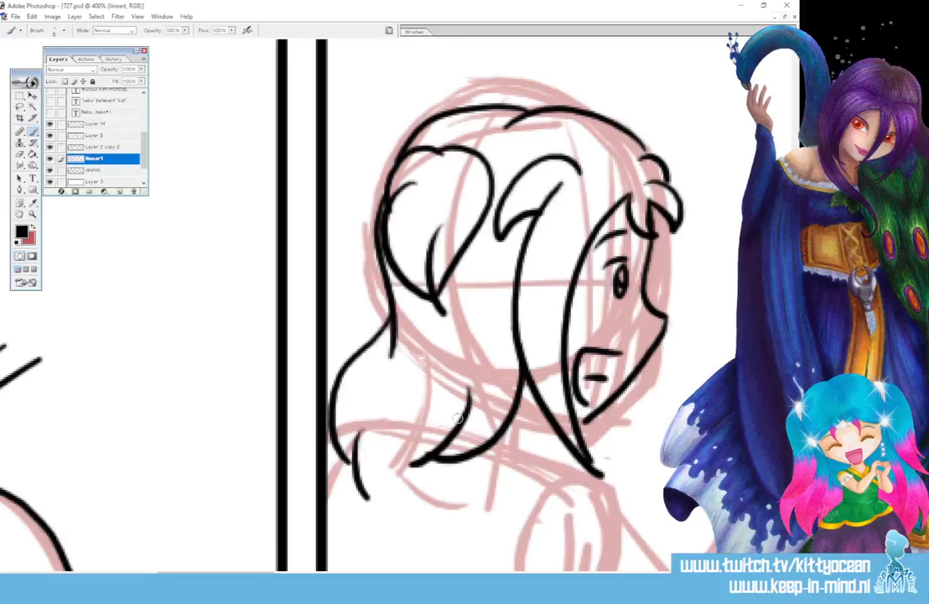
# Ink the pointed hair ends over the first figure's shoulder and the short collar strokes beneath the chin on the lineart layer
pyautogui.moveTo(457, 423); pyautogui.dragTo(367, 505)
pyautogui.moveTo(386, 445); pyautogui.dragTo(373, 518)
pyautogui.scroll(-3, 429, 512)
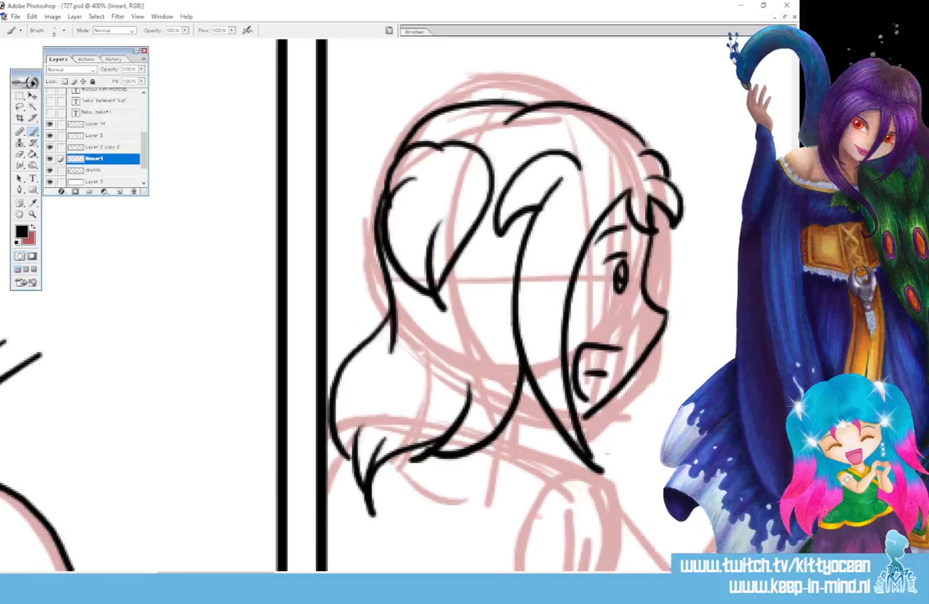
pyautogui.moveTo(528, 314)
pyautogui.mouseDown()
pyautogui.moveTo(579, 327)
pyautogui.moveTo(522, 338)
pyautogui.mouseUp()
pyautogui.moveTo(527, 330)
pyautogui.mouseDown()
pyautogui.moveTo(529, 357)
pyautogui.moveTo(578, 379)
pyautogui.moveTo(523, 387)
pyautogui.moveTo(541, 391)
pyautogui.moveTo(533, 361)
pyautogui.mouseUp()
pyautogui.moveTo(346, 363); pyautogui.dragTo(323, 417)
pyautogui.moveTo(334, 339); pyautogui.dragTo(324, 347)
# Ink the first figure's bent arm with its elbow folds and wrist cuff, plus the side line of the torso below it
pyautogui.hscroll(5, 309, 395)
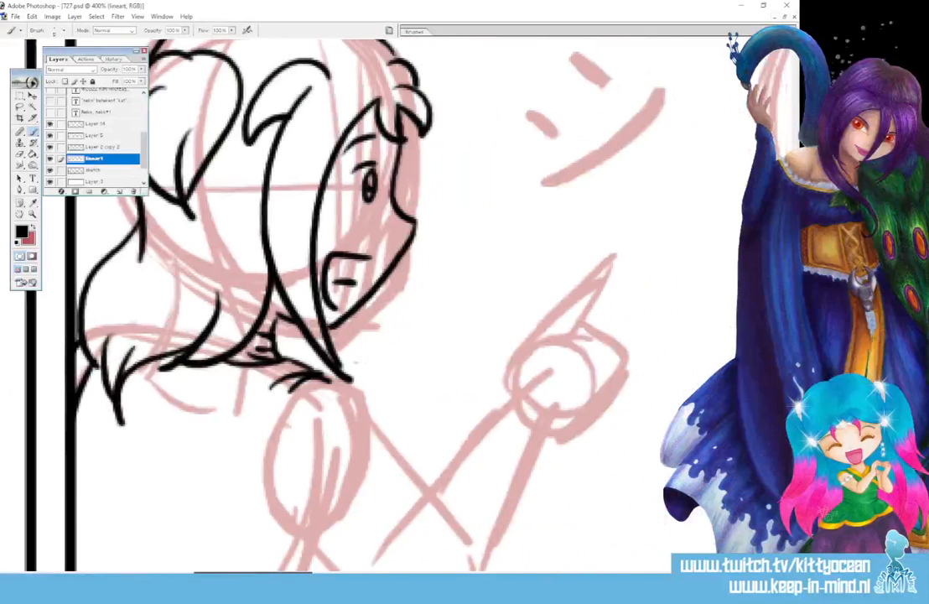
pyautogui.scroll(-2, 353, 362)
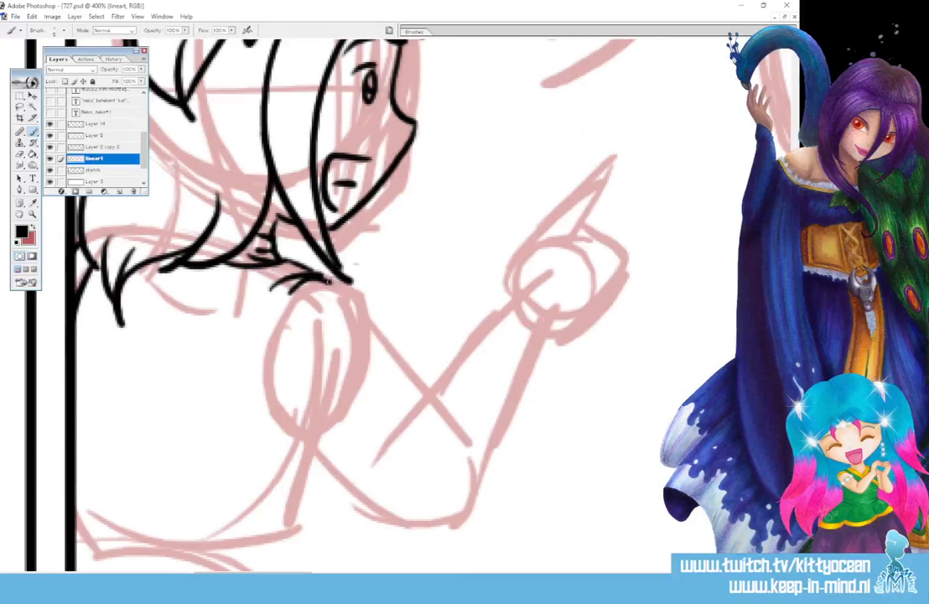
pyautogui.moveTo(344, 272)
pyautogui.mouseDown()
pyautogui.moveTo(428, 398)
pyautogui.moveTo(448, 470)
pyautogui.mouseUp()
pyautogui.moveTo(439, 414); pyautogui.dragTo(469, 472)
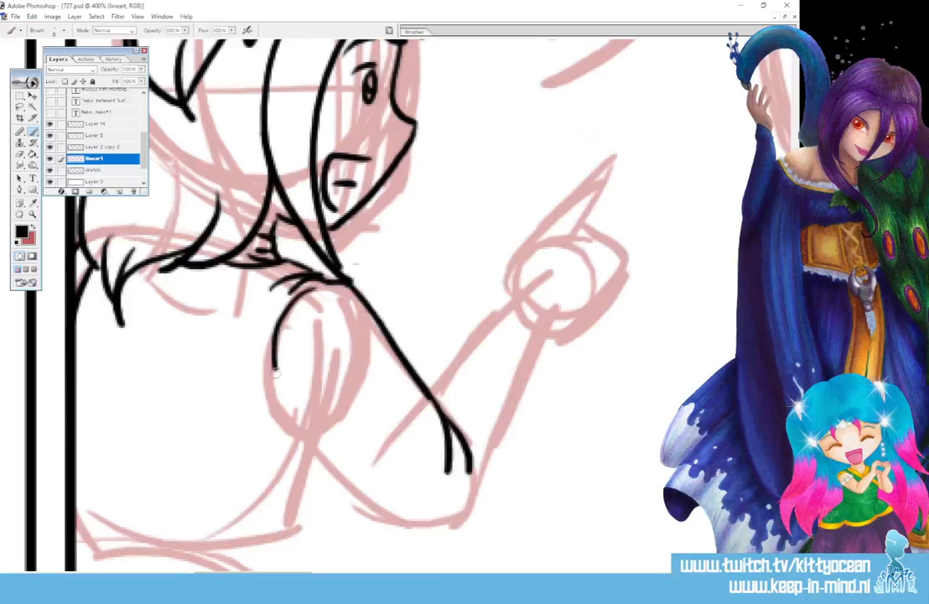
pyautogui.moveTo(276, 300)
pyautogui.mouseDown()
pyautogui.moveTo(349, 459)
pyautogui.moveTo(415, 526)
pyautogui.moveTo(508, 411)
pyautogui.moveTo(536, 339)
pyautogui.mouseUp()
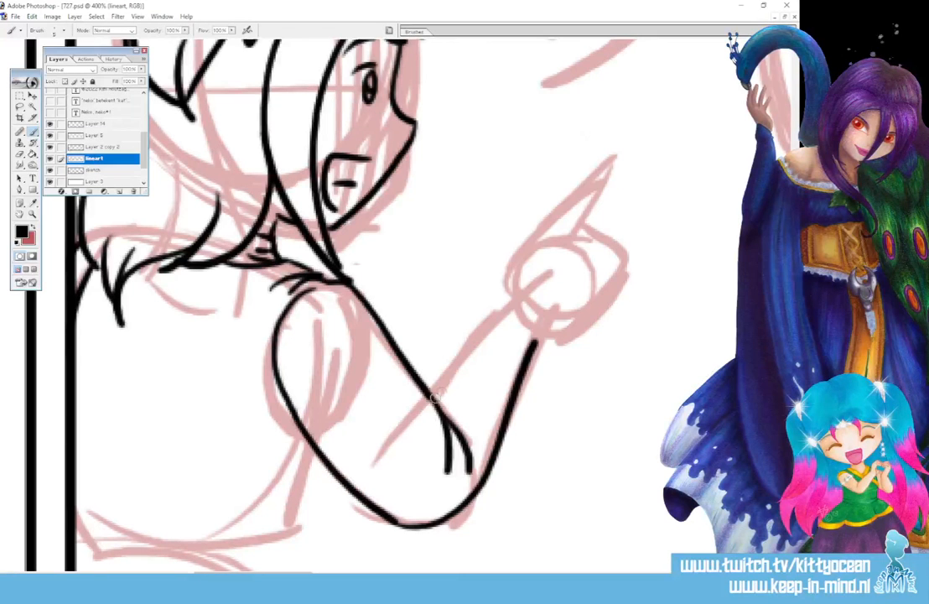
pyautogui.moveTo(430, 396)
pyautogui.mouseDown()
pyautogui.moveTo(510, 305)
pyautogui.moveTo(539, 331)
pyautogui.moveTo(519, 332)
pyautogui.moveTo(545, 336)
pyautogui.moveTo(529, 369)
pyautogui.mouseUp()
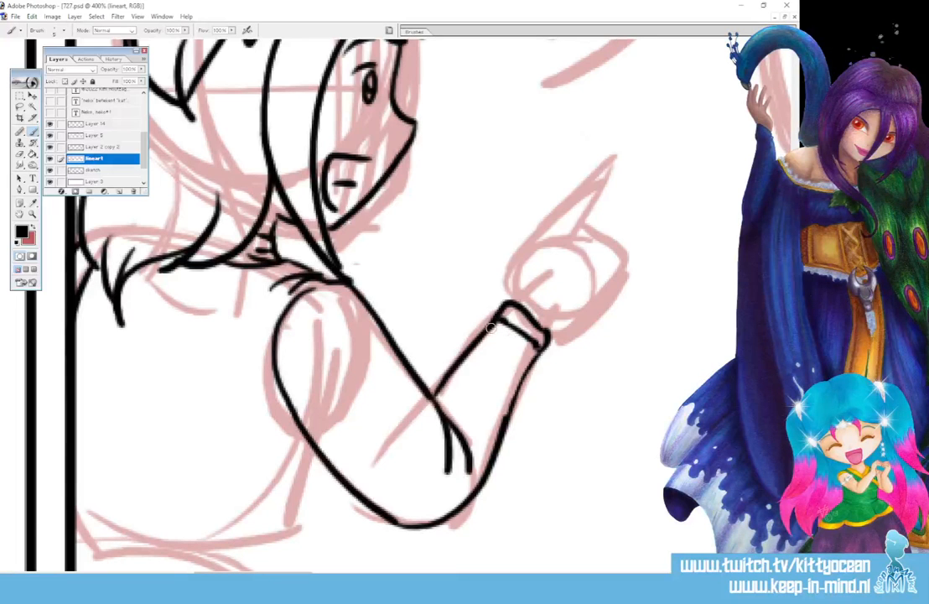
pyautogui.moveTo(311, 436); pyautogui.dragTo(294, 539)
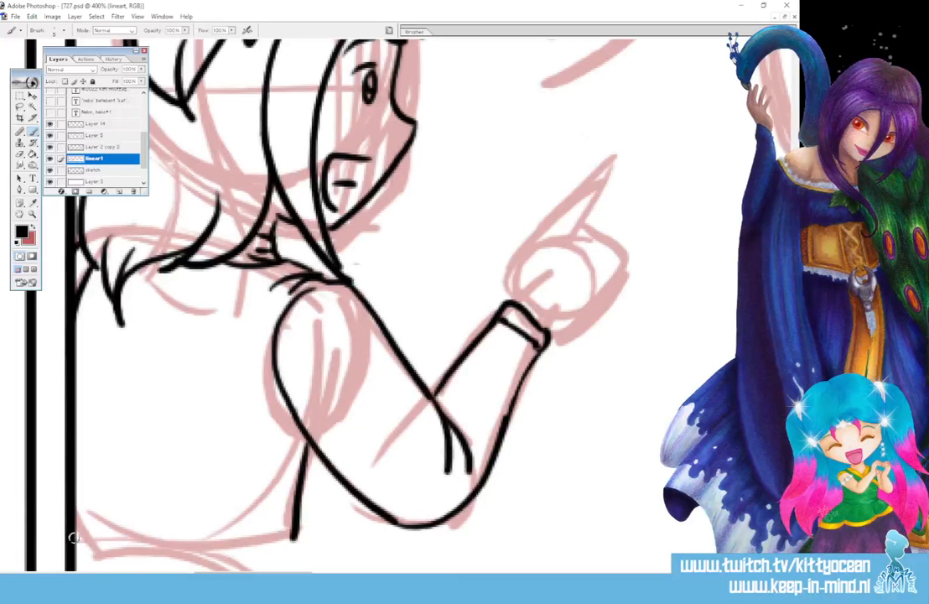
pyautogui.moveTo(77, 537)
pyautogui.mouseDown()
pyautogui.moveTo(124, 526)
pyautogui.moveTo(235, 534)
pyautogui.moveTo(270, 555)
pyautogui.mouseUp()
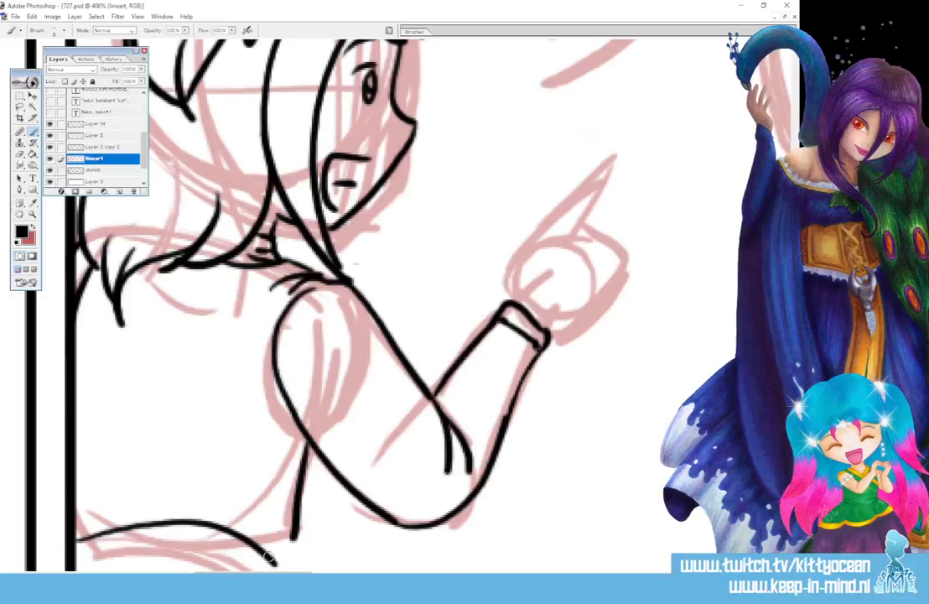
pyautogui.hotkey('ctrl', 'alt', 'z')
pyautogui.hotkey('ctrl', 'alt', 'z')
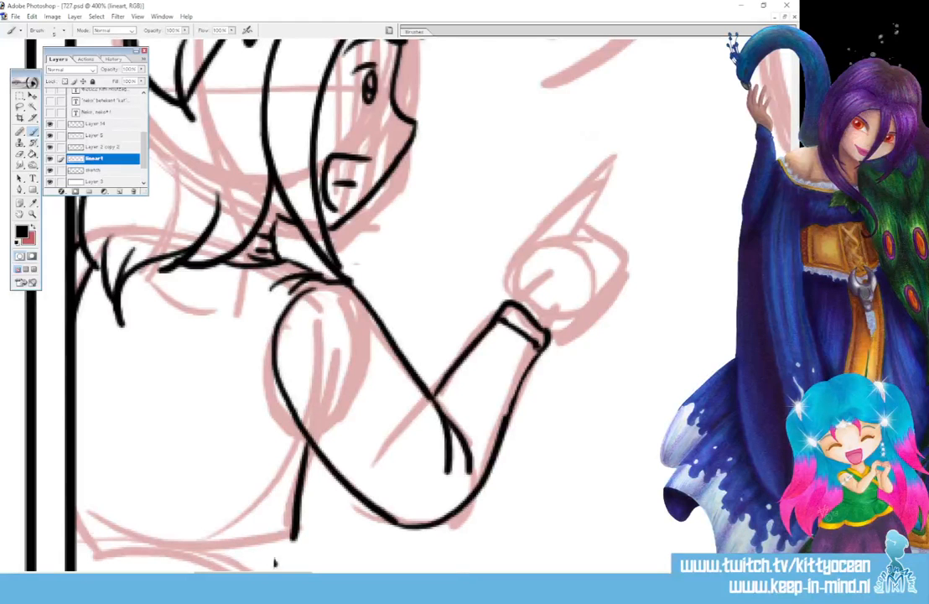
# Ink the first figure's shirt hem and the hip lines beneath it down to the panel border
pyautogui.scroll(-5, 269, 556)
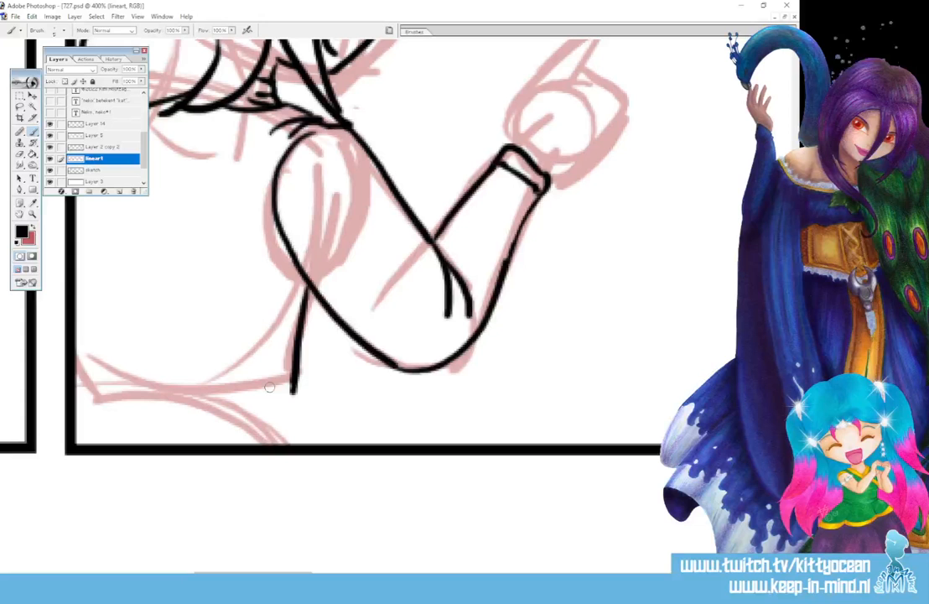
pyautogui.moveTo(78, 379)
pyautogui.mouseDown()
pyautogui.moveTo(284, 403)
pyautogui.moveTo(294, 390)
pyautogui.moveTo(275, 418)
pyautogui.mouseUp()
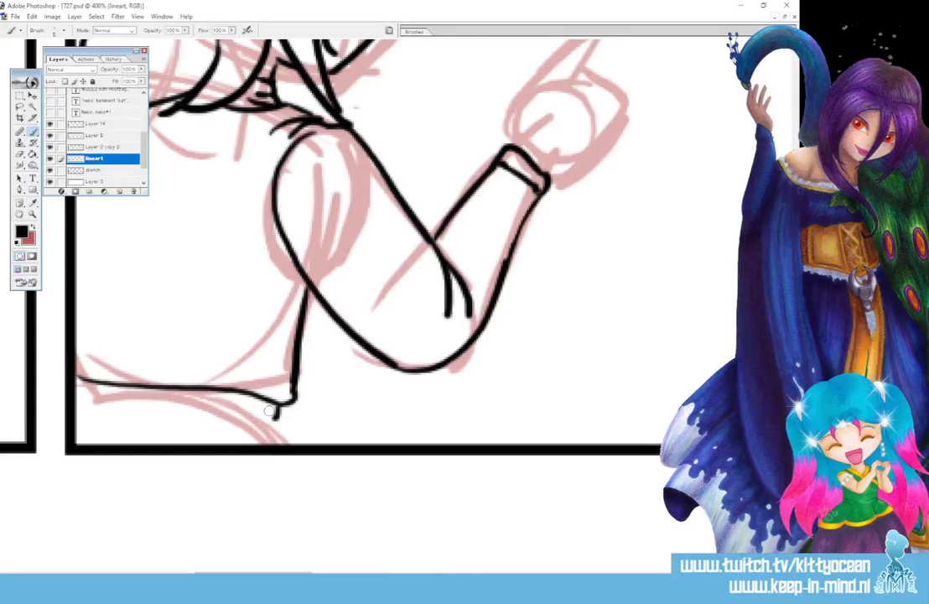
pyautogui.moveTo(275, 421); pyautogui.dragTo(211, 427)
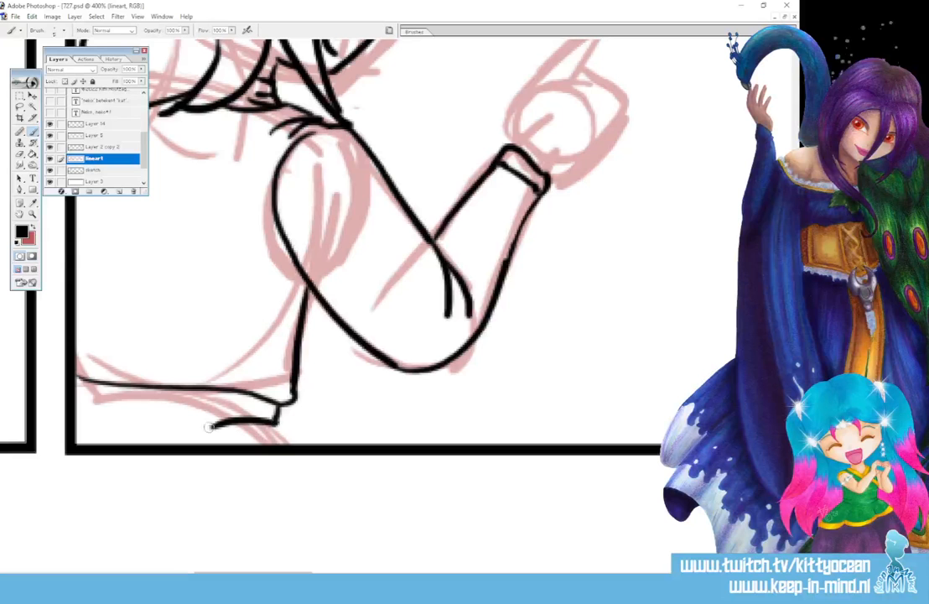
pyautogui.moveTo(276, 418); pyautogui.dragTo(277, 443)
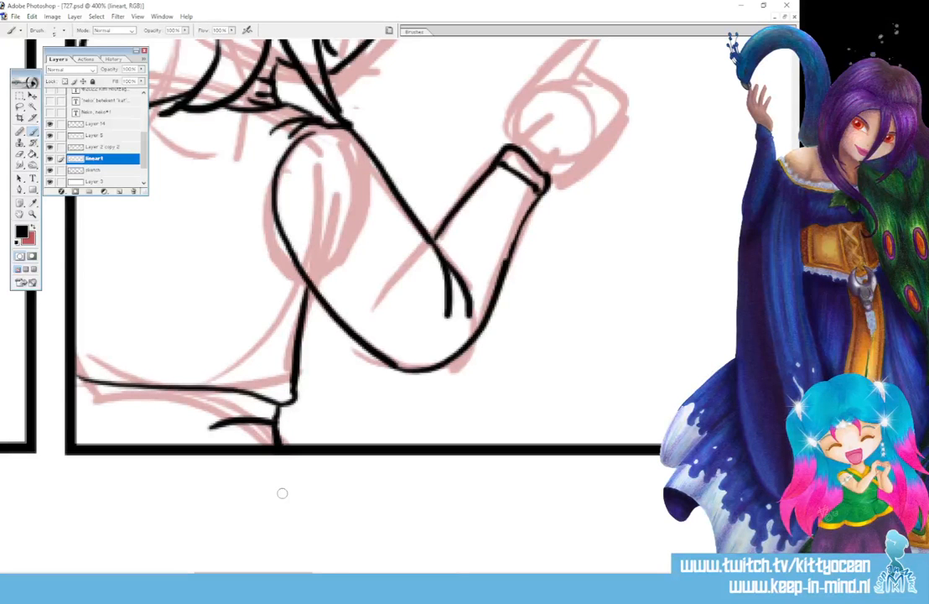
# Ink the first figure's hand as a curled fist with the index finger pointing up
pyautogui.hscroll(3, 282, 493)
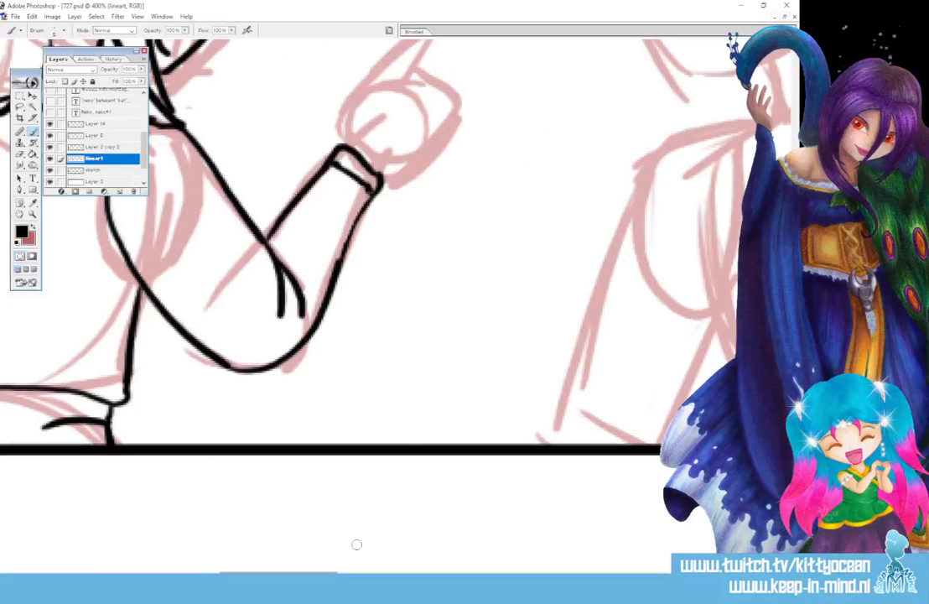
pyautogui.scroll(1, 309, 471)
pyautogui.scroll(3, 548, 290)
pyautogui.moveTo(425, 294); pyautogui.dragTo(385, 339)
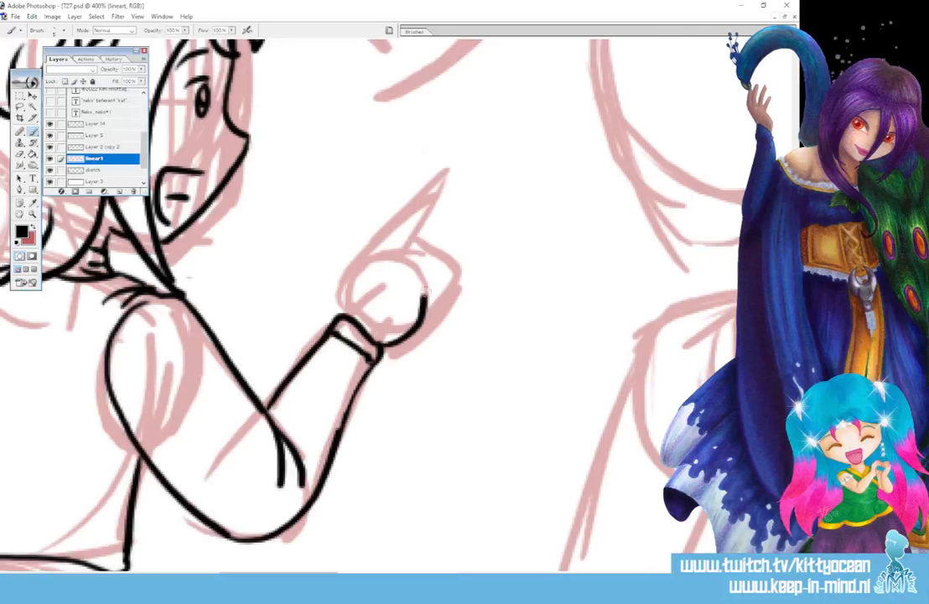
pyautogui.moveTo(435, 280); pyautogui.dragTo(430, 317)
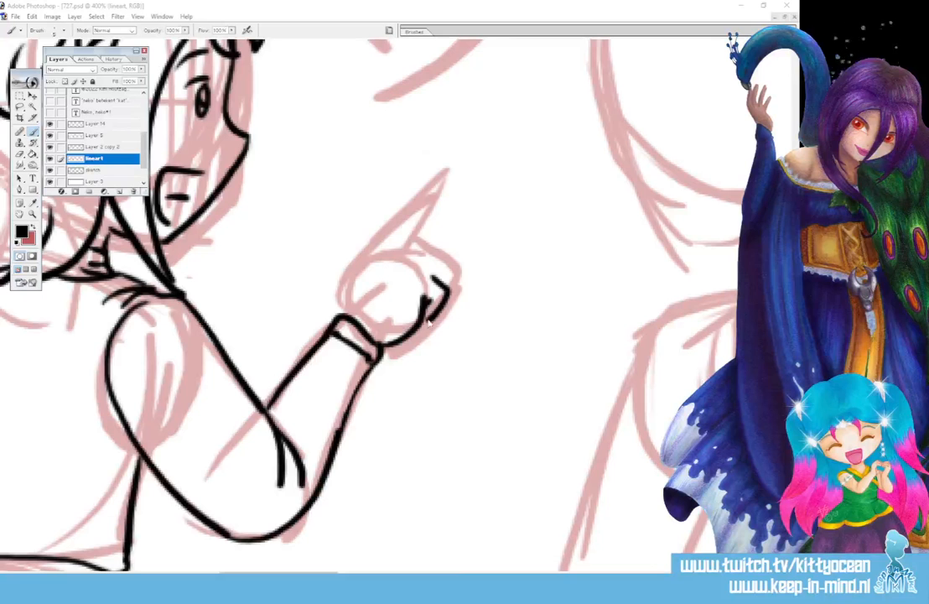
pyautogui.moveTo(420, 258)
pyautogui.mouseDown()
pyautogui.moveTo(443, 277)
pyautogui.moveTo(420, 277)
pyautogui.moveTo(415, 259)
pyautogui.moveTo(405, 265)
pyautogui.moveTo(414, 216)
pyautogui.moveTo(433, 195)
pyautogui.mouseUp()
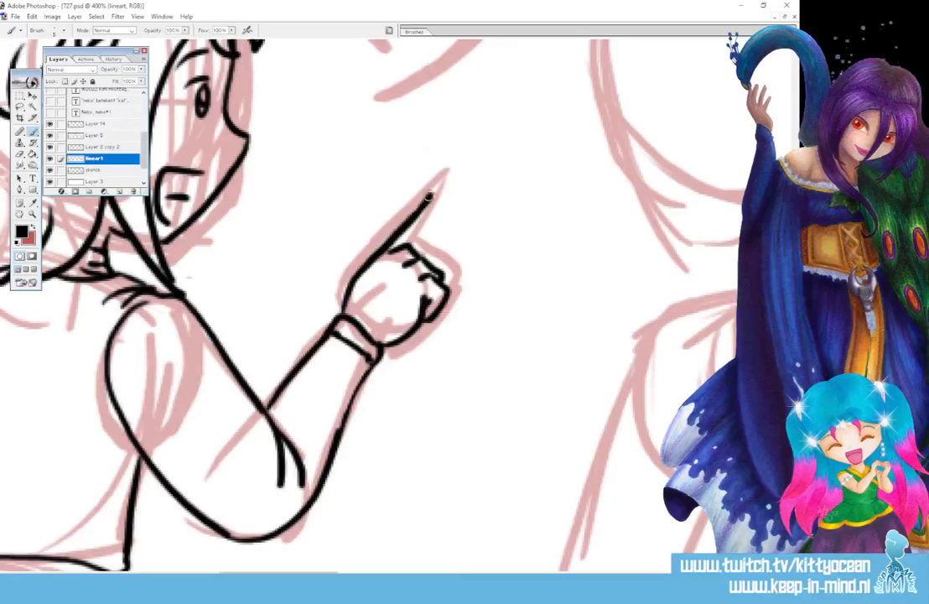
pyautogui.moveTo(412, 244); pyautogui.dragTo(435, 196)
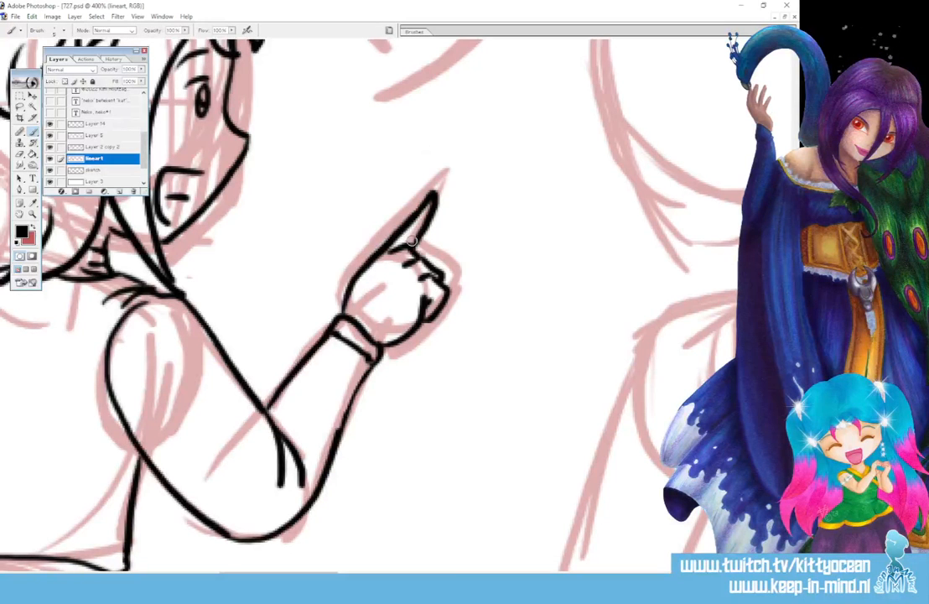
# Ink the top and both sides of the second figure's hair around the sketched head
pyautogui.moveTo(305, 574); pyautogui.dragTo(359, 573)
pyautogui.moveTo(794, 260); pyautogui.dragTo(794, 230)
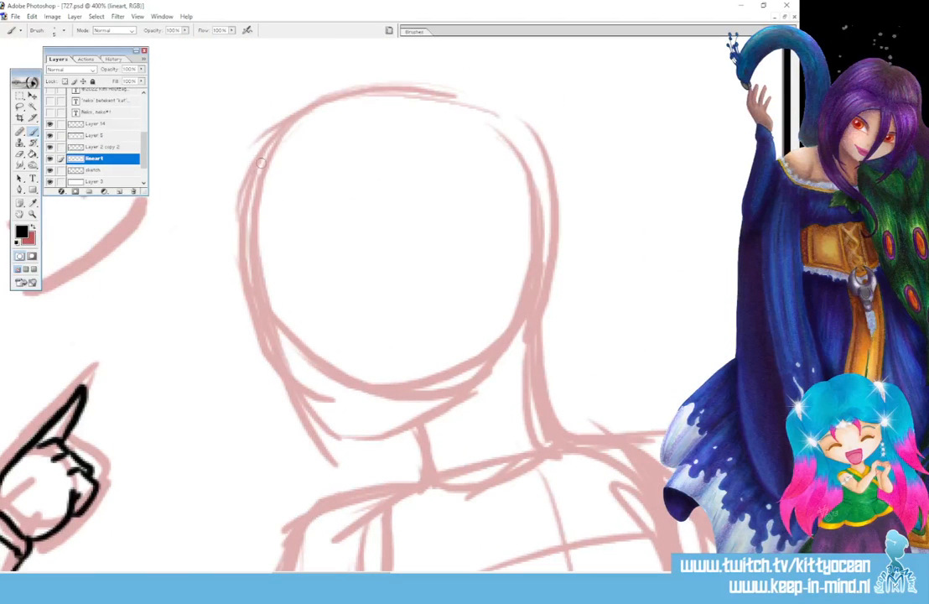
pyautogui.moveTo(254, 168)
pyautogui.mouseDown()
pyautogui.moveTo(250, 228)
pyautogui.moveTo(363, 491)
pyautogui.mouseUp()
pyautogui.moveTo(256, 159)
pyautogui.mouseDown()
pyautogui.moveTo(342, 113)
pyautogui.moveTo(387, 115)
pyautogui.moveTo(430, 99)
pyautogui.moveTo(519, 171)
pyautogui.moveTo(528, 382)
pyautogui.mouseUp()
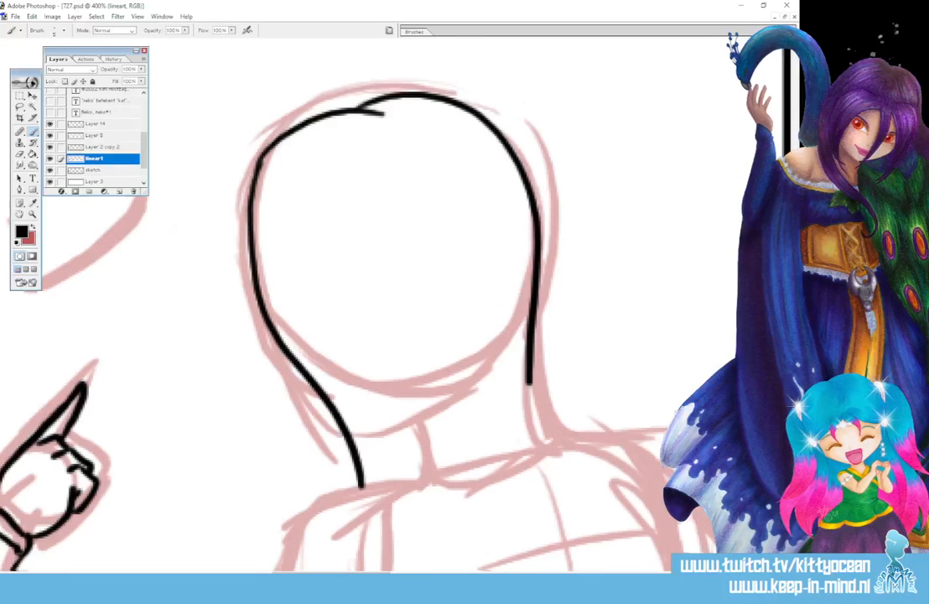
# Ink the second figure's long hair flowing down the back, ending in curved, pointed locks above the panel border
pyautogui.scroll(-5, 385, 293)
pyautogui.moveTo(262, 167)
pyautogui.mouseDown()
pyautogui.moveTo(327, 503)
pyautogui.moveTo(449, 569)
pyautogui.mouseUp()
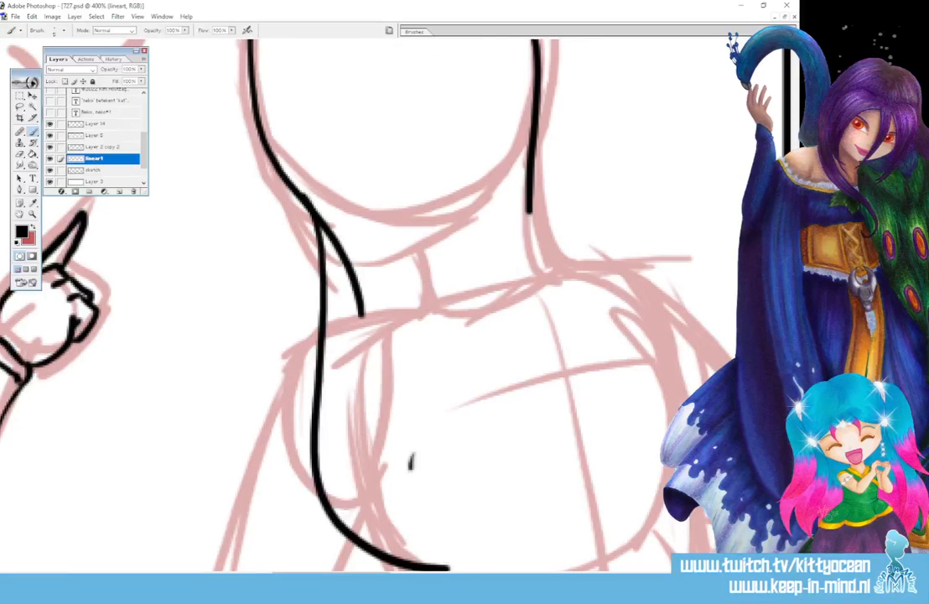
pyautogui.moveTo(411, 466); pyautogui.dragTo(457, 570)
pyautogui.moveTo(537, 148)
pyautogui.mouseDown()
pyautogui.moveTo(658, 313)
pyautogui.moveTo(670, 548)
pyautogui.mouseUp()
pyautogui.moveTo(642, 383); pyautogui.dragTo(666, 438)
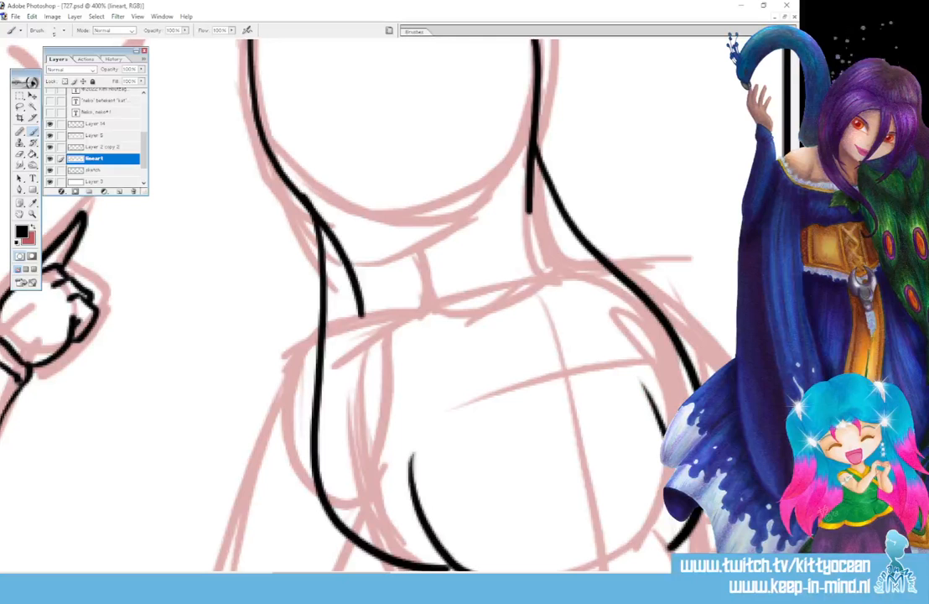
pyautogui.scroll(-3, 659, 394)
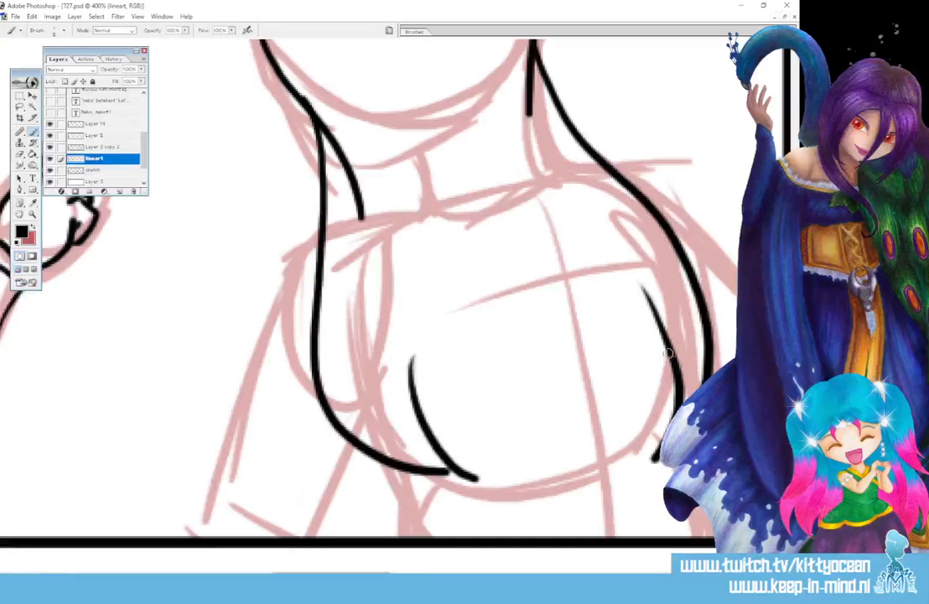
pyautogui.moveTo(670, 355); pyautogui.dragTo(549, 511)
pyautogui.moveTo(579, 402); pyautogui.dragTo(557, 529)
pyautogui.moveTo(475, 412)
pyautogui.mouseDown()
pyautogui.moveTo(473, 482)
pyautogui.moveTo(537, 530)
pyautogui.moveTo(568, 528)
pyautogui.mouseUp()
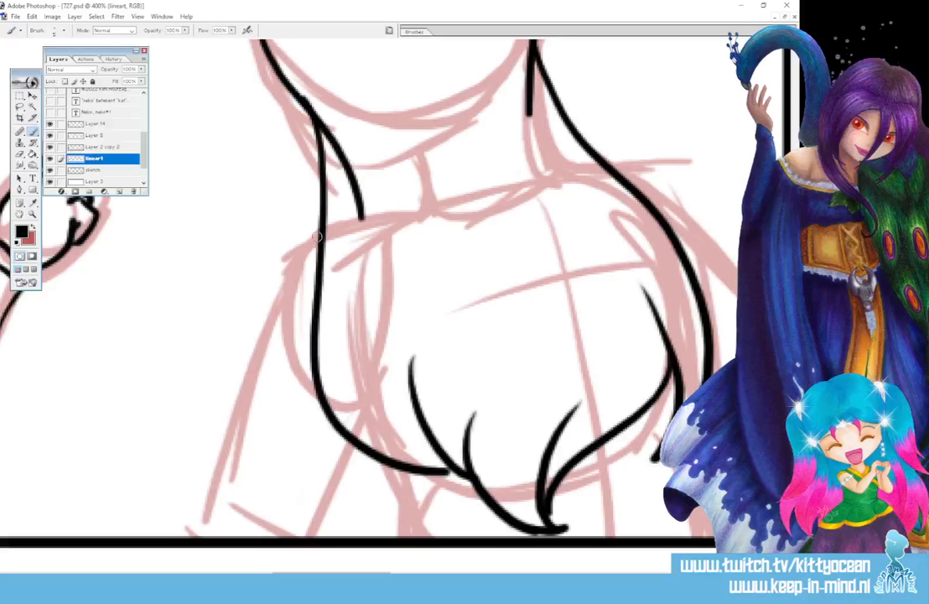
# Ink the second figure's left-hand arm from shoulder to panel border, with fold strokes at the inner elbow
pyautogui.moveTo(317, 235)
pyautogui.mouseDown()
pyautogui.moveTo(297, 253)
pyautogui.moveTo(216, 485)
pyautogui.mouseUp()
pyautogui.moveTo(351, 442); pyautogui.dragTo(321, 510)
pyautogui.moveTo(321, 510)
pyautogui.mouseDown()
pyautogui.moveTo(293, 518)
pyautogui.moveTo(286, 546)
pyautogui.moveTo(324, 536)
pyautogui.mouseUp()
pyautogui.moveTo(217, 478); pyautogui.dragTo(208, 530)
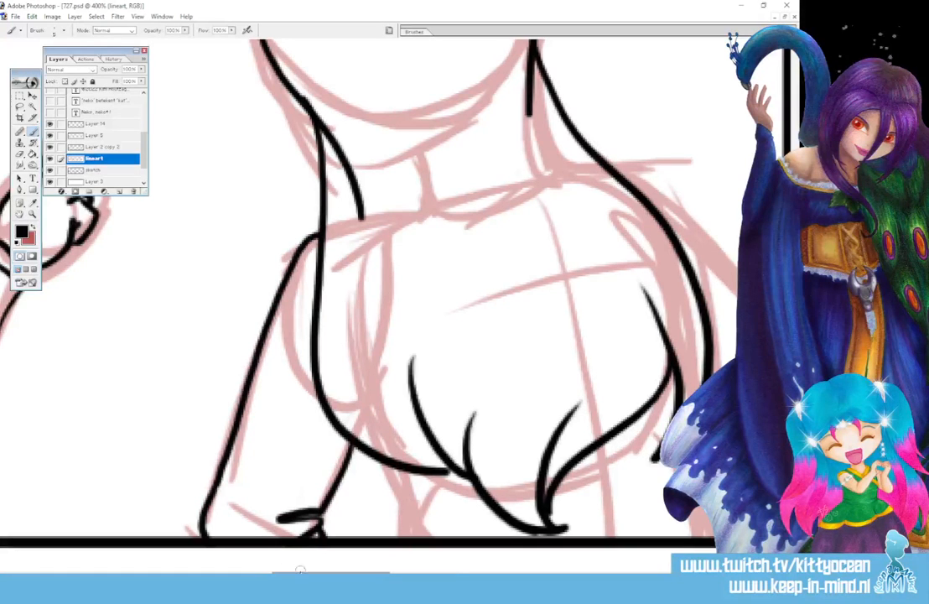
pyautogui.hotkey('ctrl', 'z')
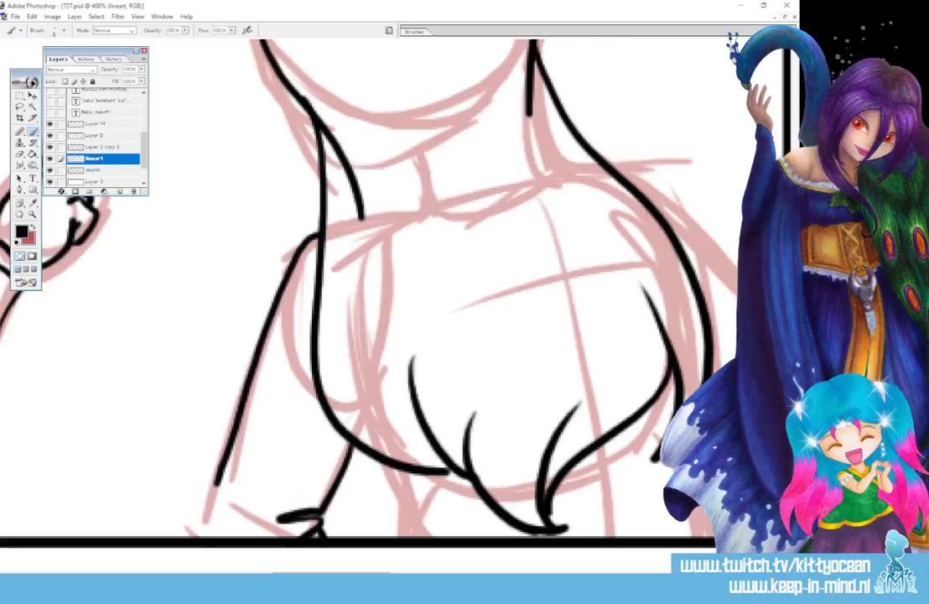
pyautogui.moveTo(216, 482)
pyautogui.mouseDown()
pyautogui.moveTo(213, 551)
pyautogui.moveTo(235, 548)
pyautogui.moveTo(210, 538)
pyautogui.mouseUp()
# Ink the second figure's opposite shoulder and arm, both sides of the waist, and the clothing folds beside the hair
pyautogui.moveTo(327, 576); pyautogui.dragTo(365, 576)
pyautogui.moveTo(310, 145)
pyautogui.mouseDown()
pyautogui.moveTo(370, 186)
pyautogui.moveTo(548, 360)
pyautogui.mouseUp()
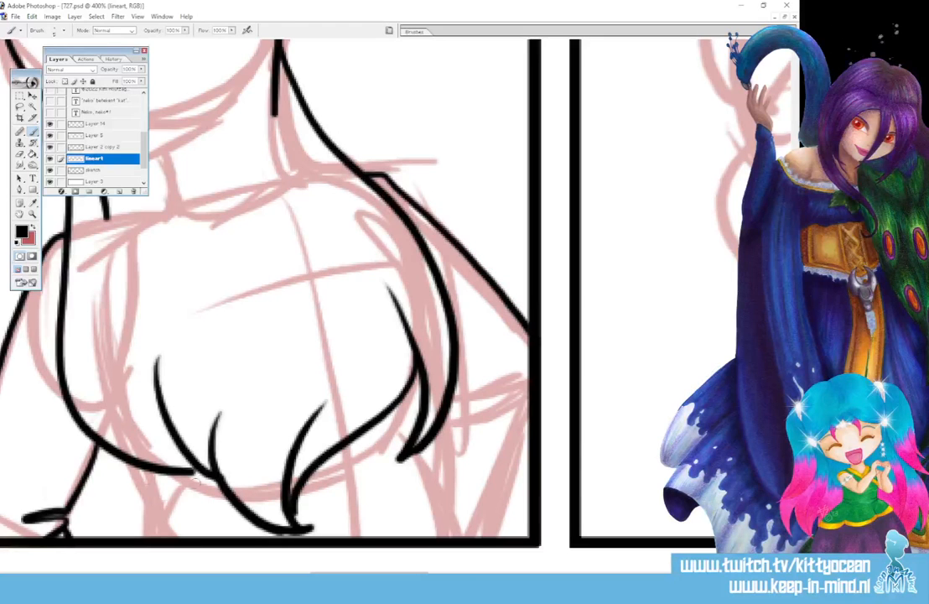
pyautogui.moveTo(126, 464); pyautogui.dragTo(143, 520)
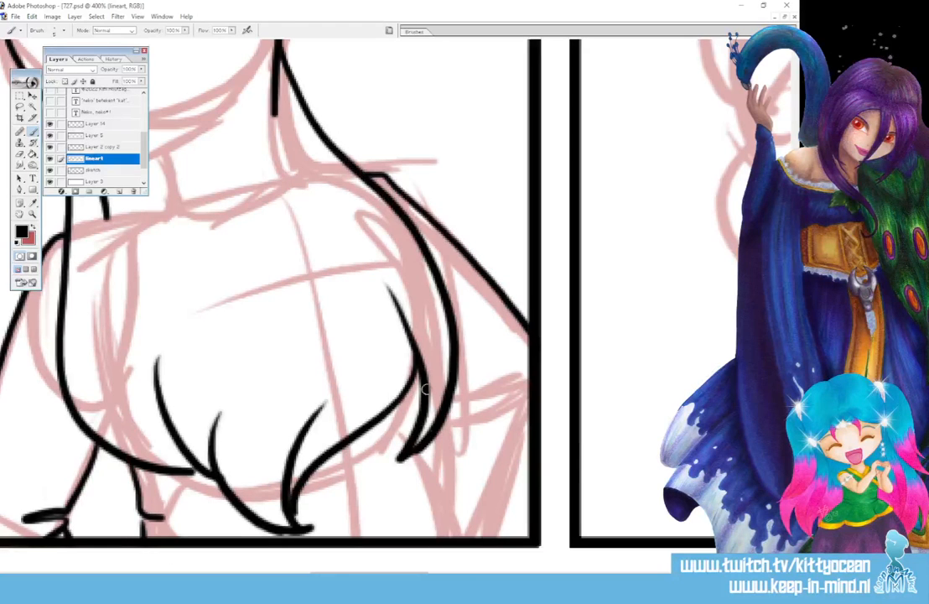
pyautogui.moveTo(427, 444); pyautogui.dragTo(374, 488)
pyautogui.moveTo(429, 466)
pyautogui.mouseDown()
pyautogui.moveTo(419, 489)
pyautogui.moveTo(460, 537)
pyautogui.moveTo(423, 473)
pyautogui.mouseUp()
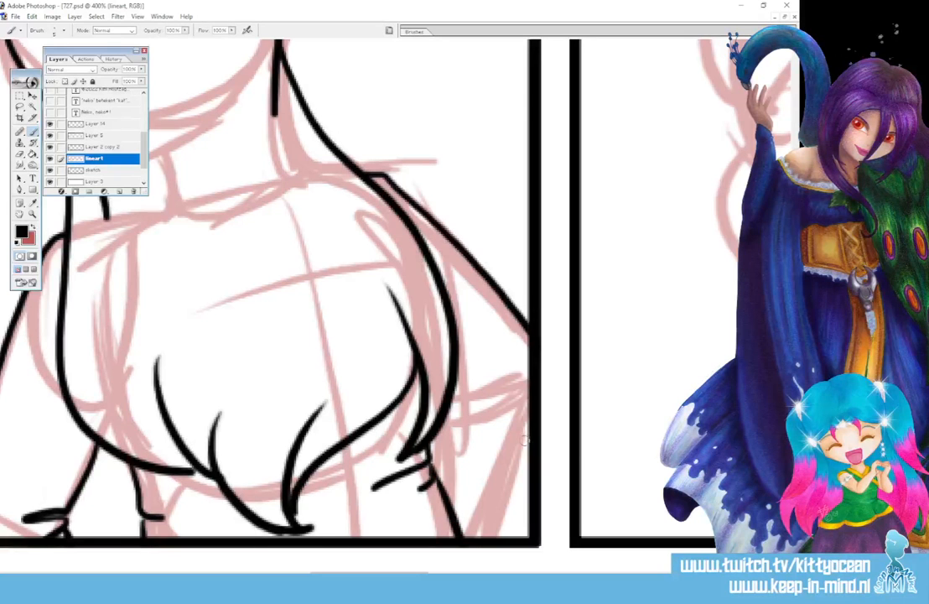
pyautogui.moveTo(528, 418); pyautogui.dragTo(493, 540)
pyautogui.moveTo(457, 400)
pyautogui.mouseDown()
pyautogui.moveTo(503, 391)
pyautogui.moveTo(501, 405)
pyautogui.mouseUp()
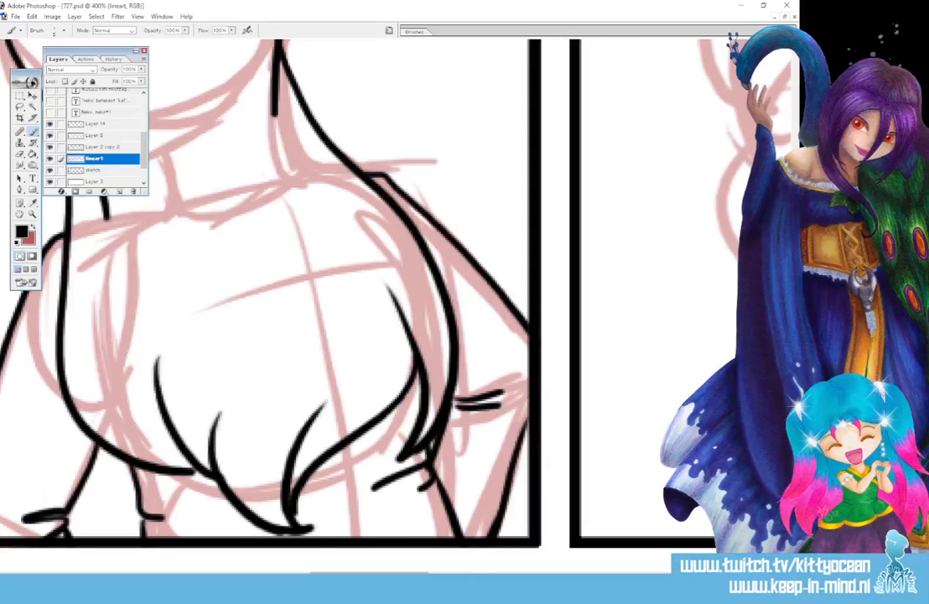
# Ink an extra hair strand down the left side of the second figure's head to the shoulder
pyautogui.scroll(5, 352, 302)
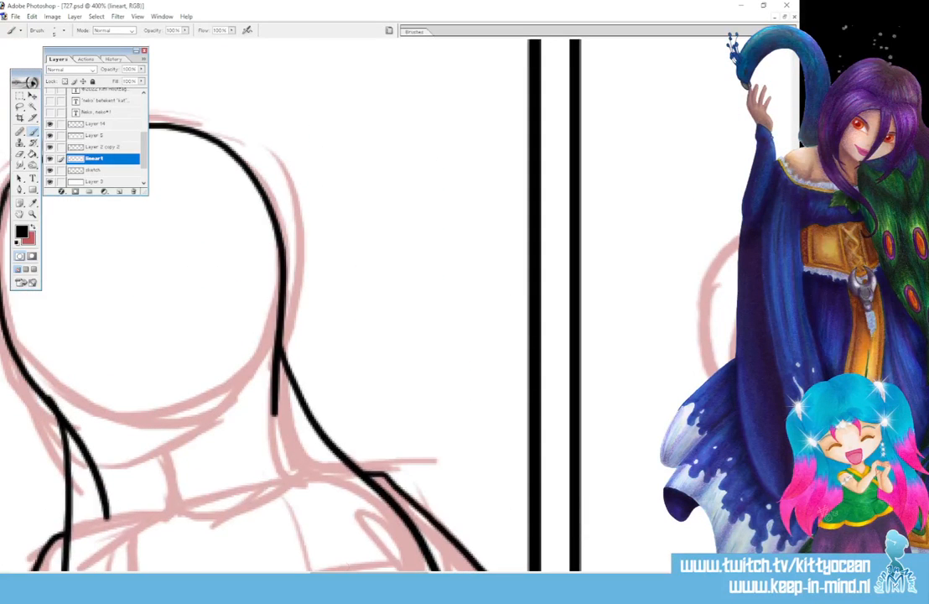
pyautogui.hscroll(-4, 352, 302)
pyautogui.hscroll(-1, 352, 302)
pyautogui.moveTo(347, 209)
pyautogui.mouseDown()
pyautogui.moveTo(344, 252)
pyautogui.moveTo(377, 391)
pyautogui.moveTo(390, 564)
pyautogui.moveTo(418, 443)
pyautogui.moveTo(405, 539)
pyautogui.mouseUp()
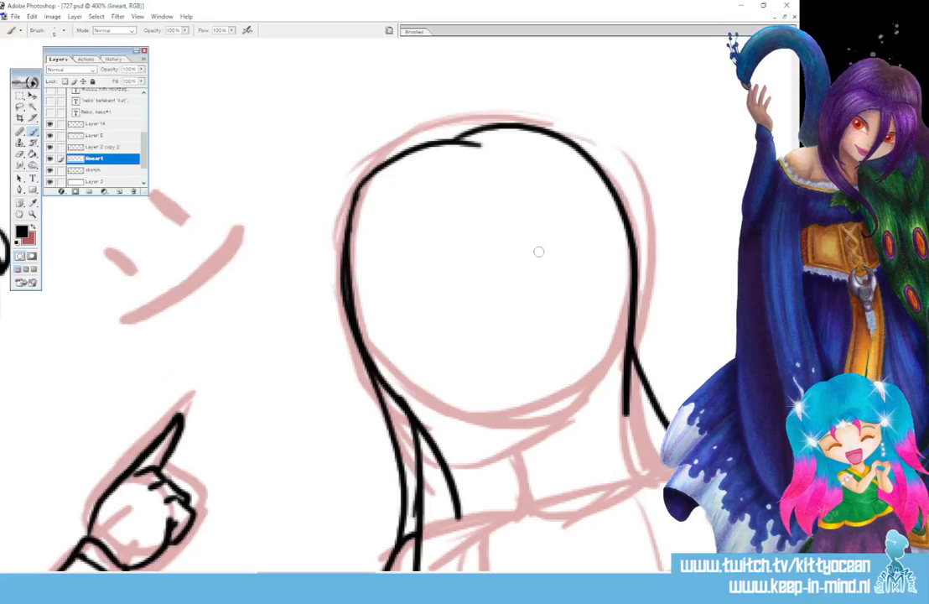
# Ink the symbol above the pointing hand as one long curve and two short dashes, and thicken the long curve
pyautogui.moveTo(123, 318); pyautogui.dragTo(239, 228)
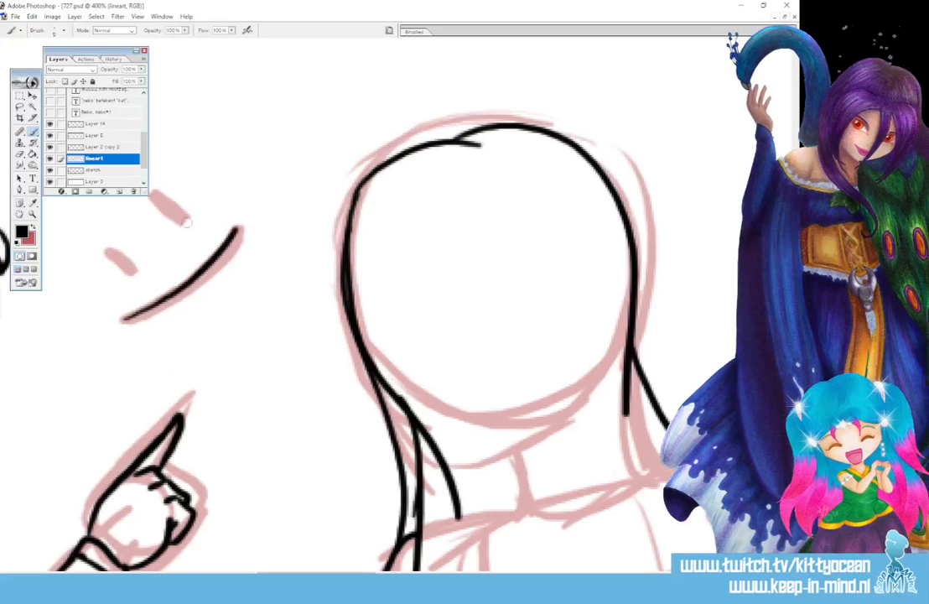
pyautogui.moveTo(107, 248); pyautogui.dragTo(139, 274)
pyautogui.moveTo(154, 196); pyautogui.dragTo(184, 225)
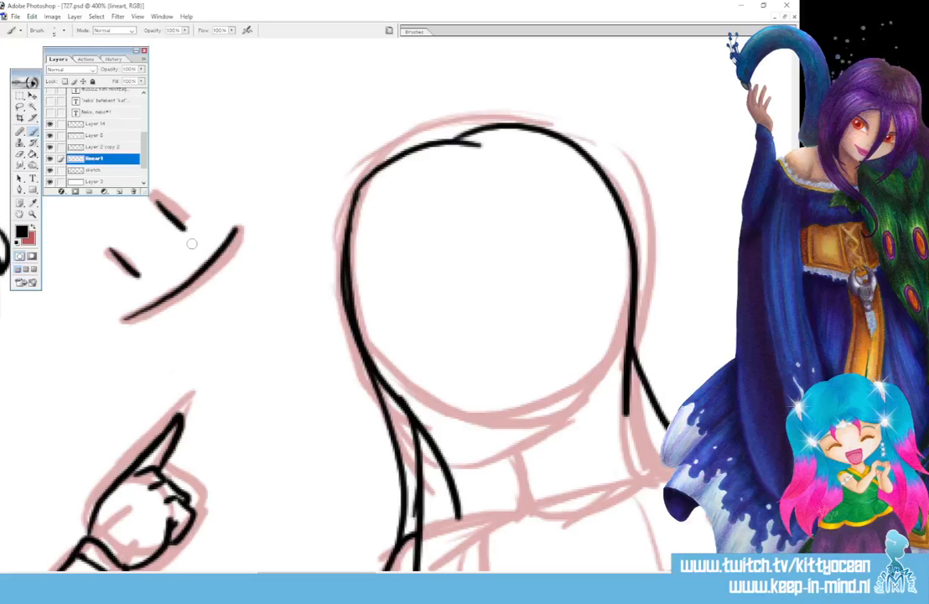
pyautogui.moveTo(126, 318)
pyautogui.mouseDown()
pyautogui.moveTo(233, 237)
pyautogui.moveTo(171, 293)
pyautogui.mouseUp()
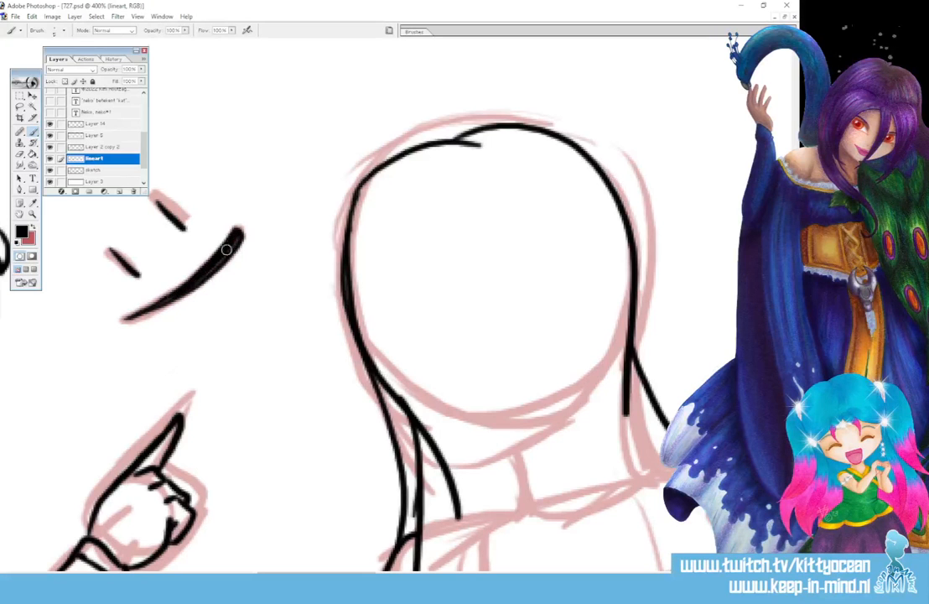
# Thicken the two short dashes of the symbol above the pointing hand
pyautogui.moveTo(109, 248); pyautogui.dragTo(135, 270)
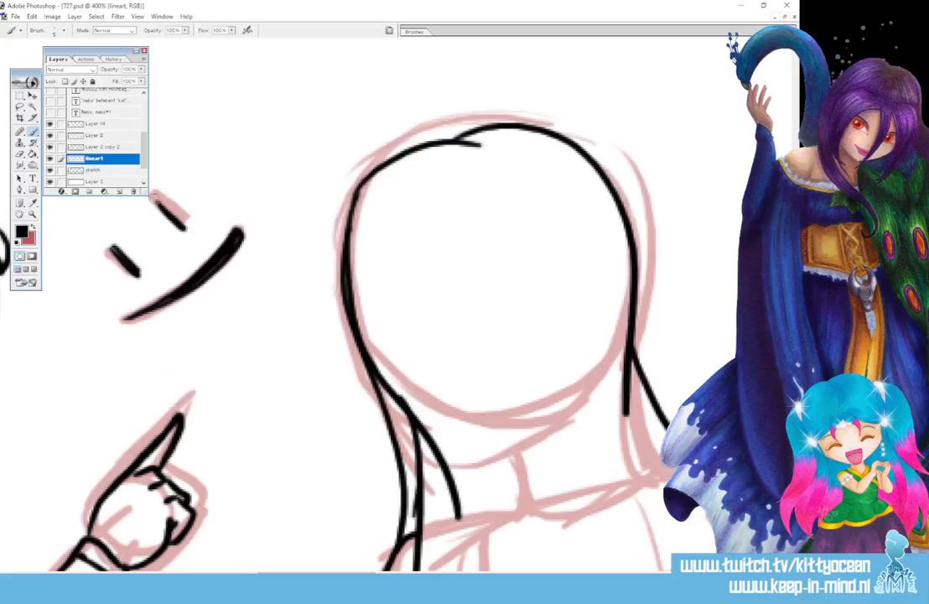
pyautogui.moveTo(156, 196); pyautogui.dragTo(186, 225)
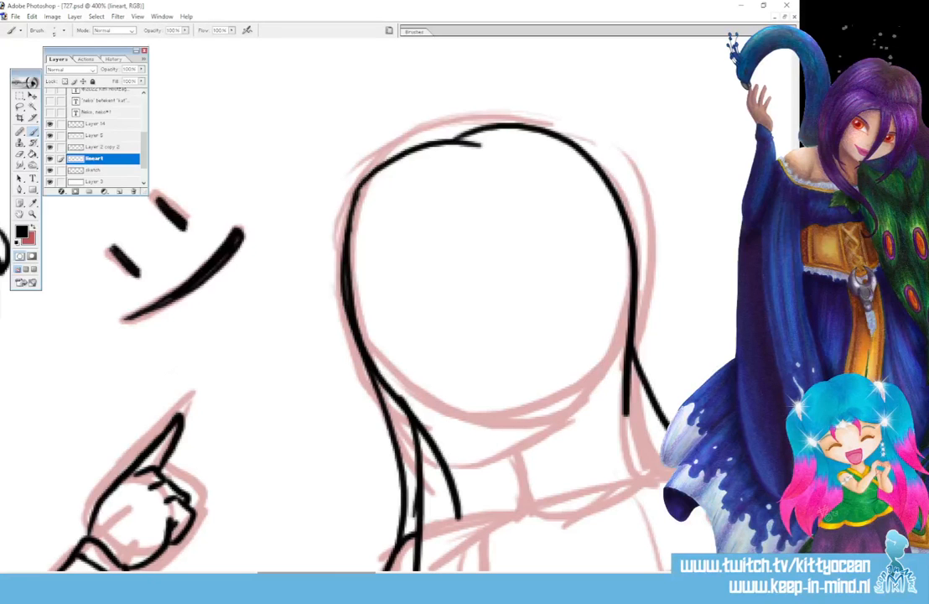
# Ink the chibi girl's pointed fringe, the long lock on the left side of her face, and the curved tuft above it
pyautogui.moveTo(316, 573); pyautogui.dragTo(442, 572)
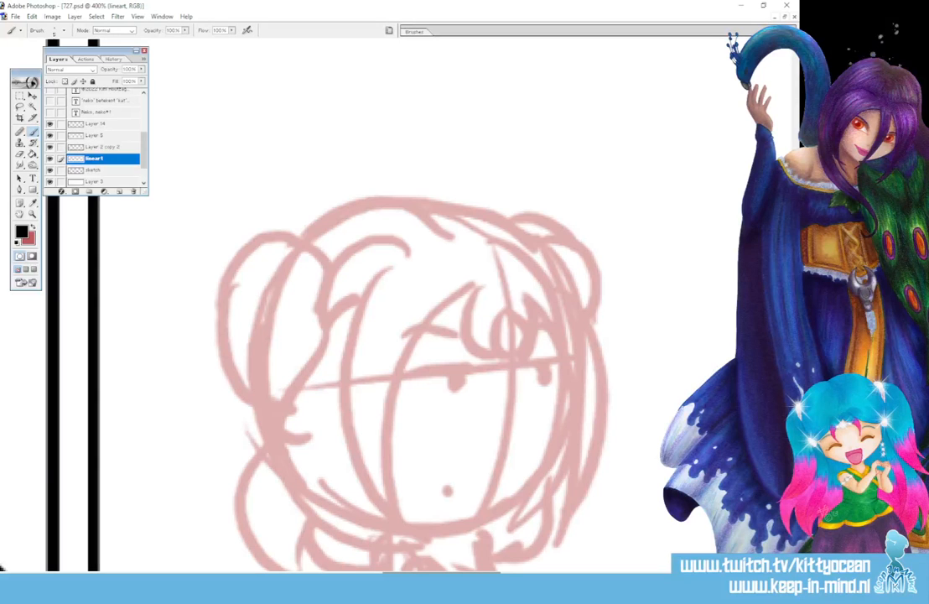
pyautogui.moveTo(505, 314); pyautogui.dragTo(497, 365)
pyautogui.moveTo(475, 290); pyautogui.dragTo(505, 368)
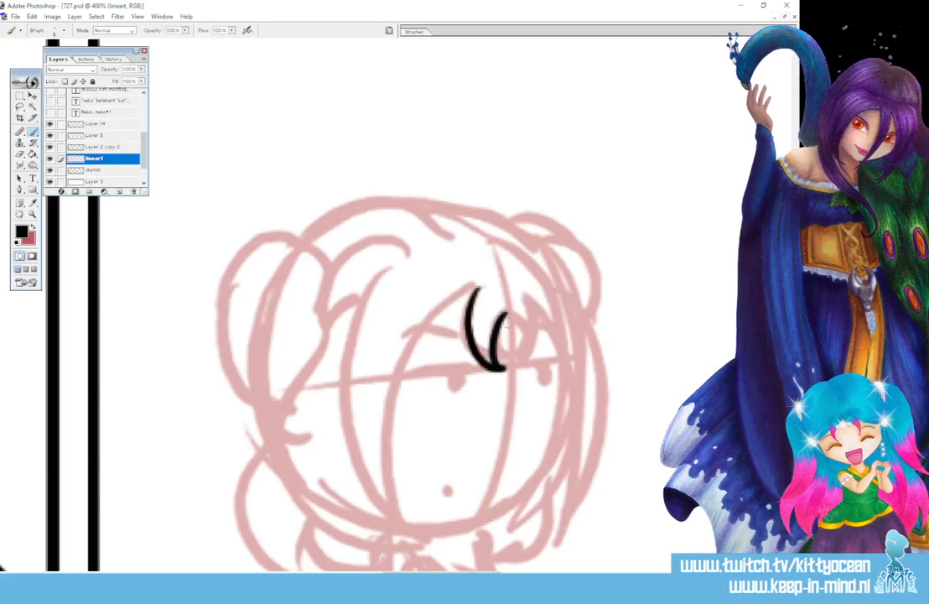
pyautogui.moveTo(506, 314); pyautogui.dragTo(529, 366)
pyautogui.moveTo(528, 292); pyautogui.dragTo(526, 366)
pyautogui.moveTo(475, 291)
pyautogui.mouseDown()
pyautogui.moveTo(394, 498)
pyautogui.moveTo(417, 545)
pyautogui.mouseUp()
pyautogui.moveTo(384, 270)
pyautogui.mouseDown()
pyautogui.moveTo(348, 362)
pyautogui.moveTo(370, 494)
pyautogui.moveTo(417, 545)
pyautogui.mouseUp()
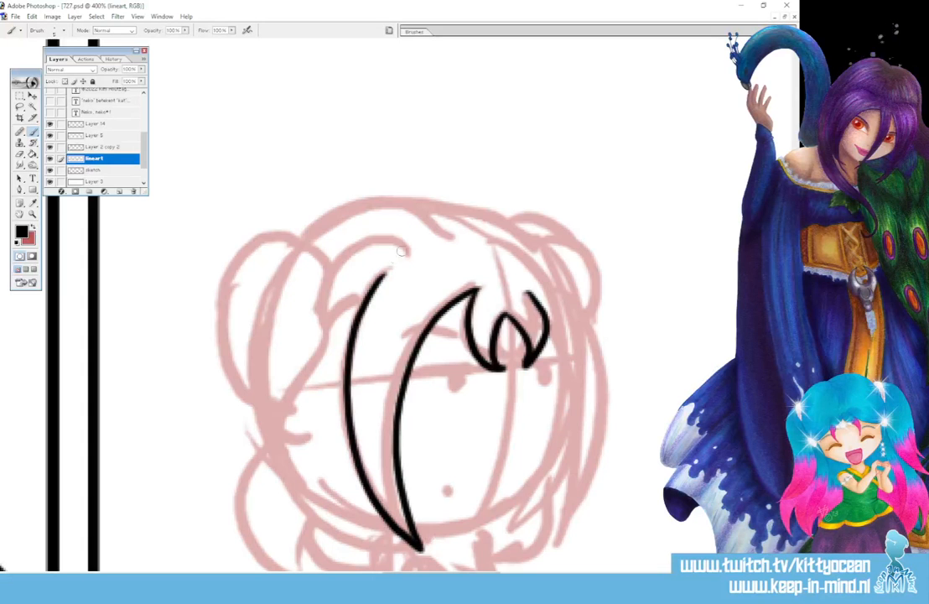
pyautogui.moveTo(409, 261)
pyautogui.mouseDown()
pyautogui.moveTo(331, 320)
pyautogui.moveTo(355, 304)
pyautogui.mouseUp()
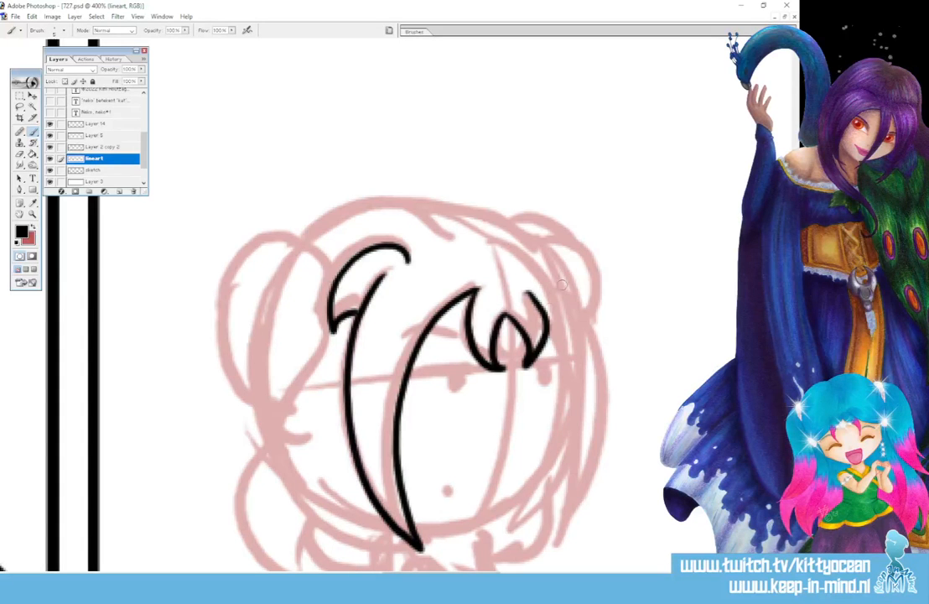
# Ink the long lock on the right side of the chibi girl's face and the curved tuft above it
pyautogui.moveTo(528, 293); pyautogui.dragTo(553, 528)
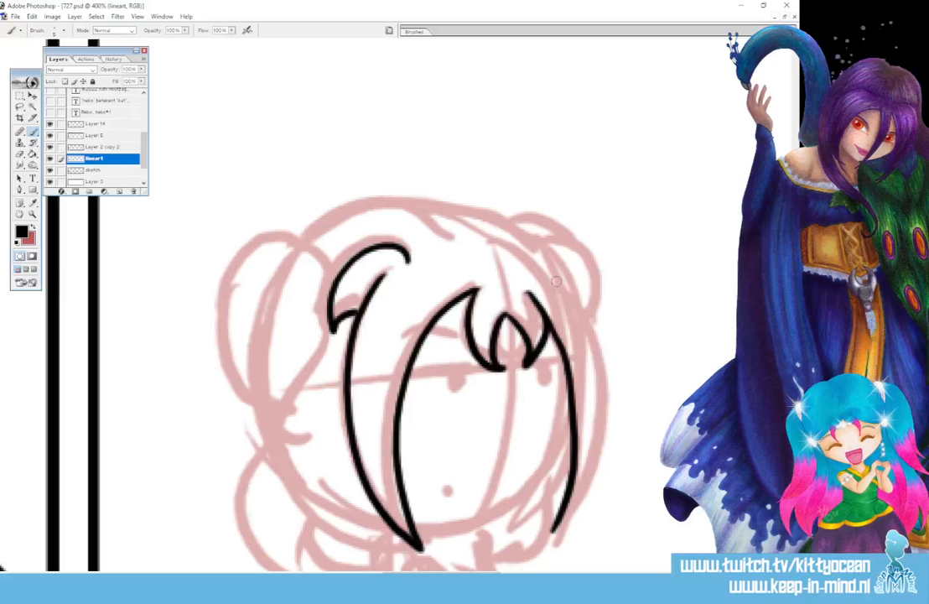
pyautogui.moveTo(556, 281)
pyautogui.mouseDown()
pyautogui.moveTo(595, 386)
pyautogui.moveTo(553, 526)
pyautogui.mouseUp()
pyautogui.moveTo(523, 253); pyautogui.dragTo(577, 306)
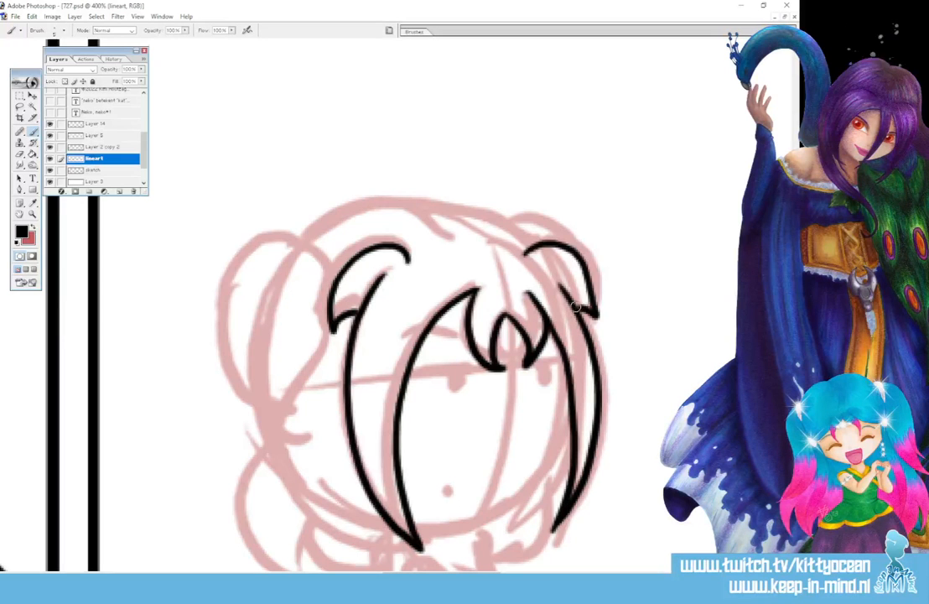
# Ink the chibi girl's jawline, a dot for the mouth, both half-lidded eyes and both eyebrows
pyautogui.moveTo(495, 323)
pyautogui.mouseDown()
pyautogui.moveTo(507, 394)
pyautogui.moveTo(495, 478)
pyautogui.moveTo(411, 526)
pyautogui.mouseUp()
pyautogui.click(447, 491)
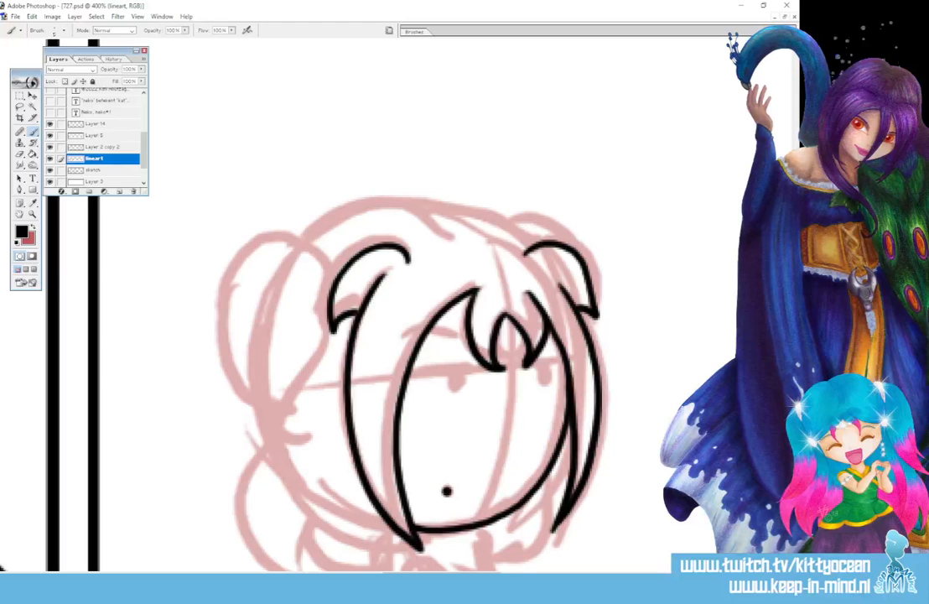
pyautogui.moveTo(420, 374); pyautogui.dragTo(463, 375)
pyautogui.moveTo(526, 367)
pyautogui.mouseDown()
pyautogui.moveTo(554, 365)
pyautogui.moveTo(544, 381)
pyautogui.moveTo(551, 369)
pyautogui.mouseUp()
pyautogui.moveTo(402, 342); pyautogui.dragTo(448, 334)
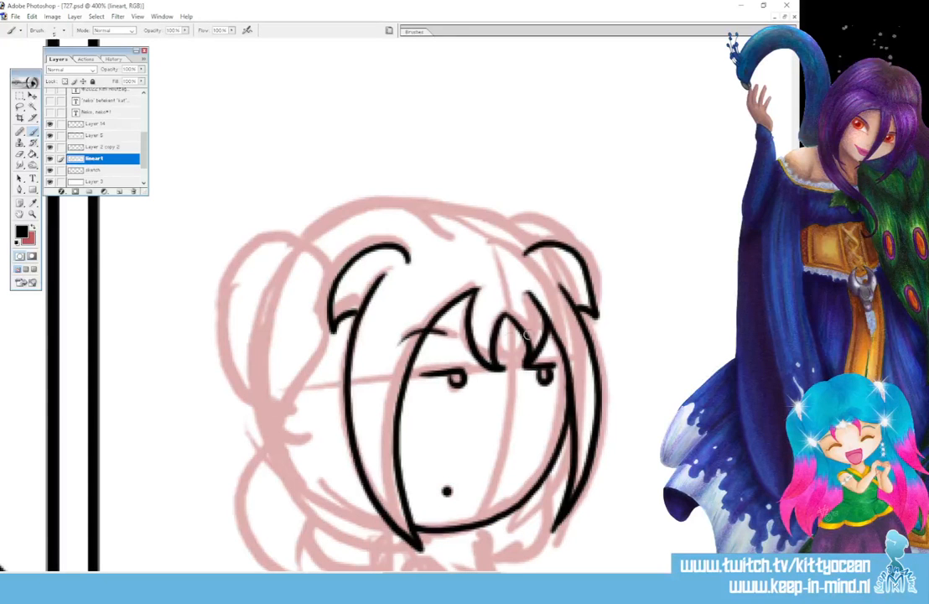
pyautogui.moveTo(540, 335); pyautogui.dragTo(566, 343)
# Ink the chibi girl's left-hand hair loop, the crown of her head, and the smaller hair loop on the opposite side
pyautogui.scroll(-2, 402, 352)
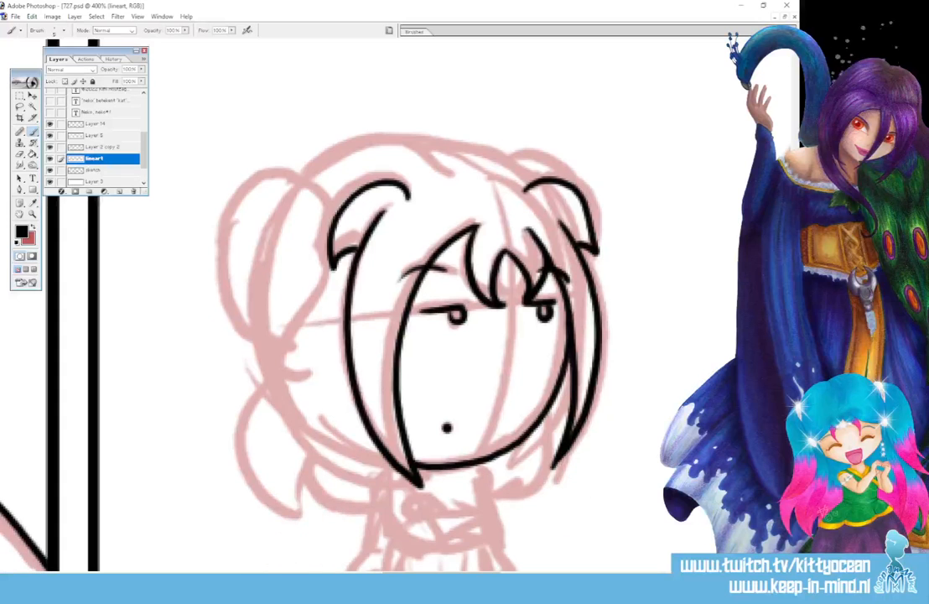
pyautogui.moveTo(281, 186); pyautogui.dragTo(333, 251)
pyautogui.moveTo(280, 180)
pyautogui.mouseDown()
pyautogui.moveTo(257, 346)
pyautogui.moveTo(291, 371)
pyautogui.mouseUp()
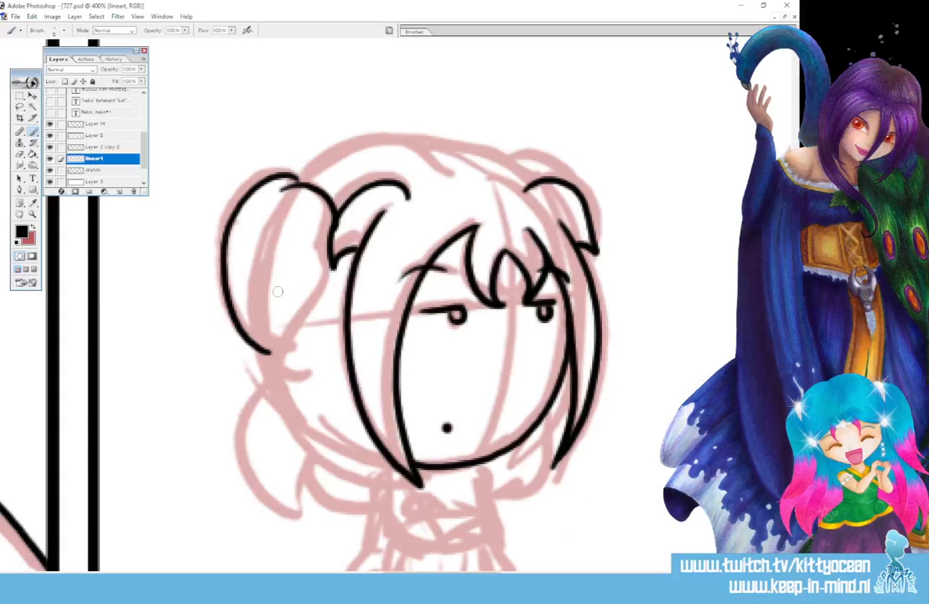
pyautogui.moveTo(265, 301); pyautogui.dragTo(270, 337)
pyautogui.moveTo(326, 264); pyautogui.dragTo(293, 375)
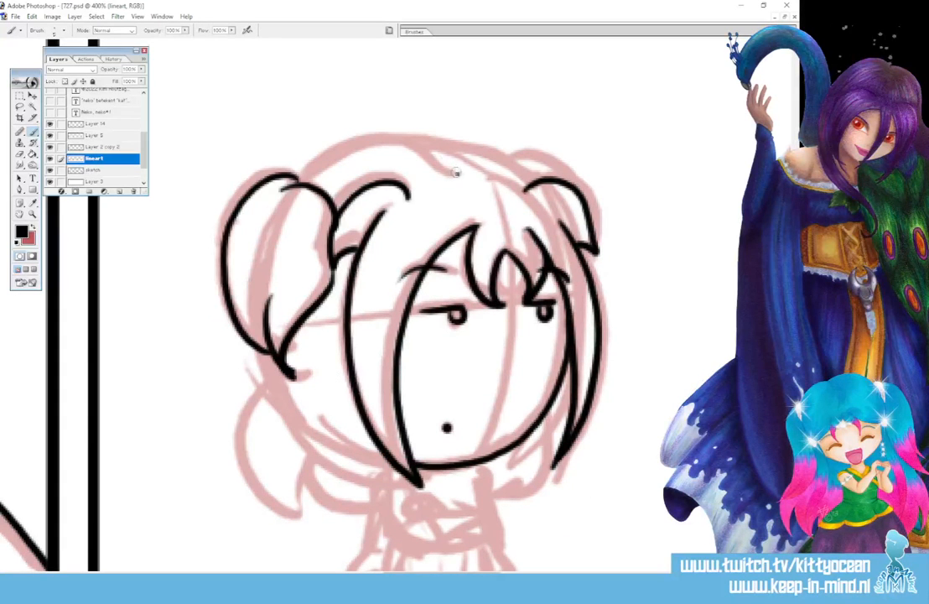
pyautogui.moveTo(459, 174)
pyautogui.mouseDown()
pyautogui.moveTo(388, 144)
pyautogui.moveTo(300, 182)
pyautogui.mouseUp()
pyautogui.moveTo(422, 154)
pyautogui.mouseDown()
pyautogui.moveTo(480, 149)
pyautogui.moveTo(528, 171)
pyautogui.moveTo(564, 162)
pyautogui.moveTo(592, 217)
pyautogui.moveTo(598, 265)
pyautogui.mouseUp()
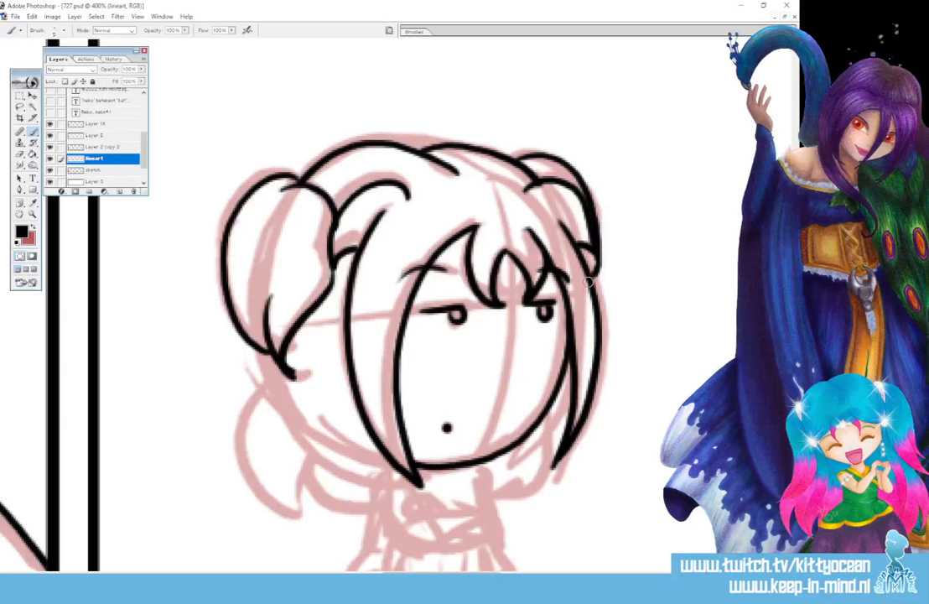
# Ink the chibi girl's crossed arms with hands, the collar and chest, and the waistline beneath the arms
pyautogui.scroll(-3, 399, 302)
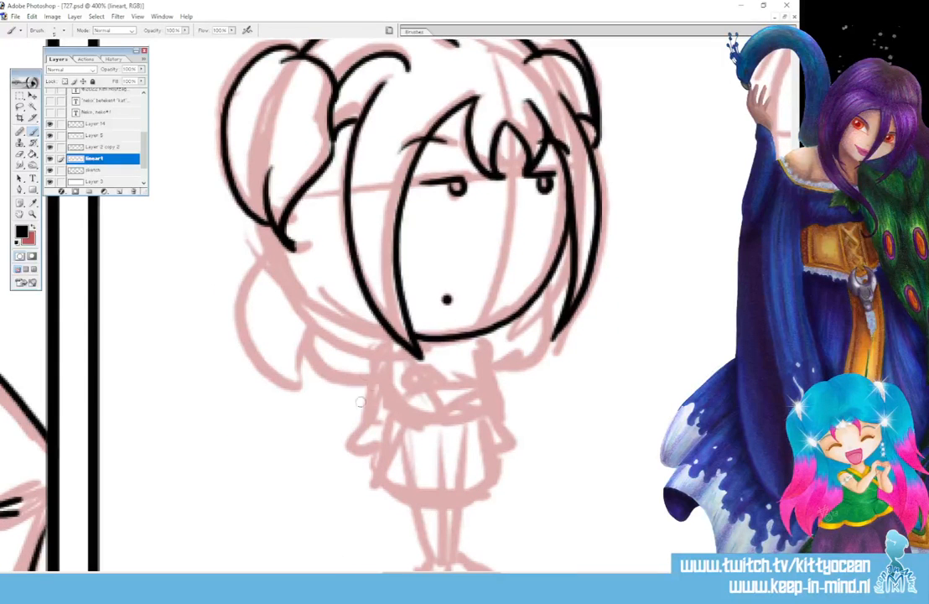
pyautogui.moveTo(424, 369)
pyautogui.mouseDown()
pyautogui.moveTo(411, 384)
pyautogui.moveTo(423, 370)
pyautogui.moveTo(451, 381)
pyautogui.moveTo(420, 367)
pyautogui.moveTo(415, 412)
pyautogui.moveTo(485, 391)
pyautogui.moveTo(471, 387)
pyautogui.moveTo(497, 386)
pyautogui.moveTo(483, 400)
pyautogui.mouseUp()
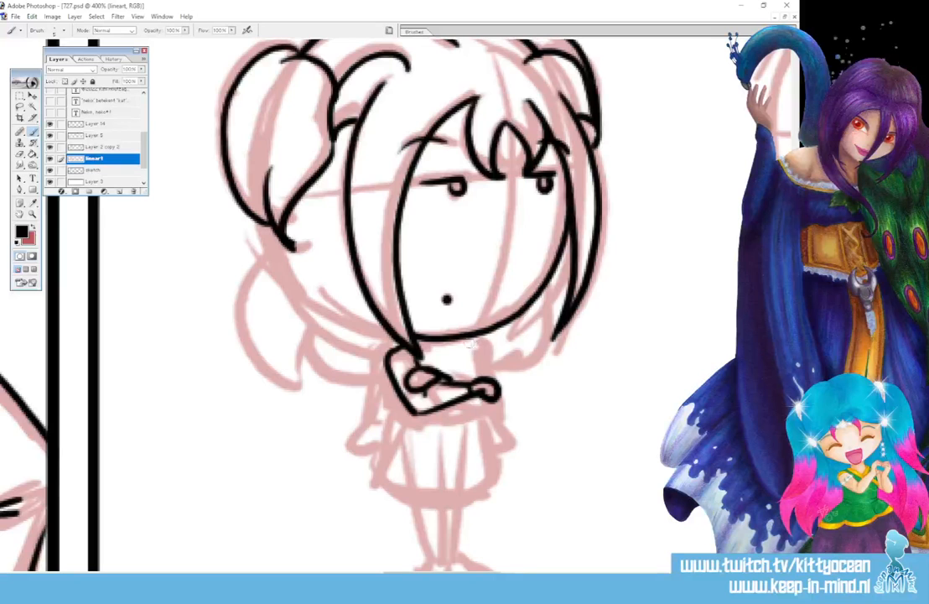
pyautogui.moveTo(470, 343); pyautogui.dragTo(488, 376)
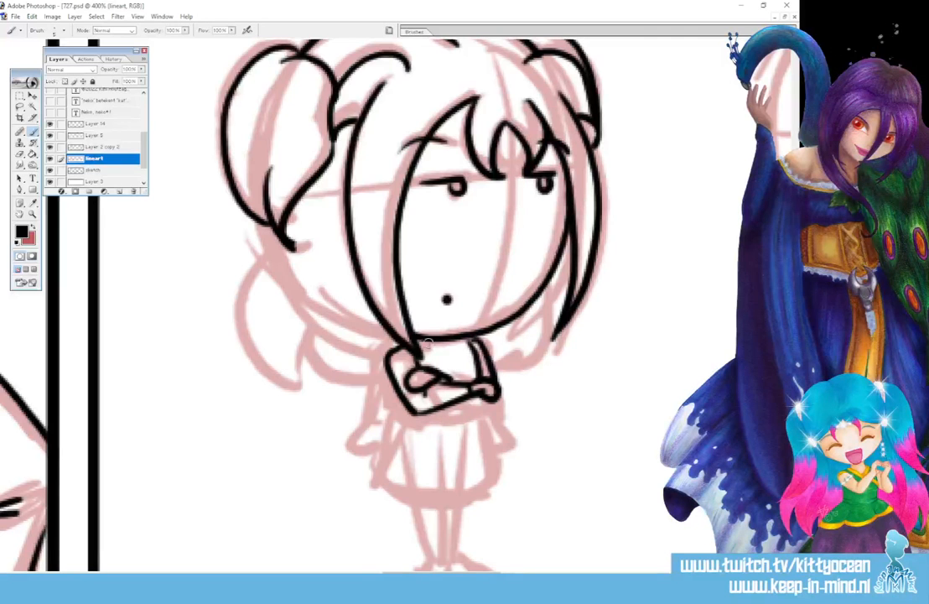
pyautogui.moveTo(427, 343)
pyautogui.mouseDown()
pyautogui.moveTo(461, 339)
pyautogui.moveTo(460, 383)
pyautogui.mouseUp()
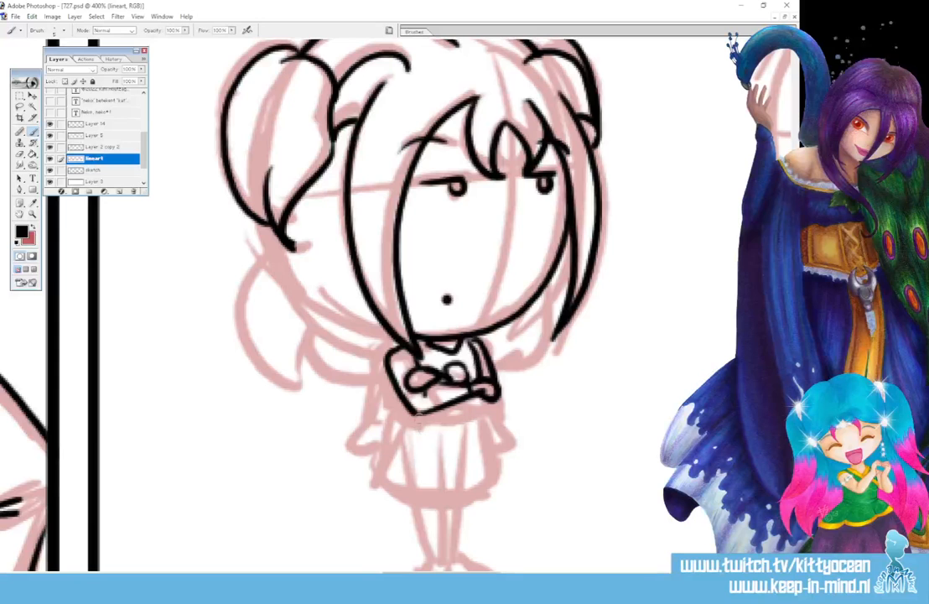
pyautogui.moveTo(413, 411)
pyautogui.mouseDown()
pyautogui.moveTo(463, 426)
pyautogui.moveTo(489, 410)
pyautogui.mouseUp()
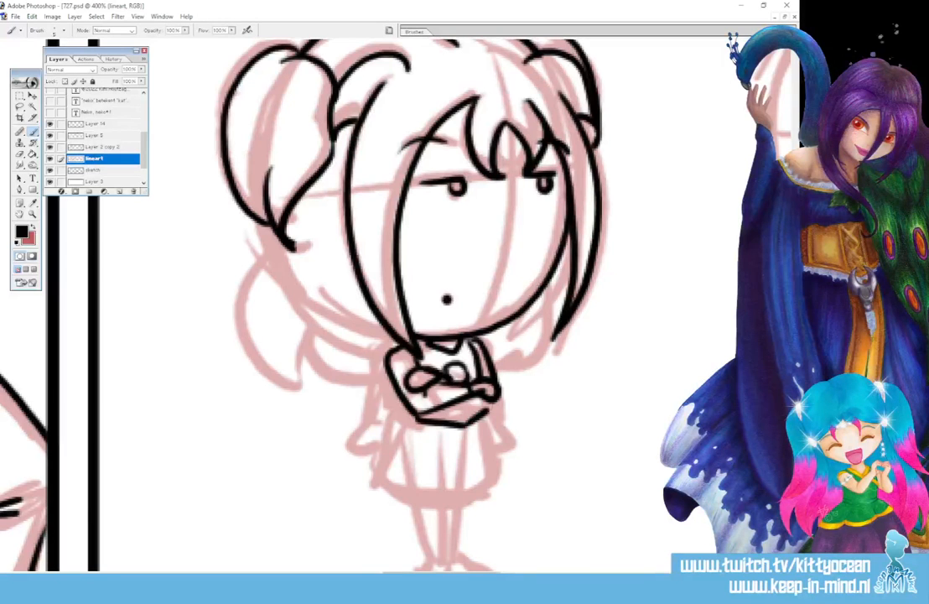
# Ink both sides of the chibi girl's skirt and a curved hem, redrawing the first hem line with rounded corners
pyautogui.moveTo(414, 426); pyautogui.dragTo(390, 487)
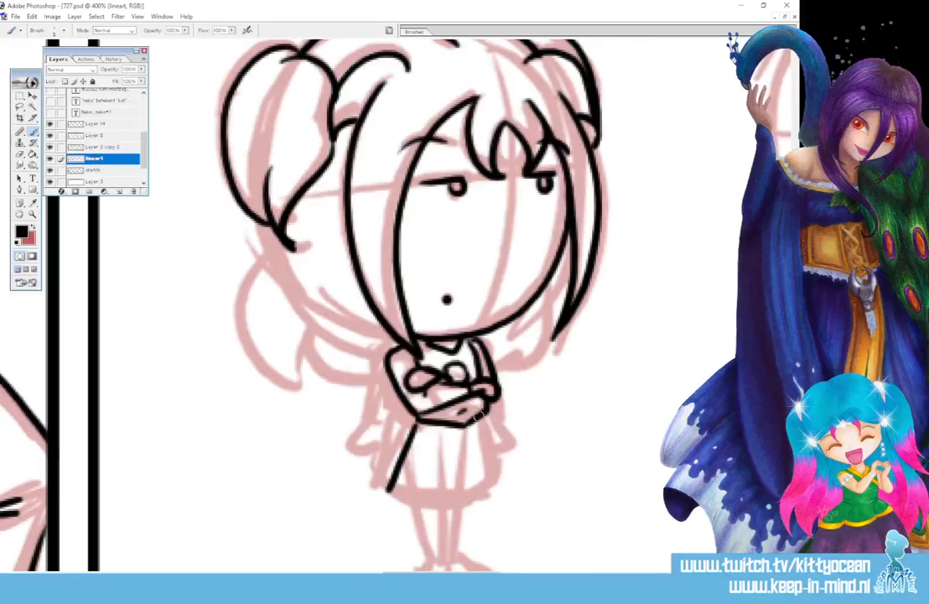
pyautogui.moveTo(483, 421); pyautogui.dragTo(496, 490)
pyautogui.moveTo(389, 490)
pyautogui.mouseDown()
pyautogui.moveTo(415, 497)
pyautogui.moveTo(493, 485)
pyautogui.mouseUp()
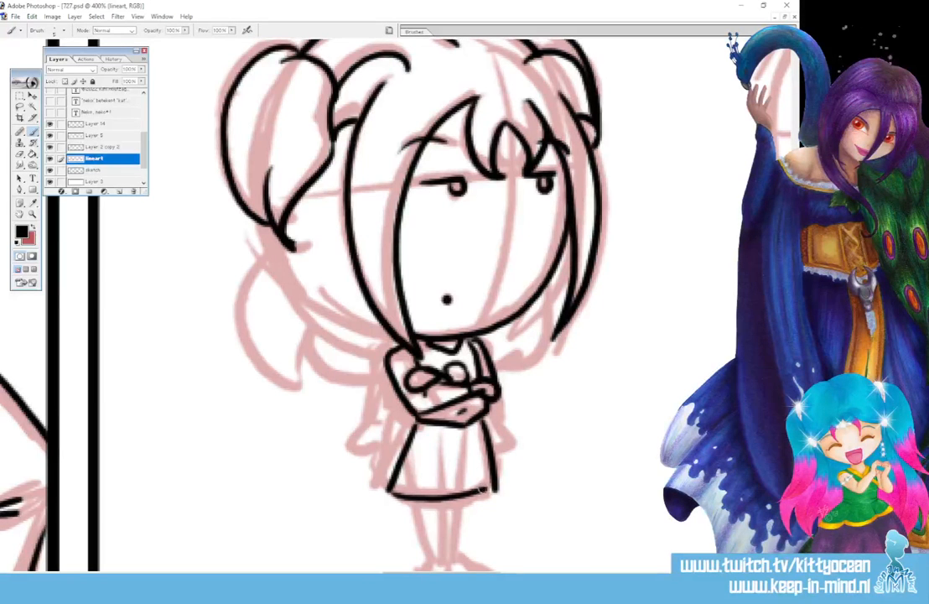
pyautogui.hotkey('ctrl', 'z')
pyautogui.moveTo(390, 489)
pyautogui.mouseDown()
pyautogui.moveTo(462, 501)
pyautogui.moveTo(496, 488)
pyautogui.mouseUp()
pyautogui.moveTo(386, 493); pyautogui.dragTo(387, 483)
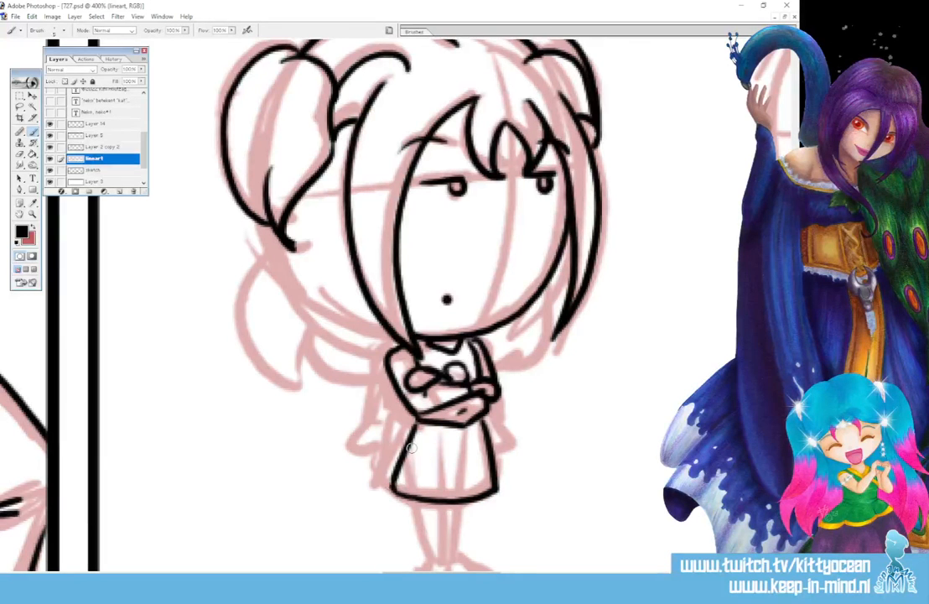
# Ink the chibi girl's loose hair ends below the left-hand loop, behind the shoulder, and under the right side of the face
pyautogui.moveTo(264, 223); pyautogui.dragTo(288, 302)
pyautogui.moveTo(271, 243)
pyautogui.mouseDown()
pyautogui.moveTo(247, 290)
pyautogui.moveTo(296, 363)
pyautogui.moveTo(303, 318)
pyautogui.mouseUp()
pyautogui.moveTo(302, 322)
pyautogui.mouseDown()
pyautogui.moveTo(381, 383)
pyautogui.moveTo(372, 363)
pyautogui.moveTo(390, 369)
pyautogui.mouseUp()
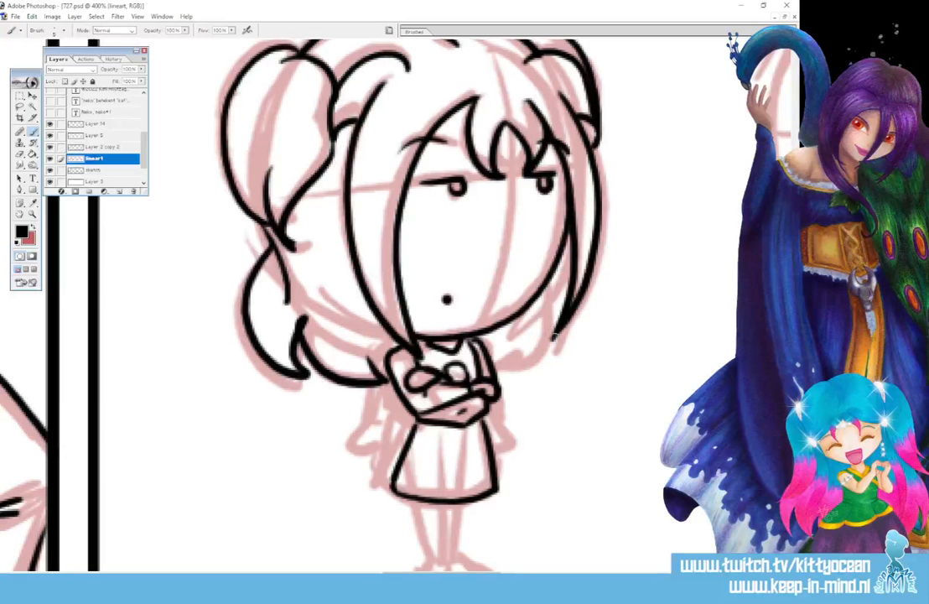
pyautogui.moveTo(534, 327); pyautogui.dragTo(514, 363)
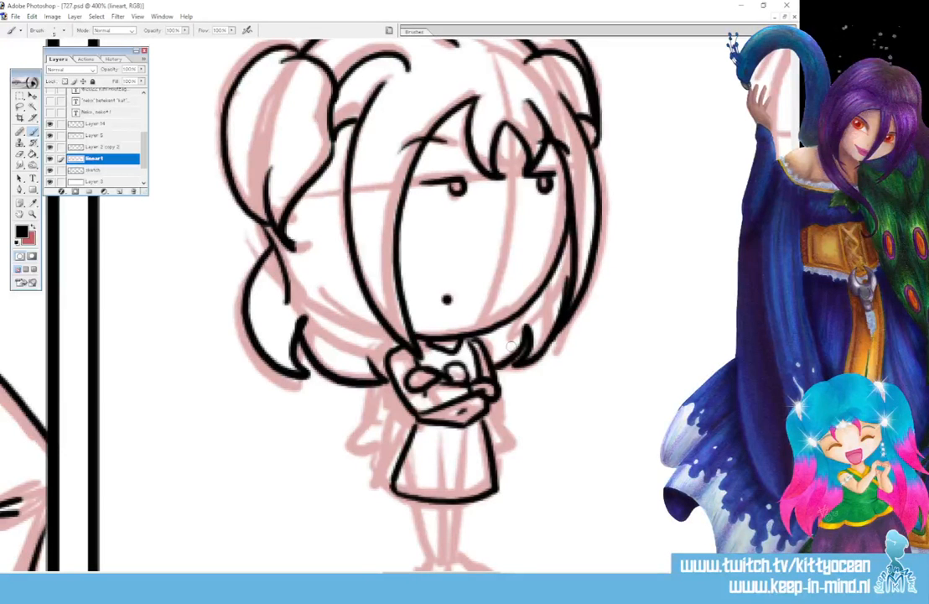
# Ink the chibi girl's legs with a sock line across them and both shoes, undoing the last stroke
pyautogui.scroll(-3, 460, 377)
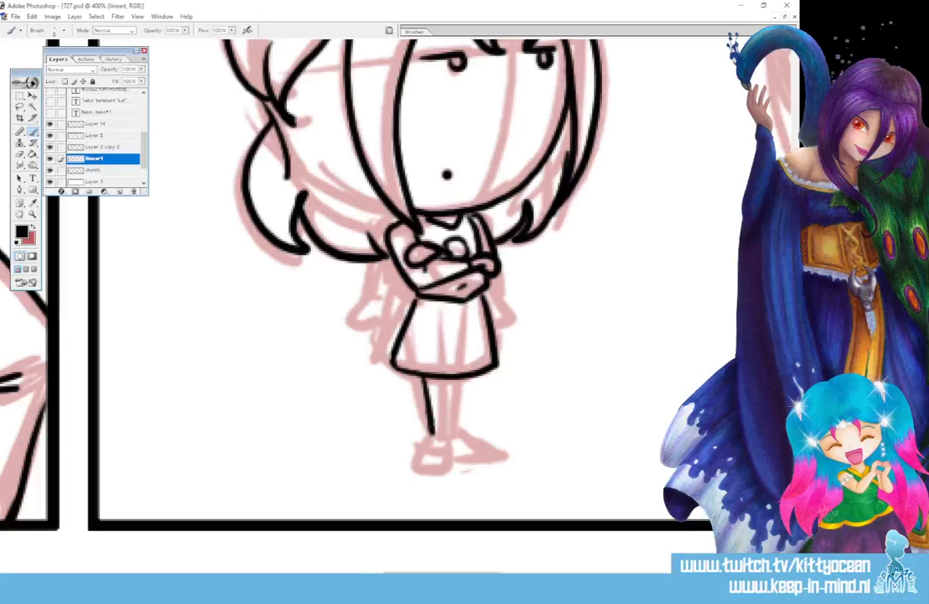
pyautogui.moveTo(461, 379)
pyautogui.mouseDown()
pyautogui.moveTo(457, 433)
pyautogui.moveTo(448, 432)
pyautogui.mouseUp()
pyautogui.moveTo(430, 395); pyautogui.dragTo(463, 395)
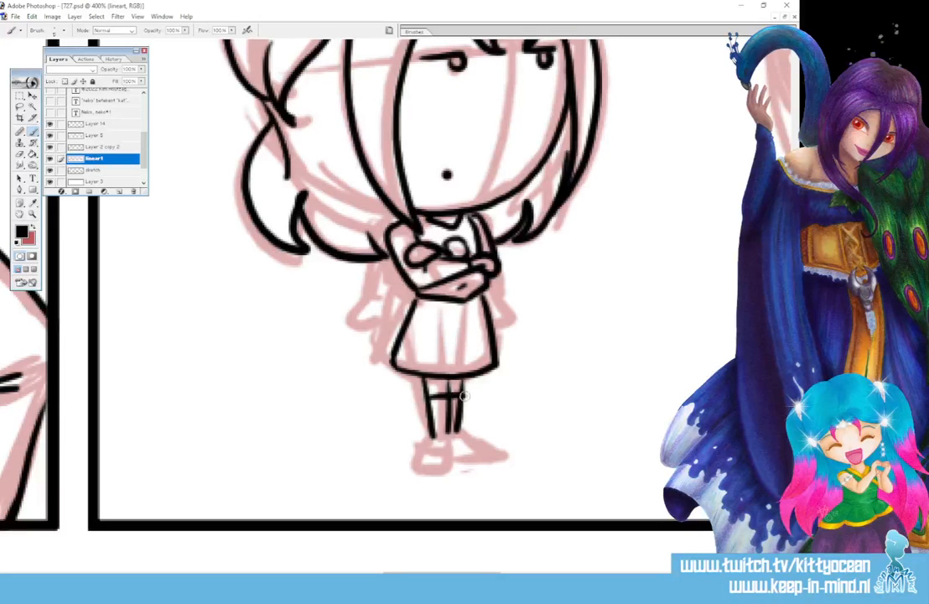
pyautogui.moveTo(430, 434)
pyautogui.mouseDown()
pyautogui.moveTo(417, 465)
pyautogui.moveTo(445, 462)
pyautogui.moveTo(449, 442)
pyautogui.moveTo(484, 451)
pyautogui.moveTo(457, 463)
pyautogui.mouseUp()
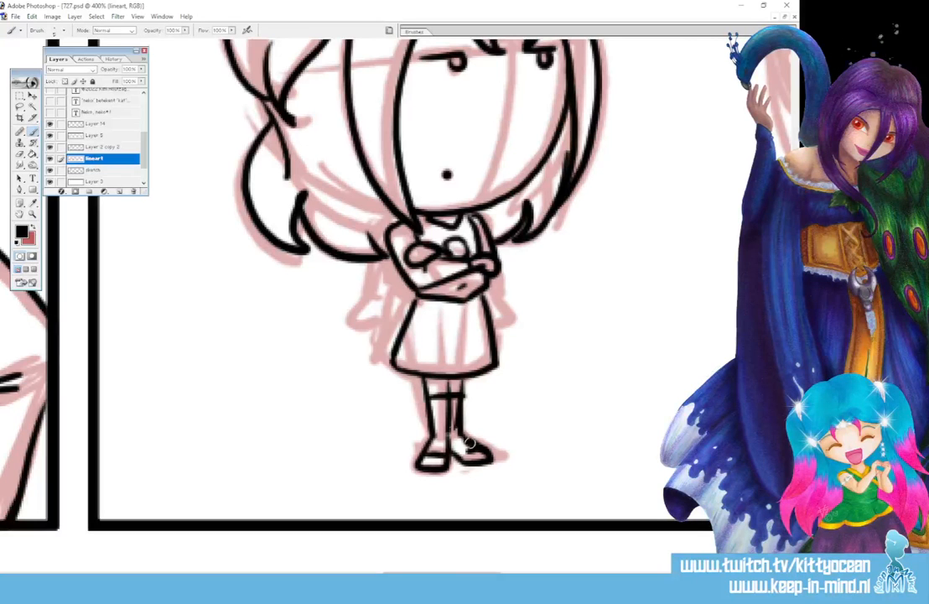
pyautogui.hotkey('ctrl', 'z')
# Ink both eyes, both raised eyebrows and the open grinning mouth of the chibi figure to the right
pyautogui.moveTo(436, 574); pyautogui.dragTo(533, 574)
pyautogui.moveTo(793, 420); pyautogui.dragTo(793, 371)
pyautogui.moveTo(411, 250)
pyautogui.mouseDown()
pyautogui.moveTo(417, 241)
pyautogui.moveTo(440, 252)
pyautogui.moveTo(429, 231)
pyautogui.mouseUp()
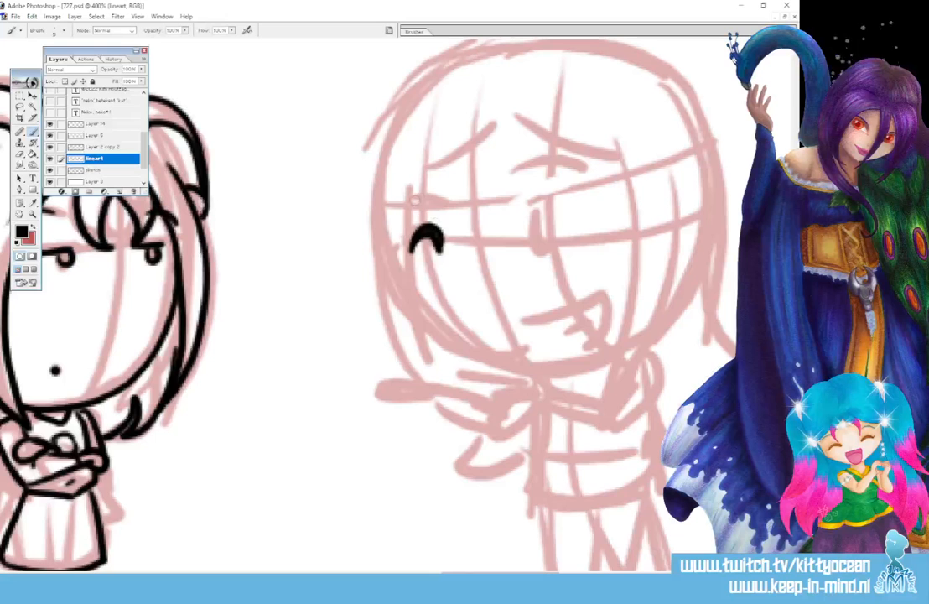
pyautogui.moveTo(409, 195); pyautogui.dragTo(448, 207)
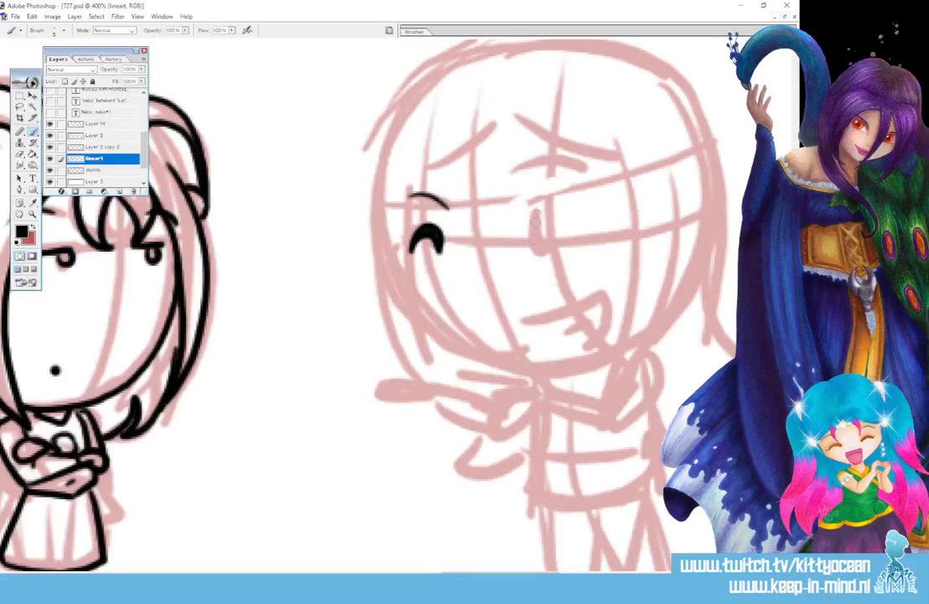
pyautogui.moveTo(537, 216); pyautogui.dragTo(556, 254)
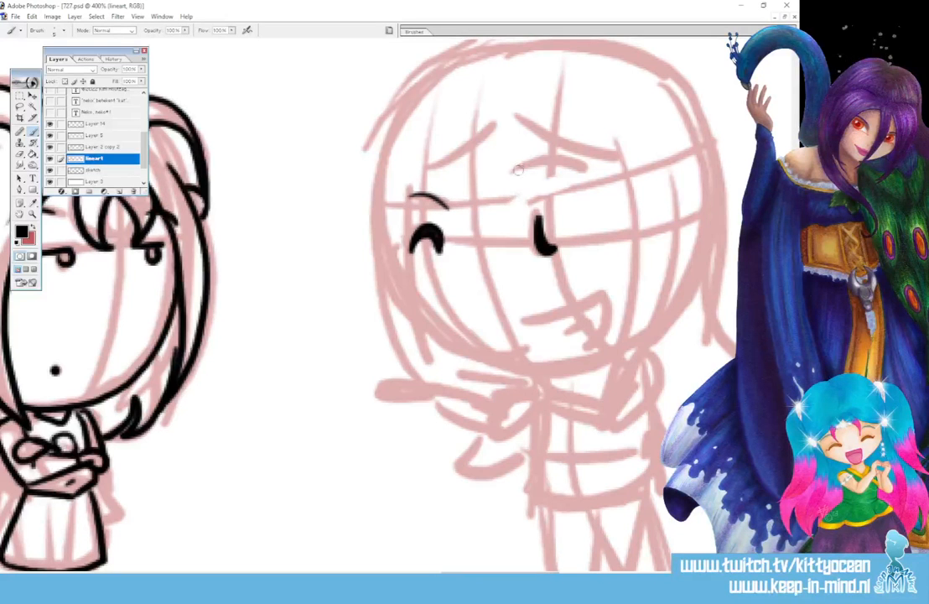
pyautogui.moveTo(516, 172); pyautogui.dragTo(593, 177)
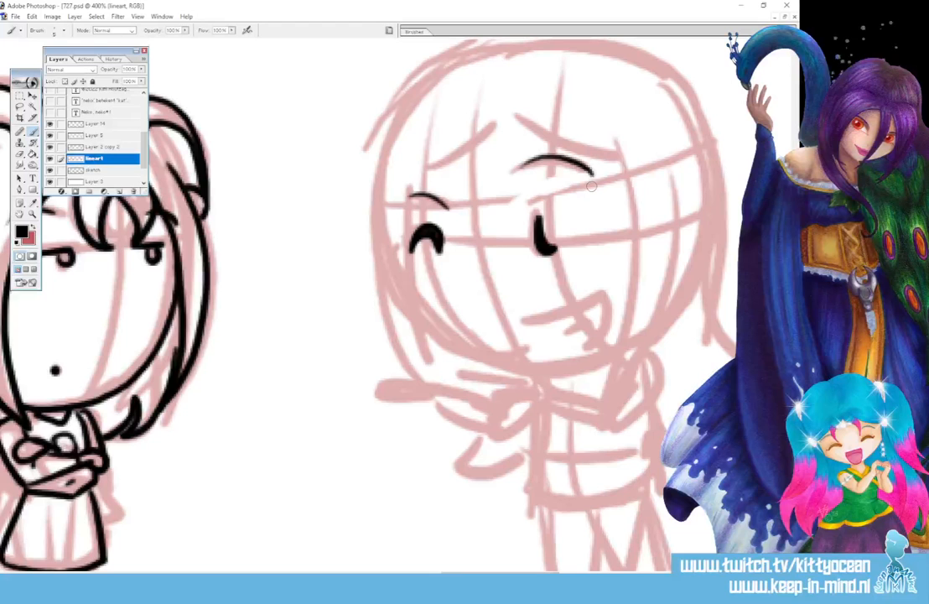
pyautogui.moveTo(518, 312)
pyautogui.mouseDown()
pyautogui.moveTo(528, 307)
pyautogui.moveTo(601, 342)
pyautogui.moveTo(587, 312)
pyautogui.mouseUp()
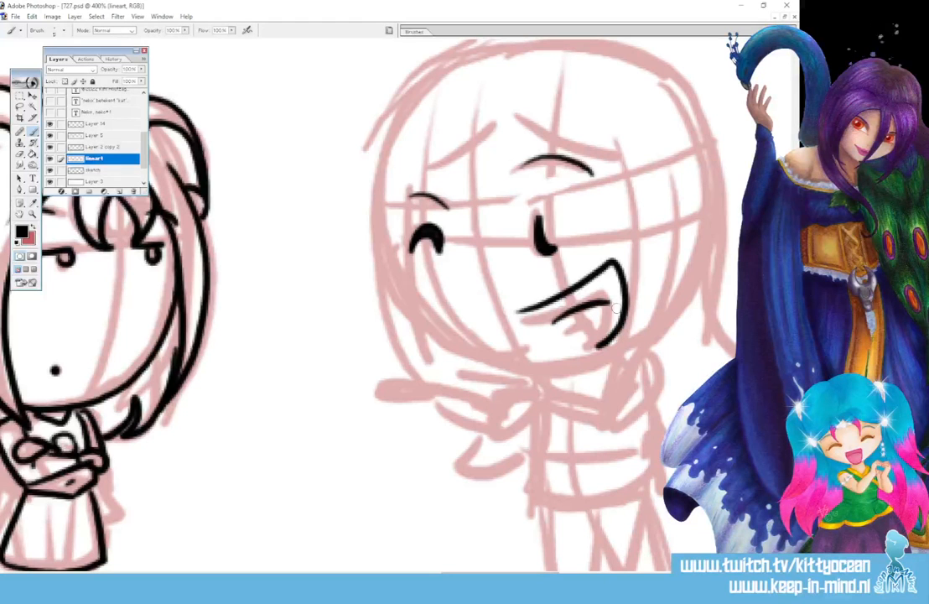
# Ink the grinning chibi's long pointed hair locks on both sides of the face and the jawline between them
pyautogui.moveTo(416, 145); pyautogui.dragTo(440, 390)
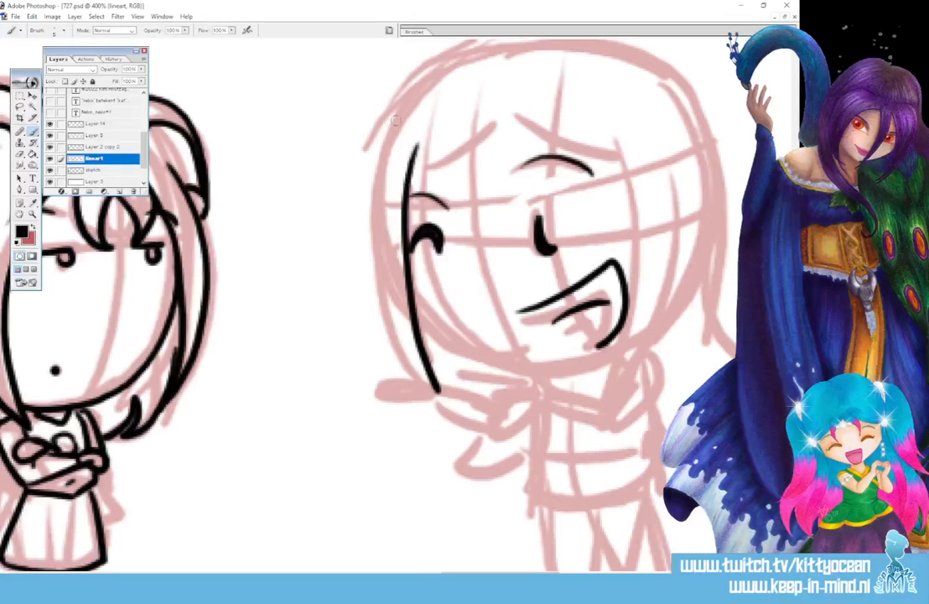
pyautogui.moveTo(395, 119)
pyautogui.mouseDown()
pyautogui.moveTo(376, 181)
pyautogui.moveTo(411, 367)
pyautogui.moveTo(431, 376)
pyautogui.moveTo(461, 430)
pyautogui.mouseUp()
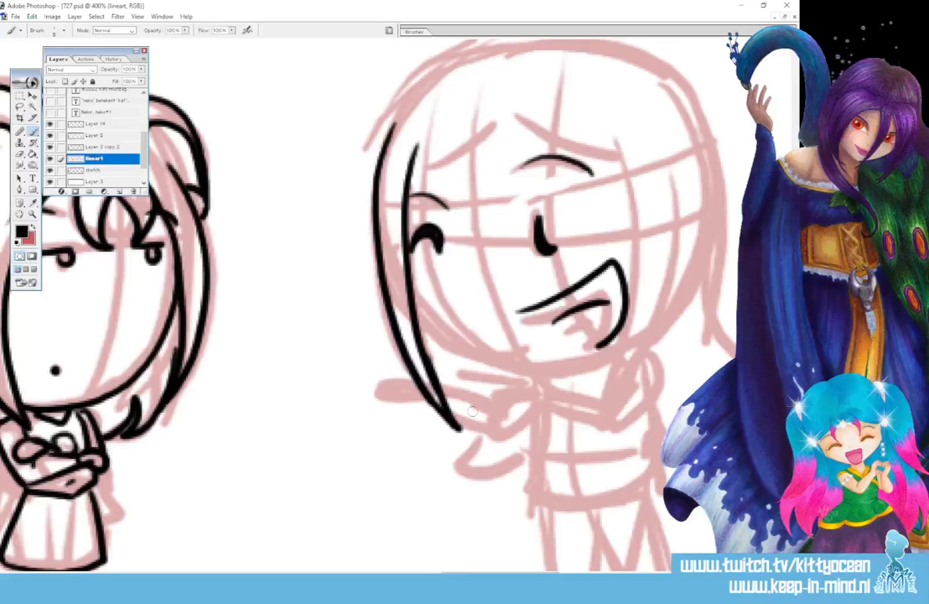
pyautogui.moveTo(611, 138)
pyautogui.mouseDown()
pyautogui.moveTo(627, 239)
pyautogui.moveTo(580, 432)
pyautogui.mouseUp()
pyautogui.moveTo(659, 134)
pyautogui.mouseDown()
pyautogui.moveTo(677, 197)
pyautogui.moveTo(665, 331)
pyautogui.moveTo(580, 437)
pyautogui.mouseUp()
pyautogui.moveTo(410, 286)
pyautogui.mouseDown()
pyautogui.moveTo(424, 311)
pyautogui.moveTo(491, 356)
pyautogui.moveTo(549, 366)
pyautogui.moveTo(610, 343)
pyautogui.mouseUp()
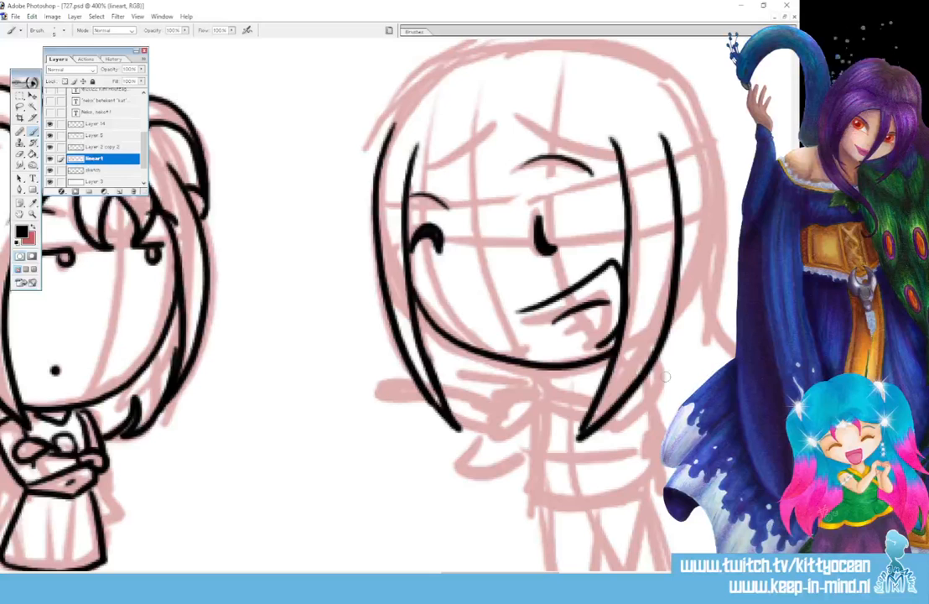
# Ink the grinning chibi's sleeves, forearms and both hands in front of the chest
pyautogui.moveTo(546, 388)
pyautogui.mouseDown()
pyautogui.moveTo(589, 414)
pyautogui.moveTo(659, 377)
pyautogui.mouseUp()
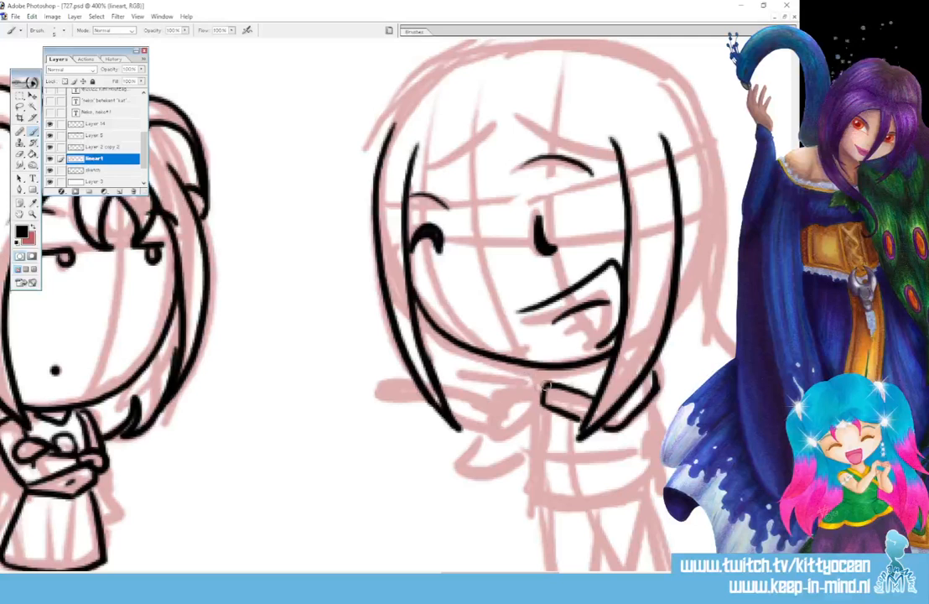
pyautogui.moveTo(545, 386)
pyautogui.mouseDown()
pyautogui.moveTo(532, 376)
pyautogui.moveTo(505, 386)
pyautogui.moveTo(513, 401)
pyautogui.moveTo(538, 403)
pyautogui.moveTo(495, 405)
pyautogui.moveTo(449, 391)
pyautogui.moveTo(501, 431)
pyautogui.moveTo(539, 407)
pyautogui.mouseUp()
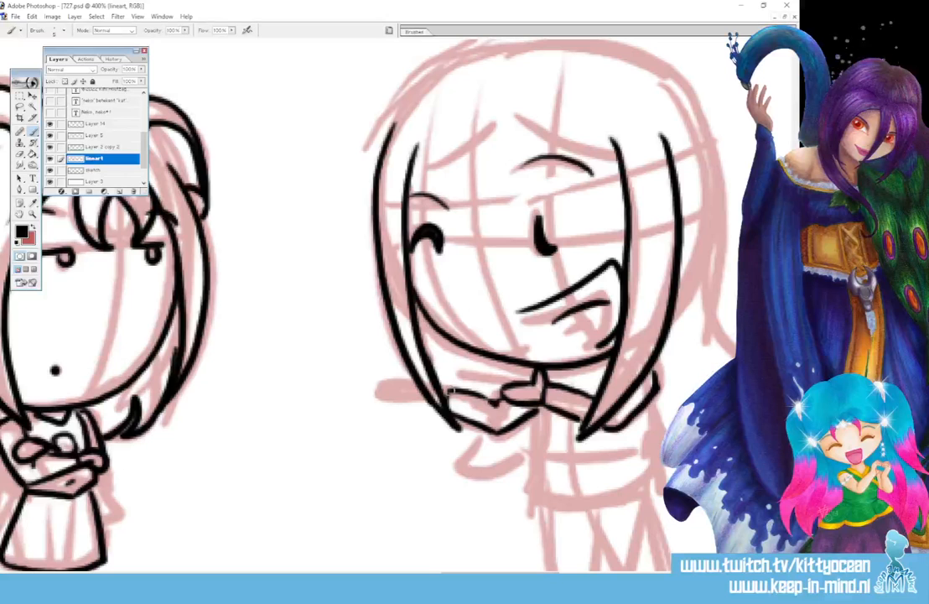
pyautogui.moveTo(447, 388)
pyautogui.mouseDown()
pyautogui.moveTo(439, 379)
pyautogui.moveTo(431, 402)
pyautogui.moveTo(441, 395)
pyautogui.moveTo(426, 391)
pyautogui.moveTo(421, 404)
pyautogui.moveTo(444, 403)
pyautogui.mouseUp()
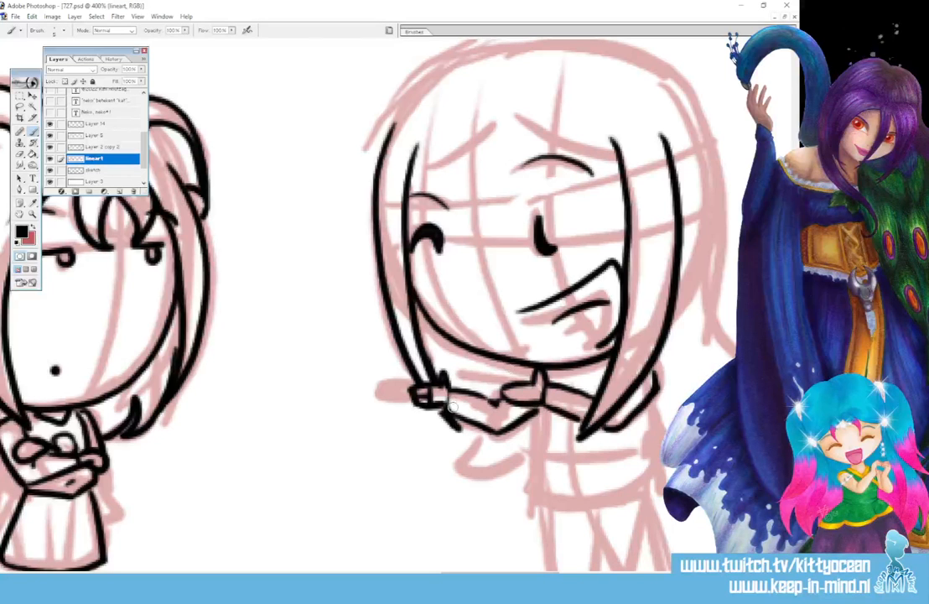
# Clear the grinning chibi's first hand lines and redraw both hands with pointing index fingers and raised thumbs
pyautogui.moveTo(417, 402)
pyautogui.mouseDown()
pyautogui.moveTo(428, 406)
pyautogui.moveTo(442, 386)
pyautogui.mouseUp()
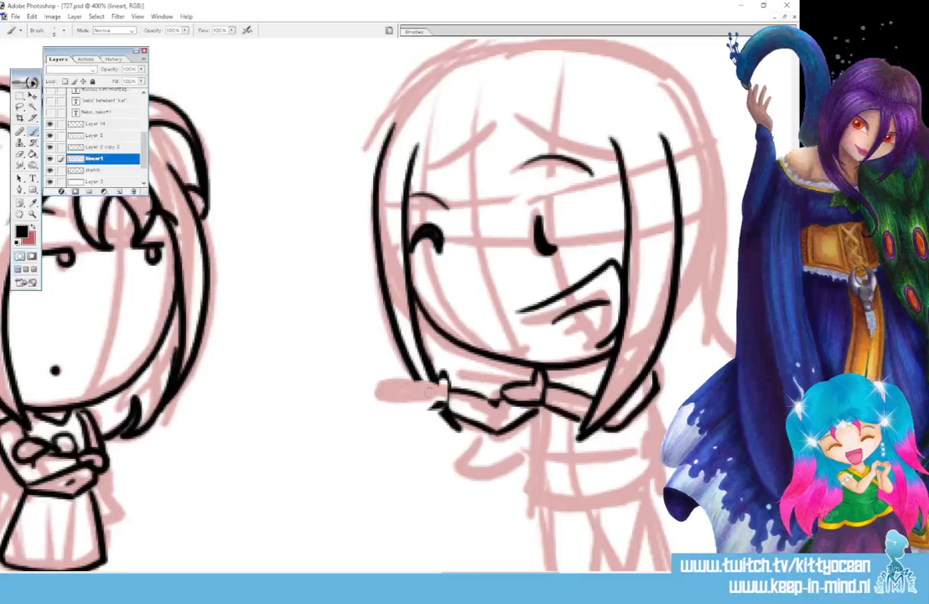
pyautogui.moveTo(502, 390)
pyautogui.mouseDown()
pyautogui.moveTo(511, 405)
pyautogui.moveTo(538, 384)
pyautogui.mouseUp()
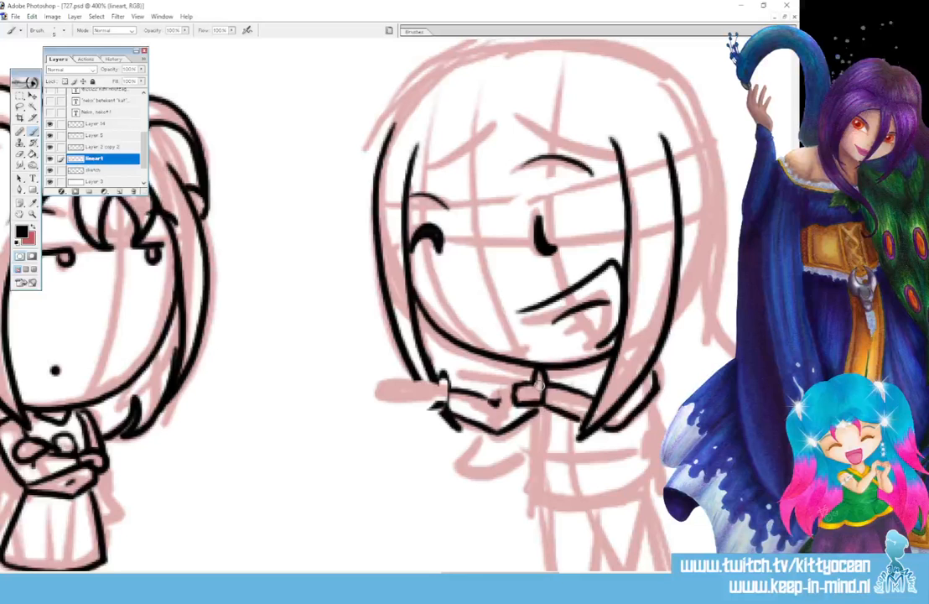
pyautogui.moveTo(520, 384)
pyautogui.mouseDown()
pyautogui.moveTo(501, 387)
pyautogui.moveTo(521, 395)
pyautogui.moveTo(541, 376)
pyautogui.mouseUp()
pyautogui.hotkey('ctrl', 'z')
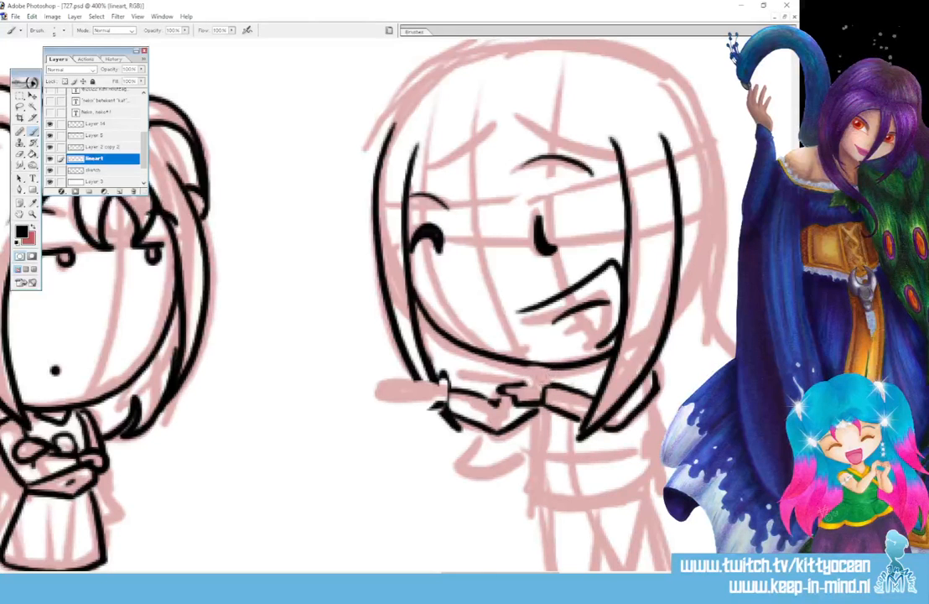
pyautogui.moveTo(543, 390); pyautogui.dragTo(537, 374)
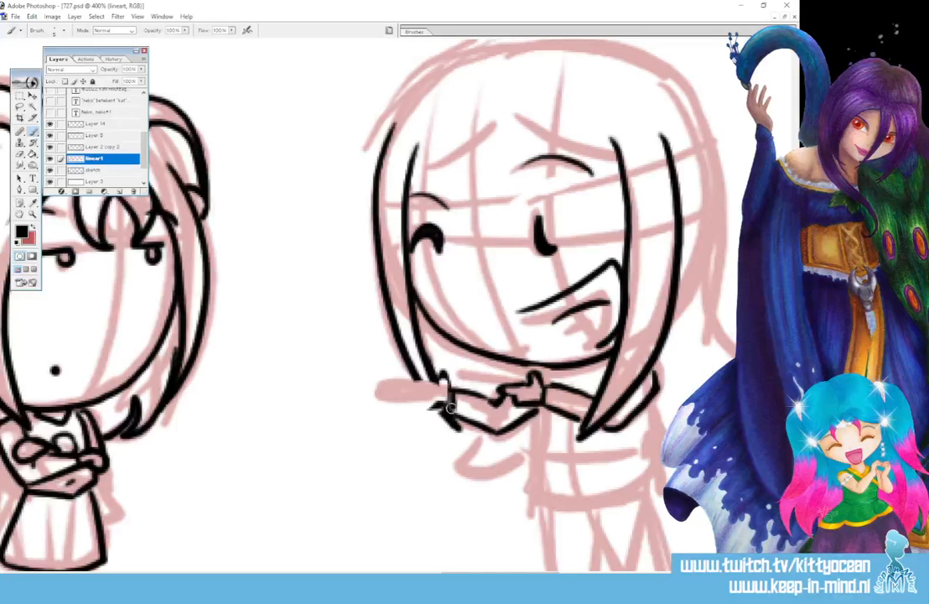
pyautogui.moveTo(435, 385)
pyautogui.mouseDown()
pyautogui.moveTo(409, 386)
pyautogui.moveTo(419, 404)
pyautogui.moveTo(437, 403)
pyautogui.mouseUp()
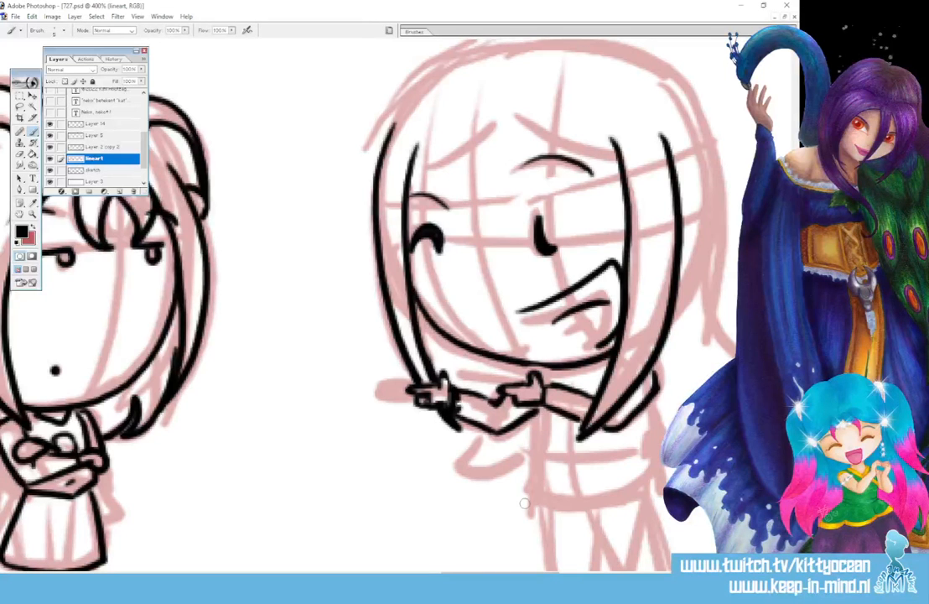
# Lasso the chibi's outstretched hand, move it closer to the other hand, clean its edge, and redraw the hair lock's tip beside it
pyautogui.click(20, 107)
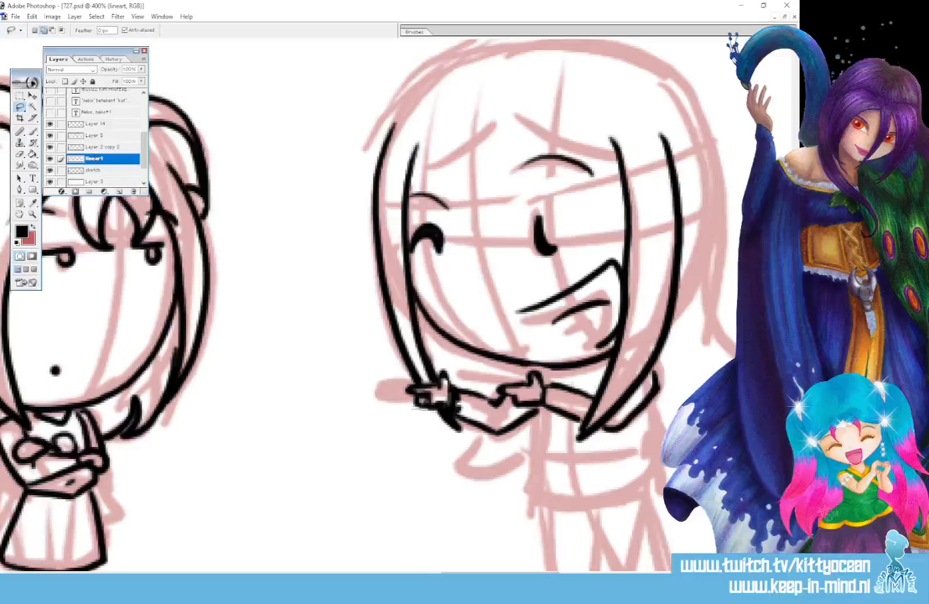
pyautogui.moveTo(424, 379)
pyautogui.mouseDown()
pyautogui.moveTo(406, 391)
pyautogui.moveTo(467, 384)
pyautogui.mouseUp()
pyautogui.click(33, 96)
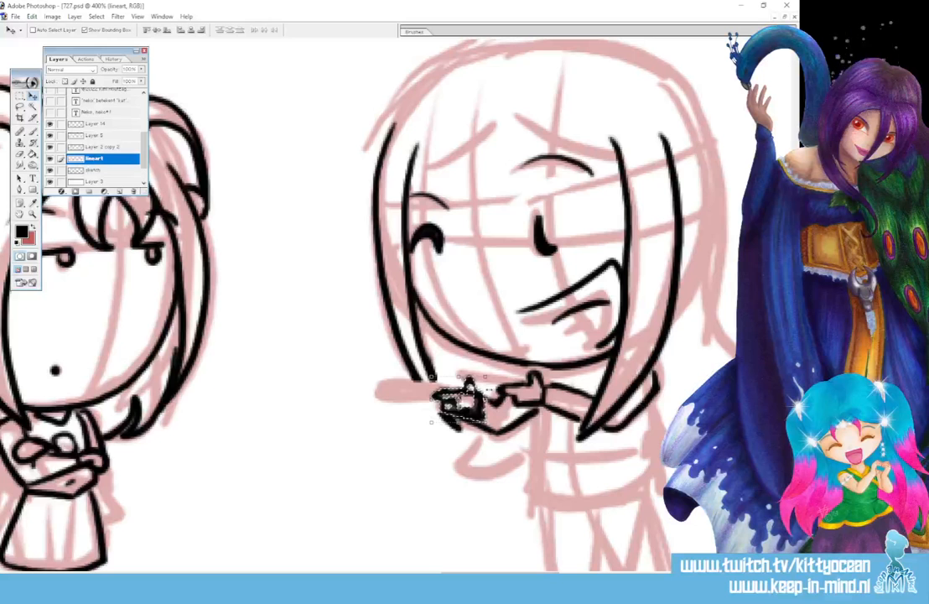
pyautogui.hotkey('ctrl', 'd')
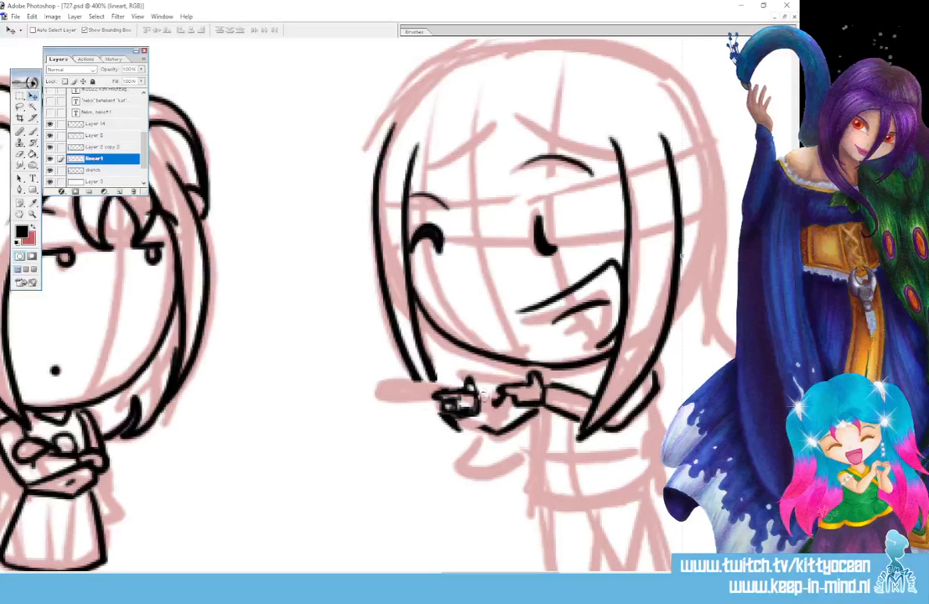
pyautogui.moveTo(470, 390); pyautogui.dragTo(476, 410)
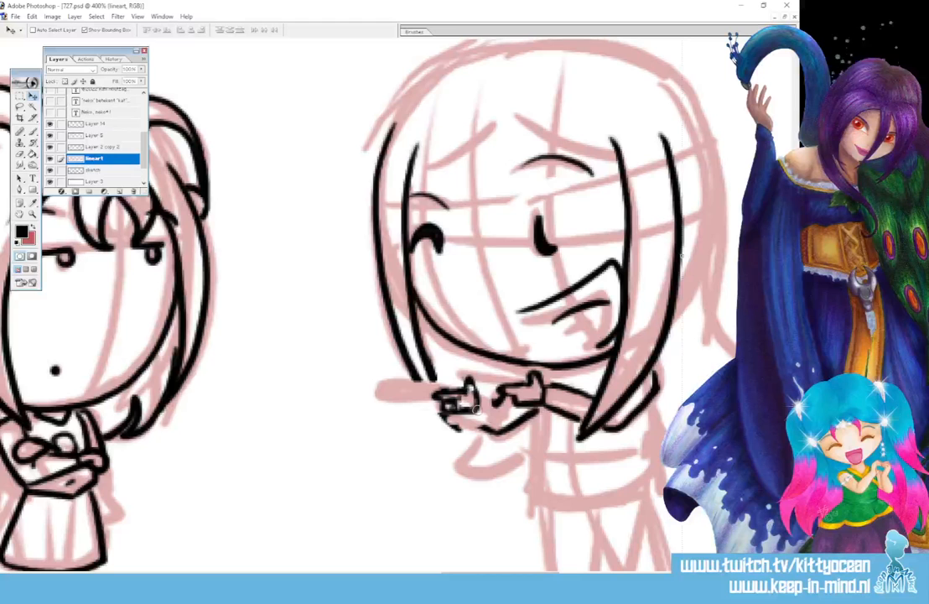
pyautogui.moveTo(428, 368); pyautogui.dragTo(458, 431)
pyautogui.press('b')
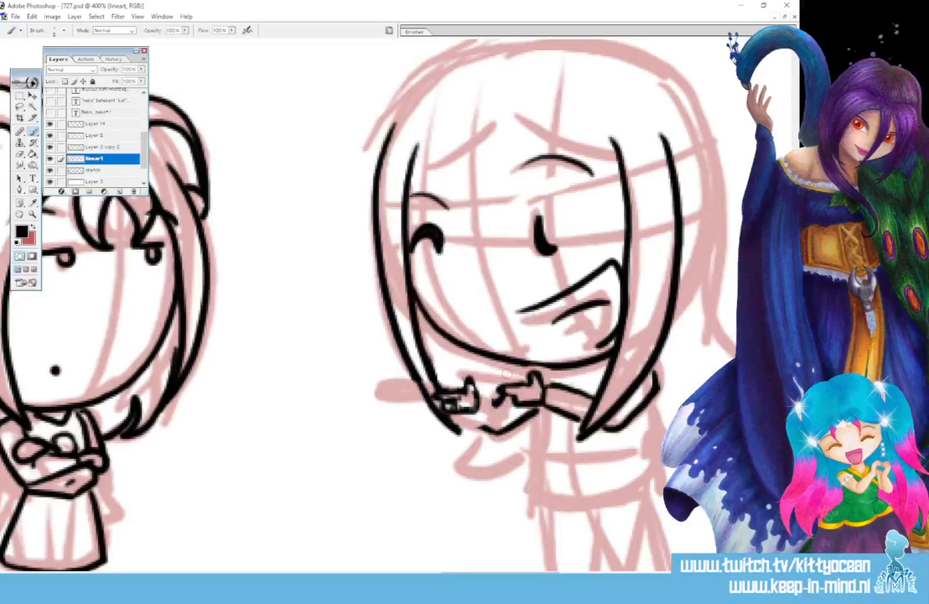
# Ink the grinning chibi's far sleeve behind the moved hand, the neckline, and the shirt's sides and curved hem
pyautogui.moveTo(477, 392)
pyautogui.mouseDown()
pyautogui.moveTo(496, 406)
pyautogui.moveTo(494, 432)
pyautogui.mouseUp()
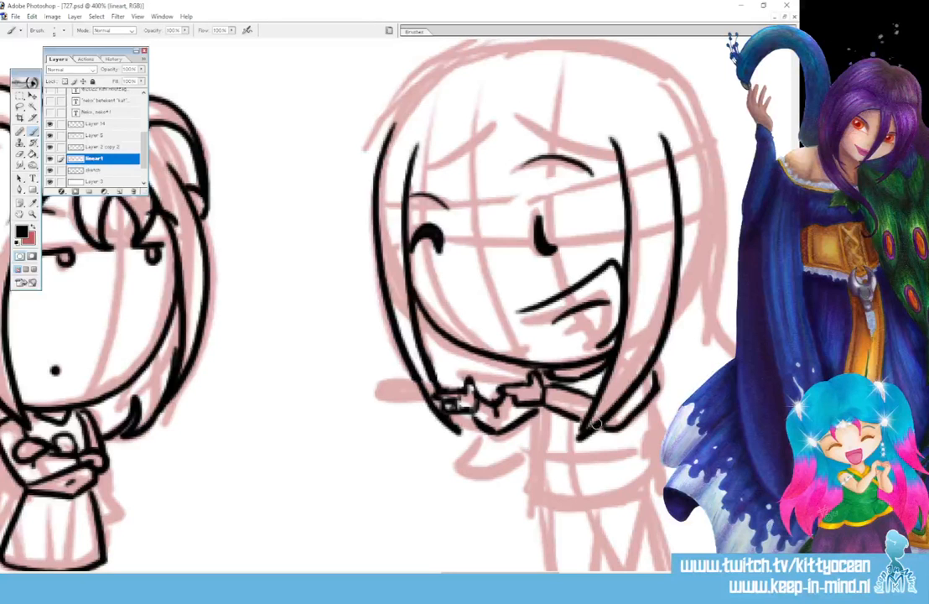
pyautogui.moveTo(648, 375)
pyautogui.mouseDown()
pyautogui.moveTo(641, 409)
pyautogui.moveTo(662, 482)
pyautogui.mouseUp()
pyautogui.moveTo(537, 394)
pyautogui.mouseDown()
pyautogui.moveTo(537, 501)
pyautogui.moveTo(659, 501)
pyautogui.mouseUp()
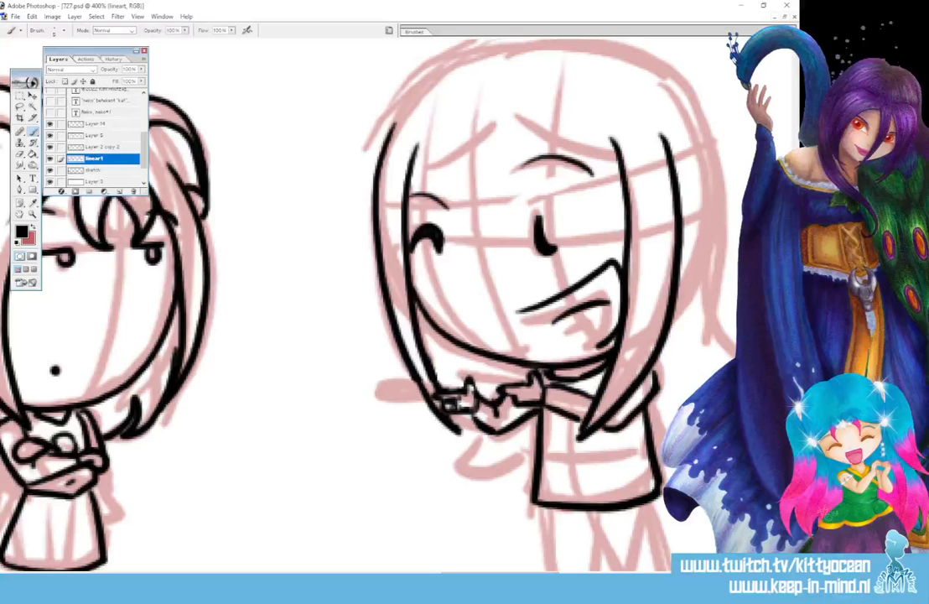
# Ink the grinning chibi's hairline as two curves parting from a point on the forehead
pyautogui.scroll(3, 550, 383)
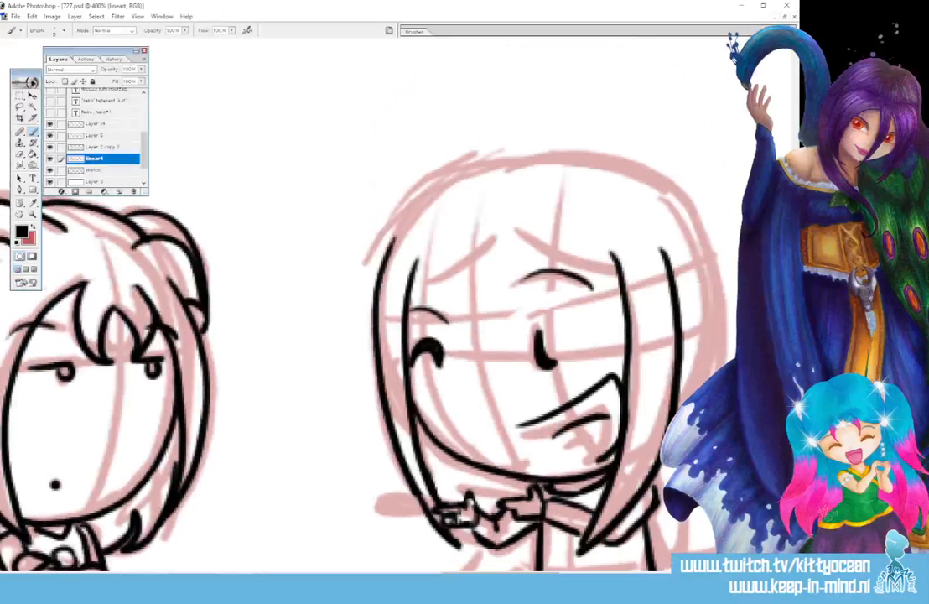
pyautogui.moveTo(501, 246); pyautogui.dragTo(616, 268)
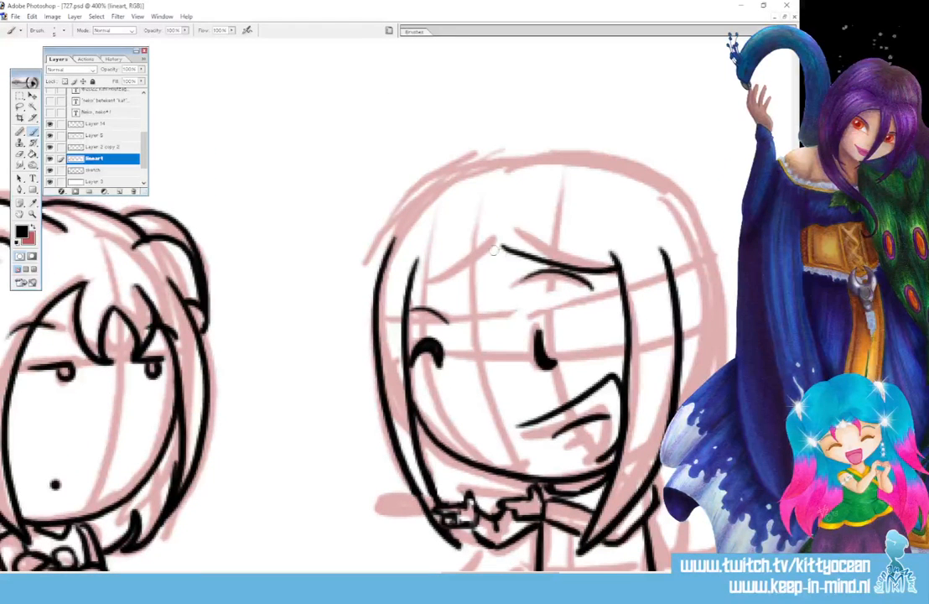
pyautogui.moveTo(495, 245); pyautogui.dragTo(407, 289)
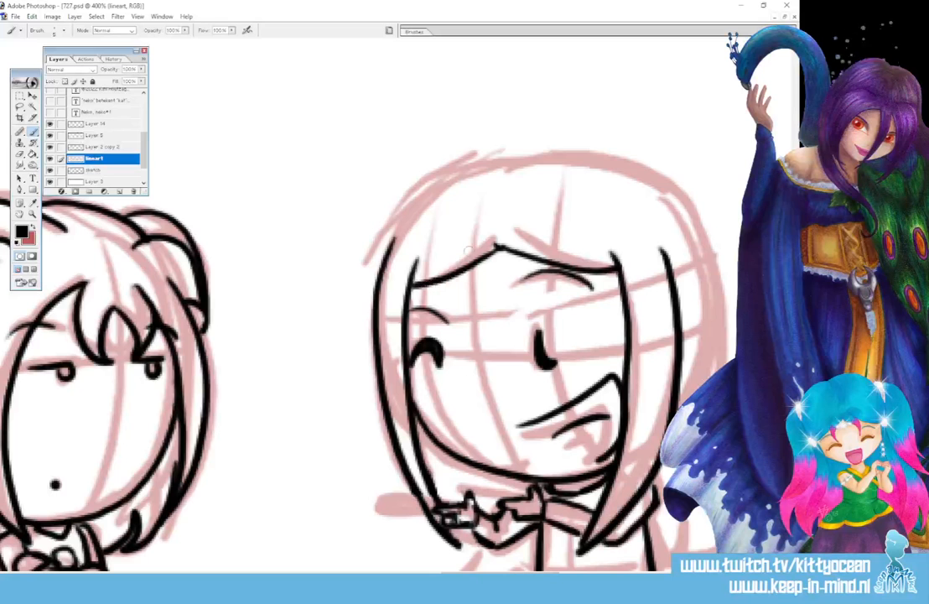
# Ink the top outline of the grinning chibi's head and the long hair falling behind the shoulders with pointed ends on both sides
pyautogui.moveTo(503, 171)
pyautogui.mouseDown()
pyautogui.moveTo(584, 147)
pyautogui.moveTo(646, 165)
pyautogui.moveTo(688, 198)
pyautogui.moveTo(714, 261)
pyautogui.moveTo(715, 360)
pyautogui.mouseUp()
pyautogui.scroll(-8, 713, 336)
pyautogui.moveTo(711, 240); pyautogui.dragTo(733, 348)
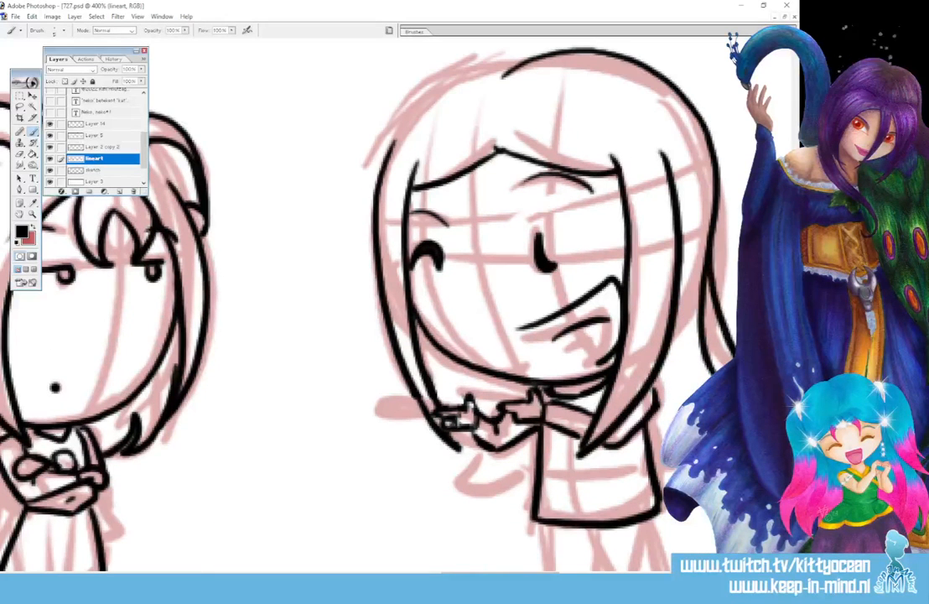
pyautogui.moveTo(659, 474); pyautogui.dragTo(675, 470)
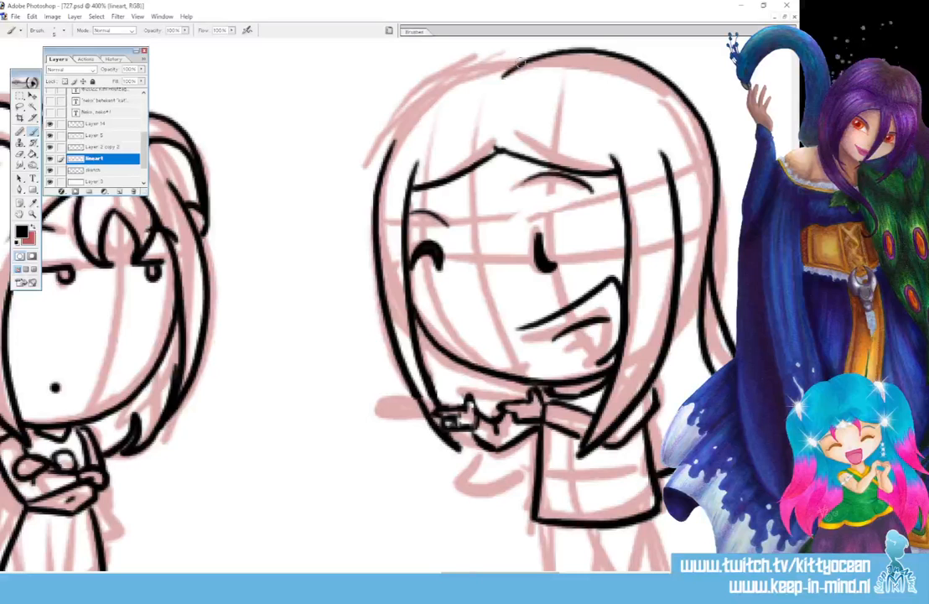
pyautogui.moveTo(520, 62)
pyautogui.mouseDown()
pyautogui.moveTo(440, 84)
pyautogui.moveTo(381, 155)
pyautogui.mouseUp()
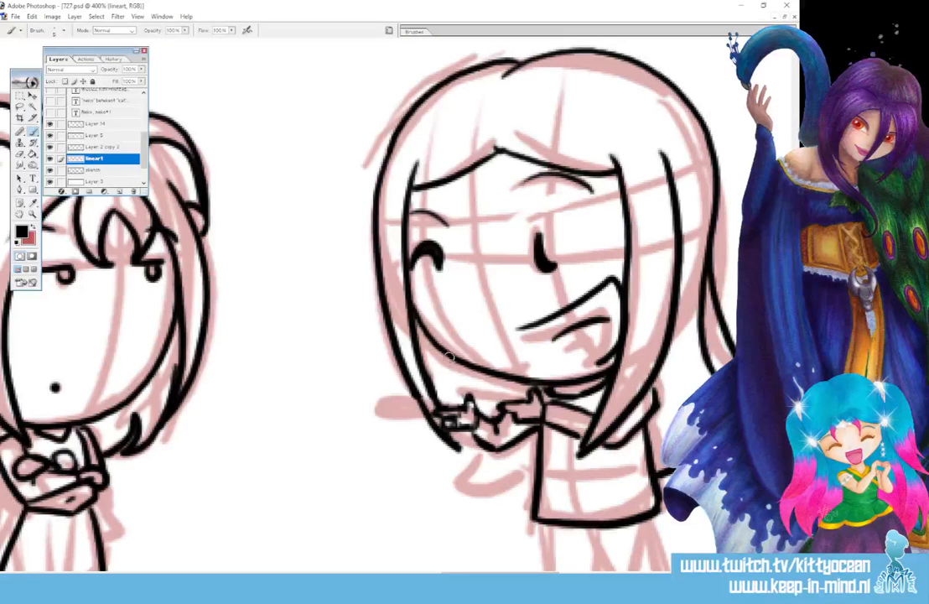
pyautogui.moveTo(459, 450)
pyautogui.mouseDown()
pyautogui.moveTo(453, 492)
pyautogui.moveTo(535, 475)
pyautogui.mouseUp()
# Ink the grinning chibi's spread trouser legs with hems at the ankles and both shoes
pyautogui.scroll(-3, 557, 441)
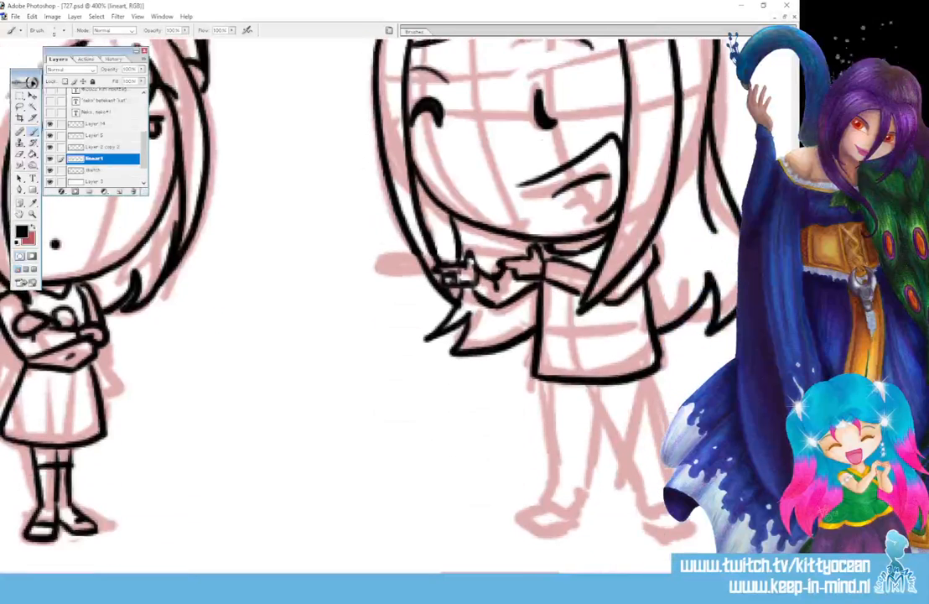
pyautogui.scroll(-1, 319, 262)
pyautogui.moveTo(592, 353); pyautogui.dragTo(645, 462)
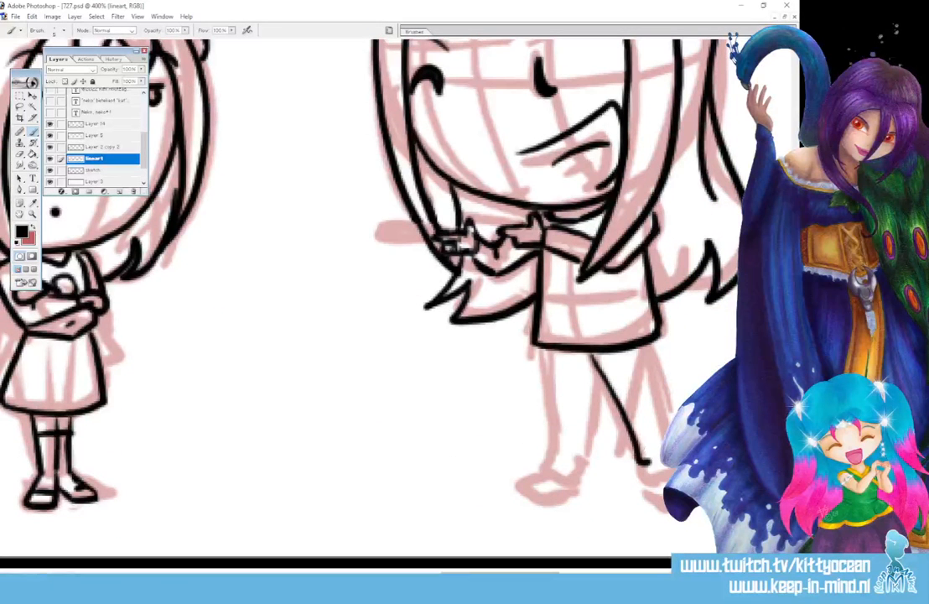
pyautogui.moveTo(652, 348); pyautogui.dragTo(670, 429)
pyautogui.moveTo(635, 460); pyautogui.dragTo(668, 476)
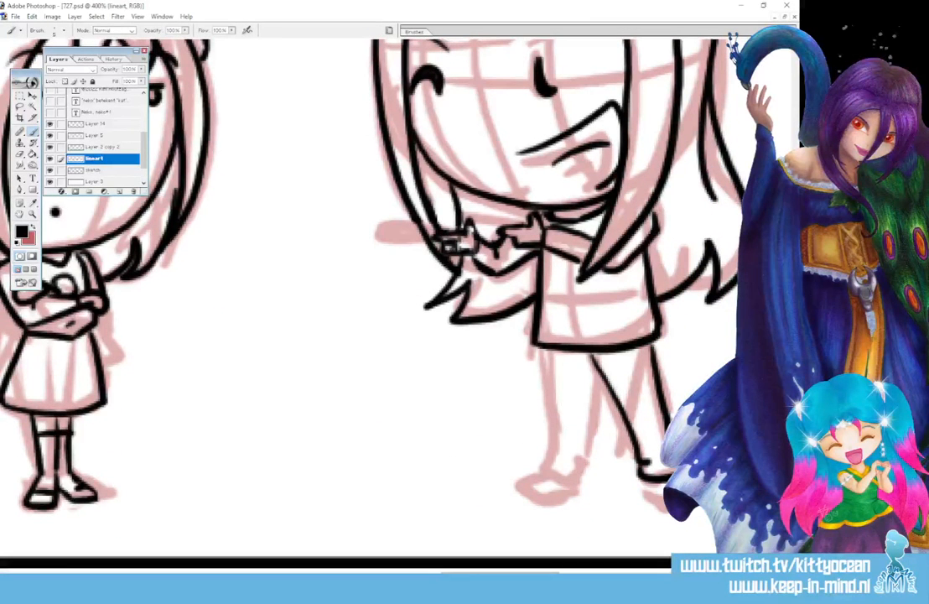
pyautogui.moveTo(546, 352)
pyautogui.mouseDown()
pyautogui.moveTo(545, 470)
pyautogui.moveTo(576, 480)
pyautogui.moveTo(556, 461)
pyautogui.mouseUp()
pyautogui.moveTo(577, 481); pyautogui.dragTo(584, 474)
pyautogui.moveTo(601, 379); pyautogui.dragTo(580, 476)
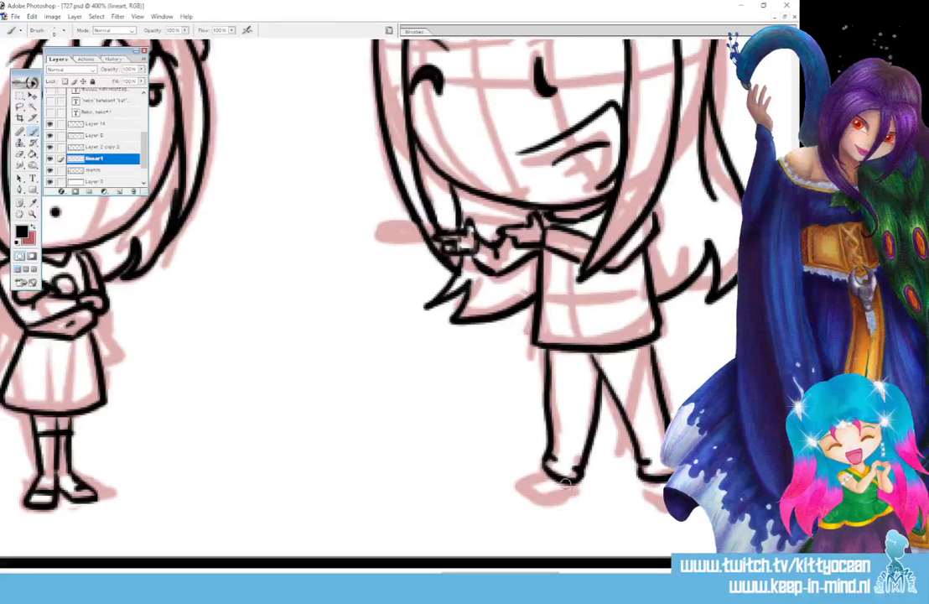
pyautogui.moveTo(526, 499)
pyautogui.mouseDown()
pyautogui.moveTo(575, 492)
pyautogui.moveTo(517, 488)
pyautogui.moveTo(528, 501)
pyautogui.mouseUp()
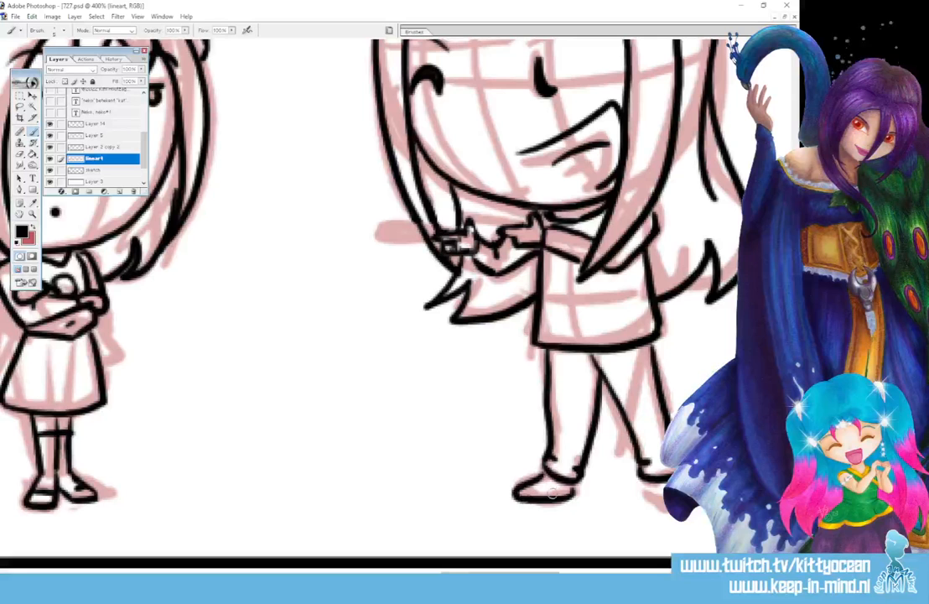
pyautogui.moveTo(648, 485); pyautogui.dragTo(658, 503)
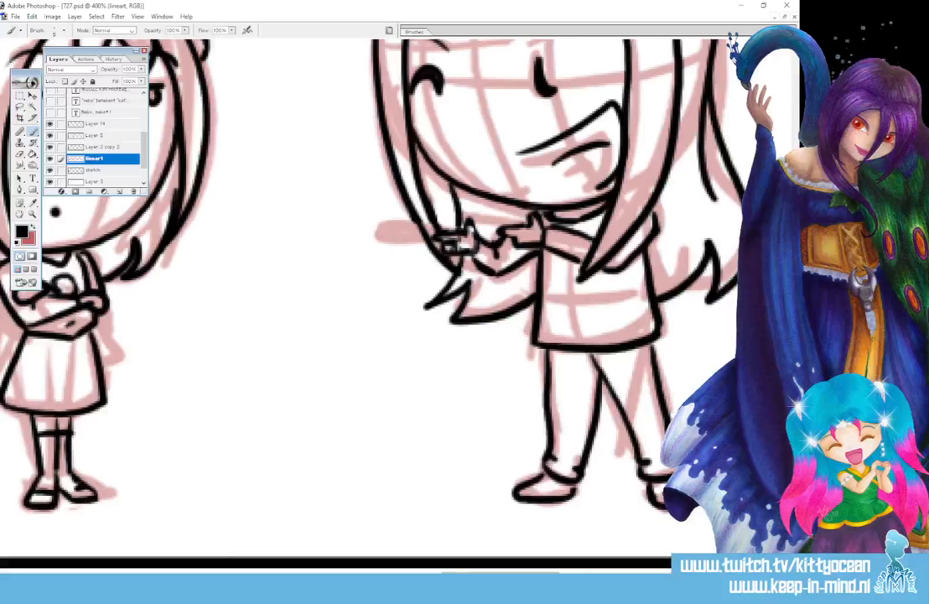
# Ink the cat's head in the last panel's lower corner, with muzzle, nose, eye, brow, double-lined ear and back of the head
pyautogui.hotkey('ctrl', '-')
pyautogui.hotkey('ctrl', '-')
pyautogui.hotkey('ctrl', '-')
pyautogui.hotkey('ctrl', '-')
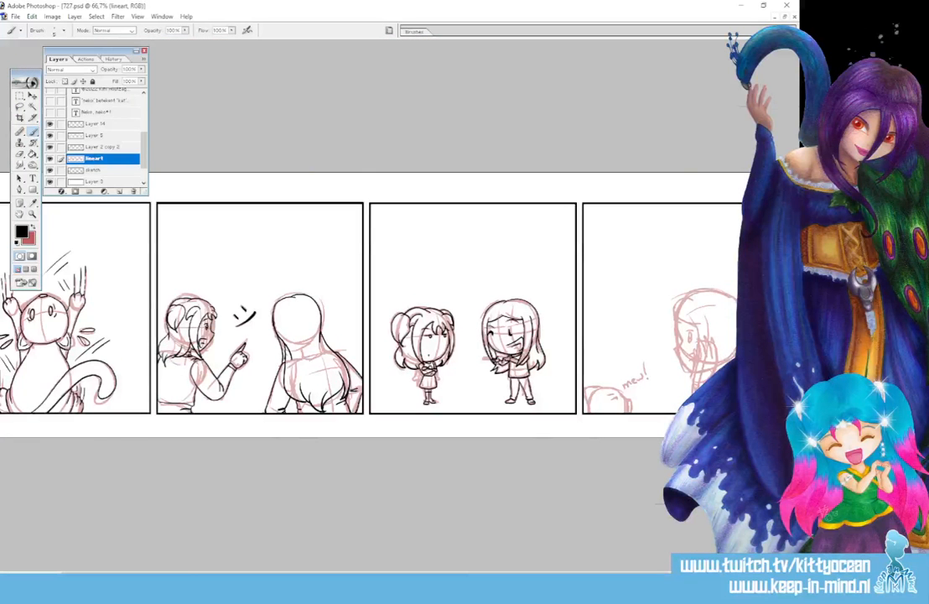
pyautogui.hotkey('ctrl', '+')
pyautogui.hotkey('ctrl', '+')
pyautogui.hotkey('ctrl', '+')
pyautogui.hotkey('ctrl', '+')
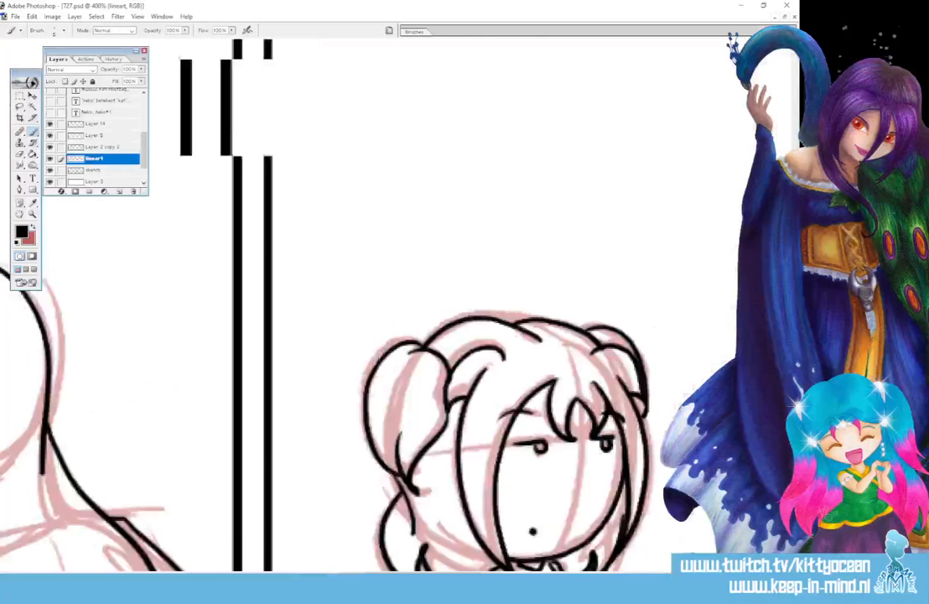
pyautogui.moveTo(447, 573); pyautogui.dragTo(481, 574)
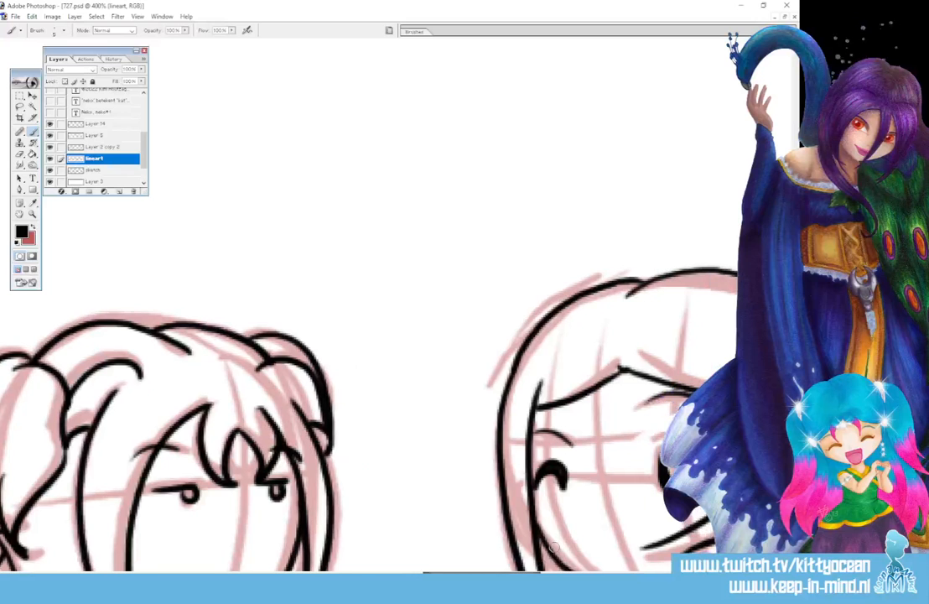
pyautogui.moveTo(795, 378); pyautogui.dragTo(795, 397)
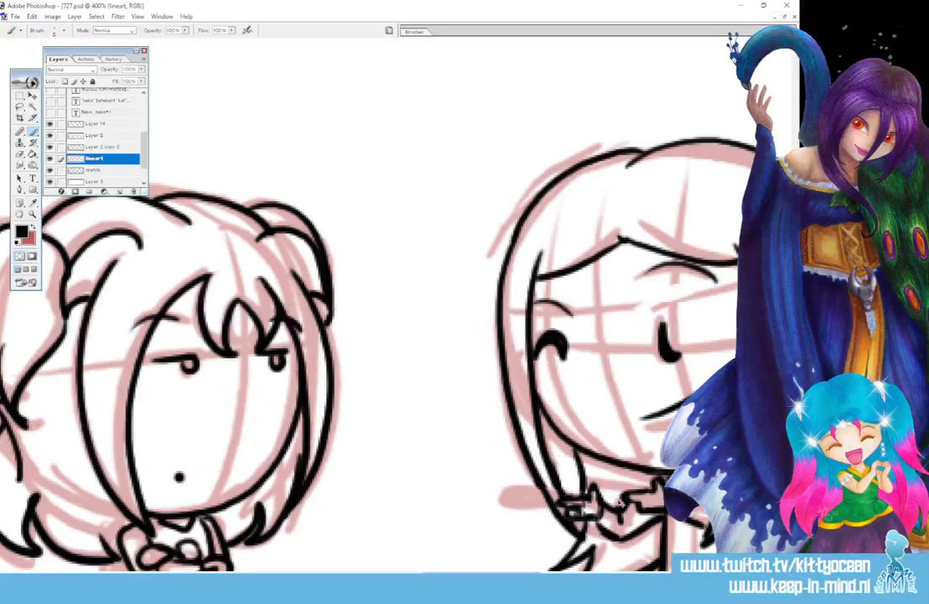
pyautogui.moveTo(484, 573); pyautogui.dragTo(626, 574)
pyautogui.moveTo(795, 397); pyautogui.dragTo(795, 450)
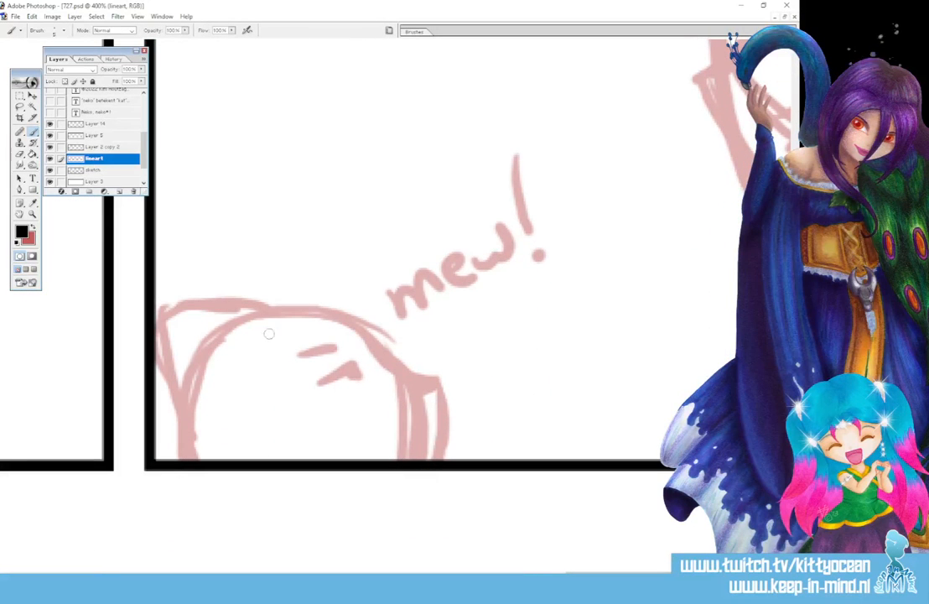
pyautogui.moveTo(233, 323)
pyautogui.mouseDown()
pyautogui.moveTo(282, 309)
pyautogui.moveTo(331, 311)
pyautogui.moveTo(423, 376)
pyautogui.moveTo(441, 376)
pyautogui.moveTo(449, 400)
pyautogui.moveTo(438, 459)
pyautogui.mouseUp()
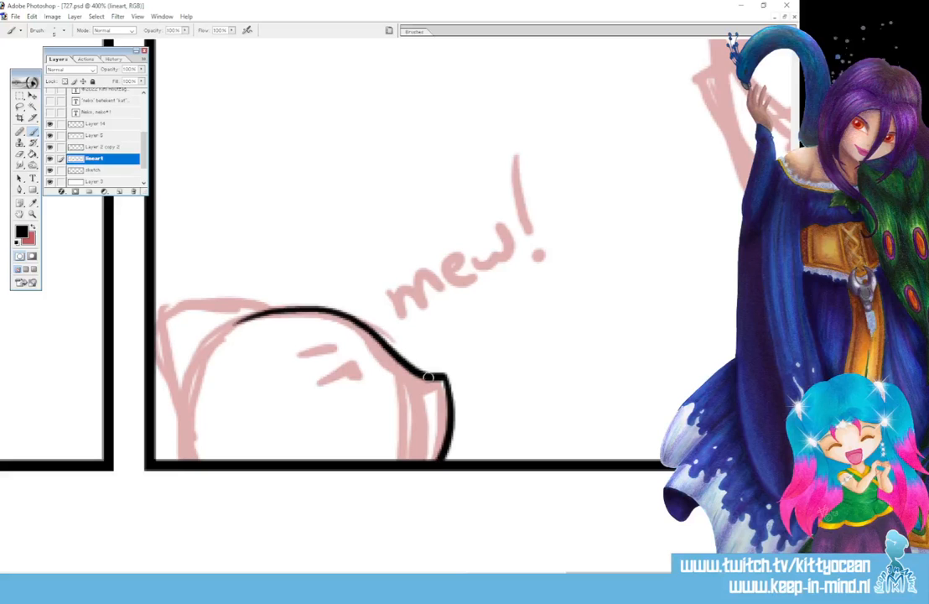
pyautogui.moveTo(320, 383)
pyautogui.mouseDown()
pyautogui.moveTo(356, 368)
pyautogui.moveTo(343, 352)
pyautogui.mouseUp()
pyautogui.moveTo(249, 312)
pyautogui.mouseDown()
pyautogui.moveTo(206, 307)
pyautogui.moveTo(156, 318)
pyautogui.moveTo(145, 343)
pyautogui.moveTo(151, 379)
pyautogui.moveTo(185, 408)
pyautogui.mouseUp()
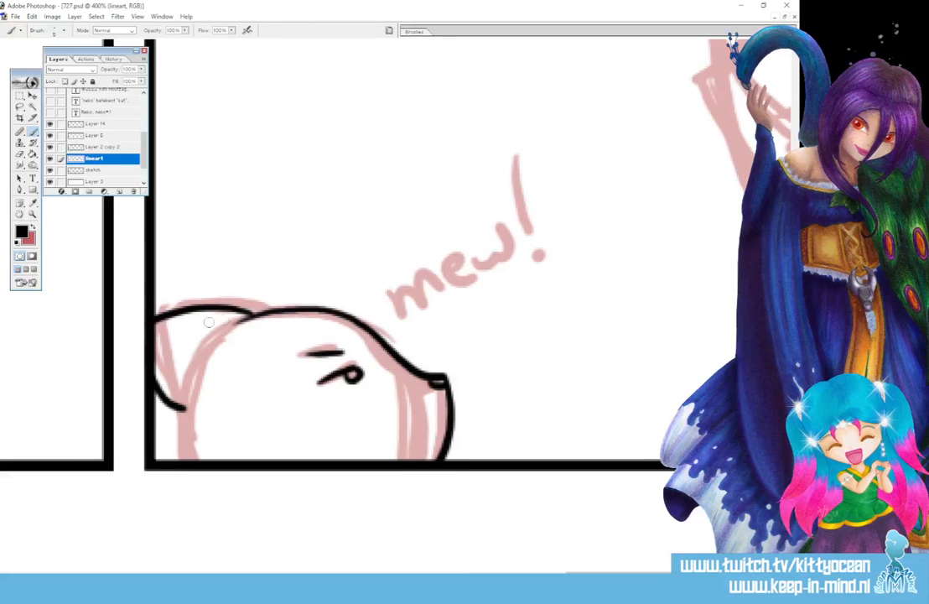
pyautogui.moveTo(232, 321)
pyautogui.mouseDown()
pyautogui.moveTo(174, 333)
pyautogui.moveTo(192, 383)
pyautogui.moveTo(208, 383)
pyautogui.moveTo(192, 398)
pyautogui.moveTo(181, 464)
pyautogui.mouseUp()
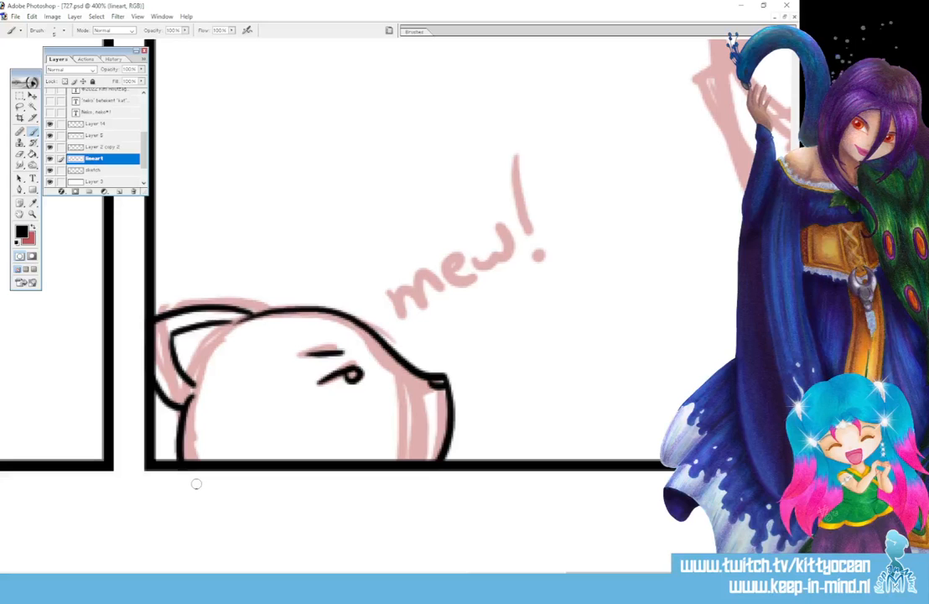
# Letter "mew!" in black above the cat's head in the last panel
pyautogui.moveTo(368, 312)
pyautogui.mouseDown()
pyautogui.moveTo(375, 285)
pyautogui.moveTo(401, 294)
pyautogui.moveTo(392, 282)
pyautogui.moveTo(425, 285)
pyautogui.moveTo(443, 258)
pyautogui.moveTo(430, 269)
pyautogui.moveTo(495, 231)
pyautogui.mouseUp()
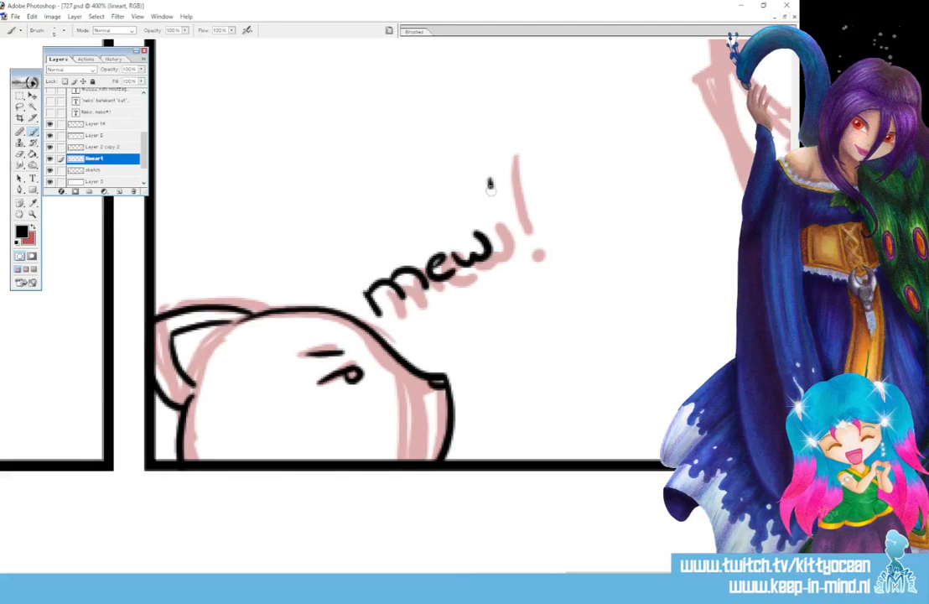
pyautogui.moveTo(490, 179); pyautogui.dragTo(500, 226)
pyautogui.click(508, 245)
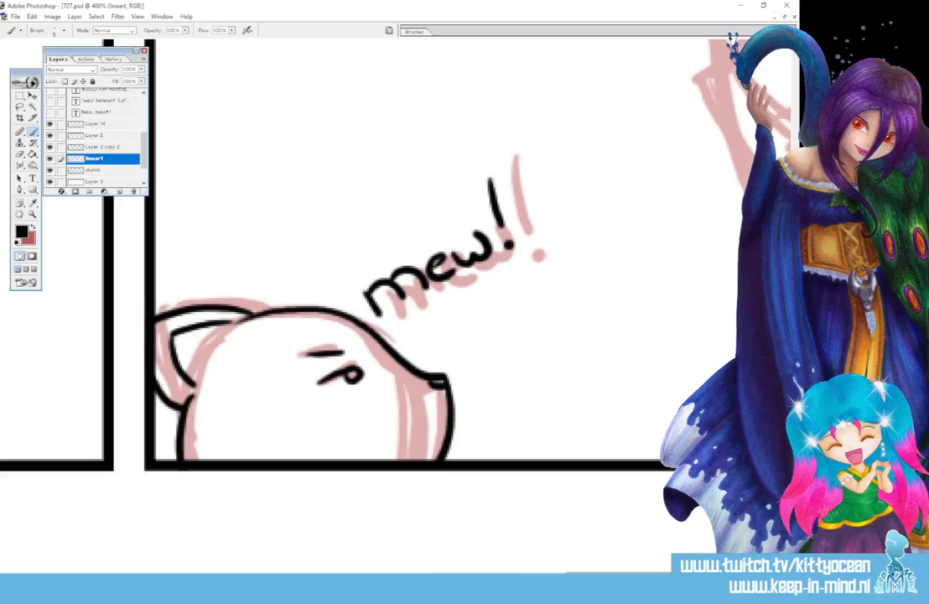
# Ink the last panel woman's long front hair lock as two lines falling past the face and meeting near the panel's lower border
pyautogui.moveTo(621, 578); pyautogui.dragTo(698, 578)
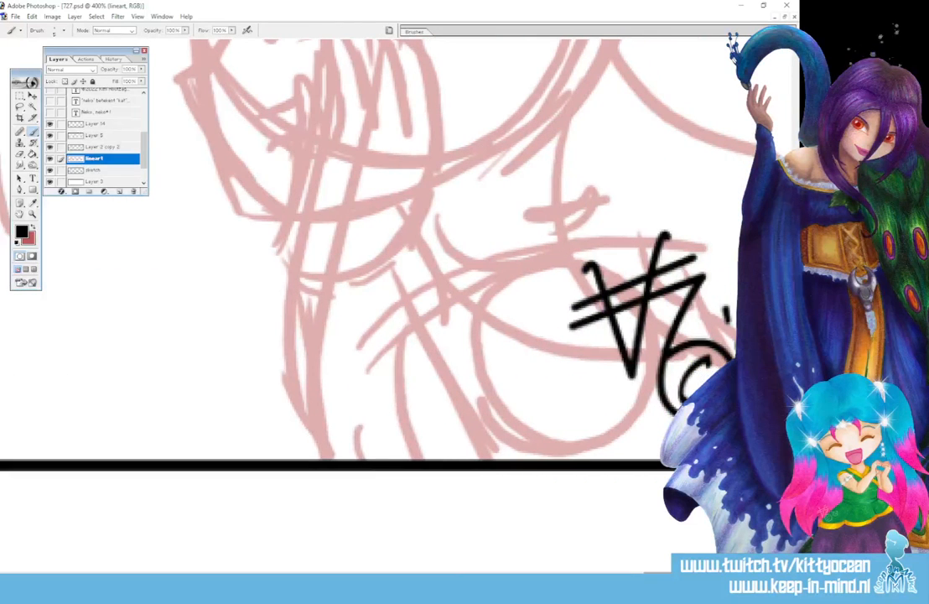
pyautogui.scroll(5, 398, 302)
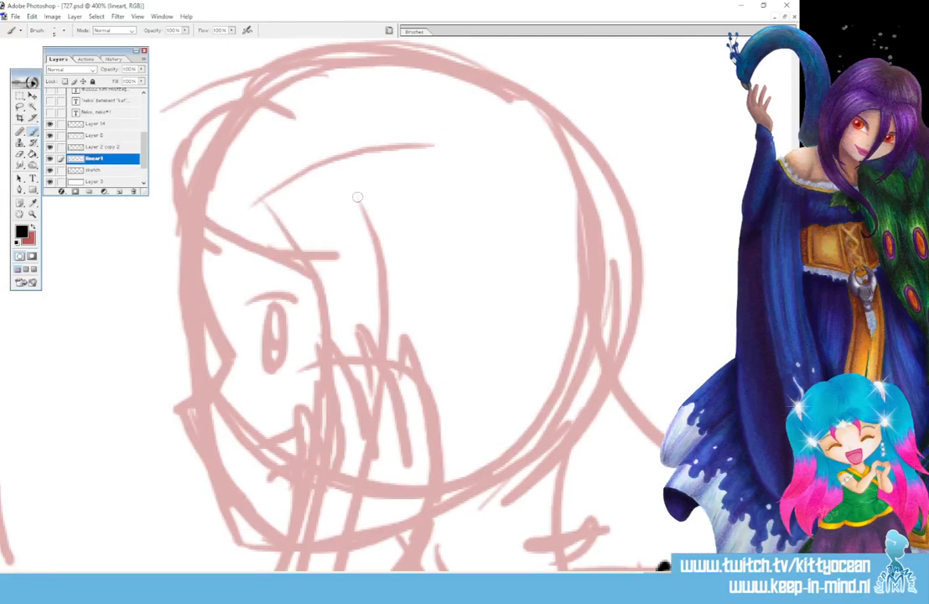
pyautogui.moveTo(357, 197)
pyautogui.mouseDown()
pyautogui.moveTo(358, 94)
pyautogui.moveTo(392, 332)
pyautogui.moveTo(323, 566)
pyautogui.mouseUp()
pyautogui.moveTo(270, 105)
pyautogui.mouseDown()
pyautogui.moveTo(304, 184)
pyautogui.moveTo(319, 326)
pyautogui.moveTo(287, 568)
pyautogui.mouseUp()
pyautogui.scroll(-3, 368, 302)
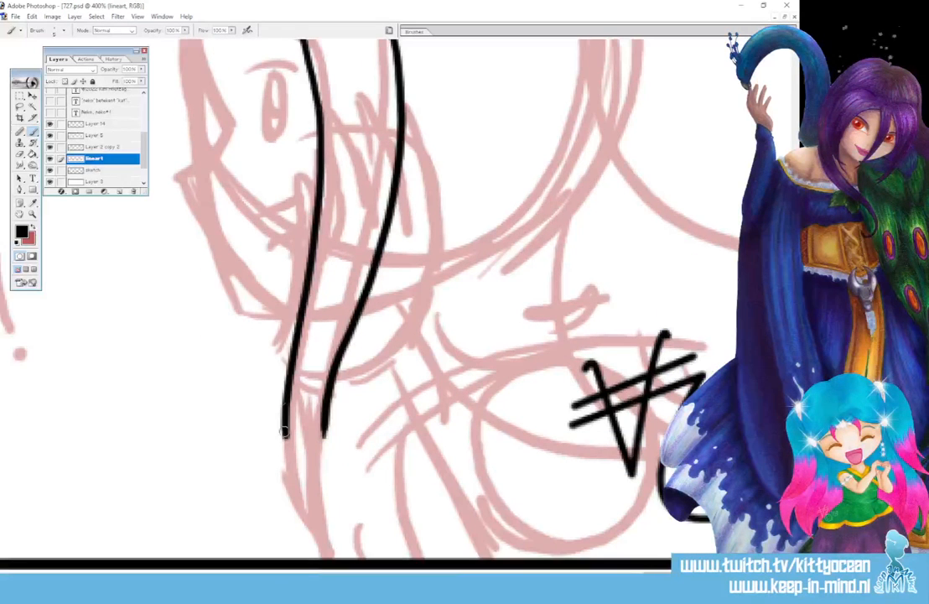
pyautogui.moveTo(285, 432); pyautogui.dragTo(290, 532)
pyautogui.moveTo(323, 434); pyautogui.dragTo(346, 556)
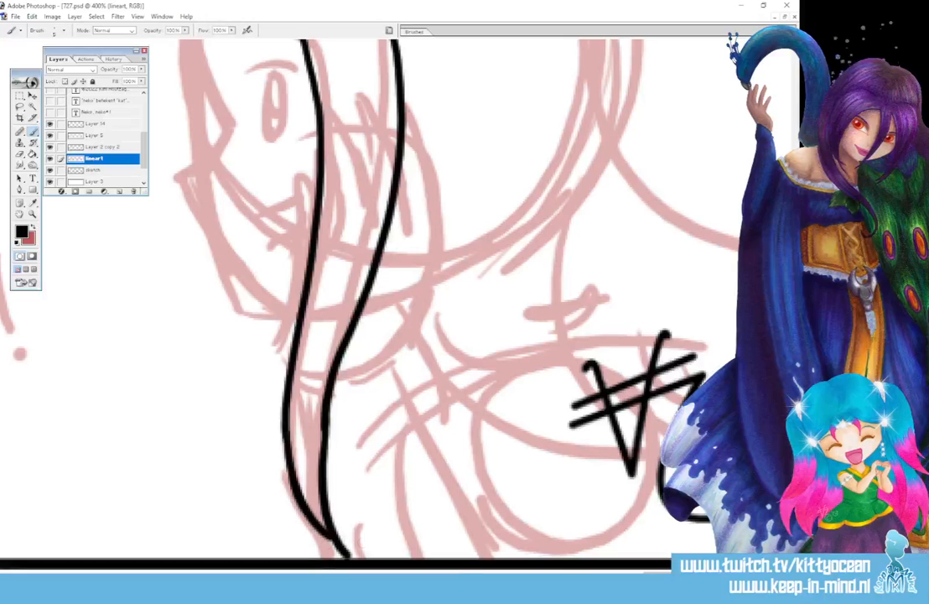
# Ink the woman's swept fringe, the top and back of the head, and the long hair flowing over the shoulder
pyautogui.scroll(6, 318, 264)
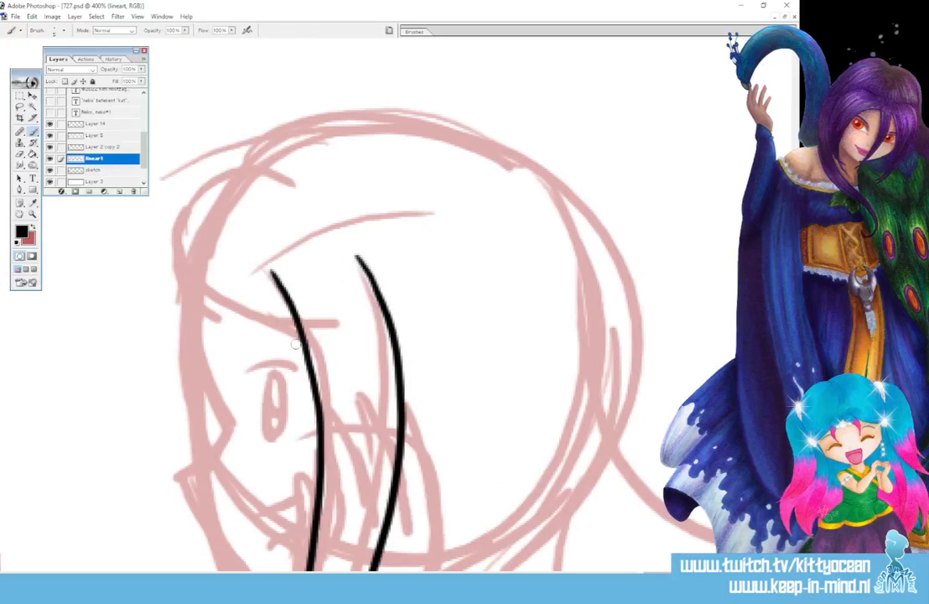
pyautogui.moveTo(304, 338)
pyautogui.mouseDown()
pyautogui.moveTo(252, 322)
pyautogui.moveTo(176, 249)
pyautogui.moveTo(291, 163)
pyautogui.moveTo(276, 138)
pyautogui.moveTo(457, 135)
pyautogui.moveTo(614, 315)
pyautogui.moveTo(618, 399)
pyautogui.mouseUp()
pyautogui.scroll(-4, 394, 301)
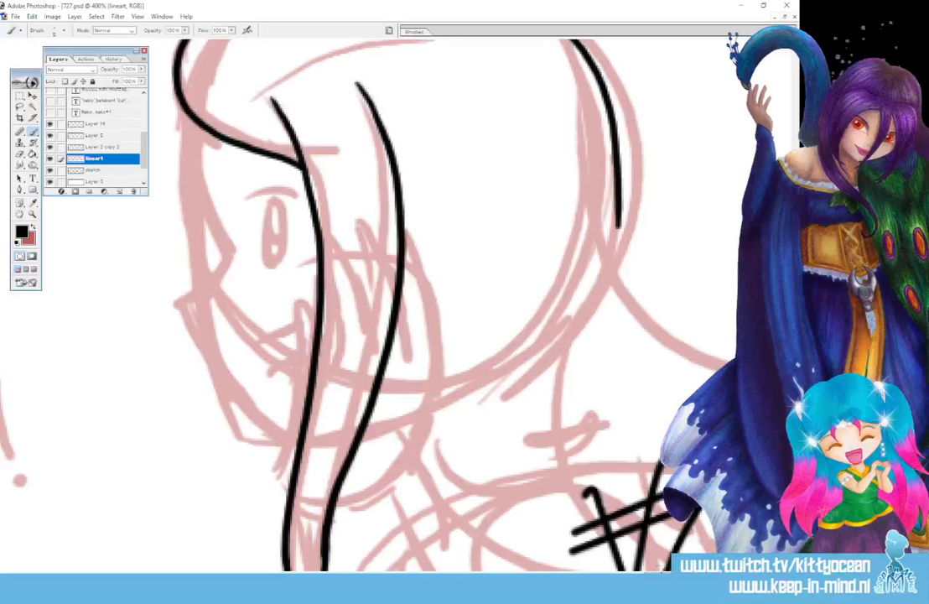
pyautogui.hscroll(3, 436, 302)
pyautogui.moveTo(477, 220); pyautogui.dragTo(505, 359)
pyautogui.moveTo(477, 242)
pyautogui.mouseDown()
pyautogui.moveTo(505, 311)
pyautogui.moveTo(681, 406)
pyautogui.mouseUp()
pyautogui.scroll(-4, 394, 302)
pyautogui.moveTo(616, 272)
pyautogui.mouseDown()
pyautogui.moveTo(662, 319)
pyautogui.moveTo(696, 378)
pyautogui.mouseUp()
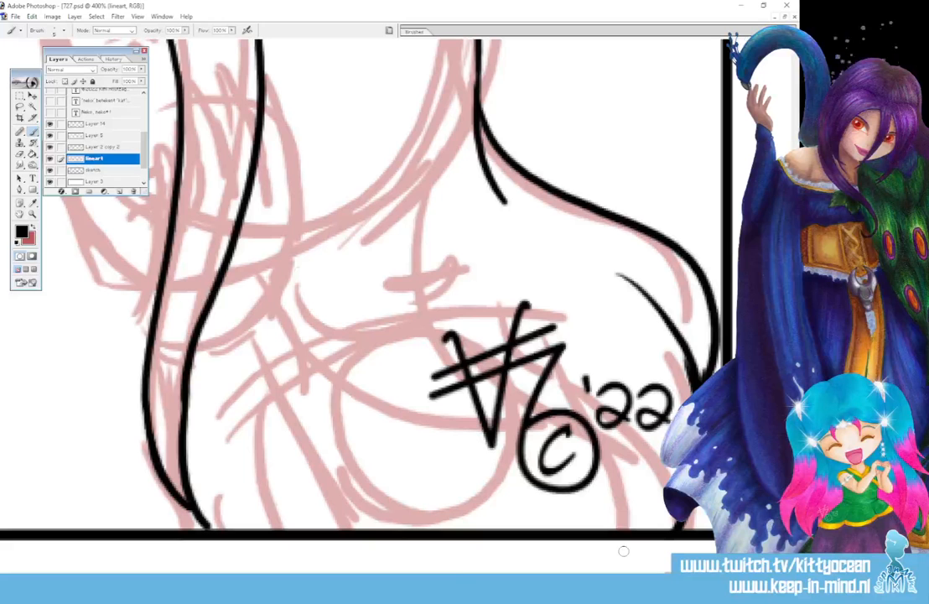
# Ink the woman's raised hand and wrist behind the hair lock, with the sleeve cuff and both edges of the forearm
pyautogui.moveTo(201, 341)
pyautogui.mouseDown()
pyautogui.moveTo(242, 327)
pyautogui.moveTo(276, 269)
pyautogui.moveTo(285, 193)
pyautogui.moveTo(263, 111)
pyautogui.moveTo(260, 216)
pyautogui.mouseUp()
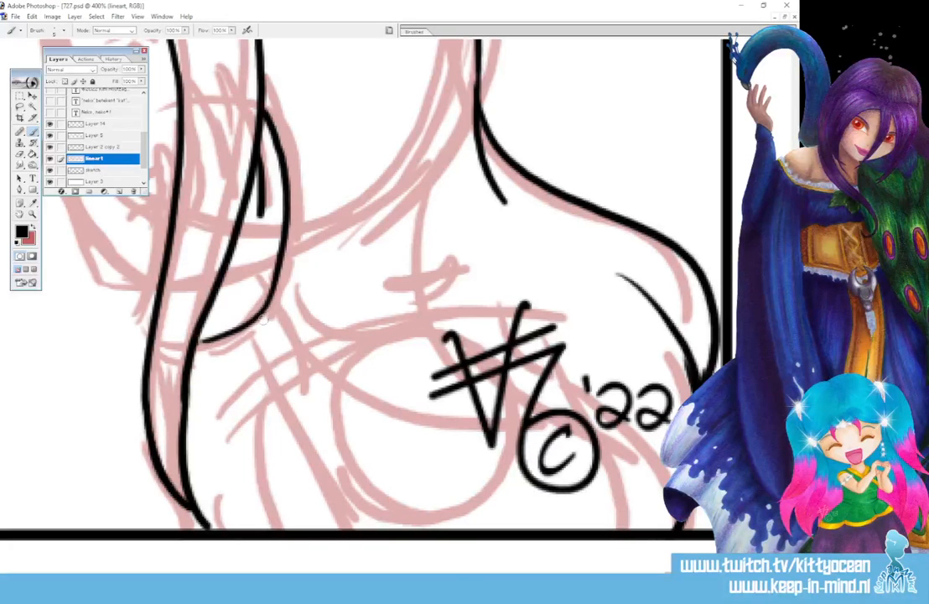
pyautogui.moveTo(260, 318)
pyautogui.mouseDown()
pyautogui.moveTo(269, 338)
pyautogui.moveTo(218, 366)
pyautogui.mouseUp()
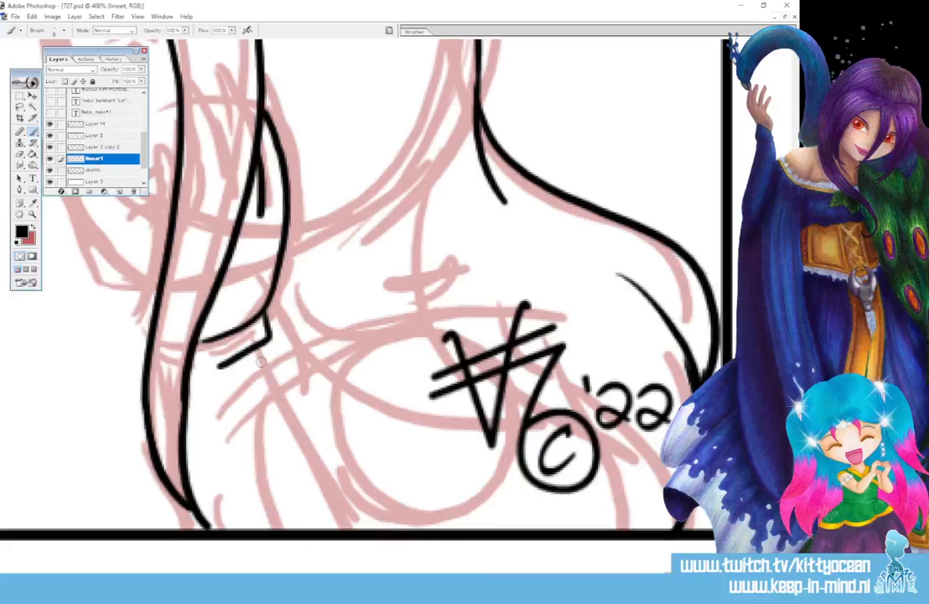
pyautogui.moveTo(267, 359); pyautogui.dragTo(350, 529)
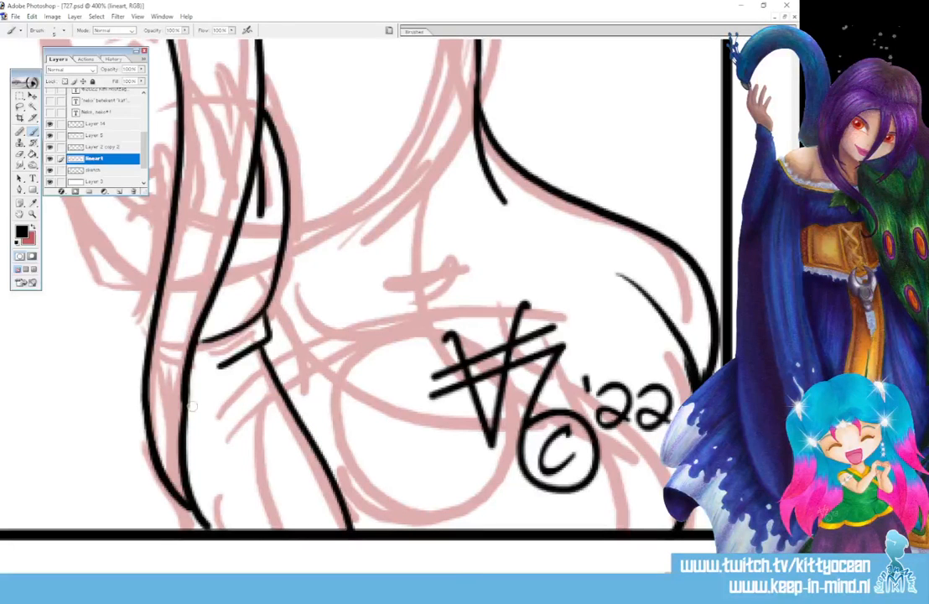
pyautogui.moveTo(189, 371); pyautogui.dragTo(204, 522)
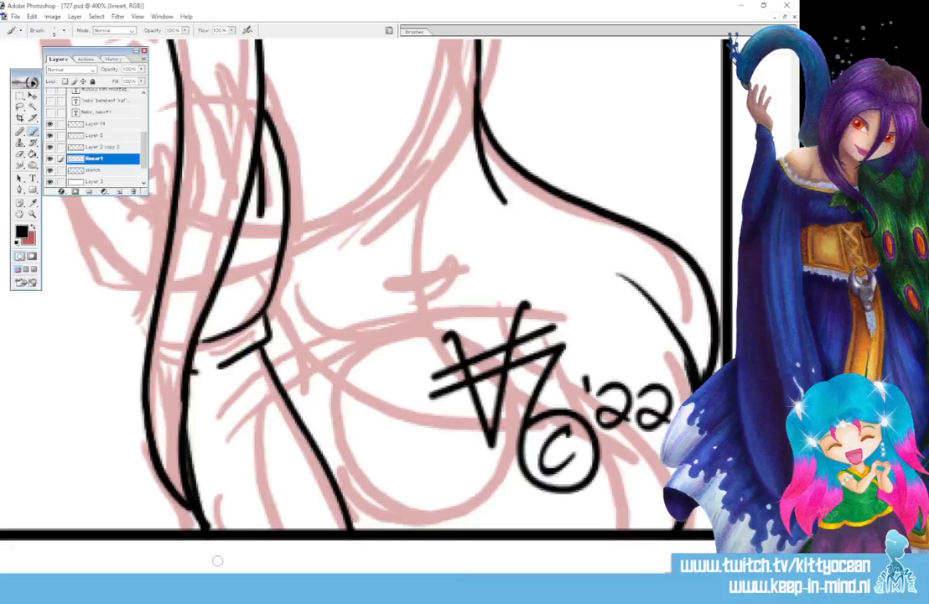
# Ink the hair's sweeping lower edge across the shoulder and two arm lines running down to the panel border
pyautogui.moveTo(282, 279)
pyautogui.mouseDown()
pyautogui.moveTo(339, 332)
pyautogui.moveTo(494, 294)
pyautogui.mouseUp()
pyautogui.moveTo(384, 307); pyautogui.dragTo(534, 288)
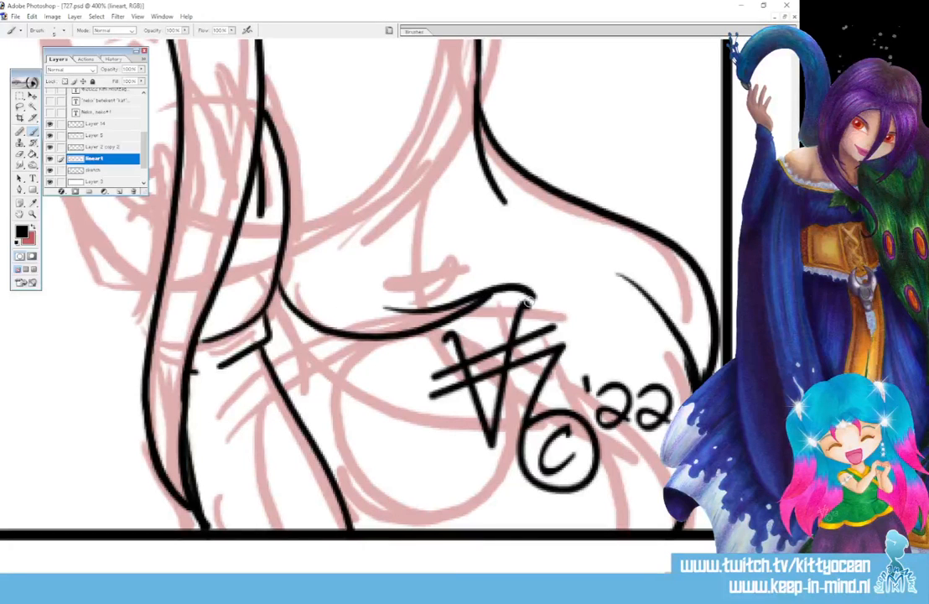
pyautogui.moveTo(445, 327)
pyautogui.mouseDown()
pyautogui.moveTo(536, 401)
pyautogui.moveTo(625, 528)
pyautogui.mouseUp()
pyautogui.moveTo(483, 348)
pyautogui.mouseDown()
pyautogui.moveTo(523, 420)
pyautogui.moveTo(558, 530)
pyautogui.mouseUp()
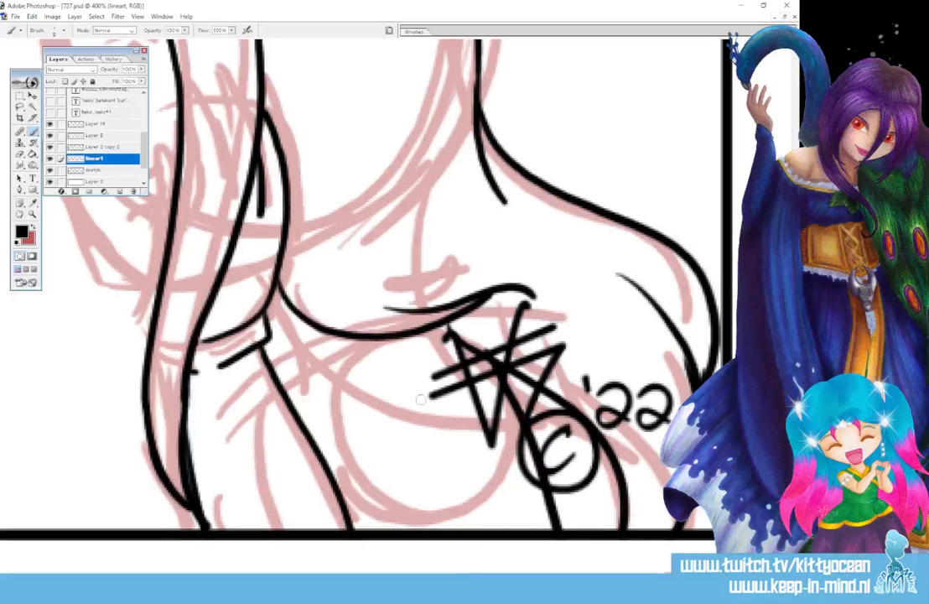
# Ink the chest contour down to the panel border, with short clothing folds and the small pointed detail beside the cuff
pyautogui.moveTo(387, 337); pyautogui.dragTo(366, 529)
pyautogui.moveTo(366, 382); pyautogui.dragTo(426, 359)
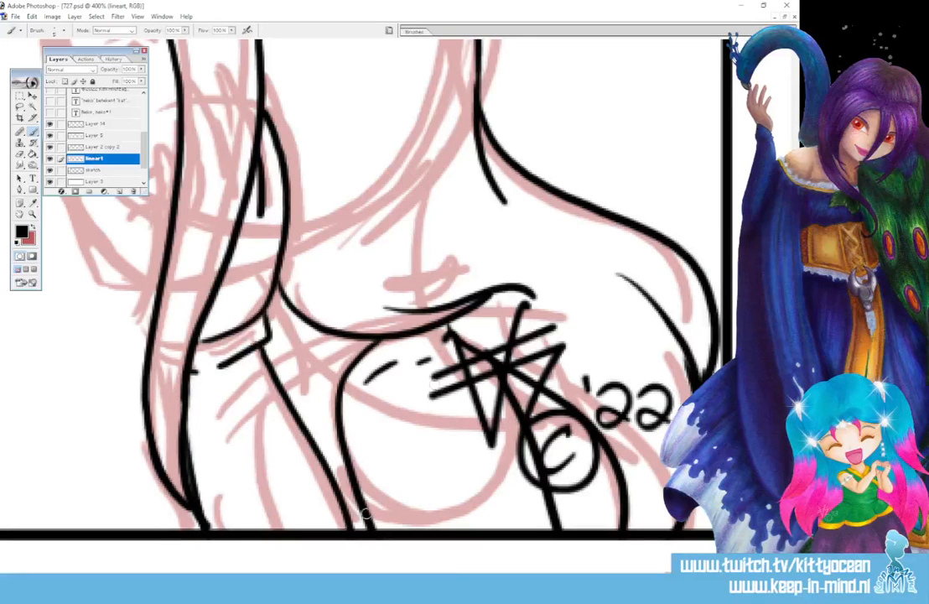
pyautogui.moveTo(282, 325)
pyautogui.mouseDown()
pyautogui.moveTo(289, 347)
pyautogui.moveTo(313, 361)
pyautogui.mouseUp()
pyautogui.moveTo(292, 403); pyautogui.dragTo(300, 397)
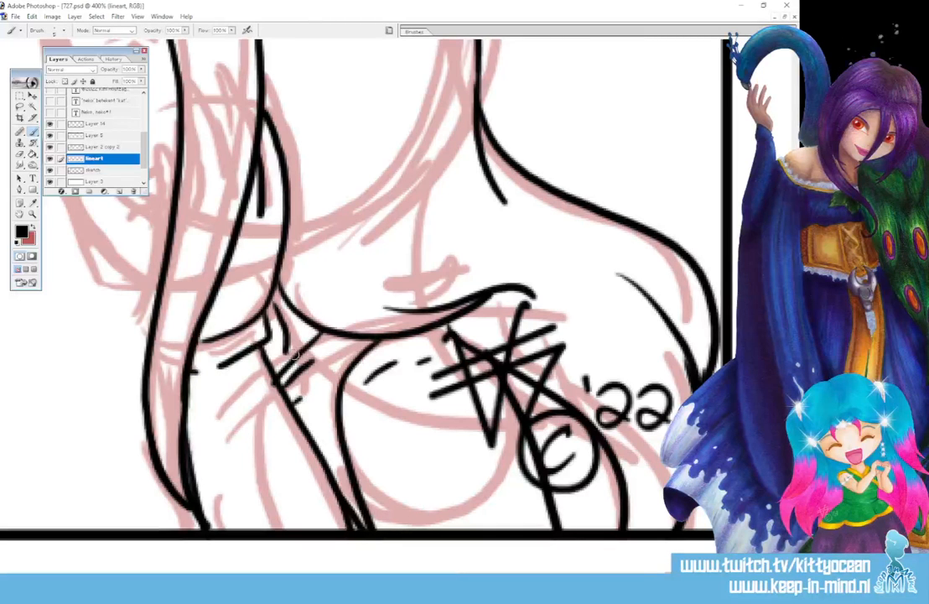
pyautogui.moveTo(286, 347); pyautogui.dragTo(279, 381)
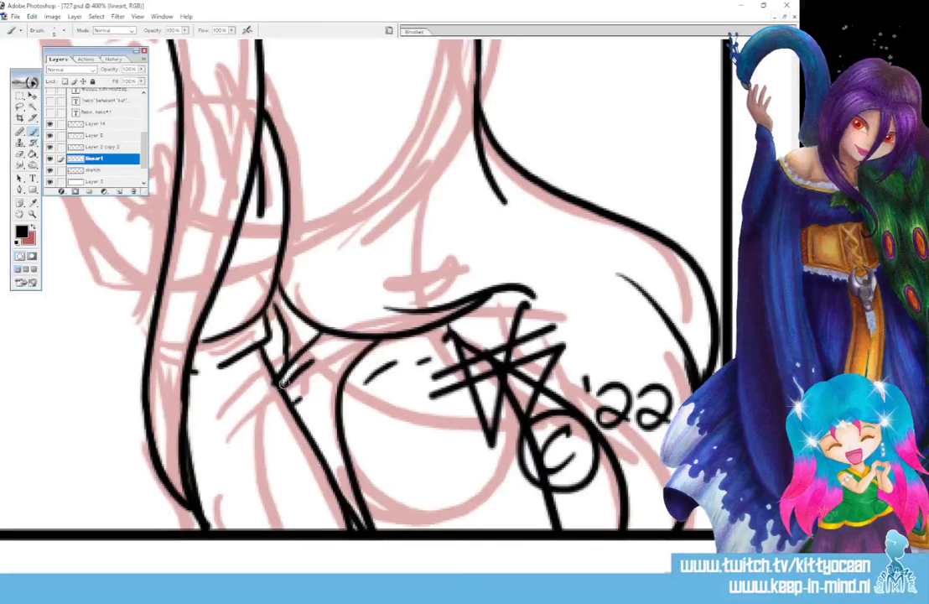
# Ink the woman's face in profile with nose and jaw, eye, brow and mouth, plus the finger and hand lines at the lips
pyautogui.scroll(5, 243, 327)
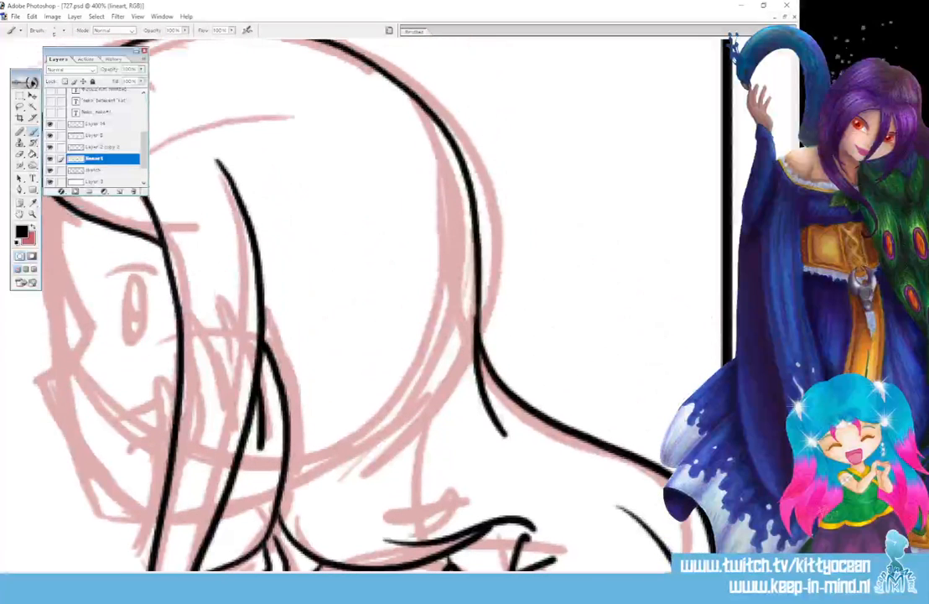
pyautogui.hscroll(-6, 297, 175)
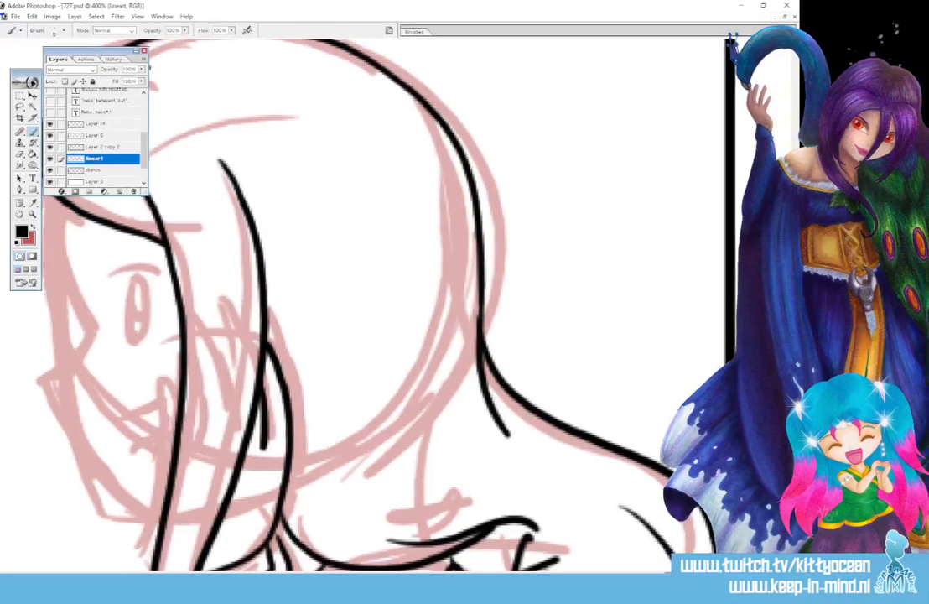
pyautogui.moveTo(342, 202)
pyautogui.mouseDown()
pyautogui.moveTo(369, 312)
pyautogui.moveTo(335, 379)
pyautogui.moveTo(430, 512)
pyautogui.mouseUp()
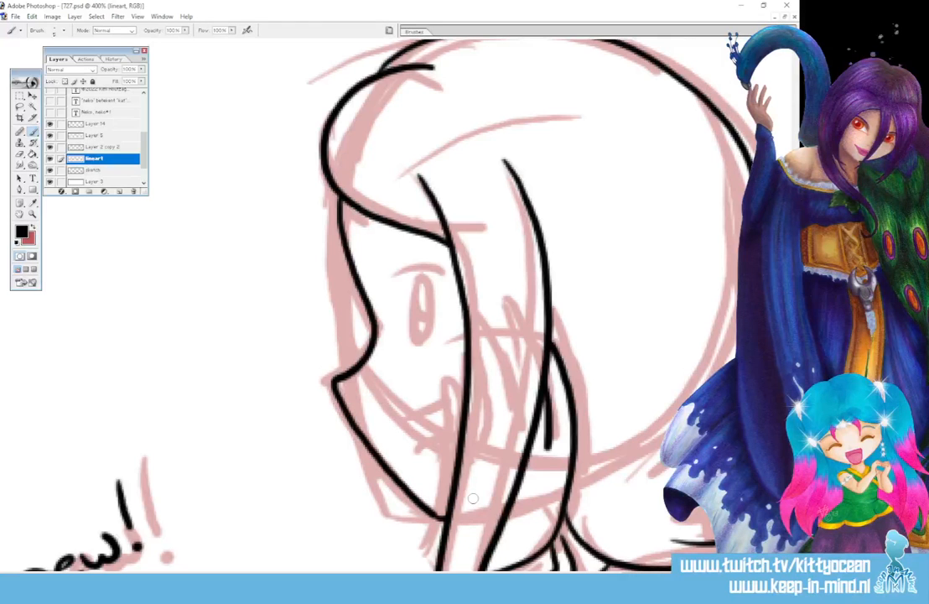
pyautogui.moveTo(449, 457); pyautogui.dragTo(448, 375)
pyautogui.moveTo(391, 275)
pyautogui.mouseDown()
pyautogui.moveTo(451, 270)
pyautogui.moveTo(422, 340)
pyautogui.moveTo(419, 277)
pyautogui.moveTo(409, 295)
pyautogui.moveTo(426, 300)
pyautogui.moveTo(417, 322)
pyautogui.moveTo(422, 306)
pyautogui.mouseUp()
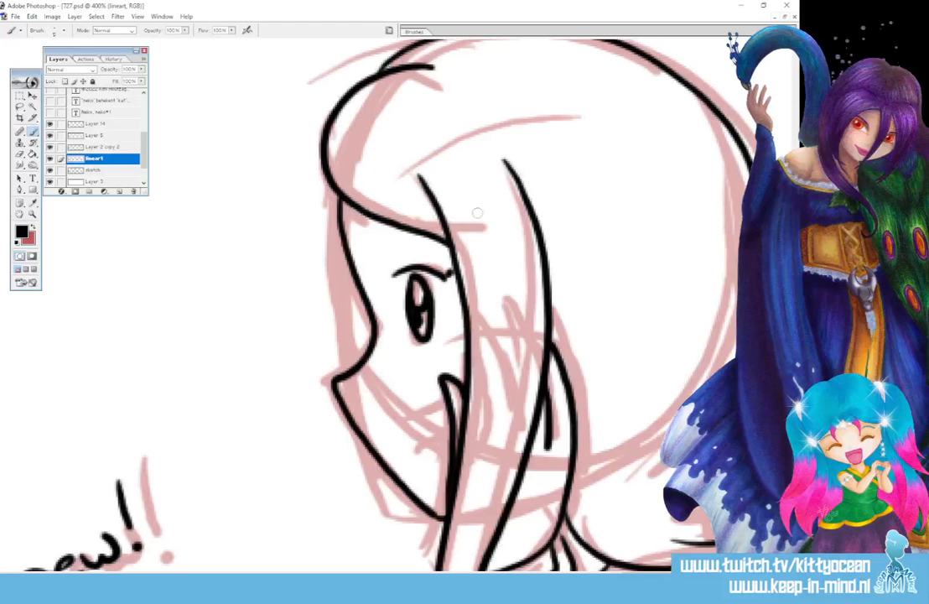
pyautogui.moveTo(392, 195); pyautogui.dragTo(472, 208)
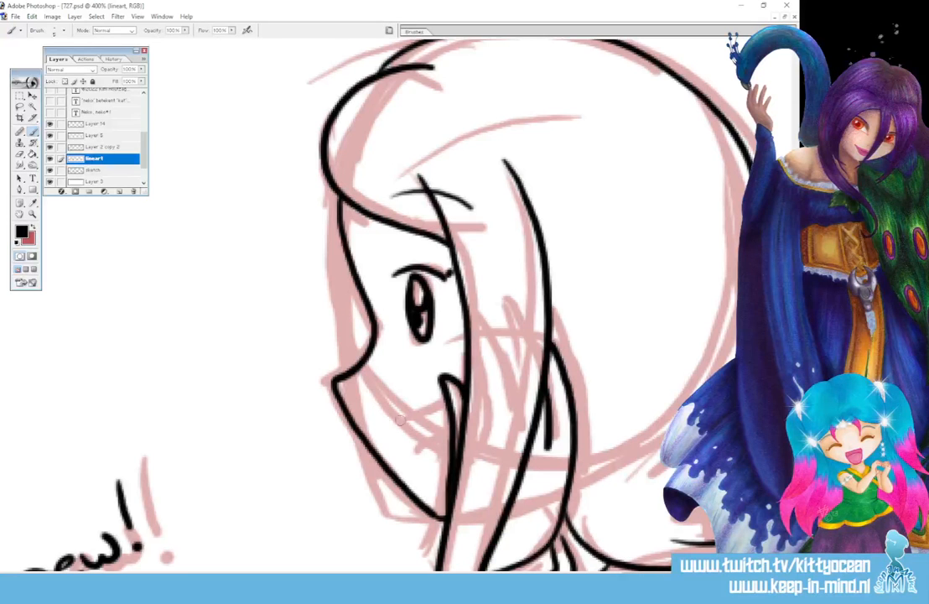
pyautogui.moveTo(400, 419); pyautogui.dragTo(451, 400)
pyautogui.moveTo(420, 455); pyautogui.dragTo(453, 441)
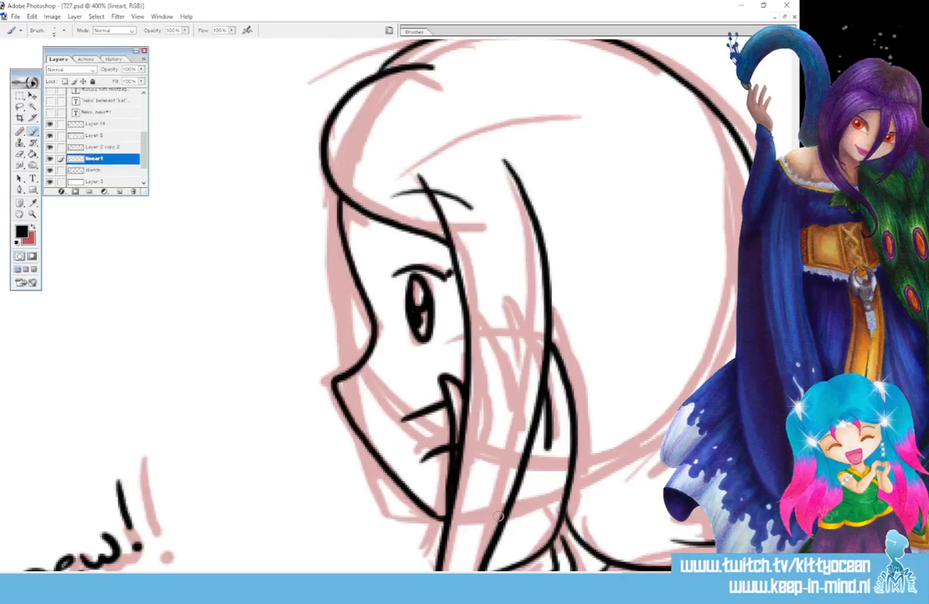
# Hide the sketch layer so the whole strip shows only the black line art
pyautogui.hotkey('ctrl', '-')
pyautogui.hotkey('ctrl', '-')
pyautogui.hotkey('ctrl', '-')
pyautogui.hotkey('ctrl', '-')
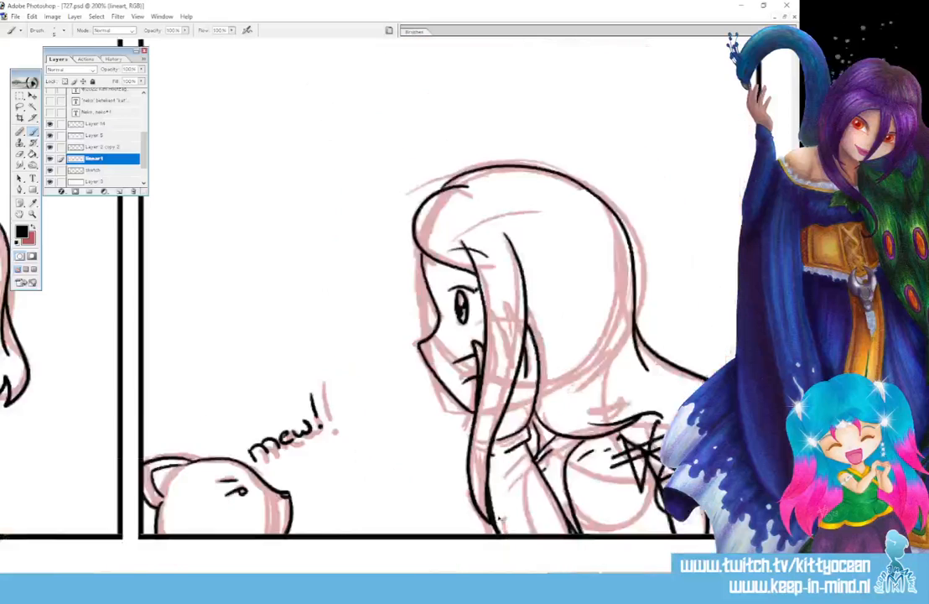
pyautogui.hotkey('ctrl', '+')
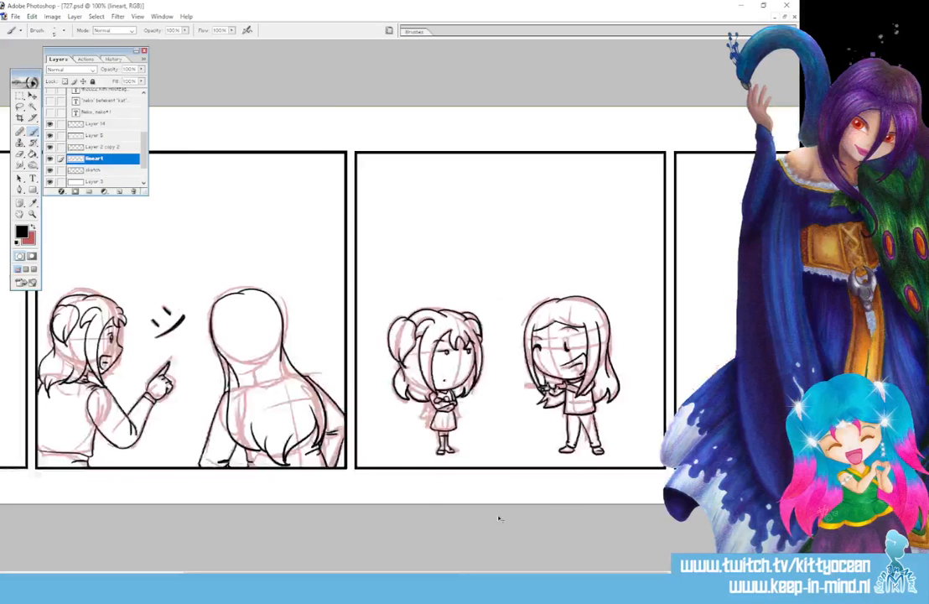
pyautogui.hotkey('ctrl', '-')
pyautogui.hotkey('ctrl', '-')
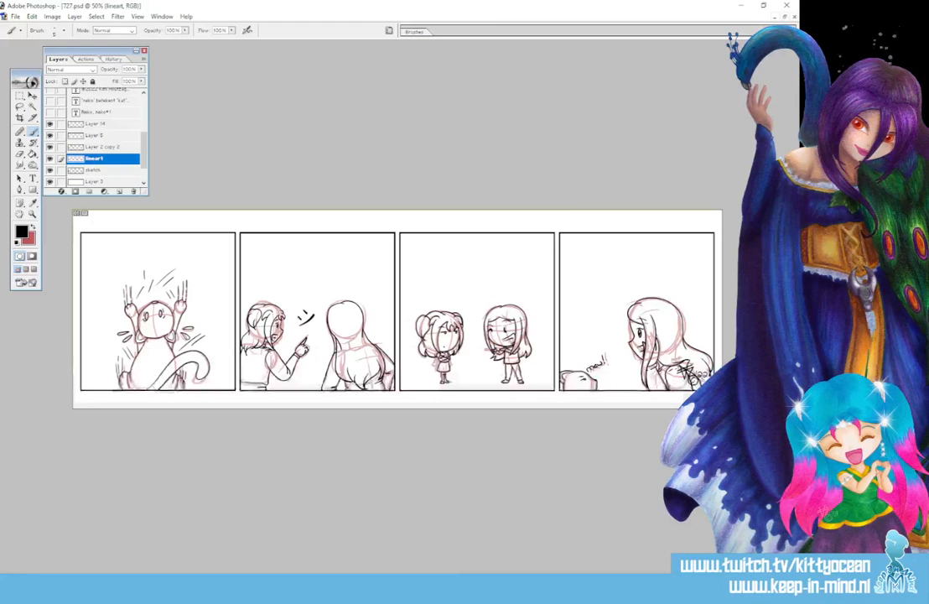
pyautogui.click(50, 170)
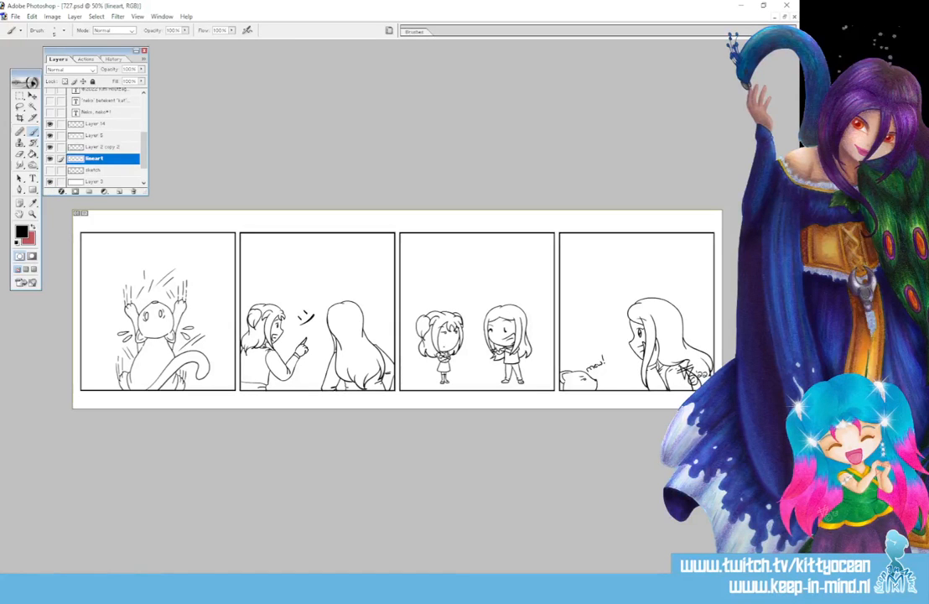
# Draw short thin action strokes around the ツ mark in the second panel, with crossed lines beside the pointing hand
pyautogui.hotkey('ctrl', '+')
pyautogui.hotkey('ctrl', '+')
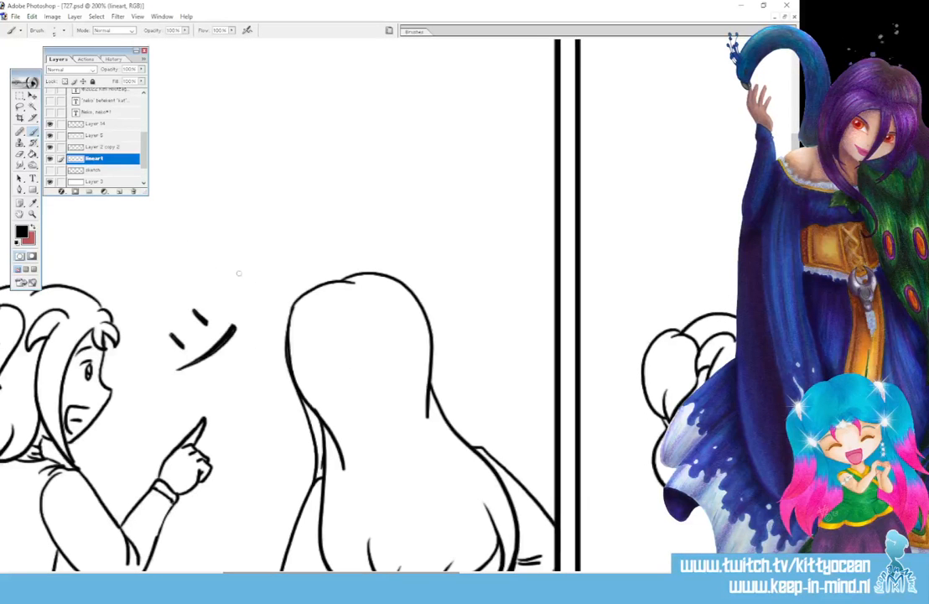
pyautogui.moveTo(236, 249)
pyautogui.mouseDown()
pyautogui.moveTo(222, 280)
pyautogui.moveTo(246, 275)
pyautogui.mouseUp()
pyautogui.moveTo(131, 229); pyautogui.dragTo(147, 280)
pyautogui.moveTo(160, 243); pyautogui.dragTo(170, 273)
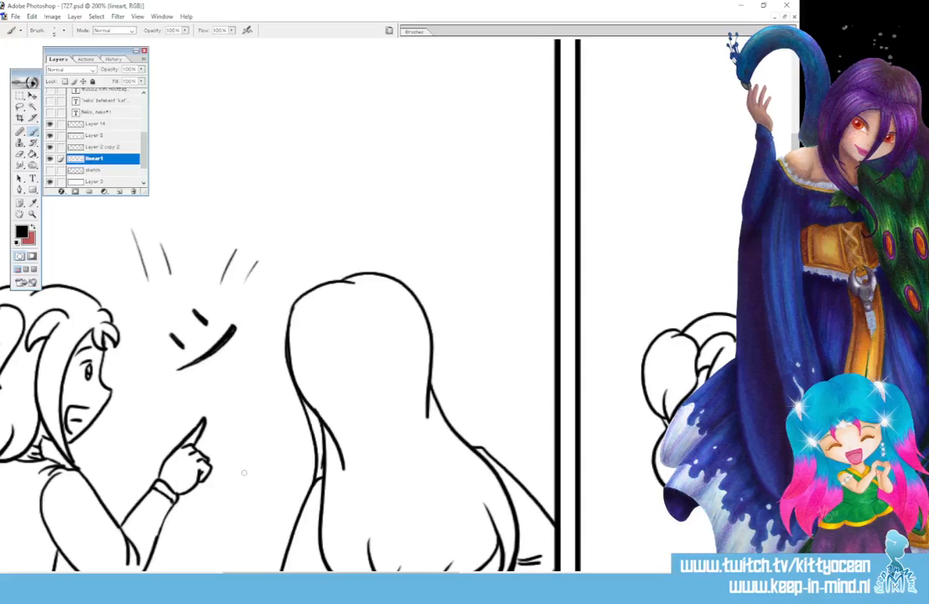
pyautogui.moveTo(263, 438)
pyautogui.mouseDown()
pyautogui.moveTo(236, 466)
pyautogui.moveTo(255, 483)
pyautogui.mouseUp()
pyautogui.moveTo(135, 409); pyautogui.dragTo(148, 434)
pyautogui.moveTo(156, 418)
pyautogui.mouseDown()
pyautogui.moveTo(124, 445)
pyautogui.moveTo(136, 437)
pyautogui.mouseUp()
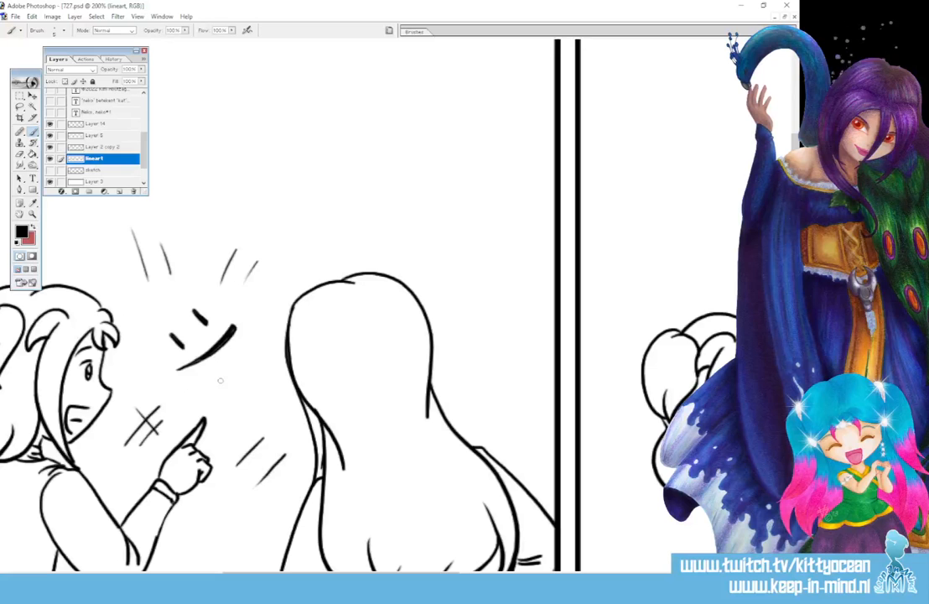
pyautogui.moveTo(205, 516); pyautogui.dragTo(225, 554)
pyautogui.moveTo(268, 352)
pyautogui.mouseDown()
pyautogui.moveTo(274, 379)
pyautogui.moveTo(265, 384)
pyautogui.mouseUp()
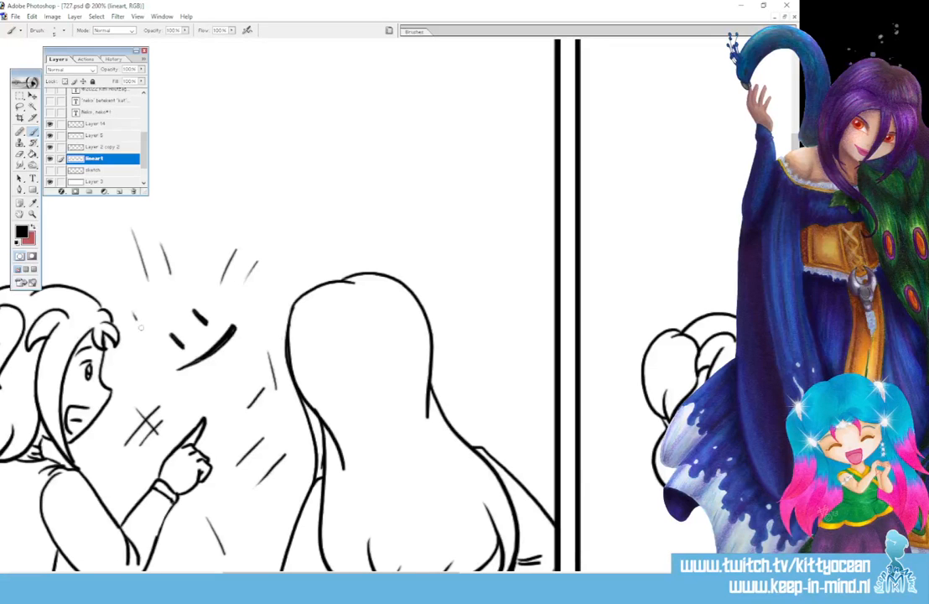
pyautogui.moveTo(134, 312); pyautogui.dragTo(150, 346)
pyautogui.moveTo(131, 358); pyautogui.dragTo(126, 366)
# Add an outer ring of thin strokes higher above the ツ mark and between the two heads
pyautogui.moveTo(238, 159); pyautogui.dragTo(253, 201)
pyautogui.moveTo(275, 172); pyautogui.dragTo(283, 209)
pyautogui.moveTo(317, 240); pyautogui.dragTo(278, 275)
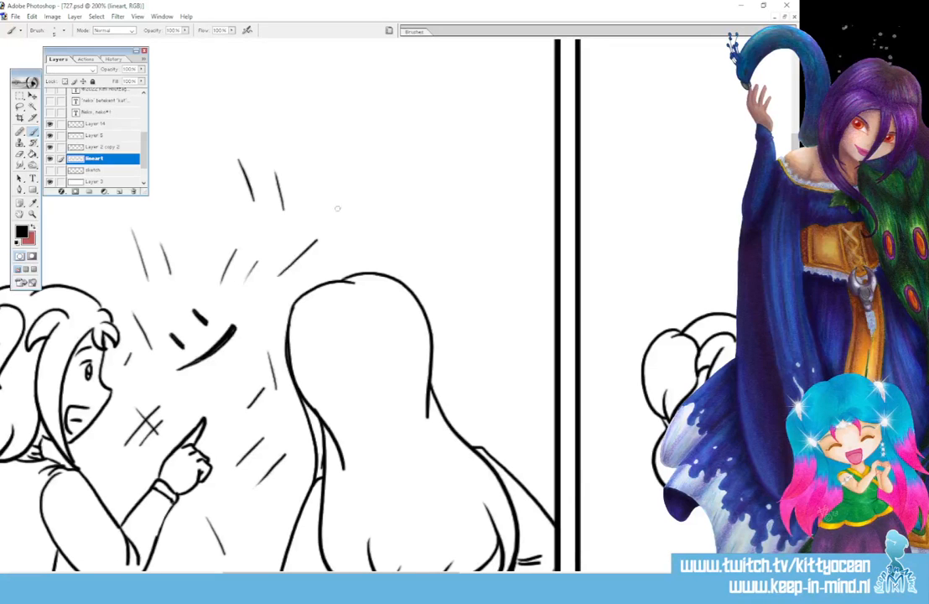
pyautogui.moveTo(84, 219); pyautogui.dragTo(111, 246)
pyautogui.moveTo(107, 215); pyautogui.dragTo(132, 243)
pyautogui.moveTo(200, 208); pyautogui.dragTo(195, 218)
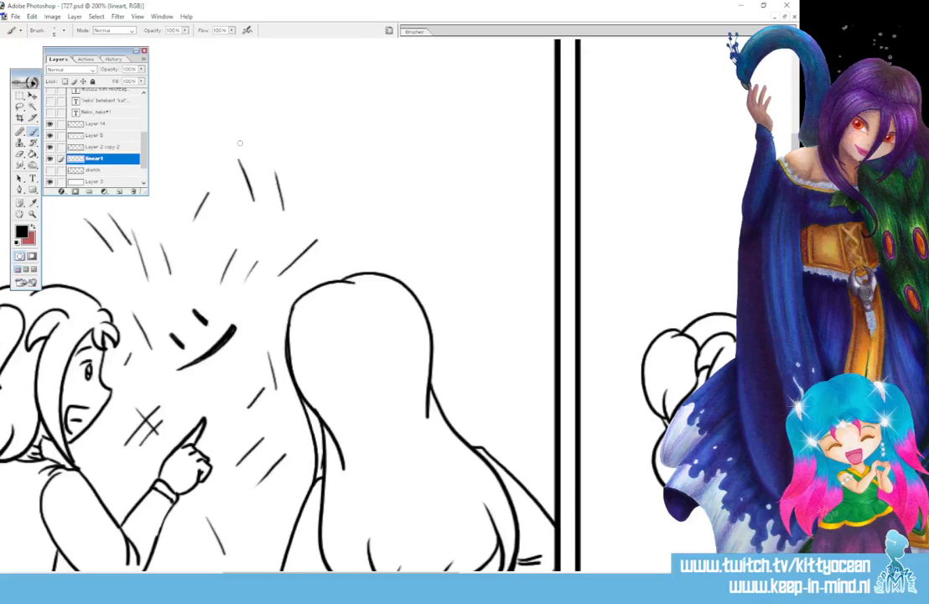
pyautogui.hotkey('ctrl', '-')
pyautogui.hotkey('ctrl', '-')
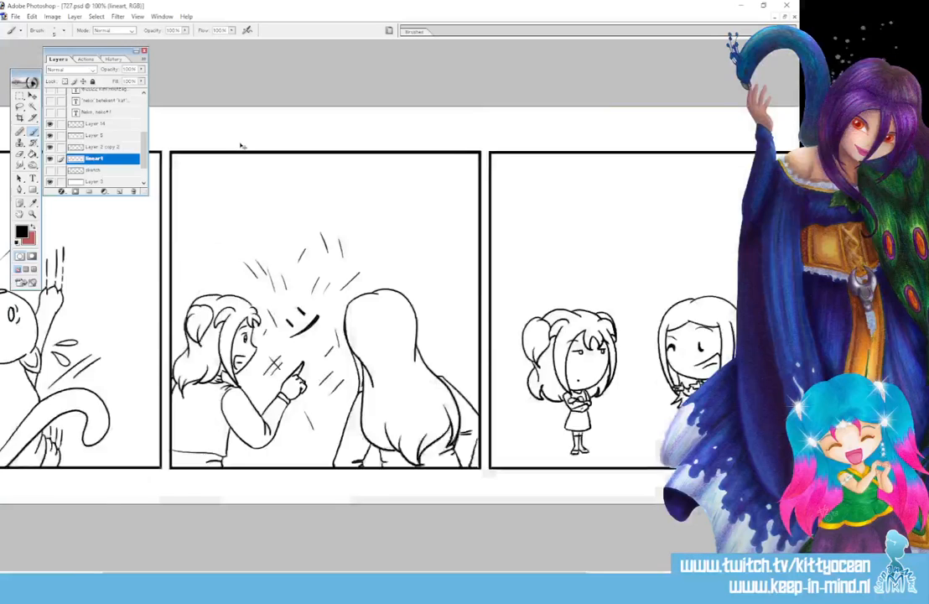
# Duplicate the lineart layer within 727.psd, keeping the suggested name lineart copy
pyautogui.hotkey('ctrl', '-')
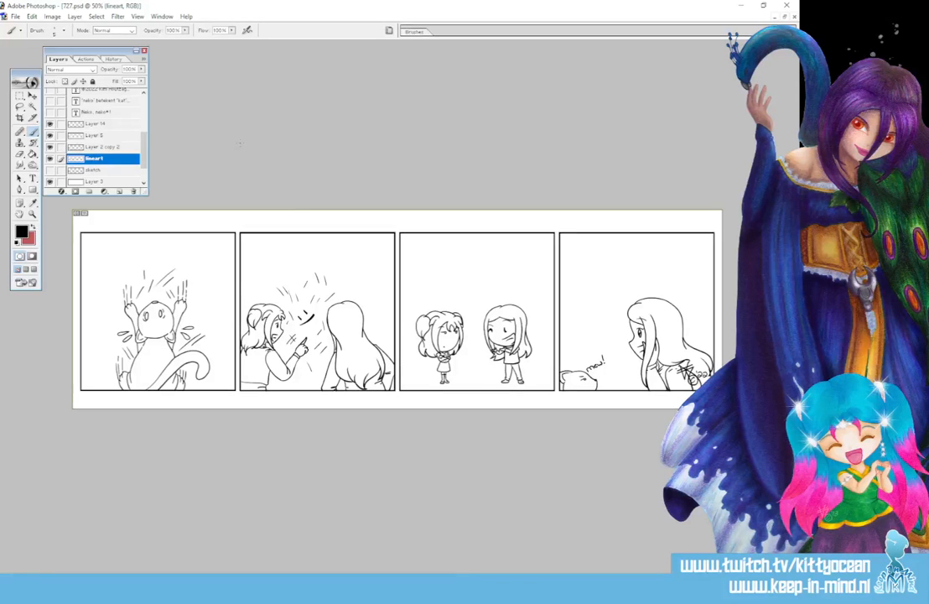
pyautogui.rightClick(114, 159)
pyautogui.click(138, 189)
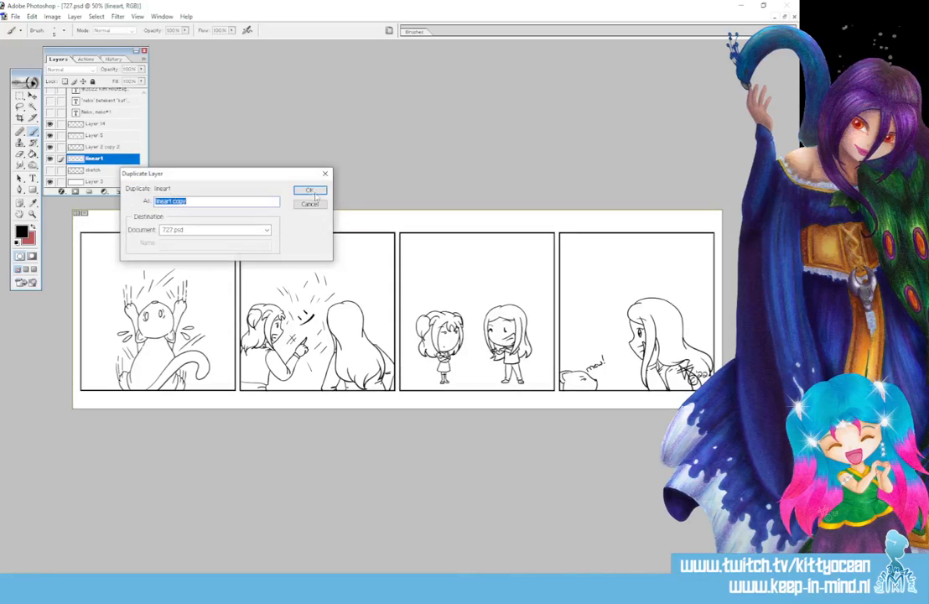
pyautogui.press('Return')
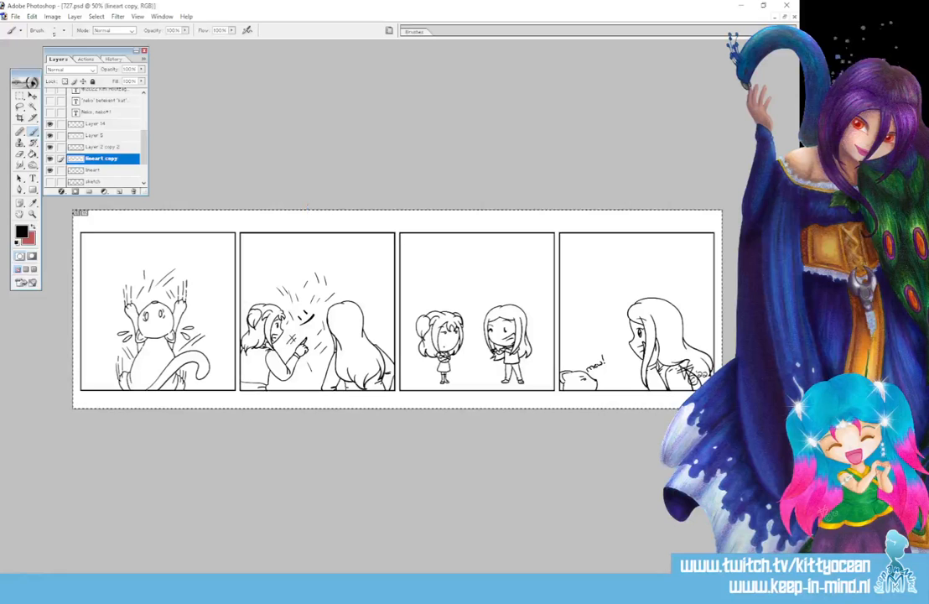
# Paste two merged copies of the whole strip as new layers above the line art and set the upper one to Multiply
pyautogui.hotkey('ctrl', 'shift', 'alt', 'n')
pyautogui.hotkey('ctrl', 'shift', 'alt', 'n')
pyautogui.click(82, 70)
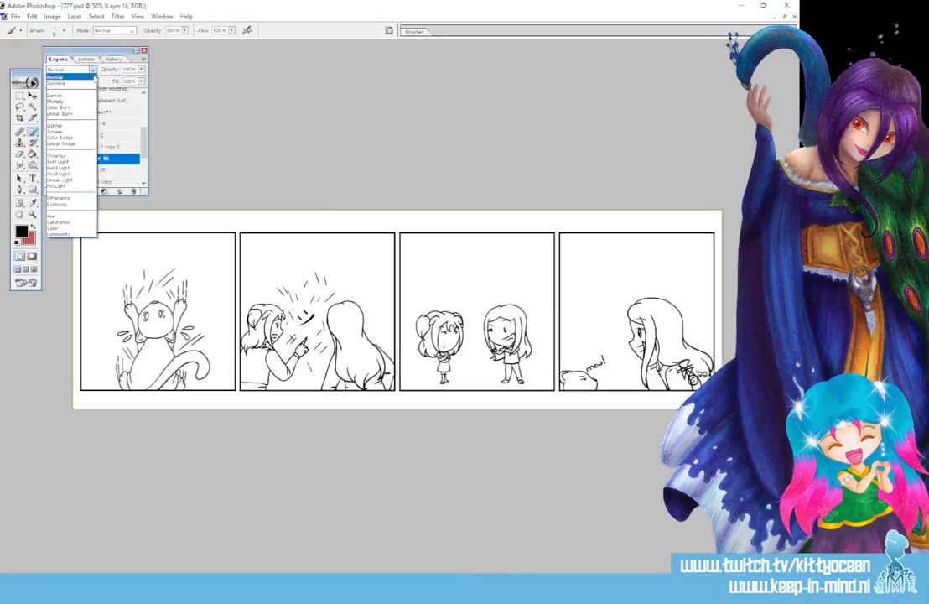
pyautogui.click(81, 114)
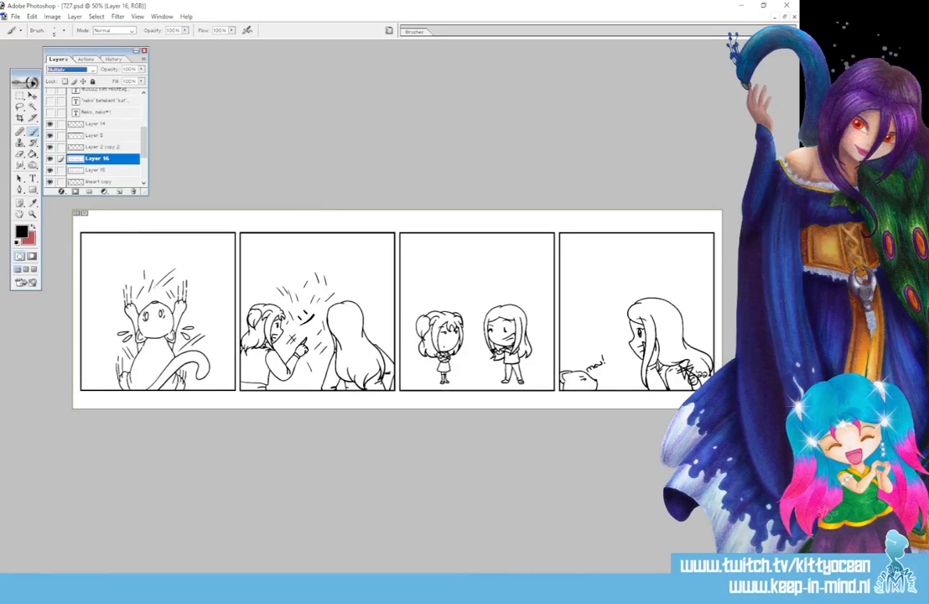
# On the lower of the two new layers, fill the first panel's cat body and head with a neutral medium grey
pyautogui.click(96, 170)
pyautogui.click(21, 231)
pyautogui.click(391, 323)
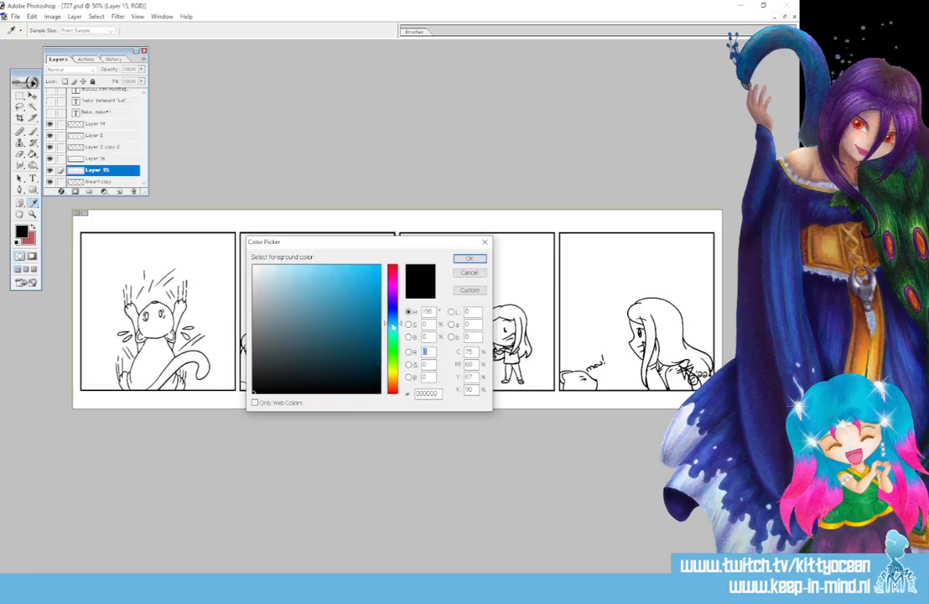
pyautogui.click(256, 324)
pyautogui.click(469, 258)
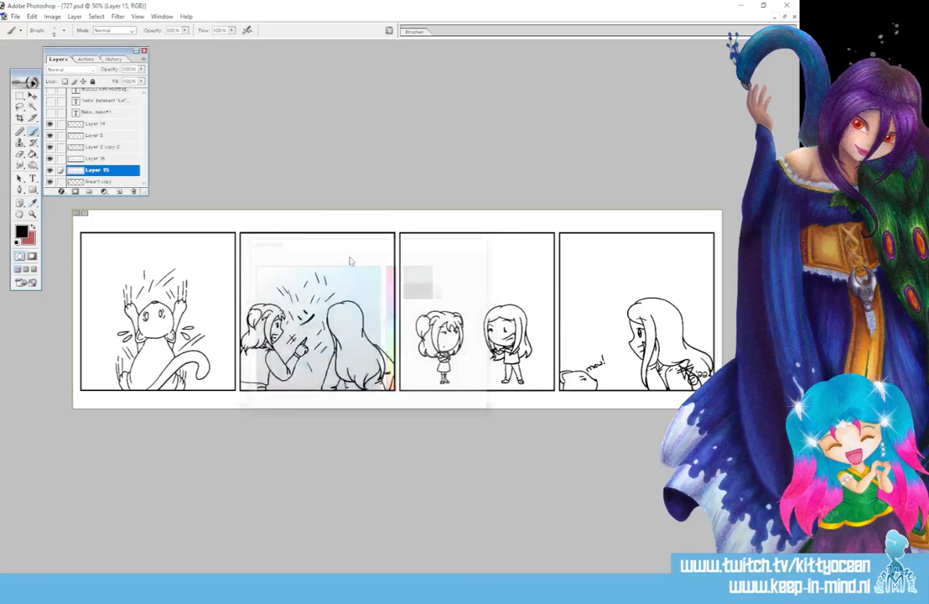
pyautogui.press('g')
pyautogui.click(136, 334)
pyautogui.click(156, 317)
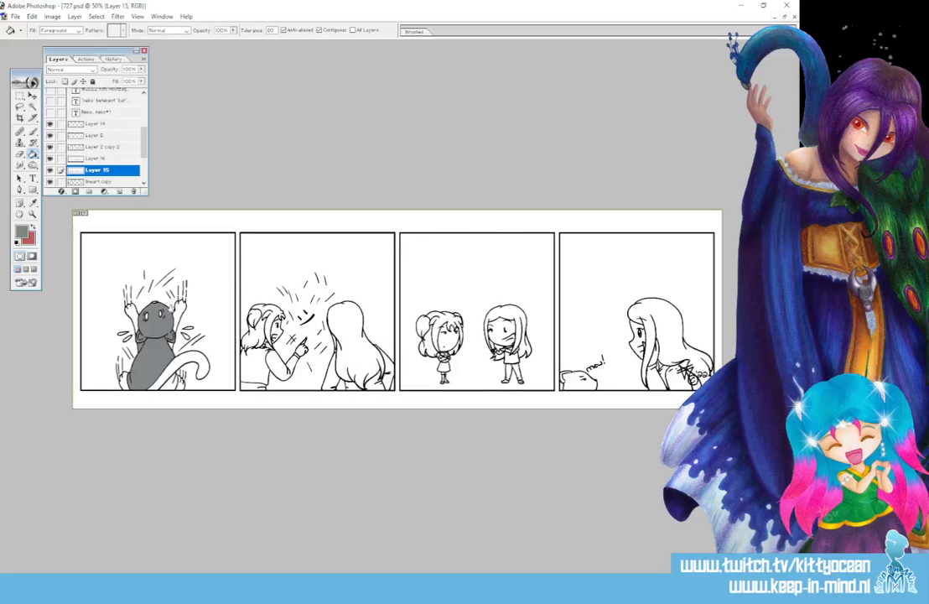
# Fill the cat's front legs, tail and hind paws, plus the cat in the last panel, with the same grey
pyautogui.click(177, 310)
pyautogui.click(131, 310)
pyautogui.click(161, 381)
pyautogui.click(171, 383)
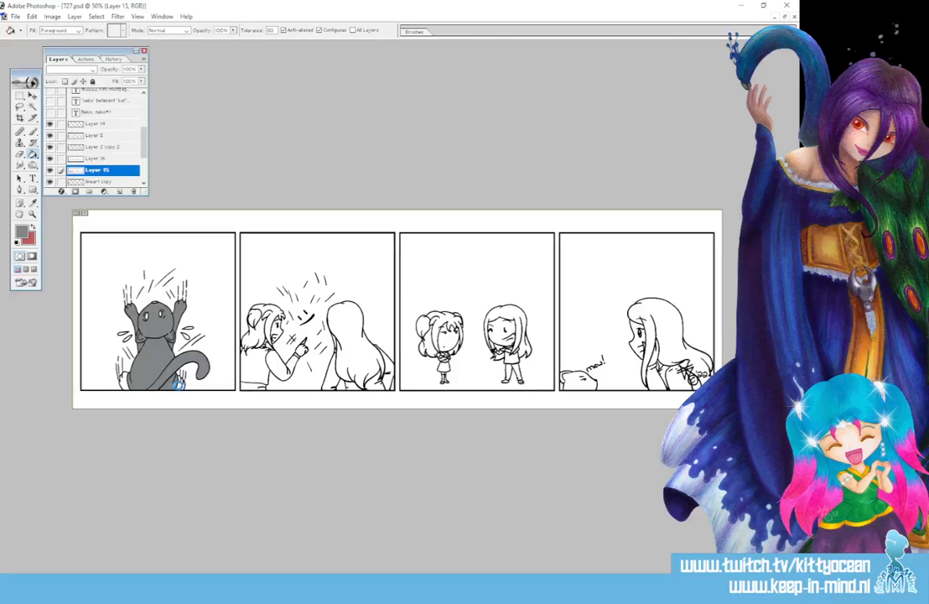
pyautogui.click(179, 384)
pyautogui.click(123, 382)
pyautogui.click(578, 379)
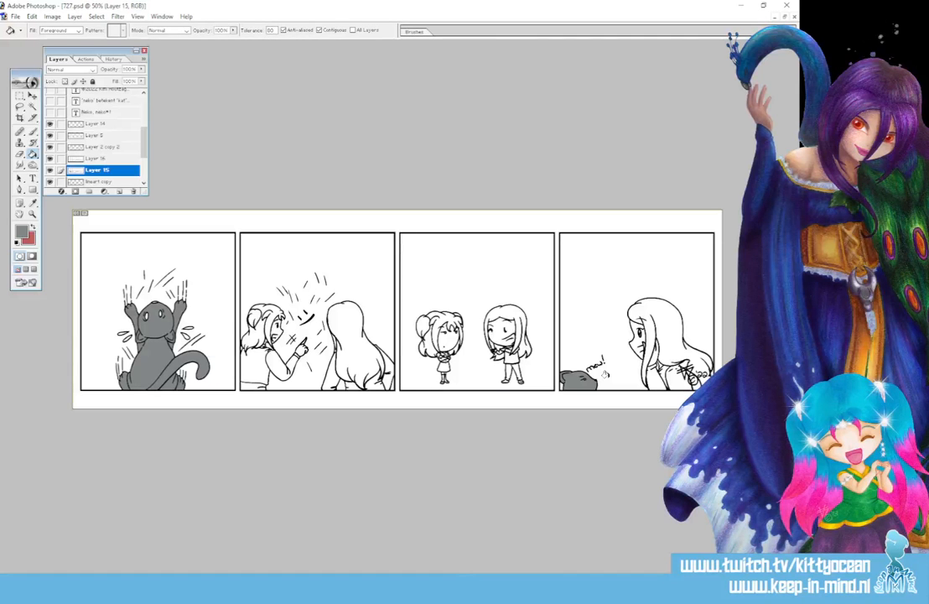
# Fill the sweat drops on both sides of the first panel's cat with pale blue C0DCE6
pyautogui.click(22, 232)
pyautogui.click(276, 271)
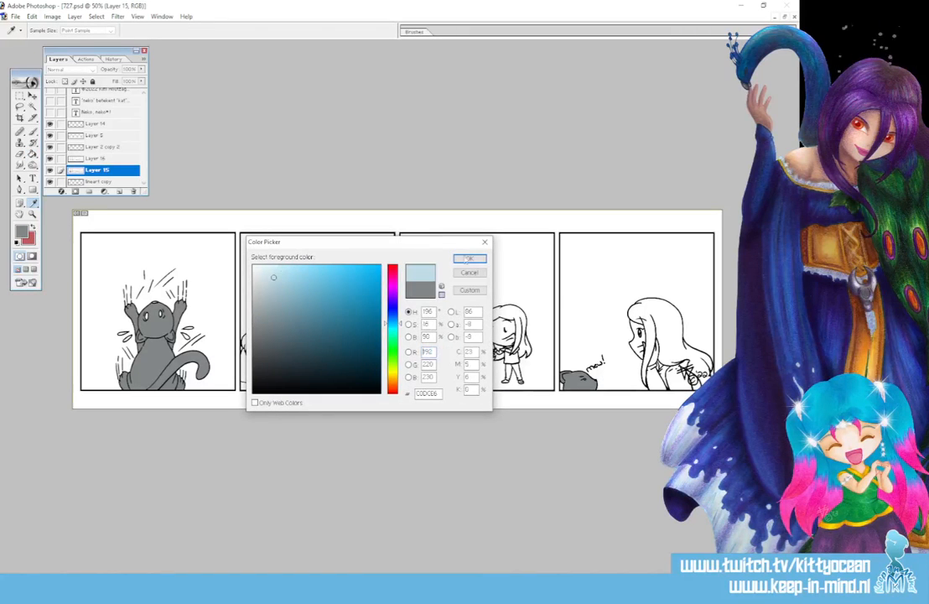
pyautogui.click(468, 259)
pyautogui.click(120, 333)
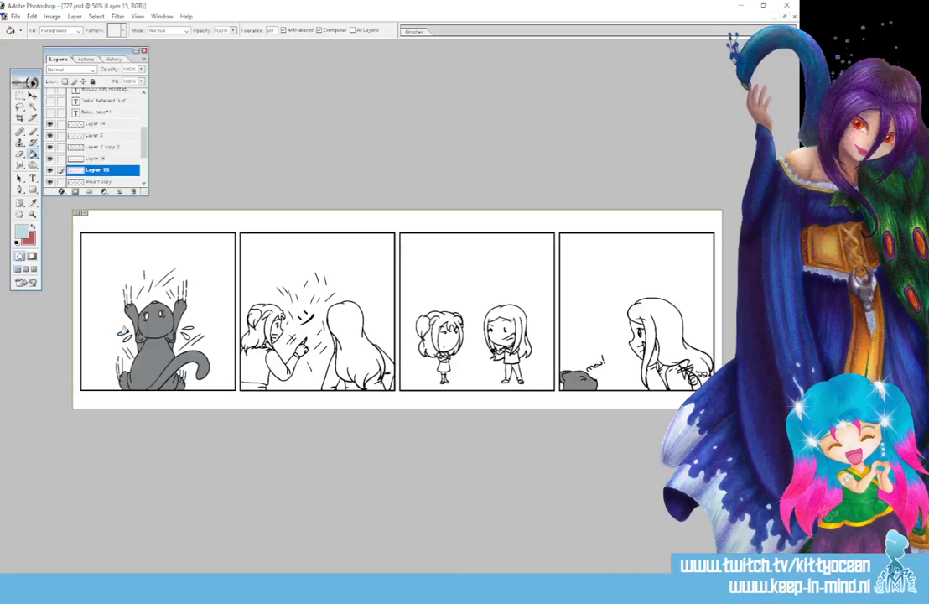
pyautogui.click(185, 329)
pyautogui.click(188, 327)
# Fill the ponytailed girl's hair in the second and third panels with orange E29425
pyautogui.click(24, 238)
pyautogui.click(392, 381)
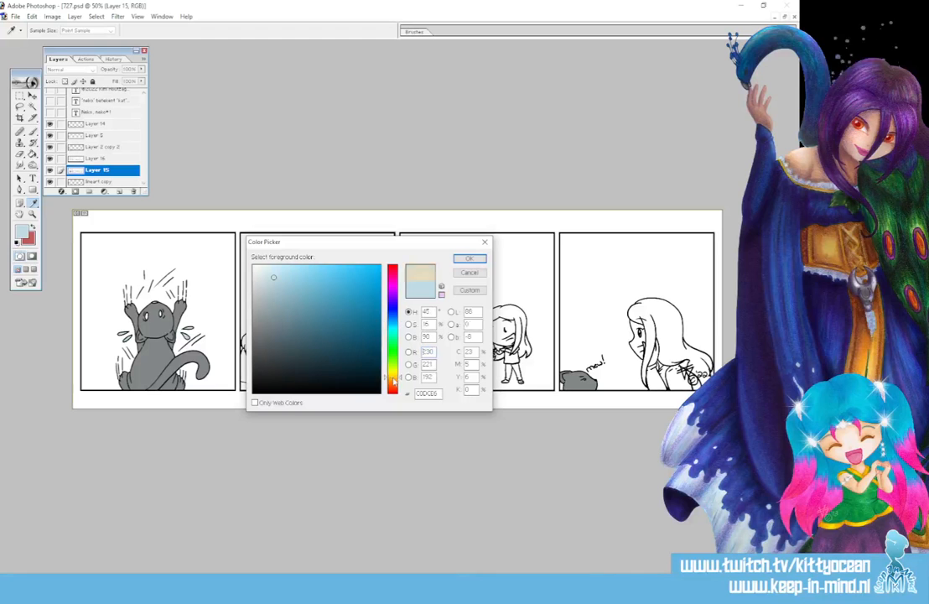
pyautogui.click(330, 288)
pyautogui.click(359, 278)
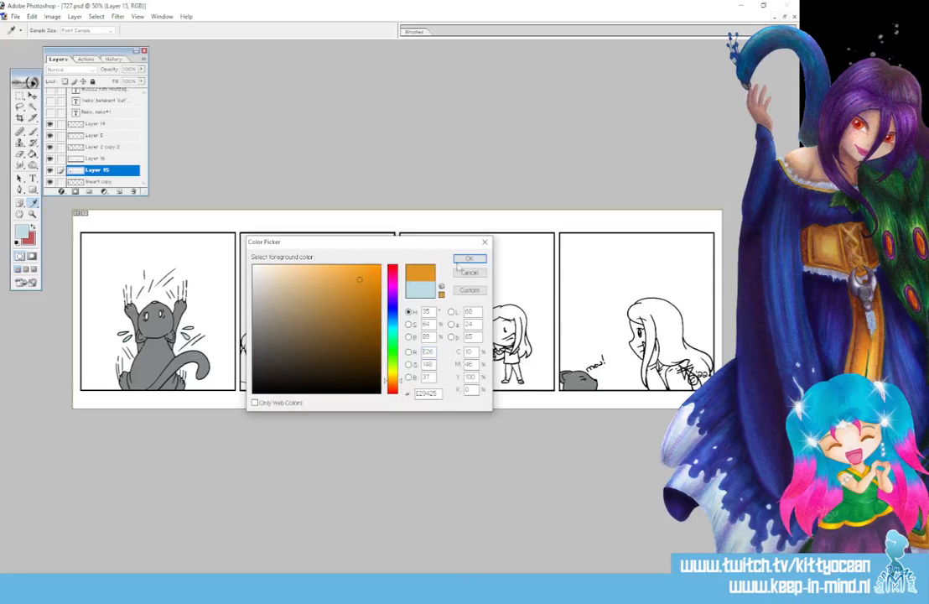
pyautogui.click(462, 261)
pyautogui.click(264, 329)
pyautogui.click(253, 319)
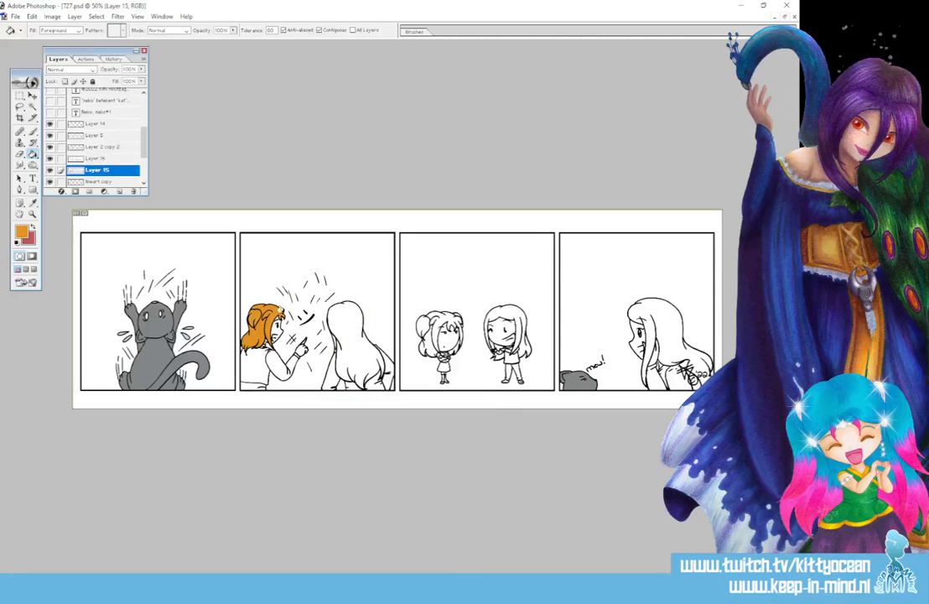
pyautogui.click(441, 323)
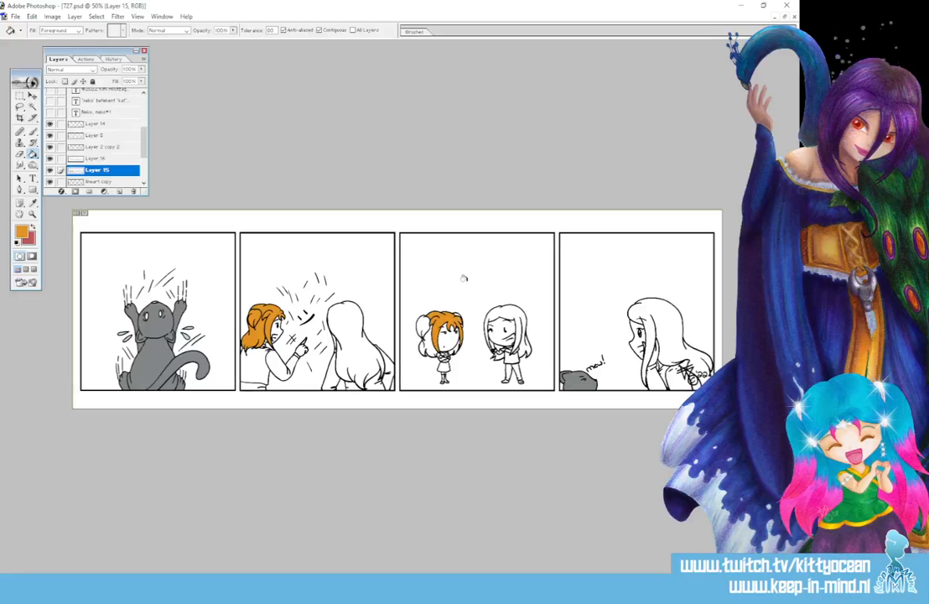
pyautogui.click(422, 328)
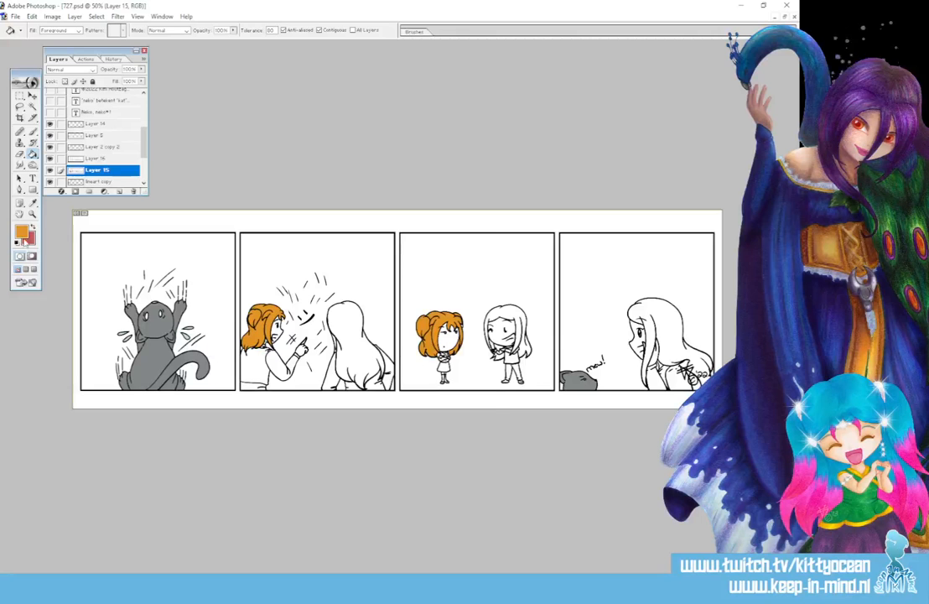
# Fill the long-haired woman's hair in the second panel with greyish brown B4A185
pyautogui.click(33, 202)
pyautogui.click(21, 231)
pyautogui.click(287, 305)
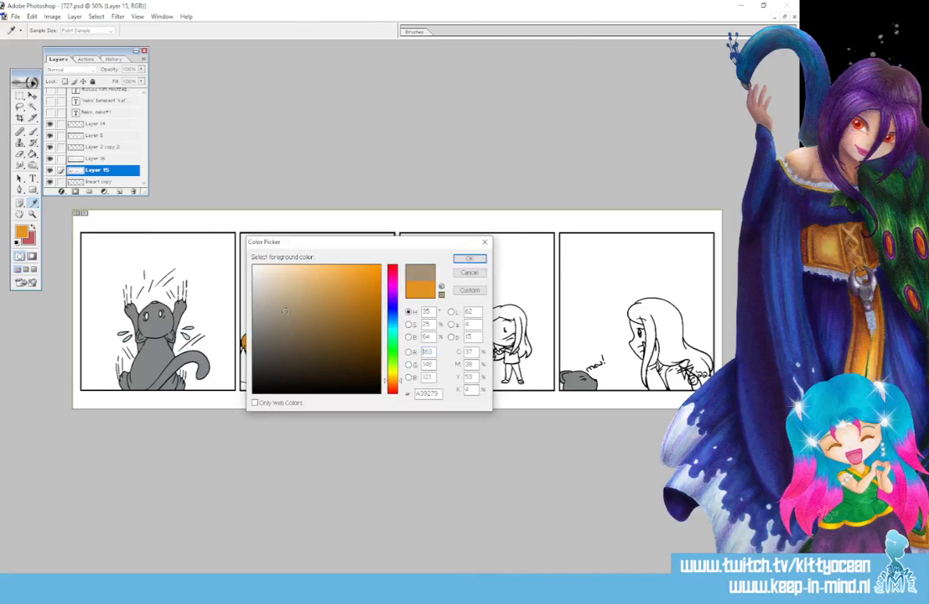
pyautogui.click(468, 258)
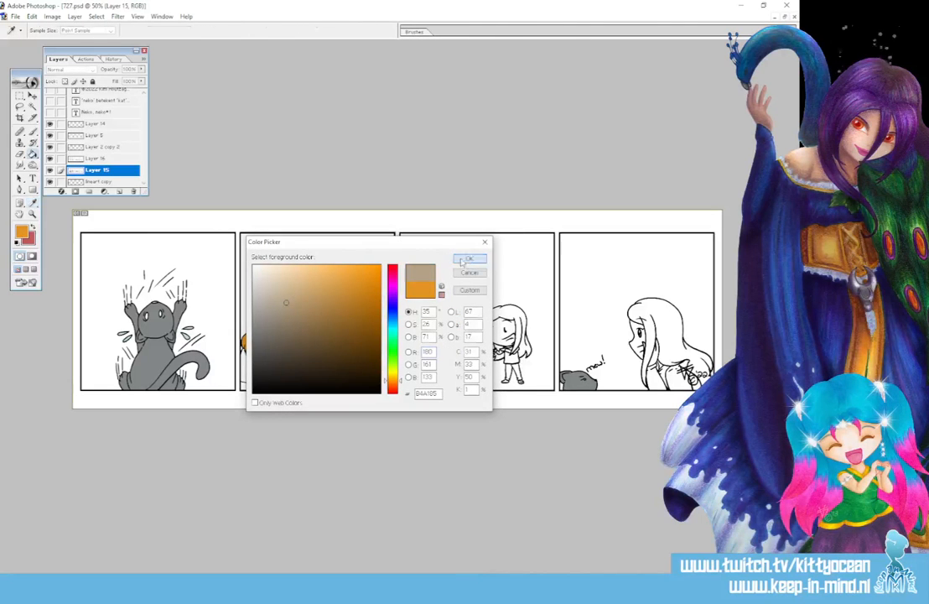
pyautogui.click(347, 325)
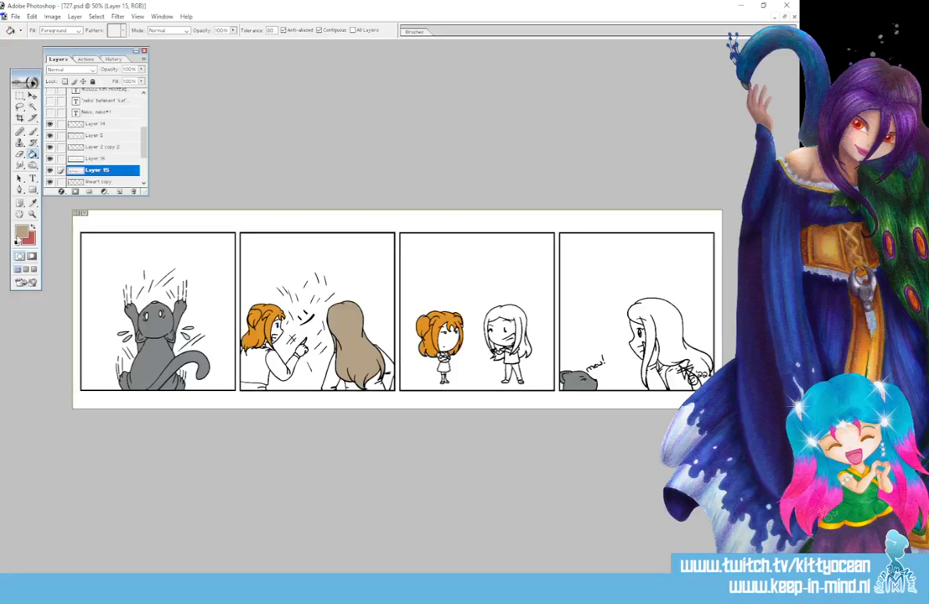
# Shift the hair colour to the yellower tan B4A685 and fill the woman's long hair in panels two, three and four
pyautogui.click(18, 235)
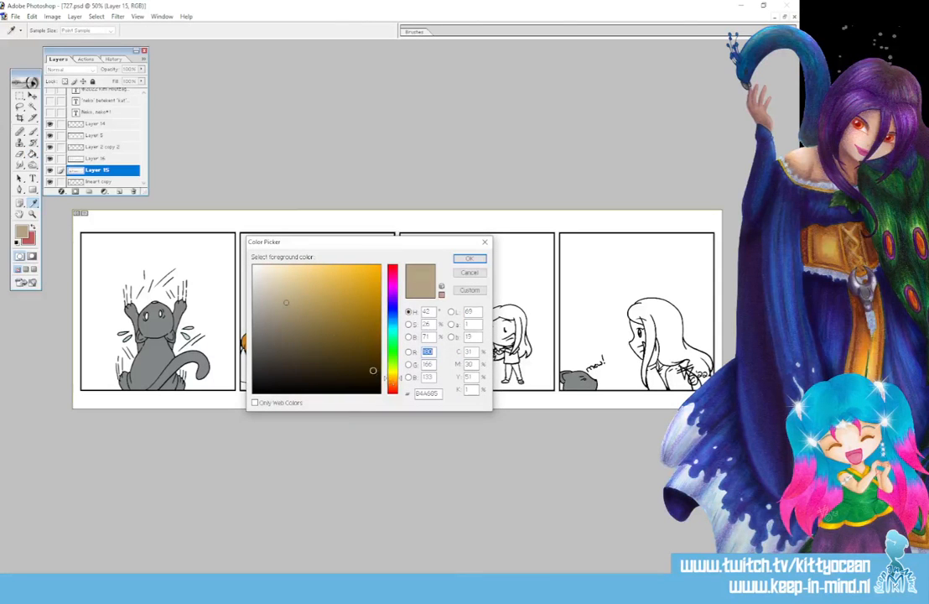
pyautogui.press('Return')
pyautogui.press('g')
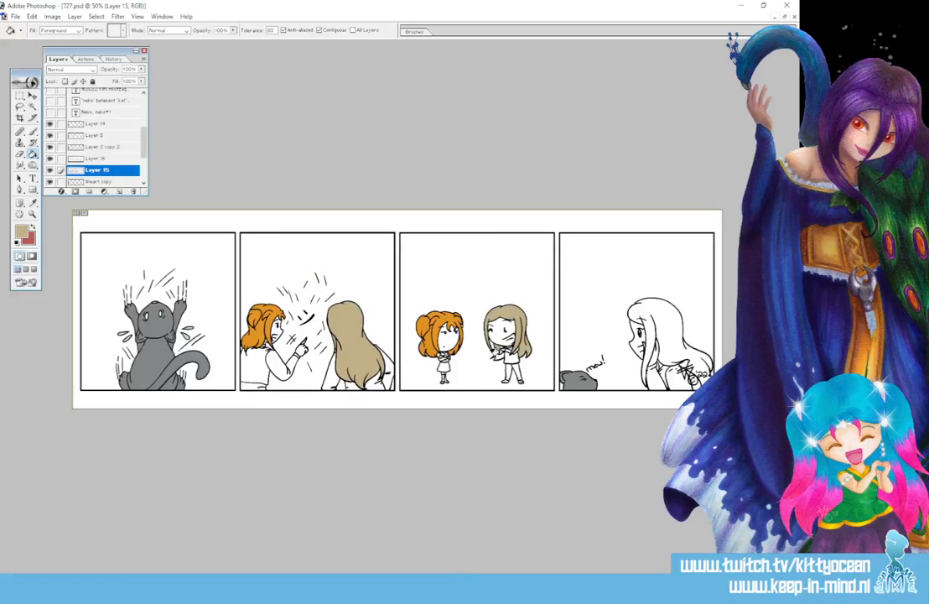
pyautogui.click(529, 334)
pyautogui.click(668, 312)
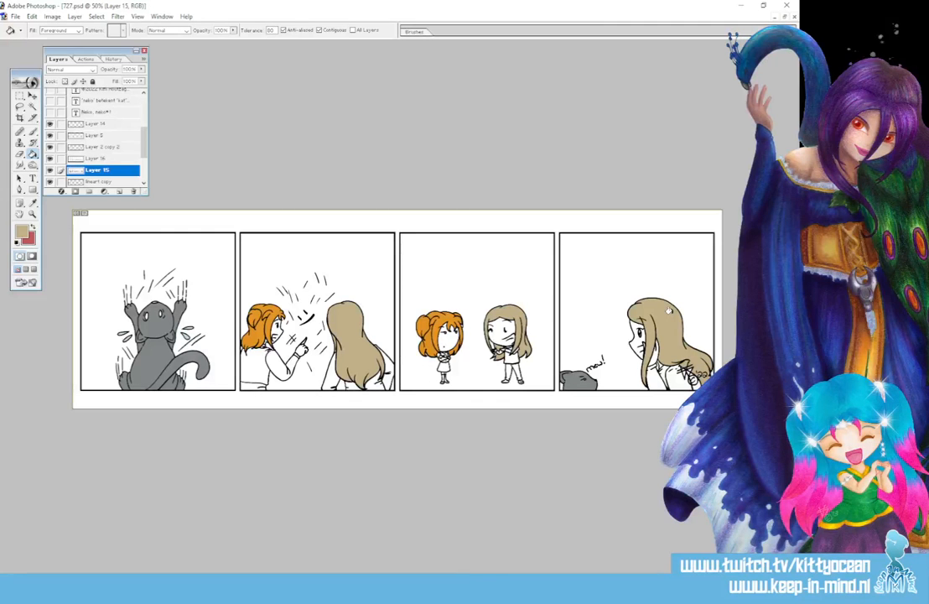
# Fill the long-haired woman's top in the third panel with muted blue 738EAC
pyautogui.click(23, 233)
pyautogui.click(391, 321)
pyautogui.click(295, 307)
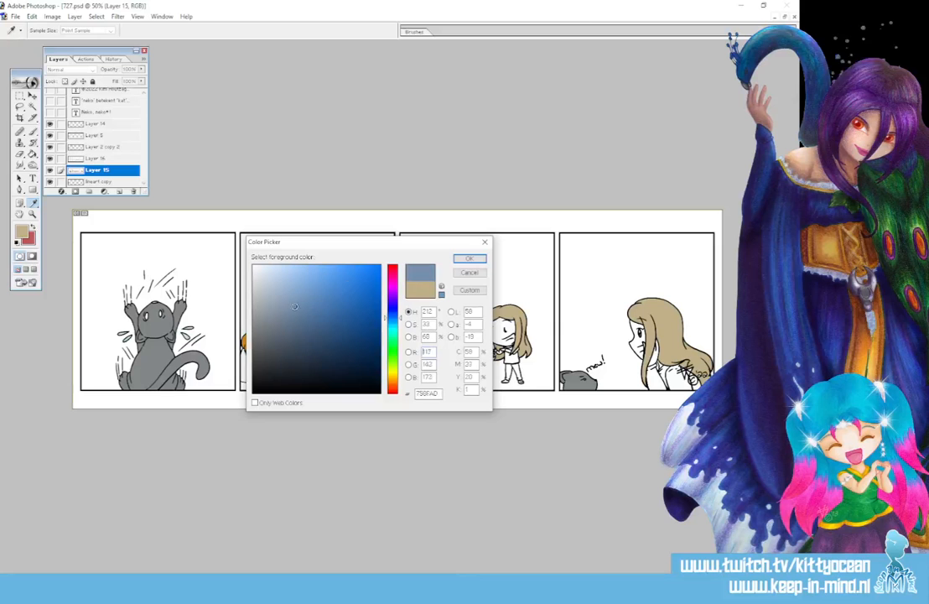
pyautogui.click(471, 259)
pyautogui.click(510, 352)
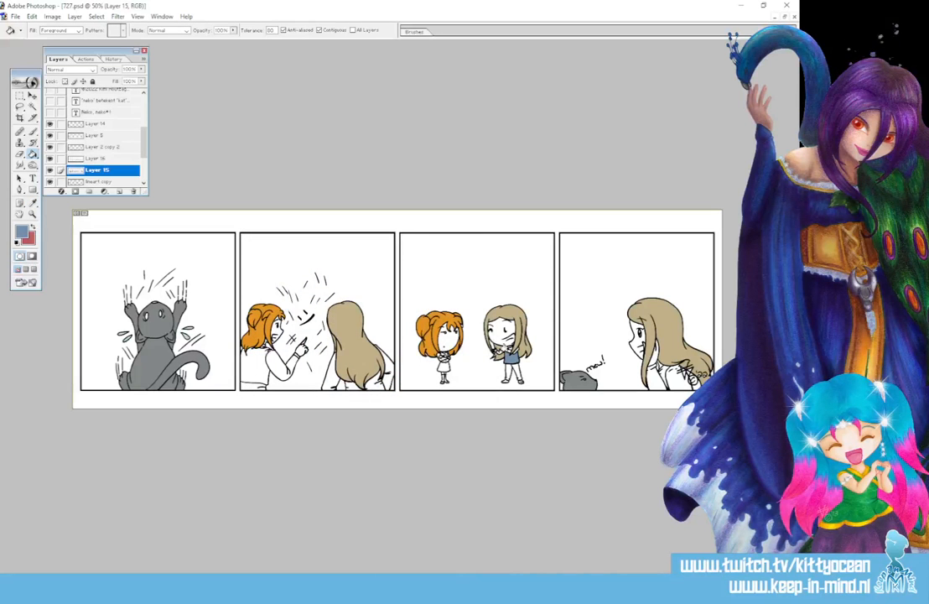
# Fill the long-haired woman's top and sleeves in the second and last panels with the same muted blue
pyautogui.click(376, 383)
pyautogui.click(387, 368)
pyautogui.click(347, 385)
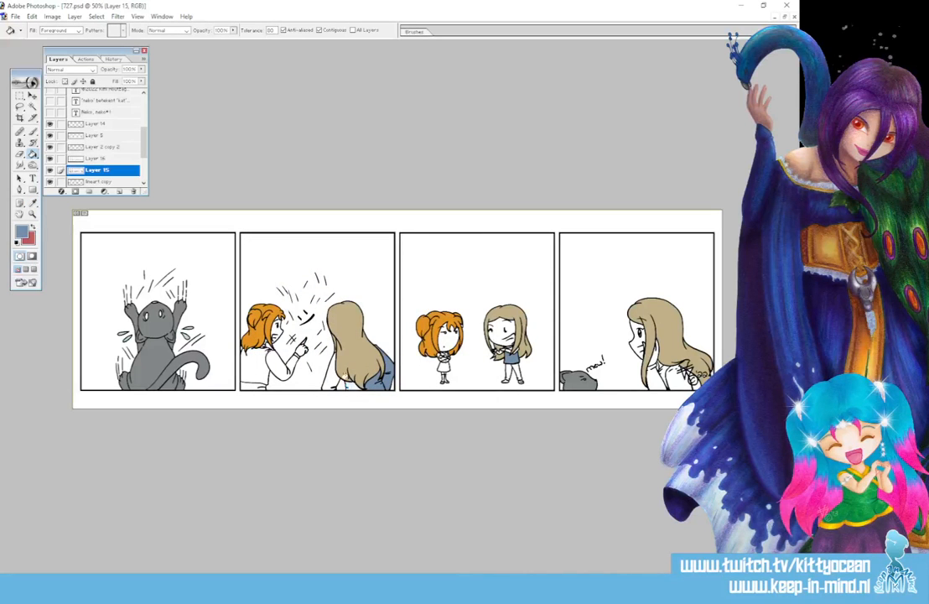
pyautogui.click(330, 375)
pyautogui.click(671, 374)
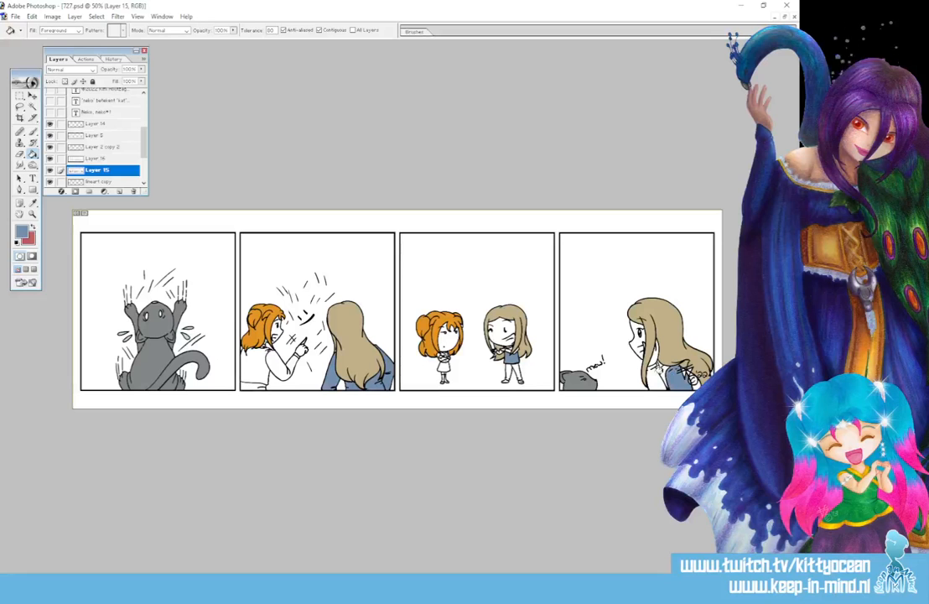
pyautogui.click(659, 375)
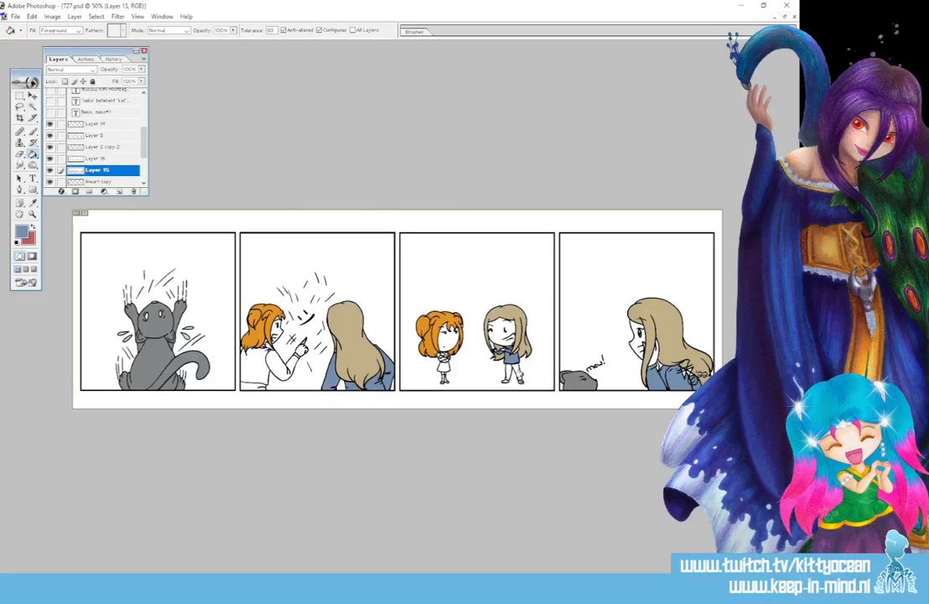
# Fill the long-haired woman's trousers in the third panel with dark grey 585858
pyautogui.click(22, 232)
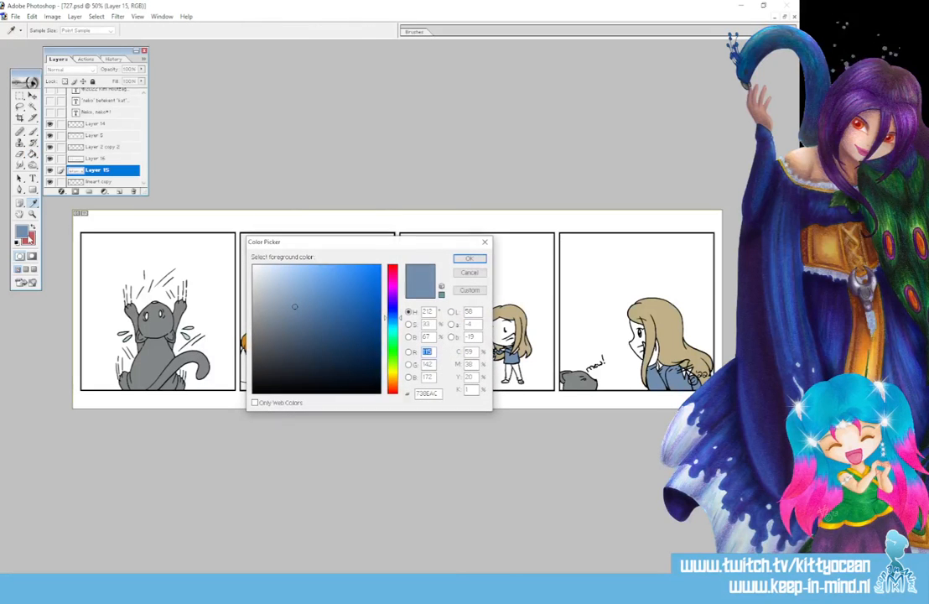
pyautogui.click(252, 327)
pyautogui.click(469, 258)
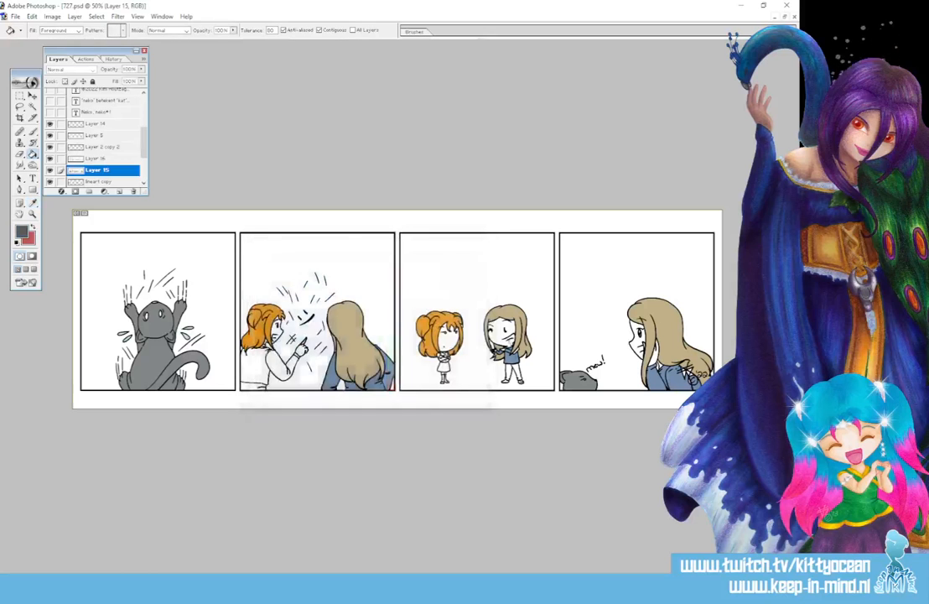
pyautogui.click(517, 363)
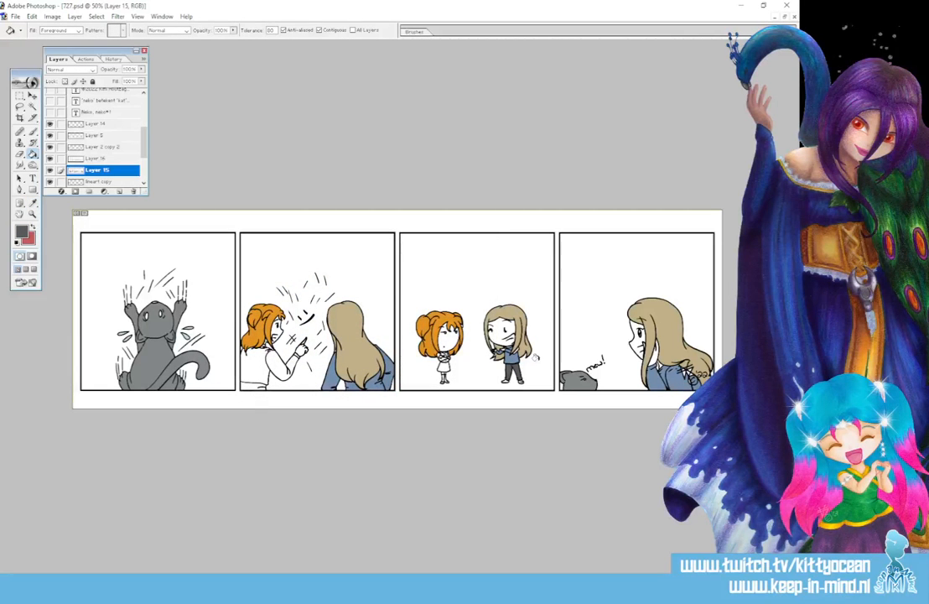
# Try pale beige E3DBC2 as the fill colour for the skin
pyautogui.click(33, 202)
pyautogui.click(23, 233)
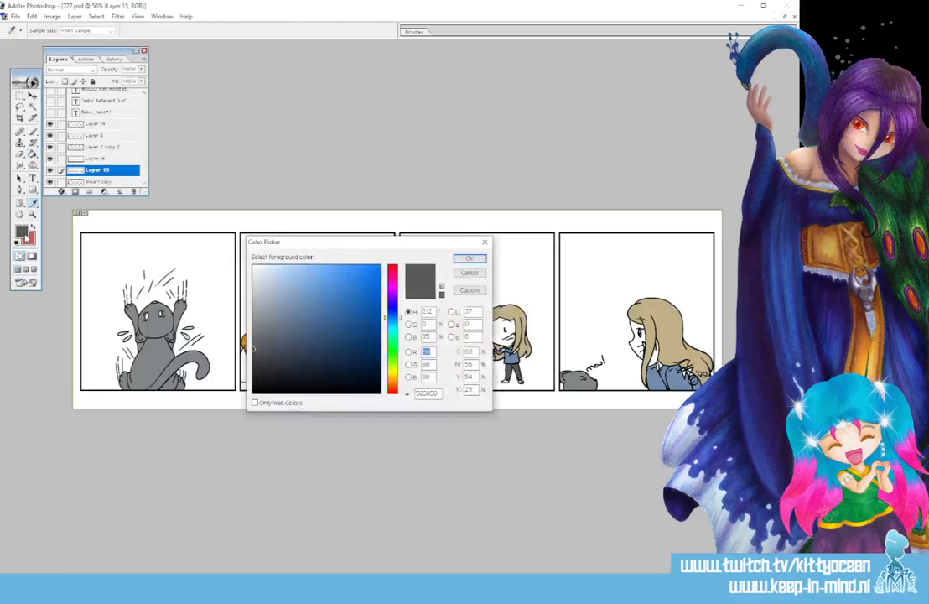
pyautogui.click(392, 377)
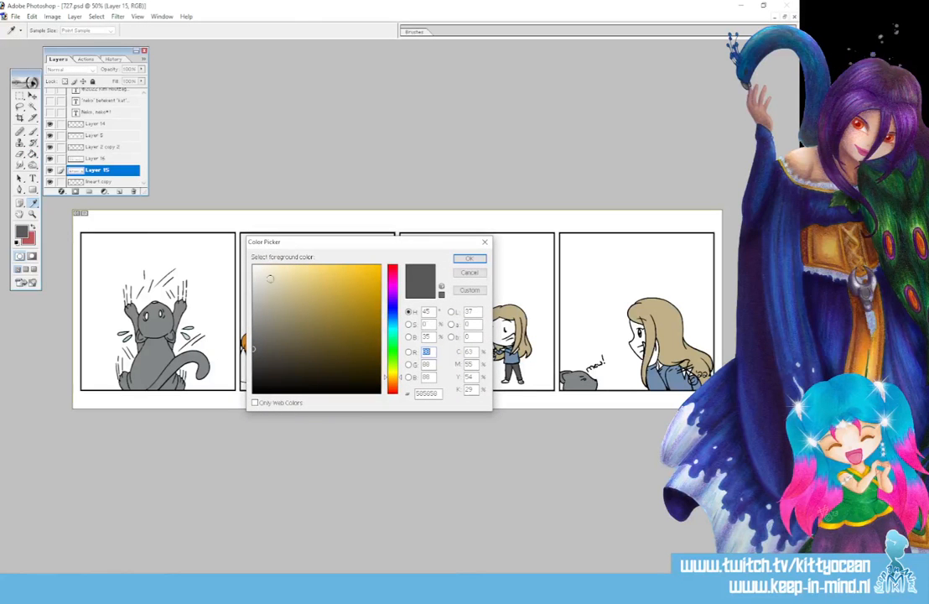
pyautogui.click(270, 279)
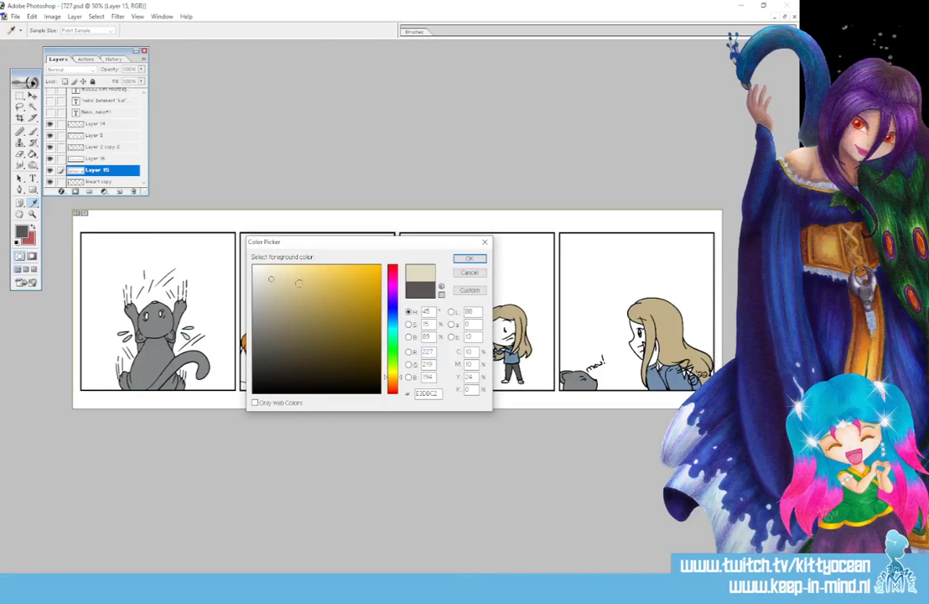
pyautogui.press('Return')
pyautogui.press('g')
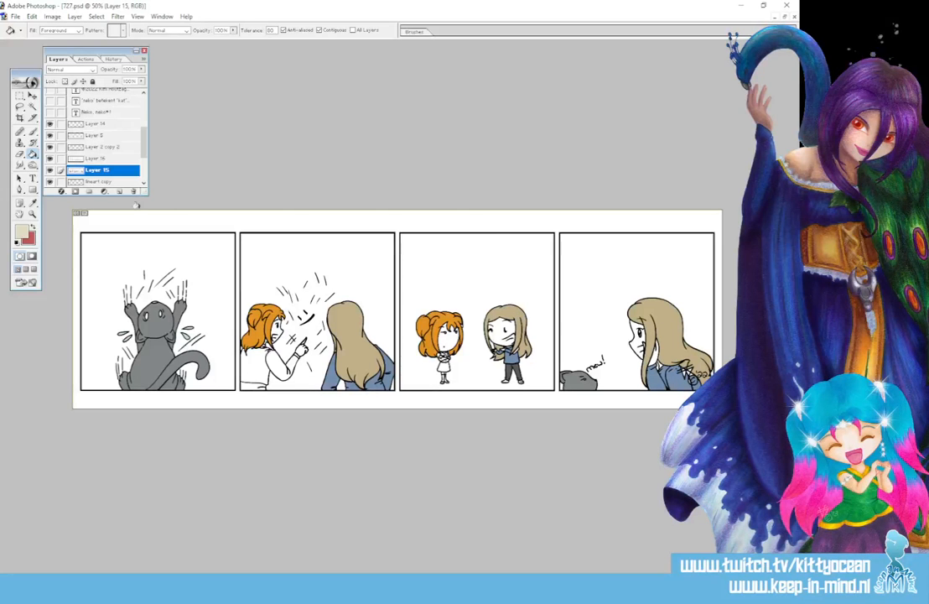
# Set the fill colour to beige DAD1BD and fill the red-haired woman's face and hand in the second and third panels
pyautogui.click(33, 202)
pyautogui.click(23, 233)
pyautogui.click(273, 284)
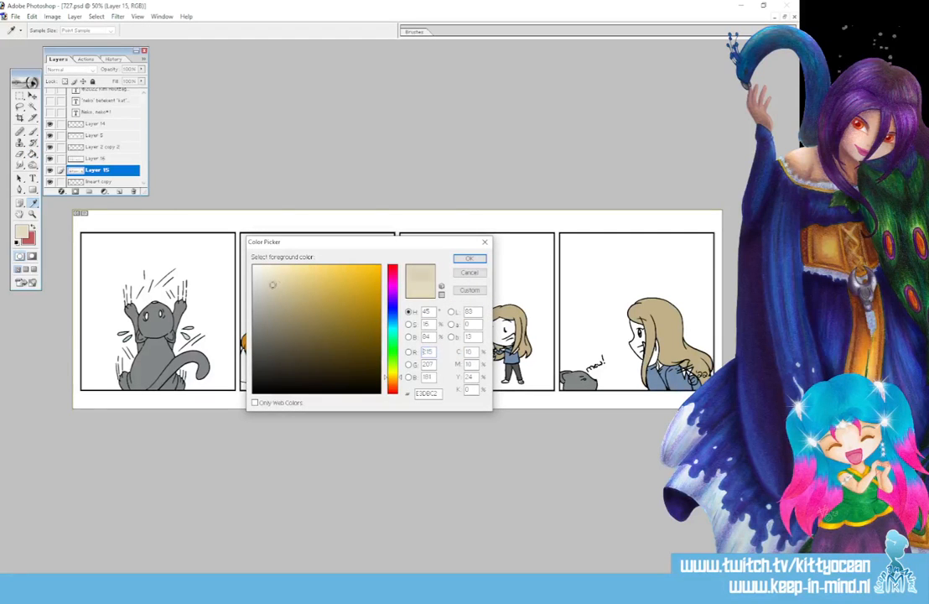
pyautogui.click(269, 283)
pyautogui.click(470, 258)
pyautogui.press('g')
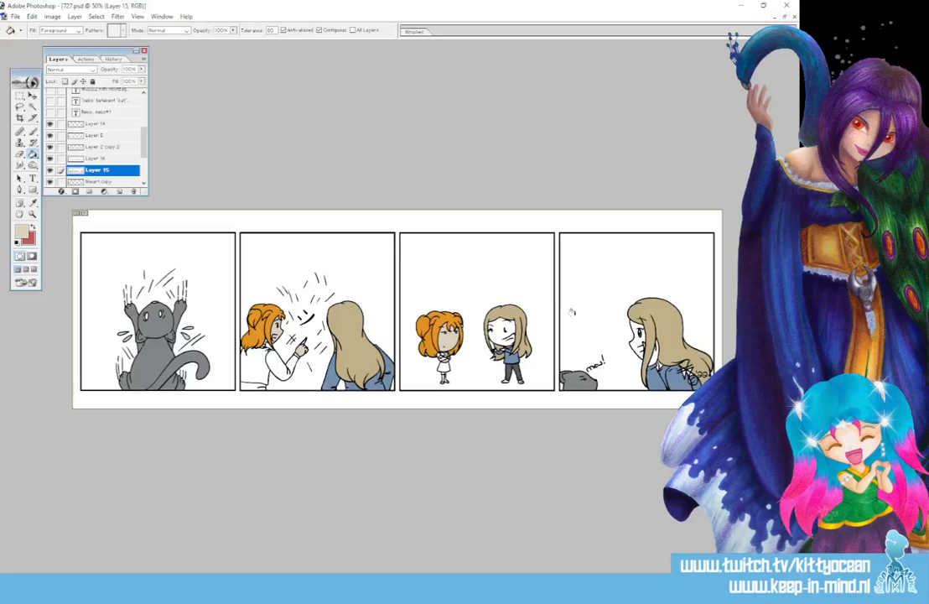
# Try the beige DAD1BD fill on the red-haired woman's body in the third panel, and undo it
pyautogui.click(23, 235)
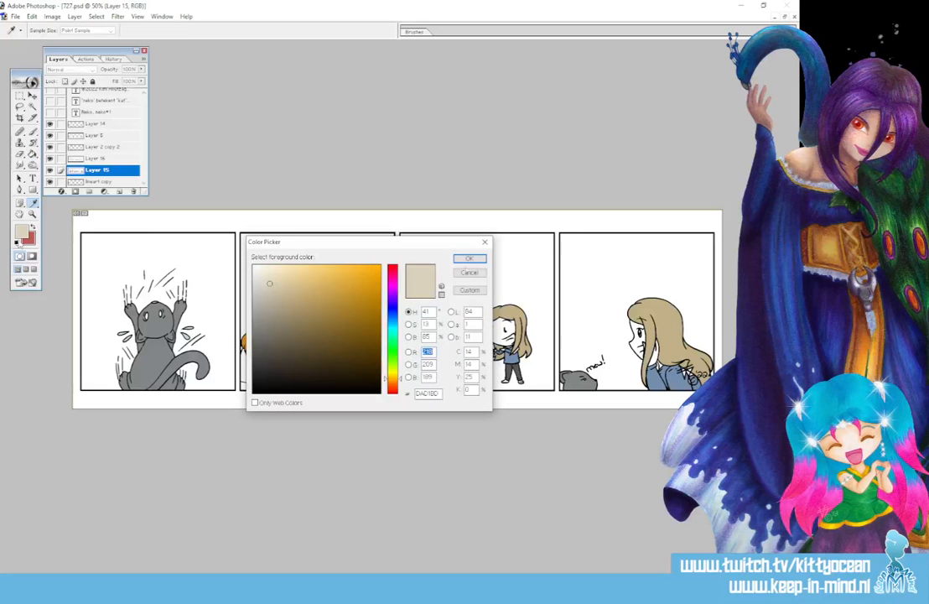
pyautogui.click(464, 262)
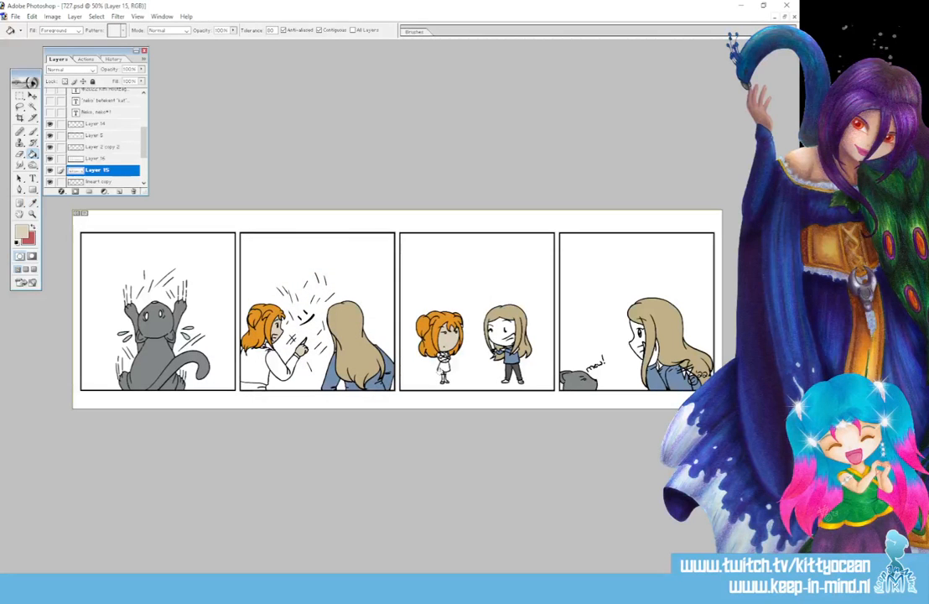
pyautogui.click(461, 268)
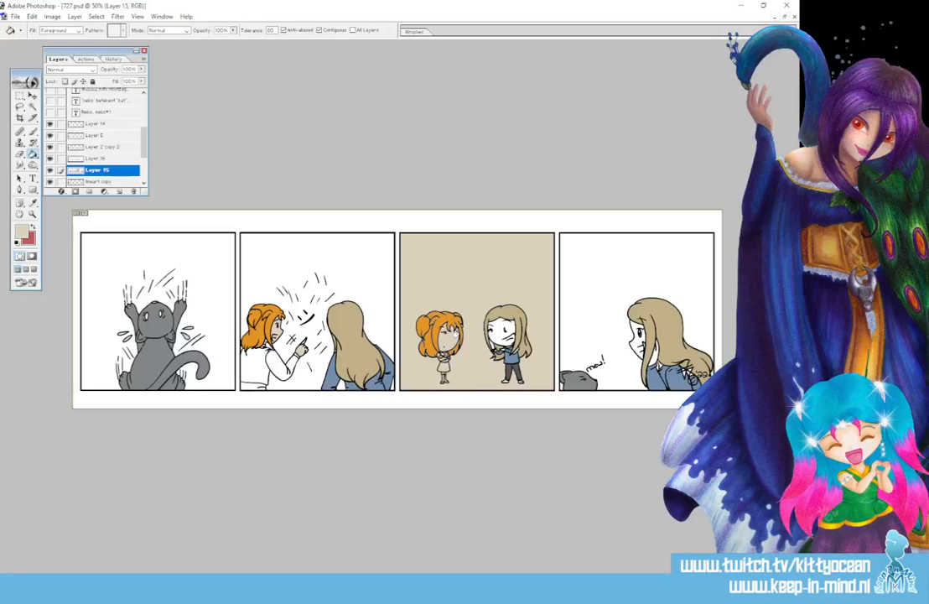
pyautogui.hotkey('ctrl', 'z')
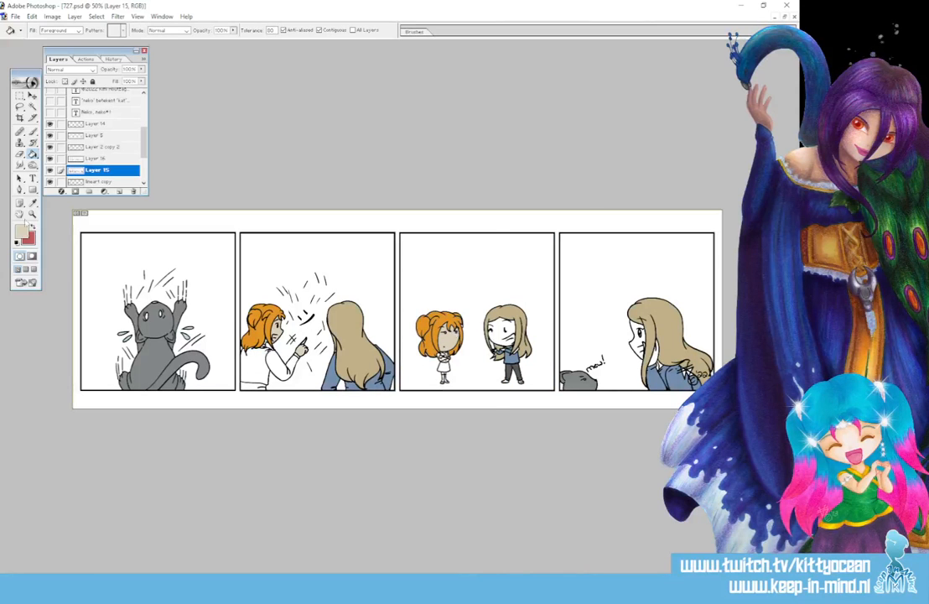
# Lighten the skin colour to F1E9D9 and fill the long-haired woman's face in the third and last panels
pyautogui.click(21, 234)
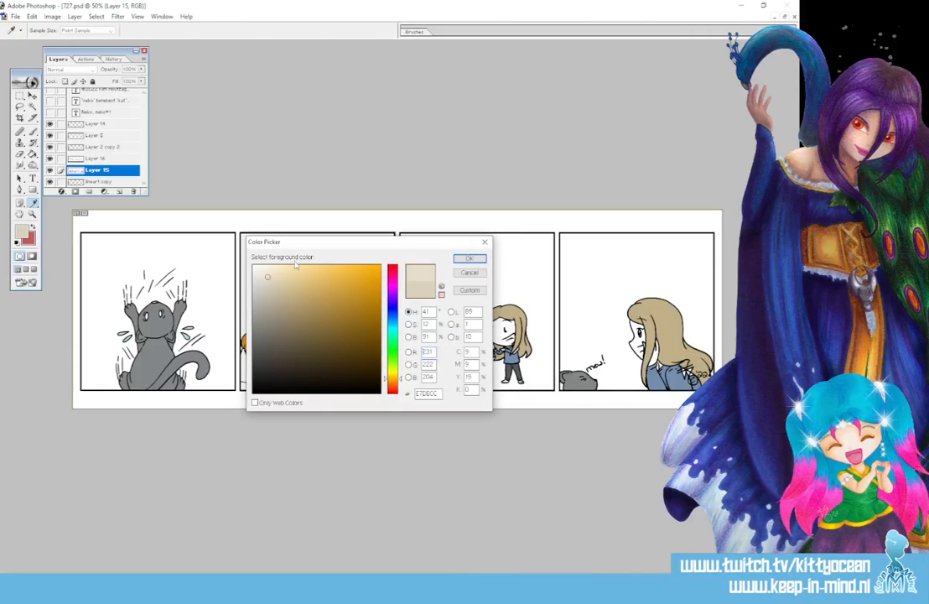
pyautogui.press('Return')
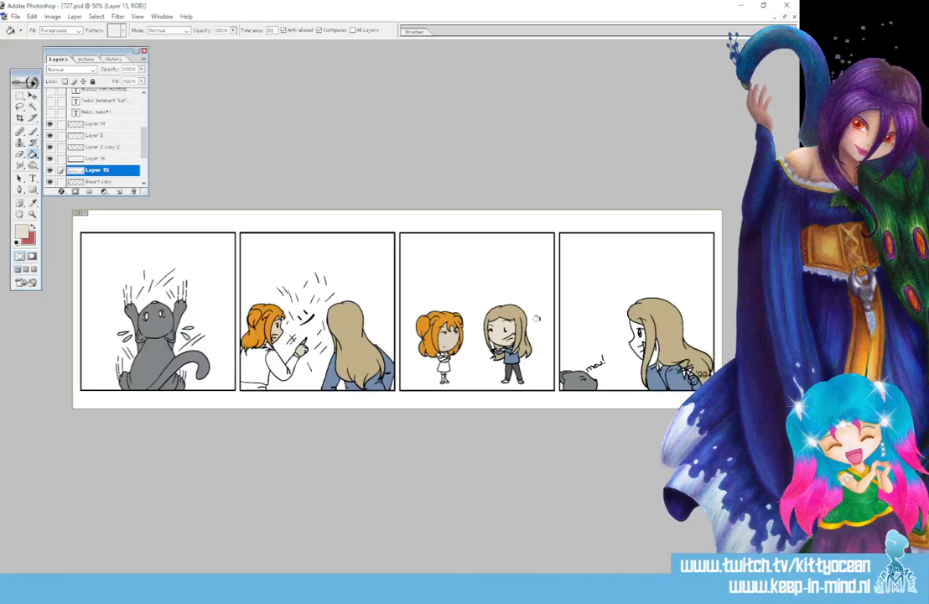
pyautogui.click(21, 233)
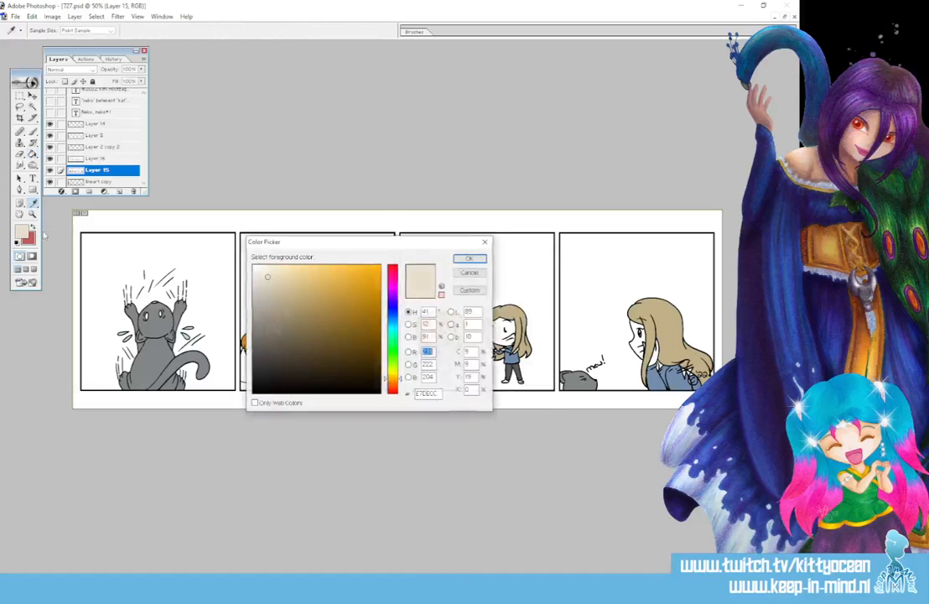
pyautogui.press('Return')
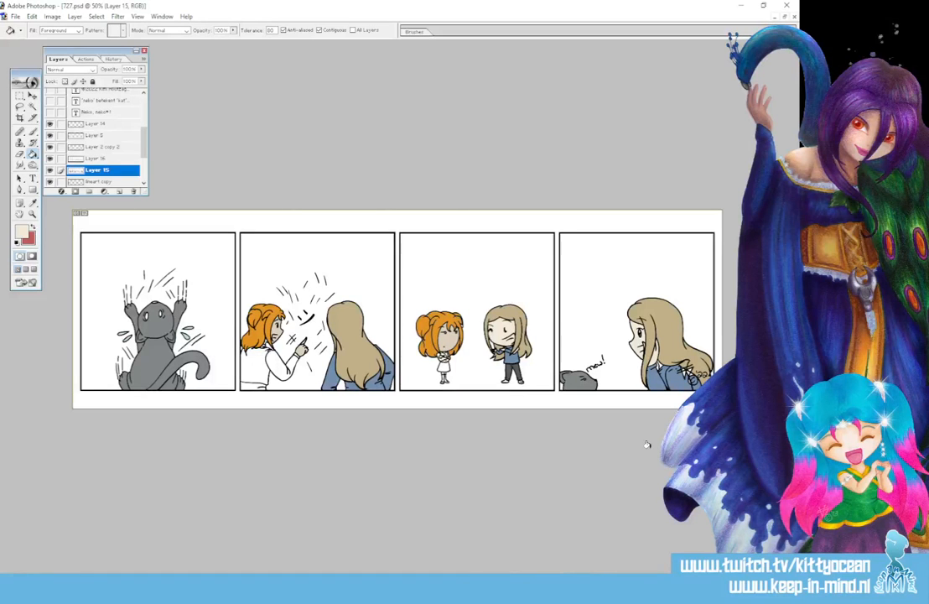
# Choose a soft purple and fill the red-haired woman's sleeve and lower garment in the second panel
pyautogui.click(23, 230)
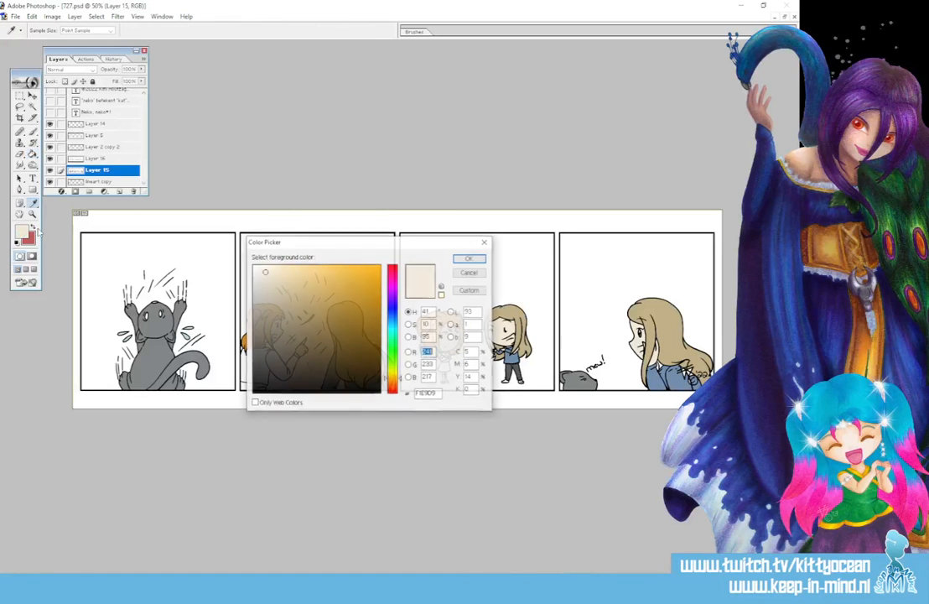
pyautogui.click(391, 291)
pyautogui.click(292, 295)
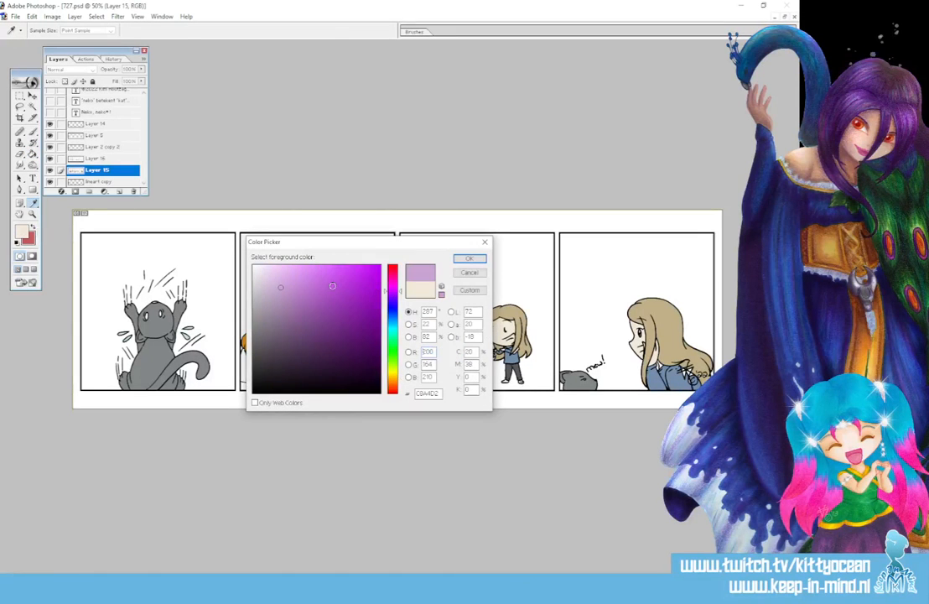
pyautogui.click(469, 259)
pyautogui.click(284, 359)
pyautogui.click(253, 373)
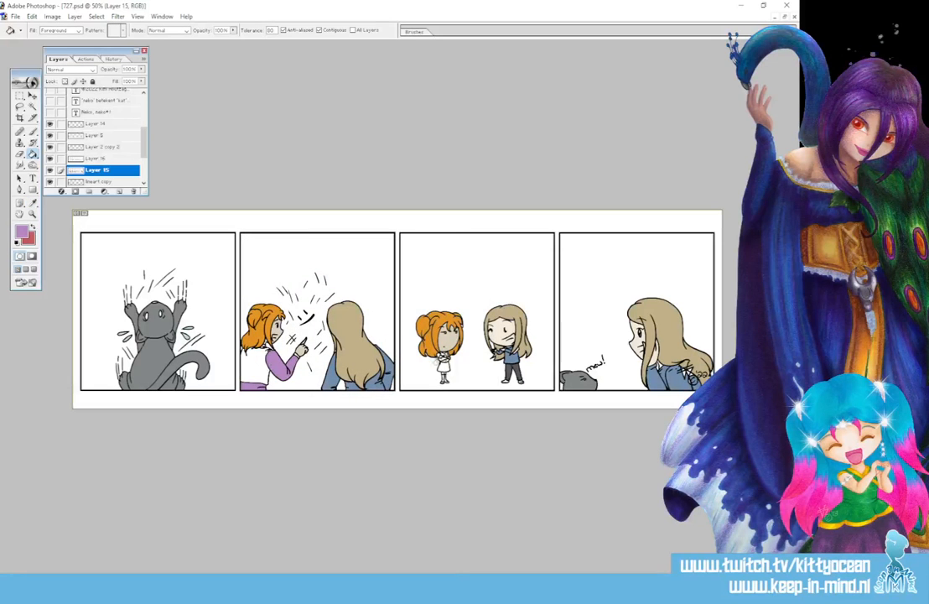
# Try the purple fill on the red-haired woman's outfit in the third panel, and undo it
pyautogui.click(440, 362)
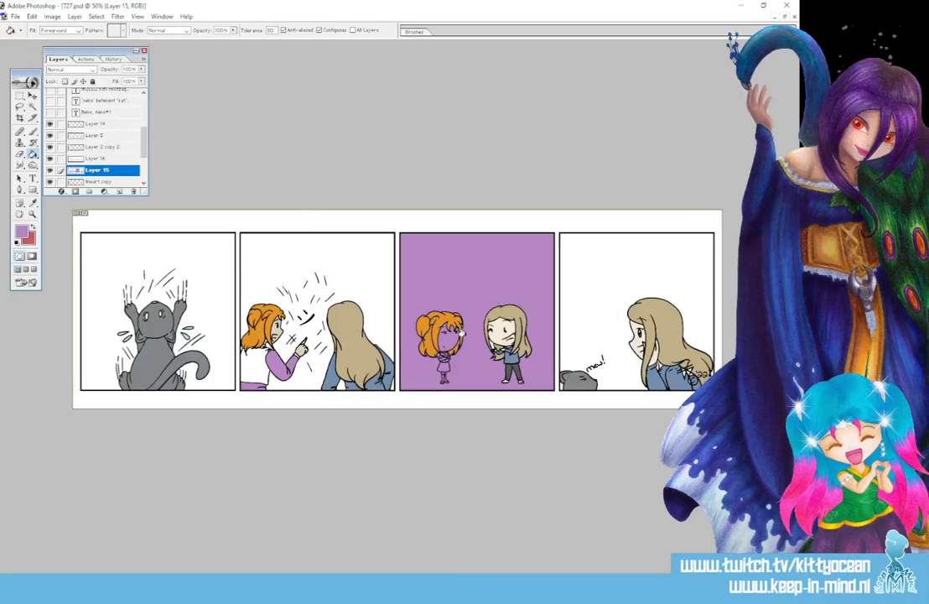
pyautogui.hotkey('ctrl', 'z')
pyautogui.hotkey('ctrl', 'z')
pyautogui.hotkey('ctrl', 'z')
pyautogui.hotkey('ctrl', 'z')
pyautogui.hotkey('ctrl', 'z')
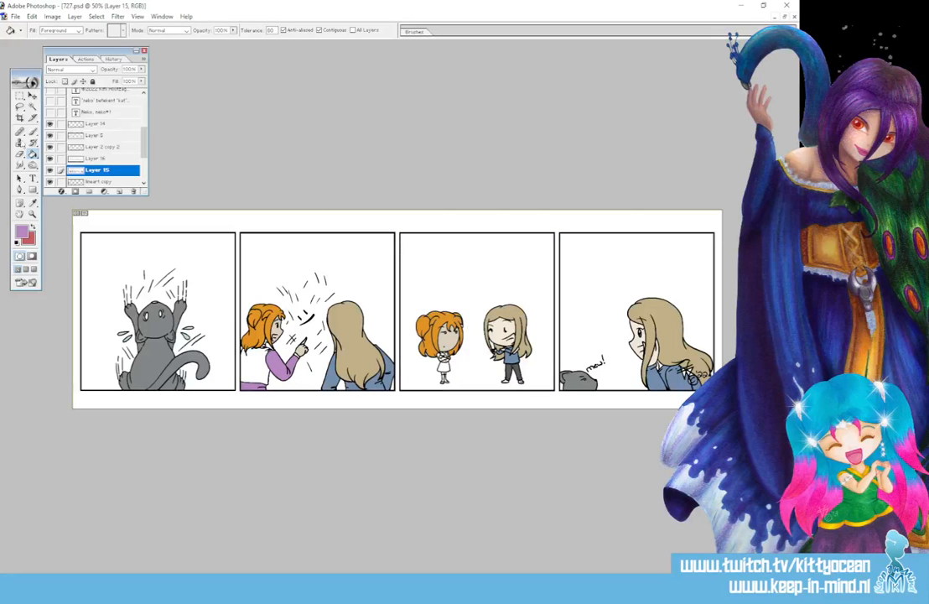
# Dab purple on the red-haired woman's skirt in the third panel and fill her vest in the second panel with light teal 8FCFD5
pyautogui.click(33, 131)
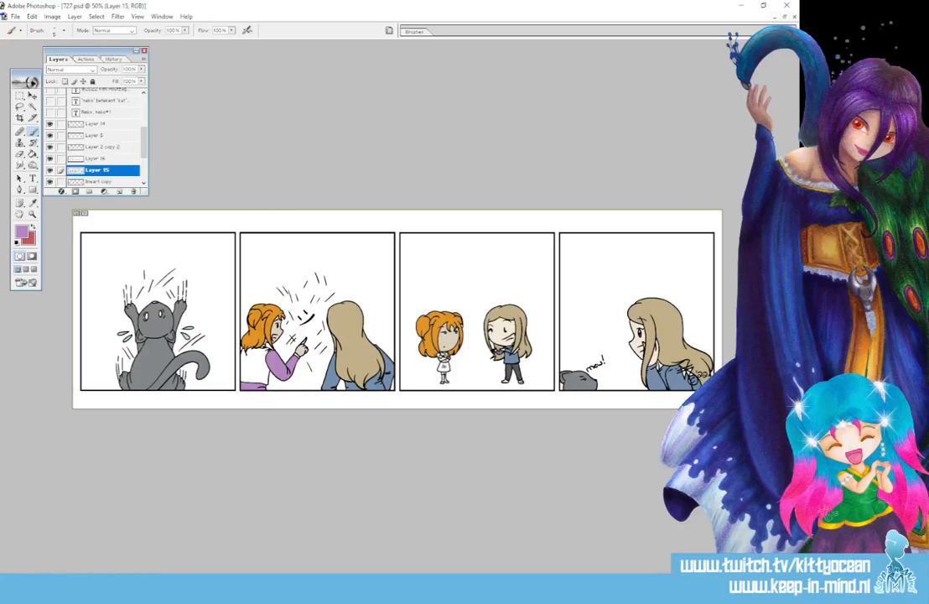
pyautogui.click(24, 231)
pyautogui.click(392, 327)
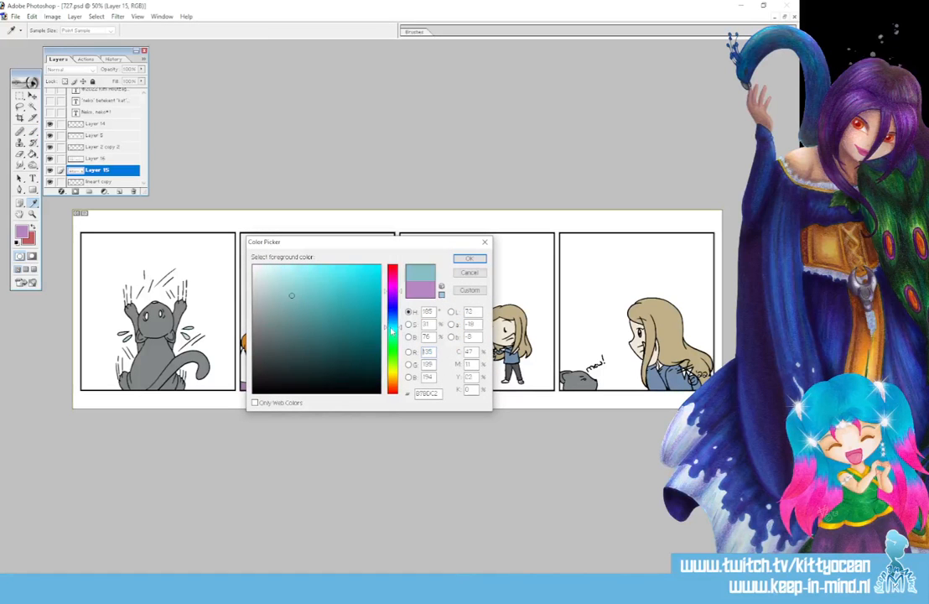
pyautogui.click(469, 259)
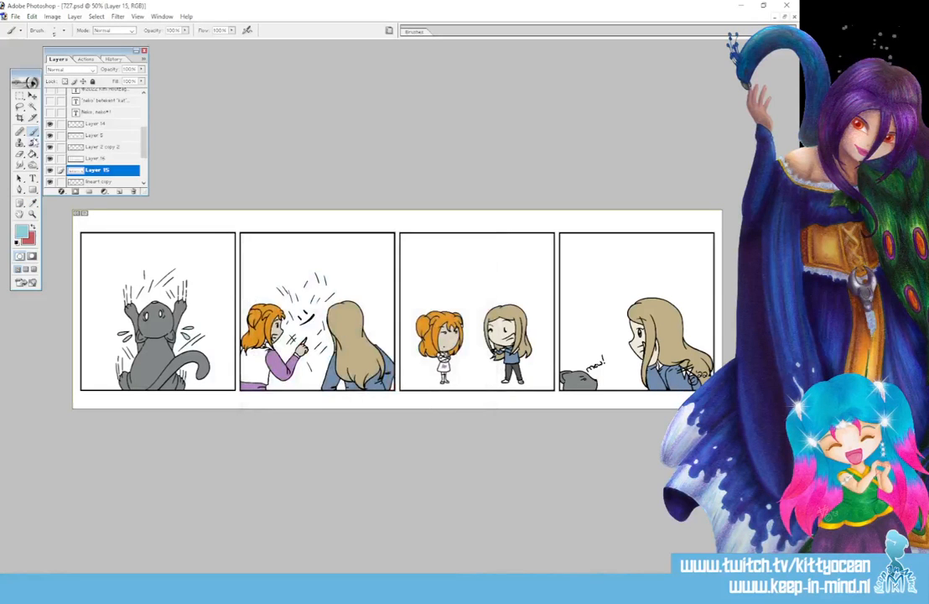
pyautogui.click(34, 154)
pyautogui.click(251, 369)
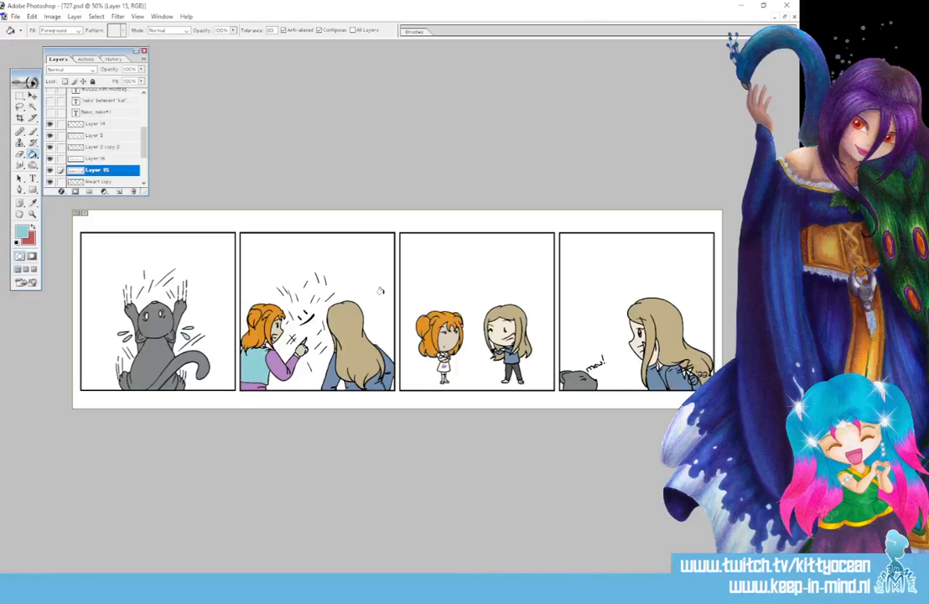
# Try the teal fill in the third panel, undo it, and dab teal on the red-haired woman's top with the brush
pyautogui.click(420, 293)
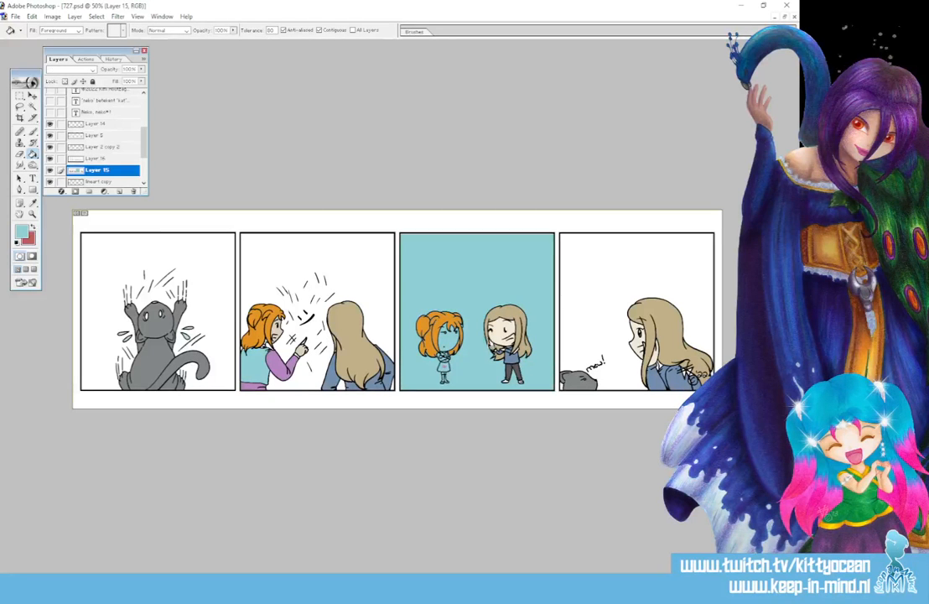
pyautogui.hotkey('ctrl', 'z')
pyautogui.click(32, 131)
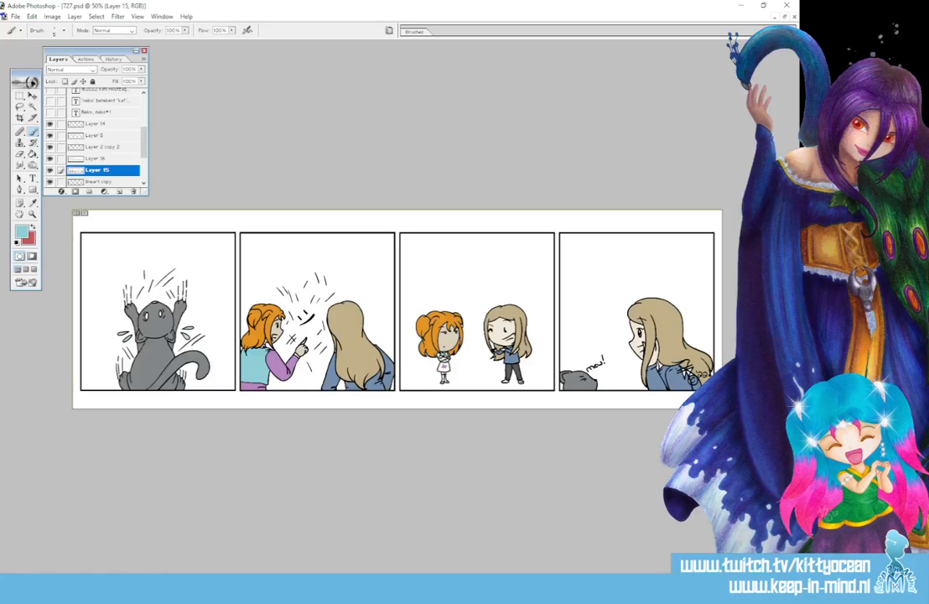
# Sample the red-haired woman's skin colour in the second panel and brush it onto the gap at her neck
pyautogui.scroll(2, 403, 296)
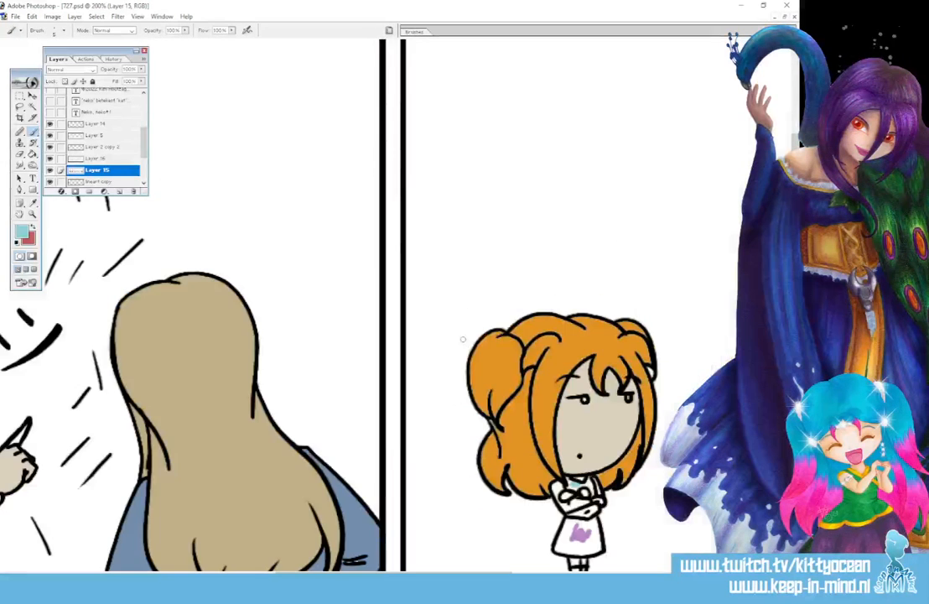
pyautogui.moveTo(337, 573); pyautogui.dragTo(224, 573)
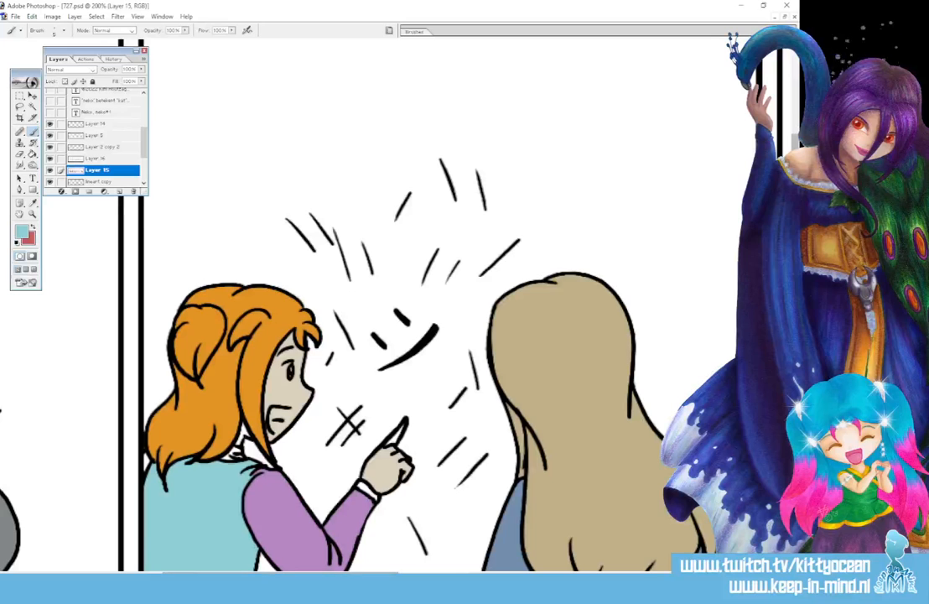
pyautogui.moveTo(795, 210); pyautogui.dragTo(795, 237)
pyautogui.click(33, 202)
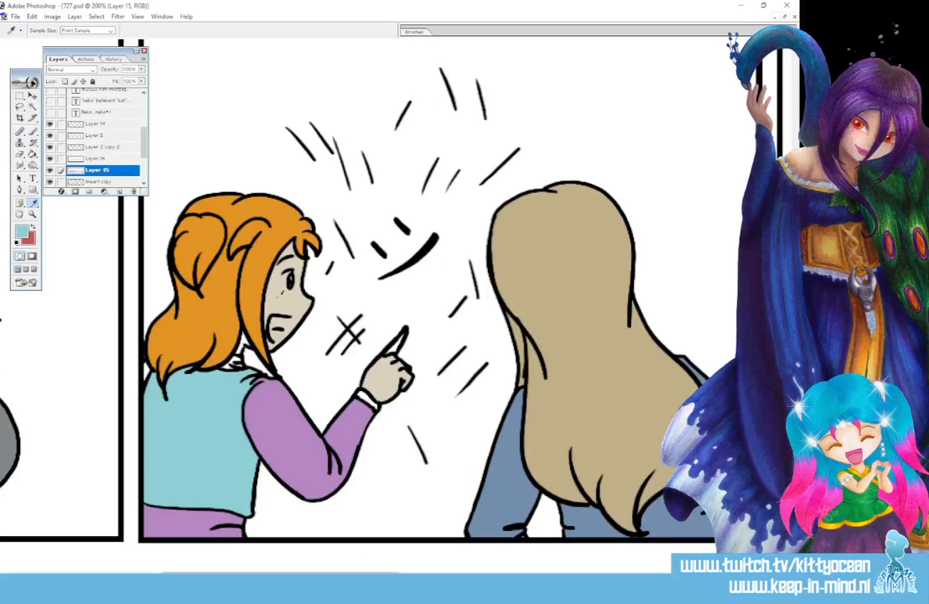
pyautogui.click(278, 296)
pyautogui.click(32, 132)
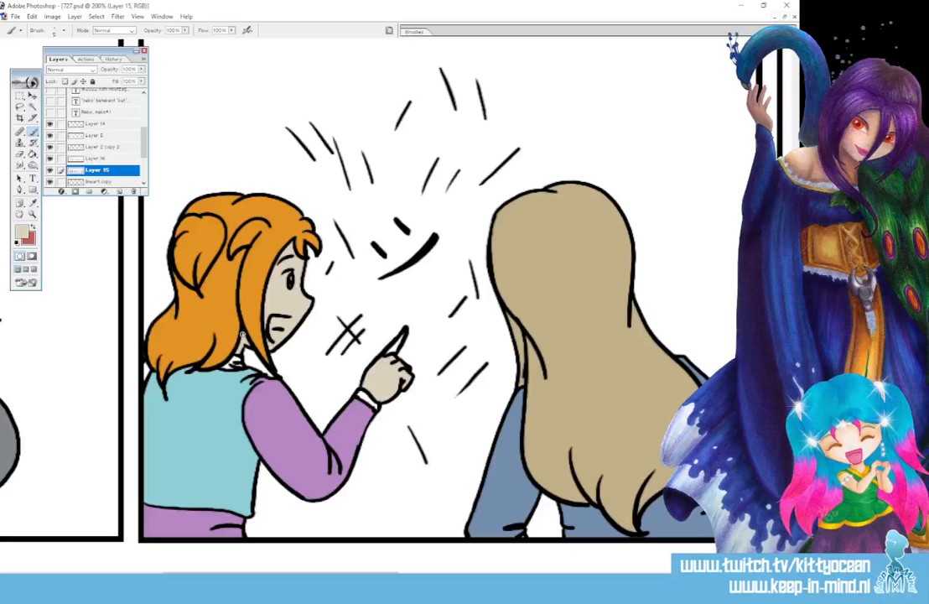
# Paint the red-haired woman's collar with the sleeve's purple and her cuff with the vest's teal in the second panel
pyautogui.click(32, 203)
pyautogui.click(289, 431)
pyautogui.click(34, 131)
pyautogui.moveTo(229, 366); pyautogui.dragTo(238, 360)
pyautogui.click(32, 203)
pyautogui.click(196, 432)
pyautogui.click(34, 132)
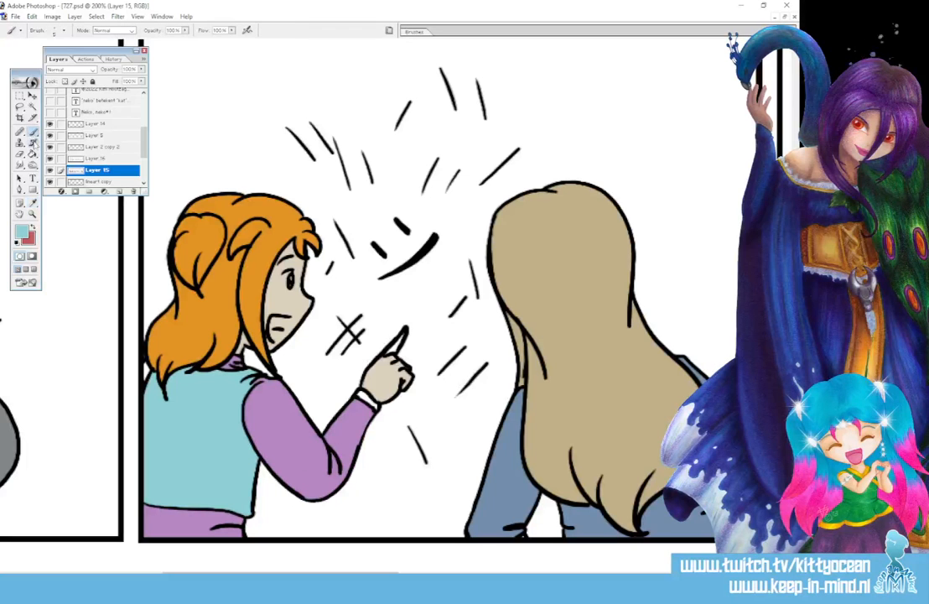
pyautogui.moveTo(360, 393); pyautogui.dragTo(377, 409)
# Paint the red-haired woman's pointing fingertip in her skin colour and the white of her eye in white
pyautogui.press('i')
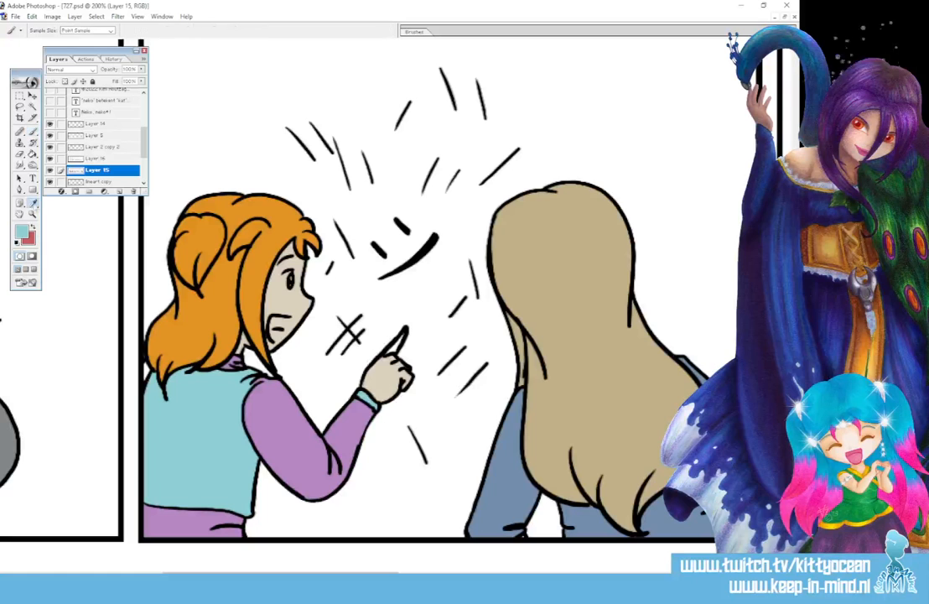
pyautogui.click(279, 293)
pyautogui.press('b')
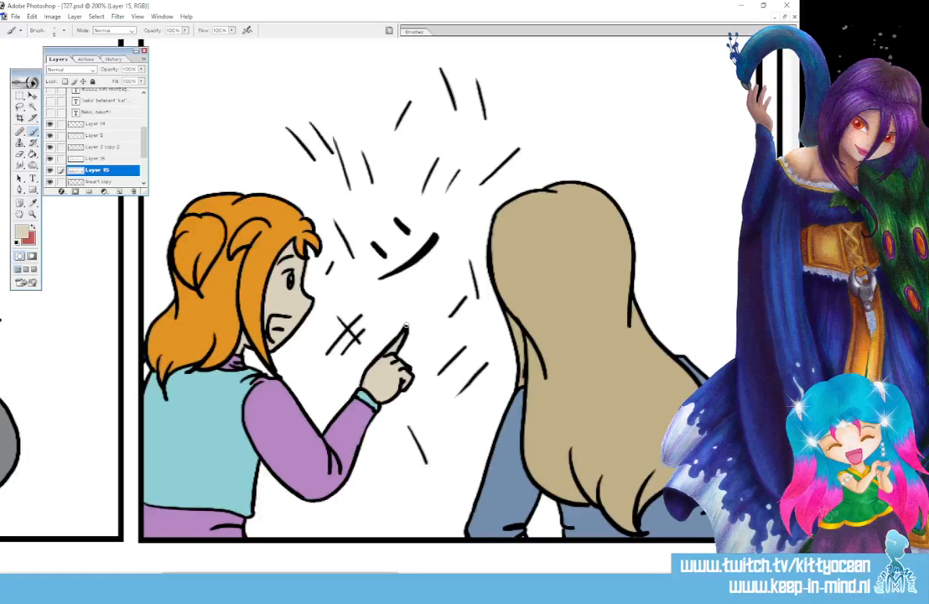
pyautogui.press('d')
pyautogui.press('x')
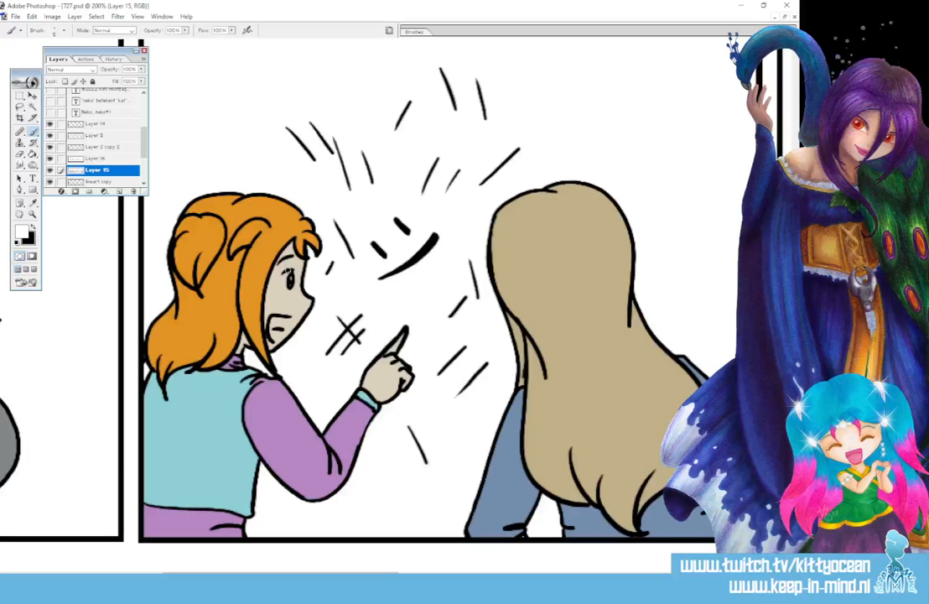
pyautogui.moveTo(282, 282); pyautogui.dragTo(285, 283)
# Paint the red-haired woman's open mouth magenta-pink in the second panel, adding a slightly lighter pink for her tongue
pyautogui.click(33, 203)
pyautogui.click(192, 423)
pyautogui.click(34, 132)
pyautogui.click(23, 232)
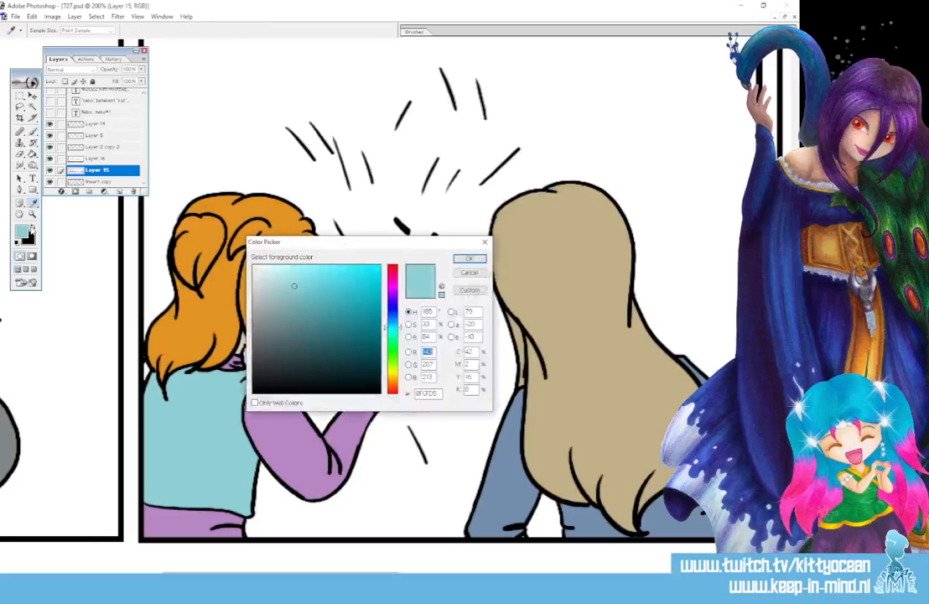
pyautogui.moveTo(395, 284); pyautogui.dragTo(393, 276)
pyautogui.click(336, 302)
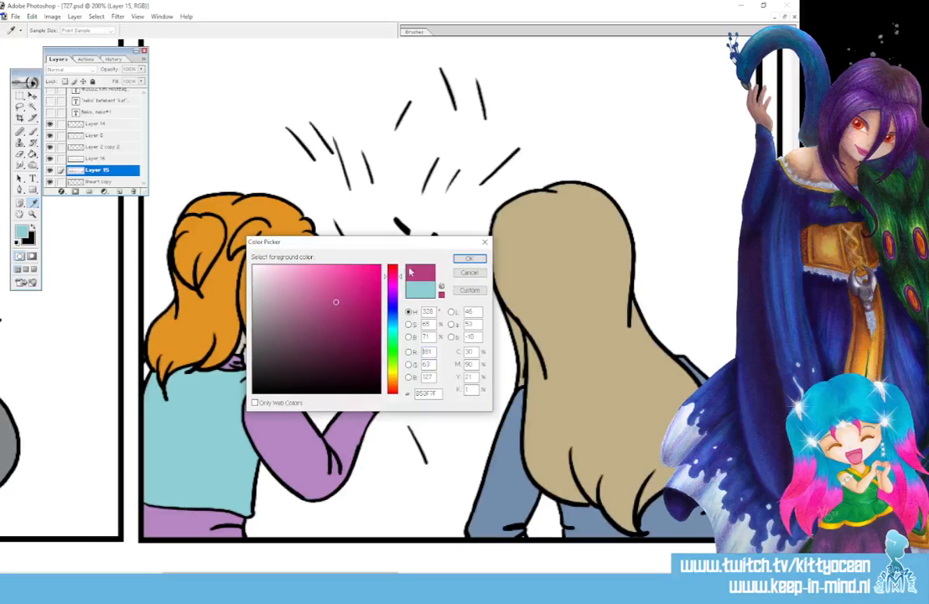
pyautogui.click(468, 259)
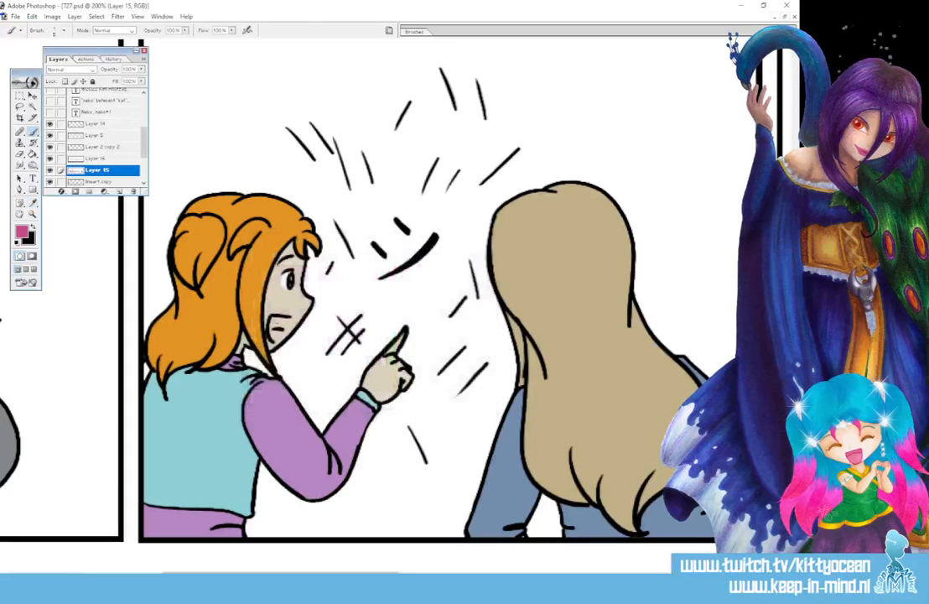
pyautogui.moveTo(270, 319)
pyautogui.mouseDown()
pyautogui.moveTo(276, 338)
pyautogui.moveTo(288, 320)
pyautogui.moveTo(277, 325)
pyautogui.mouseUp()
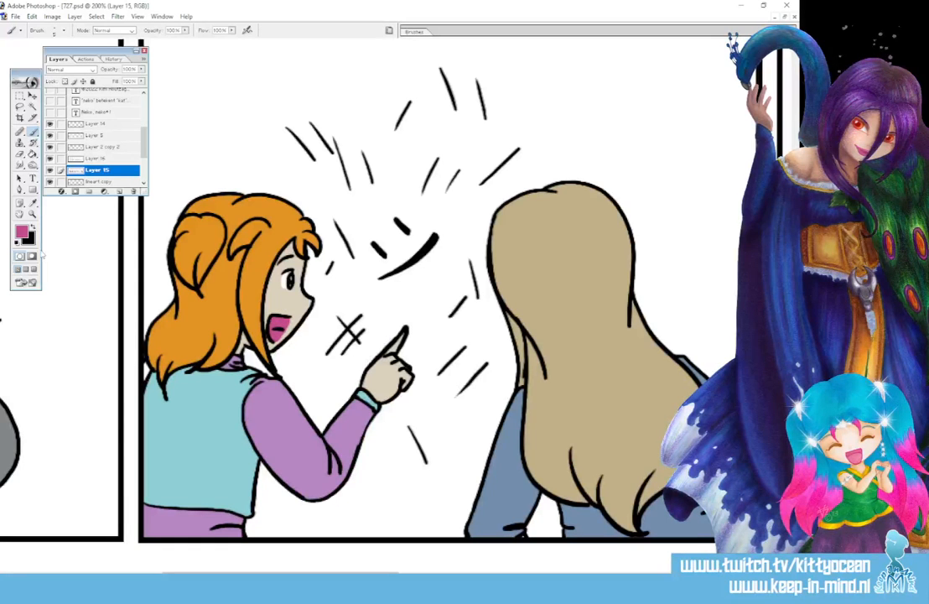
pyautogui.click(22, 230)
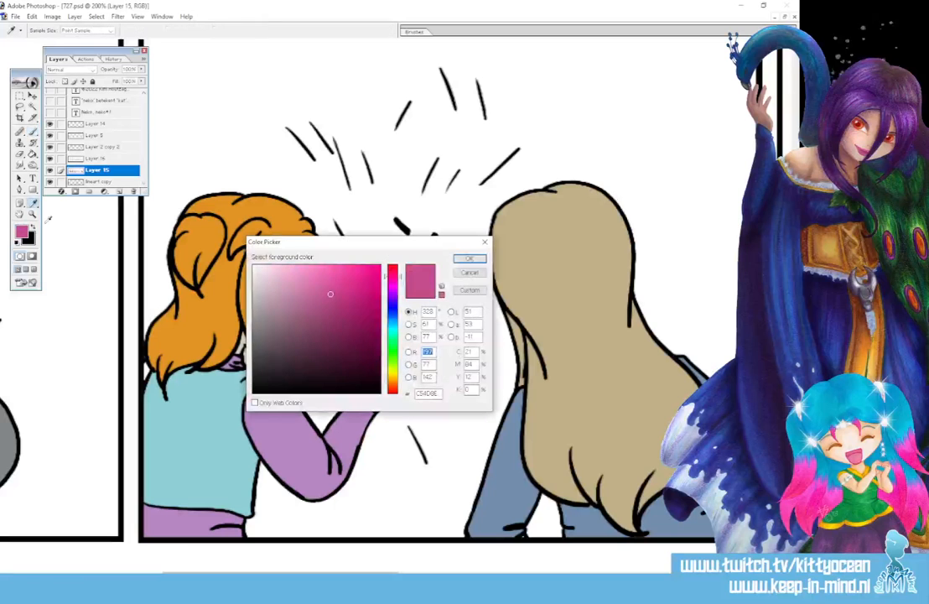
pyautogui.press('Return')
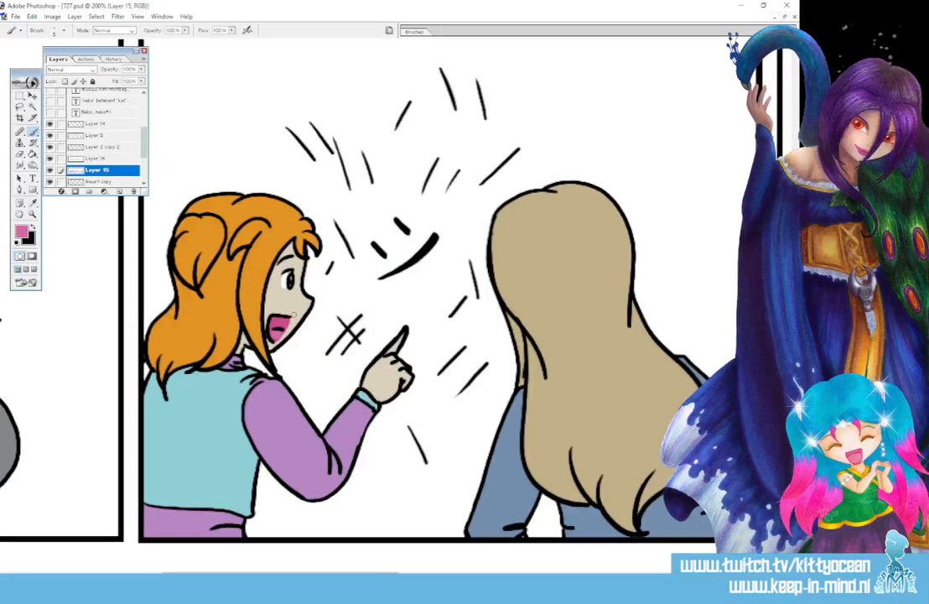
# Sample the blonde woman's blue sweater in the second panel and touch up its lower edge with the brush
pyautogui.click(33, 203)
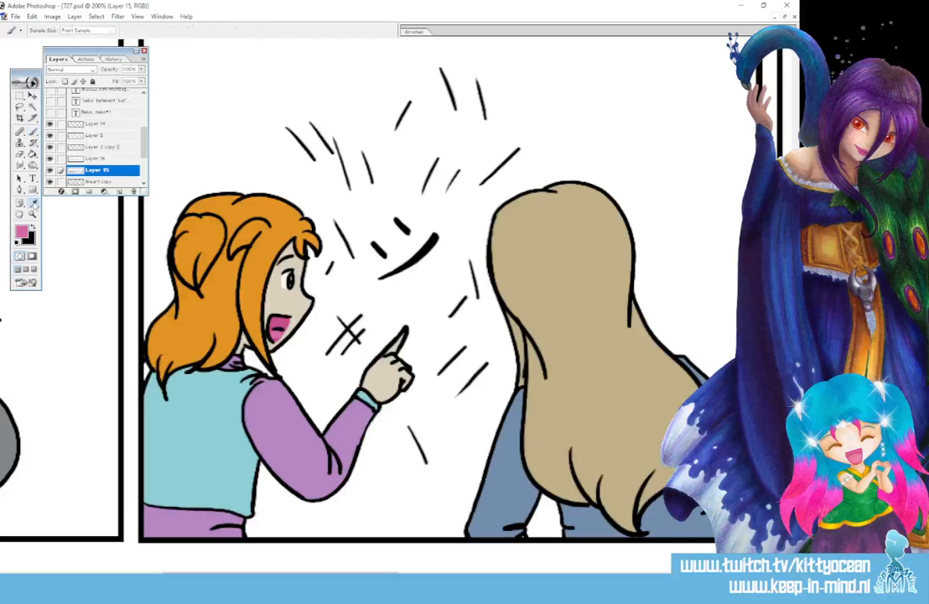
pyautogui.click(510, 461)
pyautogui.press('b')
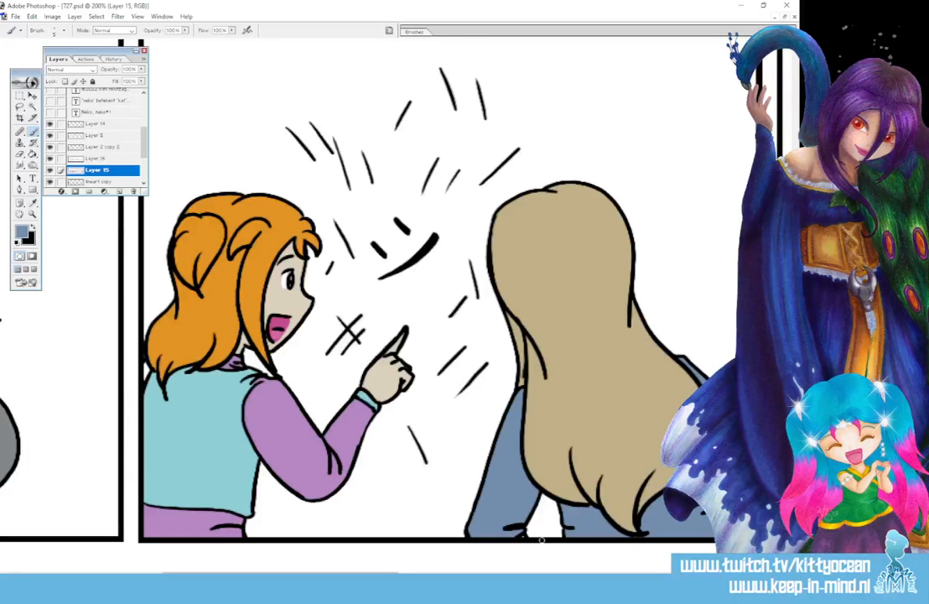
# Sample the teal dab in the third panel and brush it over the upper part of the red-haired woman's vest
pyautogui.moveTo(382, 573); pyautogui.dragTo(571, 574)
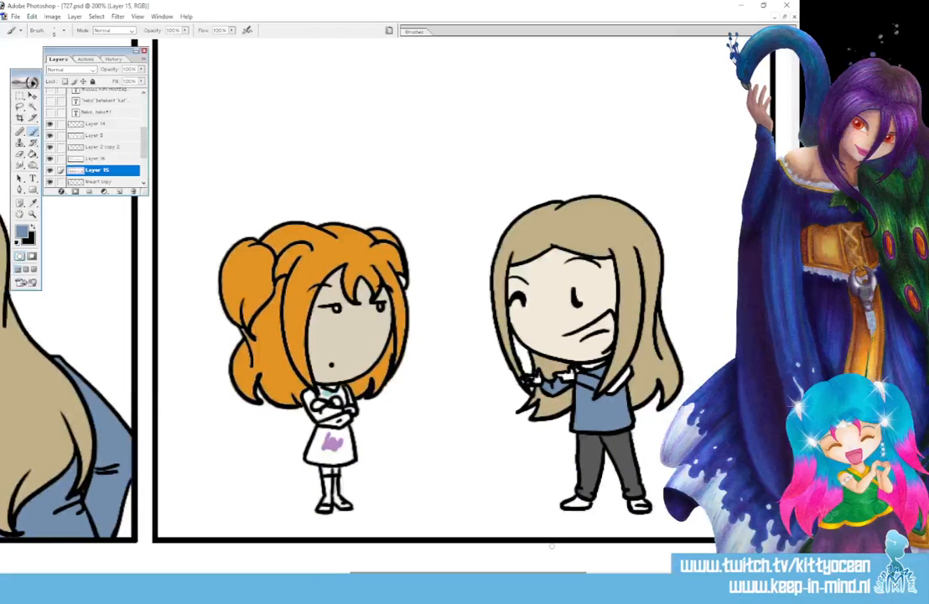
pyautogui.click(32, 205)
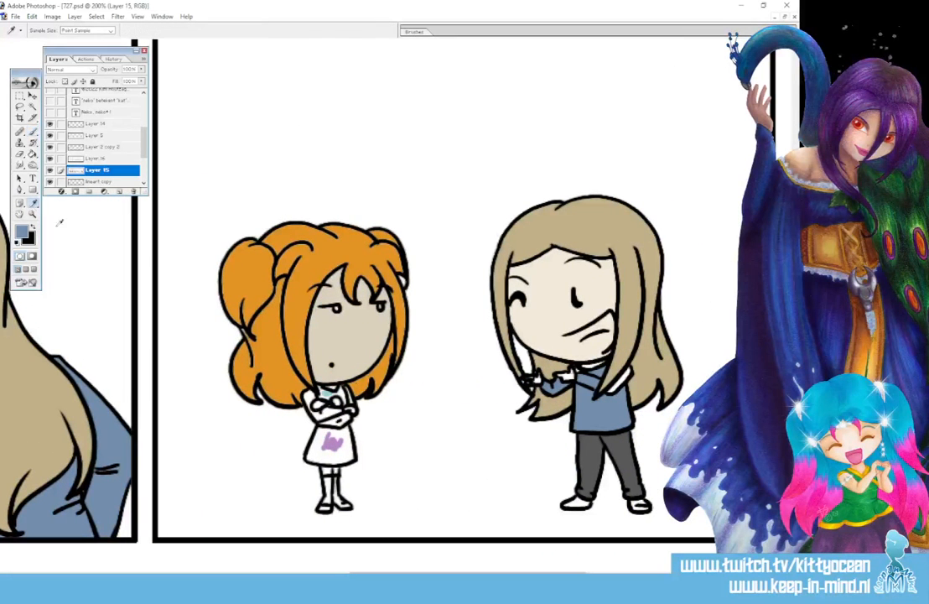
pyautogui.click(326, 392)
pyautogui.click(31, 132)
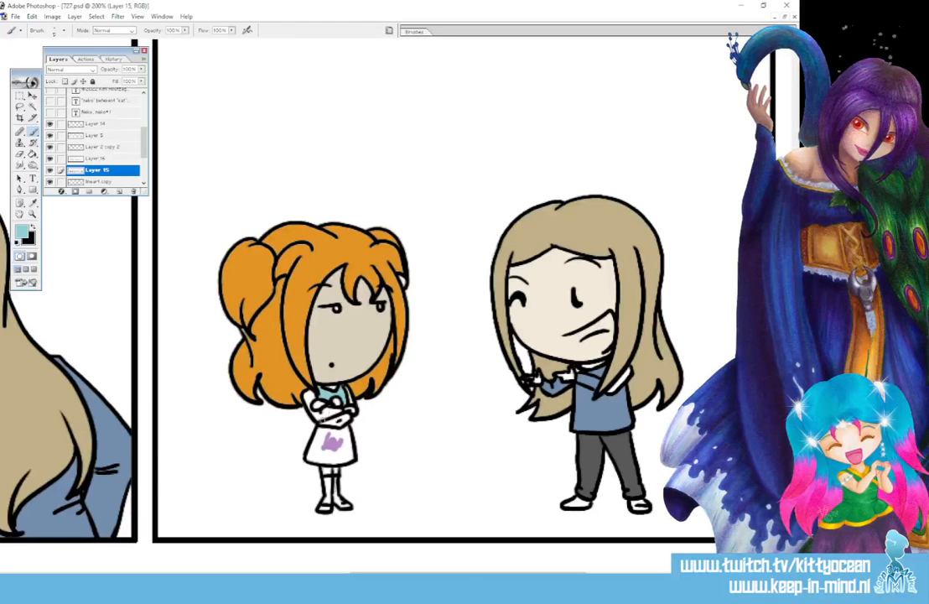
# Hide Layer 16 briefly to inspect the colouring underneath the red-haired woman's outlines, and show it again
pyautogui.click(32, 154)
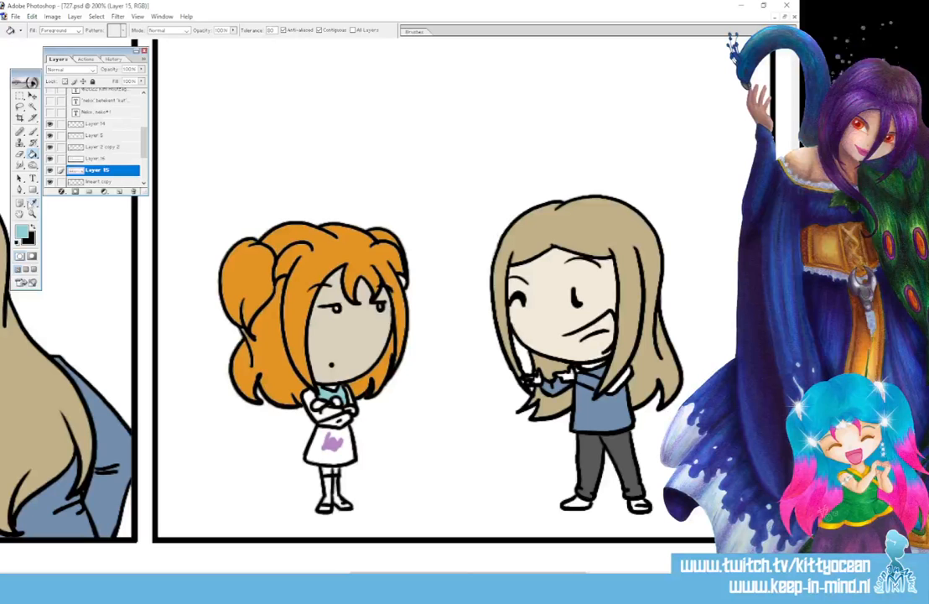
pyautogui.click(50, 158)
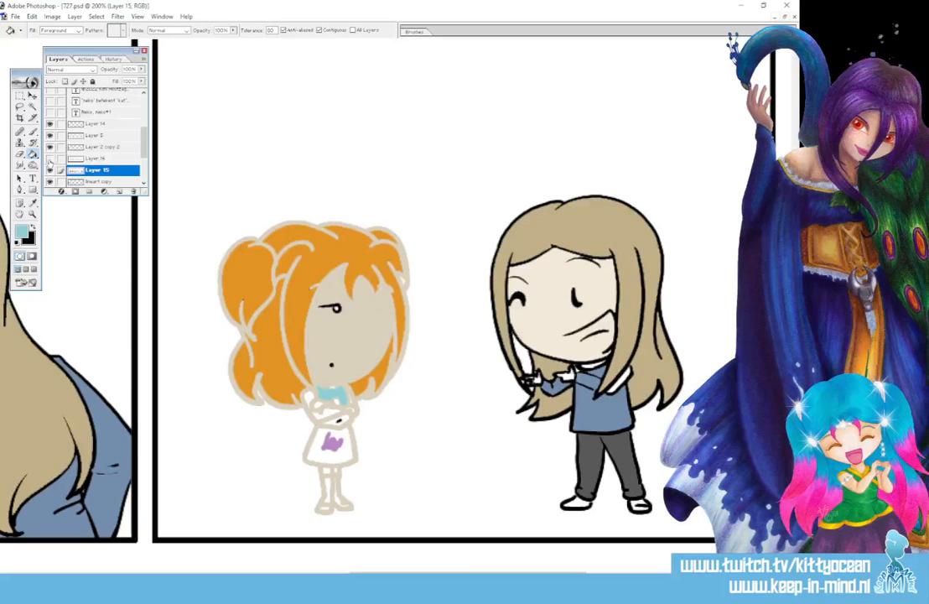
pyautogui.click(49, 158)
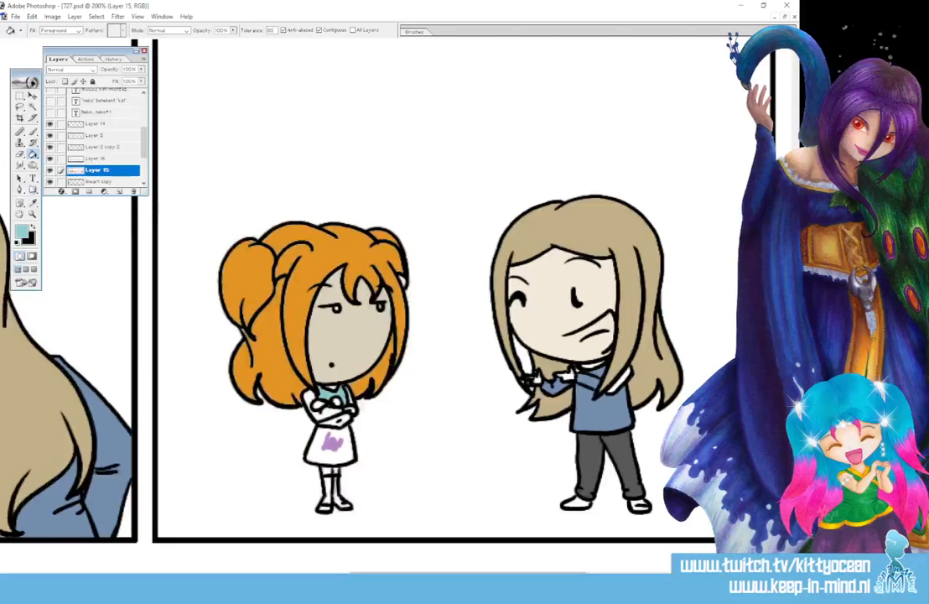
# Sample the red-haired woman's orange hair and brush over the gaps in her hair with a 13 px brush
pyautogui.click(34, 205)
pyautogui.click(245, 278)
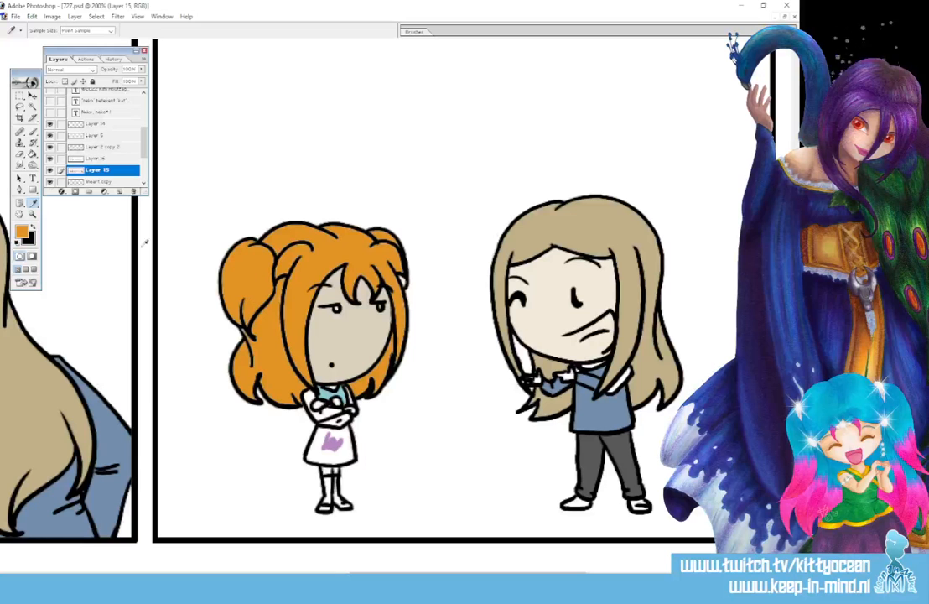
pyautogui.click(33, 133)
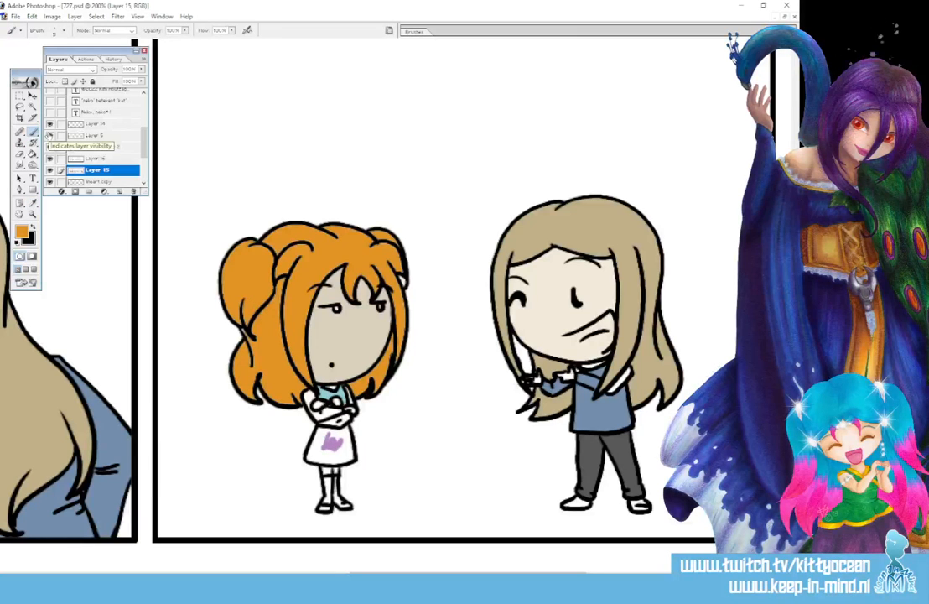
pyautogui.click(424, 32)
pyautogui.click(473, 111)
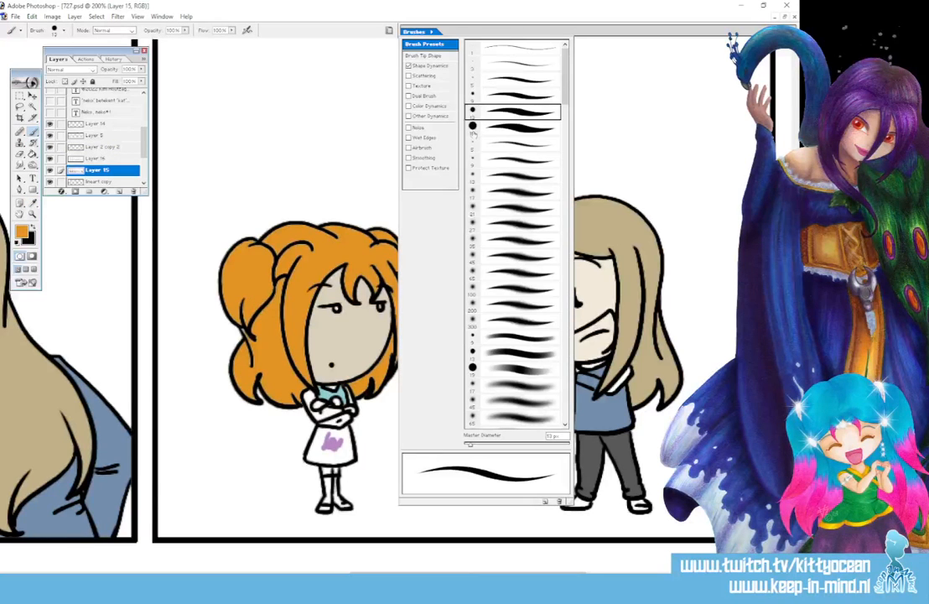
pyautogui.click(248, 260)
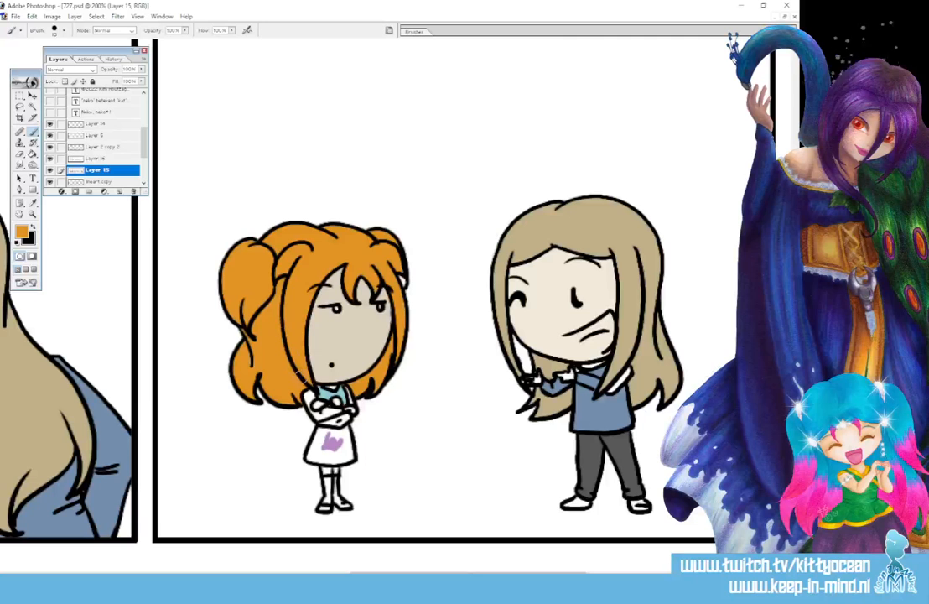
# Sample the red-haired woman's face colour in the third panel and brush it onto her uncoloured skin
pyautogui.click(34, 203)
pyautogui.click(343, 324)
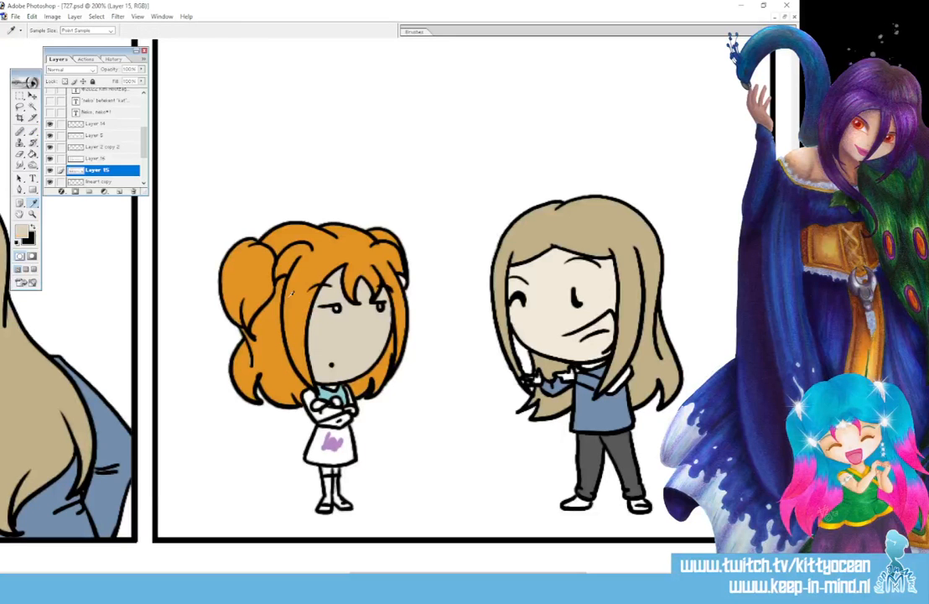
pyautogui.click(33, 131)
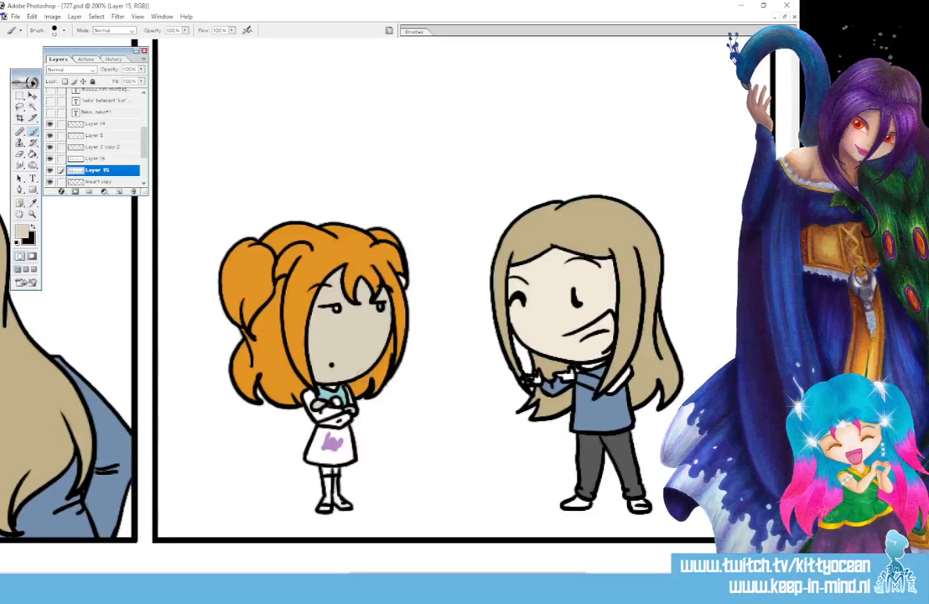
# Sample the purple dab on the skirt and paint the red-haired woman's sleeves and whole skirt with it
pyautogui.press('i')
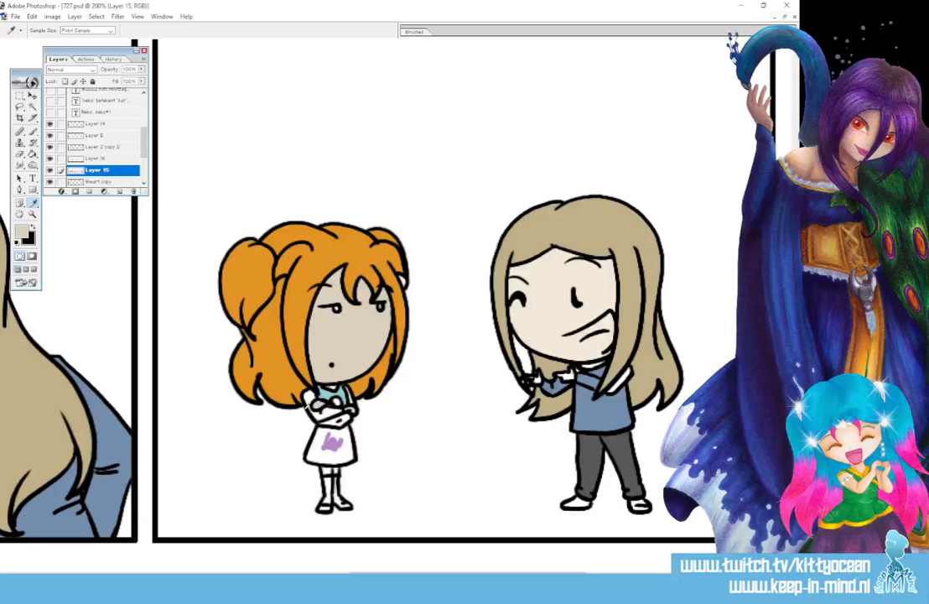
pyautogui.click(333, 440)
pyautogui.press('b')
pyautogui.moveTo(306, 396)
pyautogui.mouseDown()
pyautogui.moveTo(316, 413)
pyautogui.moveTo(345, 394)
pyautogui.mouseUp()
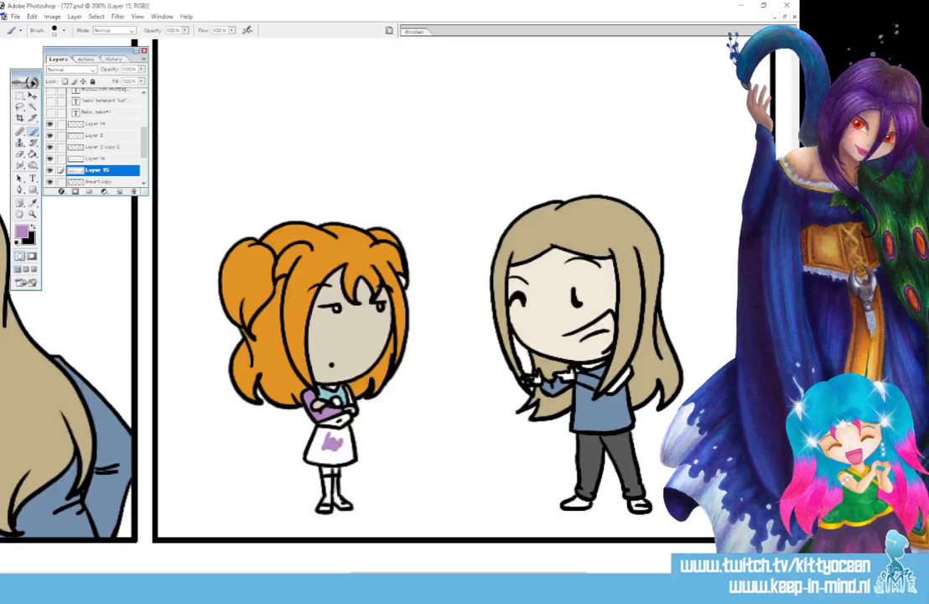
pyautogui.moveTo(318, 430)
pyautogui.mouseDown()
pyautogui.moveTo(311, 457)
pyautogui.moveTo(351, 457)
pyautogui.moveTo(342, 429)
pyautogui.moveTo(323, 434)
pyautogui.moveTo(326, 451)
pyautogui.moveTo(339, 446)
pyautogui.mouseUp()
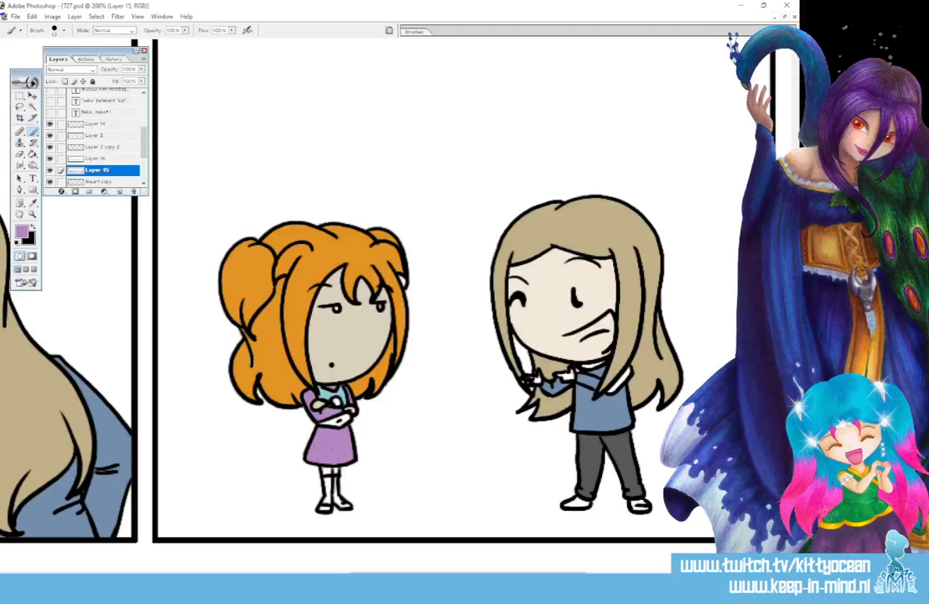
# Sample the vest's teal and paint the lower vest and both boots of the red-haired woman in the third panel
pyautogui.click(33, 202)
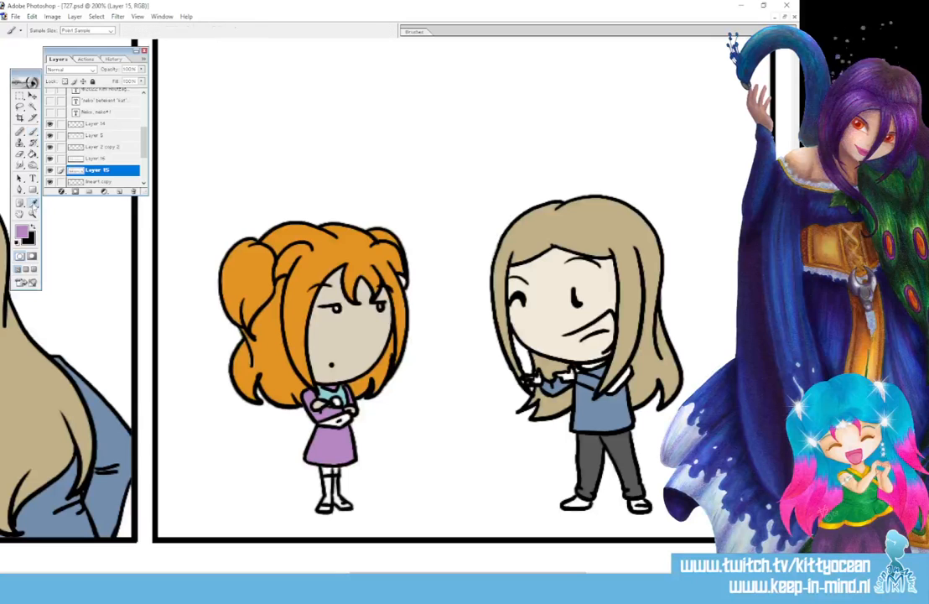
pyautogui.click(337, 396)
pyautogui.click(33, 133)
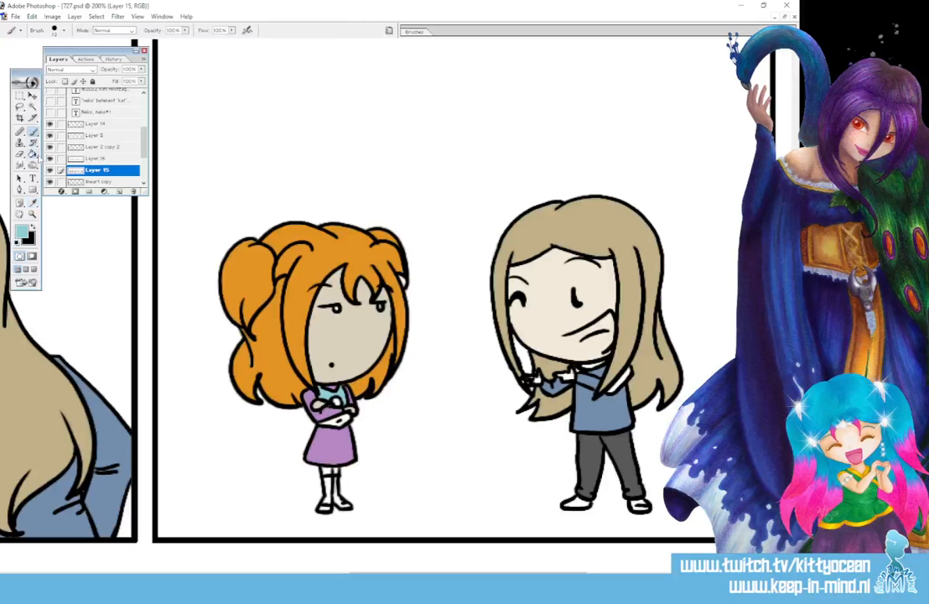
pyautogui.moveTo(332, 469)
pyautogui.mouseDown()
pyautogui.moveTo(324, 507)
pyautogui.moveTo(334, 474)
pyautogui.moveTo(346, 504)
pyautogui.mouseUp()
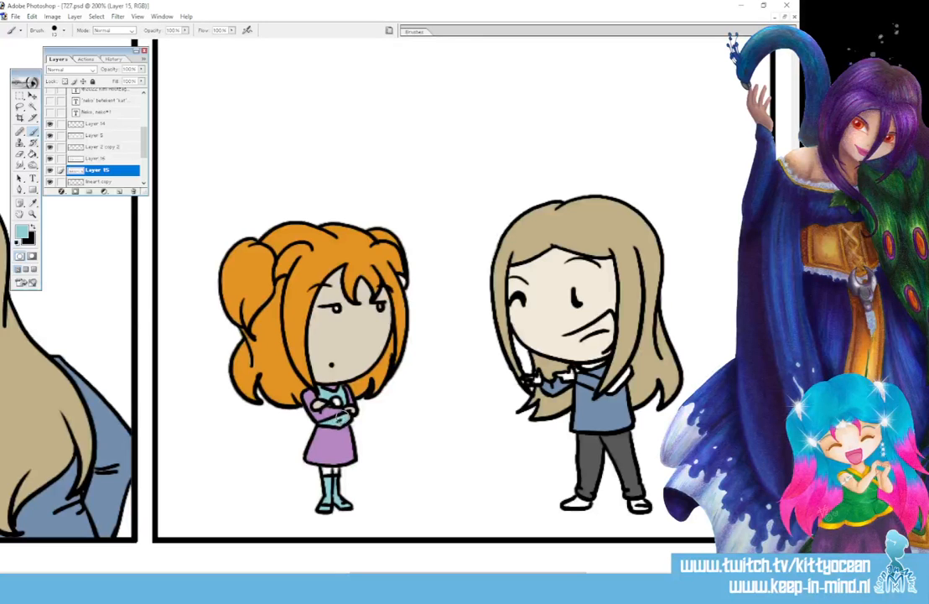
# Sample the red-haired woman's skin colour and paint her bare legs between the skirt and the boots
pyautogui.click(32, 203)
pyautogui.click(326, 334)
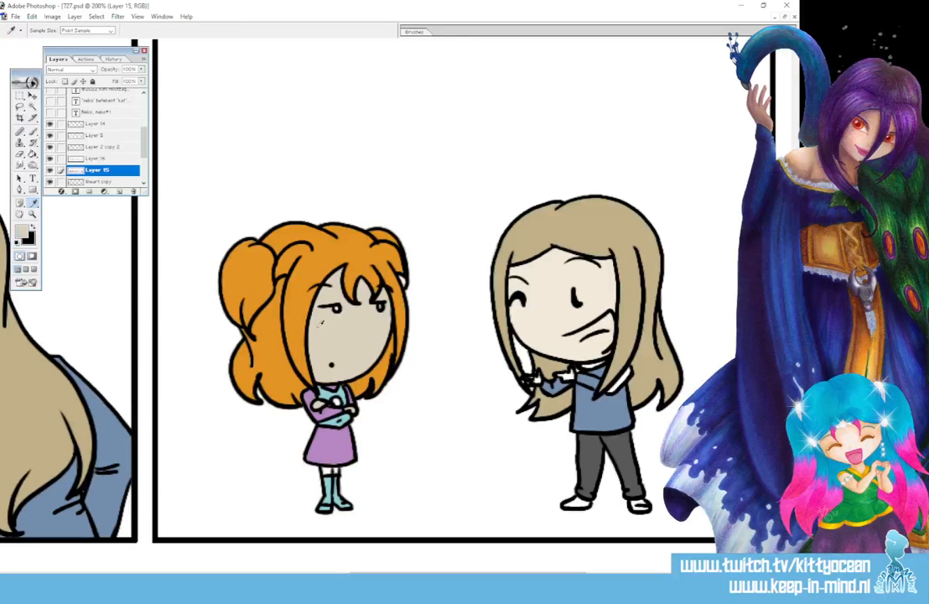
pyautogui.click(33, 131)
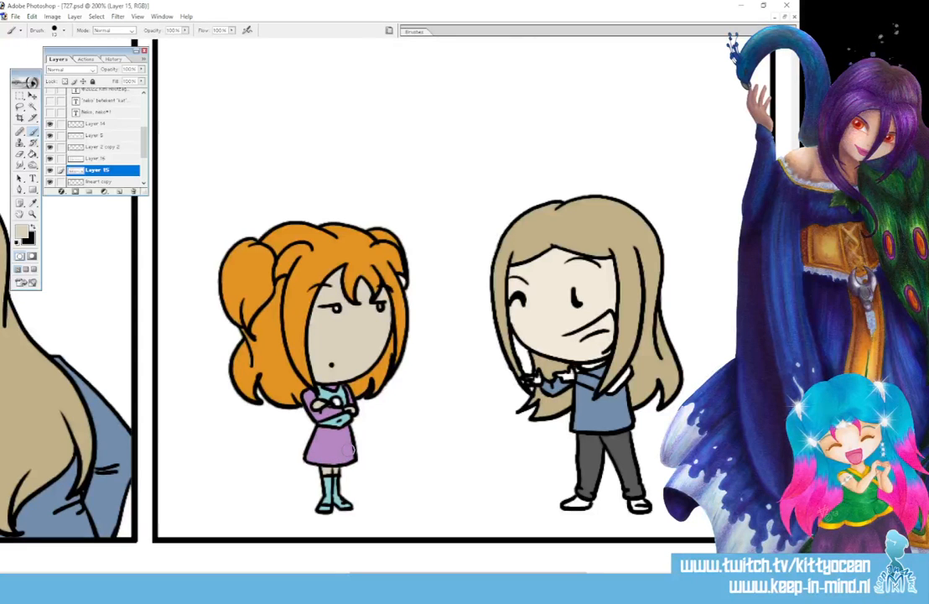
# Sample the vest's teal, change the brush colour to a pale yellow and touch up small details on the red-haired woman
pyautogui.click(32, 203)
pyautogui.click(332, 390)
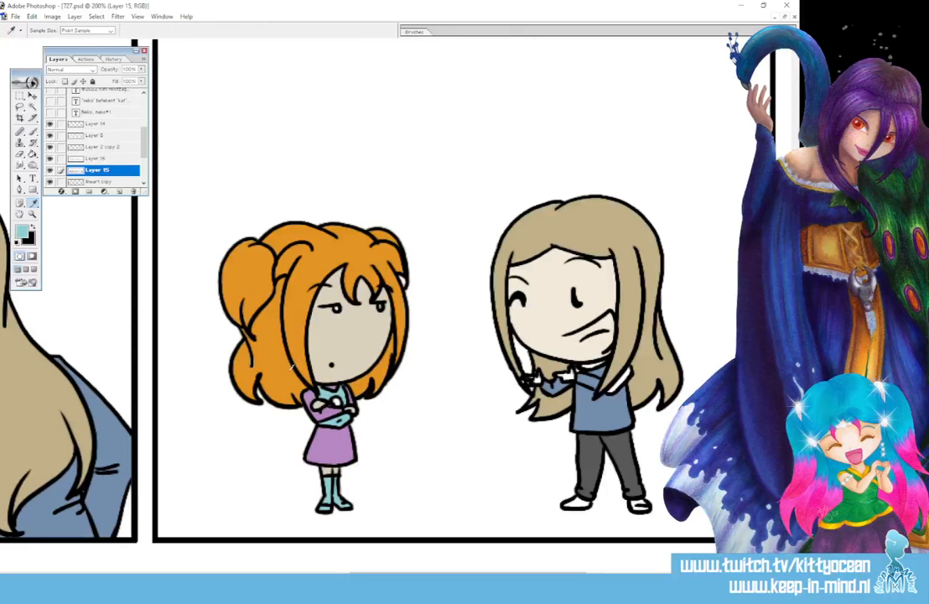
pyautogui.click(33, 132)
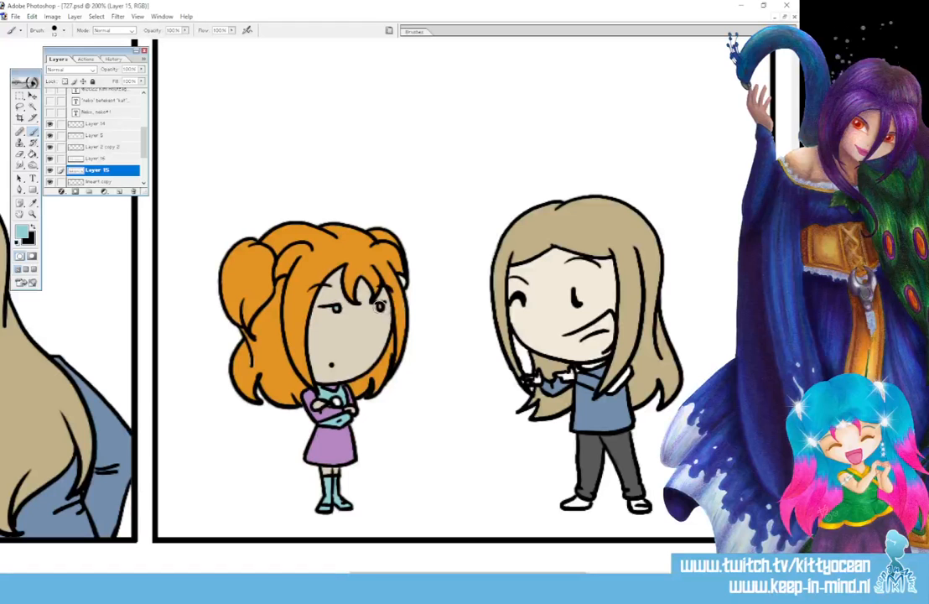
pyautogui.click(23, 233)
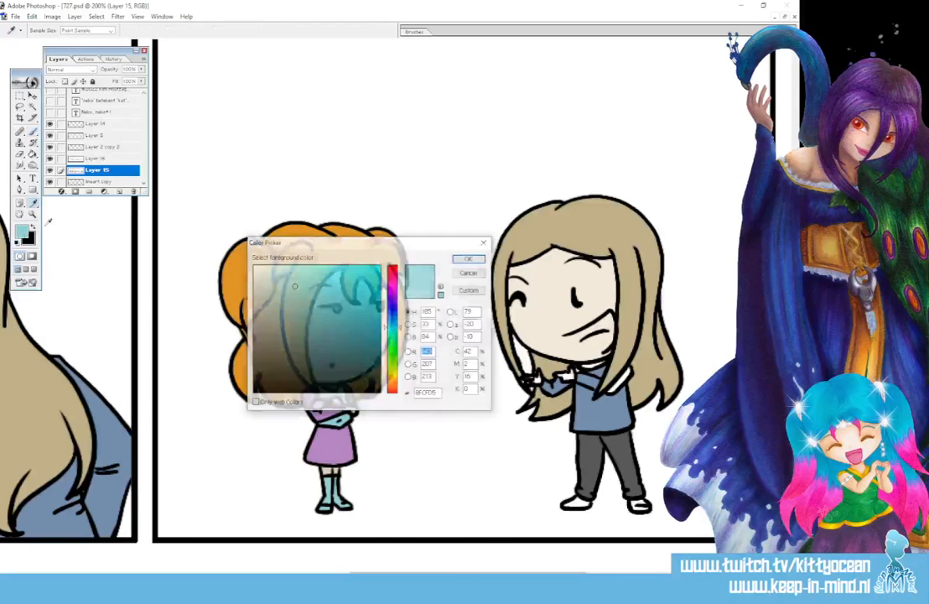
pyautogui.click(392, 371)
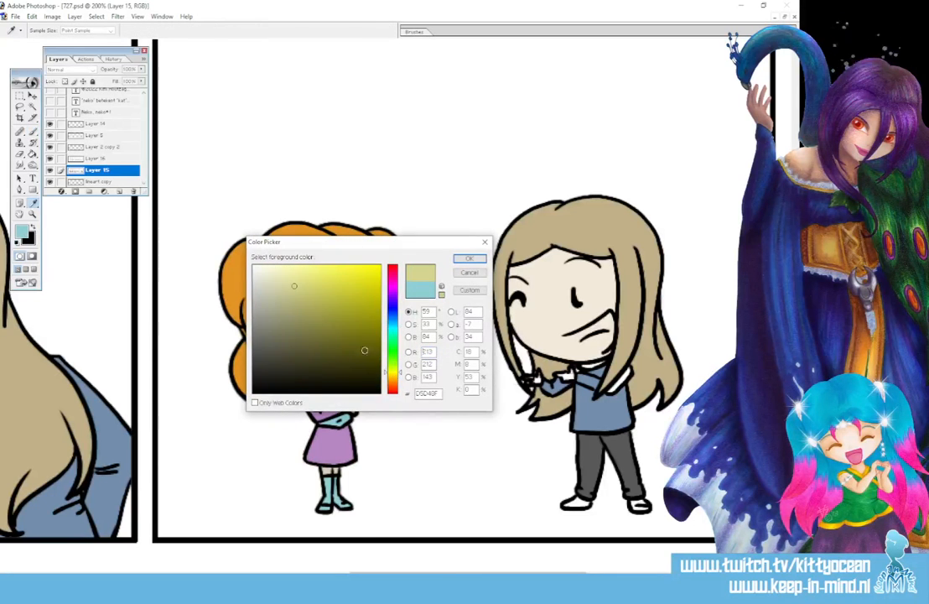
pyautogui.click(287, 275)
pyautogui.click(468, 260)
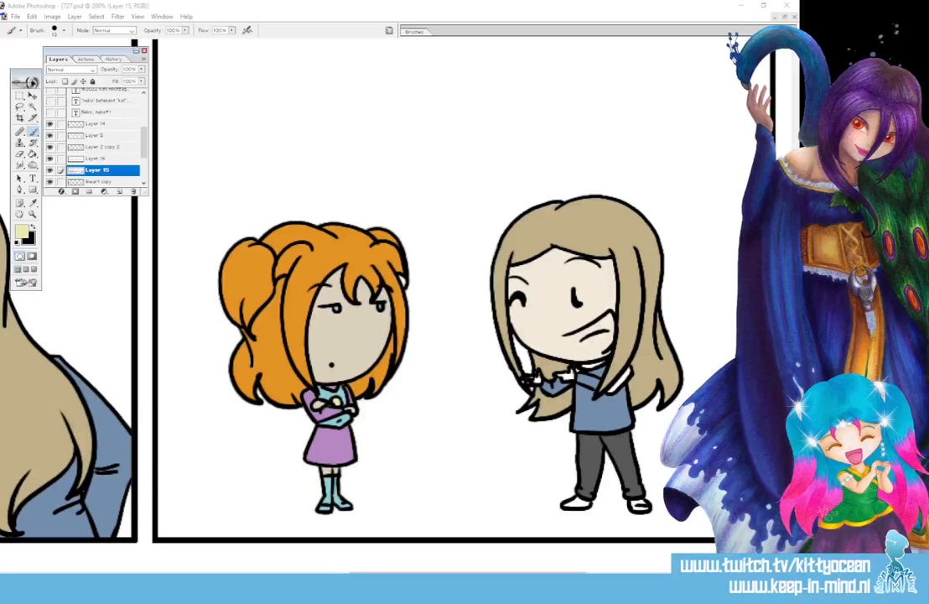
# Sample the blonde woman's face colour in the third panel and paint her hands with it
pyautogui.moveTo(412, 575); pyautogui.dragTo(478, 574)
pyautogui.click(32, 203)
pyautogui.click(316, 277)
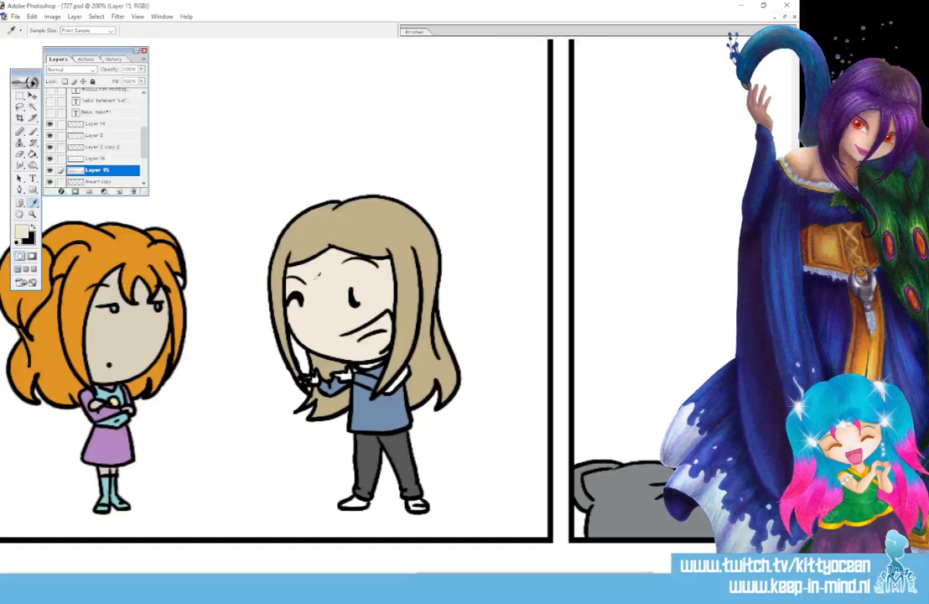
pyautogui.click(33, 133)
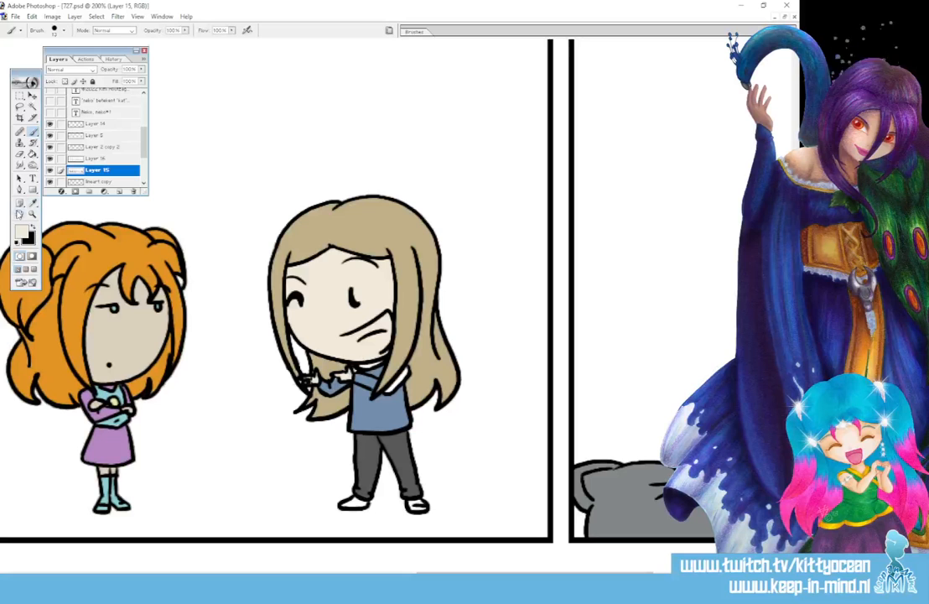
# Sample the blonde woman's sweater blue and paint the white sleeve gap and both shoes in the third panel
pyautogui.press('i')
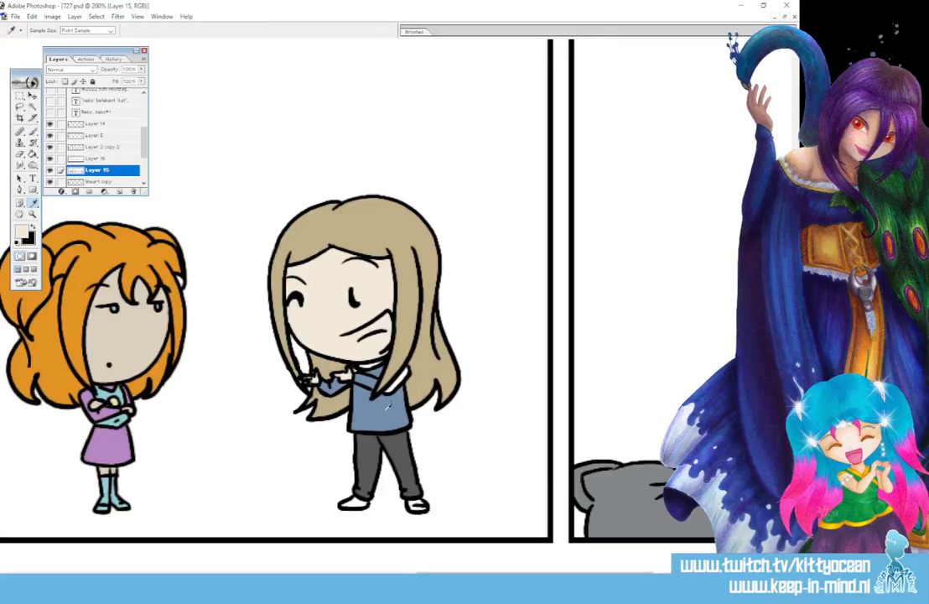
pyautogui.click(388, 405)
pyautogui.press('b')
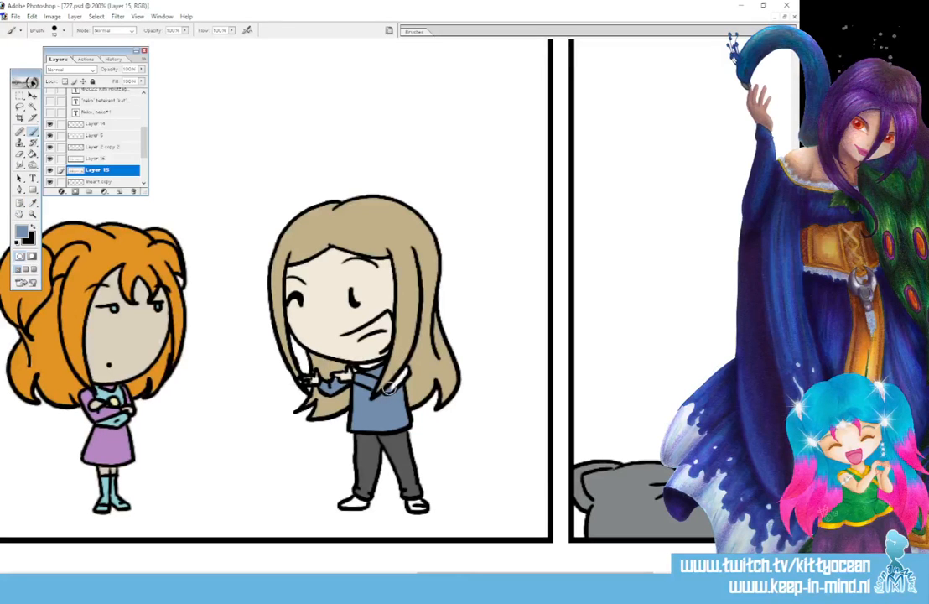
pyautogui.moveTo(388, 388); pyautogui.dragTo(407, 371)
pyautogui.moveTo(344, 502); pyautogui.dragTo(361, 504)
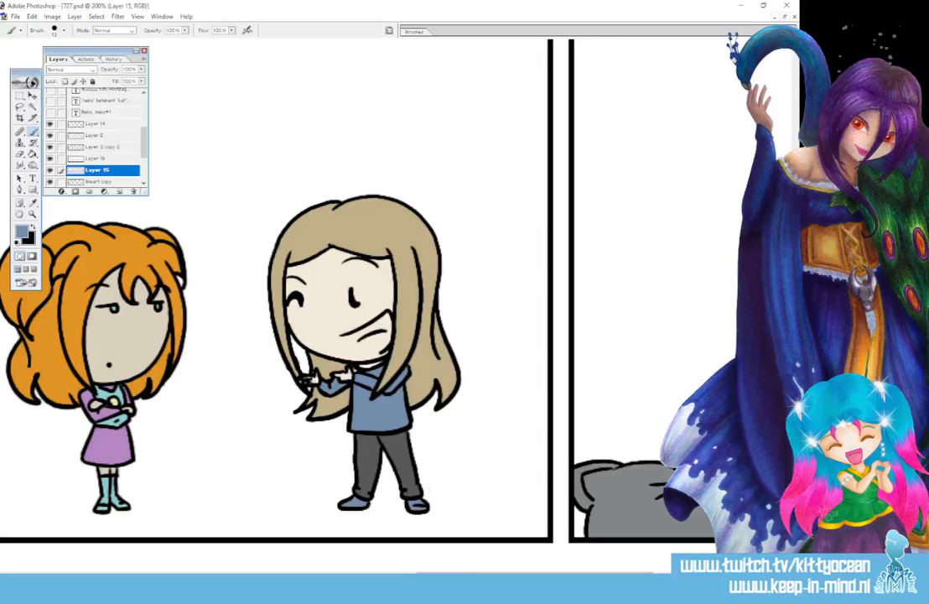
# Paint a white highlight in the blonde woman's open eye and fill her collar with the sweater's blue
pyautogui.click(17, 244)
pyautogui.press('x')
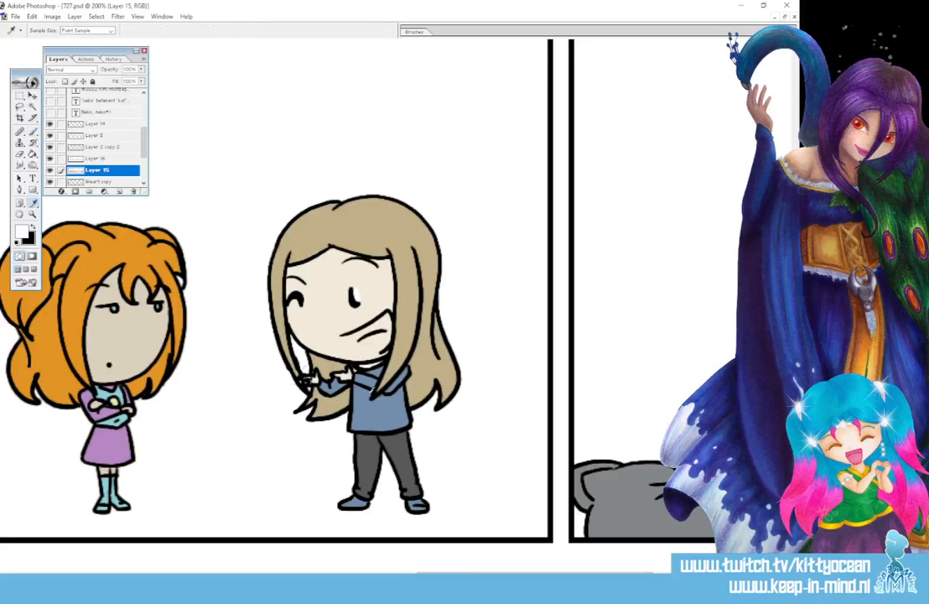
pyautogui.keyDown('alt'); pyautogui.click(317, 347); pyautogui.keyUp('alt')
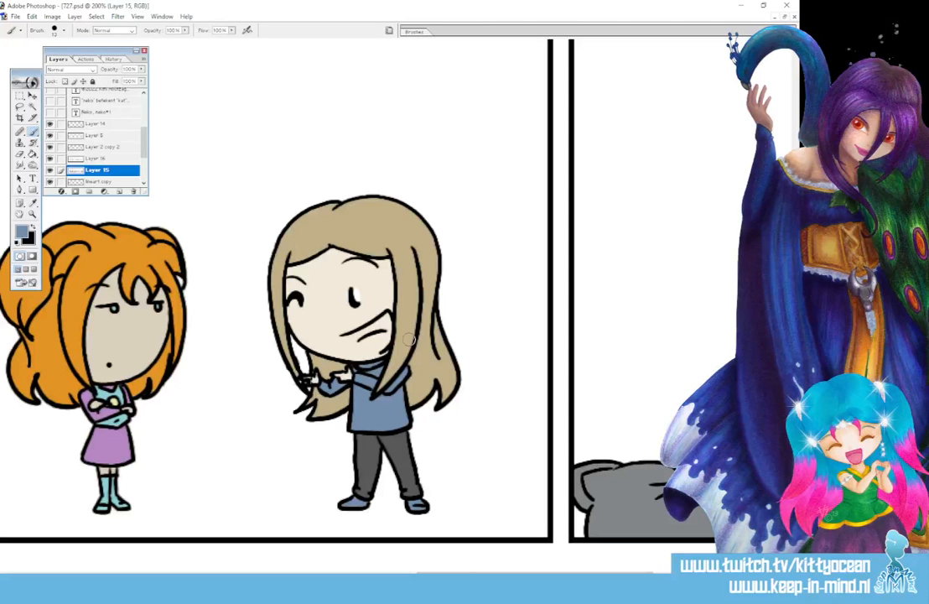
# Sample the blonde woman's hair colour and touch up the small unpainted gaps in her hair
pyautogui.click(33, 203)
pyautogui.click(355, 221)
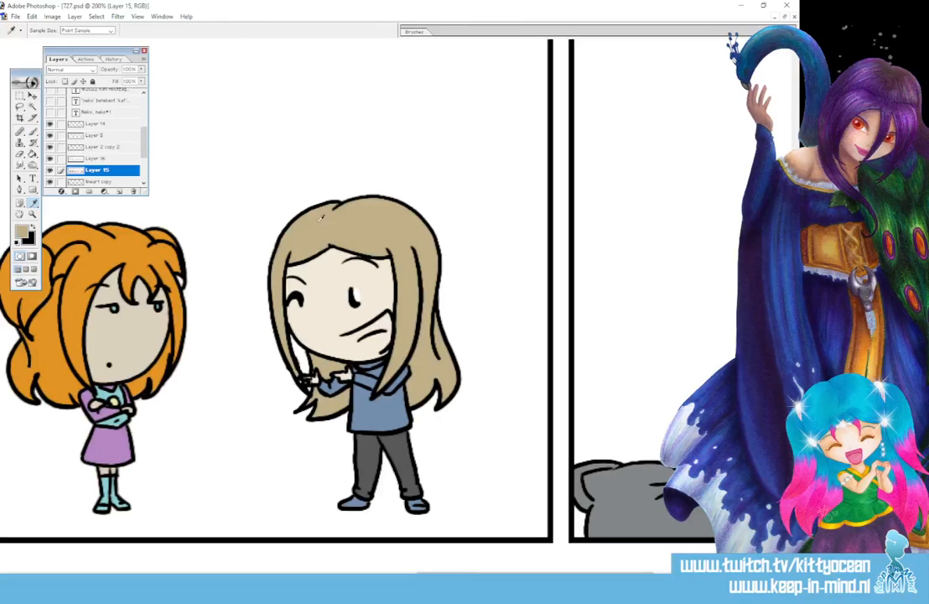
pyautogui.press('b')
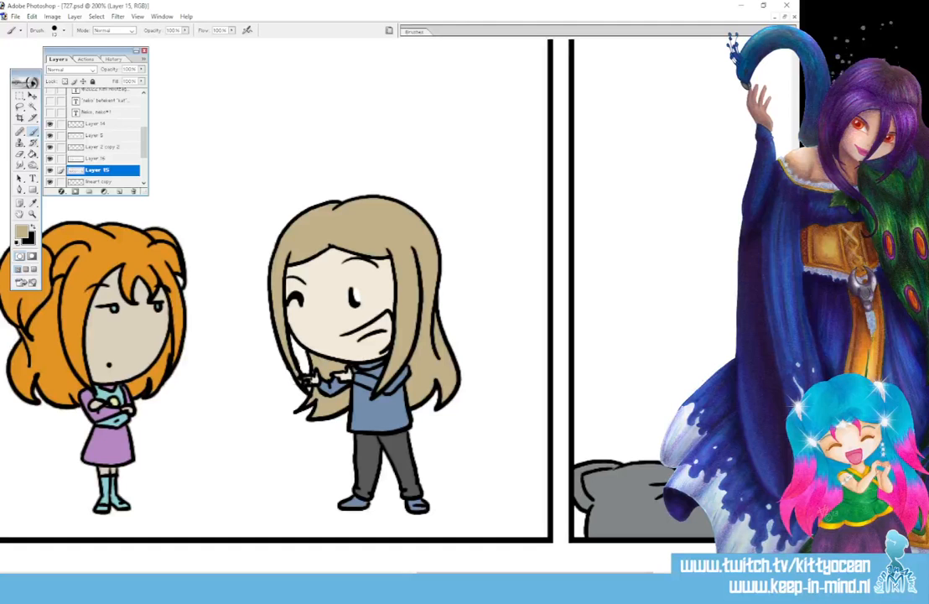
# Set the brush colour to dark pink BE457B and paint the inside of the blonde woman's mouth in the third panel
pyautogui.click(21, 231)
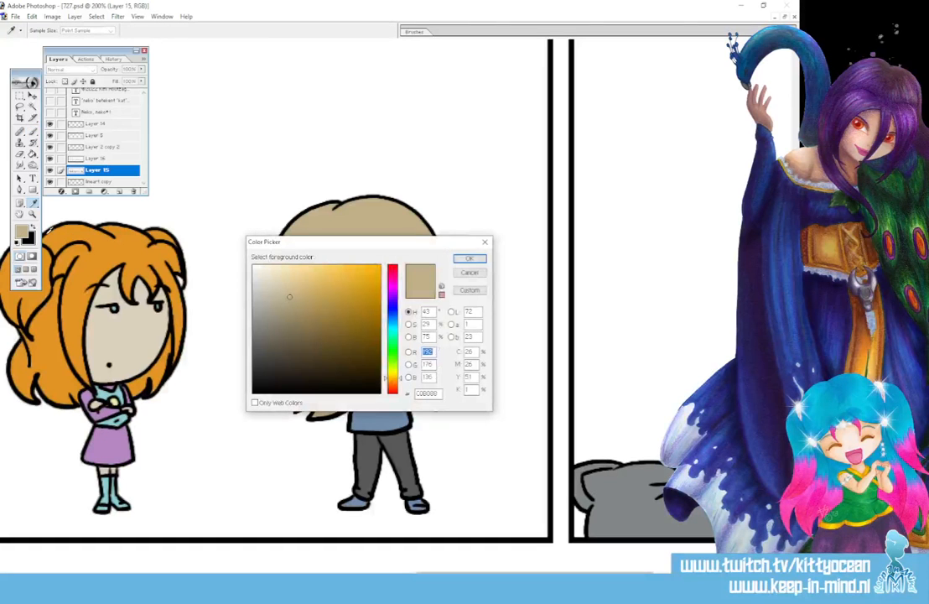
pyautogui.click(391, 275)
pyautogui.moveTo(343, 306); pyautogui.dragTo(333, 297)
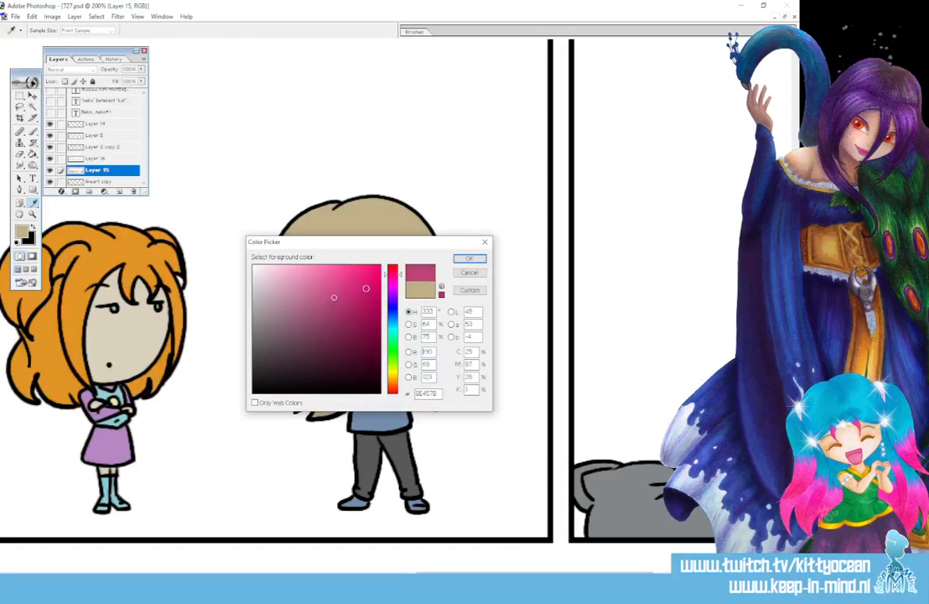
pyautogui.click(457, 262)
pyautogui.moveTo(342, 337)
pyautogui.mouseDown()
pyautogui.moveTo(361, 351)
pyautogui.moveTo(382, 344)
pyautogui.moveTo(387, 317)
pyautogui.moveTo(367, 339)
pyautogui.moveTo(381, 335)
pyautogui.mouseUp()
# Change the brush colour to the lighter pink D26998 and paint the blonde woman's tongue in the third panel
pyautogui.click(33, 202)
pyautogui.click(22, 231)
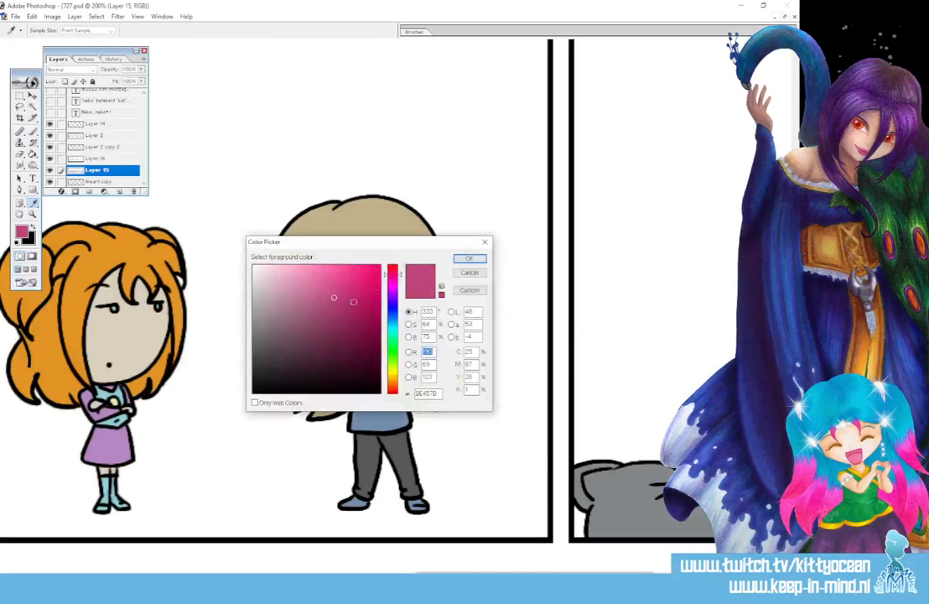
pyautogui.click(470, 259)
pyautogui.press('b')
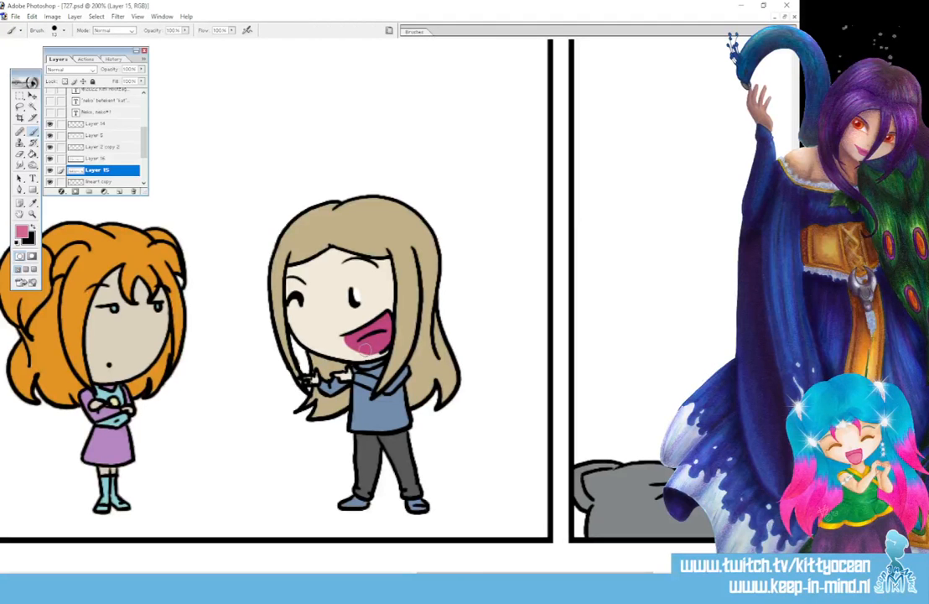
pyautogui.moveTo(363, 351); pyautogui.dragTo(383, 336)
# Change the brush colour to a darker pink and paint the woman's open mouth in the fourth panel
pyautogui.moveTo(480, 576); pyautogui.dragTo(609, 576)
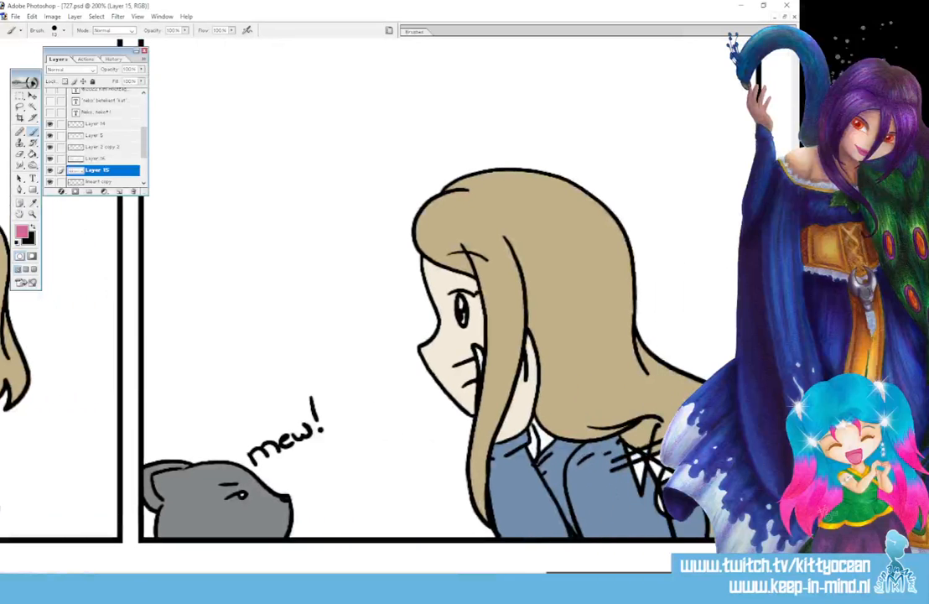
pyautogui.click(23, 205)
pyautogui.click(22, 231)
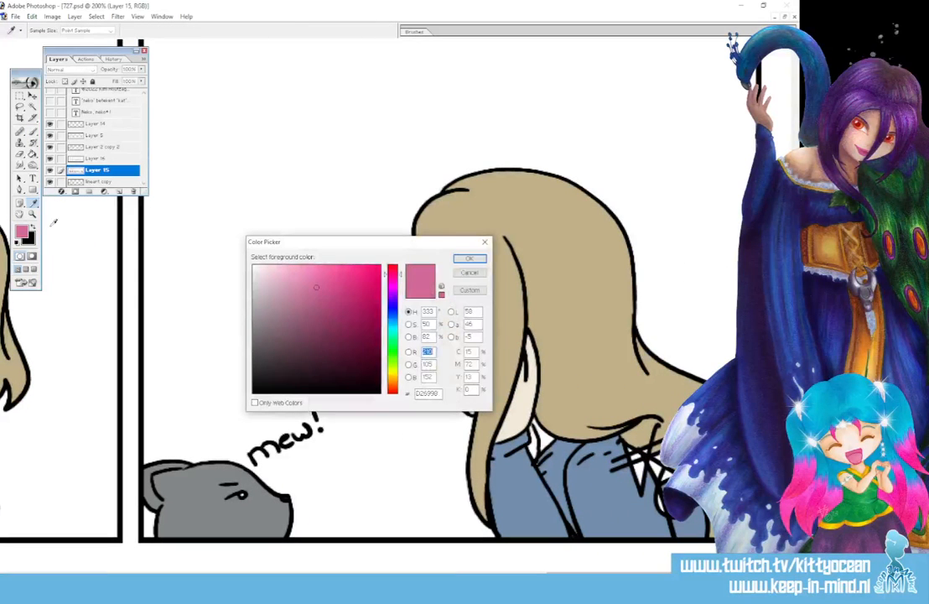
pyautogui.click(470, 259)
pyautogui.moveTo(457, 369)
pyautogui.mouseDown()
pyautogui.moveTo(470, 391)
pyautogui.moveTo(472, 367)
pyautogui.moveTo(473, 387)
pyautogui.mouseUp()
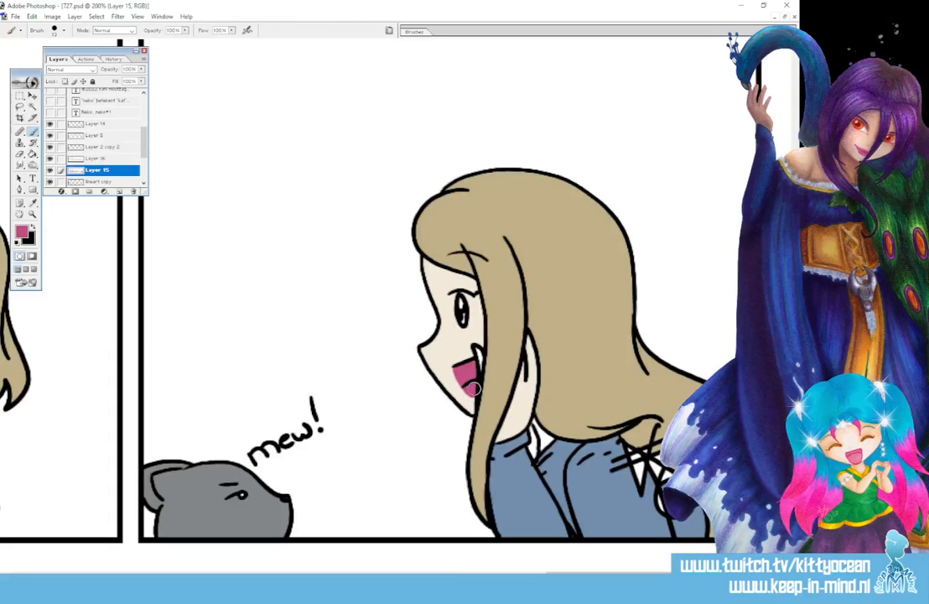
# Set the brush colour to light pink DB7DA7 and paint the woman's tongue in the fourth panel
pyautogui.click(23, 231)
pyautogui.click(306, 283)
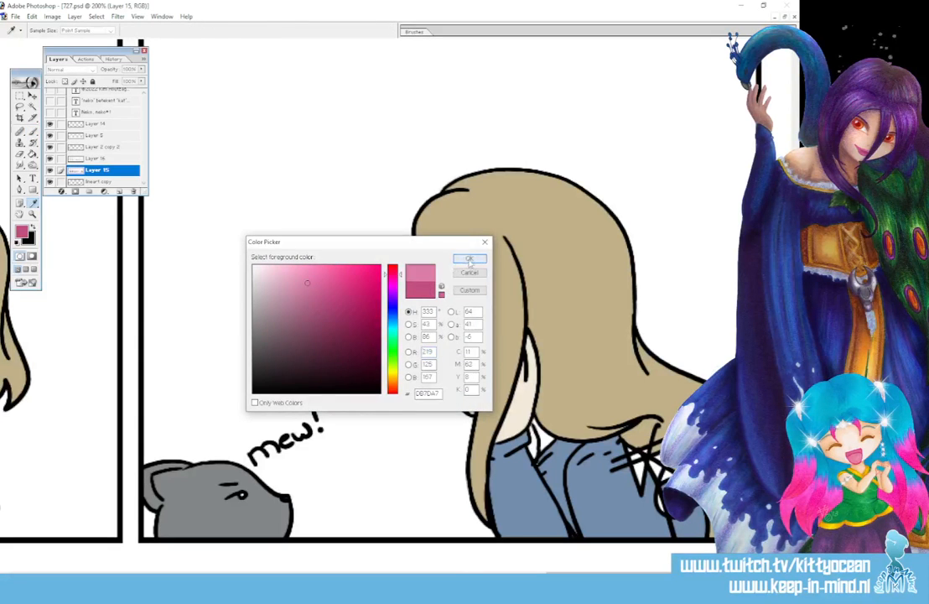
pyautogui.press('Return')
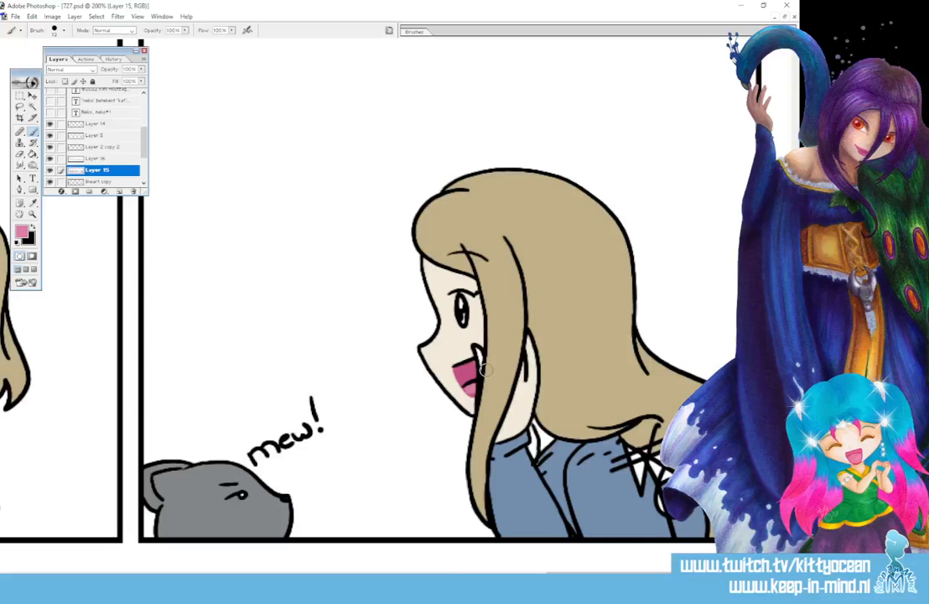
# Sample the woman's skin colour in the fourth panel and paint the white gap at her neck
pyautogui.click(34, 203)
pyautogui.click(454, 347)
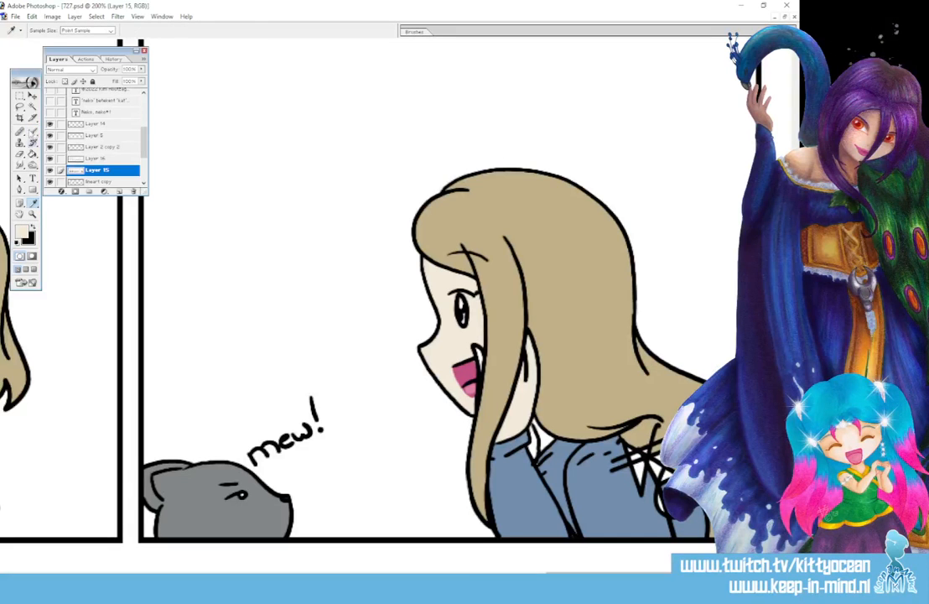
pyautogui.click(32, 131)
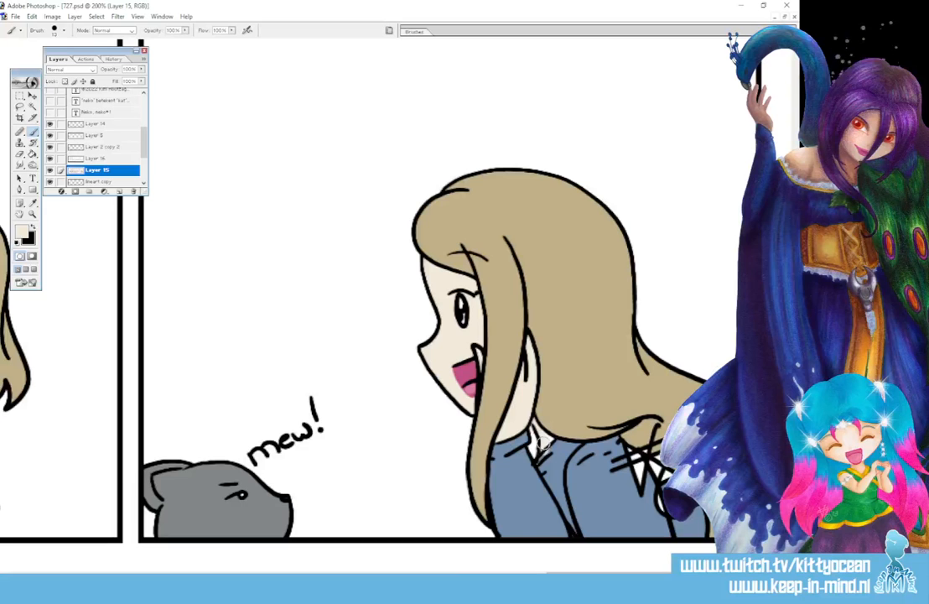
pyautogui.moveTo(541, 440); pyautogui.dragTo(547, 442)
# Fill the white gaps on the woman's back with her sweater's blue and touch up her hair with its sampled tan
pyautogui.click(33, 202)
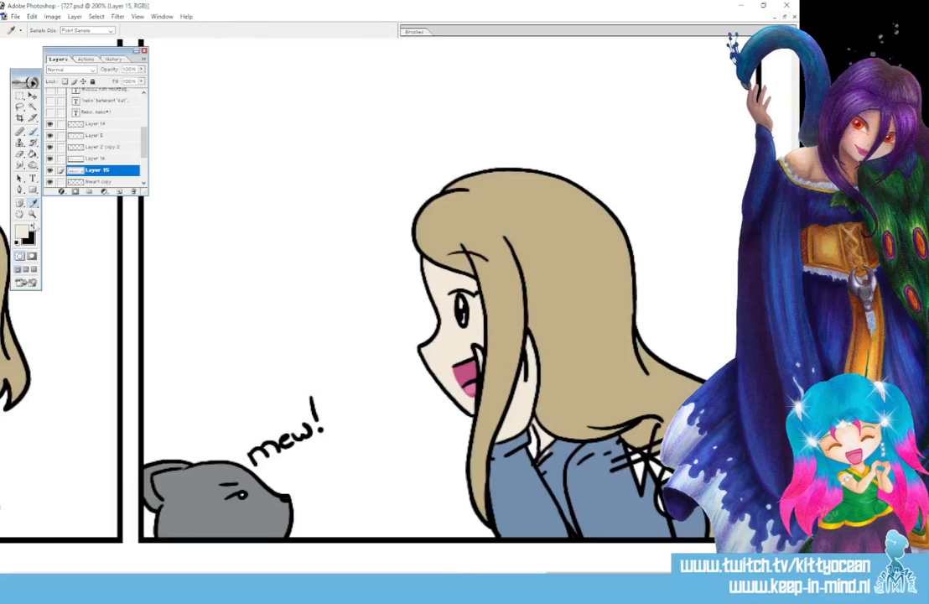
pyautogui.click(517, 489)
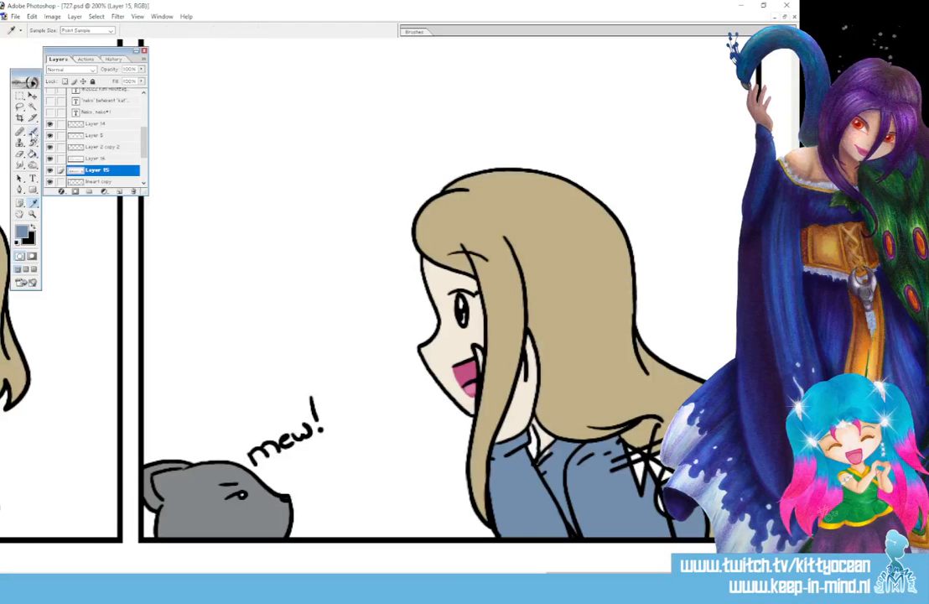
pyautogui.click(33, 132)
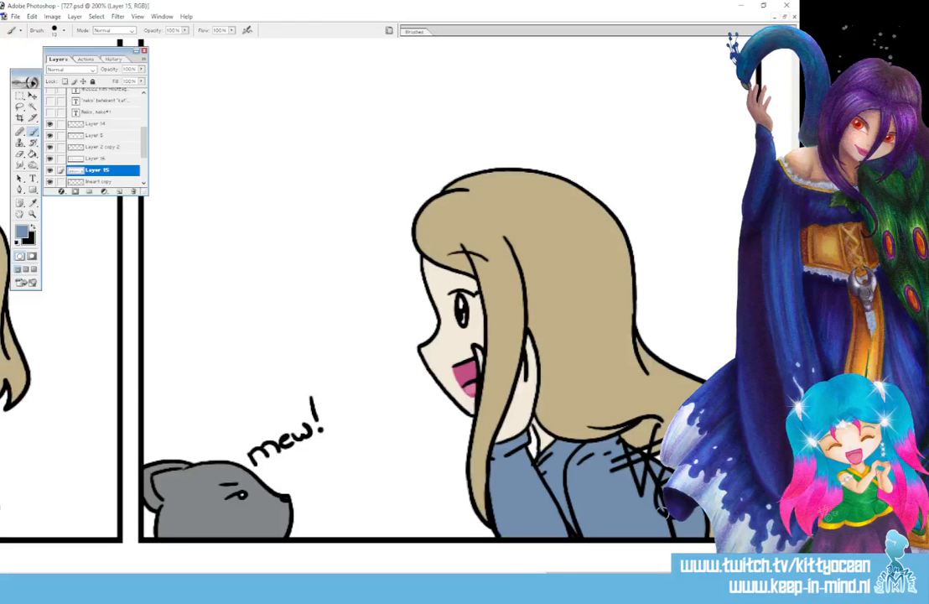
pyautogui.click(34, 204)
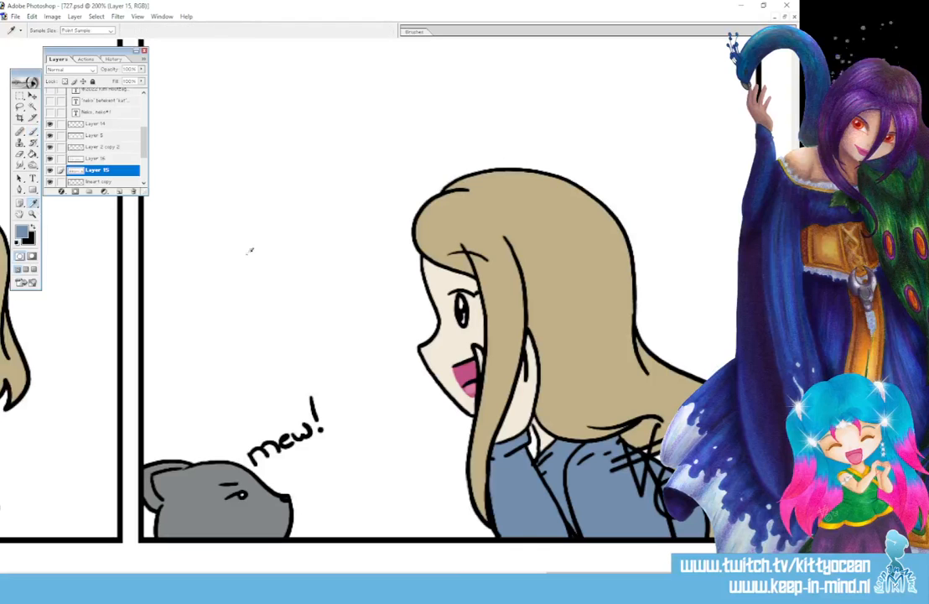
pyautogui.click(541, 251)
pyautogui.click(33, 132)
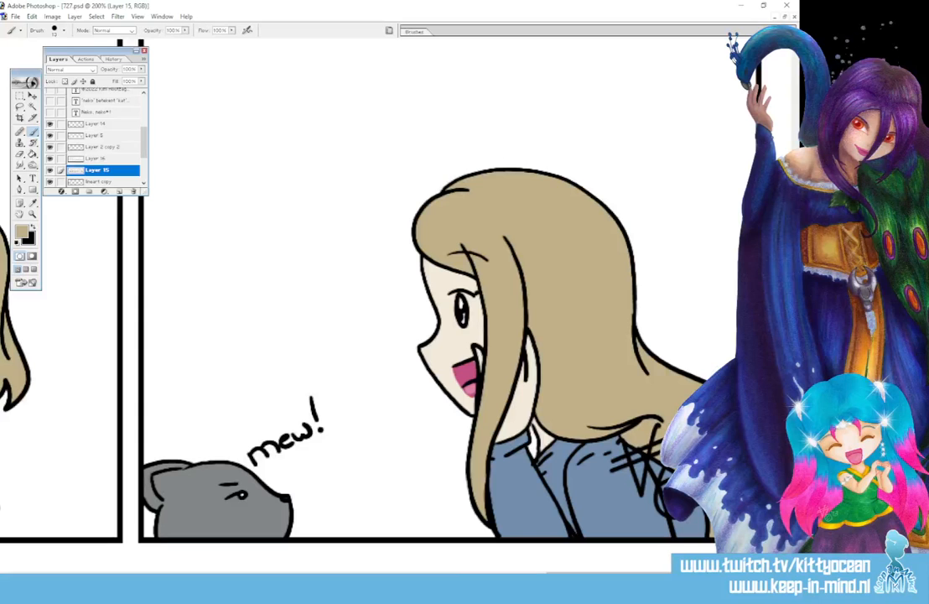
# Sample the dark pink to touch up the woman's mouth in the fourth panel and paint the white of her eye
pyautogui.click(34, 202)
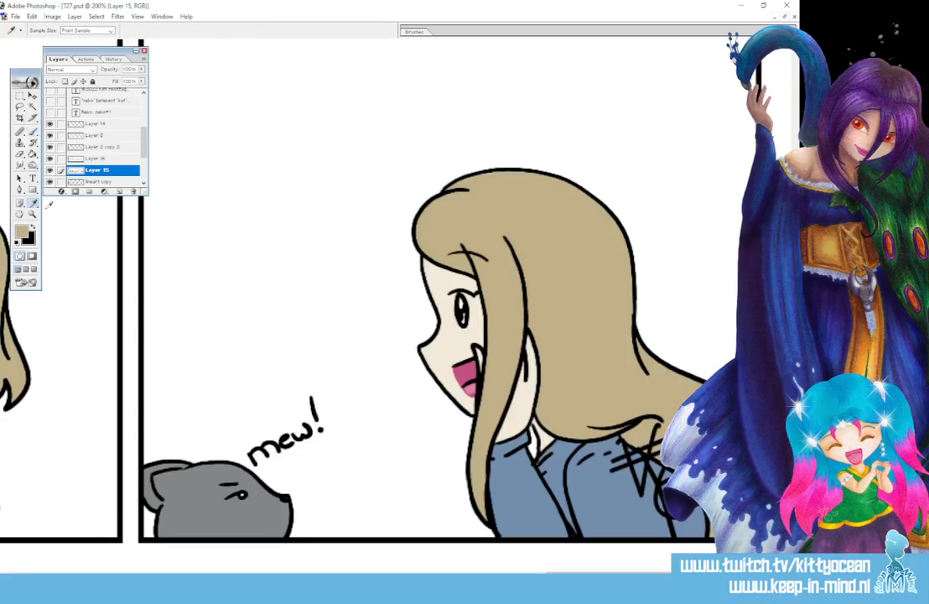
pyautogui.click(467, 375)
pyautogui.press('b')
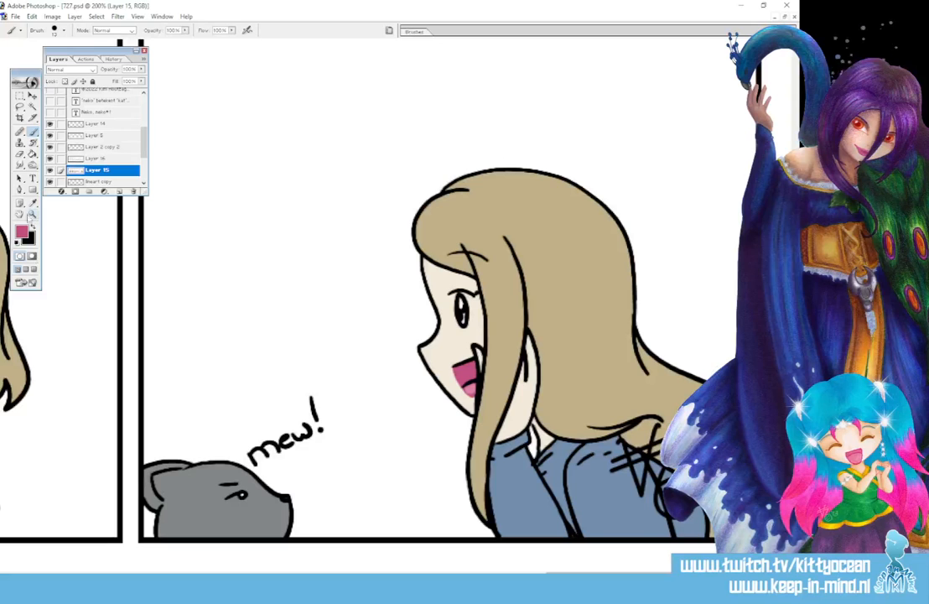
pyautogui.click(17, 243)
pyautogui.press('x')
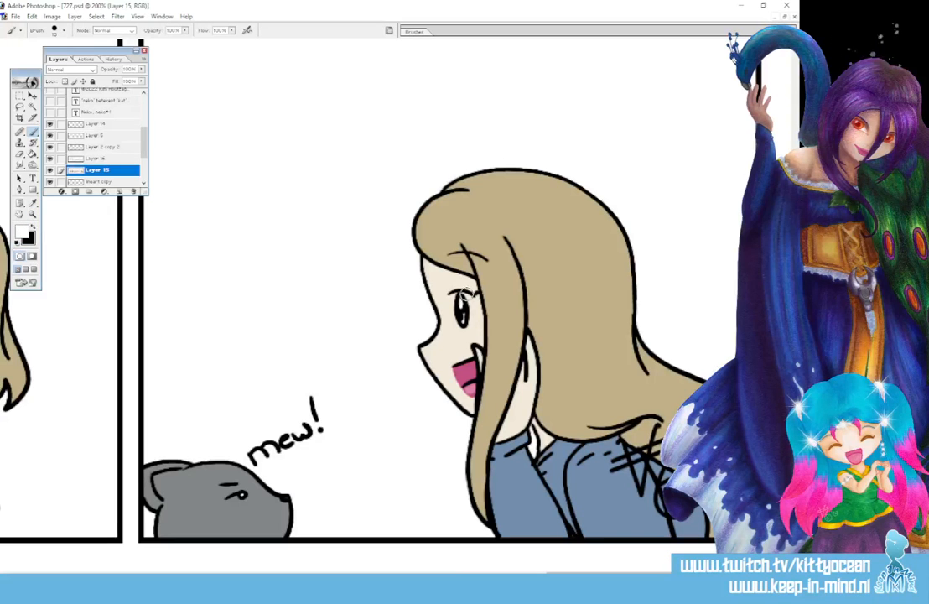
# Sample the sweater's blue, change it to a muted grey and touch up the woman's eye in the fourth panel
pyautogui.click(32, 201)
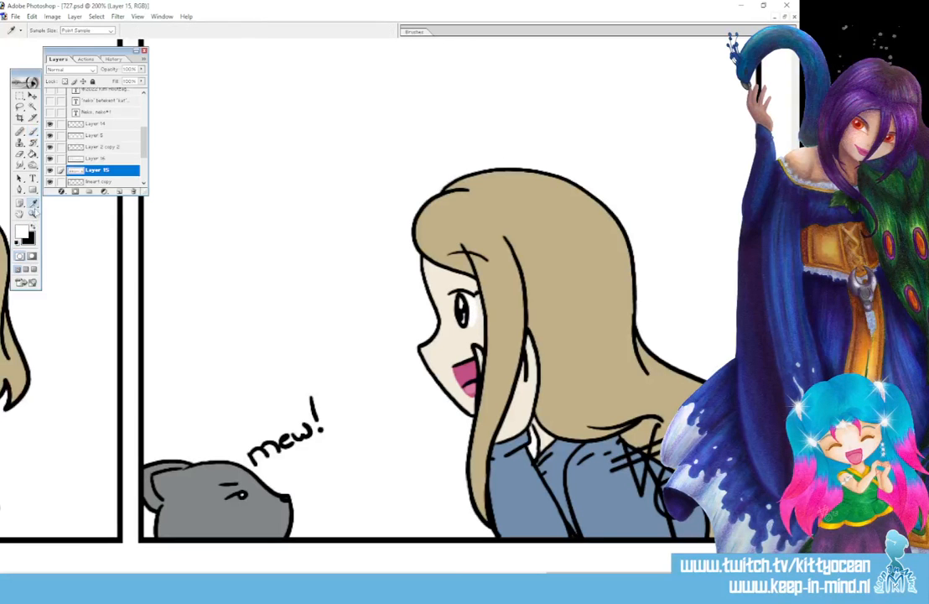
pyautogui.click(493, 453)
pyautogui.click(23, 232)
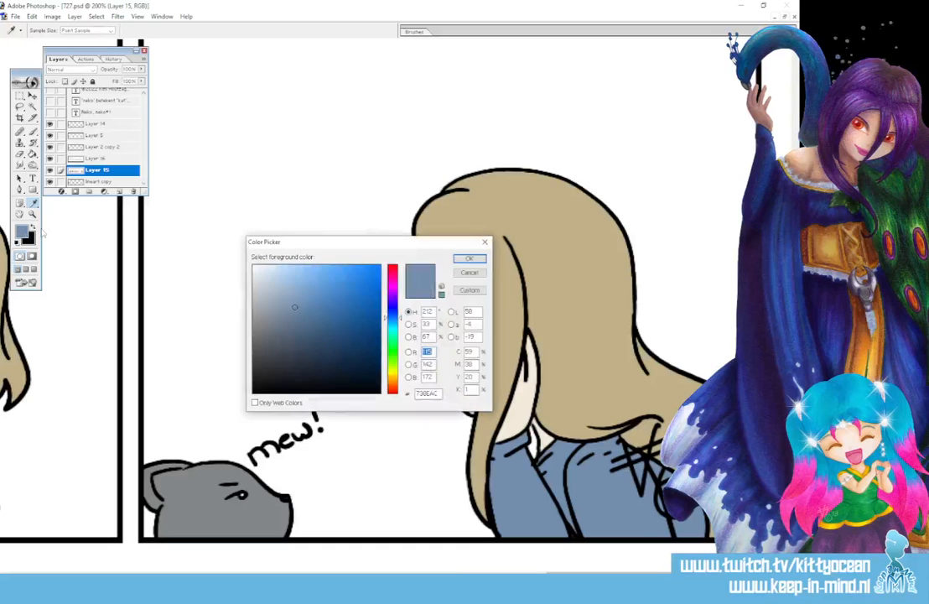
pyautogui.click(266, 310)
pyautogui.click(469, 259)
pyautogui.click(33, 132)
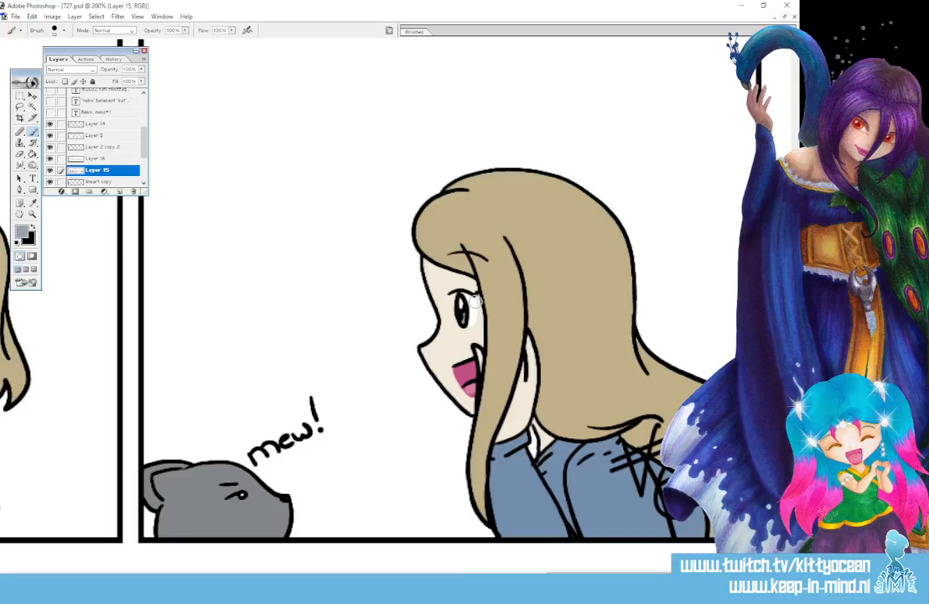
# On Layer 16, thicken the long curved stroke of the mark above the pointing hand in the second panel with black
pyautogui.hotkey('ctrl', '-')
pyautogui.hotkey('ctrl', '-')
pyautogui.hotkey('ctrl', '-')
pyautogui.hotkey('ctrl', '+')
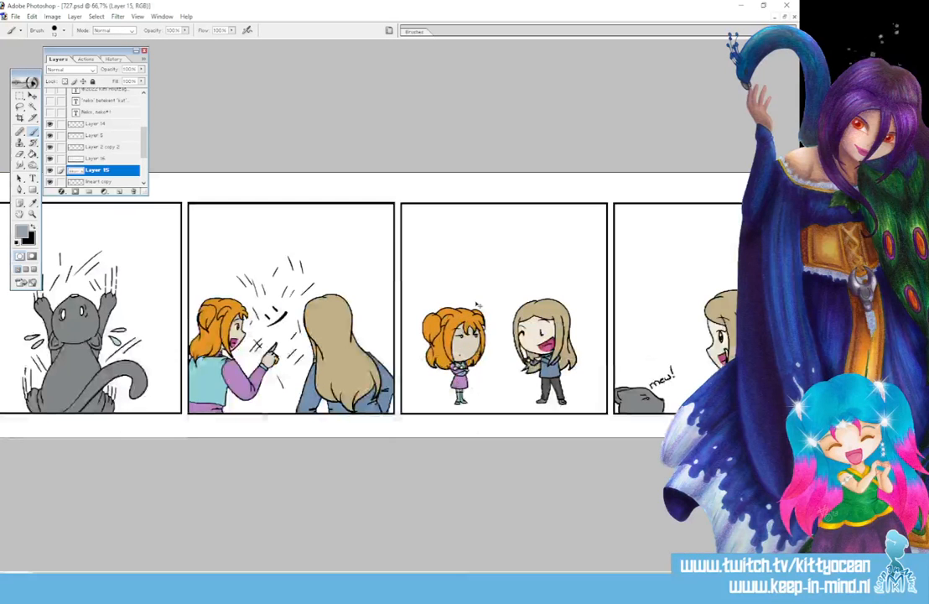
pyautogui.hotkey('ctrl', '+')
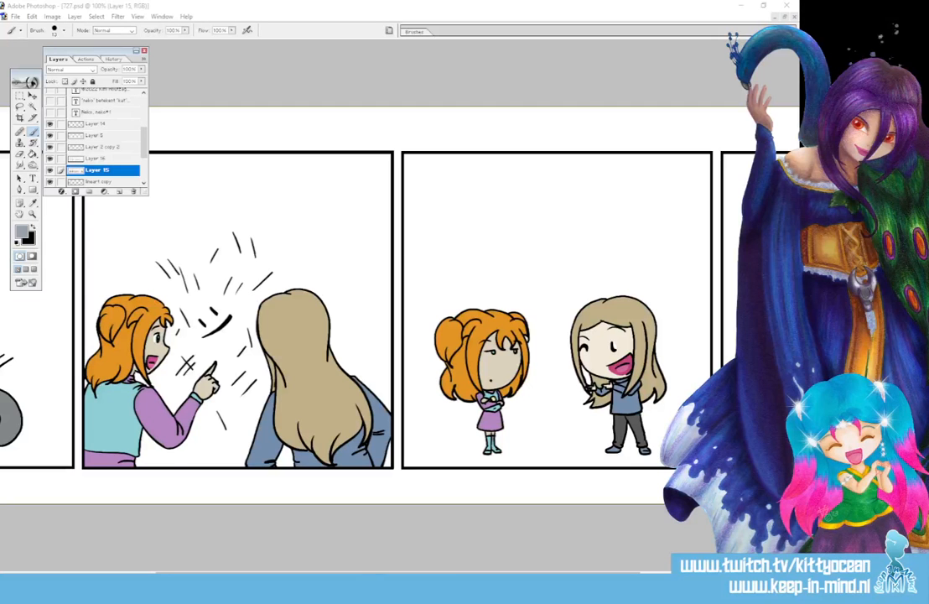
pyautogui.moveTo(398, 572); pyautogui.dragTo(256, 573)
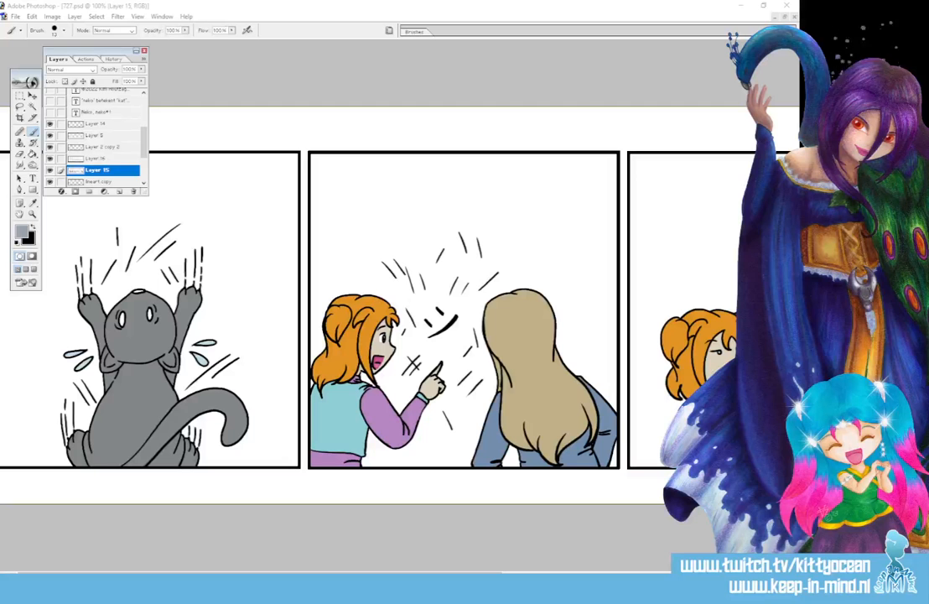
pyautogui.click(106, 159)
pyautogui.click(33, 228)
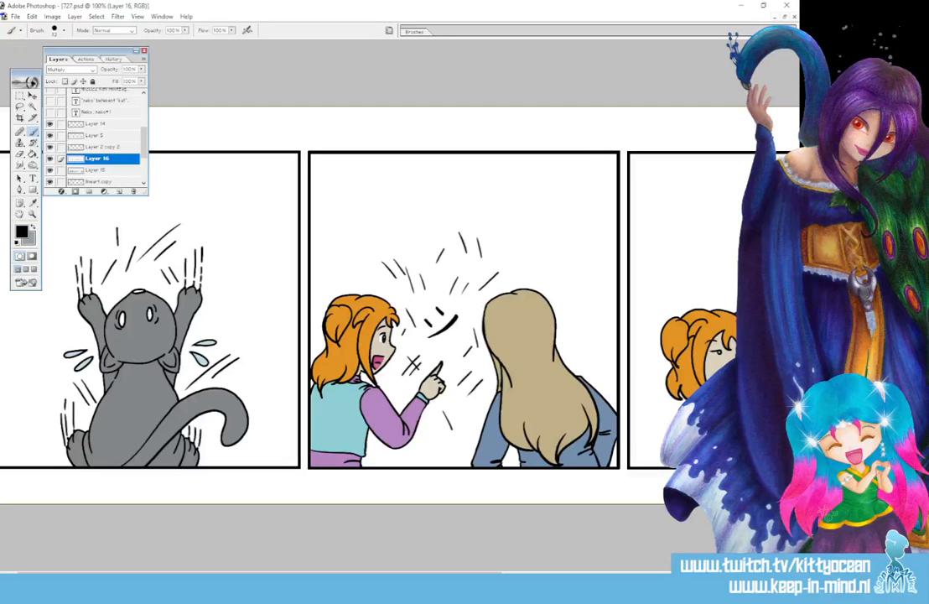
pyautogui.hotkey('ctrl', '+')
pyautogui.hotkey('ctrl', '+')
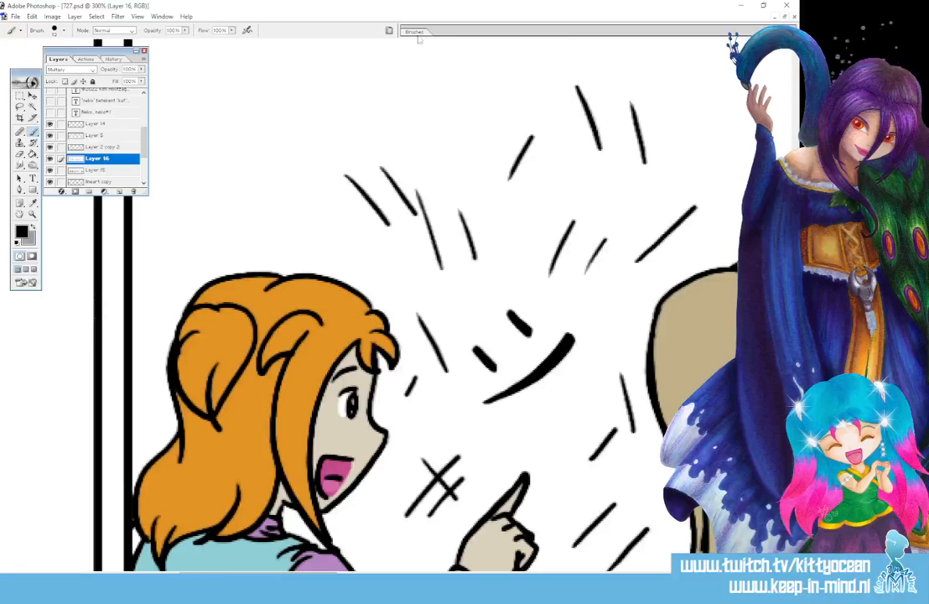
pyautogui.click(413, 31)
pyautogui.click(410, 32)
pyautogui.moveTo(502, 391)
pyautogui.mouseDown()
pyautogui.moveTo(564, 351)
pyautogui.moveTo(497, 405)
pyautogui.moveTo(513, 392)
pyautogui.moveTo(487, 401)
pyautogui.moveTo(498, 411)
pyautogui.moveTo(513, 401)
pyautogui.moveTo(568, 334)
pyautogui.mouseUp()
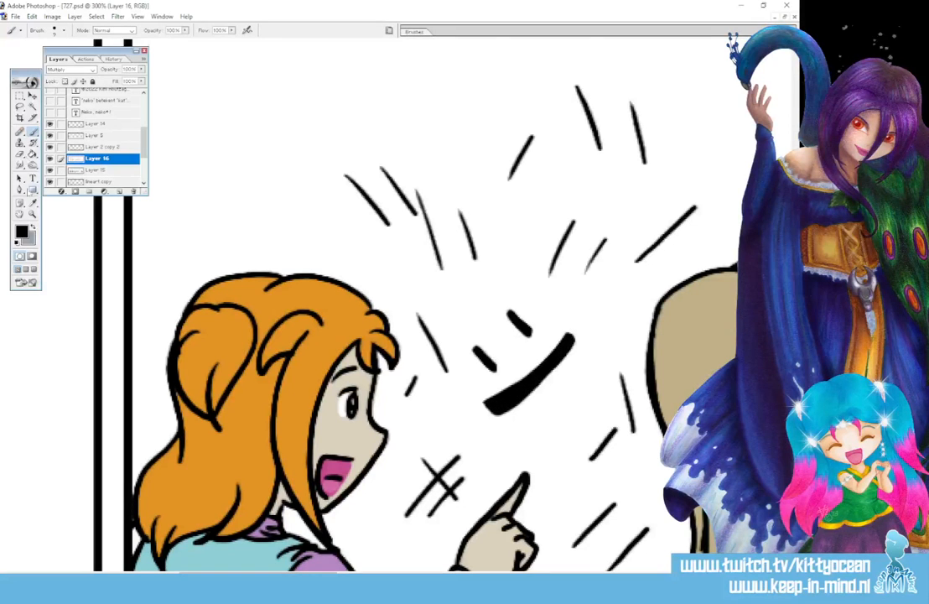
# Trim the long diagonal stroke of the symbol between the two women in the second panel with a white brush
pyautogui.press('x')
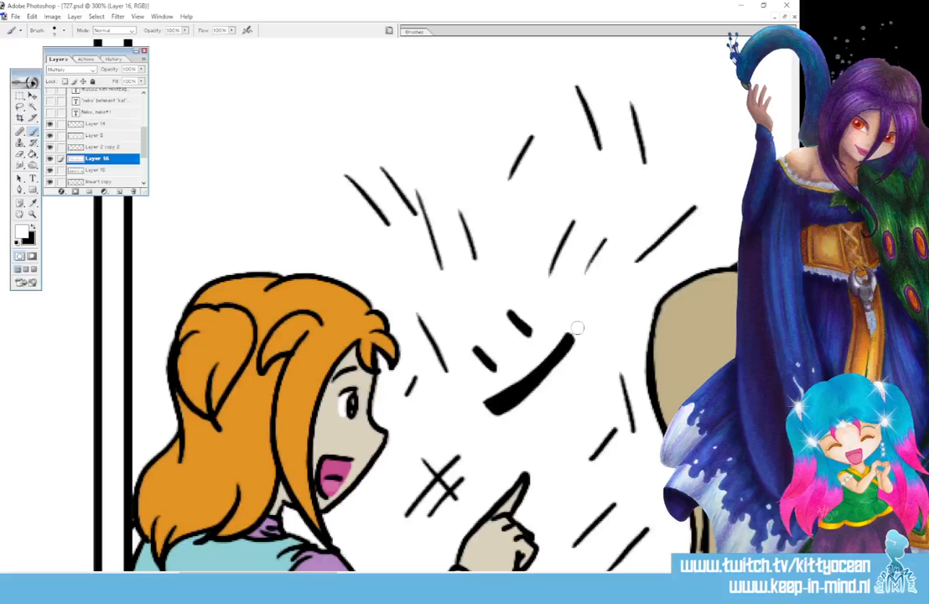
pyautogui.moveTo(563, 355); pyautogui.dragTo(518, 403)
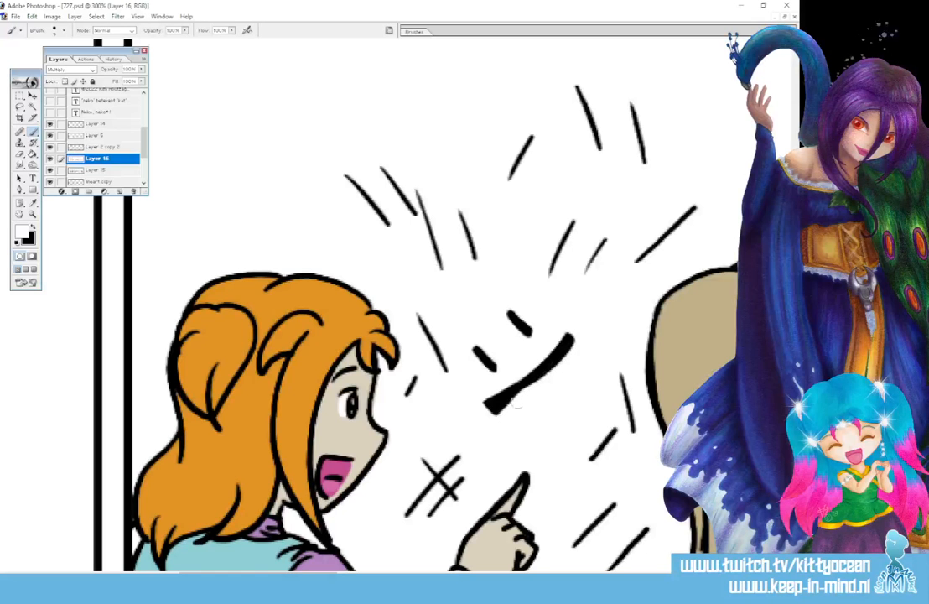
pyautogui.click(97, 170)
pyautogui.moveTo(549, 369)
pyautogui.mouseDown()
pyautogui.moveTo(575, 332)
pyautogui.moveTo(548, 378)
pyautogui.moveTo(532, 378)
pyautogui.mouseUp()
# Redraw the symbol's long stroke in black on Layer 16, tapering it toward its upper end
pyautogui.click(32, 227)
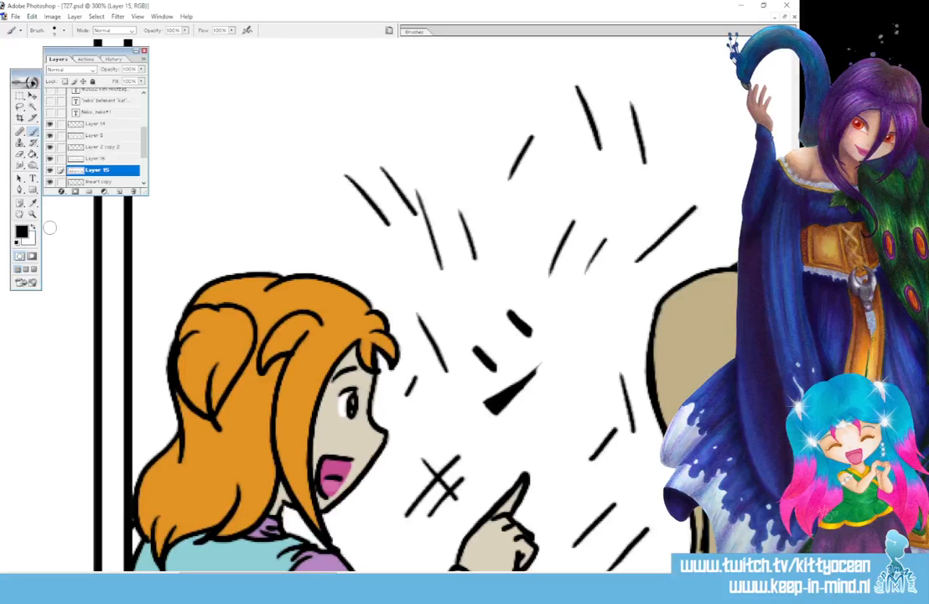
pyautogui.click(97, 158)
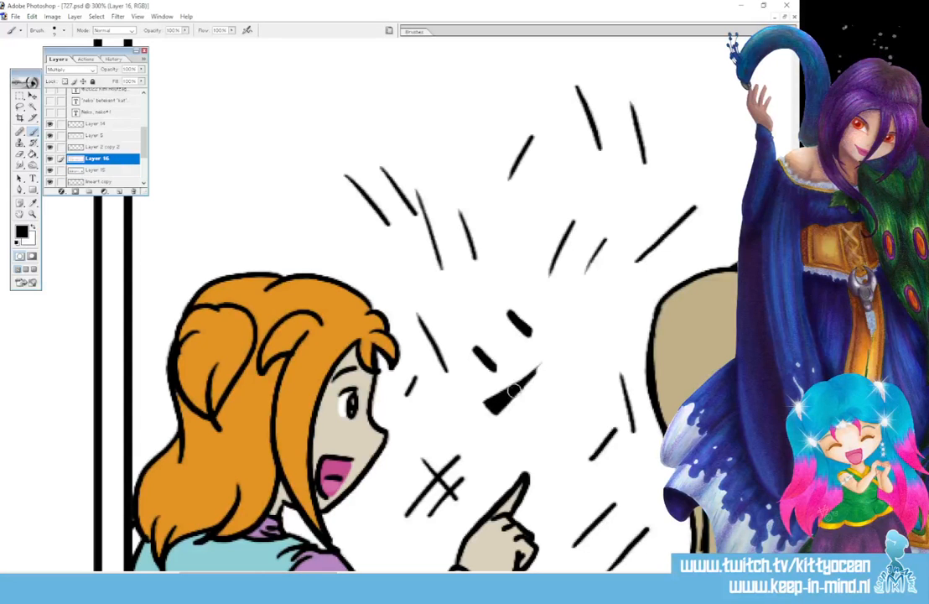
pyautogui.moveTo(542, 365)
pyautogui.mouseDown()
pyautogui.moveTo(572, 333)
pyautogui.moveTo(538, 374)
pyautogui.mouseUp()
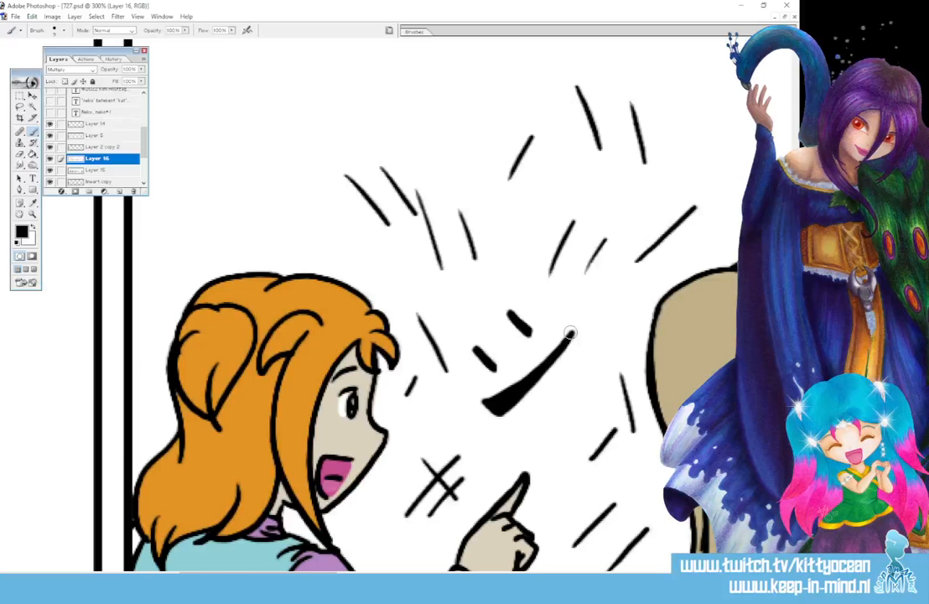
# Duplicate Layer 15 under its default name
pyautogui.hotkey('ctrl', '-')
pyautogui.hotkey('ctrl', '-')
pyautogui.hotkey('ctrl', '-')
pyautogui.hotkey('ctrl', '-')
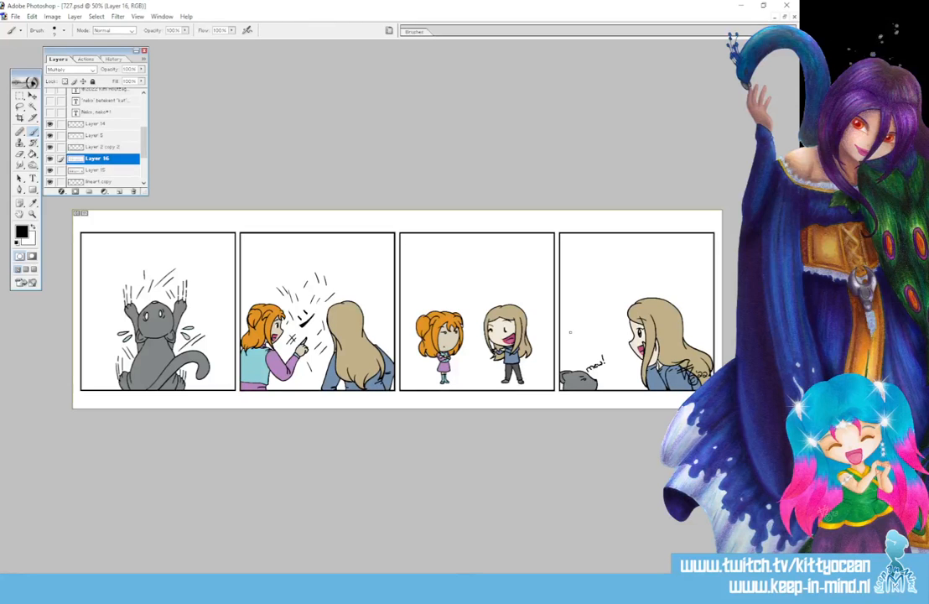
pyautogui.click(96, 169)
pyautogui.rightClick(124, 171)
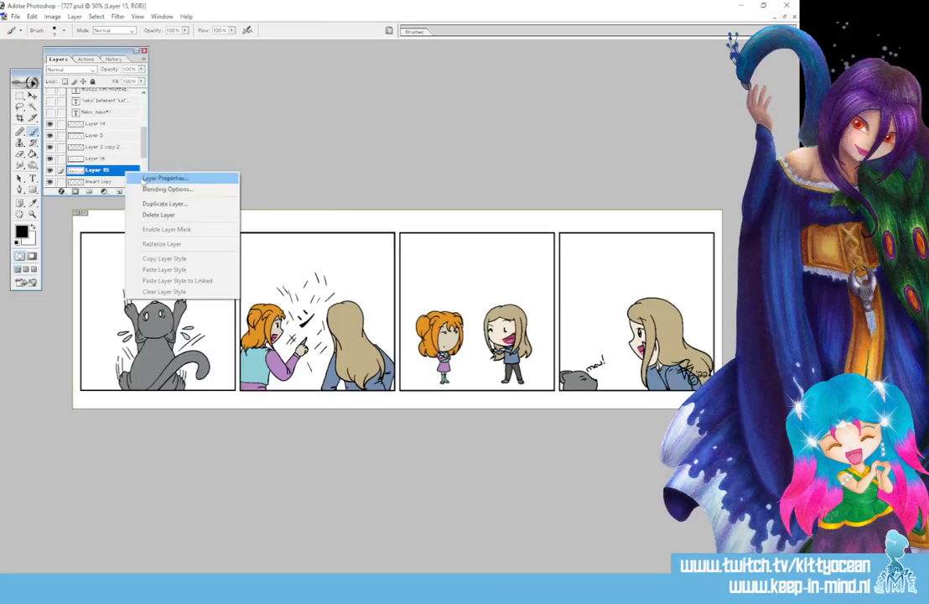
pyautogui.click(198, 204)
pyautogui.click(277, 186)
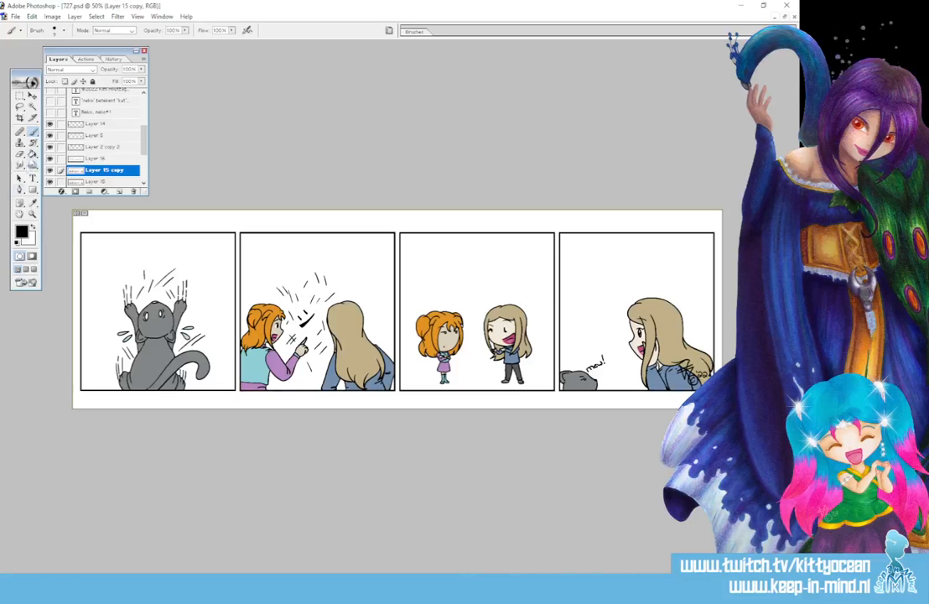
# Set the foreground colour to light pink ECC4C4
pyautogui.press('o')
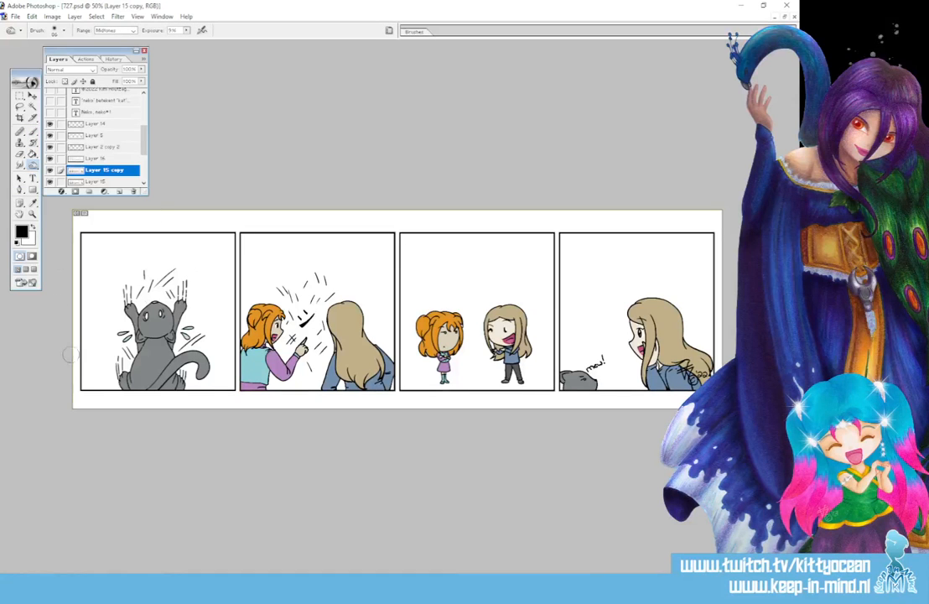
pyautogui.click(24, 231)
pyautogui.click(273, 274)
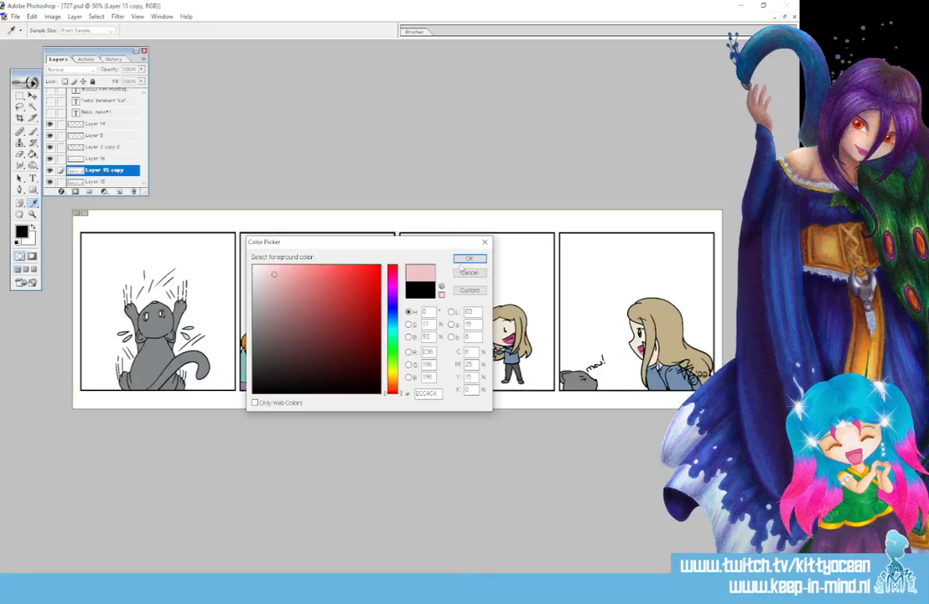
pyautogui.click(466, 261)
# Tint the inside of the cat's ears in the first panel pink with the brush at 43% opacity
pyautogui.click(30, 130)
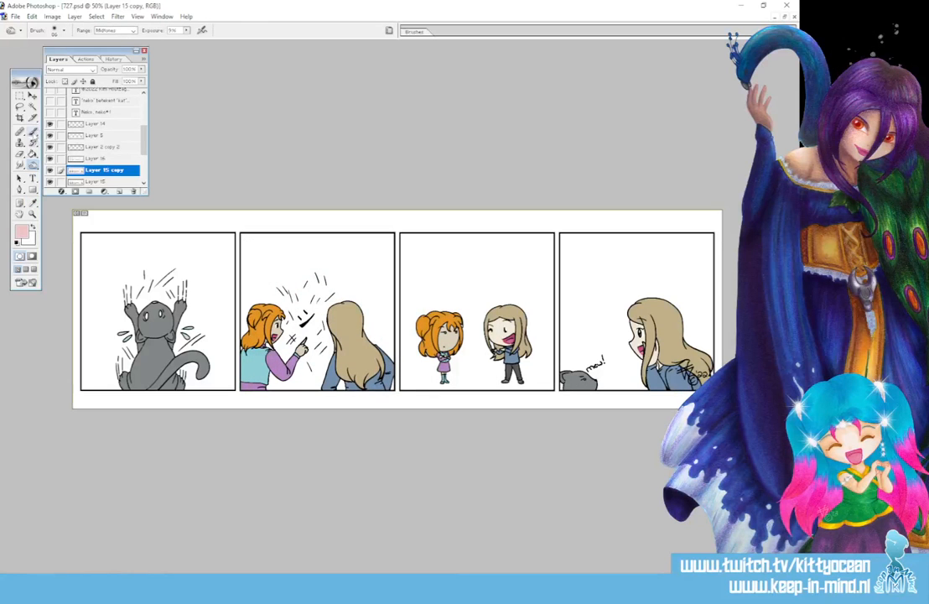
pyautogui.click(185, 31)
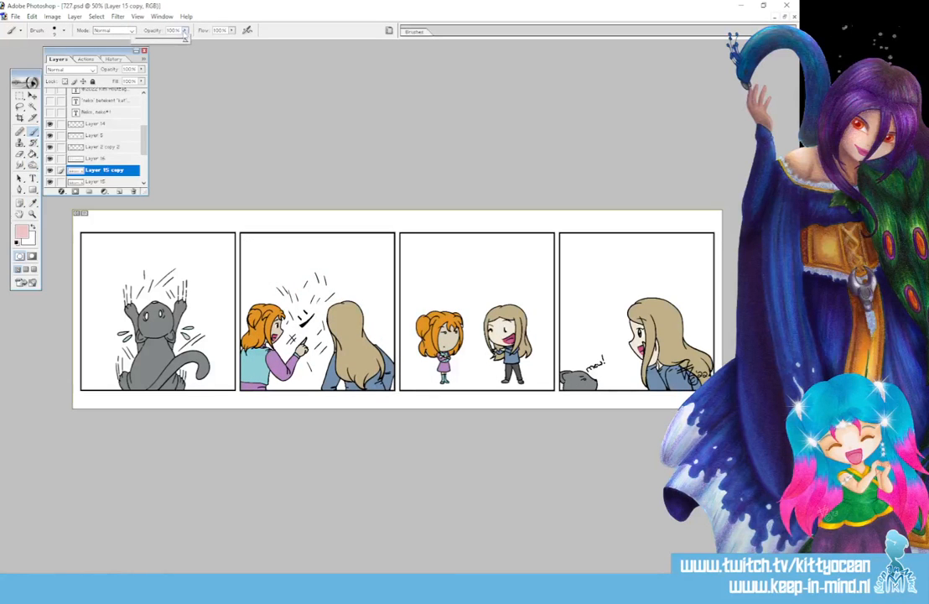
pyautogui.moveTo(185, 41); pyautogui.dragTo(158, 42)
pyautogui.hotkey('ctrl', '+')
pyautogui.hotkey('ctrl', '+')
pyautogui.moveTo(226, 575); pyautogui.dragTo(130, 576)
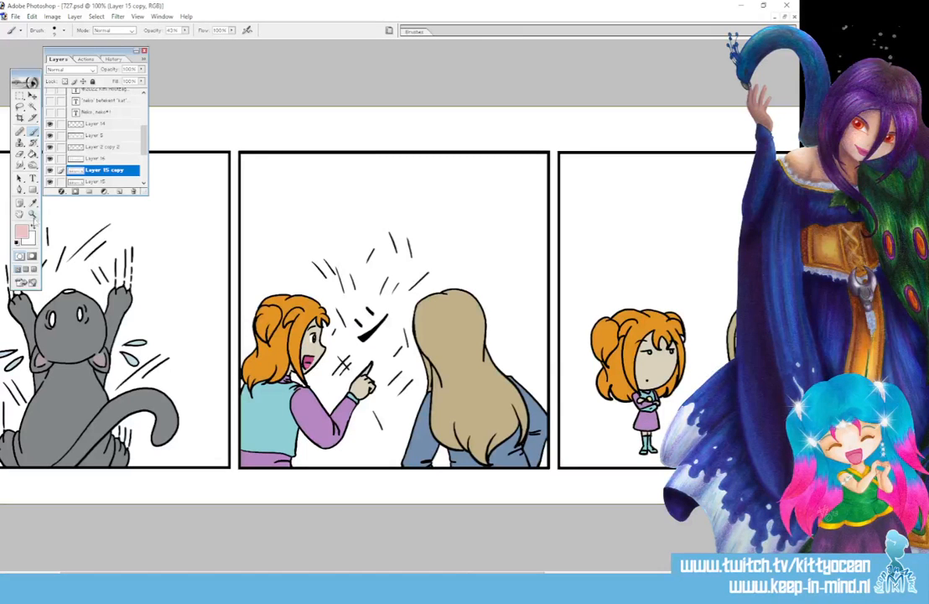
# Sample the cat's grey and paint over its white nose in the first panel with the brush at 100% opacity
pyautogui.press('i')
pyautogui.click(69, 309)
pyautogui.hotkey('ctrl', '+')
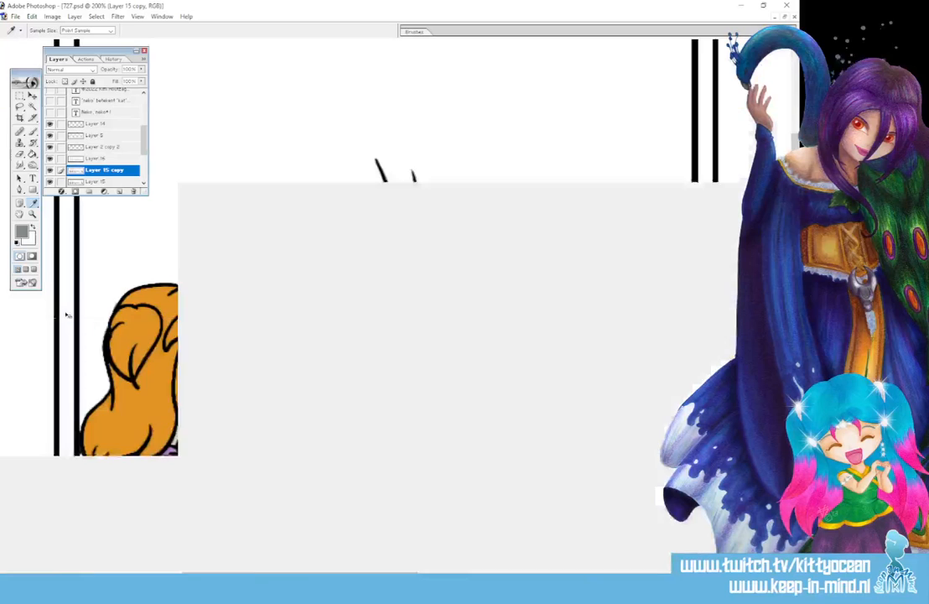
pyautogui.moveTo(222, 573); pyautogui.dragTo(66, 573)
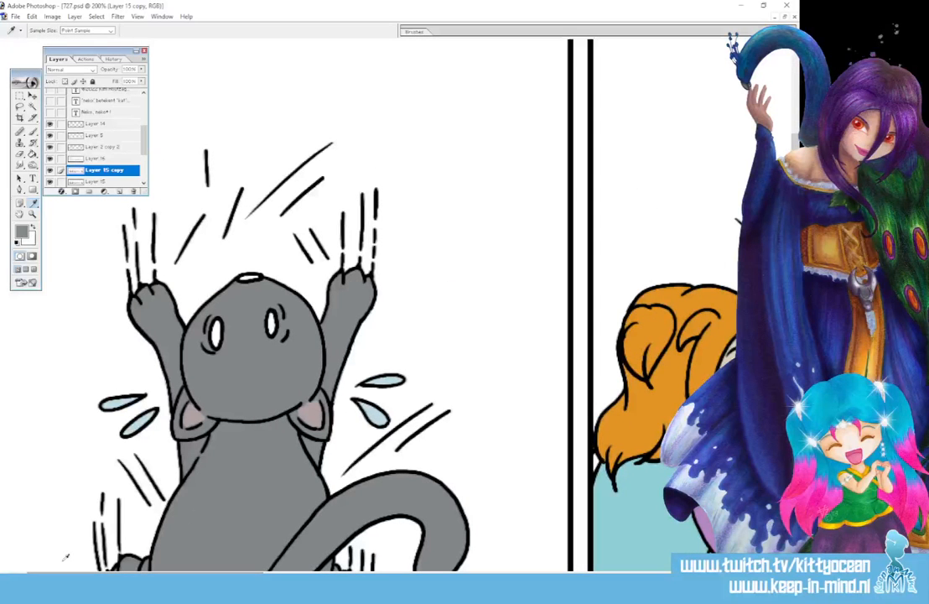
pyautogui.click(34, 131)
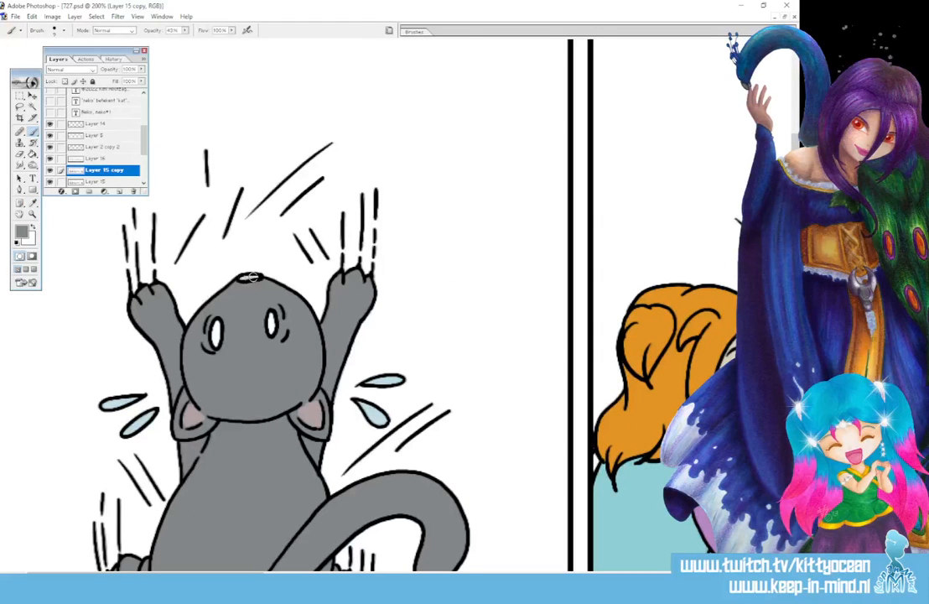
pyautogui.click(185, 30)
pyautogui.moveTo(185, 41); pyautogui.dragTo(214, 40)
pyautogui.click(241, 275)
pyautogui.moveTo(241, 277); pyautogui.dragTo(261, 276)
# Soften the pink inside the first-panel cat's ears with the Smudge tool at 64% strength
pyautogui.moveTo(145, 574)
pyautogui.mouseDown()
pyautogui.moveTo(593, 574)
pyautogui.moveTo(146, 574)
pyautogui.mouseUp()
pyautogui.scroll(-3, 459, 405)
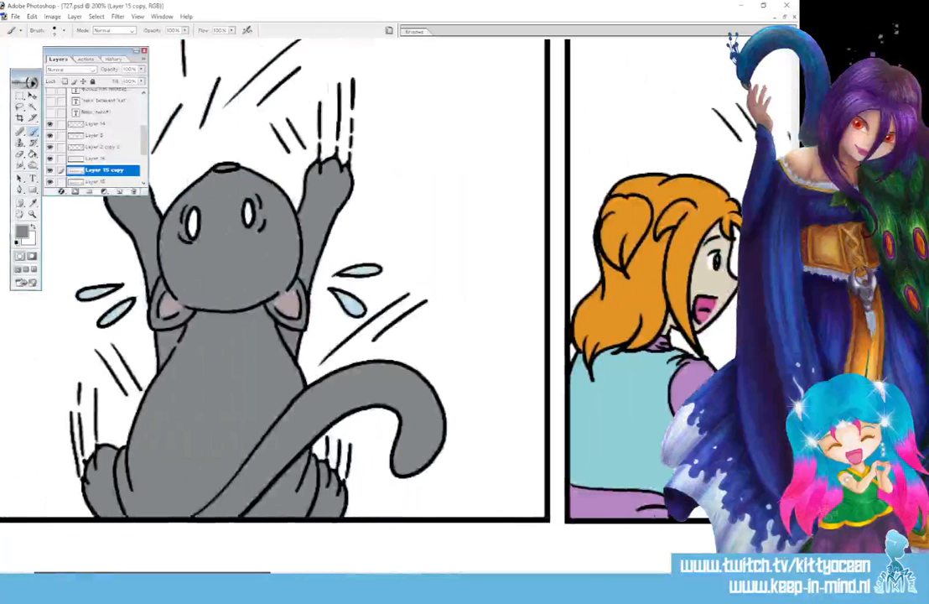
pyautogui.click(20, 166)
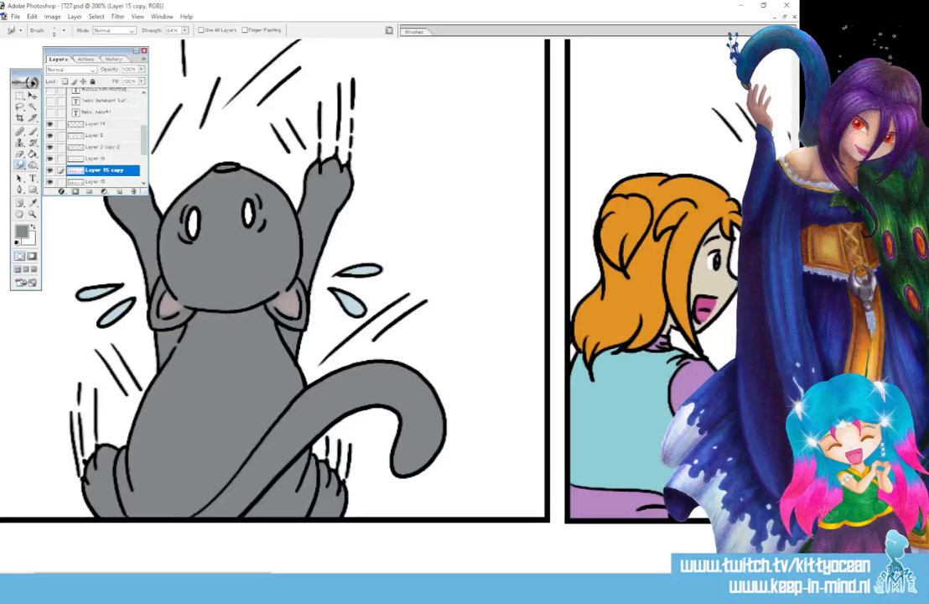
pyautogui.hotkey('ctrl', '-')
pyautogui.hotkey('ctrl', '-')
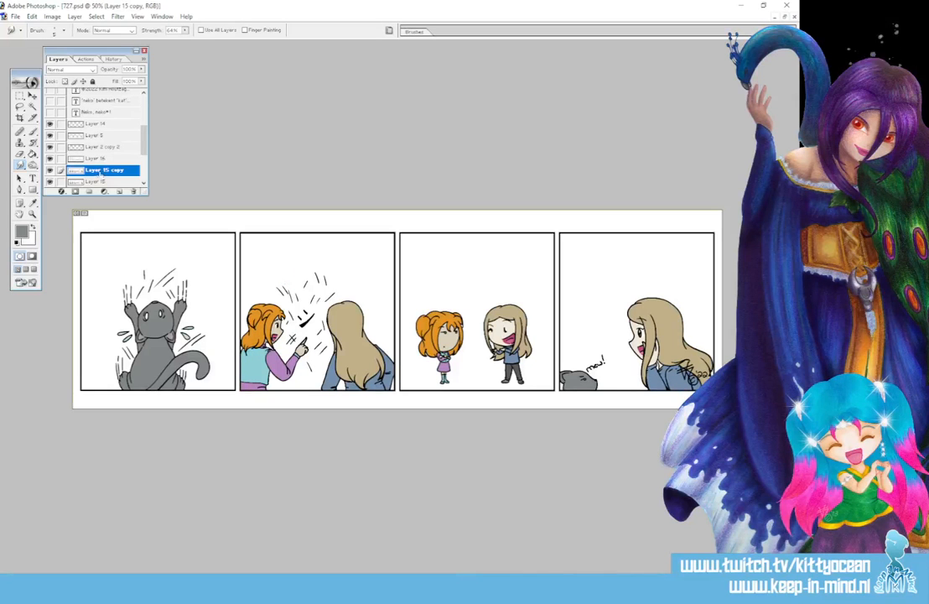
# Shade the cat in the first panel and both women in the second with the Burn tool at 5% midtones exposure
pyautogui.click(33, 163)
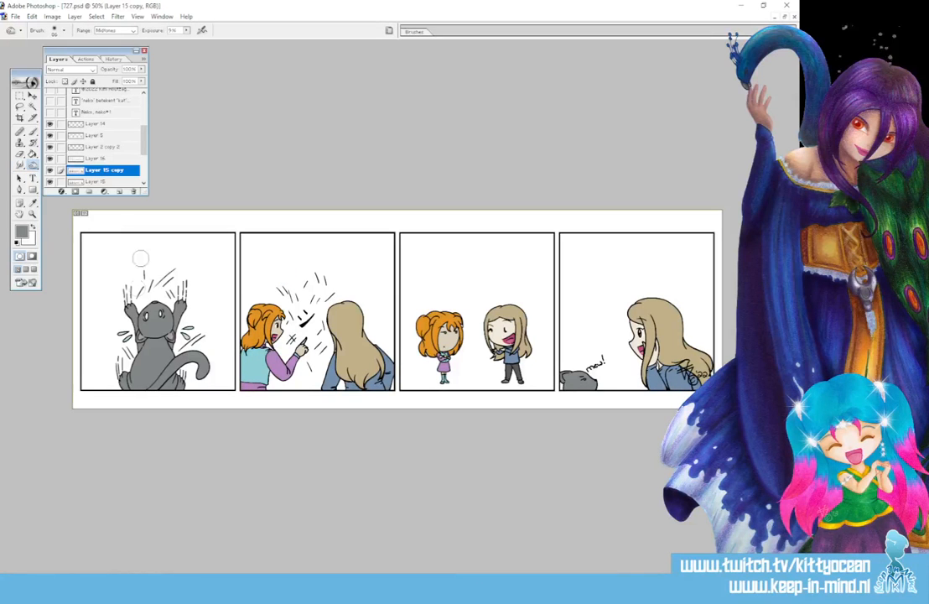
pyautogui.moveTo(148, 302)
pyautogui.mouseDown()
pyautogui.moveTo(143, 334)
pyautogui.moveTo(160, 341)
pyautogui.moveTo(144, 346)
pyautogui.moveTo(115, 327)
pyautogui.moveTo(143, 340)
pyautogui.moveTo(160, 333)
pyautogui.moveTo(148, 298)
pyautogui.moveTo(163, 270)
pyautogui.moveTo(148, 260)
pyautogui.moveTo(126, 322)
pyautogui.mouseUp()
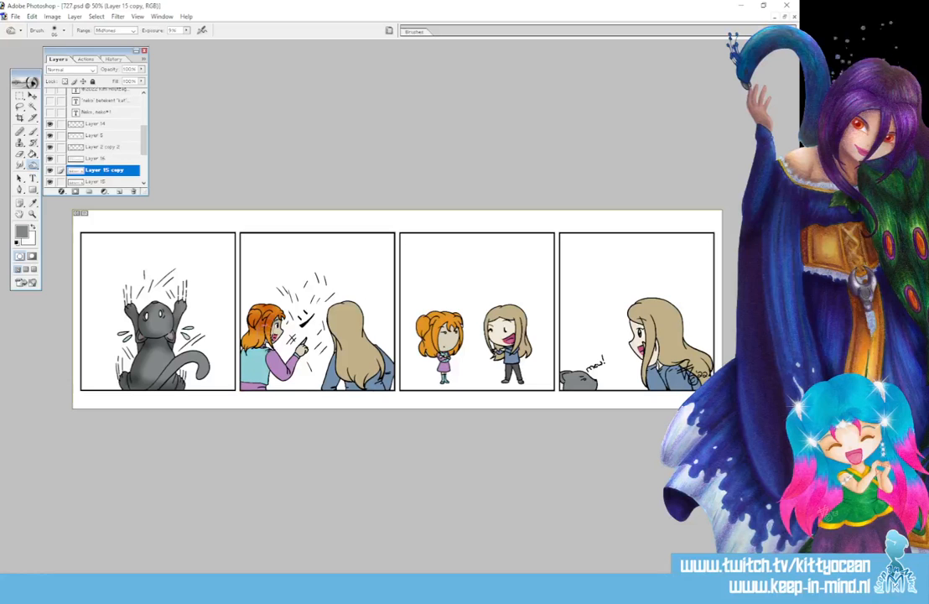
pyautogui.moveTo(270, 345)
pyautogui.mouseDown()
pyautogui.moveTo(255, 345)
pyautogui.moveTo(262, 376)
pyautogui.moveTo(303, 359)
pyautogui.mouseUp()
pyautogui.moveTo(341, 305)
pyautogui.mouseDown()
pyautogui.moveTo(368, 336)
pyautogui.moveTo(374, 384)
pyautogui.moveTo(384, 374)
pyautogui.moveTo(361, 402)
pyautogui.mouseUp()
pyautogui.moveTo(379, 364); pyautogui.dragTo(383, 396)
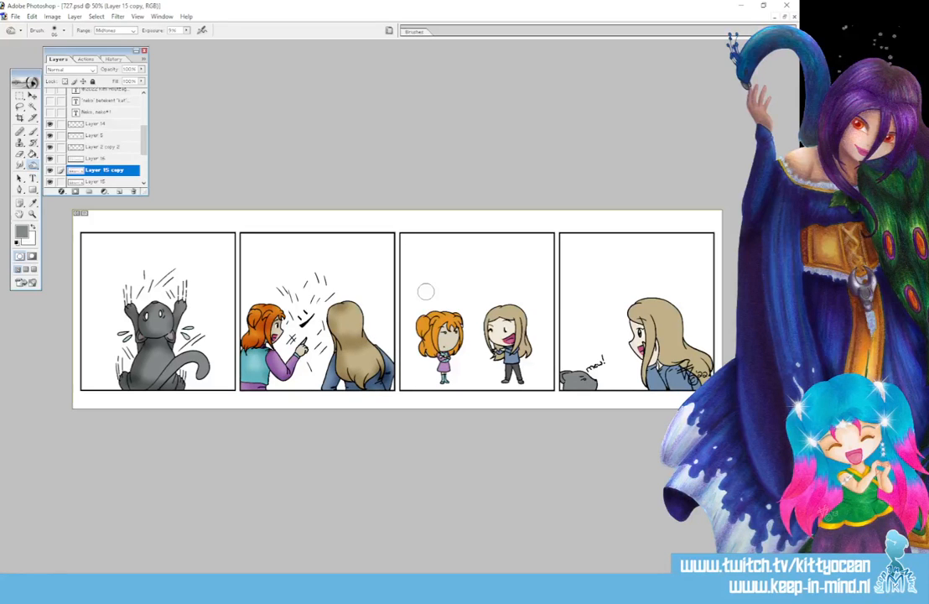
# Burn shading onto the two small figures in the third panel and the woman and cat in the fourth
pyautogui.moveTo(442, 309)
pyautogui.mouseDown()
pyautogui.moveTo(424, 326)
pyautogui.moveTo(466, 323)
pyautogui.moveTo(425, 352)
pyautogui.moveTo(462, 351)
pyautogui.moveTo(437, 378)
pyautogui.mouseUp()
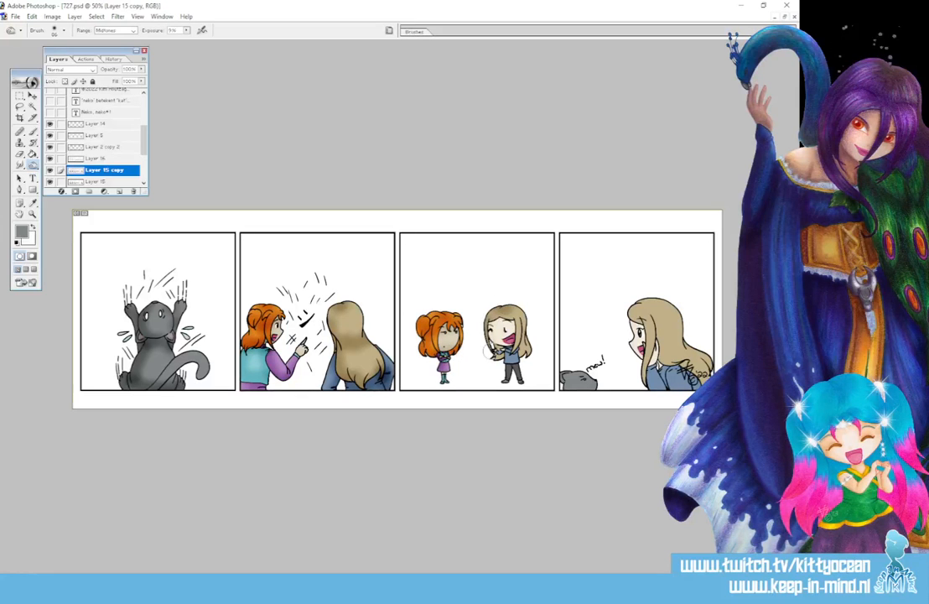
pyautogui.moveTo(454, 290); pyautogui.dragTo(434, 328)
pyautogui.moveTo(504, 352); pyautogui.dragTo(501, 383)
pyautogui.moveTo(649, 296)
pyautogui.mouseDown()
pyautogui.moveTo(631, 312)
pyautogui.moveTo(652, 351)
pyautogui.mouseUp()
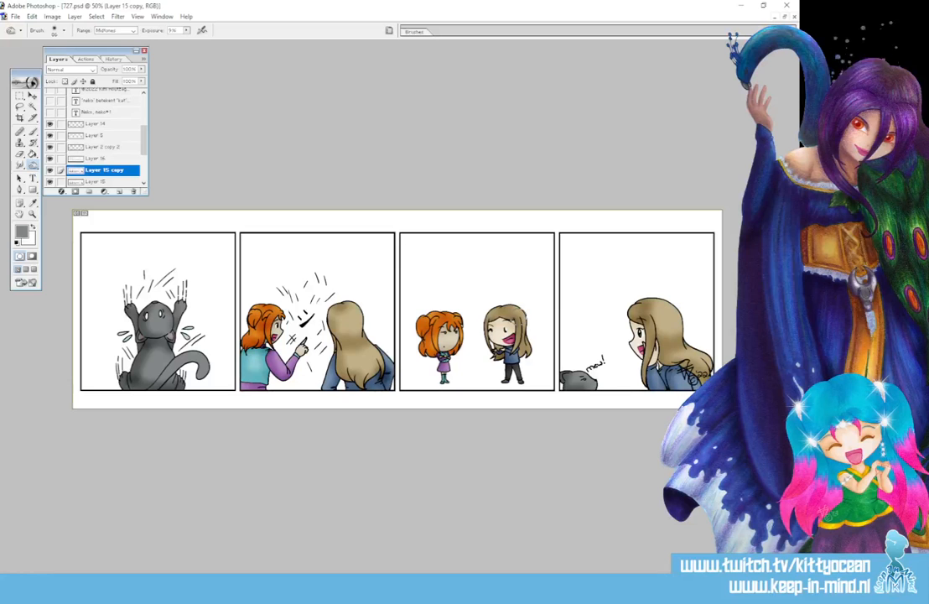
# Brighten the characters' hair across the panels using the Dodge tool with the Highlights range
pyautogui.moveTo(32, 165); pyautogui.dragTo(55, 143)
pyautogui.moveTo(341, 319); pyautogui.dragTo(364, 312)
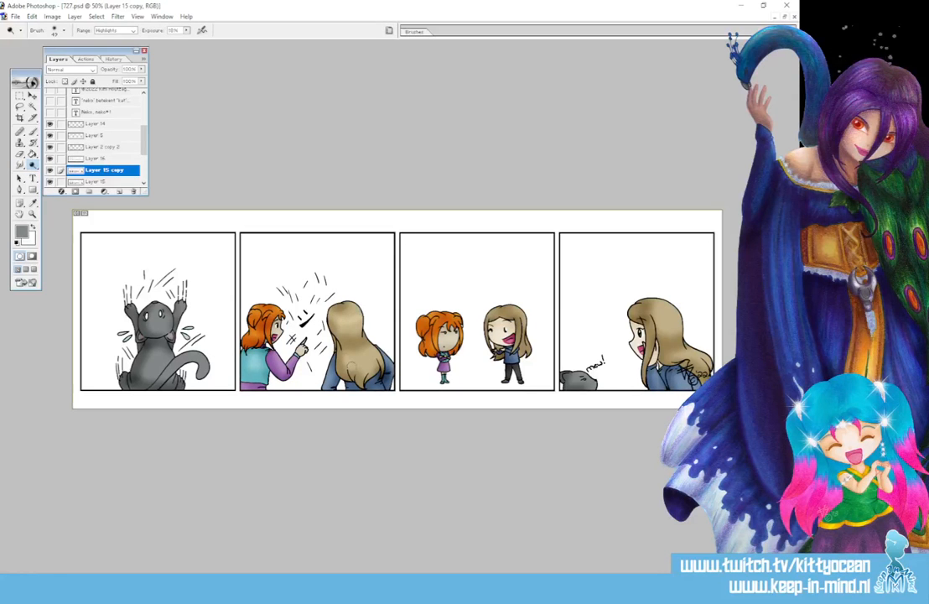
pyautogui.moveTo(347, 361); pyautogui.dragTo(378, 356)
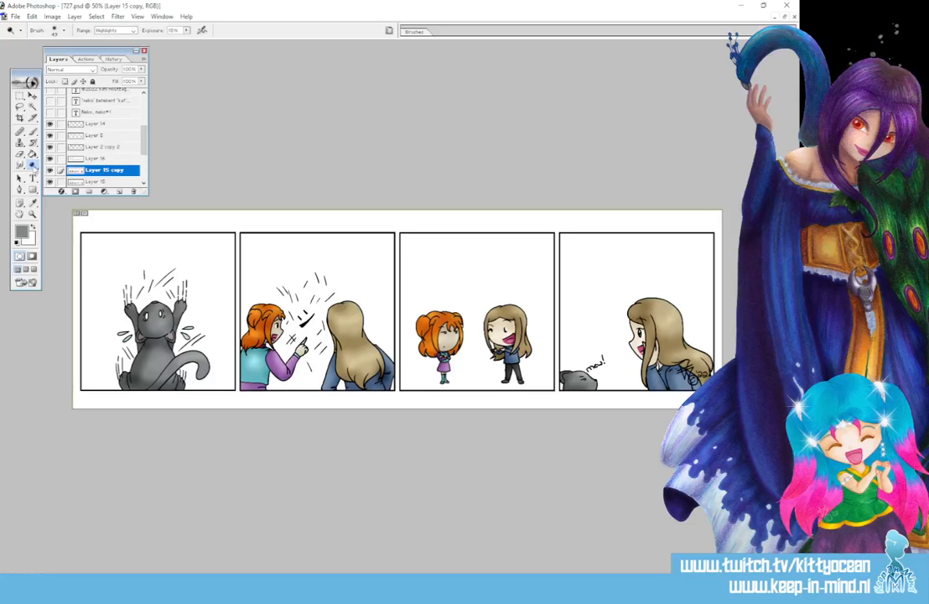
# Set the foreground colour to a dusty pink, about BD91A1, for the fourth-panel cat's ear
pyautogui.click(32, 164)
pyautogui.click(70, 174)
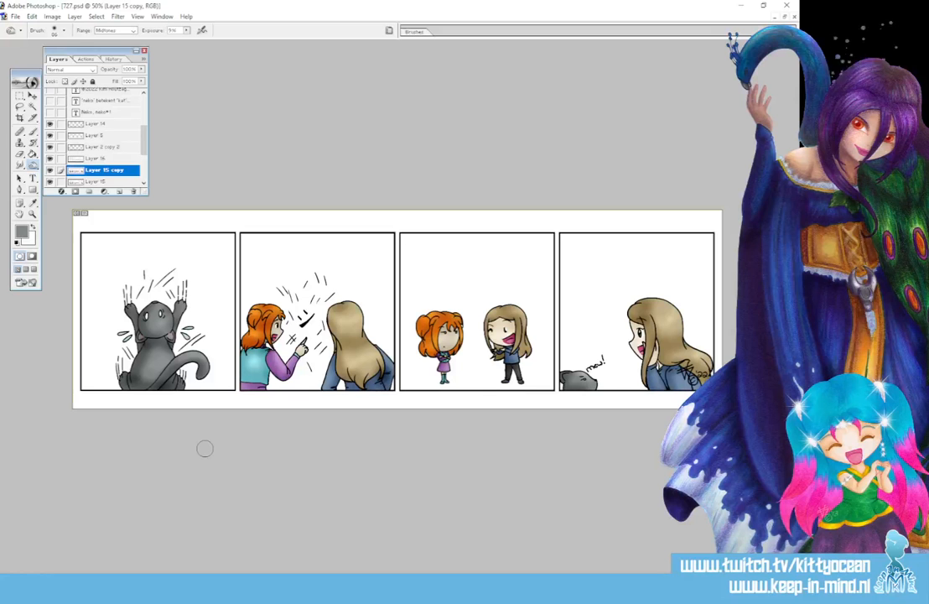
pyautogui.hotkey('ctrl', '+')
pyautogui.hotkey('ctrl', '+')
pyautogui.hotkey('ctrl', '+')
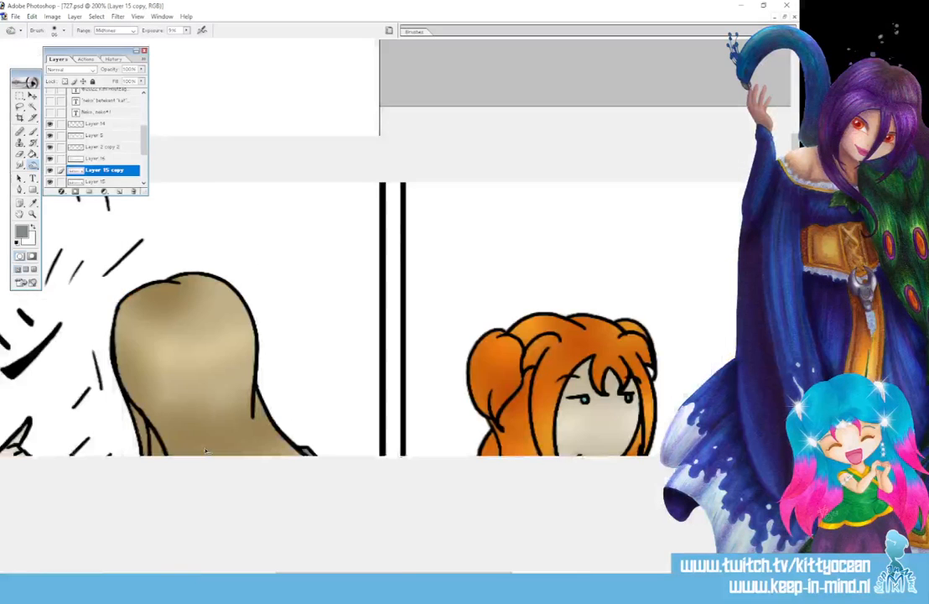
pyautogui.moveTo(424, 577); pyautogui.dragTo(643, 577)
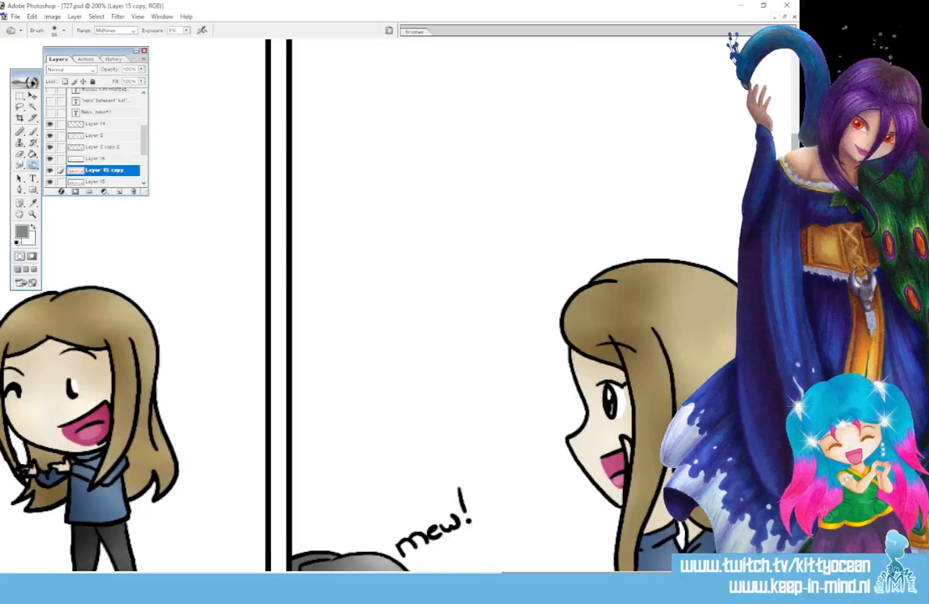
pyautogui.moveTo(795, 314); pyautogui.dragTo(795, 402)
pyautogui.click(23, 232)
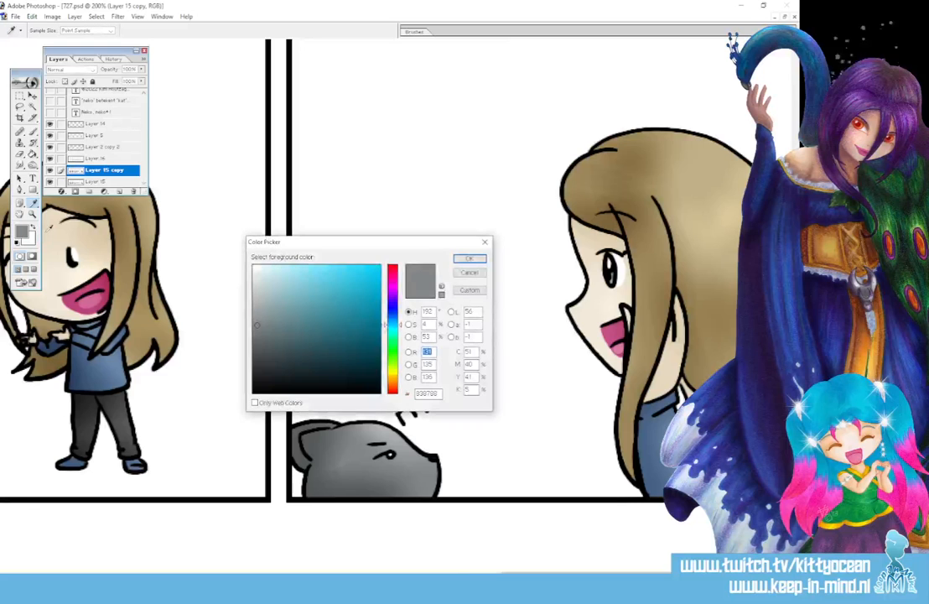
pyautogui.click(390, 275)
pyautogui.click(303, 284)
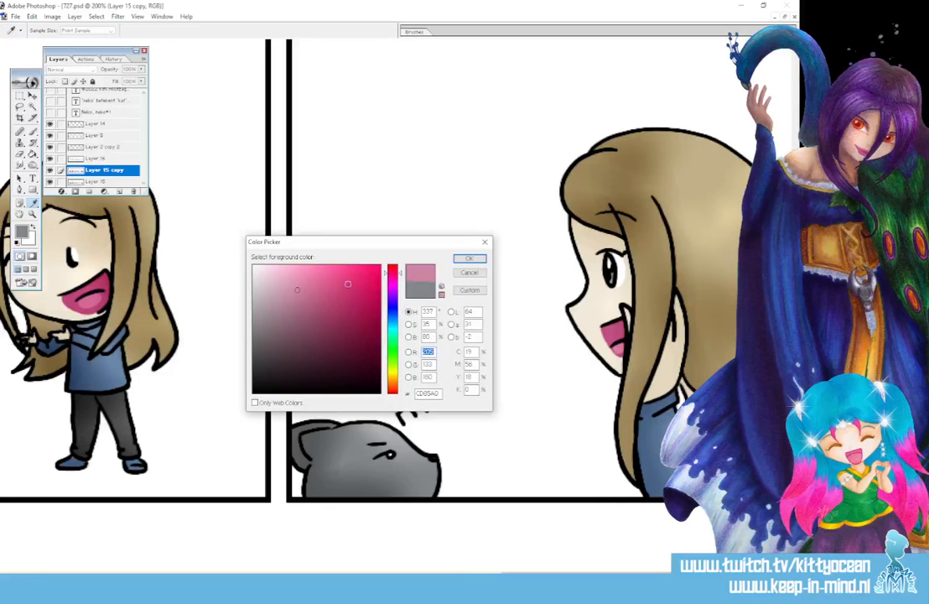
pyautogui.moveTo(274, 290); pyautogui.dragTo(286, 294)
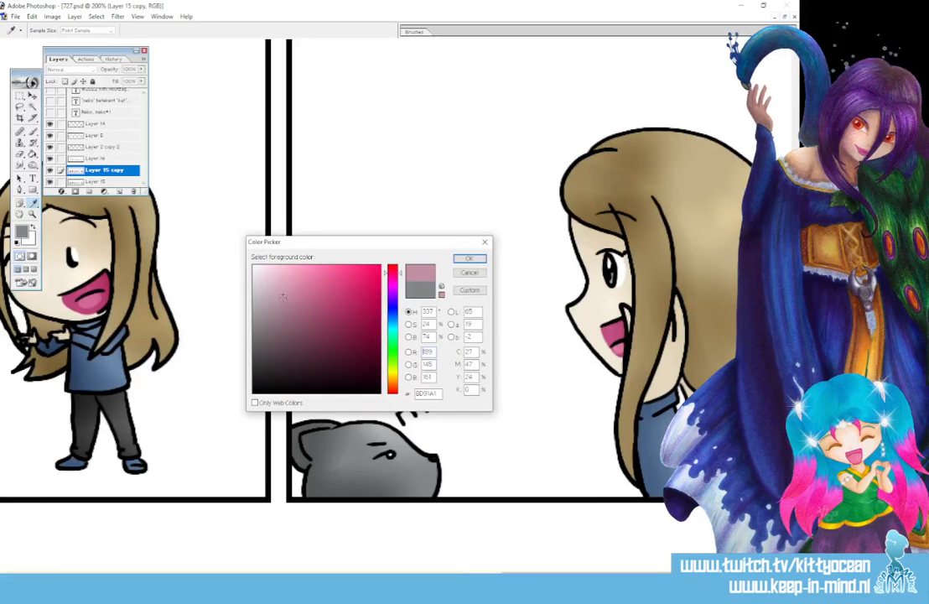
pyautogui.click(471, 259)
# Paint the inside of the cat's ear in the fourth panel with the dusty pink
pyautogui.click(32, 132)
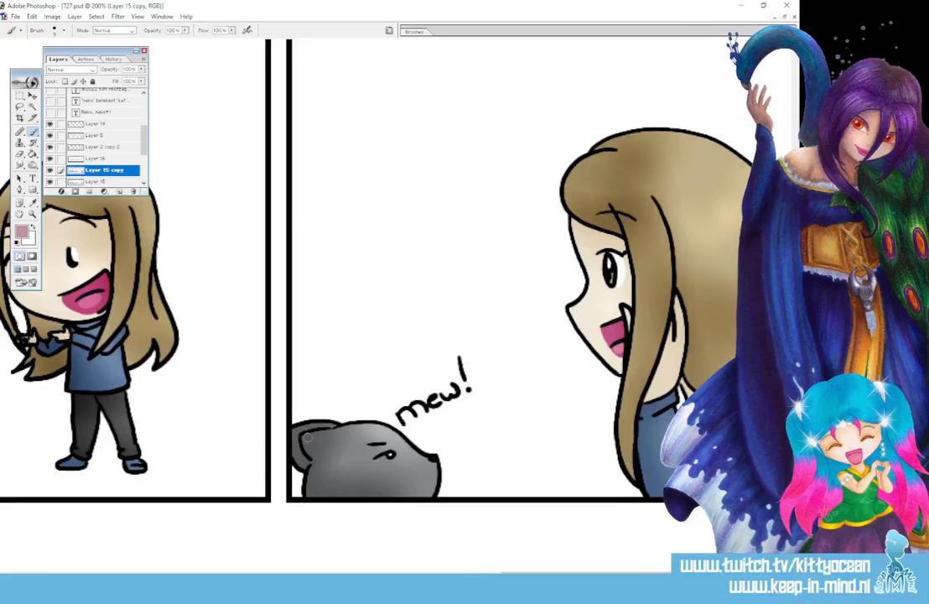
pyautogui.moveTo(307, 435); pyautogui.dragTo(311, 456)
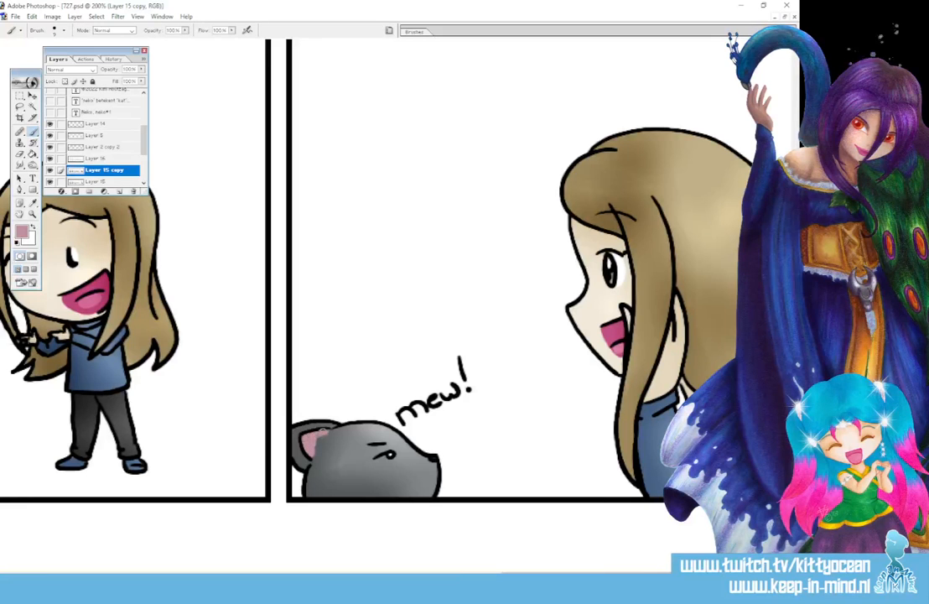
pyautogui.click(32, 164)
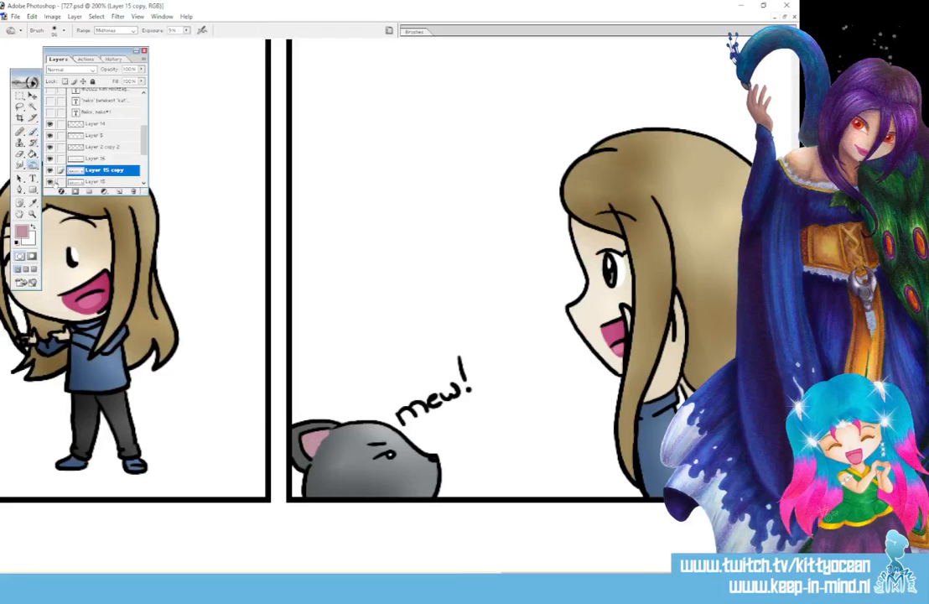
# Shade the inside of the fourth-panel cat's ear with a darker, muted mauve and blend it using the Smudge tool
pyautogui.click(20, 165)
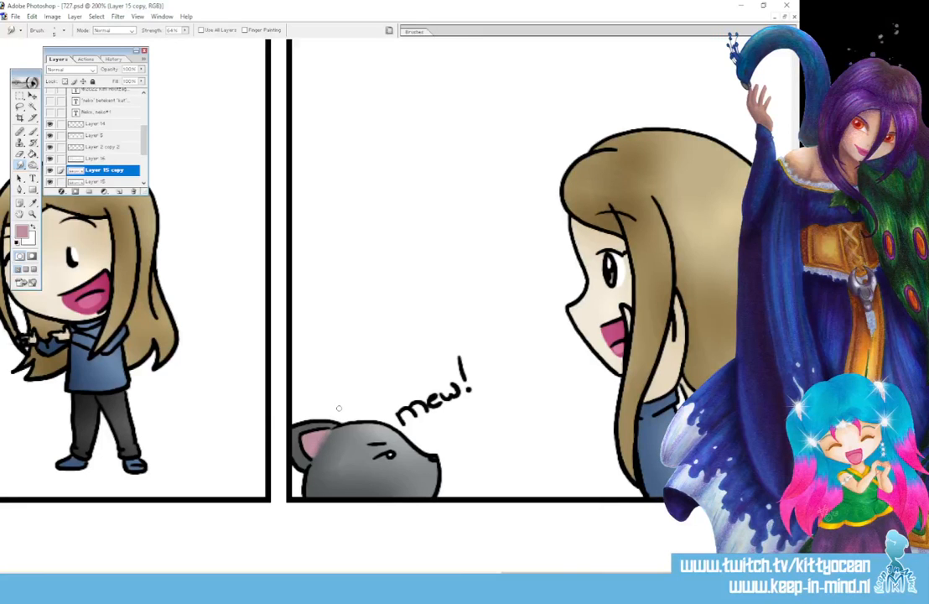
pyautogui.click(31, 164)
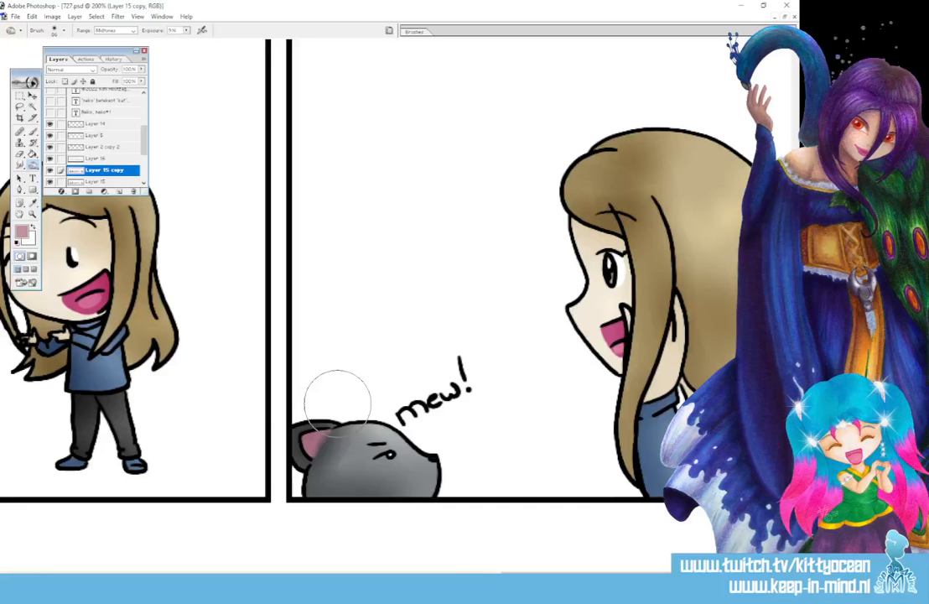
pyautogui.moveTo(337, 404); pyautogui.dragTo(314, 434)
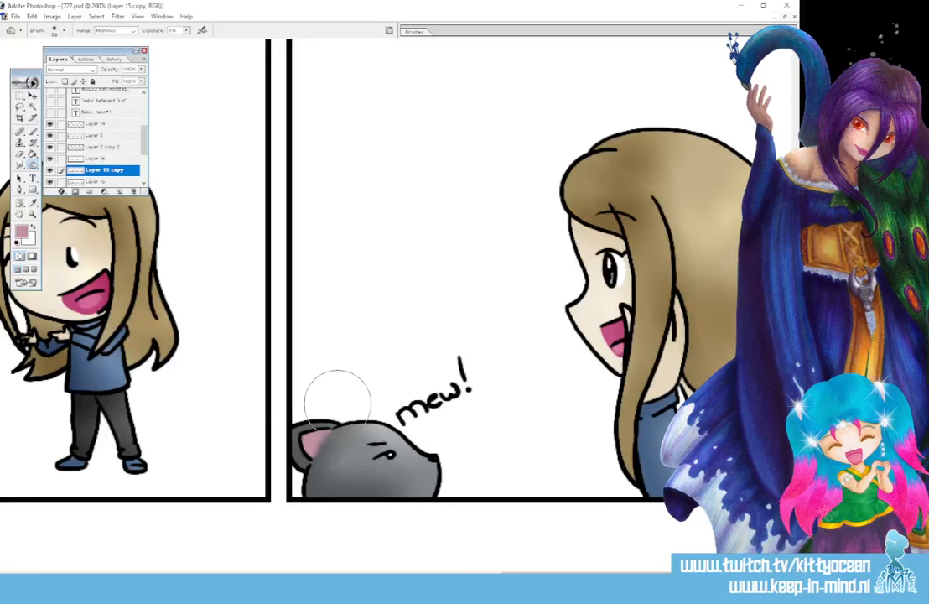
pyautogui.click(22, 231)
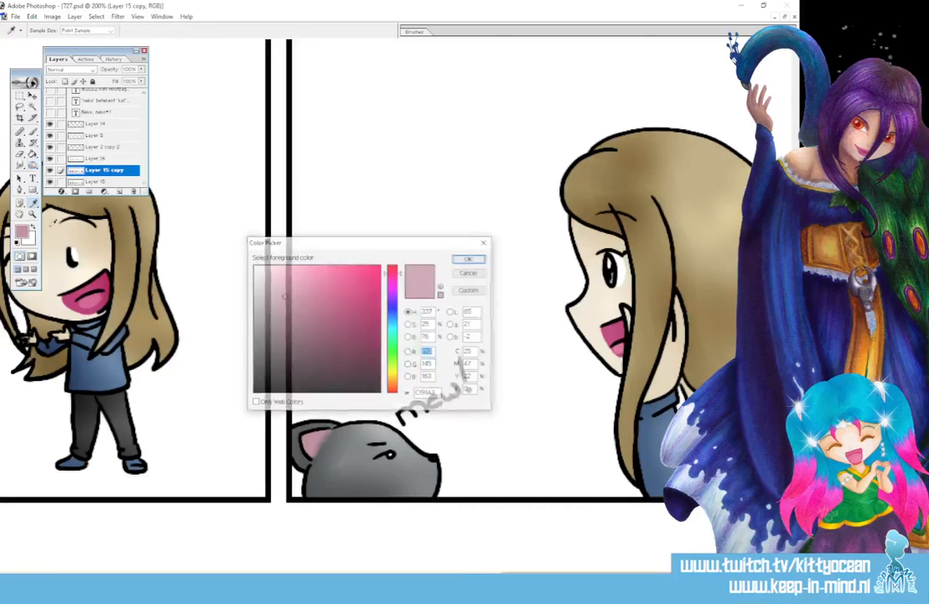
pyautogui.press('Return')
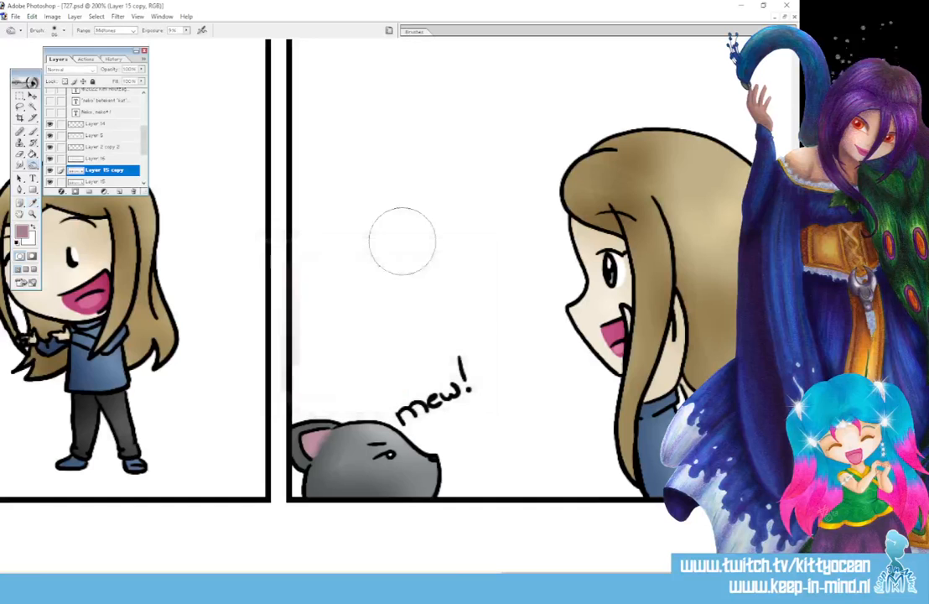
pyautogui.press('b')
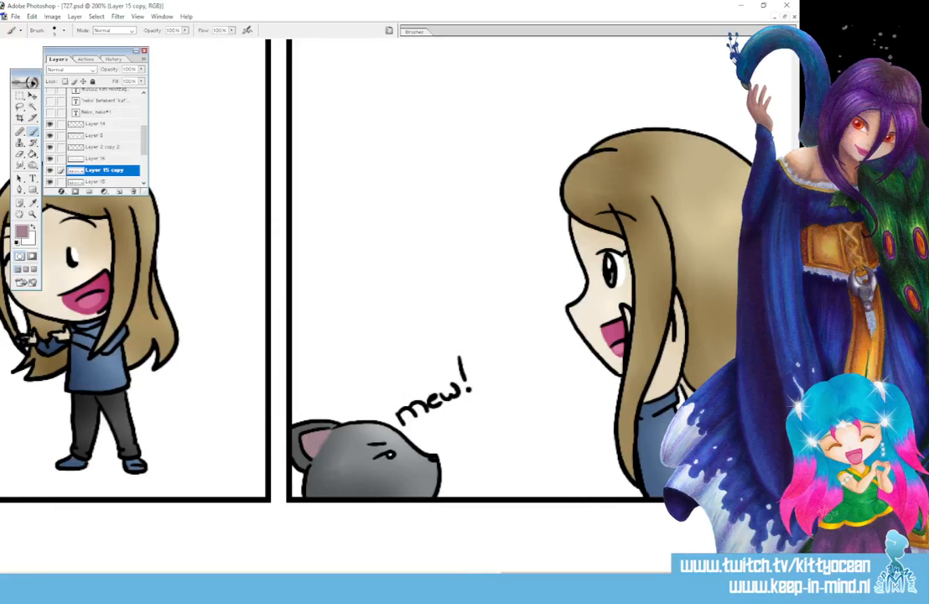
pyautogui.click(22, 232)
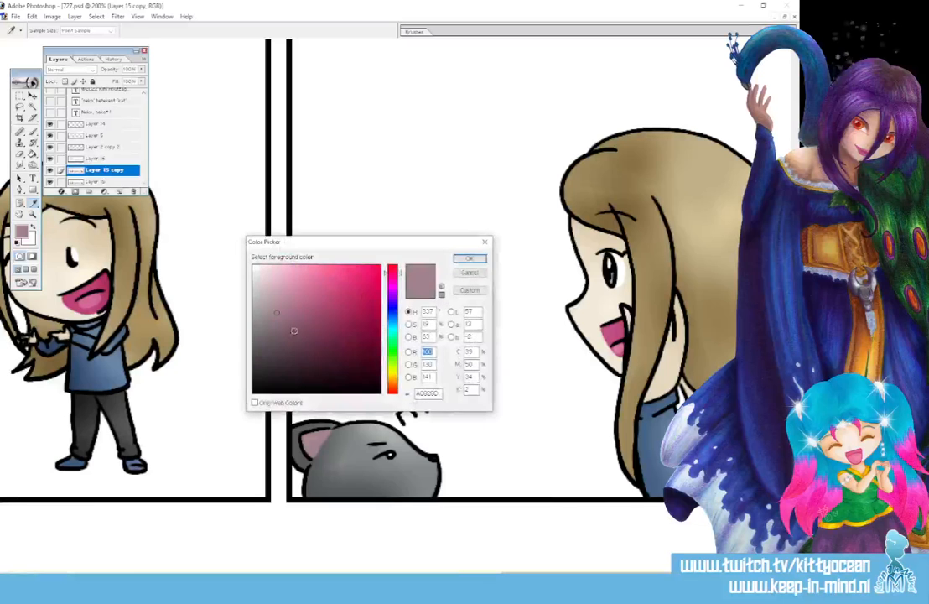
pyautogui.press('Return')
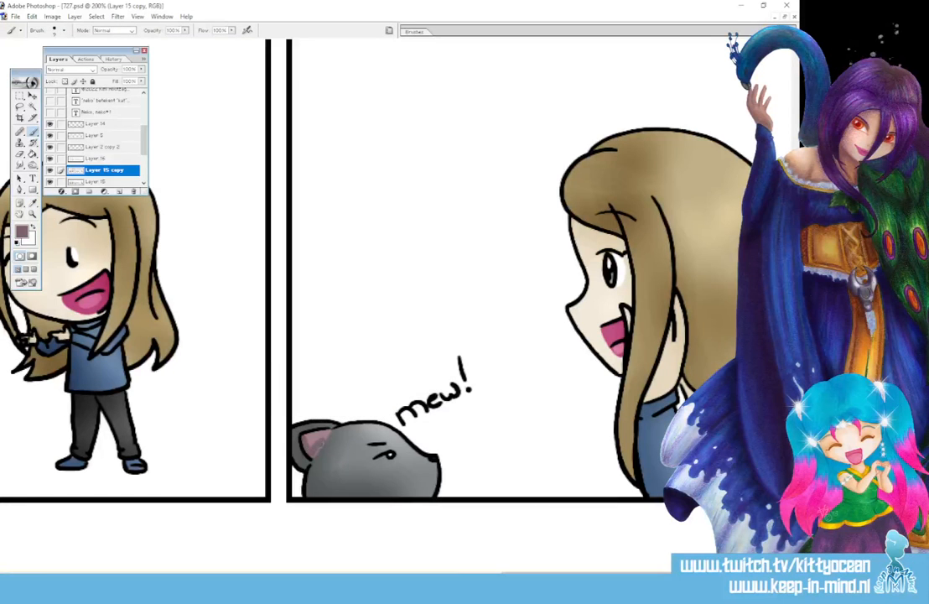
pyautogui.click(17, 165)
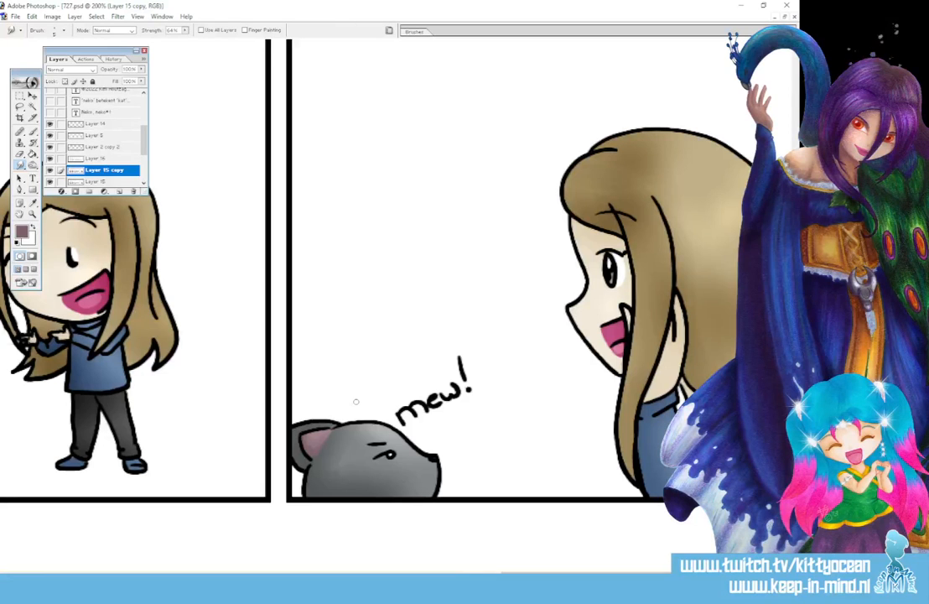
# Select the empty backgrounds of all four panels and fill them with the dark mauve on a new layer
pyautogui.hotkey('ctrl', '-')
pyautogui.hotkey('ctrl', '-')
pyautogui.hotkey('ctrl', '-')
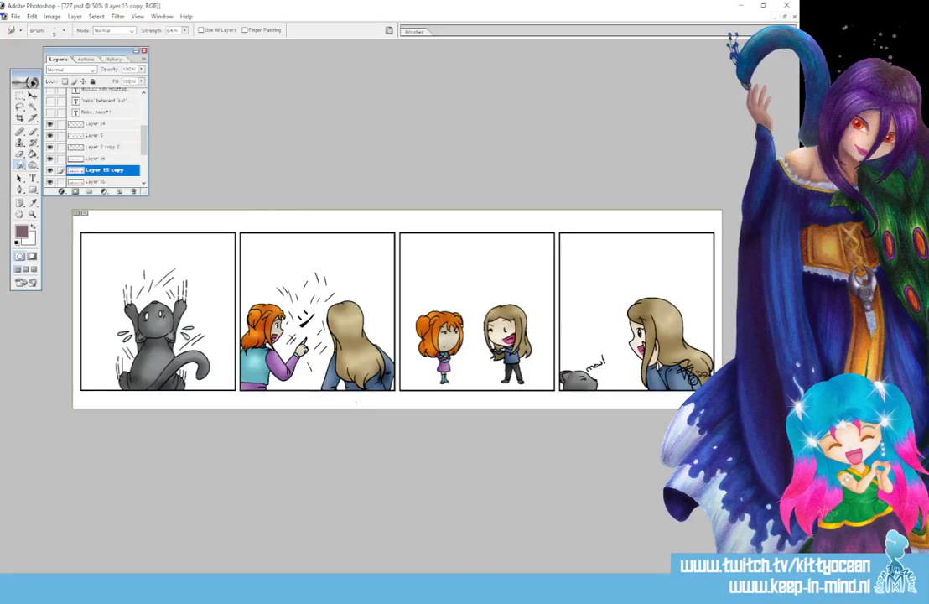
pyautogui.click(32, 106)
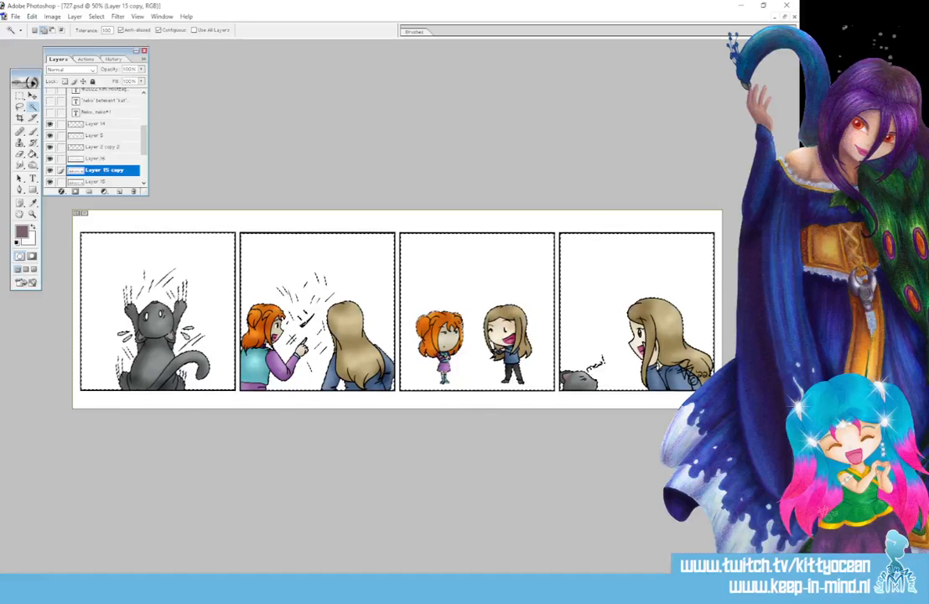
pyautogui.click(118, 191)
pyautogui.press('g')
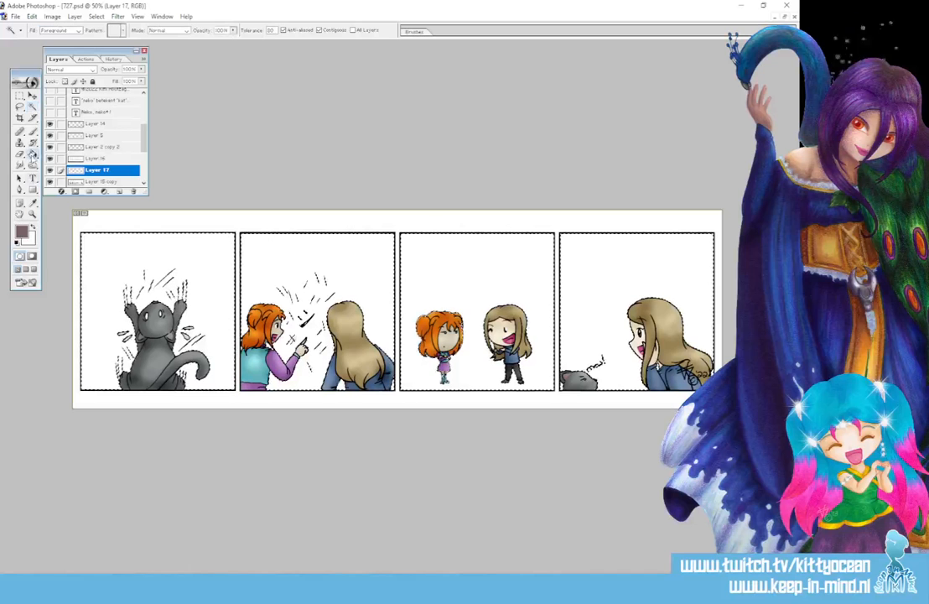
pyautogui.click(124, 274)
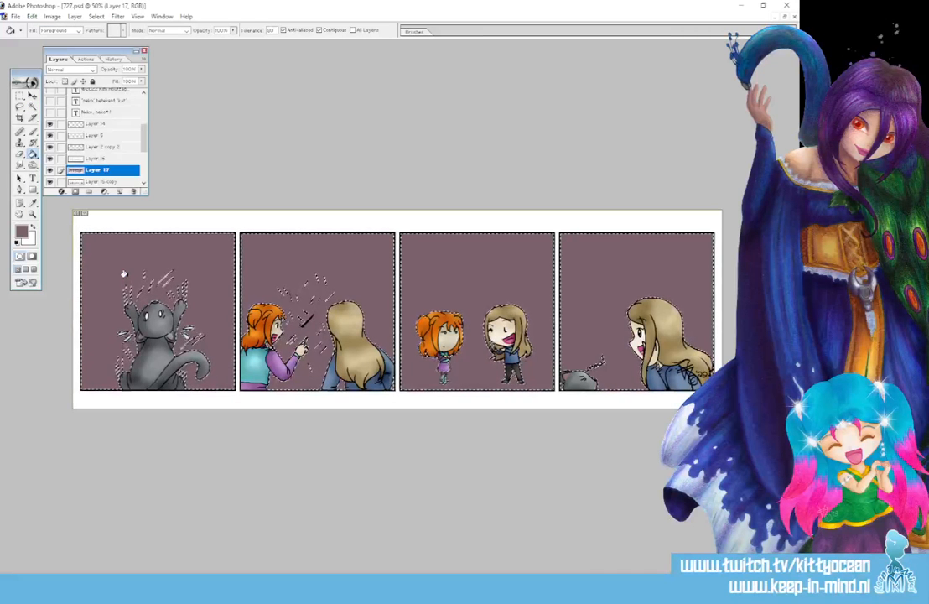
pyautogui.hotkey('ctrl', 'd')
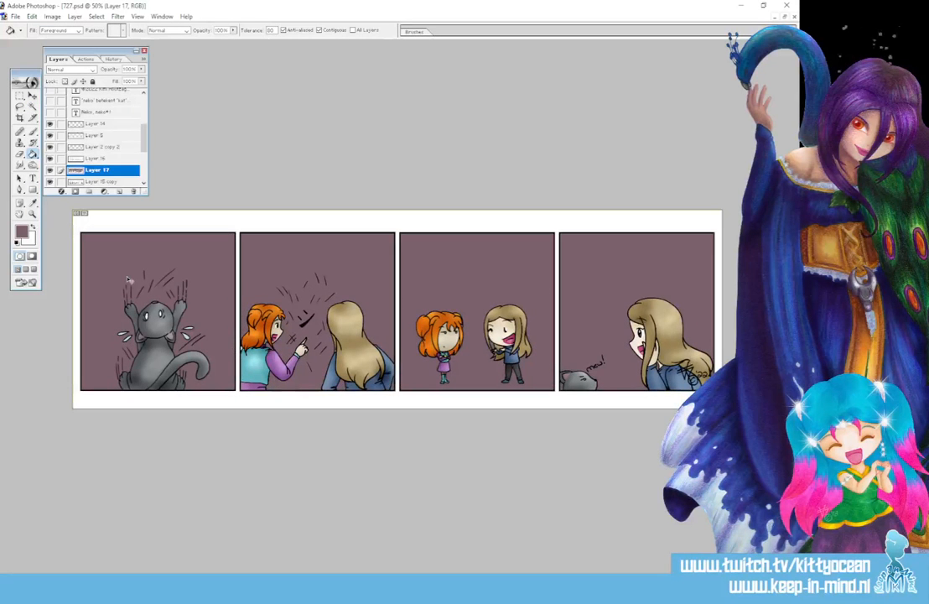
# Touch up unfilled background gaps around the characters in panels two to four with the dark mauve brush
pyautogui.hotkey('ctrl', '+')
pyautogui.hotkey('ctrl', '+')
pyautogui.hotkey('ctrl', '+')
pyautogui.moveTo(292, 575); pyautogui.dragTo(197, 550)
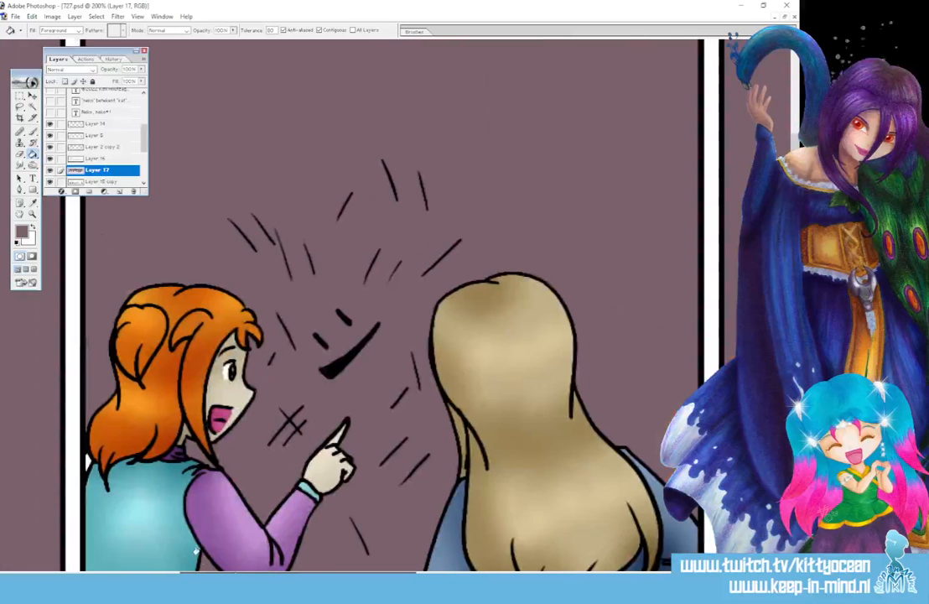
pyautogui.press('b')
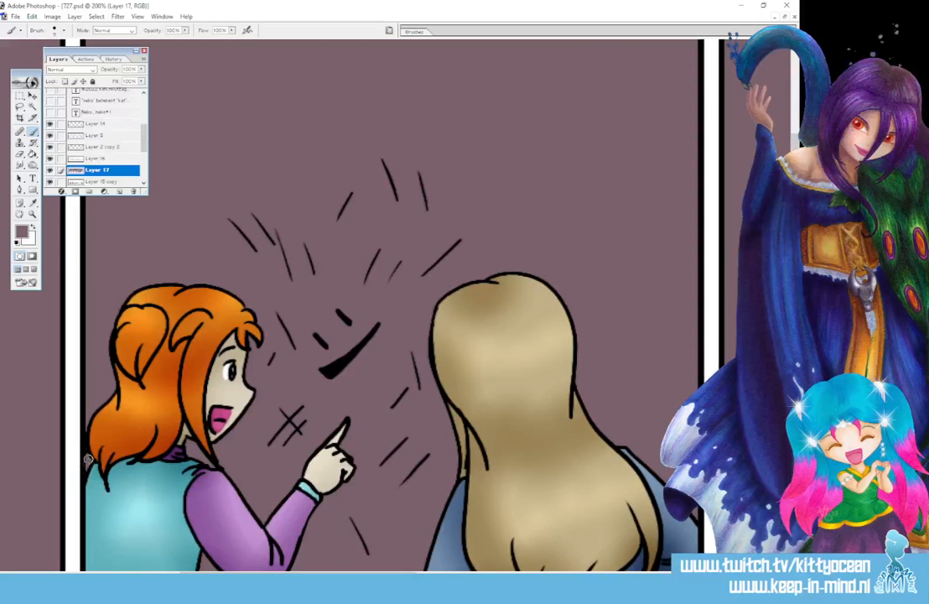
pyautogui.moveTo(296, 573); pyautogui.dragTo(532, 571)
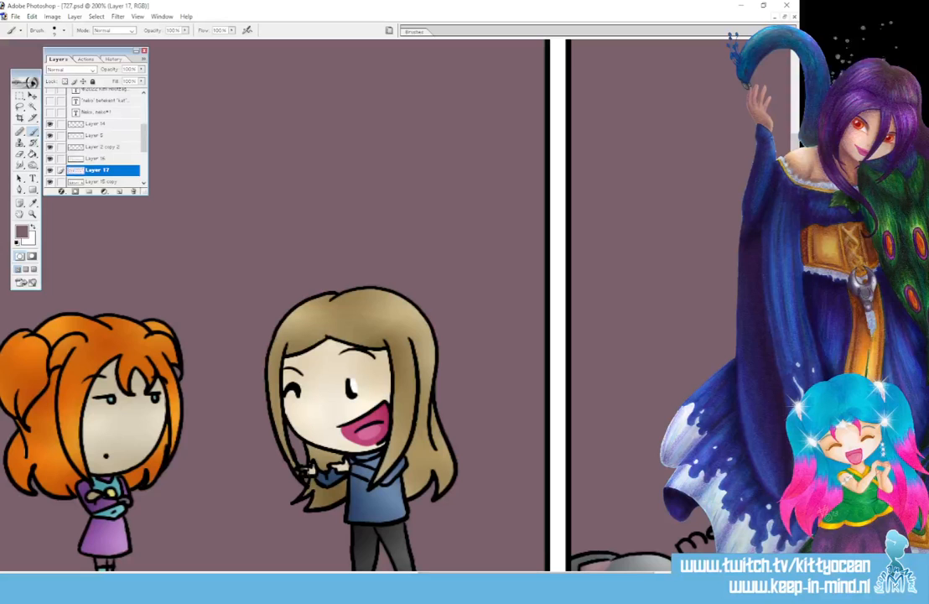
pyautogui.scroll(-3, 306, 473)
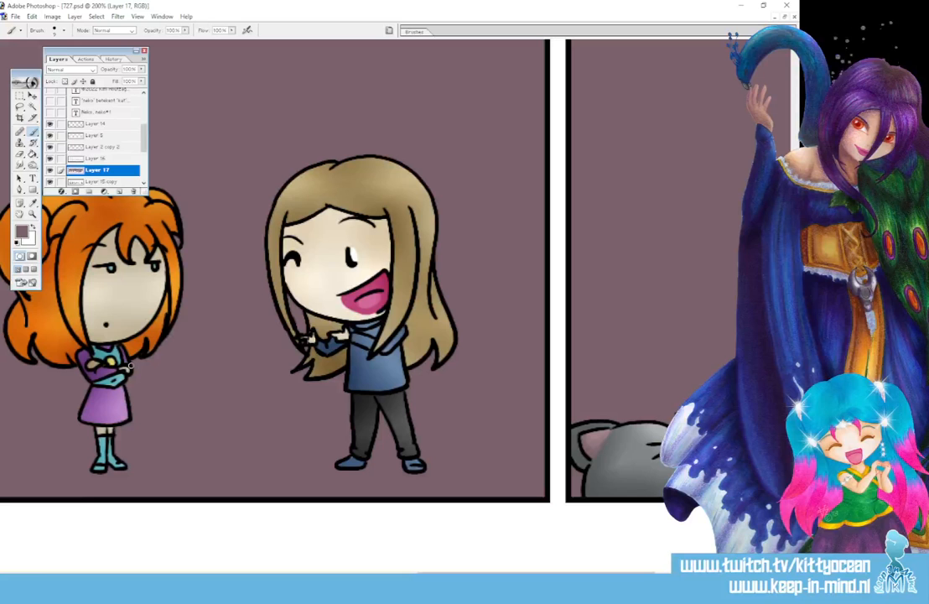
pyautogui.moveTo(467, 574); pyautogui.dragTo(605, 575)
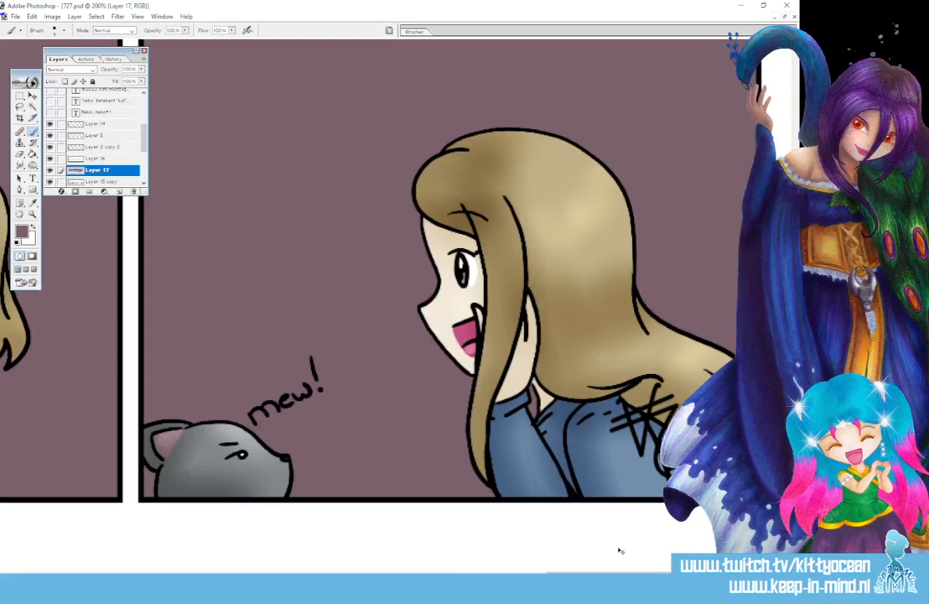
# Add a new layer above the mauve background fill and open the Computones tone filter for it
pyautogui.hotkey('ctrl', '-')
pyautogui.hotkey('ctrl', '-')
pyautogui.hotkey('ctrl', '-')
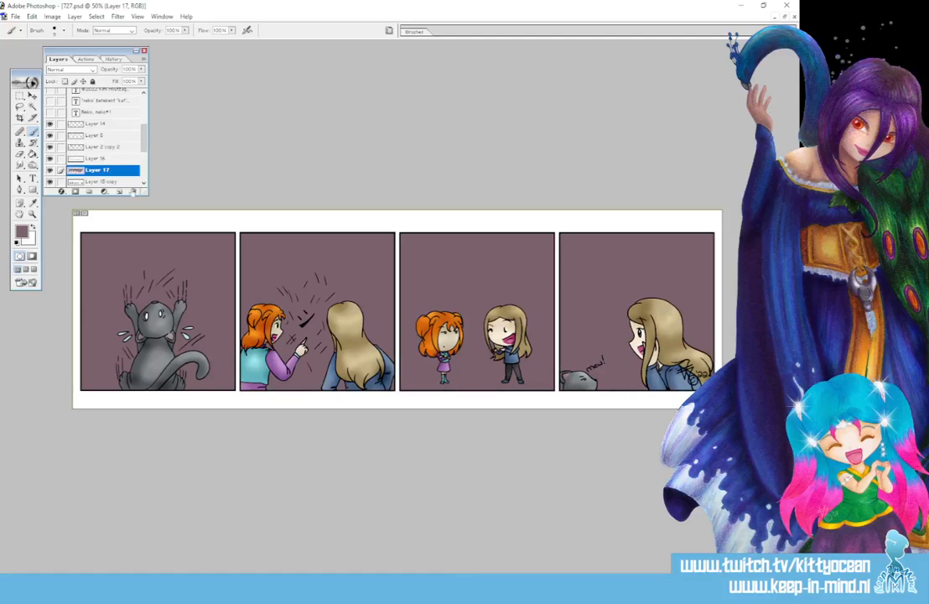
pyautogui.hotkey('ctrl', 'shift', 'alt', 'n')
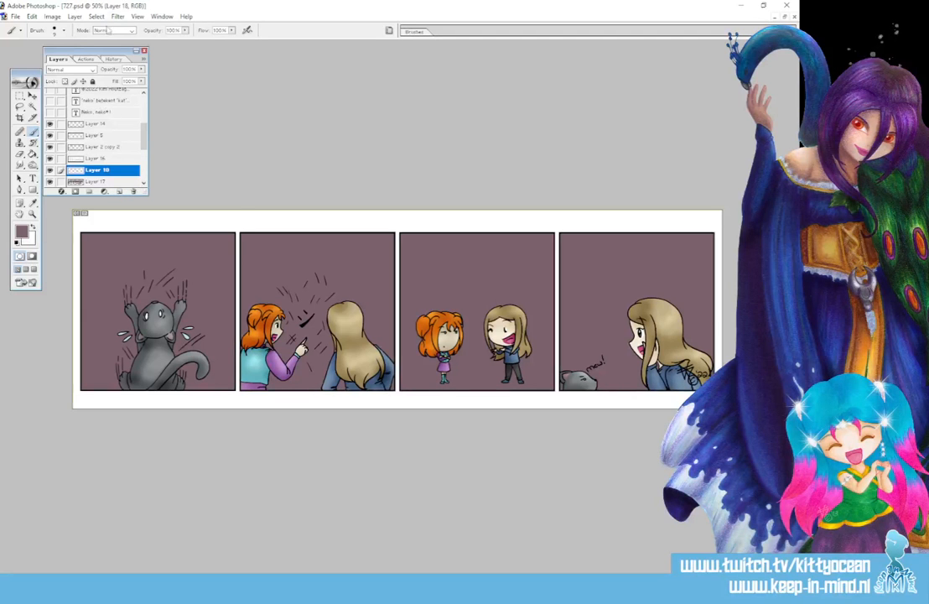
pyautogui.click(117, 16)
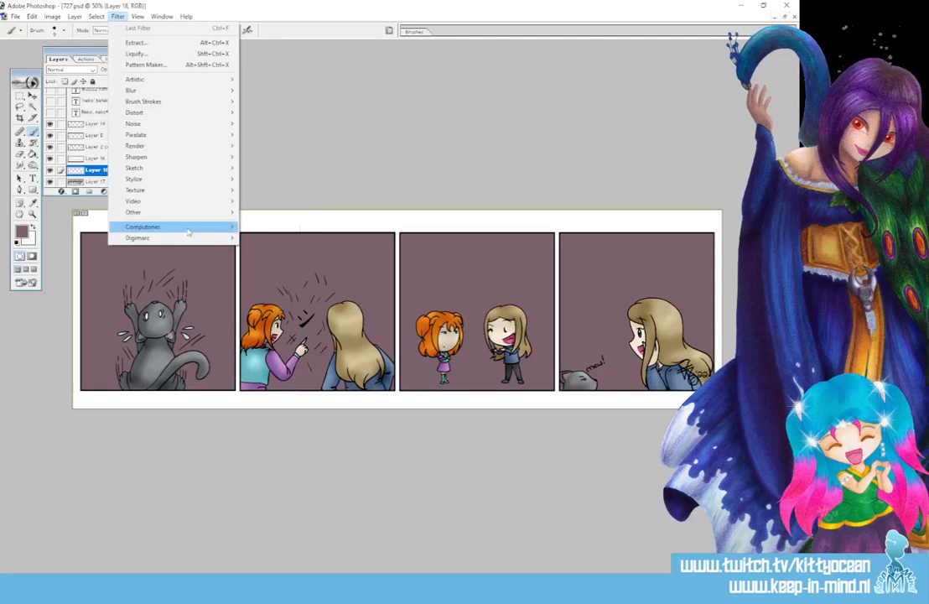
pyautogui.moveTo(189, 228)
pyautogui.click(266, 226)
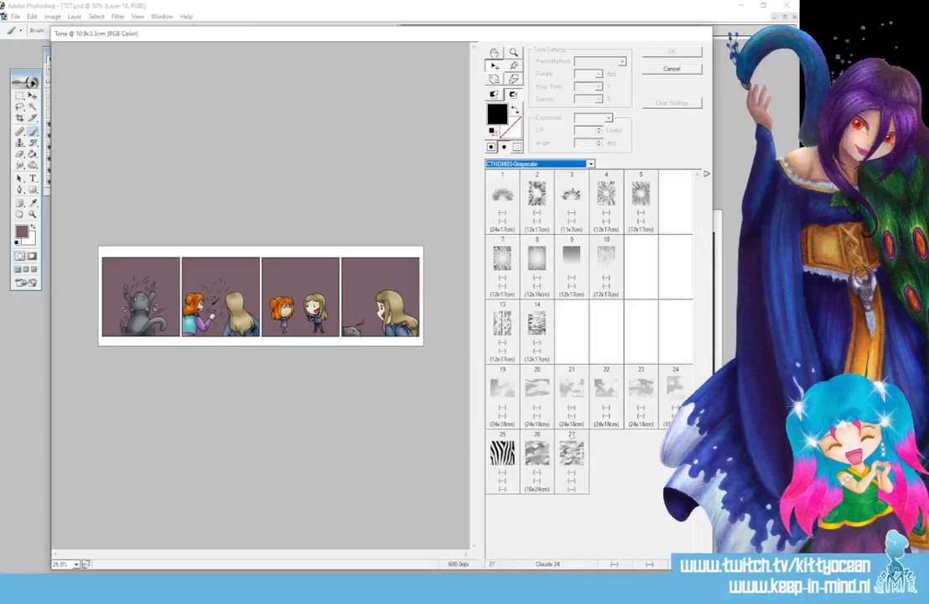
# Choose tone 24, Checker 07, from the CTHDM02-Grayscale set and set its expression to None
pyautogui.click(537, 164)
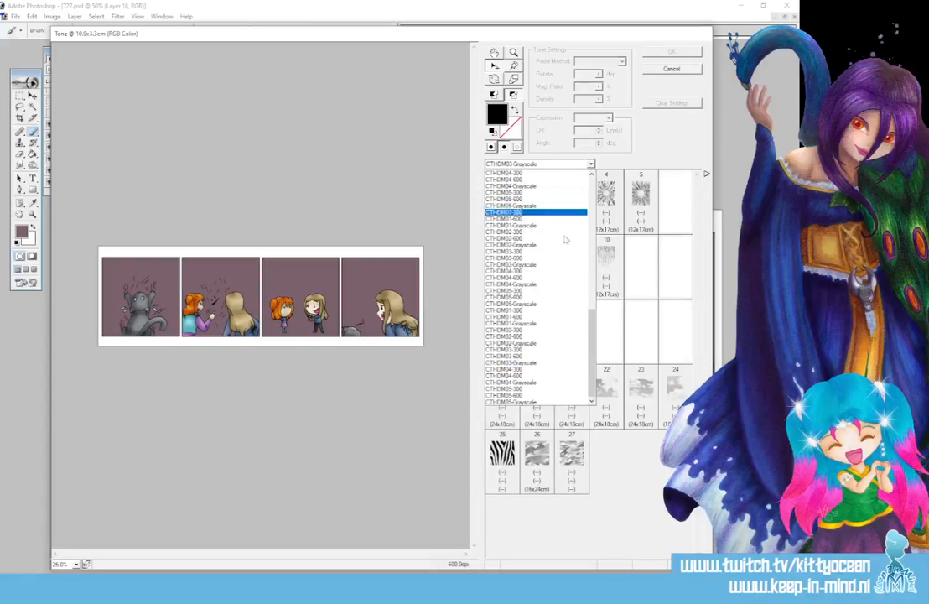
pyautogui.click(536, 343)
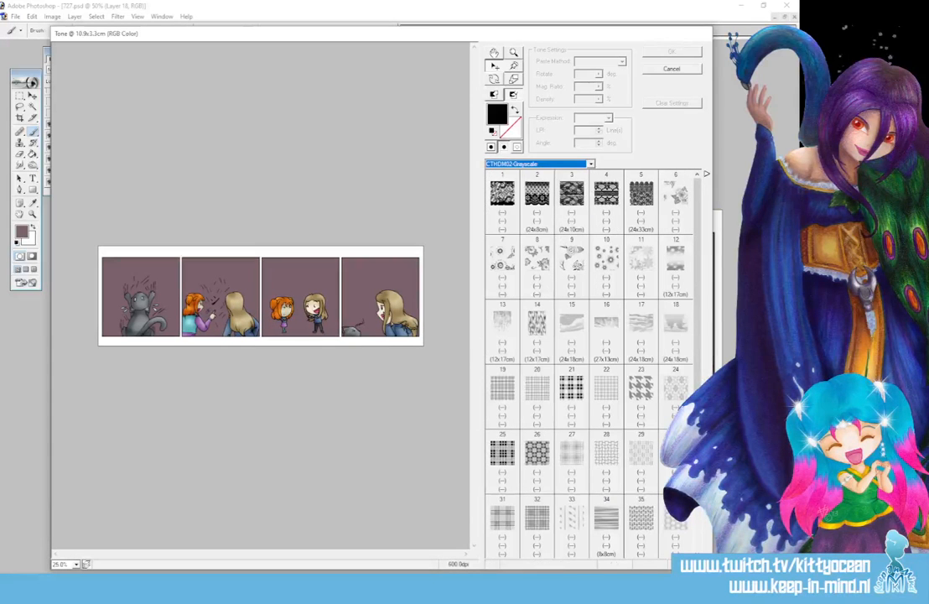
pyautogui.click(676, 388)
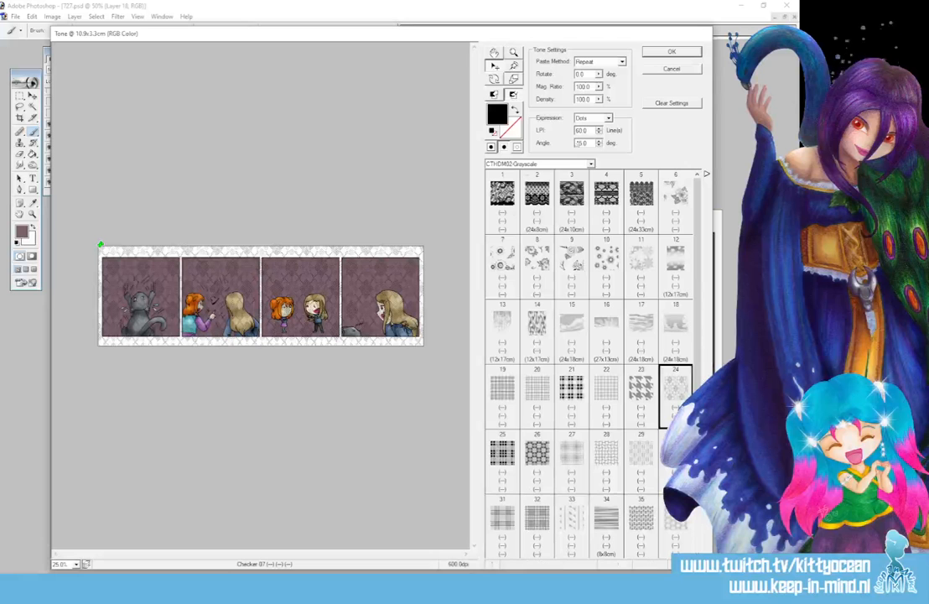
pyautogui.click(608, 118)
pyautogui.click(596, 128)
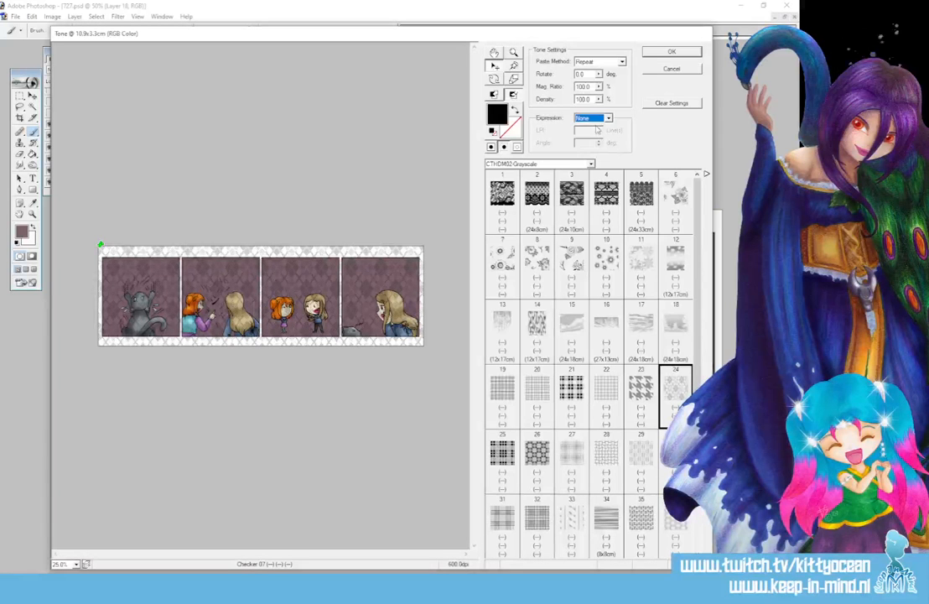
pyautogui.moveTo(600, 75); pyautogui.dragTo(583, 91)
pyautogui.click(549, 75)
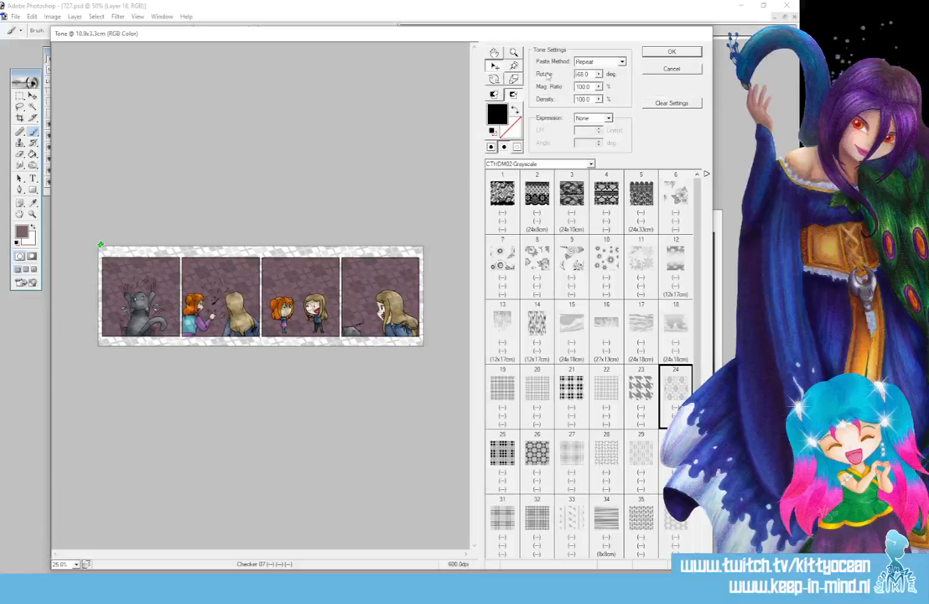
pyautogui.press('Delete')
pyautogui.press('Delete')
pyautogui.press('Delete')
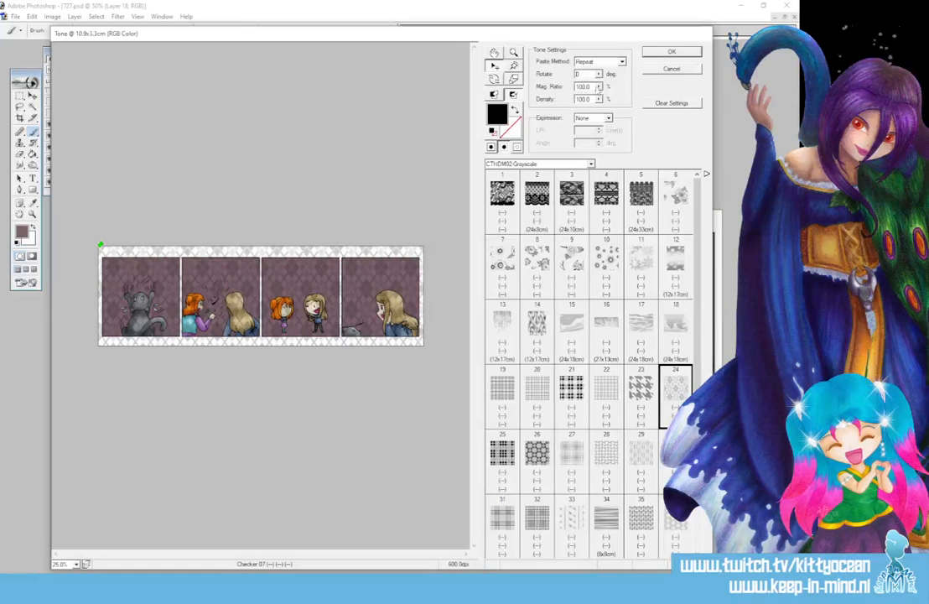
# Apply the tone at a 65.8% magnification ratio in light blue 90AECC and clip its layer to the mauve background fill
pyautogui.moveTo(598, 88); pyautogui.dragTo(561, 103)
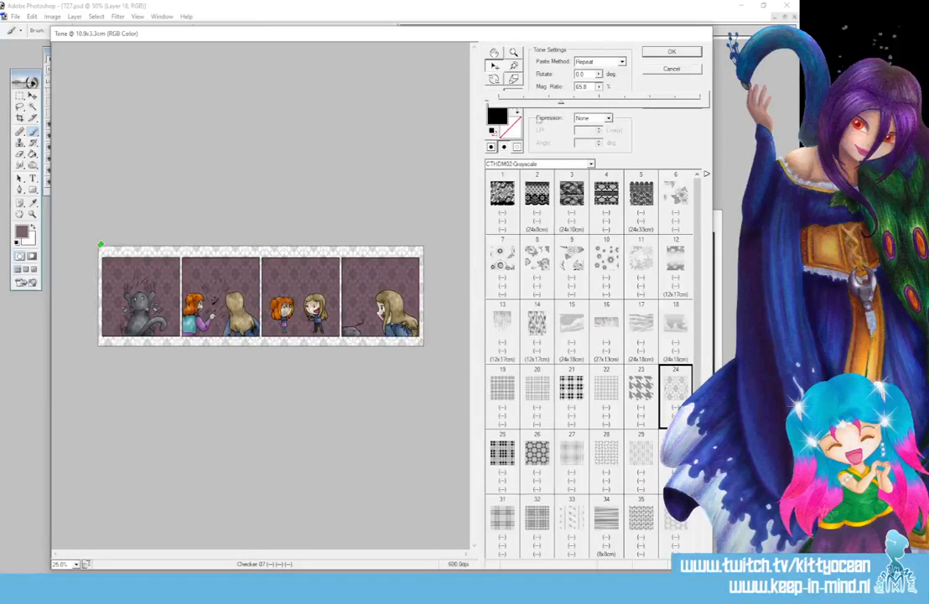
pyautogui.click(498, 116)
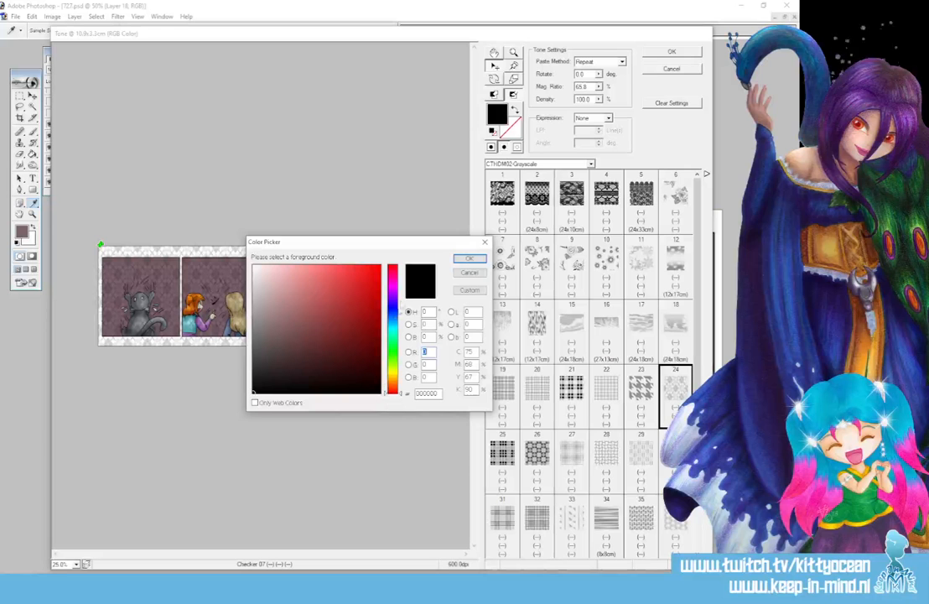
pyautogui.click(392, 318)
pyautogui.click(290, 289)
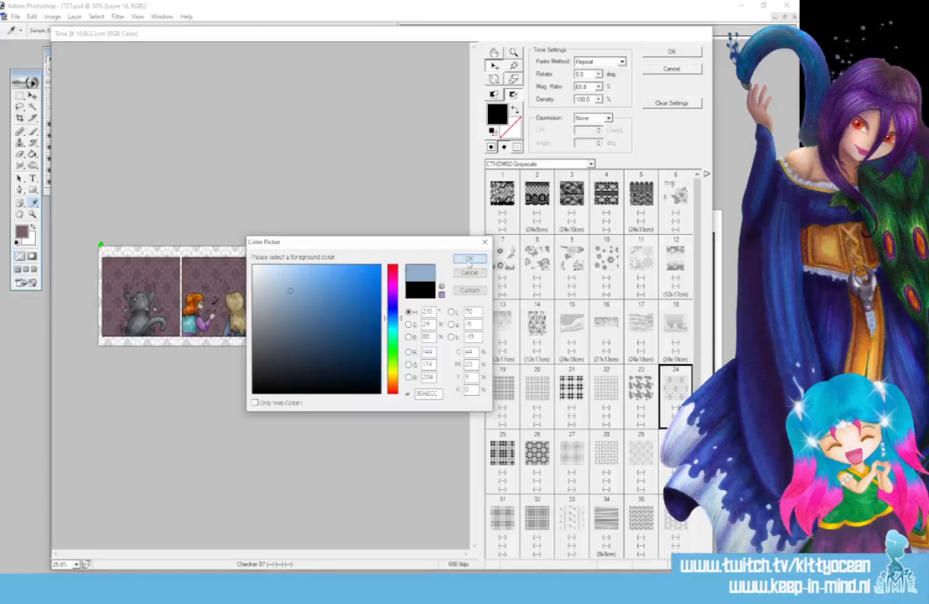
pyautogui.press('Return')
pyautogui.press('Return')
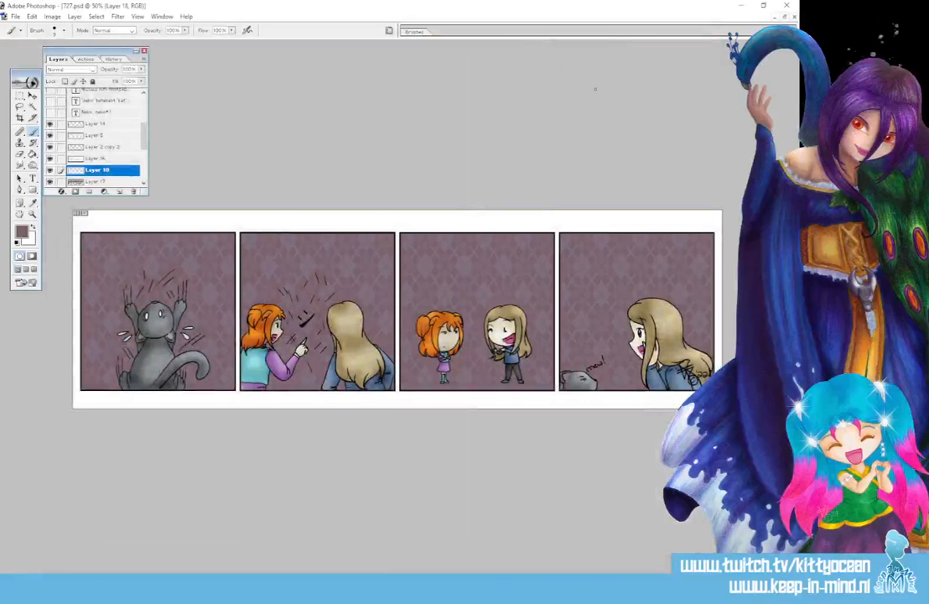
pyautogui.keyDown('alt'); pyautogui.click(113, 176); pyautogui.keyUp('alt')
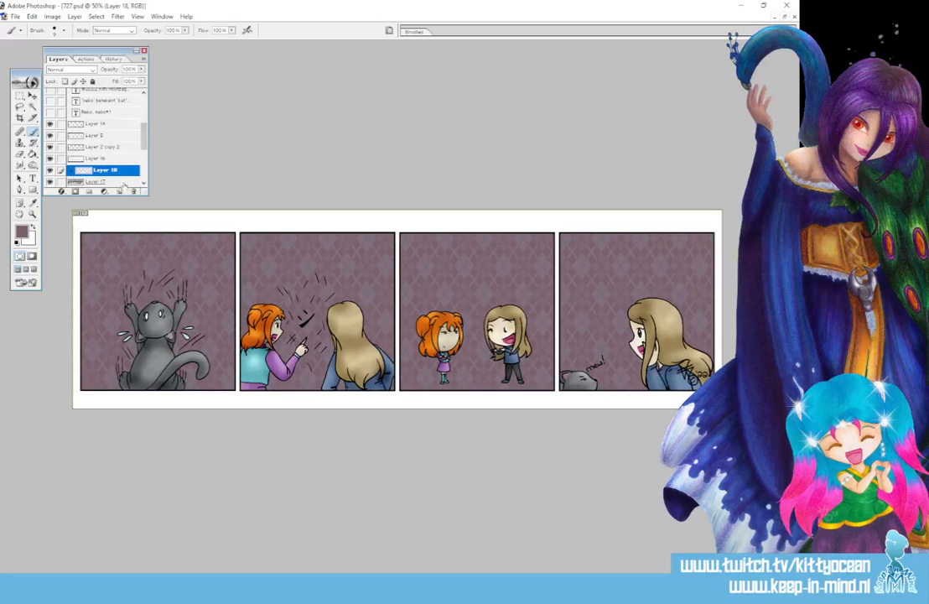
# Set the mauve background fill layer's opacity to 65% and merge the clipped tone layer down into it
pyautogui.click(105, 181)
pyautogui.click(132, 69)
pyautogui.click(142, 70)
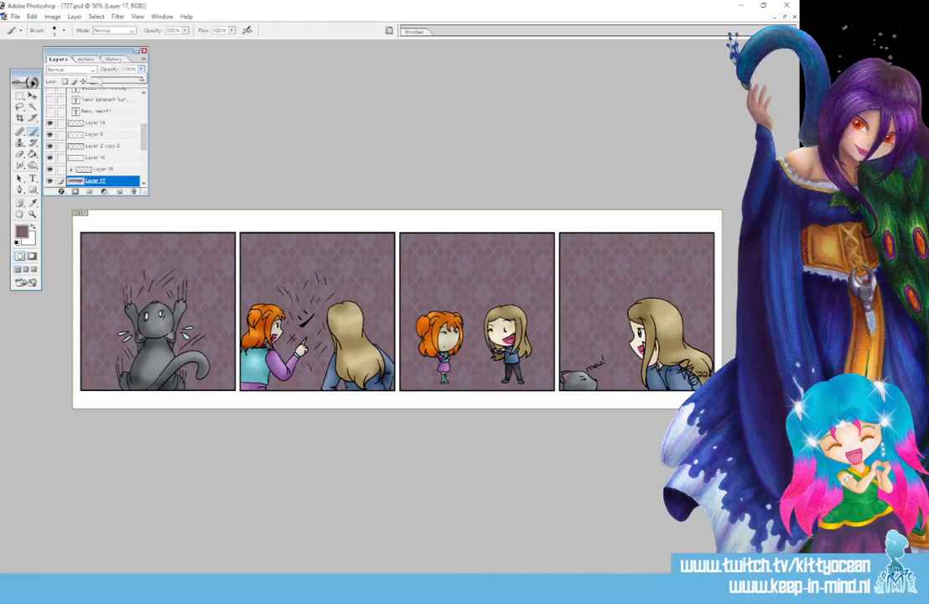
pyautogui.moveTo(97, 79); pyautogui.dragTo(124, 80)
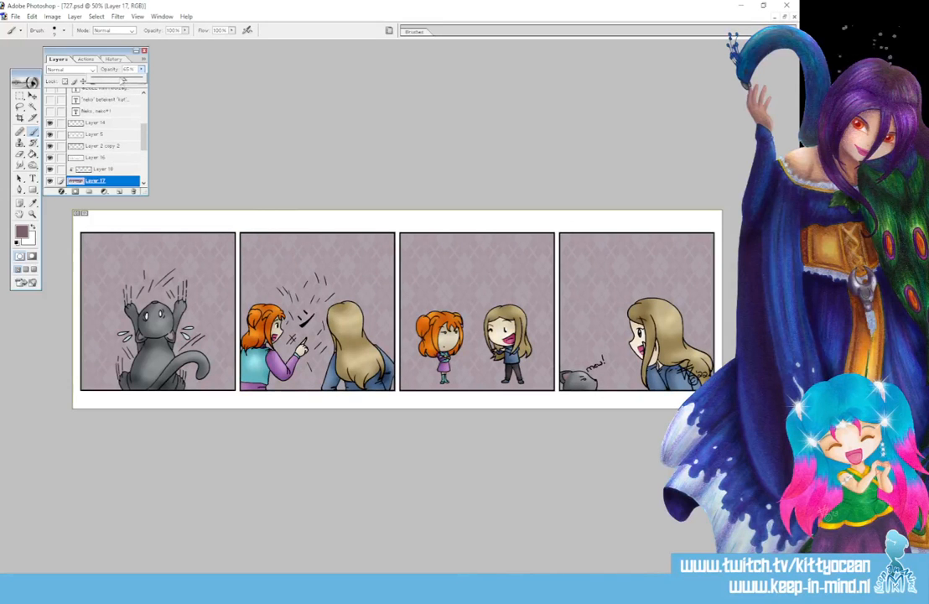
pyautogui.click(109, 171)
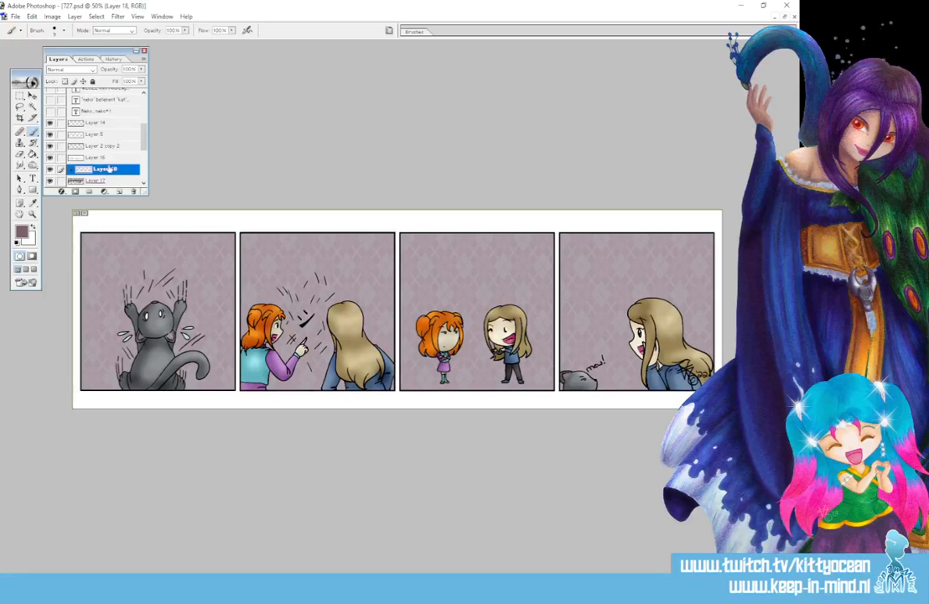
pyautogui.hotkey('ctrl', 'e')
# Recolour the merged wallpaper to pale blue using Hue/Saturation with hue -111, saturation +62 and a raised lightness
pyautogui.hotkey('ctrl', 'u')
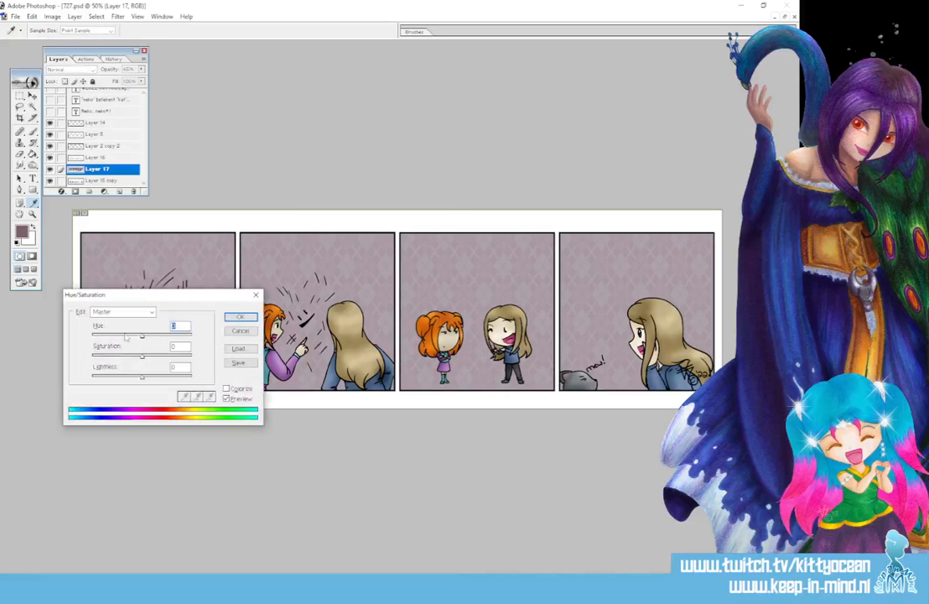
pyautogui.moveTo(155, 297); pyautogui.dragTo(415, 109)
pyautogui.moveTo(403, 169)
pyautogui.mouseDown()
pyautogui.moveTo(417, 171)
pyautogui.moveTo(388, 191)
pyautogui.moveTo(404, 189)
pyautogui.mouseUp()
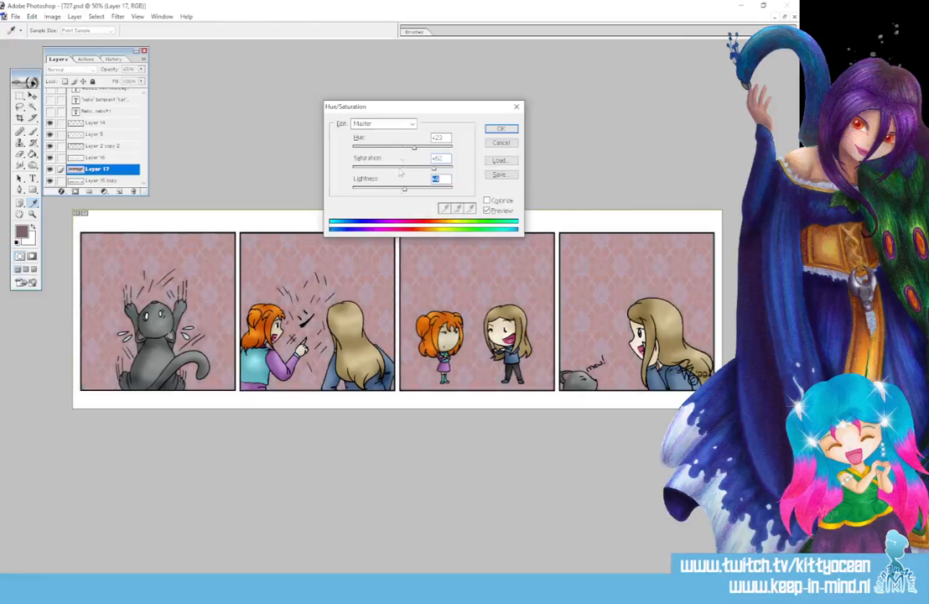
pyautogui.moveTo(417, 150); pyautogui.dragTo(390, 147)
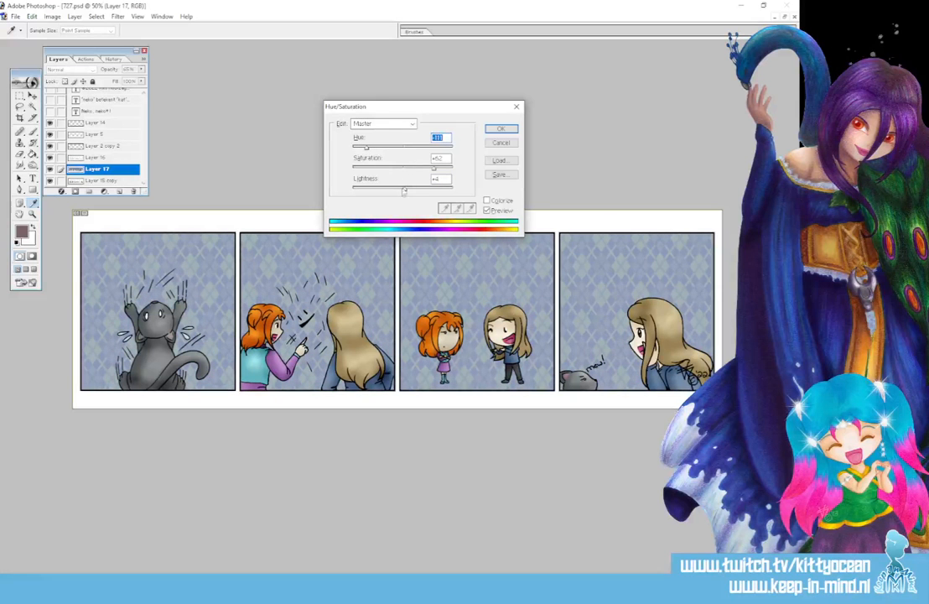
pyautogui.moveTo(417, 191); pyautogui.dragTo(424, 189)
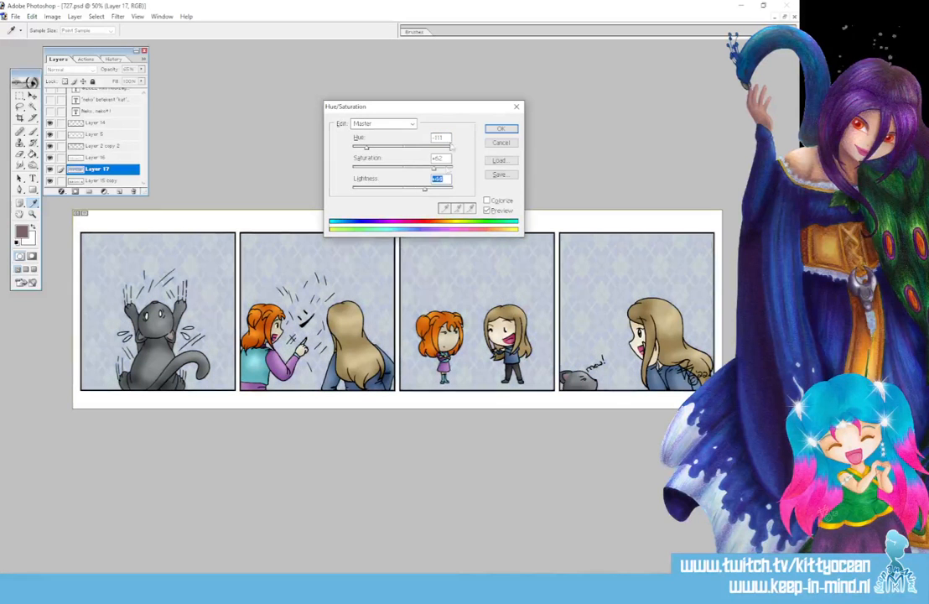
pyautogui.click(491, 130)
pyautogui.press('b')
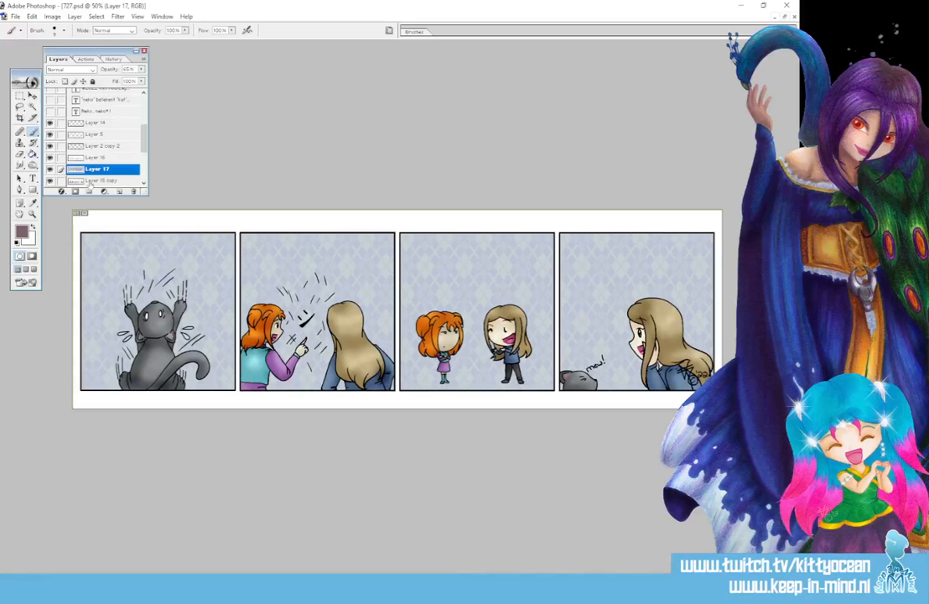
# Add a layer above the wallpaper, fill a floor strip along the bottom of panel three with mauve, and clip it to the wallpaper layer
pyautogui.click(122, 182)
pyautogui.scroll(-3, 124, 134)
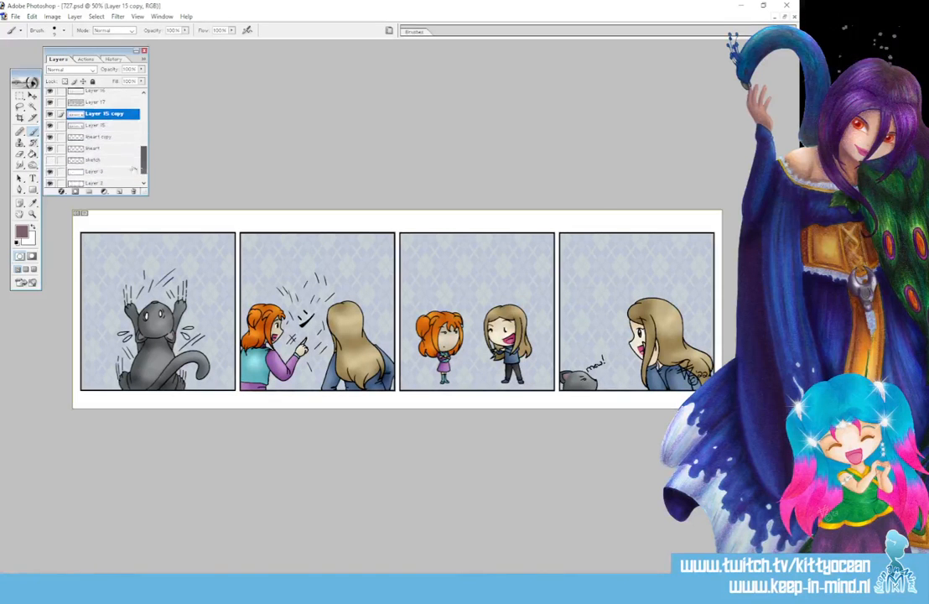
pyautogui.click(90, 102)
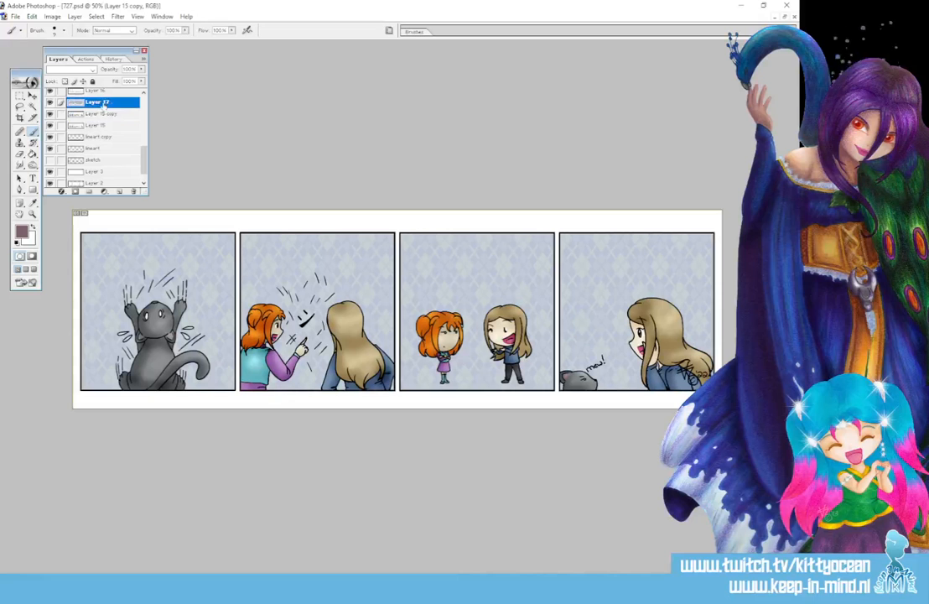
pyautogui.click(119, 191)
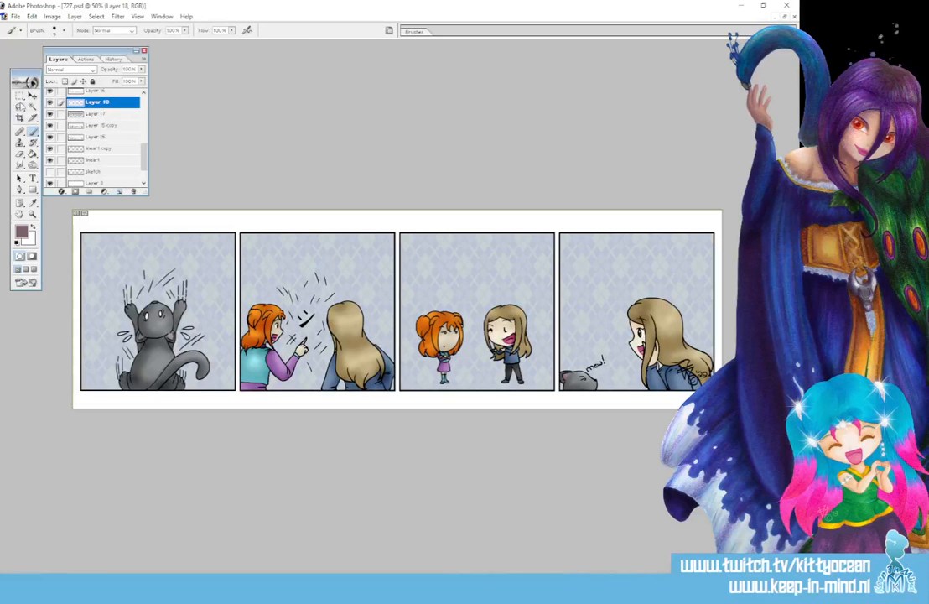
pyautogui.press('m')
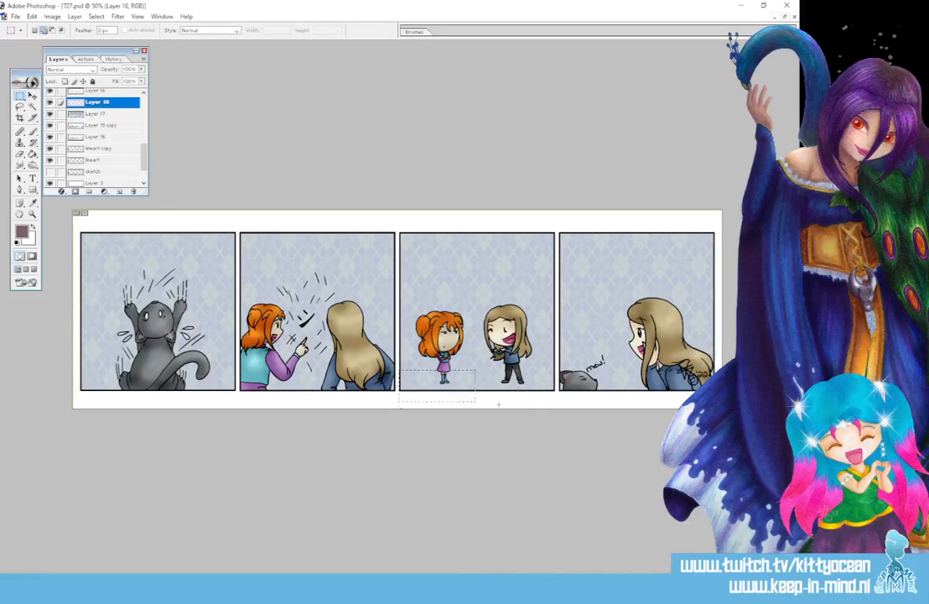
pyautogui.moveTo(498, 404); pyautogui.dragTo(555, 407)
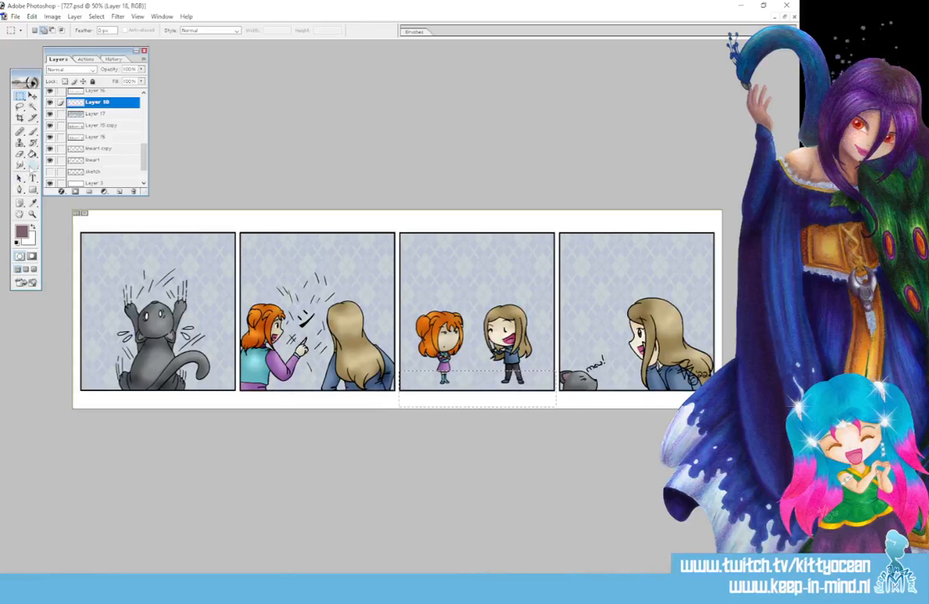
pyautogui.click(32, 154)
pyautogui.click(444, 379)
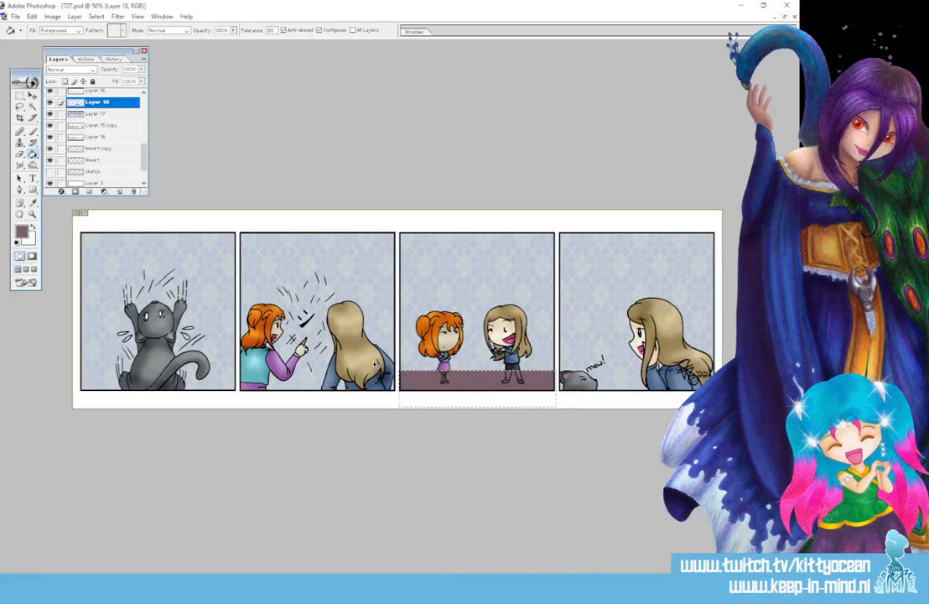
pyautogui.hotkey('ctrl', 'g')
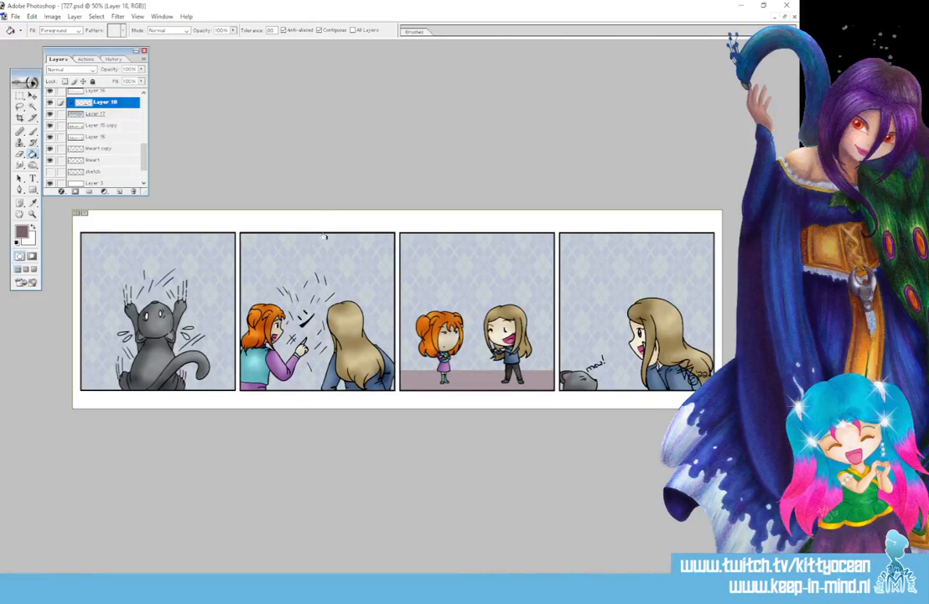
# Shift the panel three floor strip's hue to -74 for a purple tint
pyautogui.hotkey('ctrl', 'u')
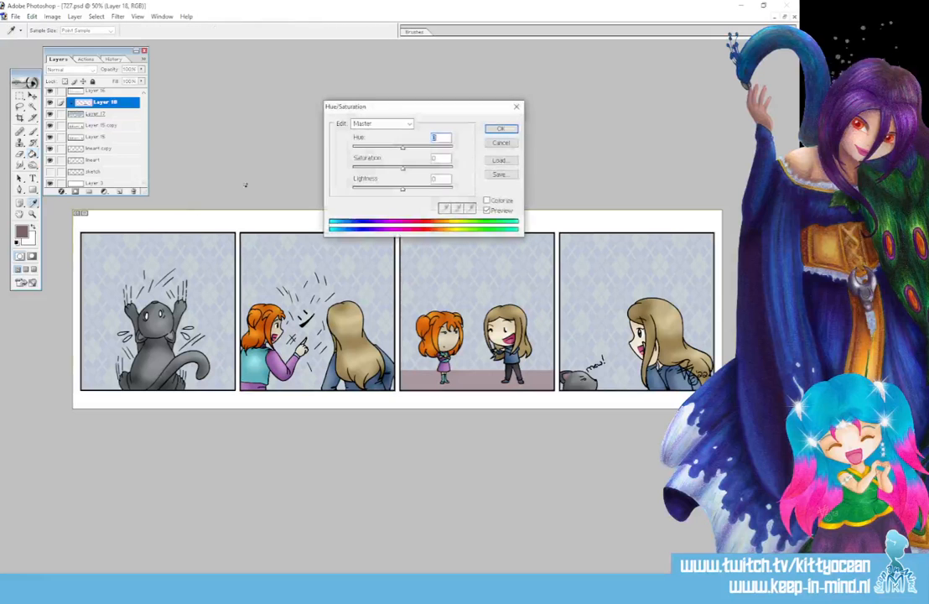
pyautogui.moveTo(386, 151)
pyautogui.mouseDown()
pyautogui.moveTo(375, 151)
pyautogui.moveTo(391, 150)
pyautogui.mouseUp()
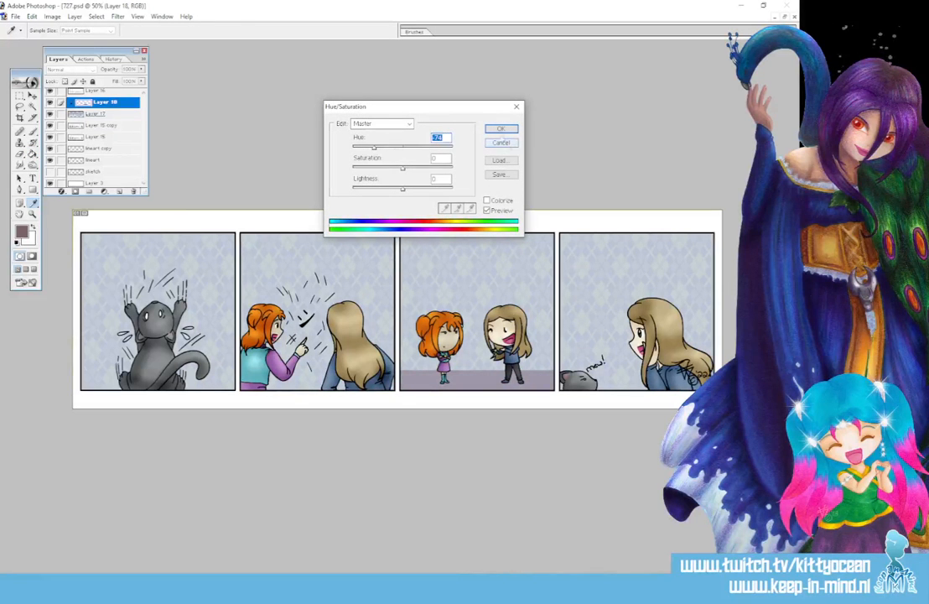
pyautogui.click(496, 128)
pyautogui.press('g')
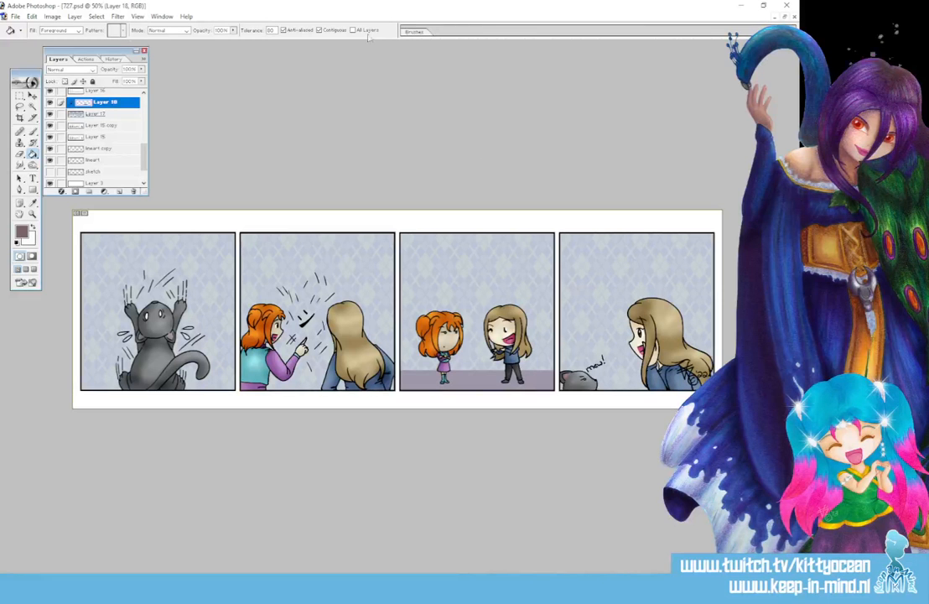
# Show all the hidden text layers, including the title, comic number, dialogue, footnote and copyright line
pyautogui.scroll(5, 126, 126)
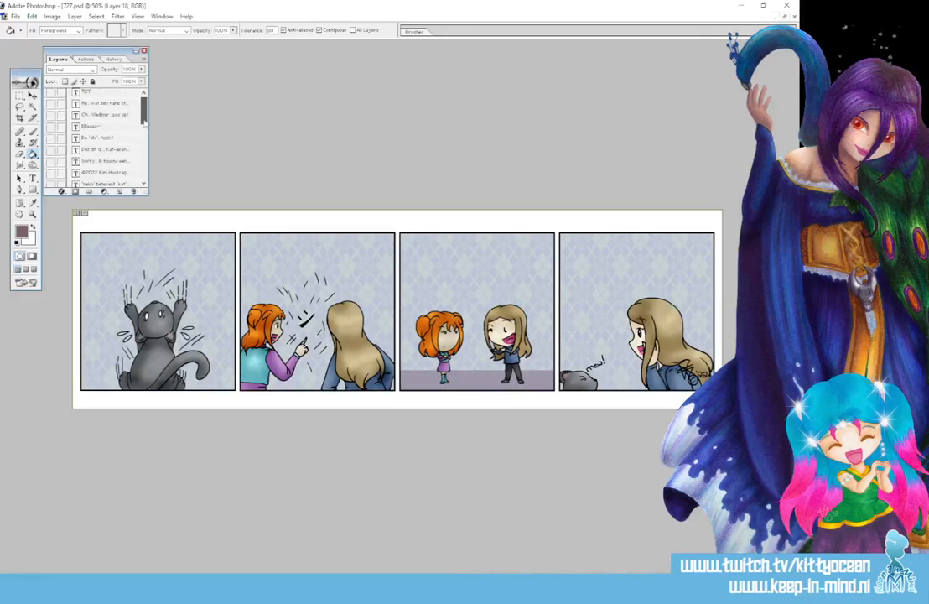
pyautogui.moveTo(144, 130); pyautogui.dragTo(144, 133)
pyautogui.moveTo(51, 170); pyautogui.dragTo(50, 90)
pyautogui.moveTo(145, 118); pyautogui.dragTo(144, 106)
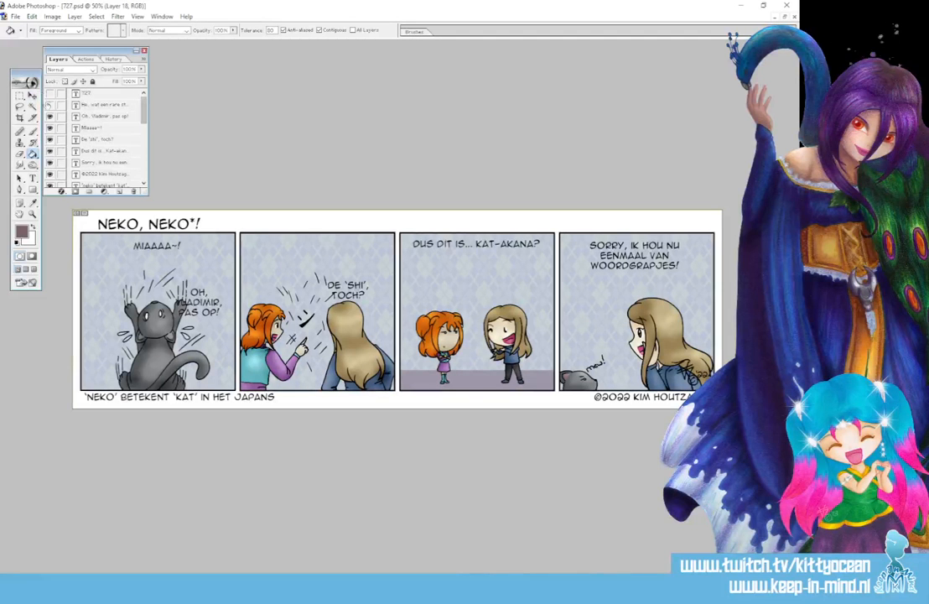
pyautogui.moveTo(50, 105); pyautogui.dragTo(50, 93)
# Move the "Miaaaa~!" text in panel one down to just above the cat's raised left paw
pyautogui.click(31, 95)
pyautogui.scroll(-2, 109, 138)
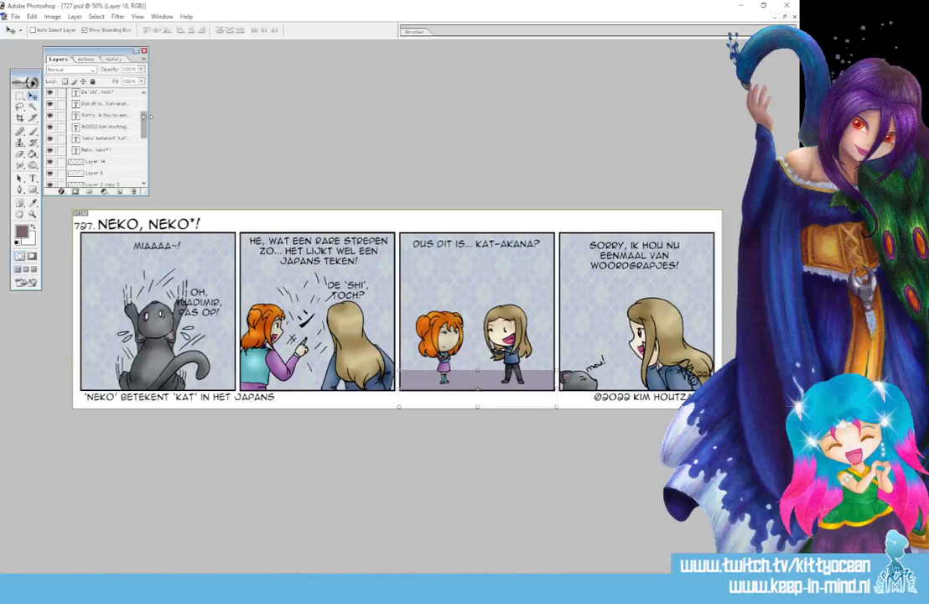
pyautogui.moveTo(144, 126); pyautogui.dragTo(144, 111)
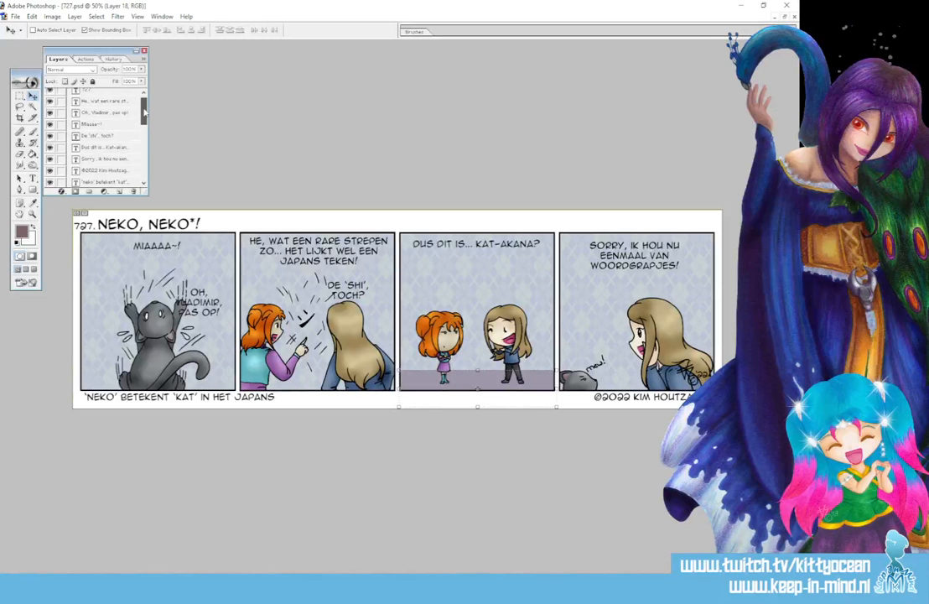
pyautogui.click(101, 124)
pyautogui.moveTo(155, 245); pyautogui.dragTo(118, 288)
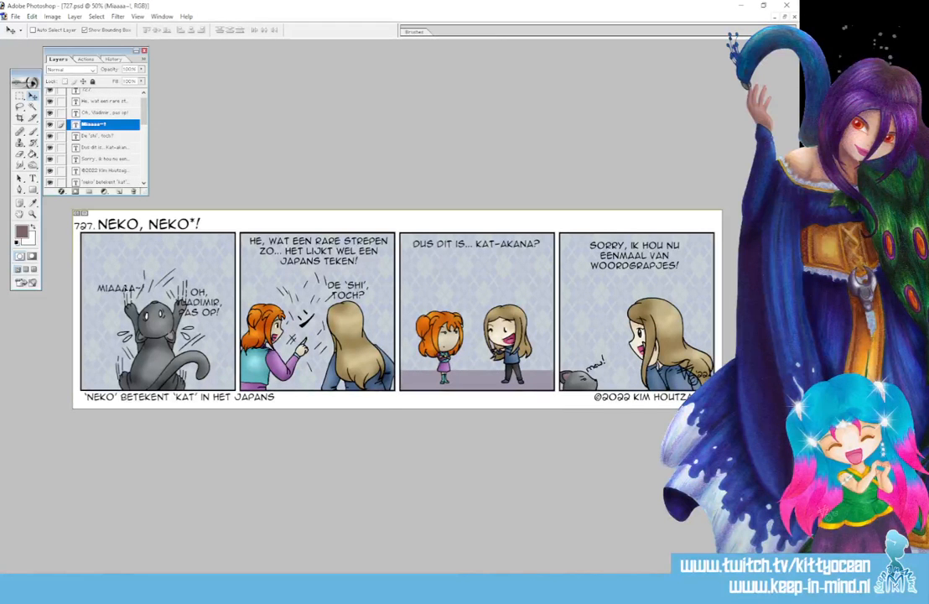
# Add a white outside Stroke layer style to the "Miaaaa~!" text
pyautogui.doubleClick(125, 125)
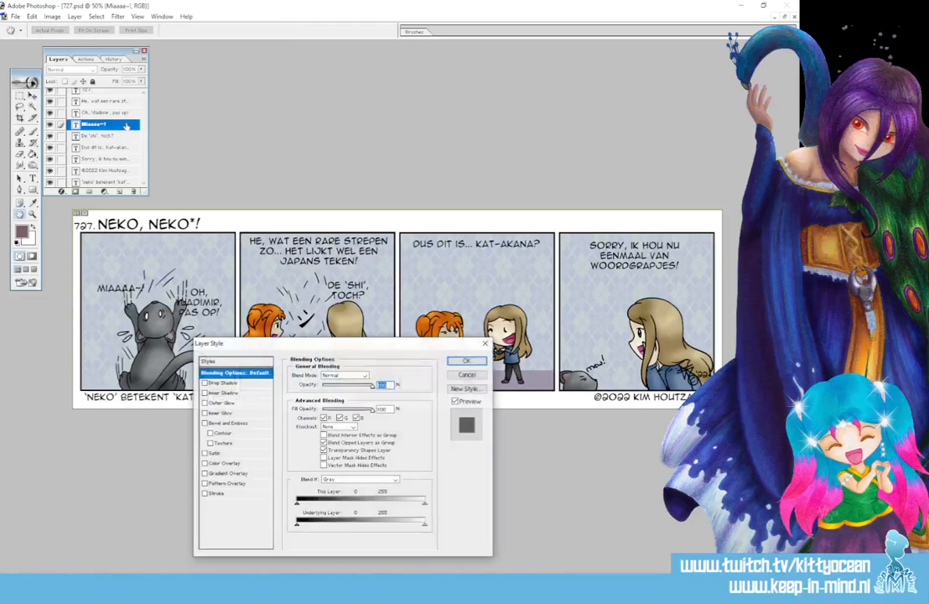
pyautogui.click(226, 493)
pyautogui.click(314, 434)
pyautogui.click(254, 267)
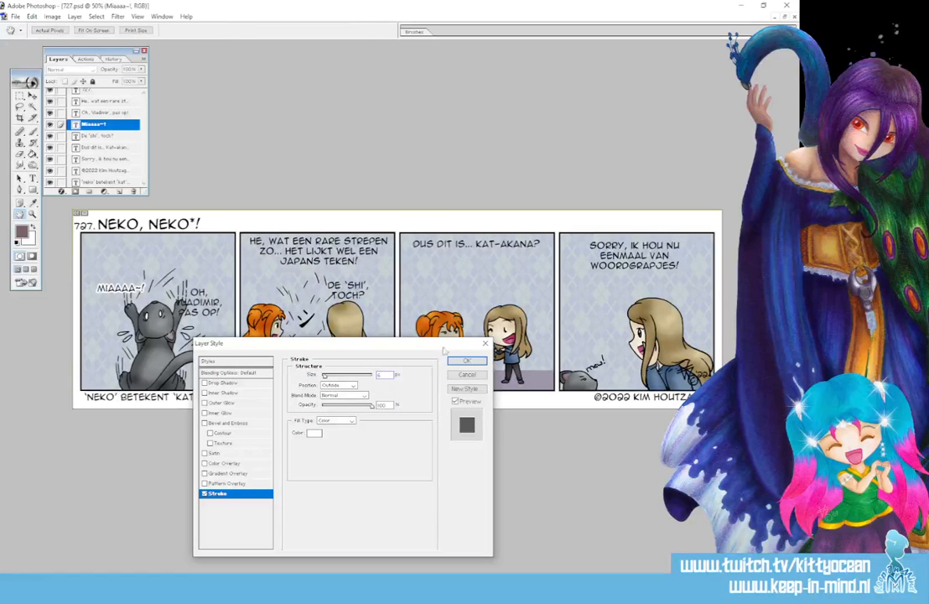
pyautogui.press('Return')
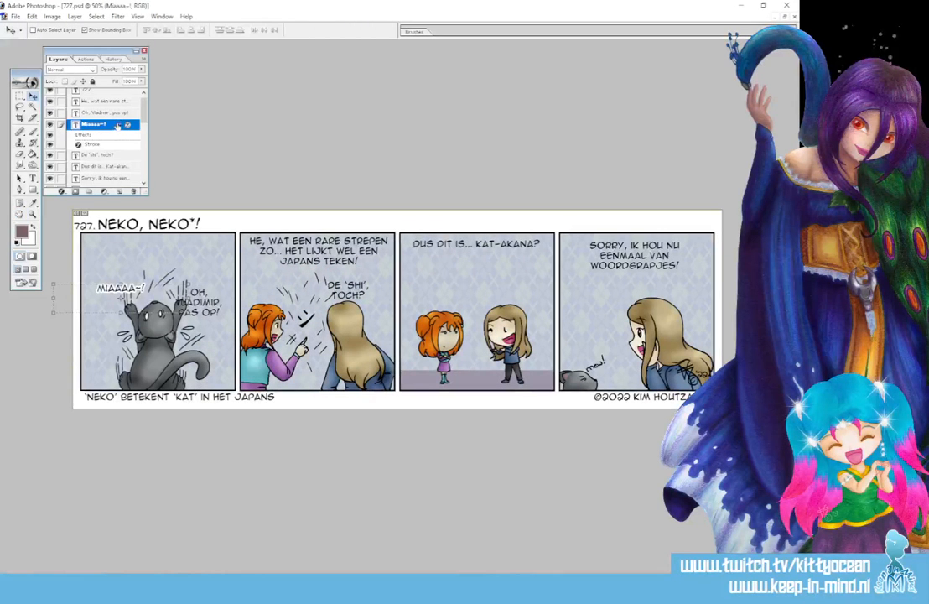
# Move the "pas op!" dialogue to the top of panel one, widen its text box to fit two lines, and centre it above the cat
pyautogui.click(101, 111)
pyautogui.moveTo(171, 262); pyautogui.dragTo(128, 216)
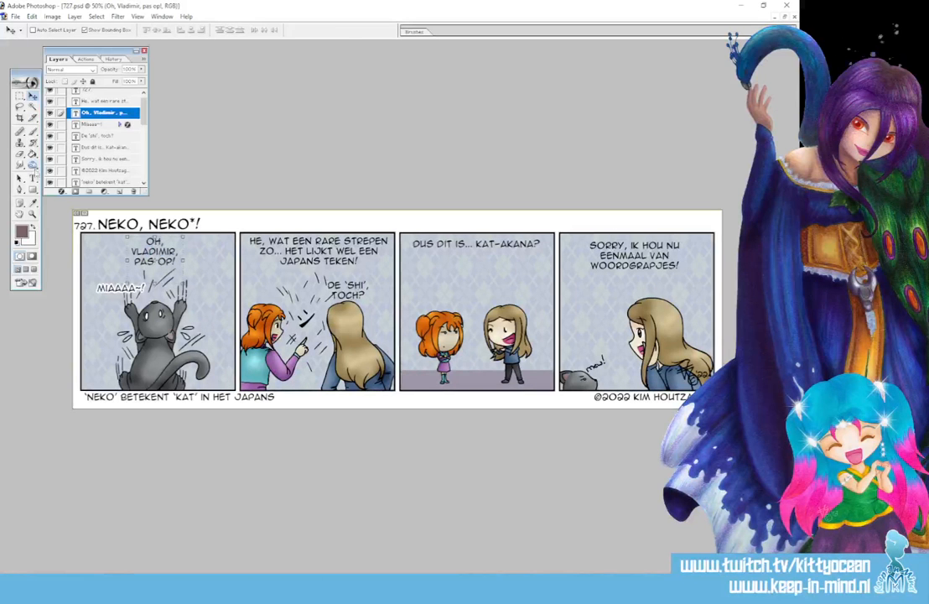
pyautogui.click(32, 178)
pyautogui.click(170, 251)
pyautogui.moveTo(183, 283); pyautogui.dragTo(217, 283)
pyautogui.click(391, 31)
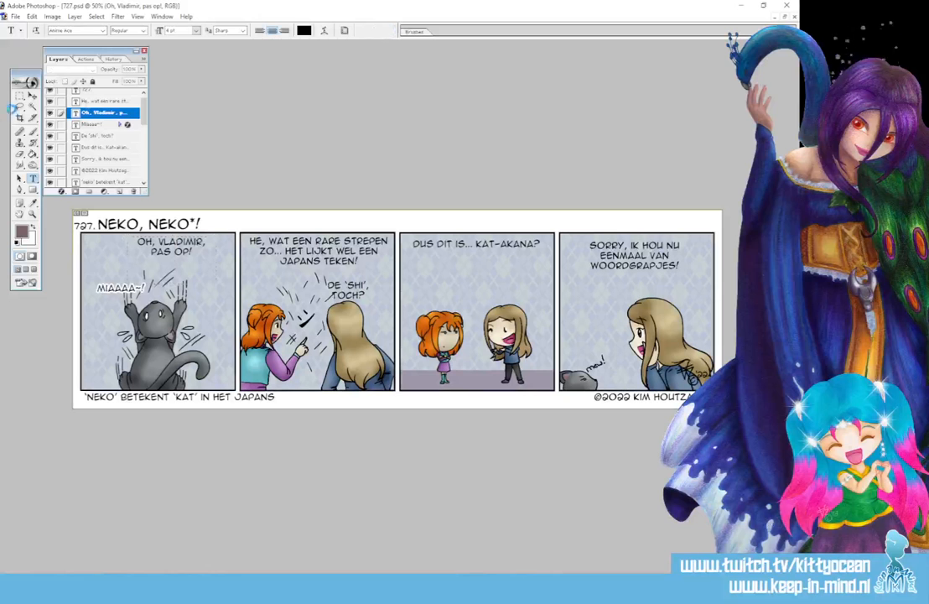
pyautogui.click(33, 95)
pyautogui.moveTo(132, 210); pyautogui.dragTo(120, 215)
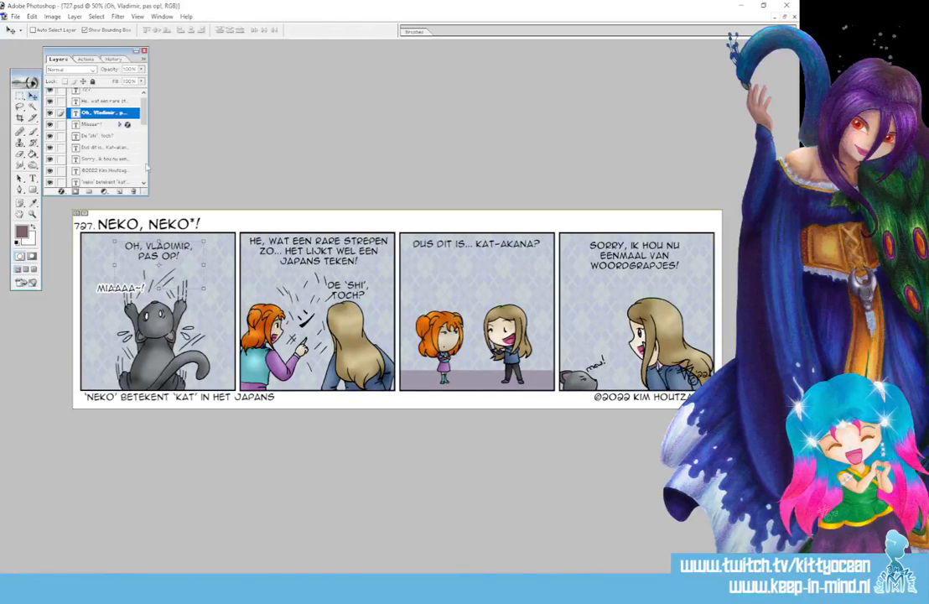
# Make elliptical speech-balloon selections for the dialogue across all four panels
pyautogui.click(19, 96)
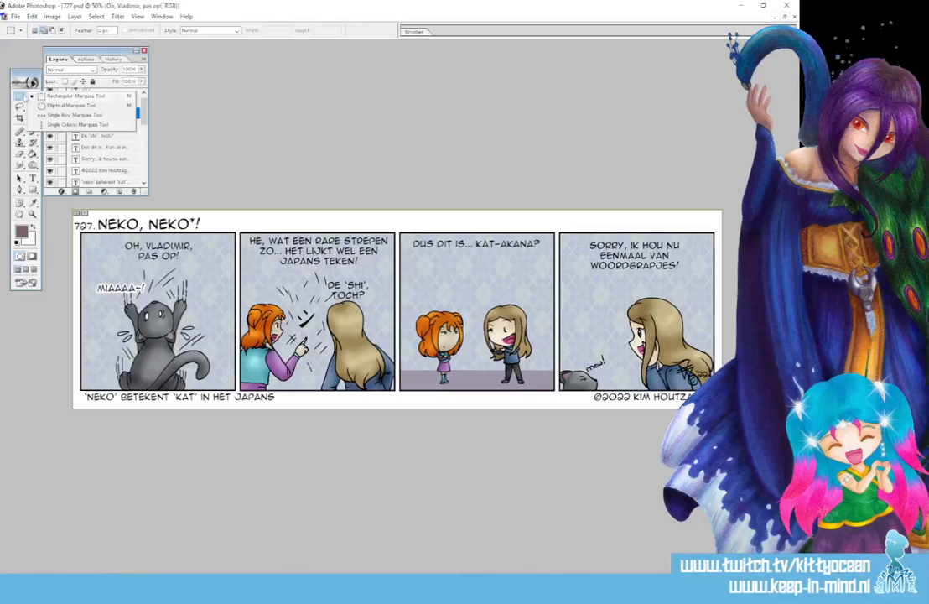
pyautogui.click(69, 106)
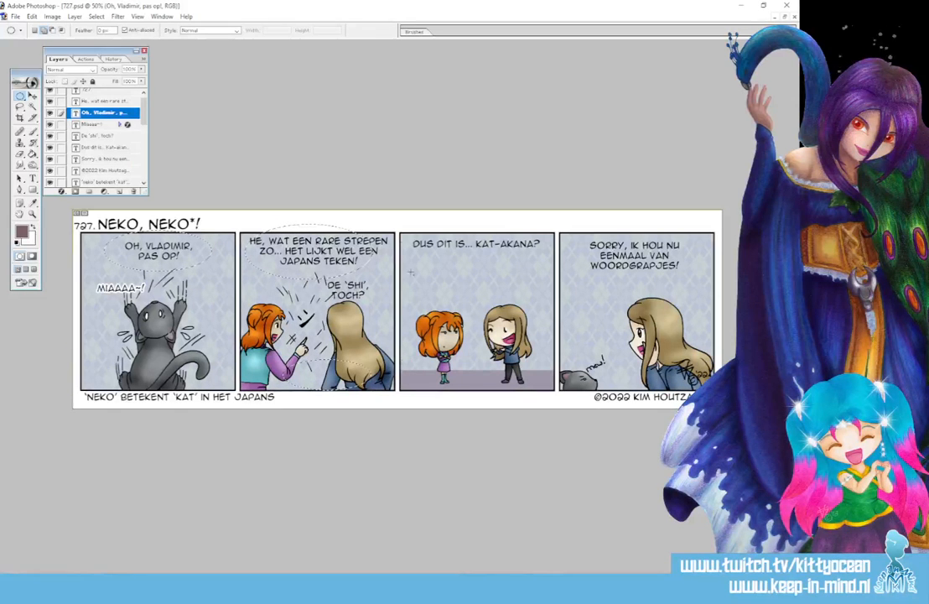
pyautogui.moveTo(401, 245); pyautogui.dragTo(540, 292)
pyautogui.moveTo(550, 226); pyautogui.dragTo(617, 255)
pyautogui.hotkey('ctrl', 'z')
pyautogui.moveTo(572, 241); pyautogui.dragTo(696, 294)
# Add pointed tails to the speech-balloon selections with the Polygonal Lasso tool
pyautogui.click(20, 107)
pyautogui.click(70, 117)
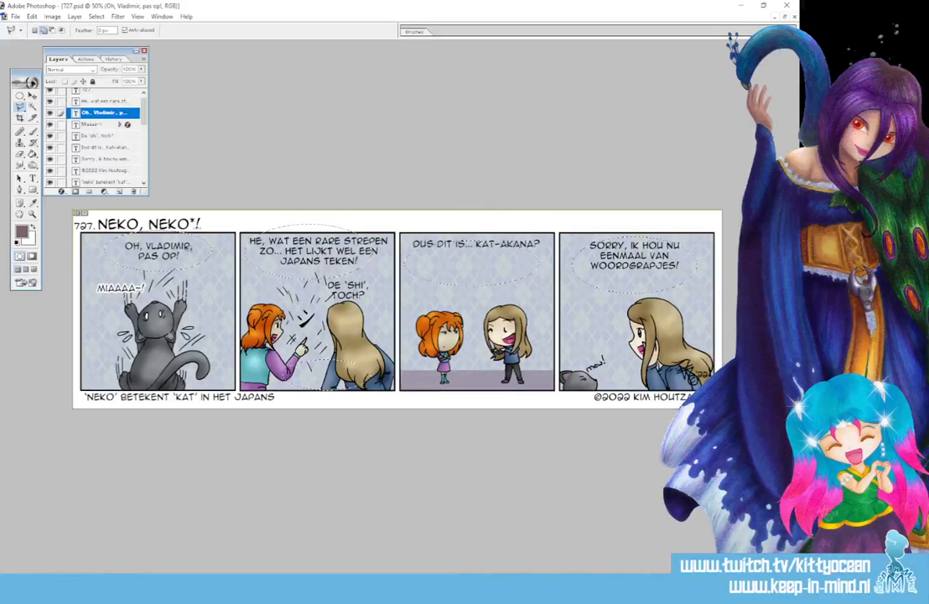
pyautogui.click(194, 259)
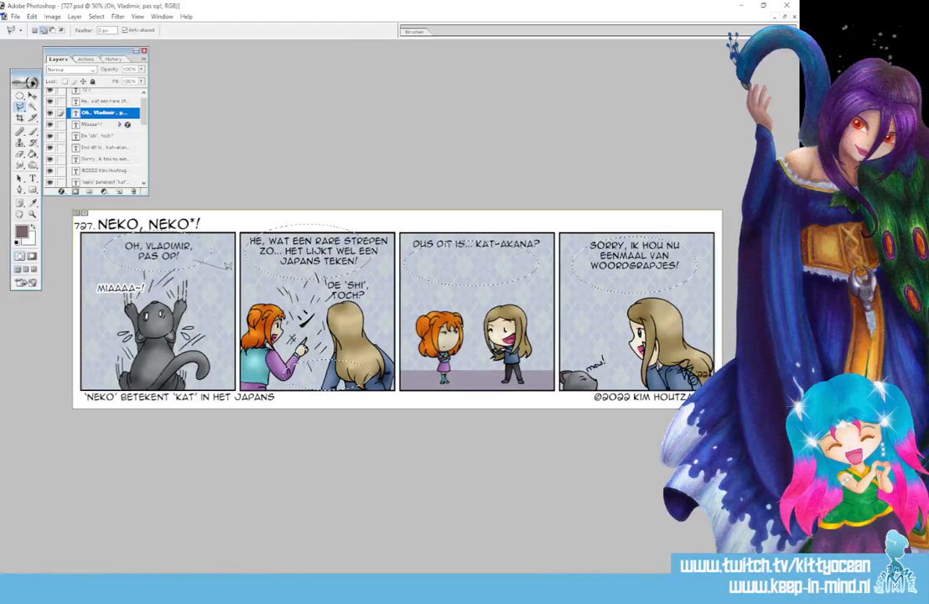
pyautogui.click(195, 254)
# Make white the foreground colour and try to fill the balloon selections with the Paint Bucket on the dialogue text layer
pyautogui.press('x')
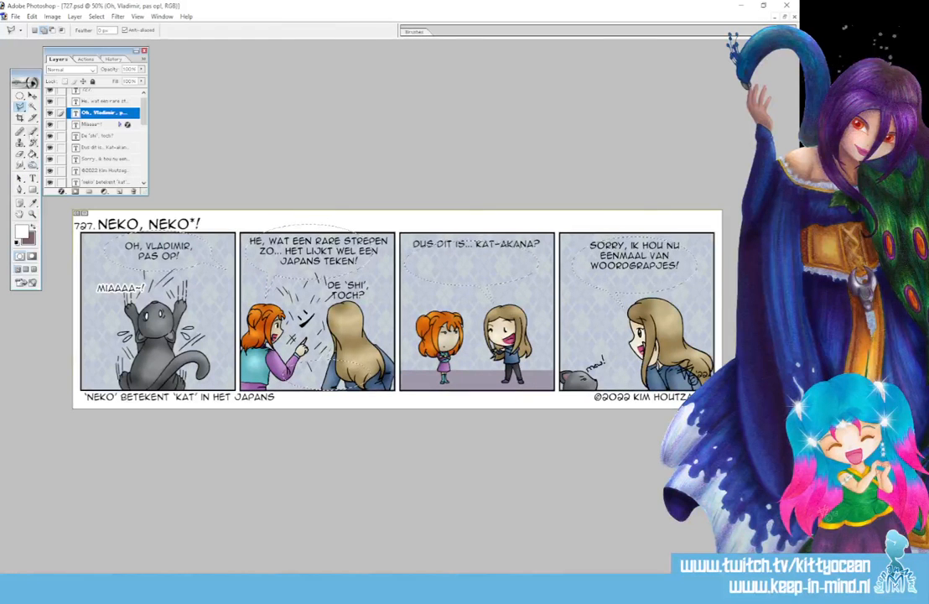
pyautogui.click(33, 154)
pyautogui.click(180, 251)
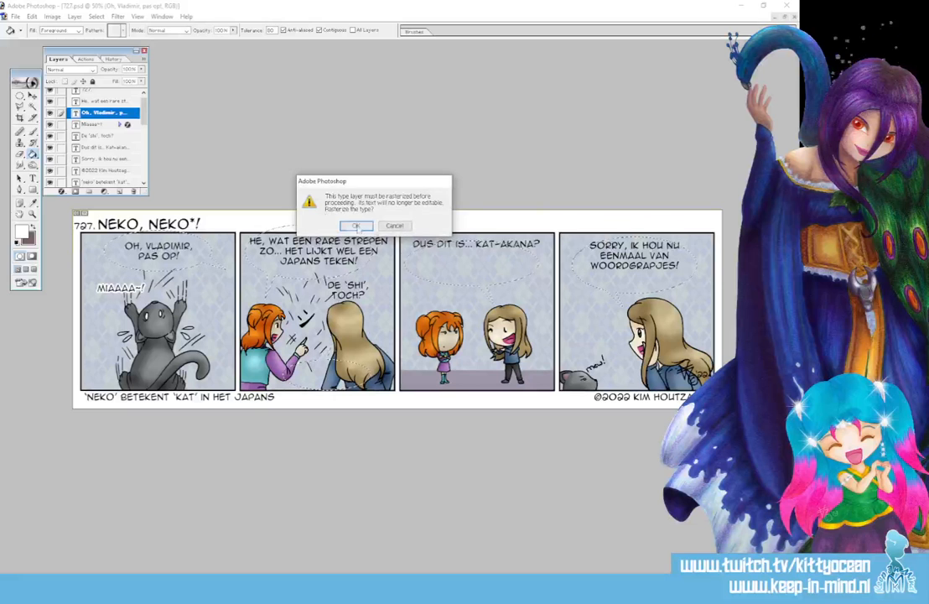
pyautogui.press('Escape')
pyautogui.click(381, 223)
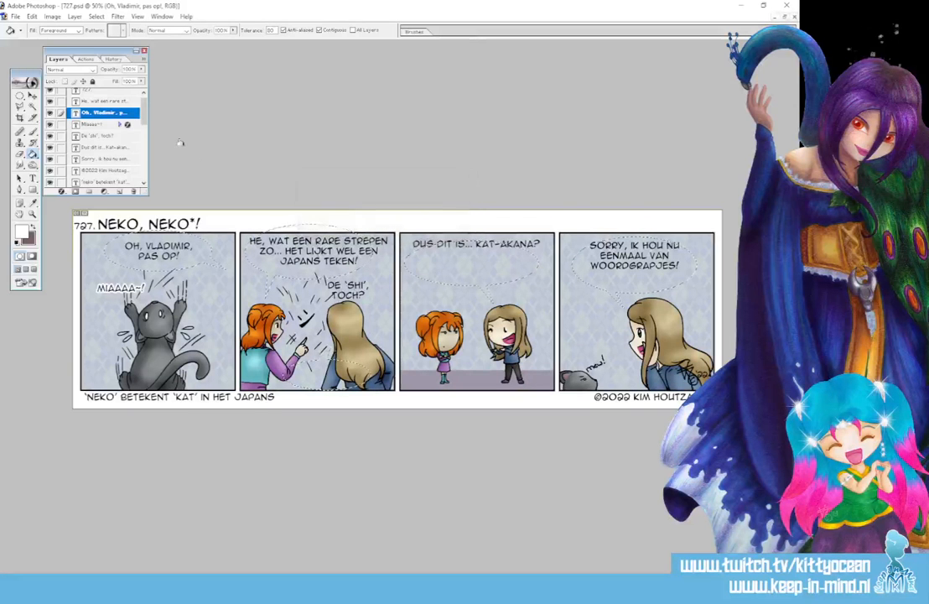
# Add a new layer named "ball" directly above Layer 16 and fill the balloon selections on it with white
pyautogui.moveTo(143, 108); pyautogui.dragTo(142, 149)
pyautogui.click(109, 150)
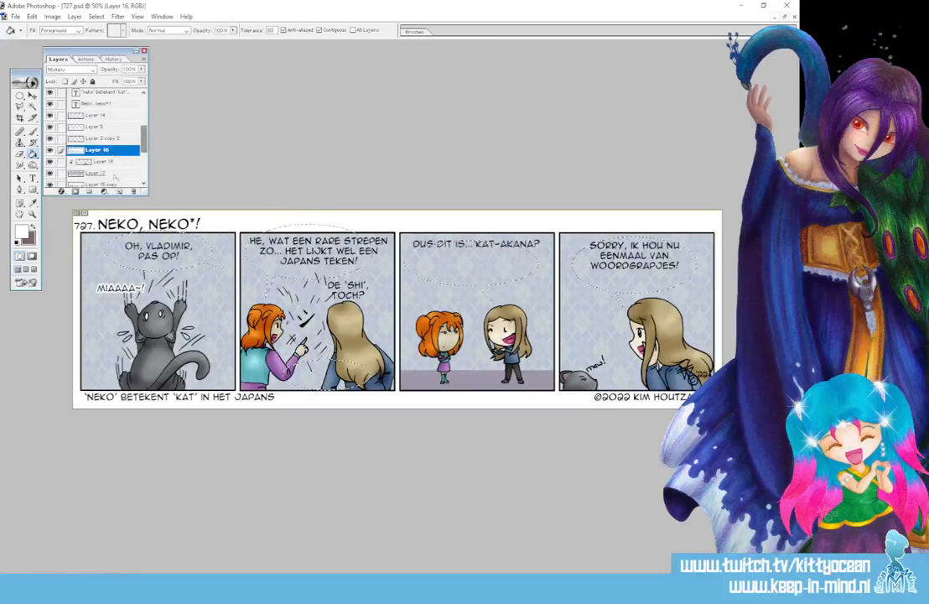
pyautogui.click(119, 191)
pyautogui.doubleClick(106, 151)
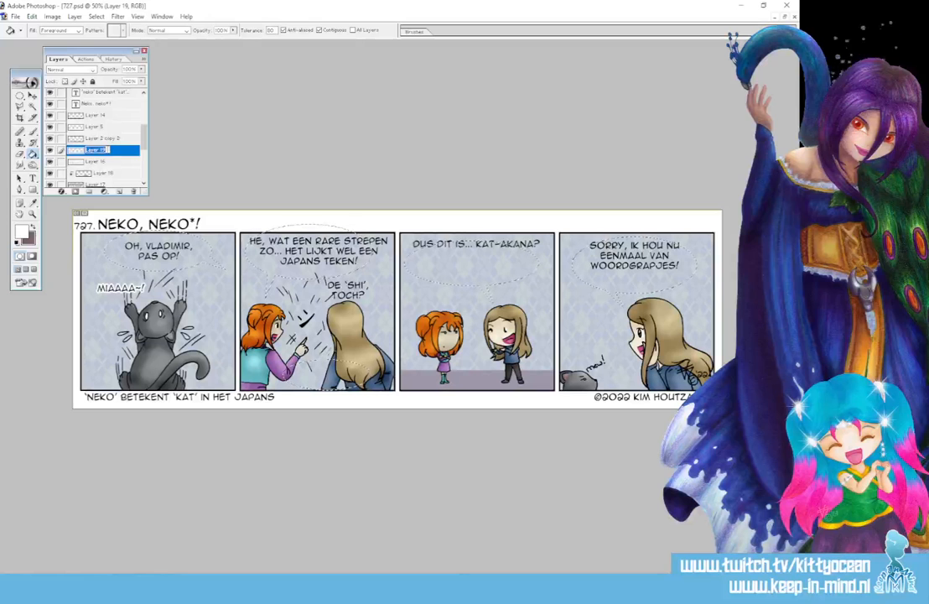
pyautogui.write('ball')
pyautogui.press('Return')
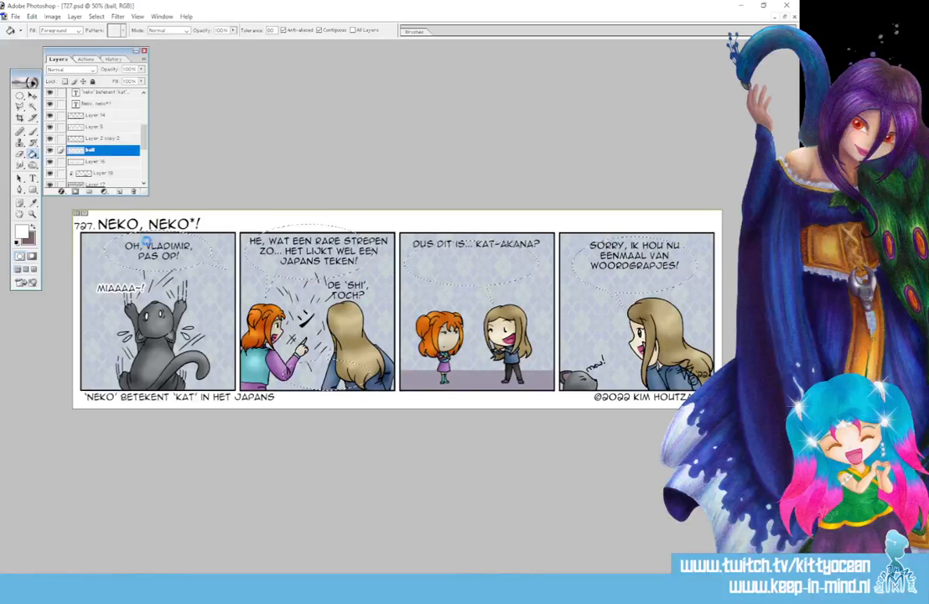
pyautogui.click(147, 241)
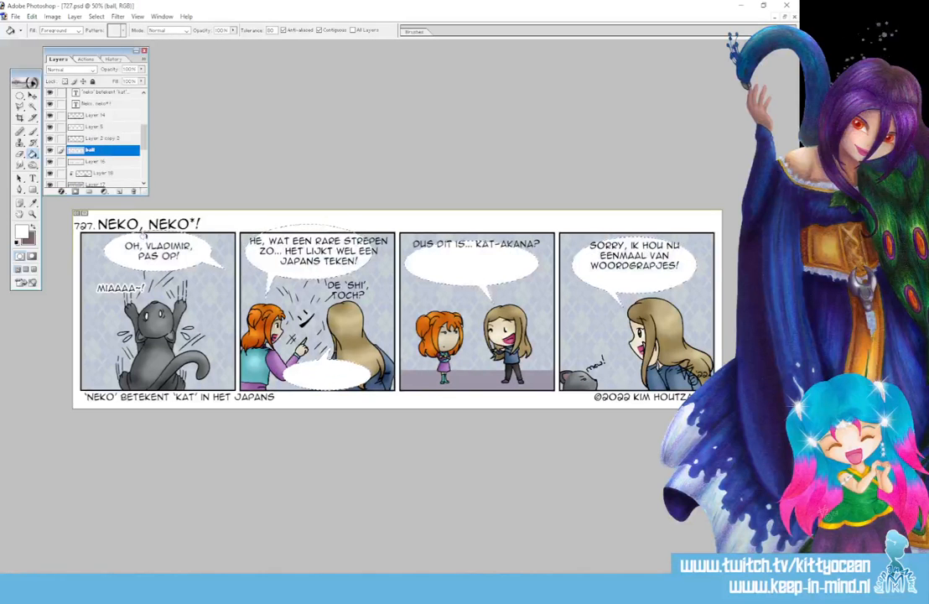
# Add a black outside Stroke layer style to the "ball" layer
pyautogui.doubleClick(128, 154)
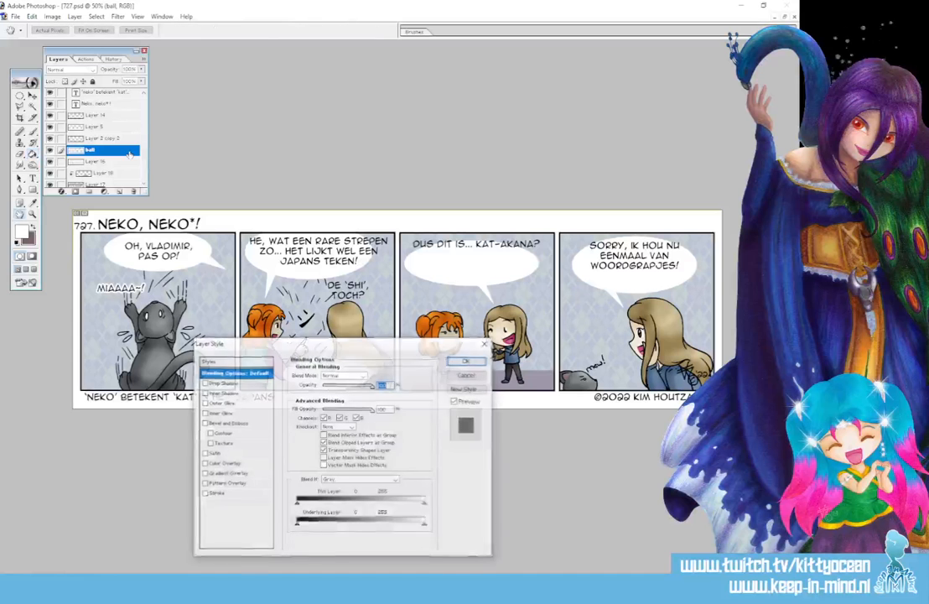
pyautogui.click(204, 493)
pyautogui.click(216, 494)
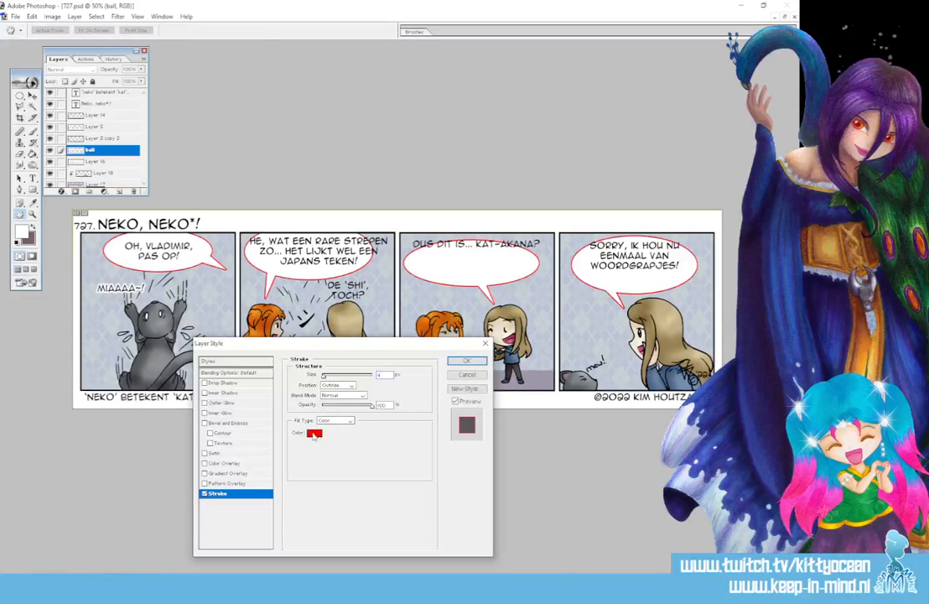
pyautogui.click(313, 432)
pyautogui.click(380, 392)
pyautogui.click(470, 258)
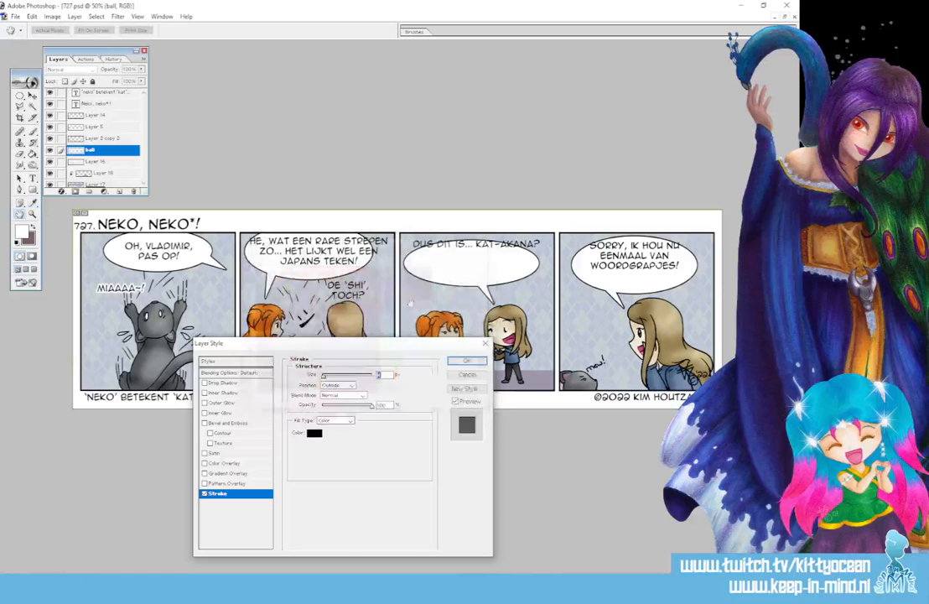
pyautogui.click(470, 360)
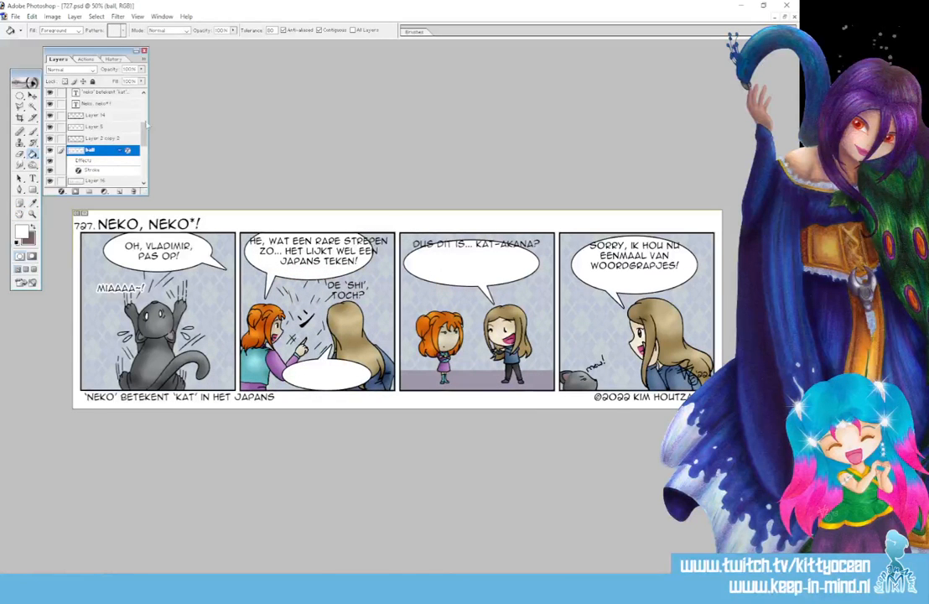
# Narrow the text box of panel two's "He, wat een rare strepen zo..." dialogue to the width of its balloon
pyautogui.scroll(3, 138, 118)
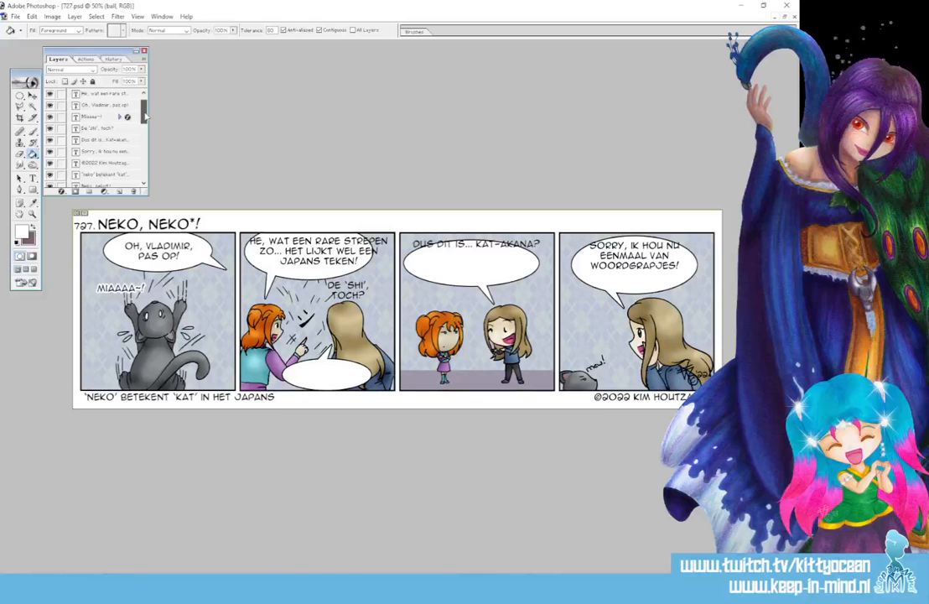
pyautogui.click(99, 93)
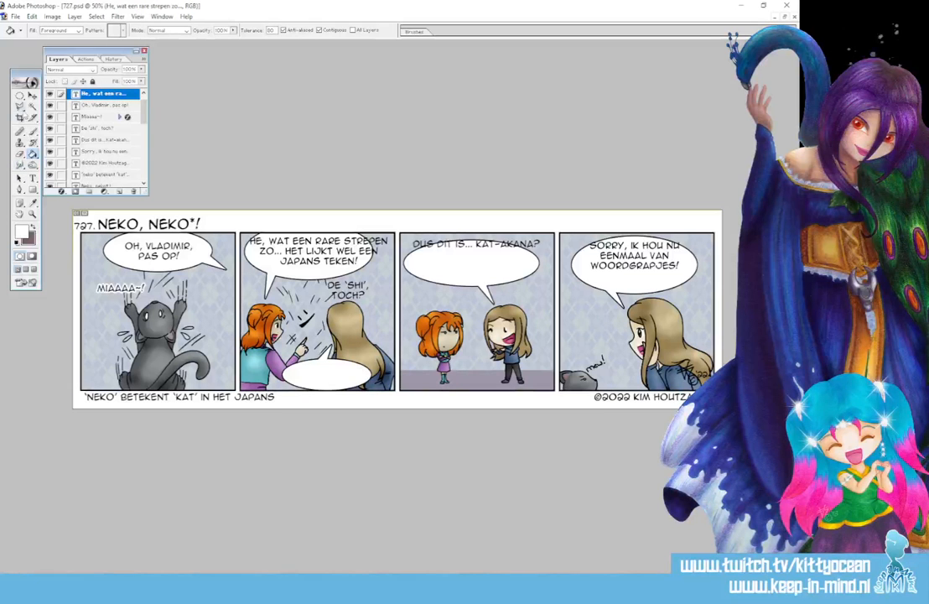
pyautogui.click(32, 178)
pyautogui.click(359, 262)
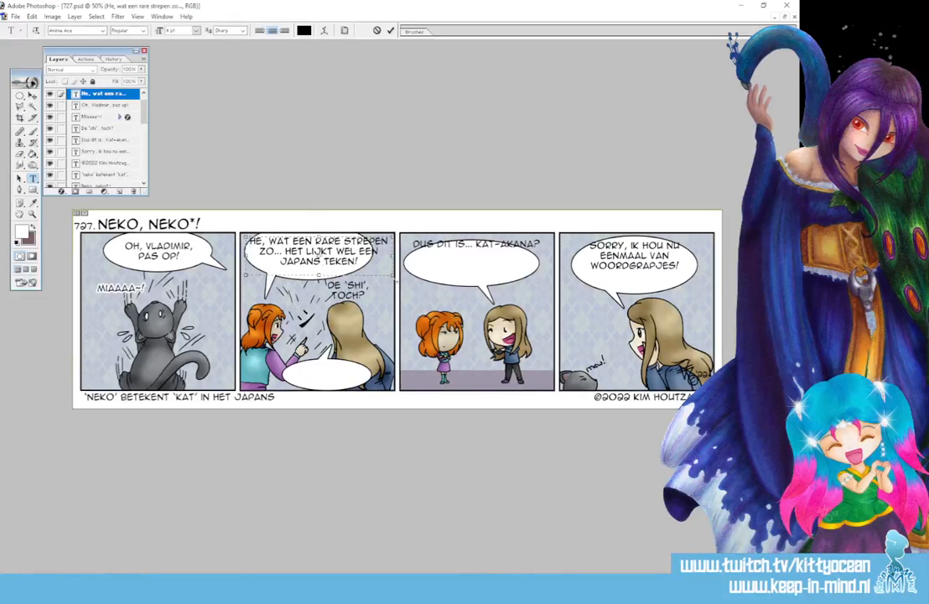
pyautogui.moveTo(393, 257); pyautogui.dragTo(373, 256)
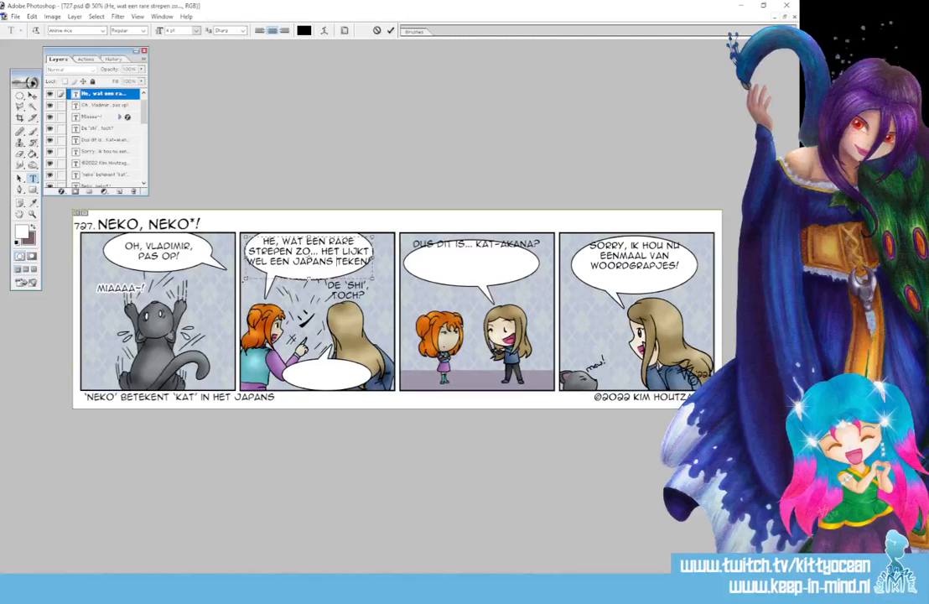
pyautogui.moveTo(245, 279); pyautogui.dragTo(255, 282)
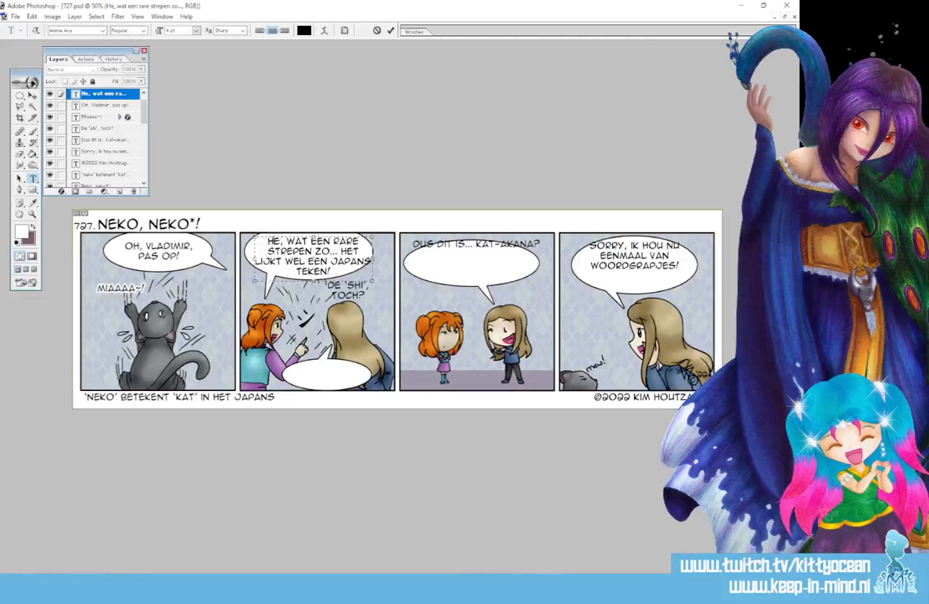
# Replace the opening words "He, wat een rare" in panel two's dialogue with "Goh, die"
pyautogui.moveTo(268, 241); pyautogui.dragTo(325, 241)
pyautogui.click(272, 242)
pyautogui.moveTo(268, 242); pyautogui.dragTo(359, 241)
pyautogui.write('Goh, die')
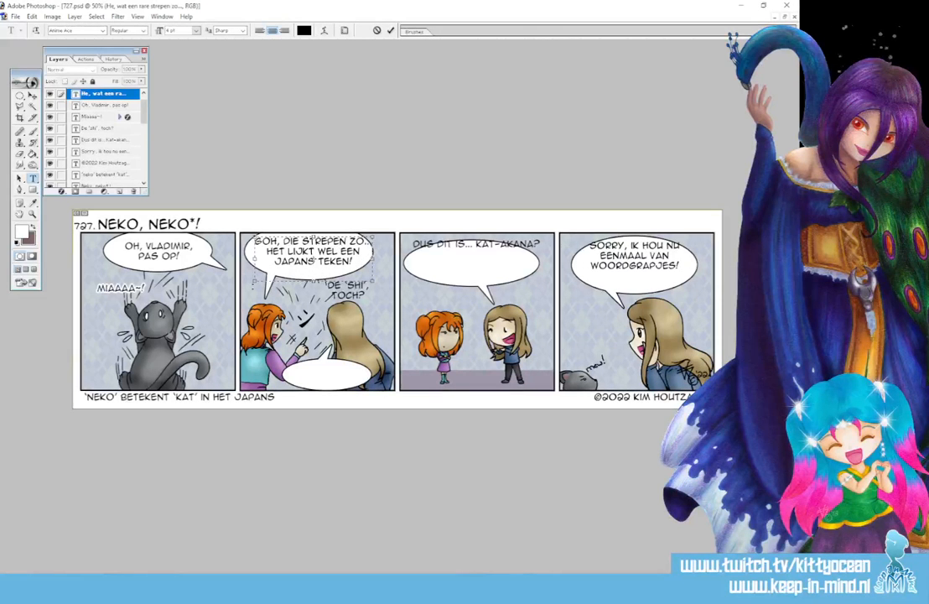
# Start a new line after "Goh, die" and adjust the text box upwards so panel two's dialogue fits its upper balloon
pyautogui.moveTo(254, 282); pyautogui.dragTo(251, 280)
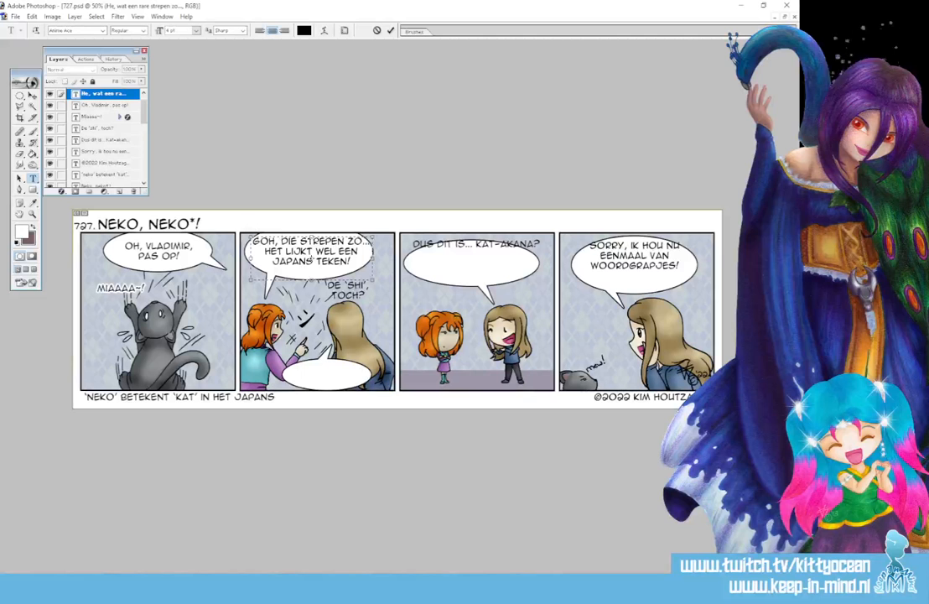
pyautogui.press('Return')
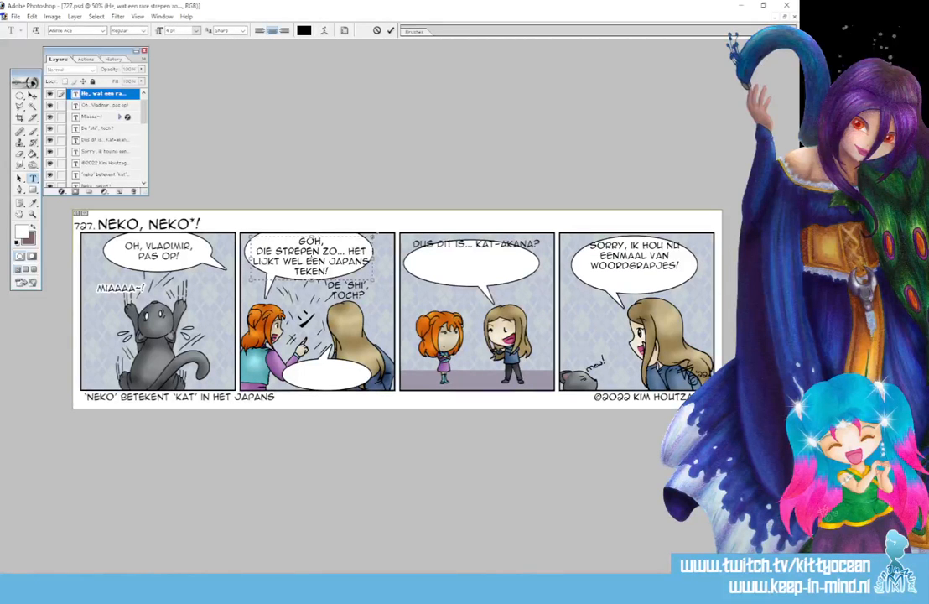
pyautogui.moveTo(376, 233); pyautogui.dragTo(374, 228)
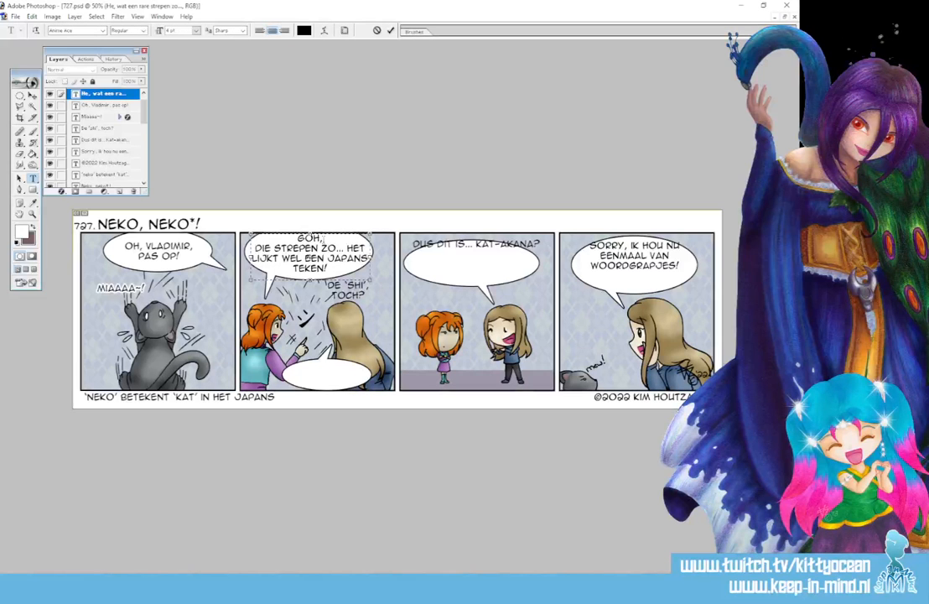
pyautogui.press('Return')
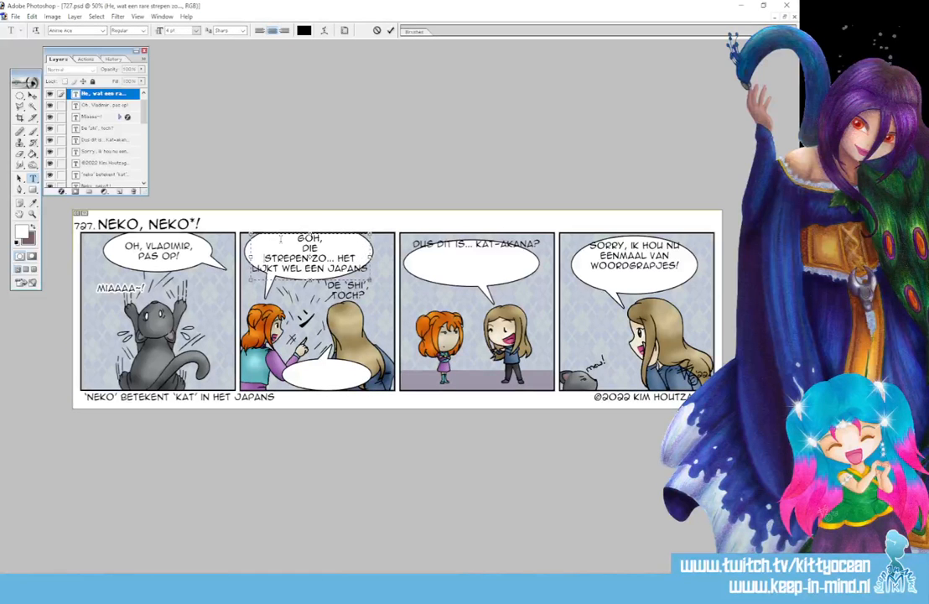
pyautogui.press('Delete')
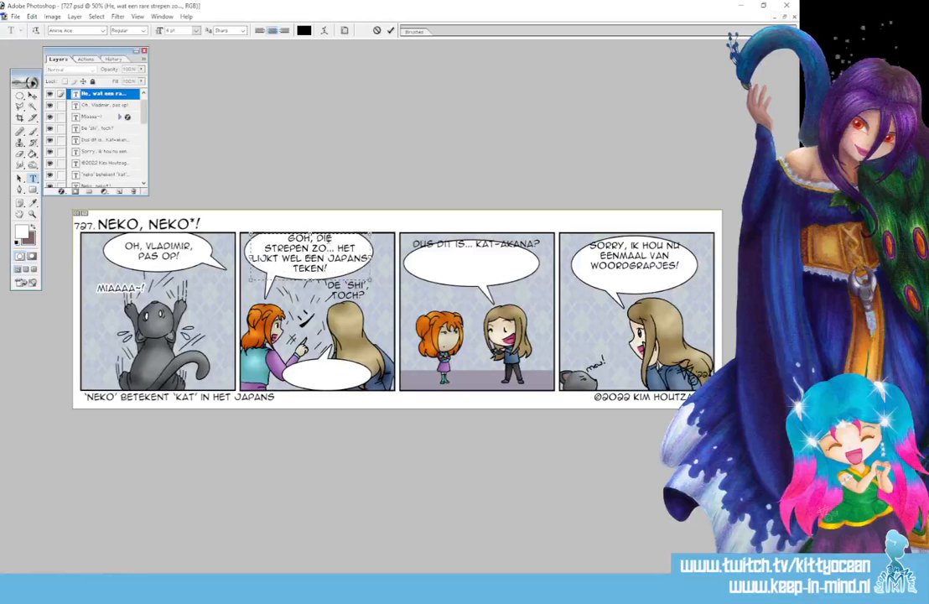
pyautogui.moveTo(371, 230); pyautogui.dragTo(370, 229)
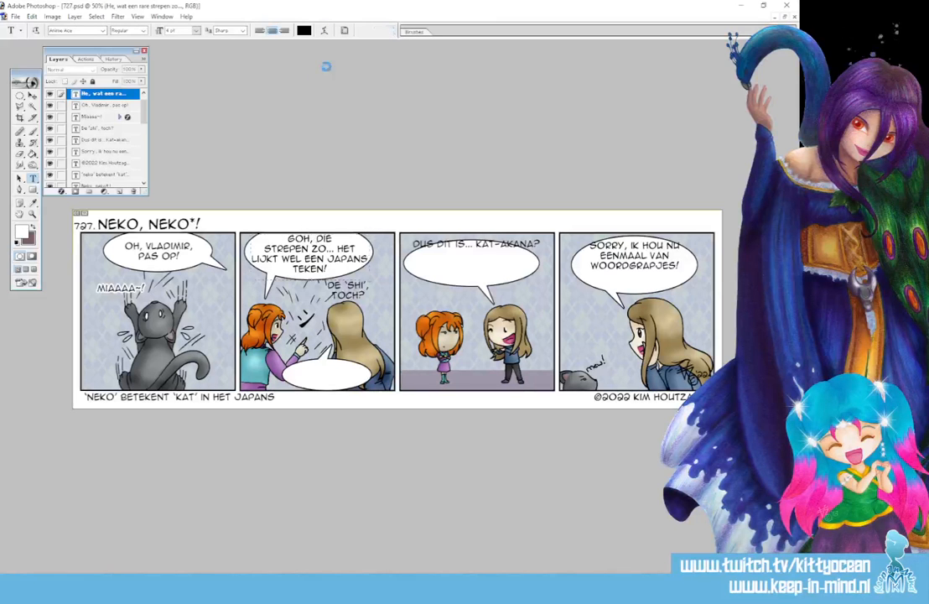
pyautogui.hotkey('ctrl', 'Return')
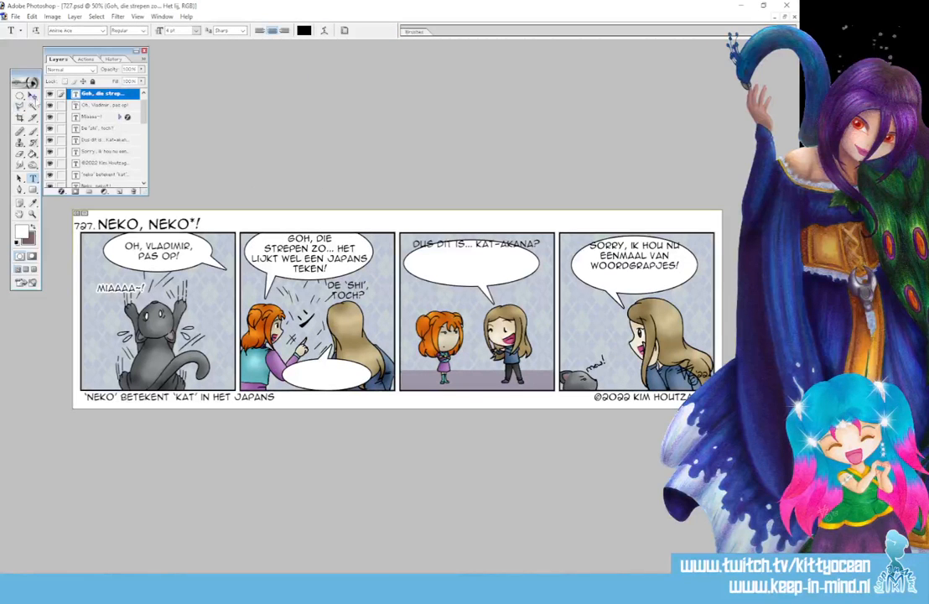
# Move the "De 'shi', toch?" text into the lower balloon of panel two
pyautogui.click(96, 127)
pyautogui.press('v')
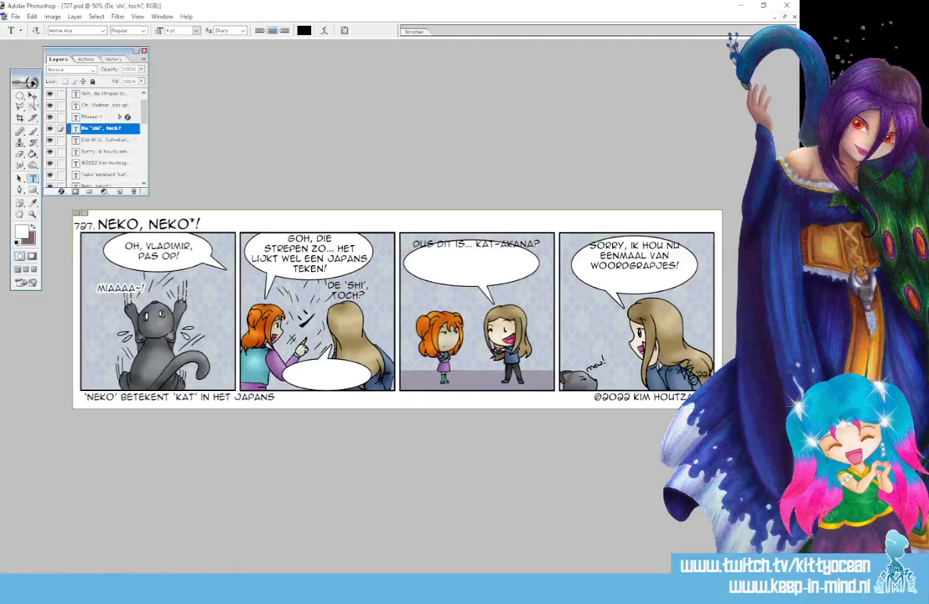
pyautogui.moveTo(359, 295); pyautogui.dragTo(336, 380)
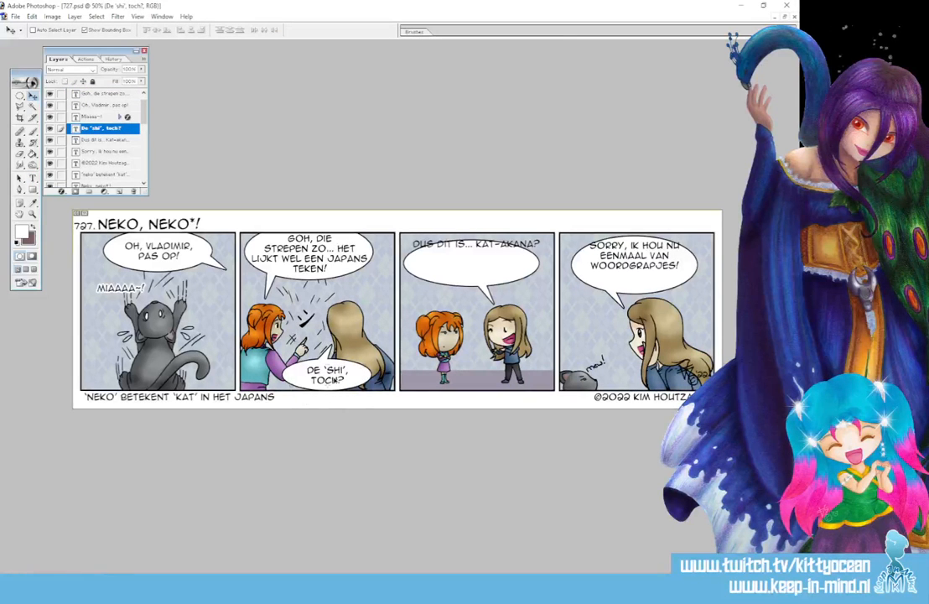
# Split panel three's dialogue into two lines, "Dus dit is..." and "Kat-akana?", and centre it in its balloon
pyautogui.click(75, 140)
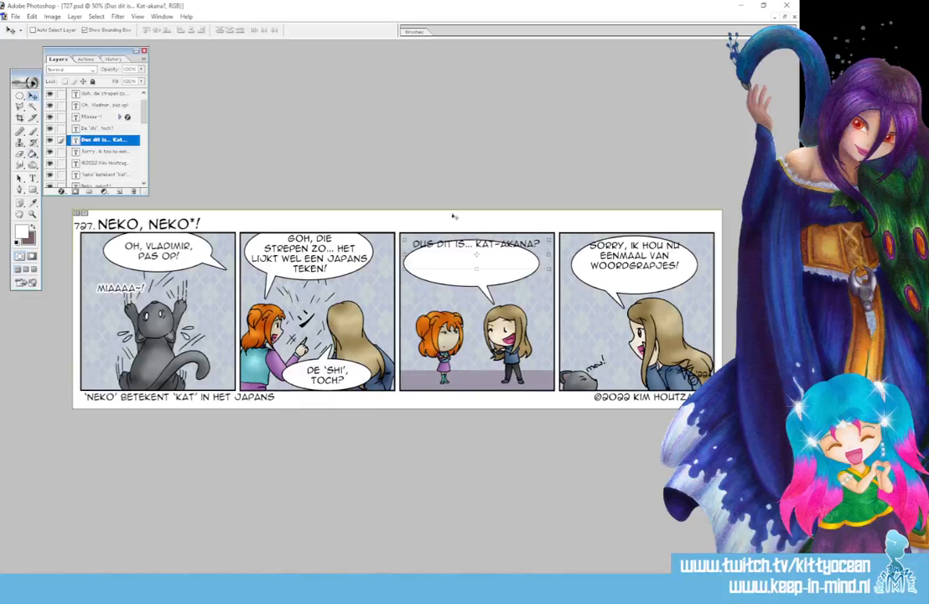
pyautogui.moveTo(481, 253); pyautogui.dragTo(483, 264)
pyautogui.click(32, 178)
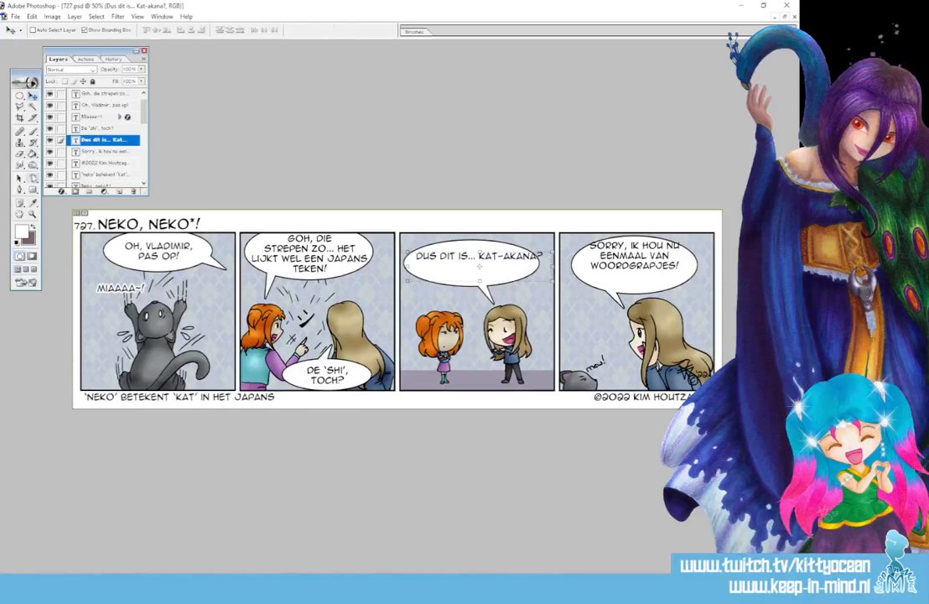
pyautogui.click(474, 255)
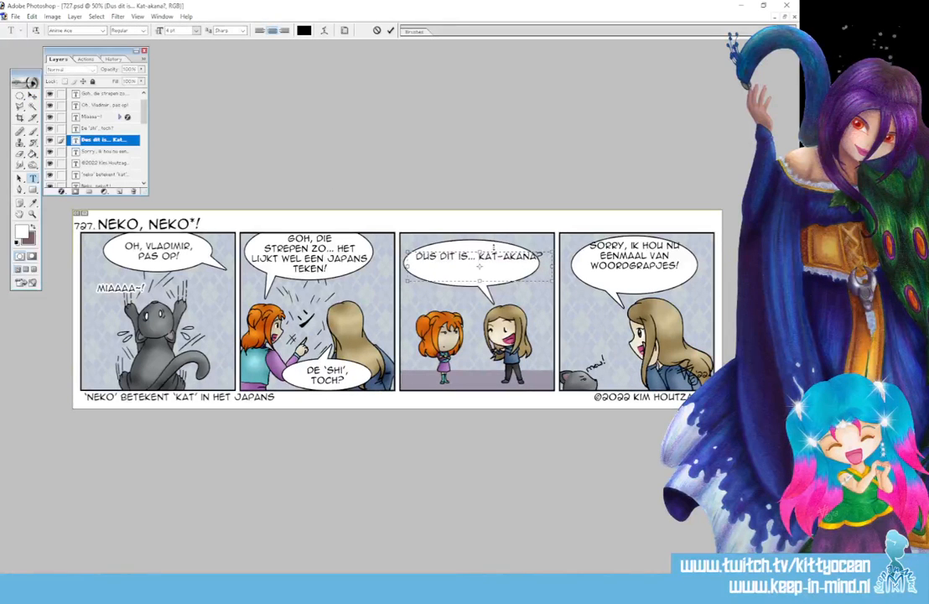
pyautogui.press('Return')
pyautogui.click(389, 30)
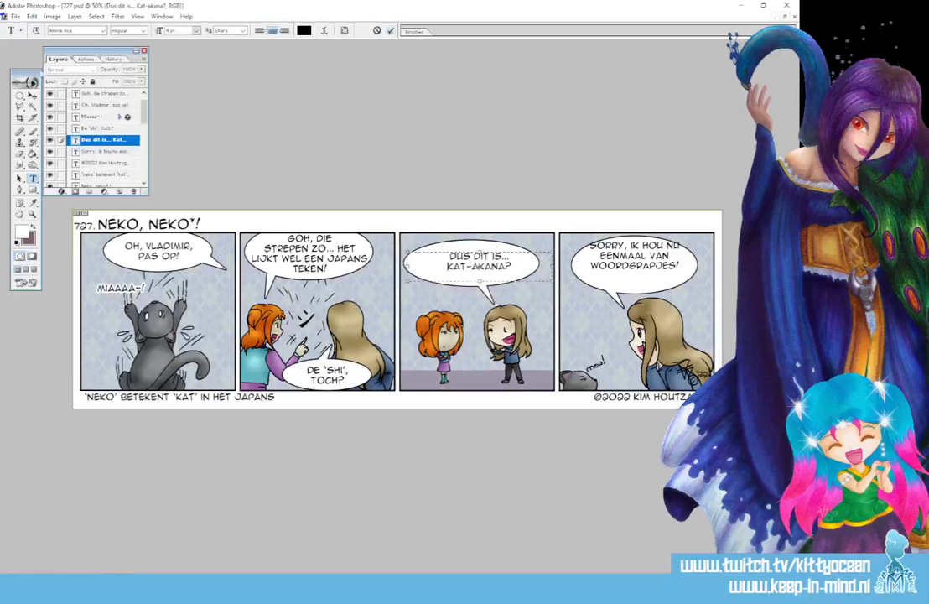
pyautogui.click(33, 95)
pyautogui.moveTo(500, 276); pyautogui.dragTo(494, 277)
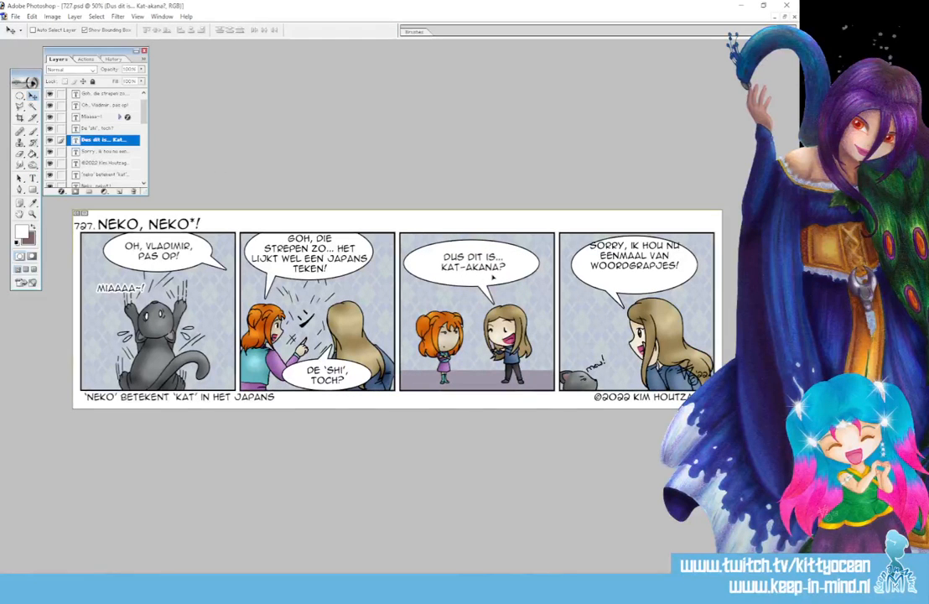
# Narrow and heighten the text box of panel four's dialogue so its three lines sit inside the balloon
pyautogui.click(109, 152)
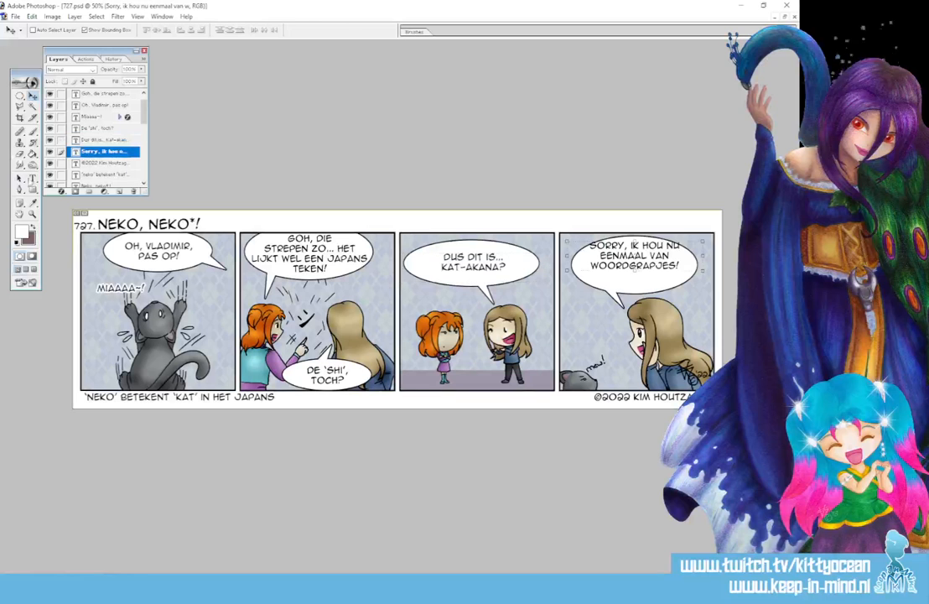
pyautogui.click(33, 177)
pyautogui.click(625, 256)
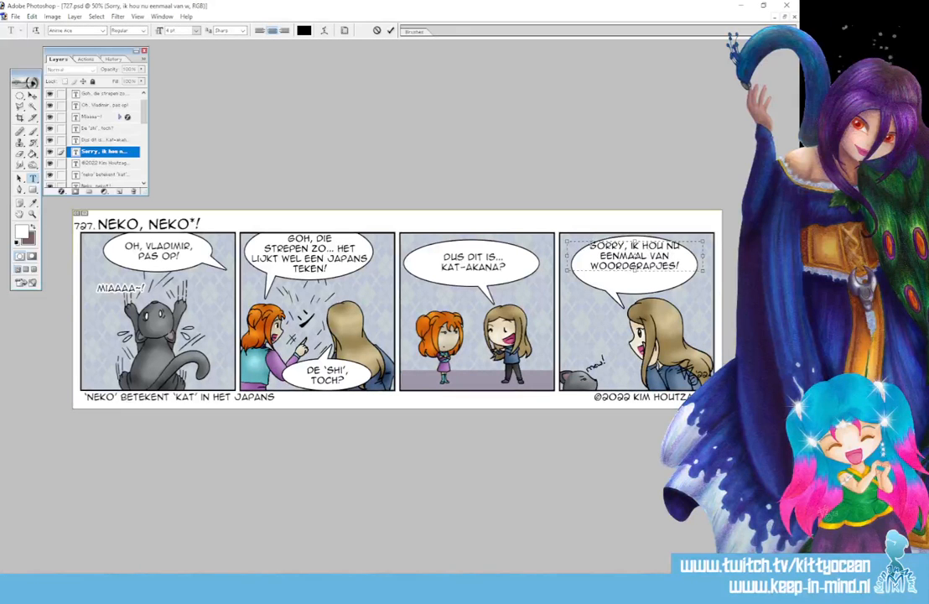
pyautogui.moveTo(568, 240); pyautogui.dragTo(588, 241)
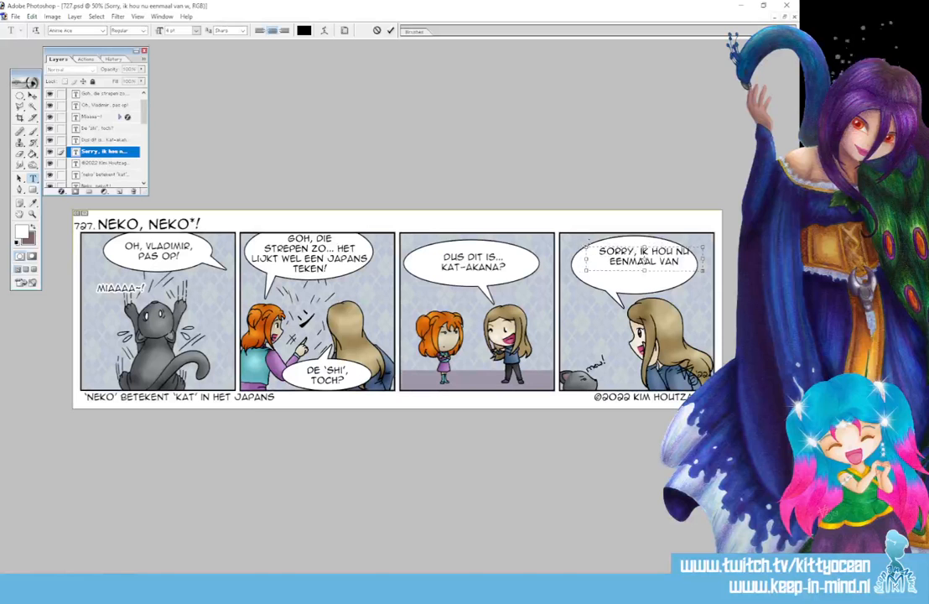
pyautogui.moveTo(703, 272); pyautogui.dragTo(680, 294)
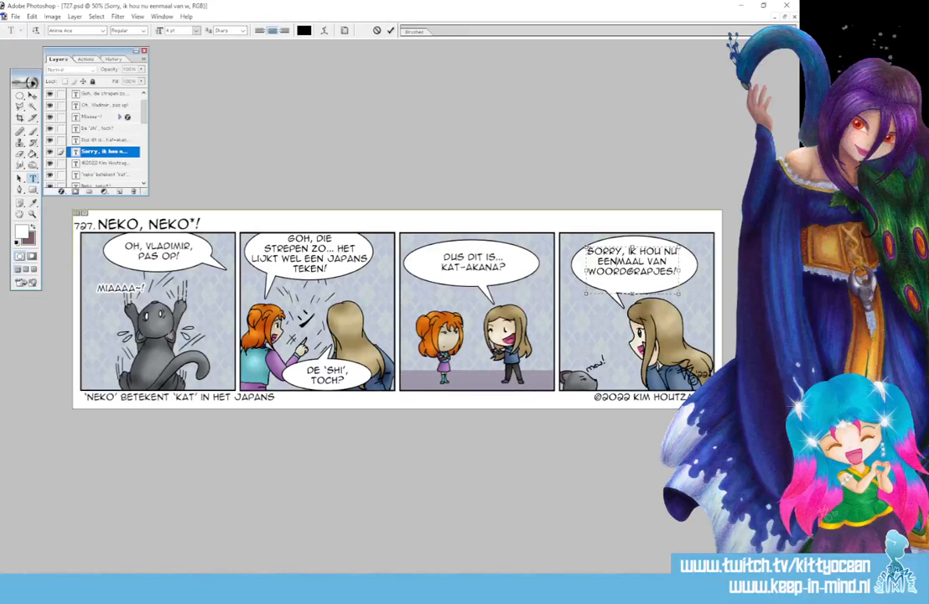
# Replace panel four's dialogue with "Zo slecht was die woordgrap niet!... Toch?" and centre it in its balloon
pyautogui.hotkey('ctrl', 'a')
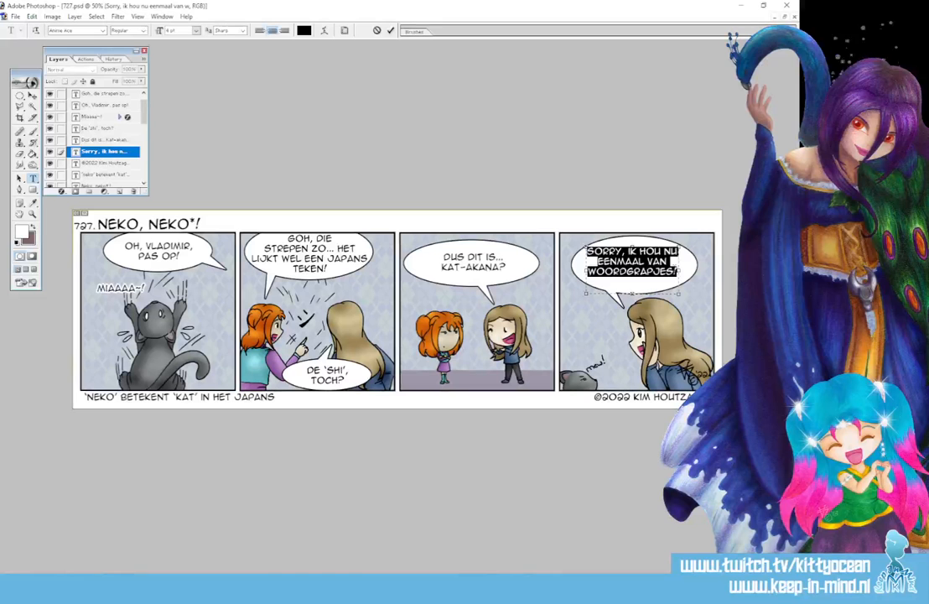
pyautogui.write('ZO SLECHT WAS')
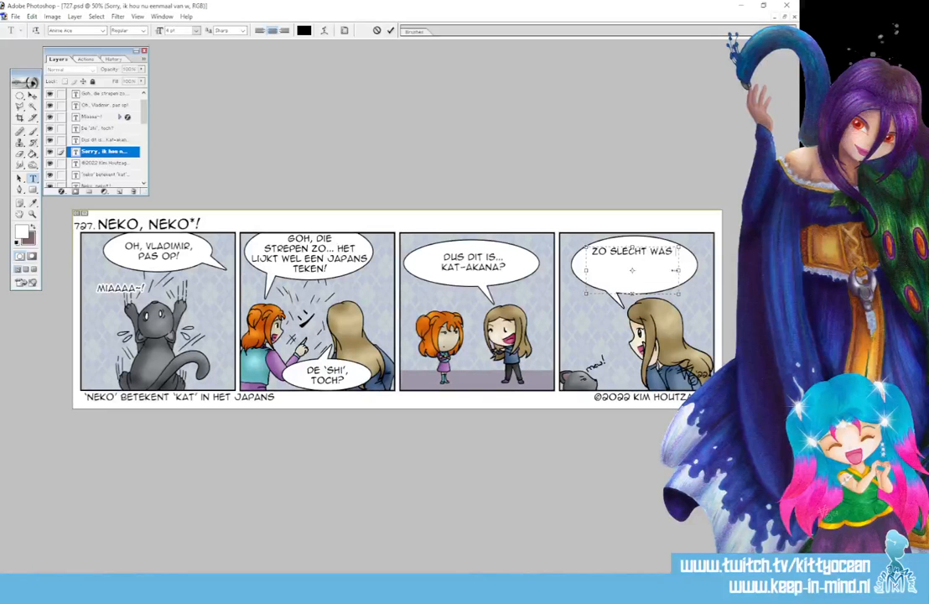
pyautogui.write(' DIE WOORDGRAP')
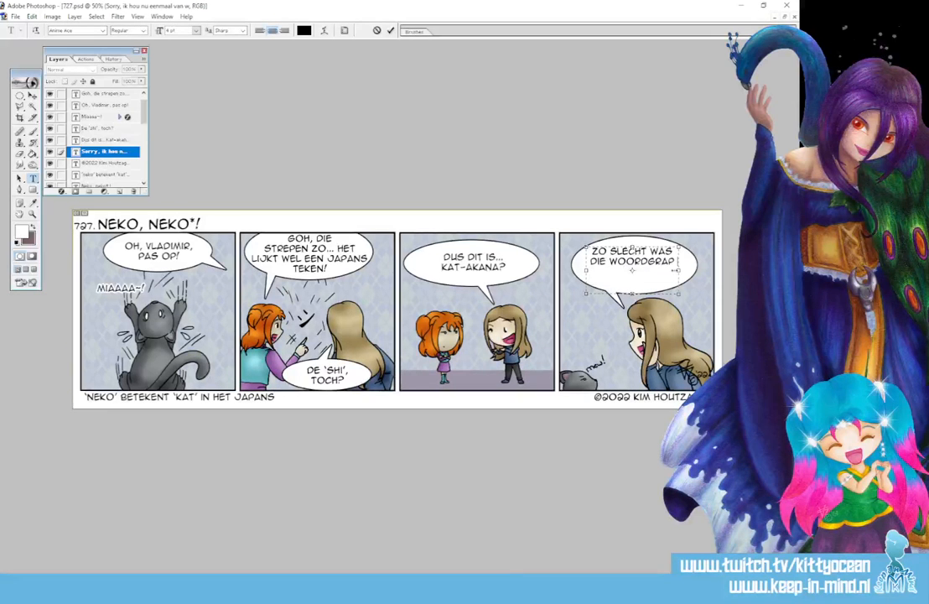
pyautogui.write(' NIET!...')
pyautogui.press('BackSpace')
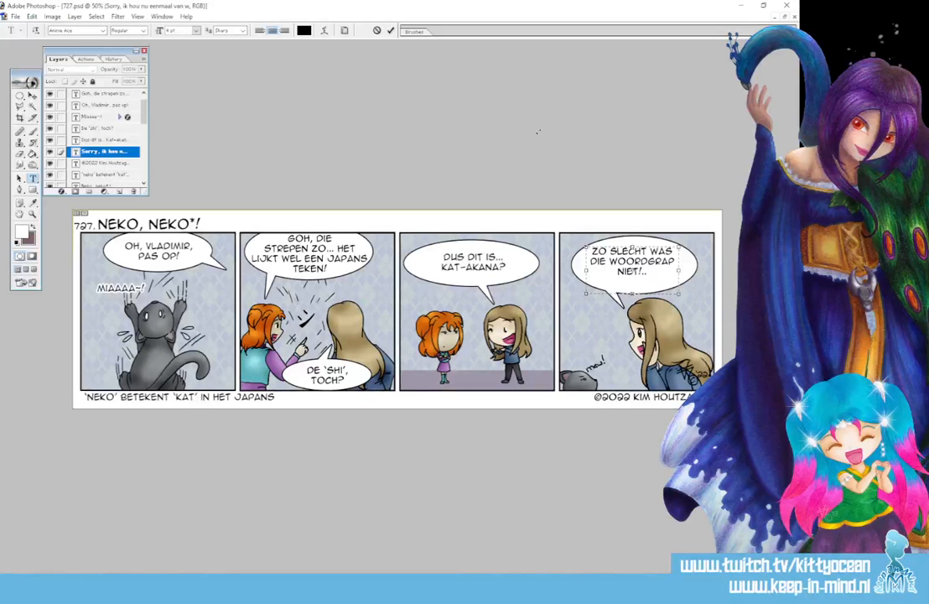
pyautogui.write('. TOCH?')
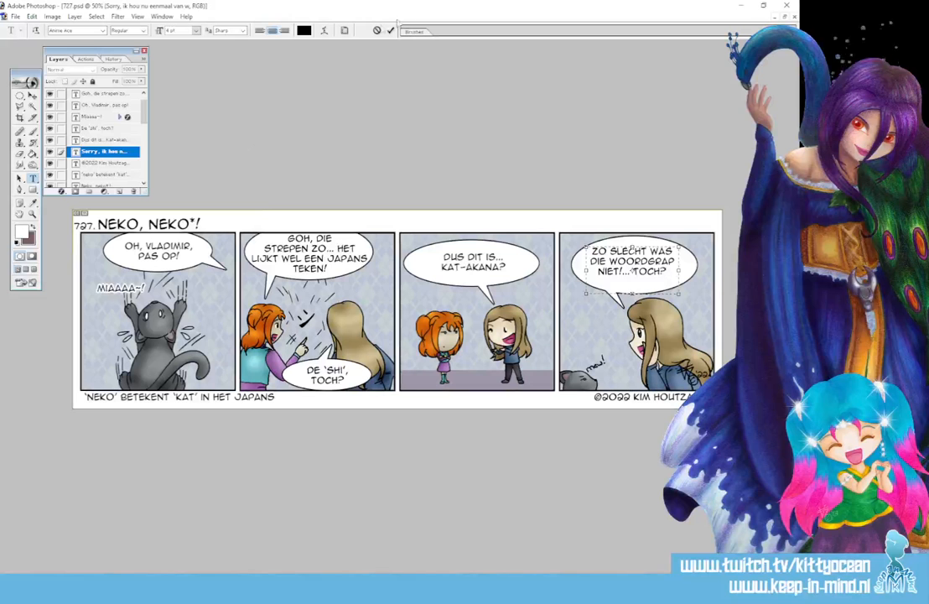
pyautogui.click(32, 95)
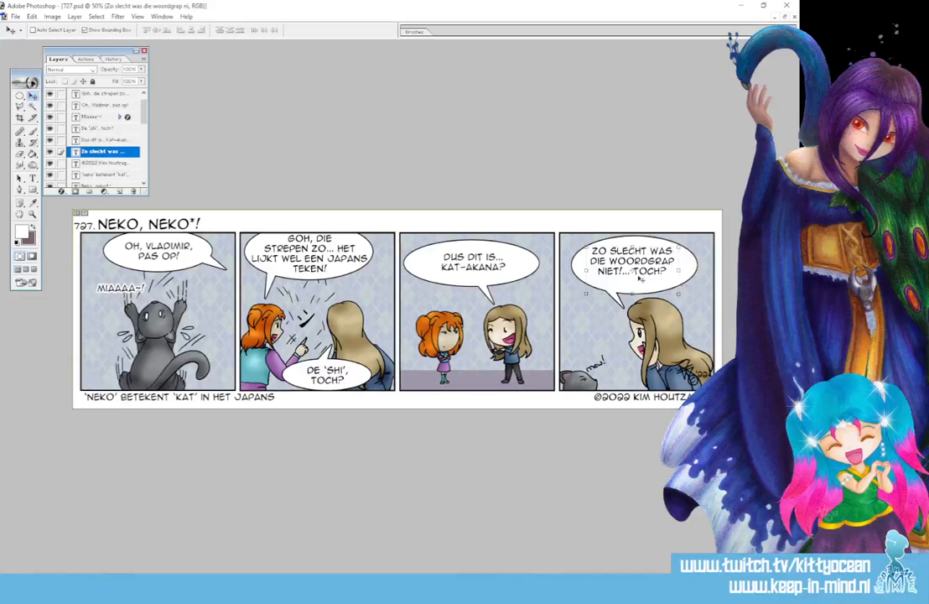
pyautogui.moveTo(648, 273)
pyautogui.mouseDown()
pyautogui.moveTo(659, 276)
pyautogui.moveTo(650, 277)
pyautogui.mouseUp()
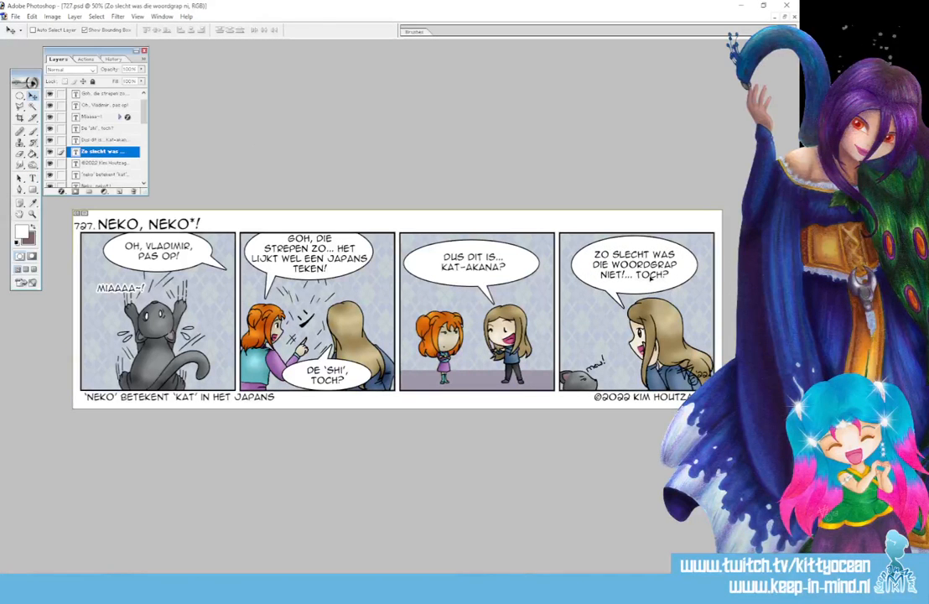
# Select panel two's lower balloon on the "ball" layer and narrow it to about 87% width around its text
pyautogui.moveTo(144, 121); pyautogui.dragTo(143, 143)
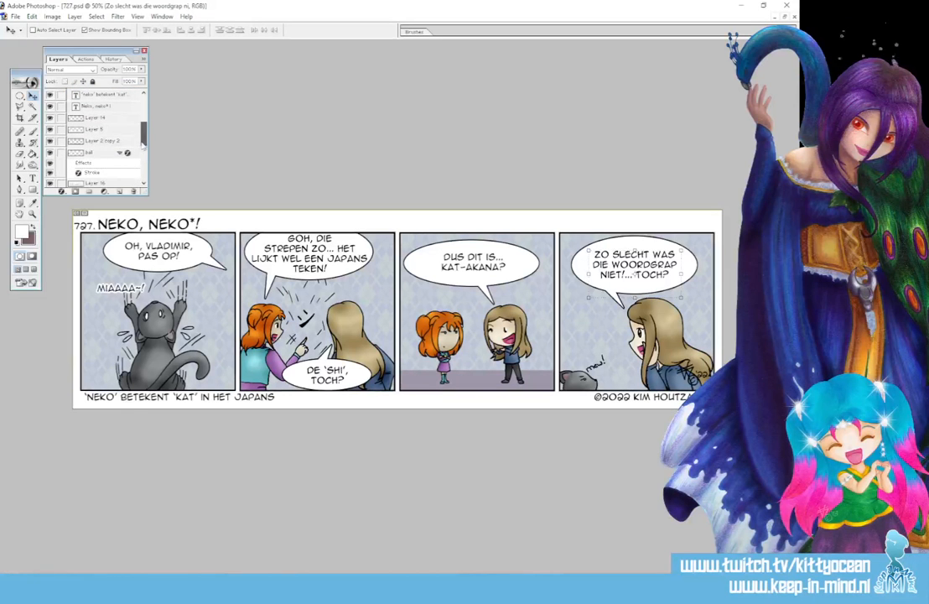
pyautogui.click(119, 154)
pyautogui.click(99, 153)
pyautogui.moveTo(20, 95); pyautogui.dragTo(44, 94)
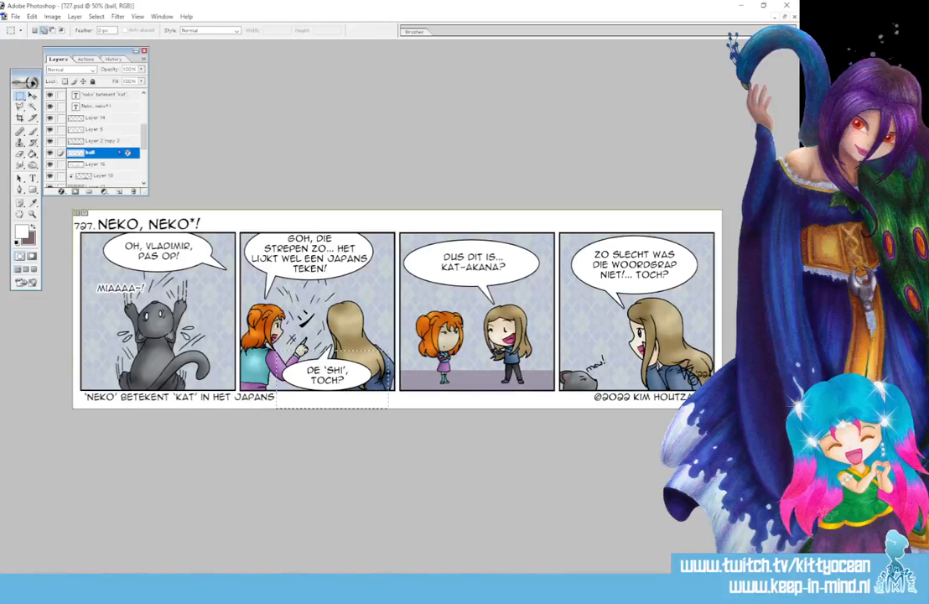
pyautogui.moveTo(277, 349); pyautogui.dragTo(388, 408)
pyautogui.click(32, 95)
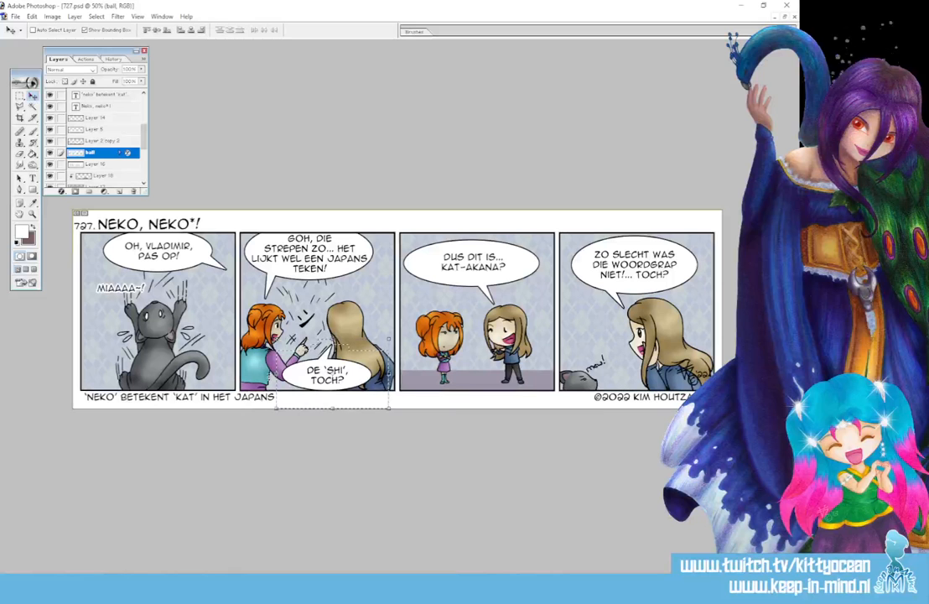
pyautogui.hotkey('ctrl', 't')
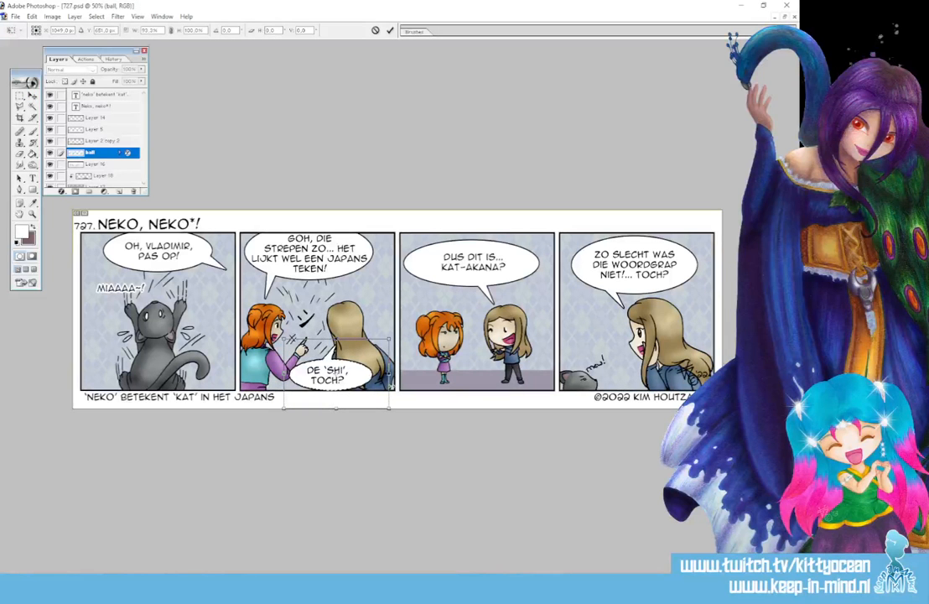
pyautogui.moveTo(389, 374); pyautogui.dragTo(380, 374)
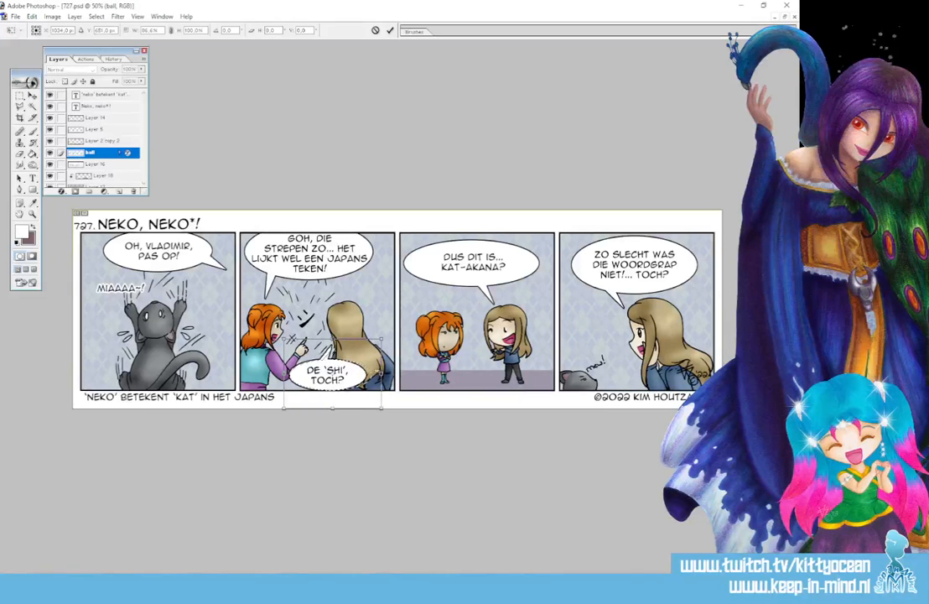
pyautogui.click(390, 31)
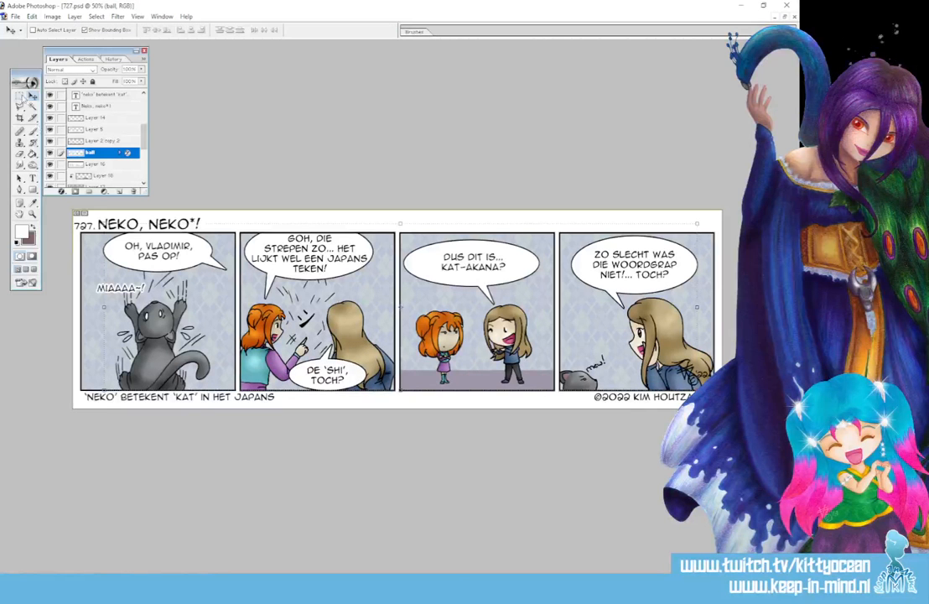
# Enlarge panel two's upper balloon to about 103% width and 106% height around its dialogue, and deselect it
pyautogui.click(21, 95)
pyautogui.moveTo(240, 224); pyautogui.dragTo(374, 306)
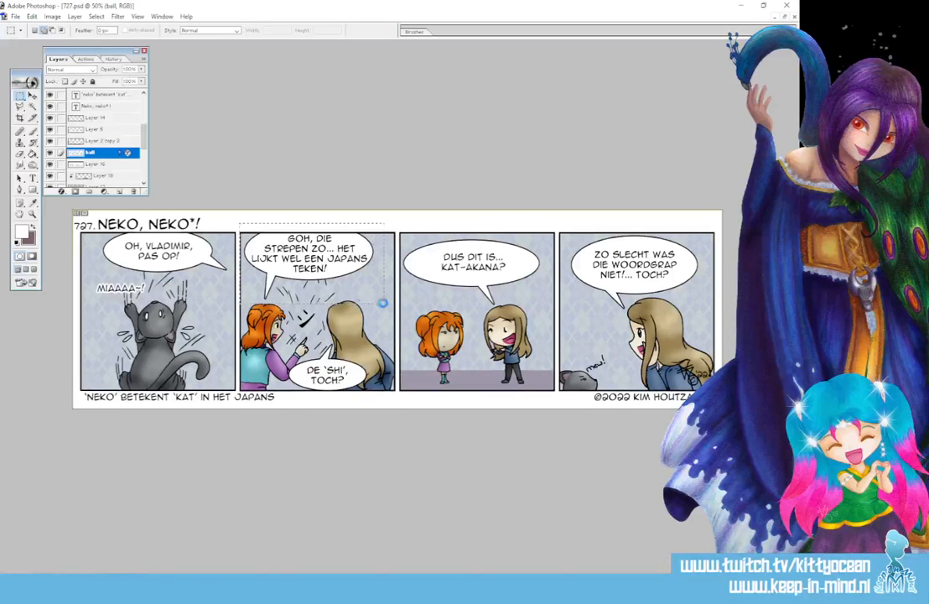
pyautogui.click(31, 95)
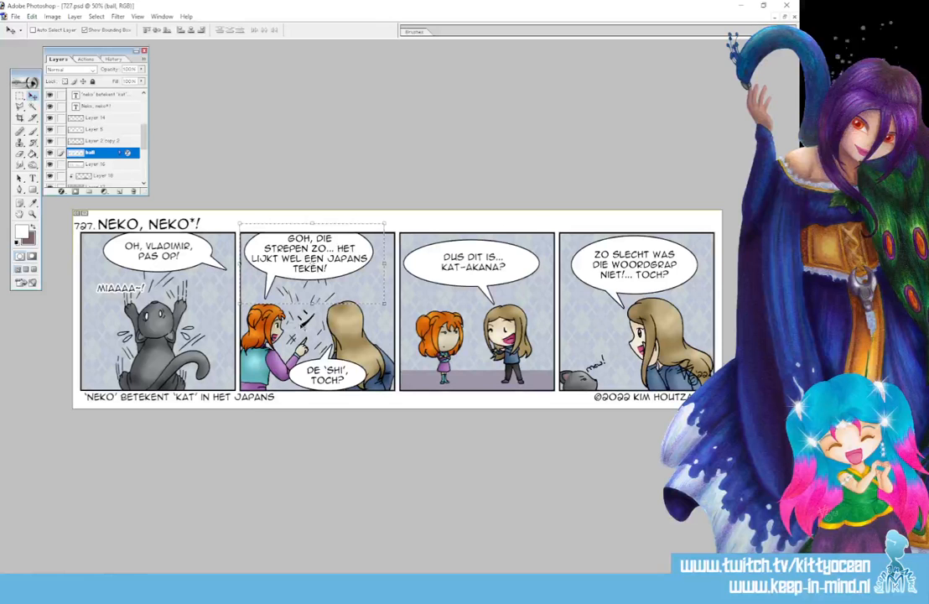
pyautogui.hotkey('ctrl', 't')
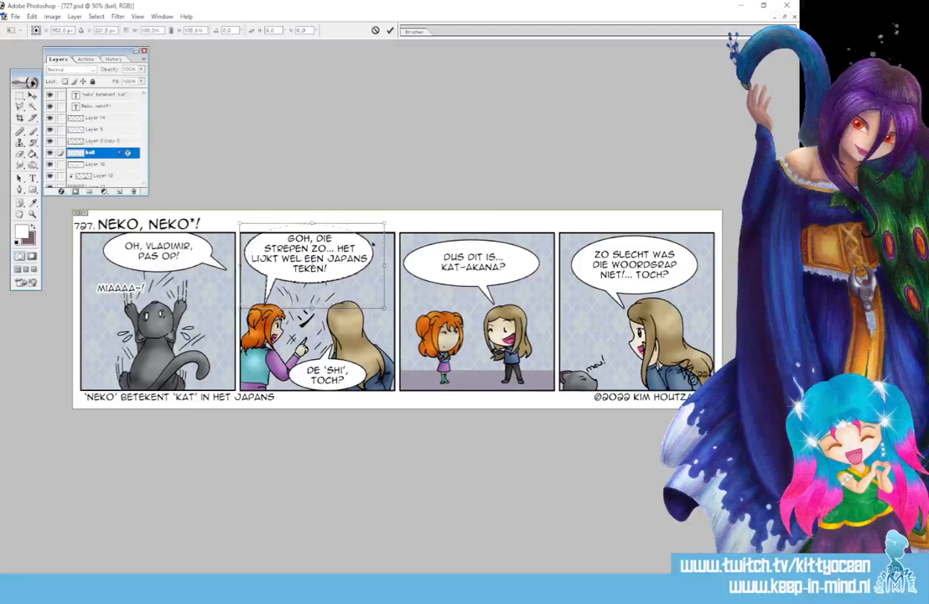
pyautogui.moveTo(385, 265); pyautogui.dragTo(388, 265)
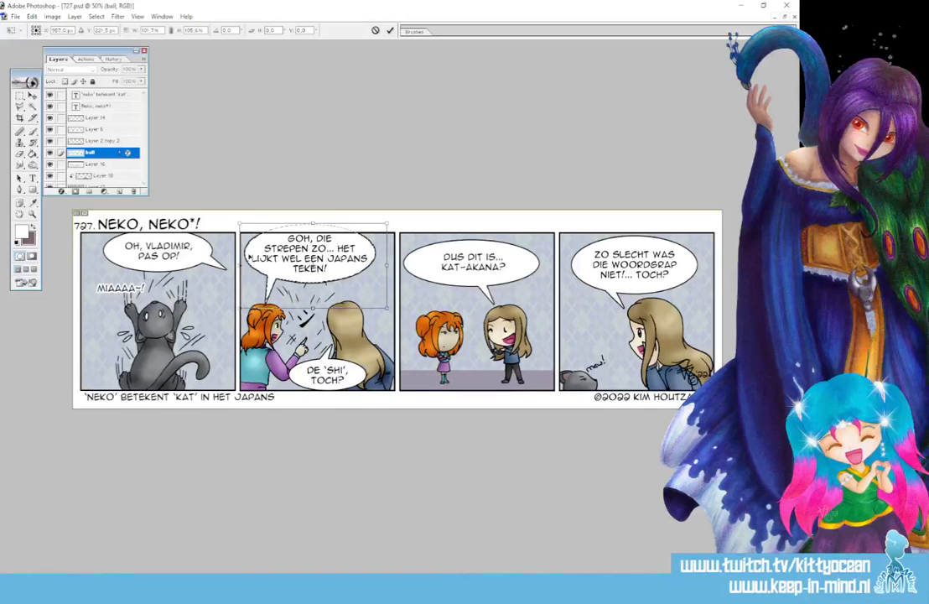
pyautogui.moveTo(240, 265); pyautogui.dragTo(238, 265)
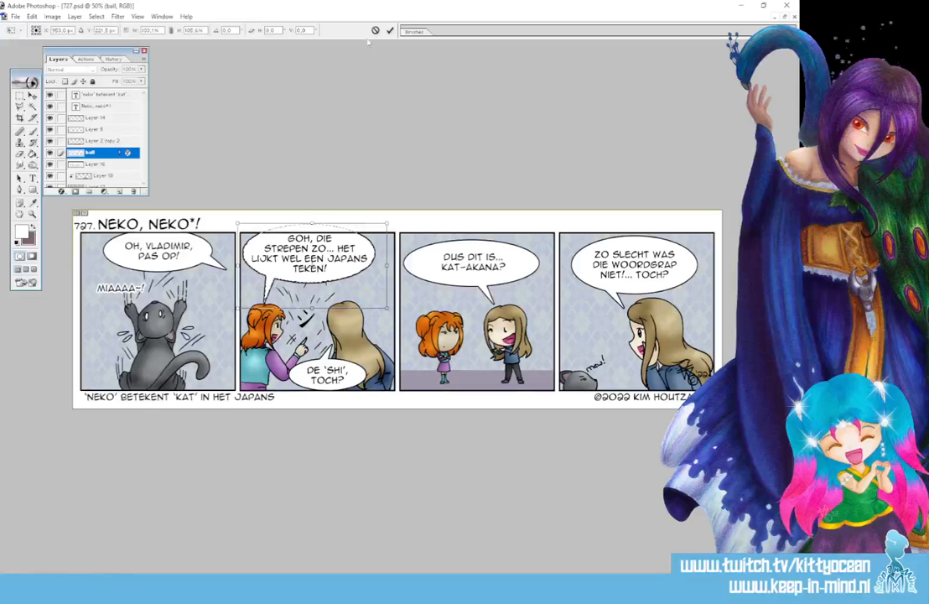
pyautogui.press('Return')
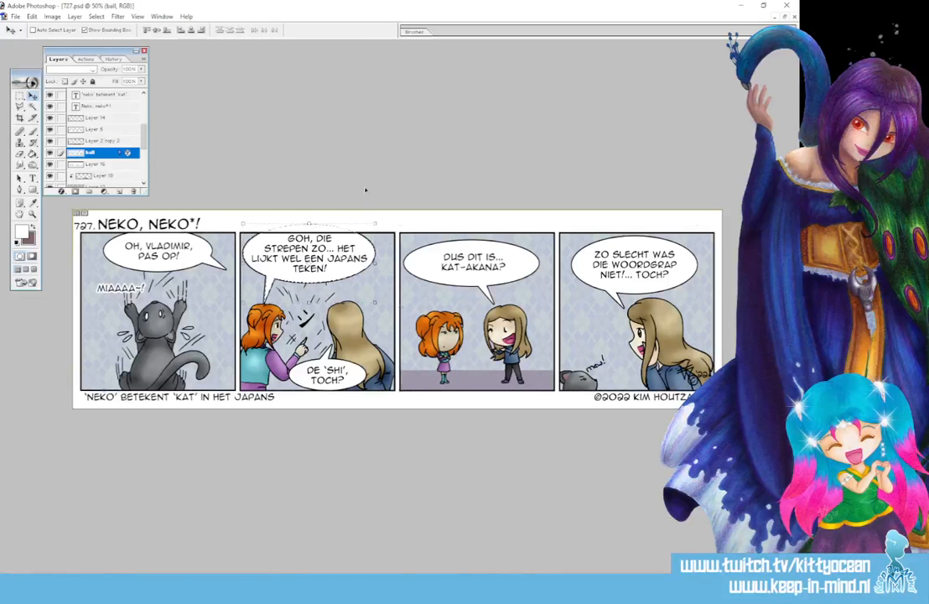
pyautogui.click(365, 188)
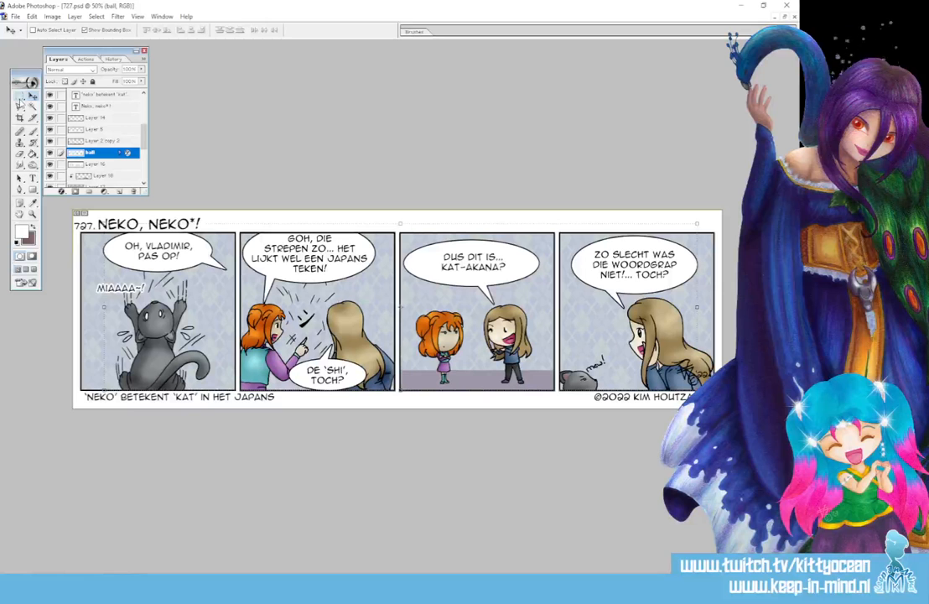
# Shift panel three's balloon slightly right and narrow it to about 80% width so it fits around "Dus dit is... Kat-akana?"
pyautogui.click(20, 96)
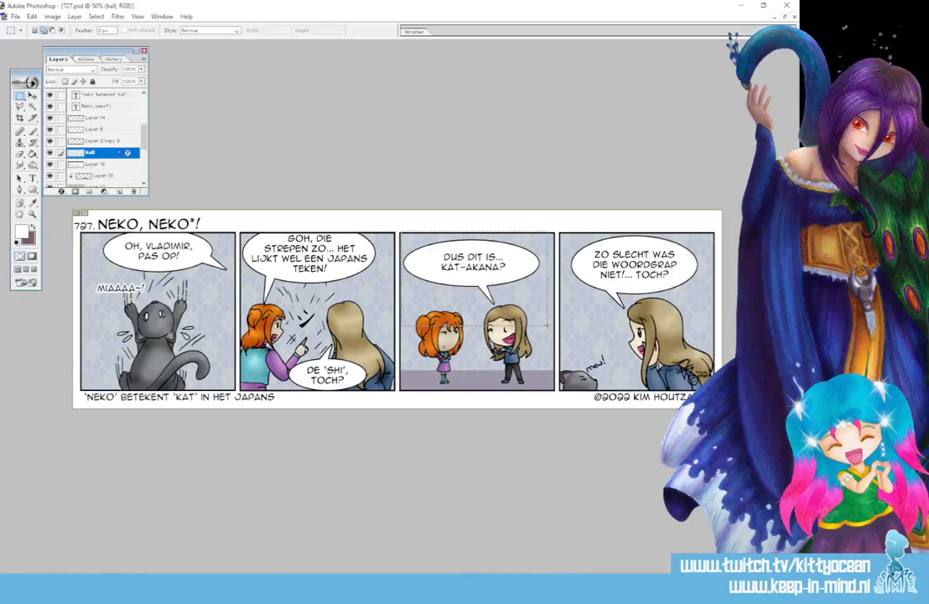
pyautogui.click(32, 94)
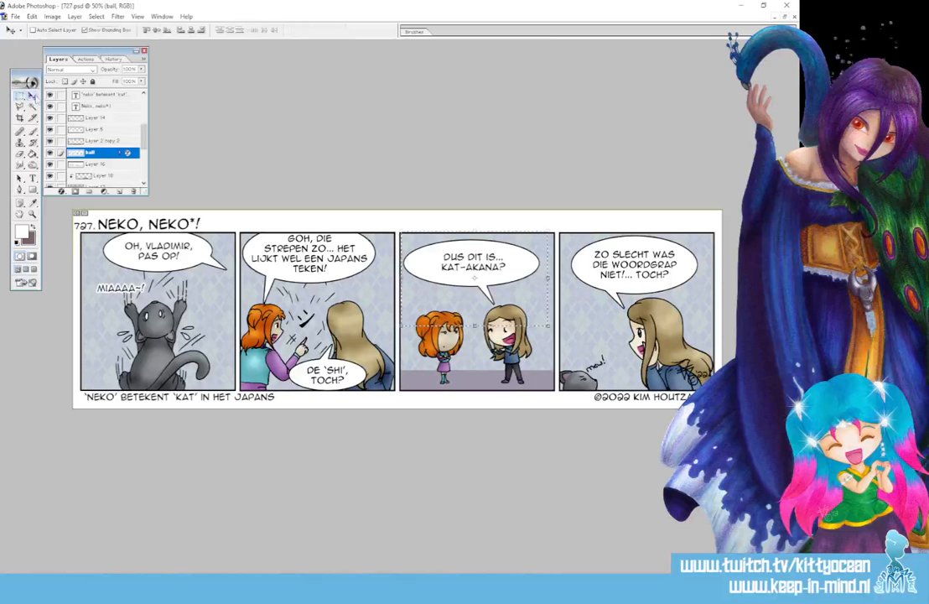
pyautogui.moveTo(541, 271); pyautogui.dragTo(546, 272)
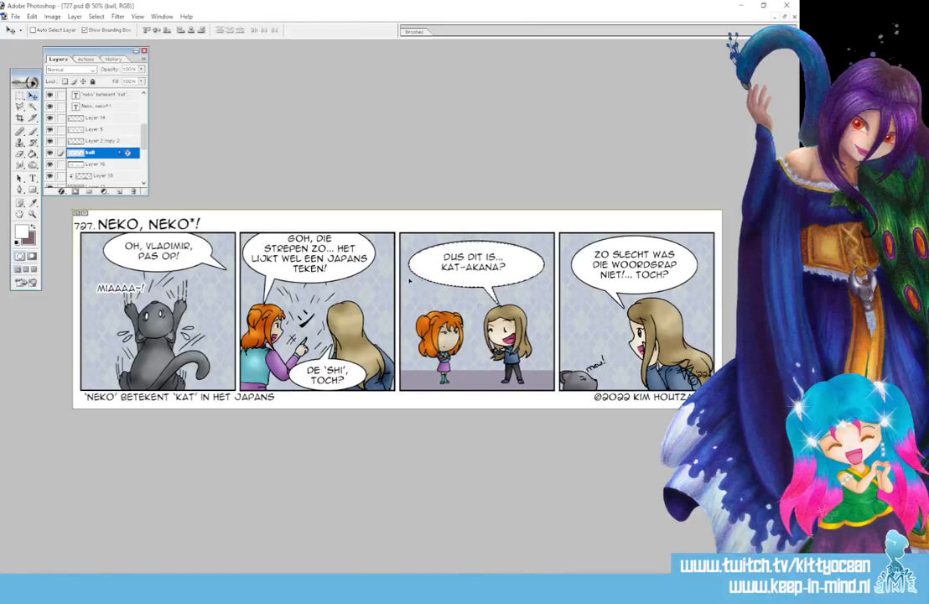
pyautogui.hotkey('ctrl', 't')
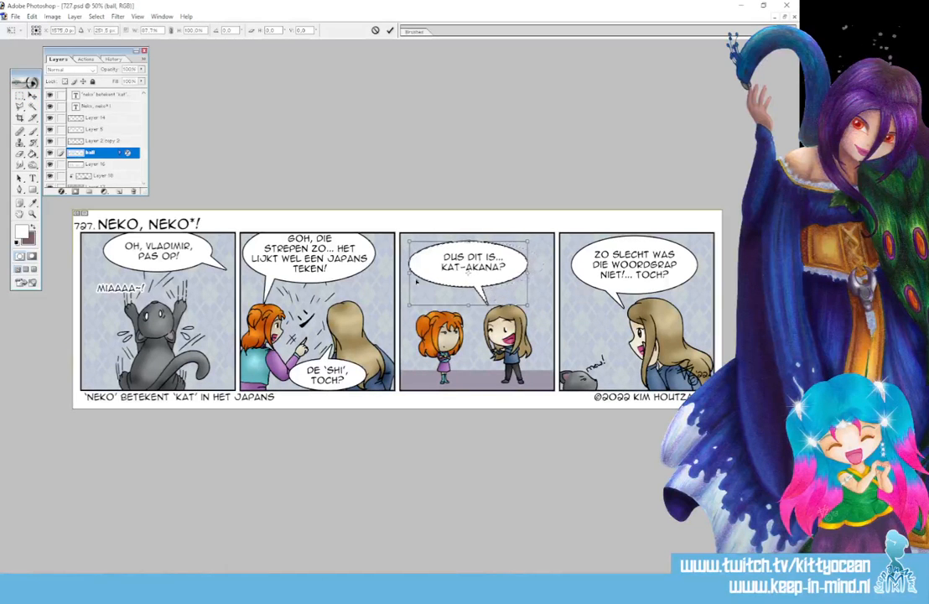
pyautogui.moveTo(409, 273); pyautogui.dragTo(419, 273)
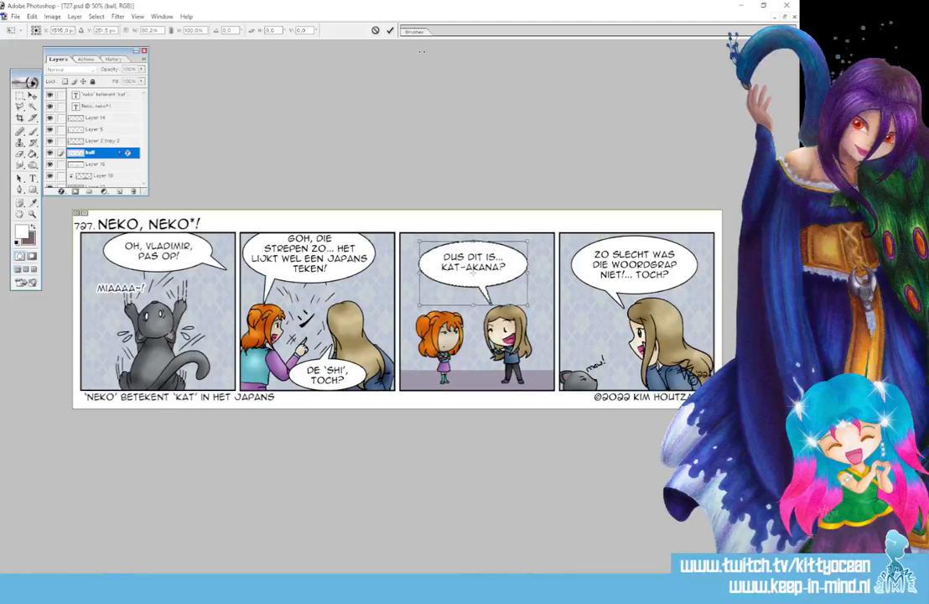
pyautogui.press('Return')
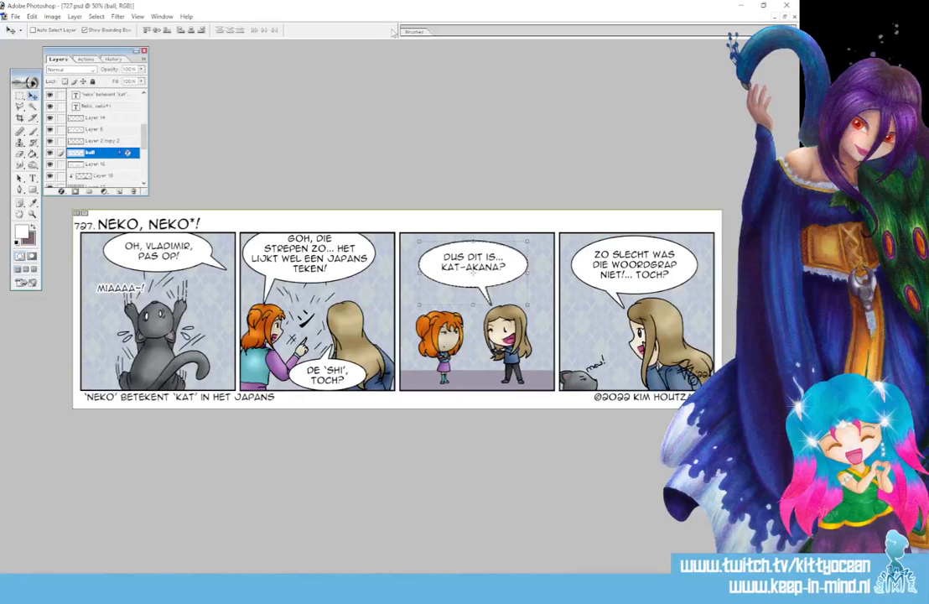
pyautogui.hotkey('ctrl', 'd')
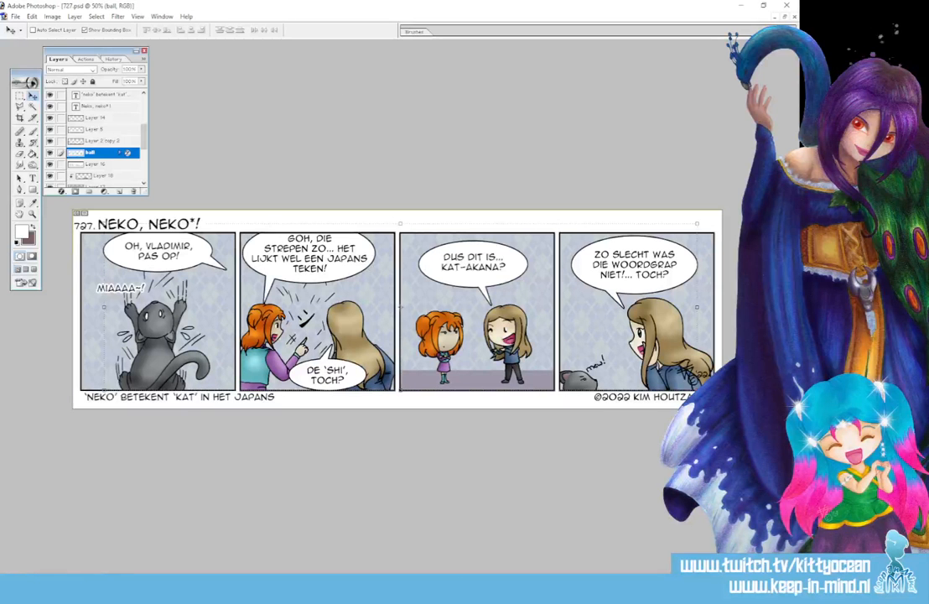
# Switch to Snipping Tool, capture a snip of the whole comic strip, and return to Photoshop
pyautogui.click(343, 590)
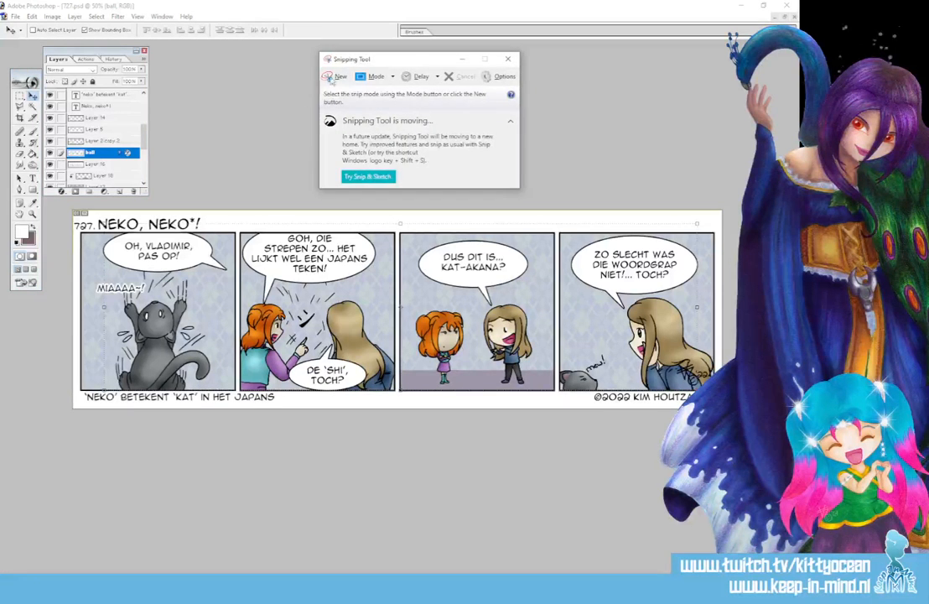
pyautogui.click(328, 78)
pyautogui.moveTo(68, 203); pyautogui.dragTo(726, 411)
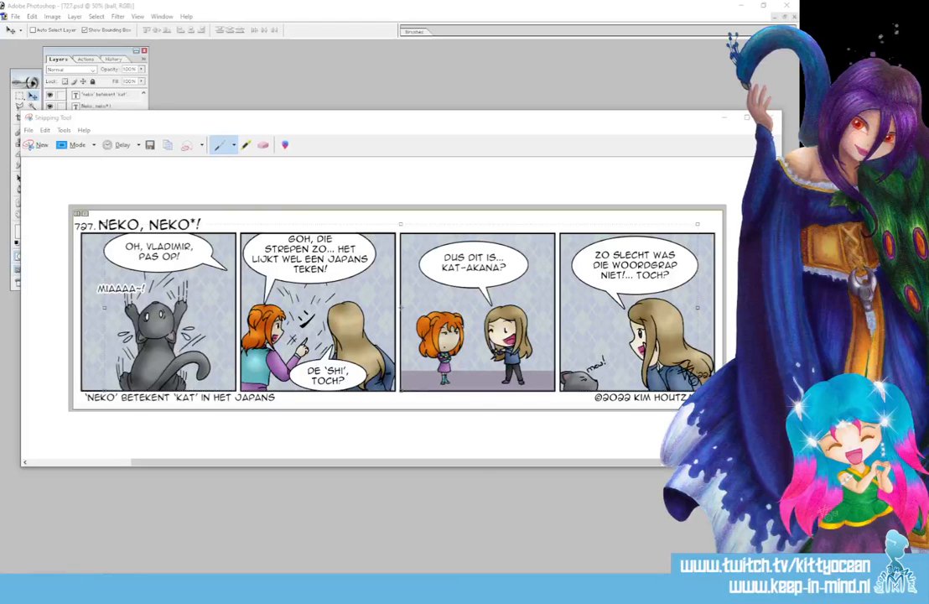
pyautogui.press('super')
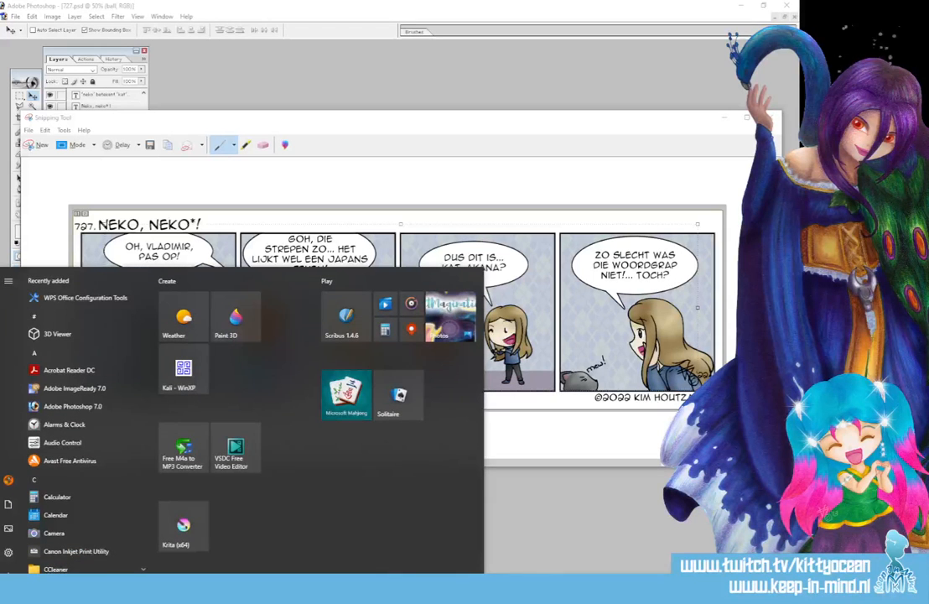
pyautogui.click(360, 8)
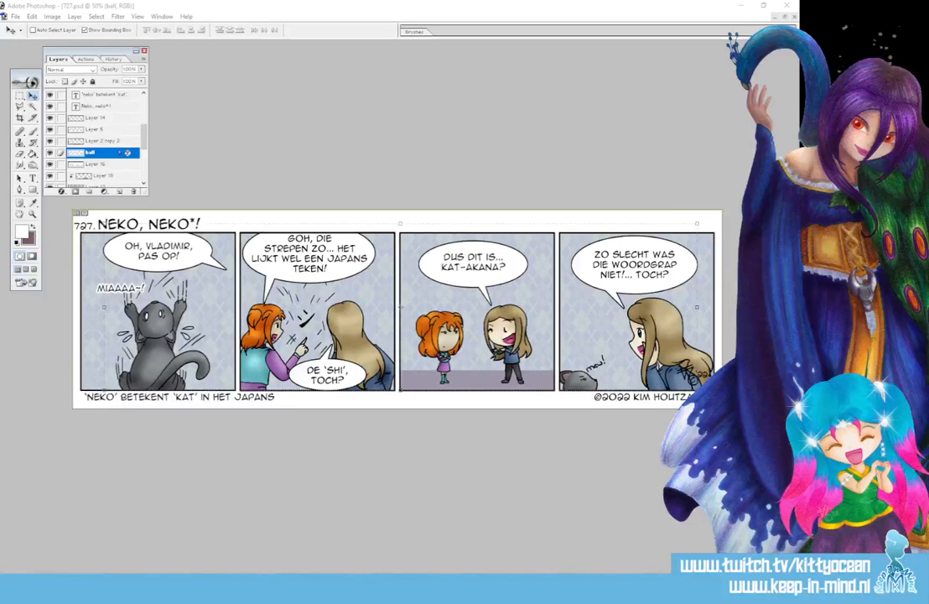
# Nudge panel two's "Goh, die strepen zo..." text layer slightly down within its balloon, and activate the Brush tool
pyautogui.click(144, 132)
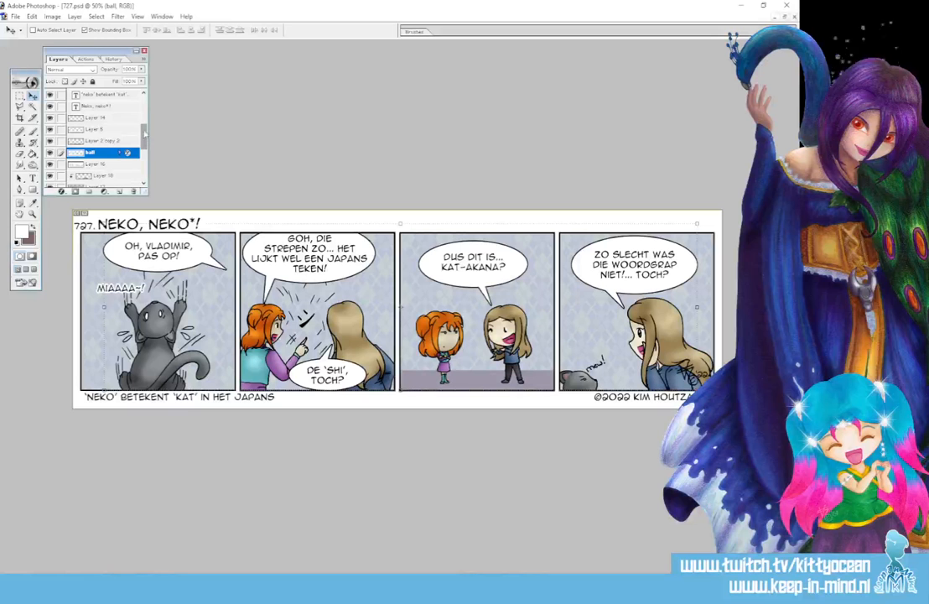
pyautogui.moveTo(144, 133); pyautogui.dragTo(148, 106)
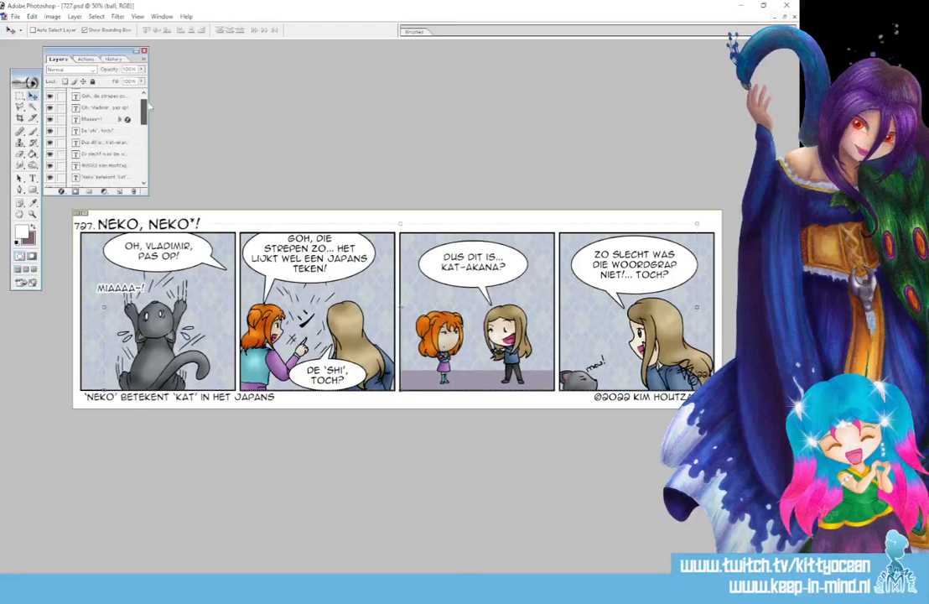
pyautogui.click(99, 96)
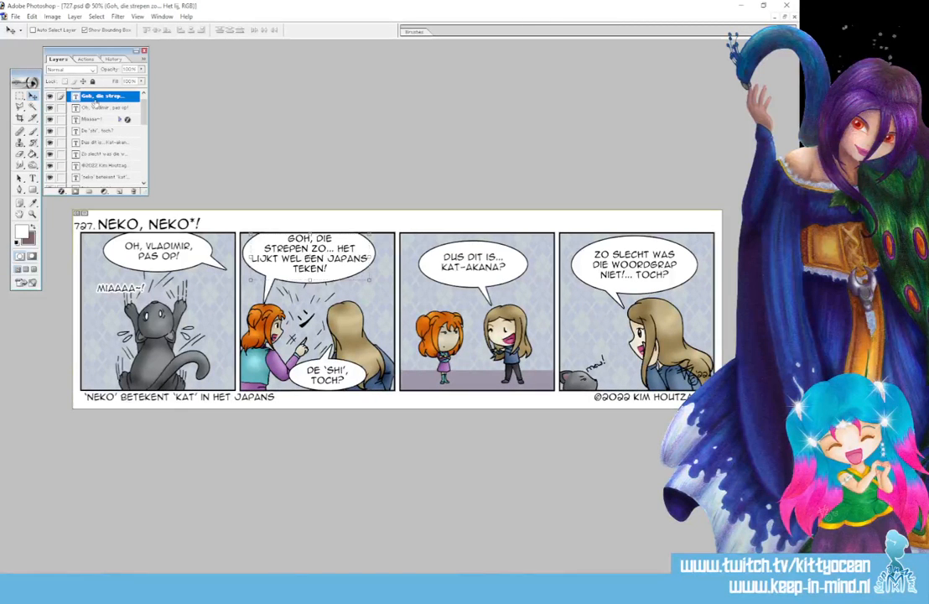
pyautogui.press('Down')
pyautogui.press('Down')
pyautogui.press('Down')
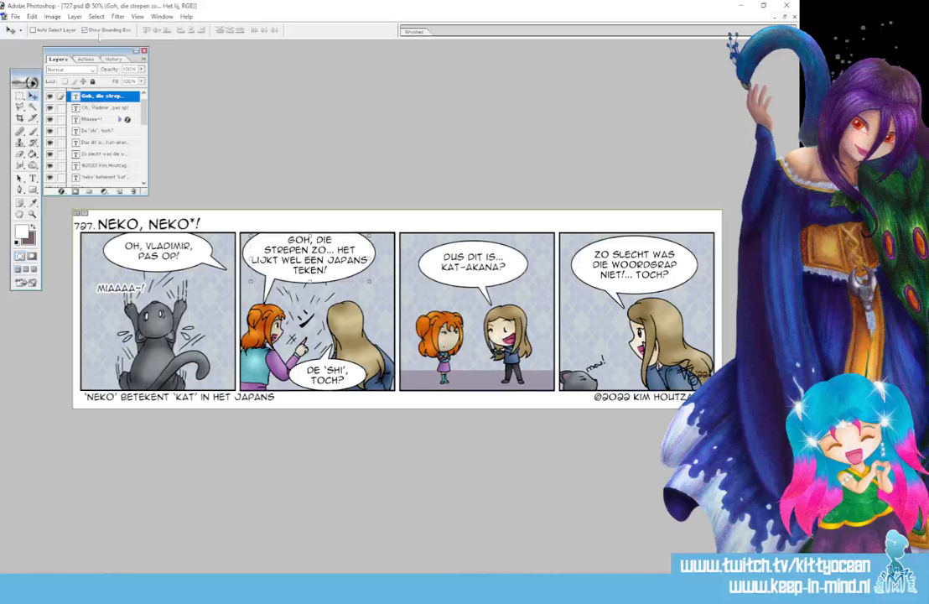
pyautogui.click(32, 132)
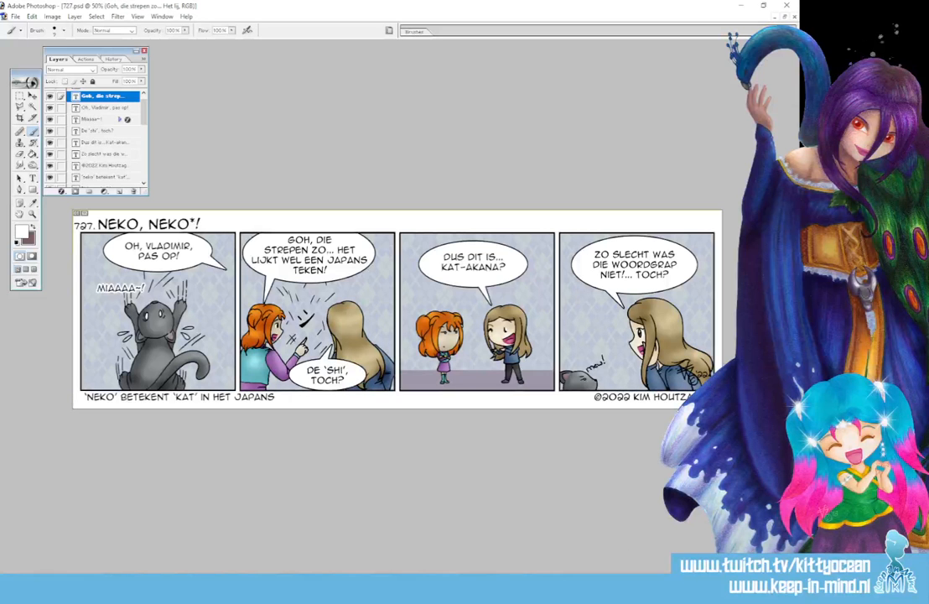
# Open the recently edited penifile.doc from the synced files in WPS Office
pyautogui.click(662, 588)
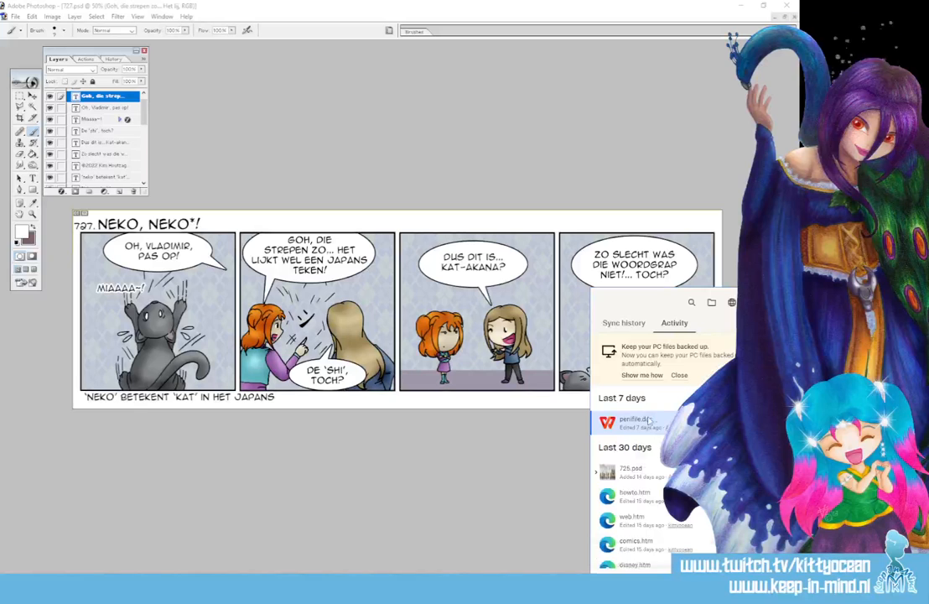
pyautogui.click(650, 421)
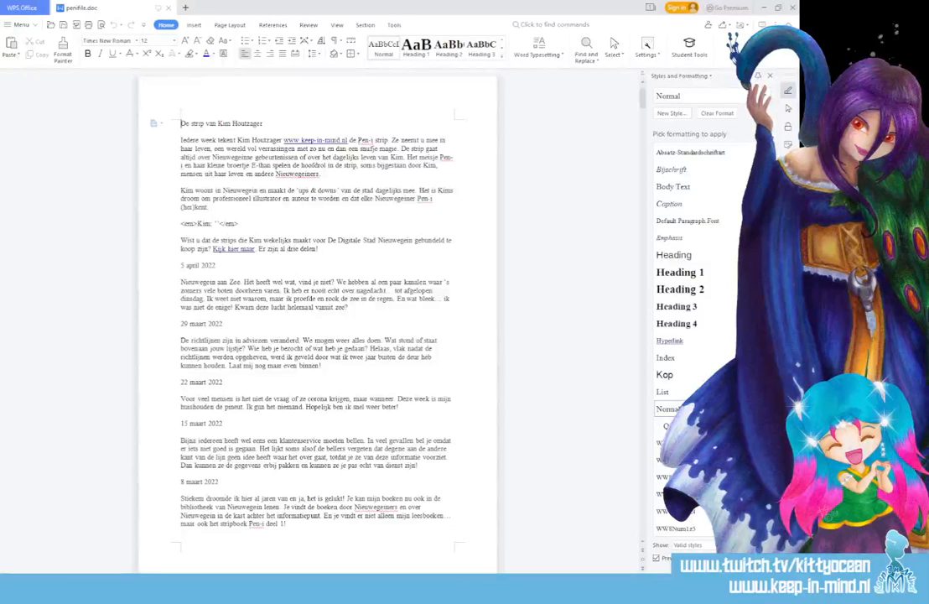
pyautogui.scroll(4, 318, 323)
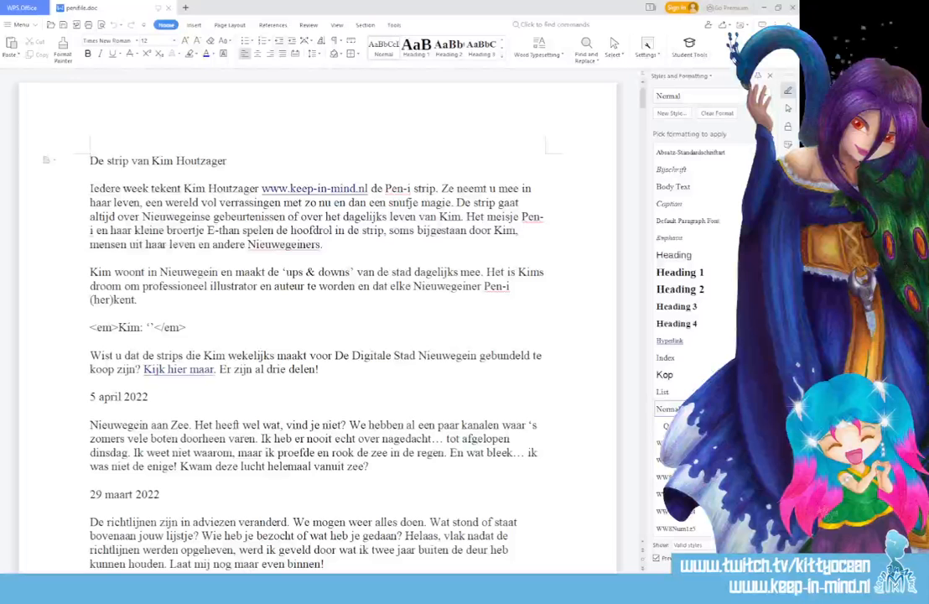
# Return to Photoshop and reword the punctuation in panel four's dialogue to "Zo slecht was die woordgrap niet...! Toch?"
pyautogui.hotkey('alt', 'Tab')
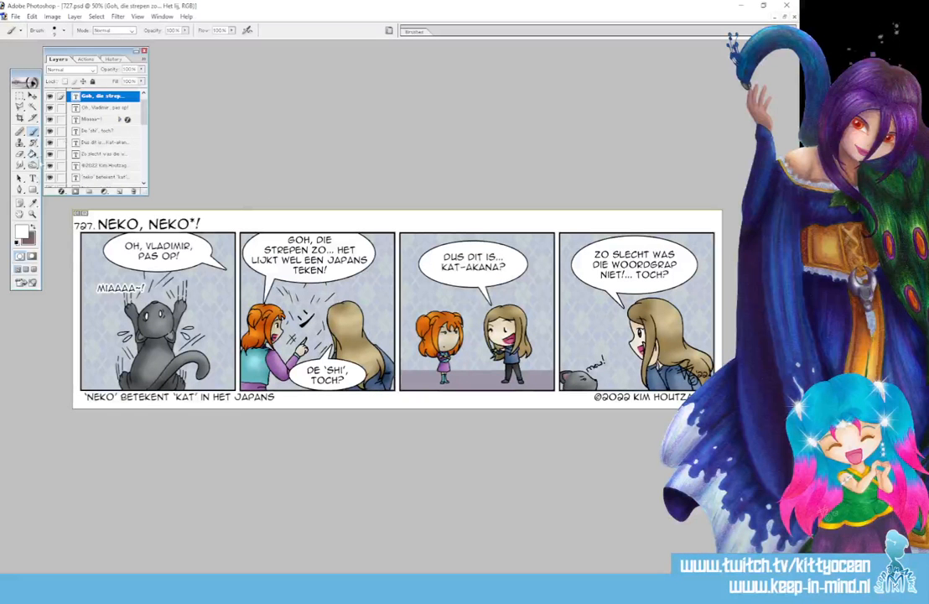
pyautogui.click(33, 178)
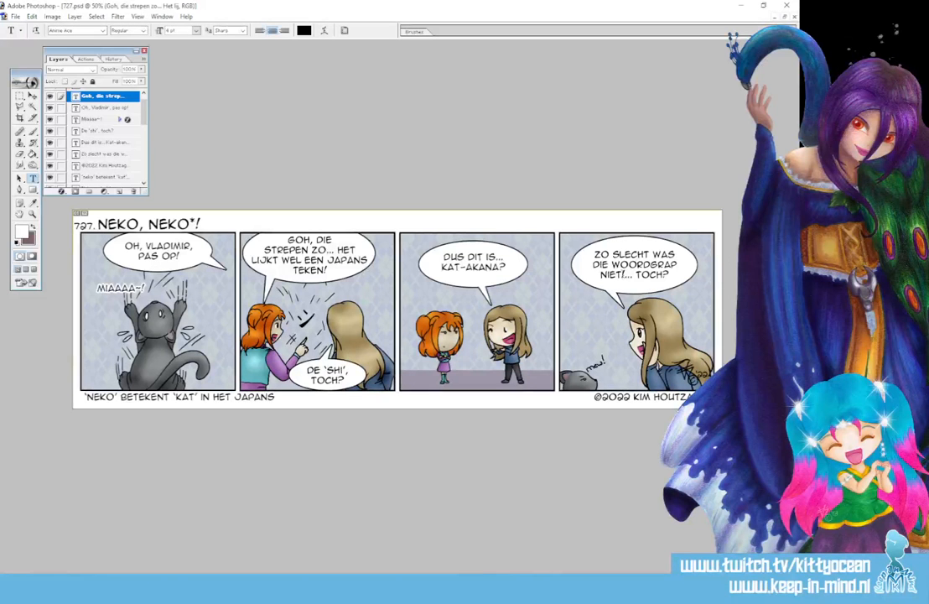
pyautogui.click(636, 274)
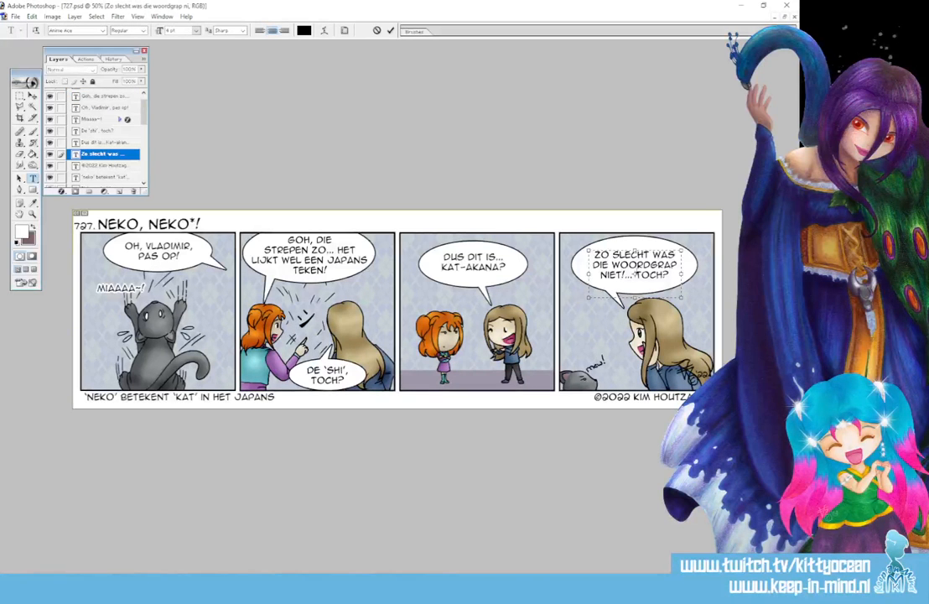
pyautogui.write('...')
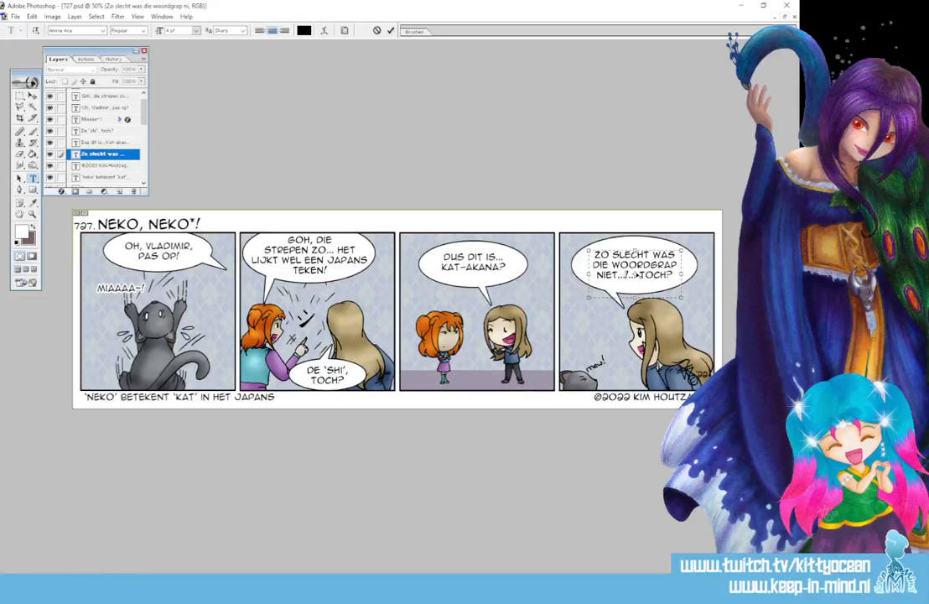
pyautogui.click(635, 275)
pyautogui.press('BackSpace')
pyautogui.press('BackSpace')
pyautogui.press('BackSpace')
pyautogui.press('BackSpace')
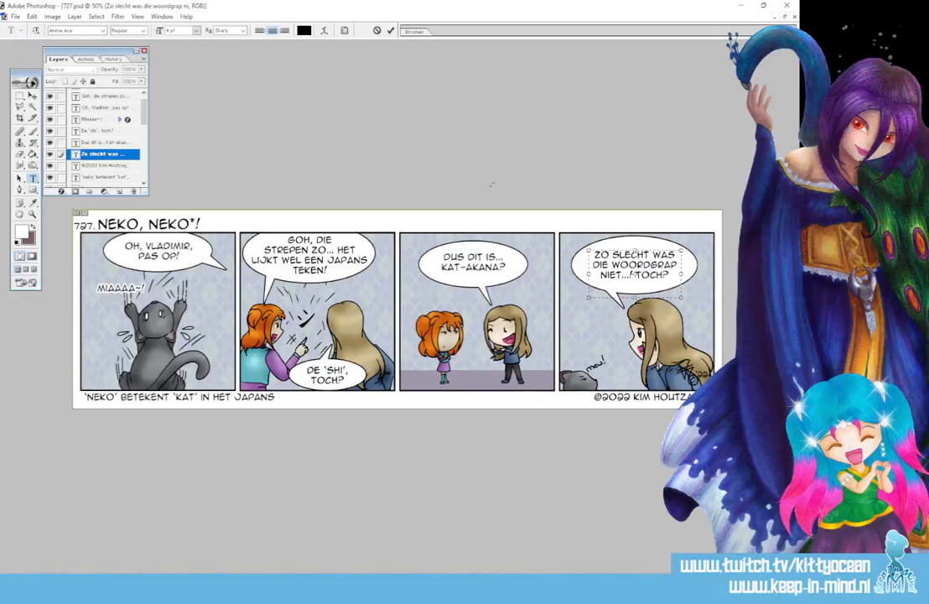
pyautogui.click(391, 31)
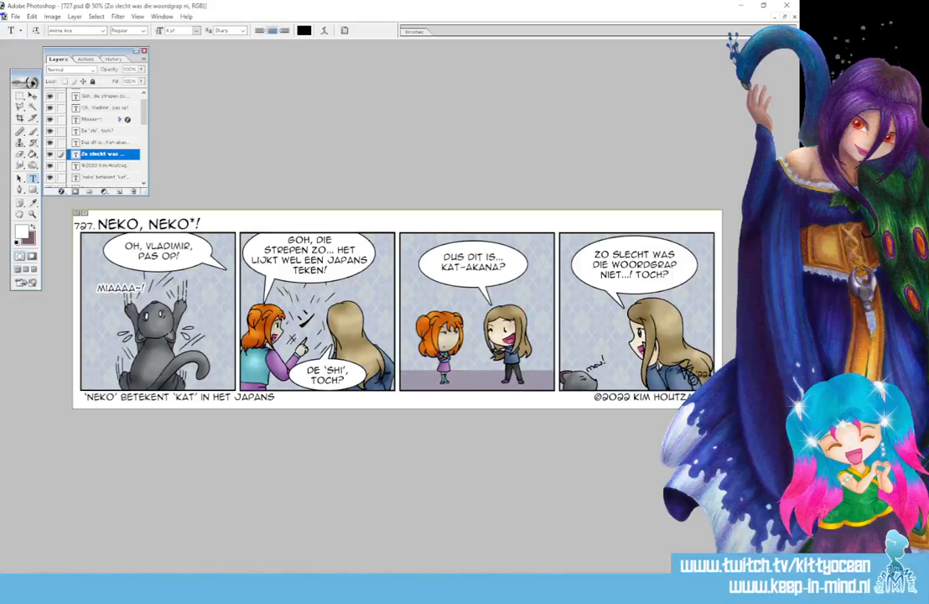
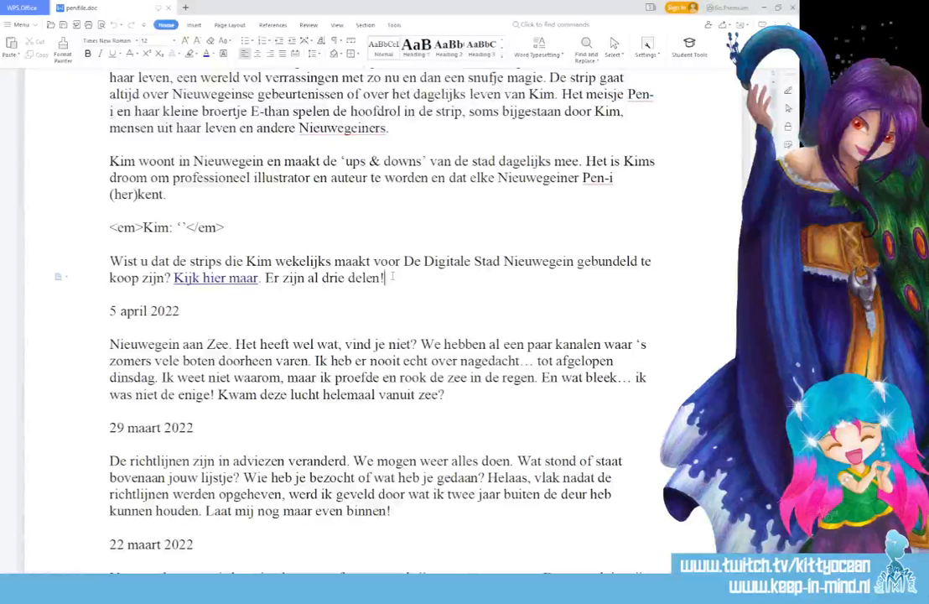
# In penifile.doc, add the date heading "12 april 2022" above the "5 april 2022" entry, followed by an empty paragraph
pyautogui.press('Return')
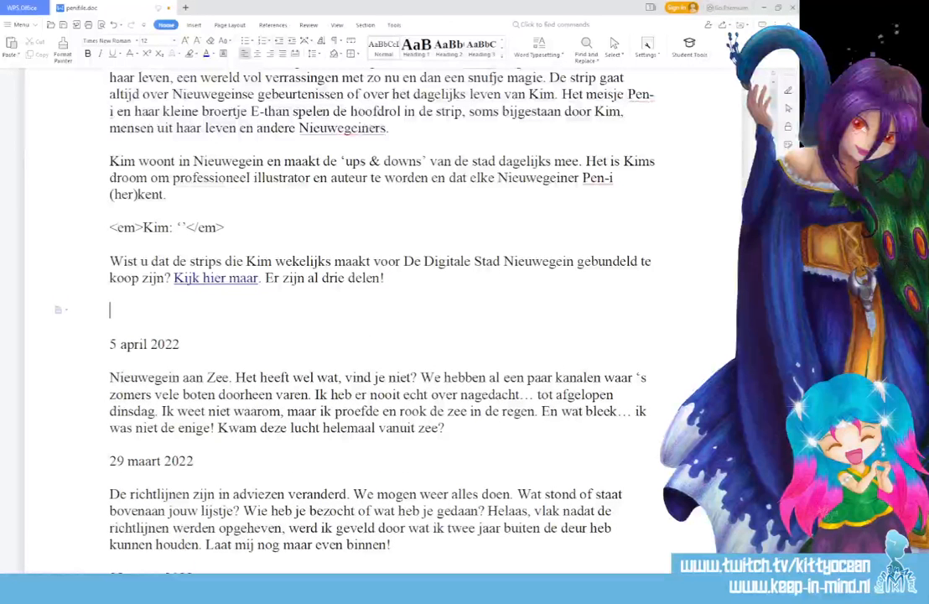
pyautogui.write('12')
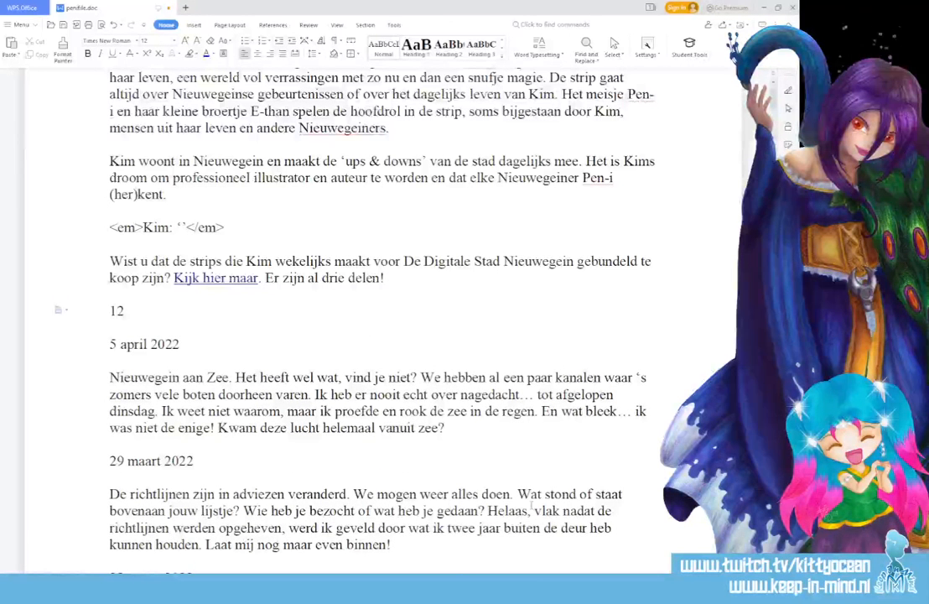
pyautogui.write(' april 2022')
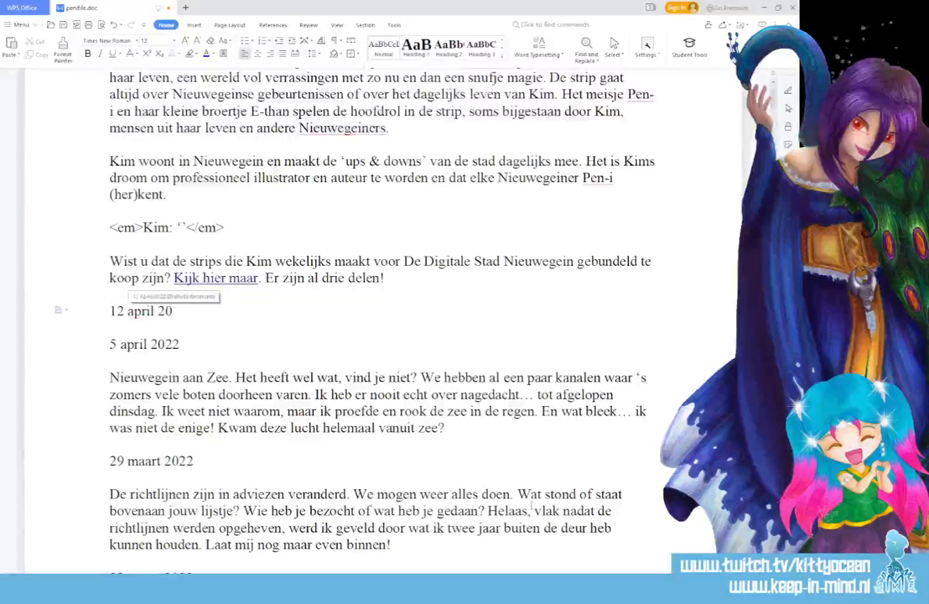
pyautogui.press('Return')
pyautogui.press('Return')
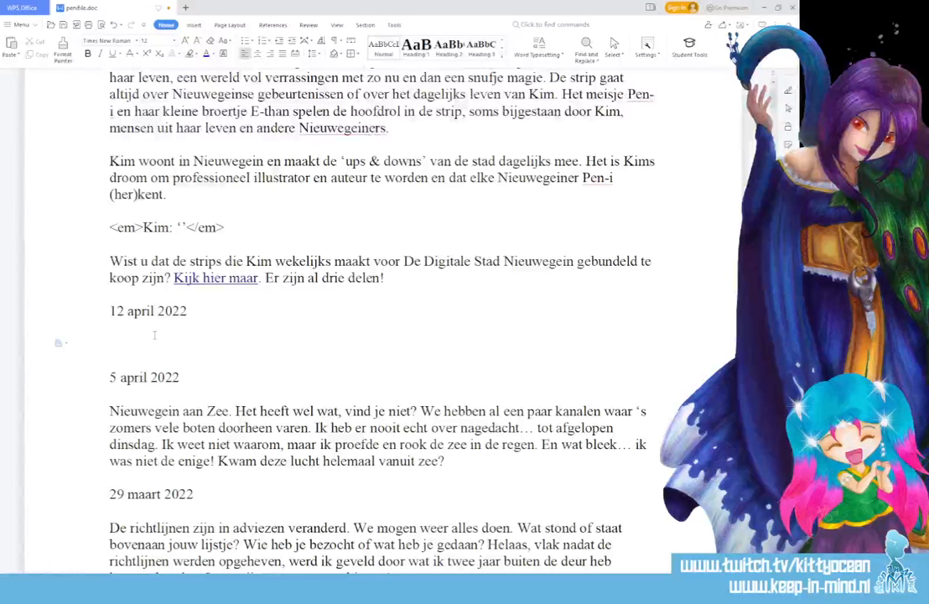
# Start the 12 april 2022 entry with the sentence "Ik ben dol op woordgrappen."
pyautogui.write('Ik be')
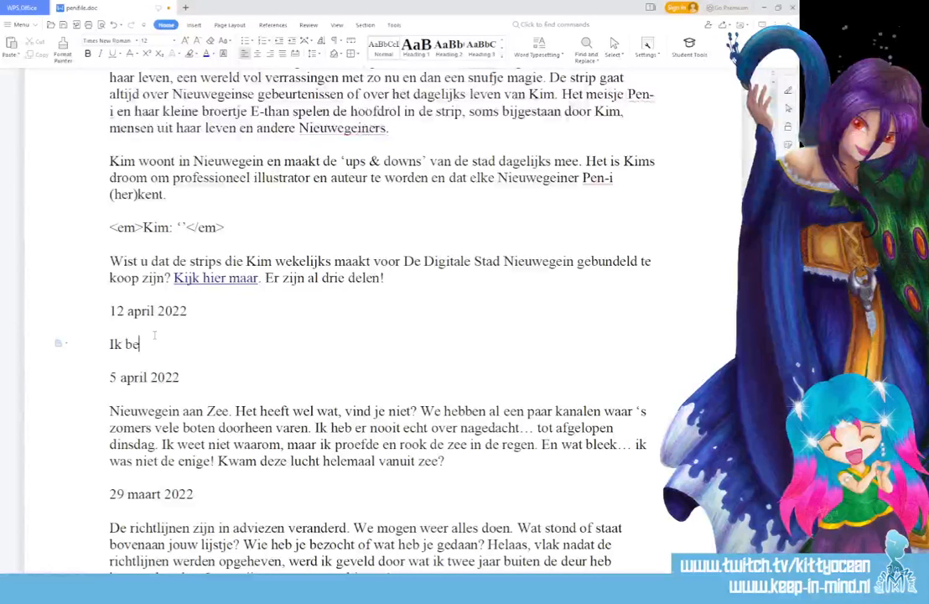
pyautogui.write('n dol op woord')
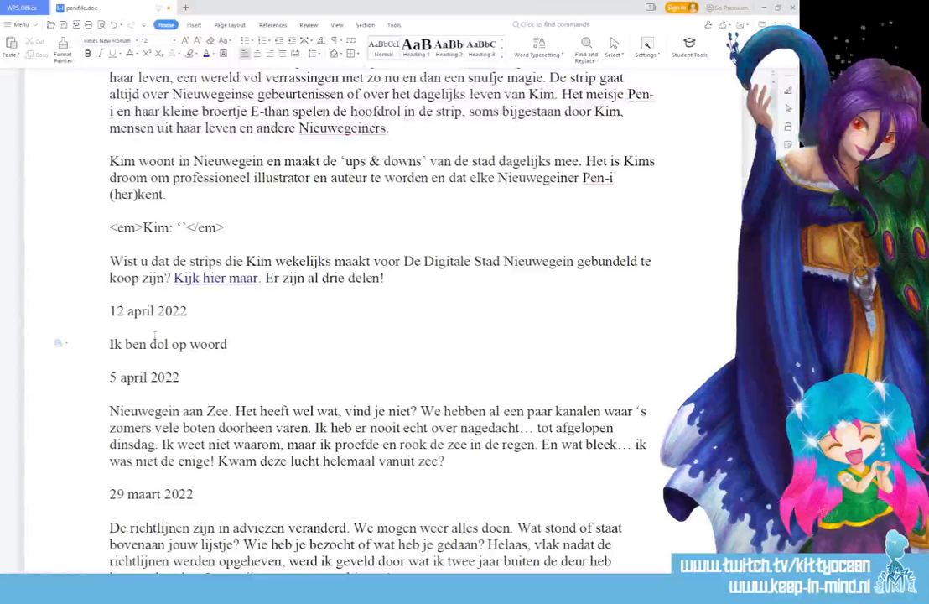
pyautogui.write('grappen.')
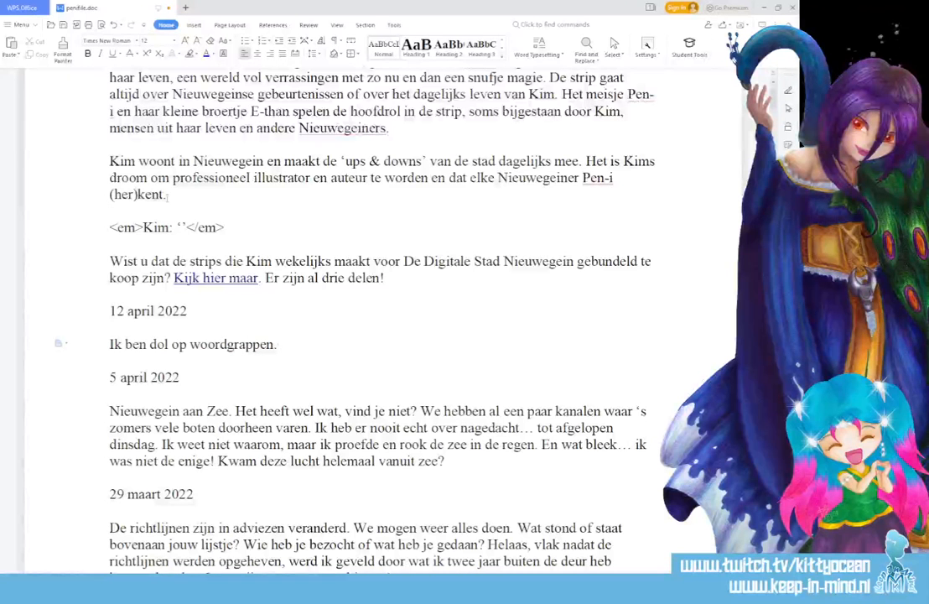
pyautogui.scroll(-1, 213, 216)
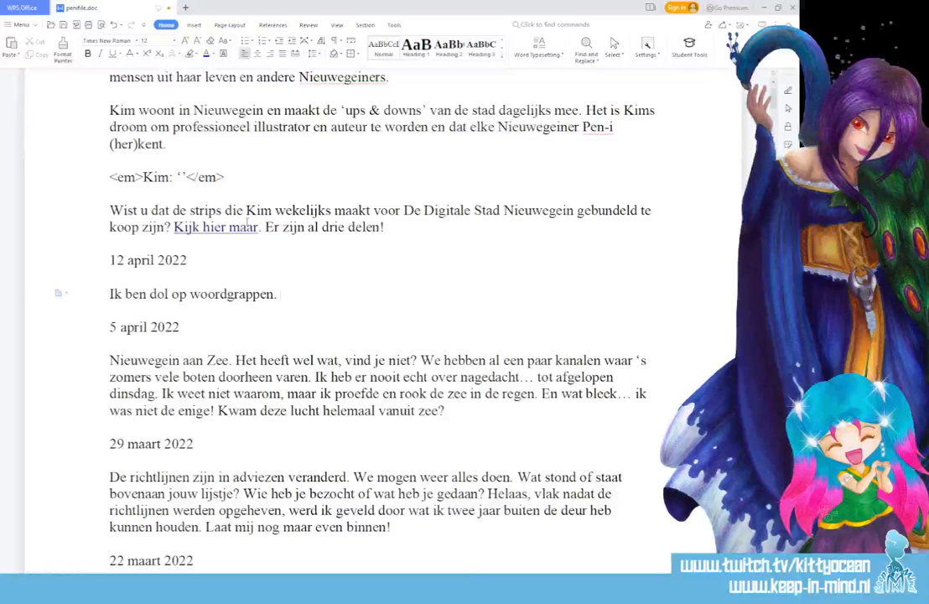
pyautogui.write('Aptoniemen,')
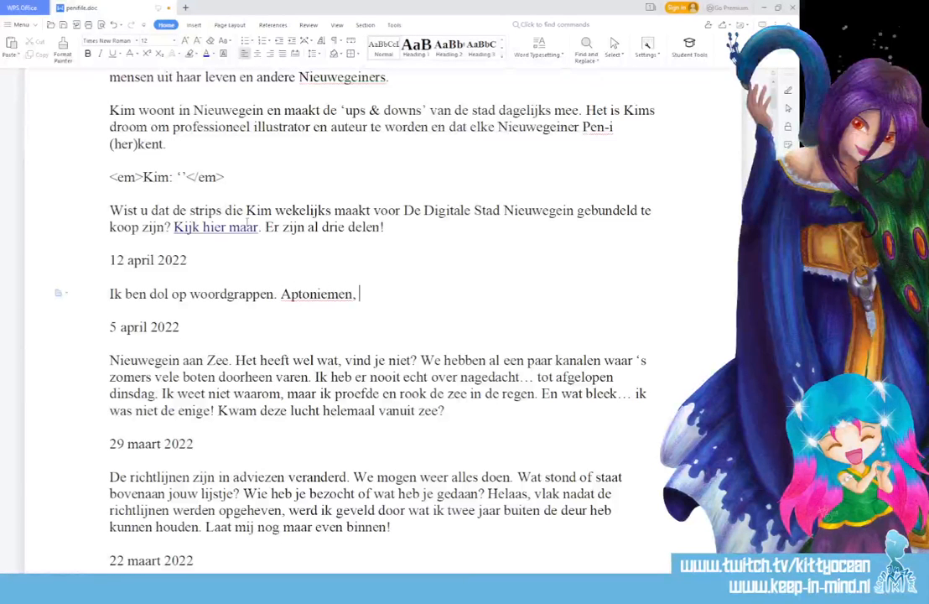
pyautogui.press('BackSpace')
pyautogui.press('BackSpace')
pyautogui.press('BackSpace')
pyautogui.press('BackSpace')
pyautogui.press('BackSpace')
pyautogui.press('BackSpace')
pyautogui.press('BackSpace')
pyautogui.press('BackSpace')
pyautogui.press('BackSpace')
pyautogui.press('BackSpace')
pyautogui.press('BackSpace')
pyautogui.press('BackSpace')
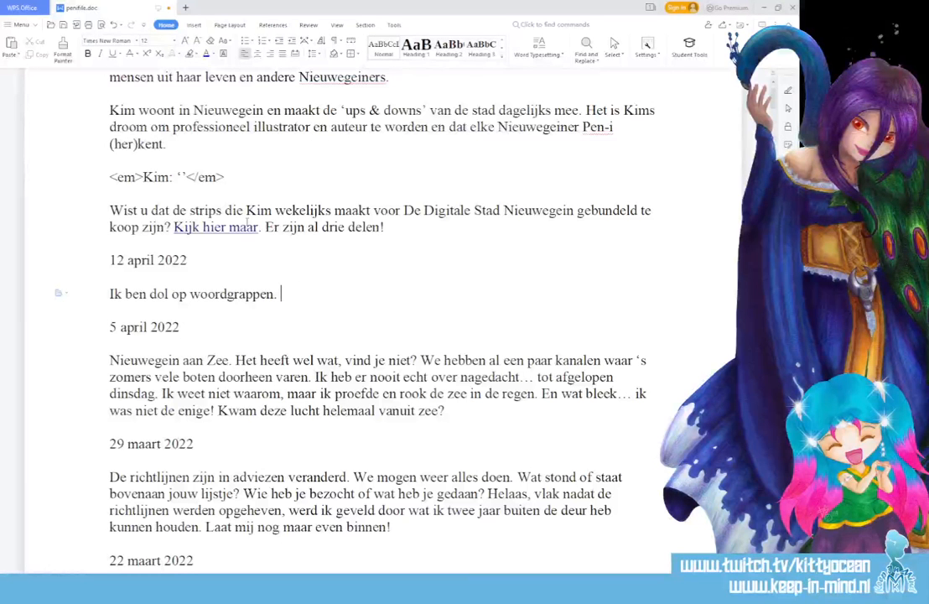
# Continue the 12 april 2022 entry with "Vroeger had ik niets met taal, maar tegenwoordig steeds meer."
pyautogui.write('Vroeger had i')
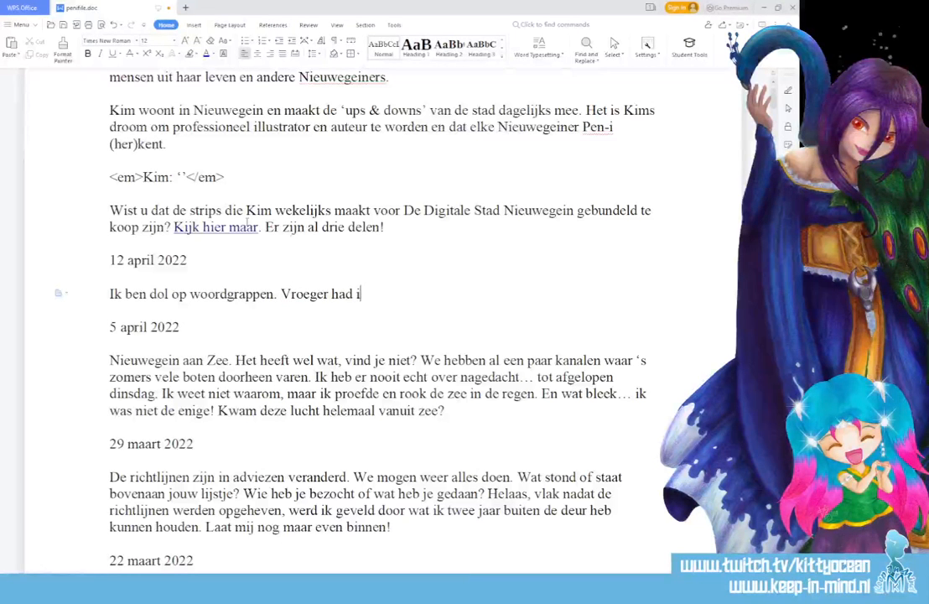
pyautogui.write('k niets met taa;l')
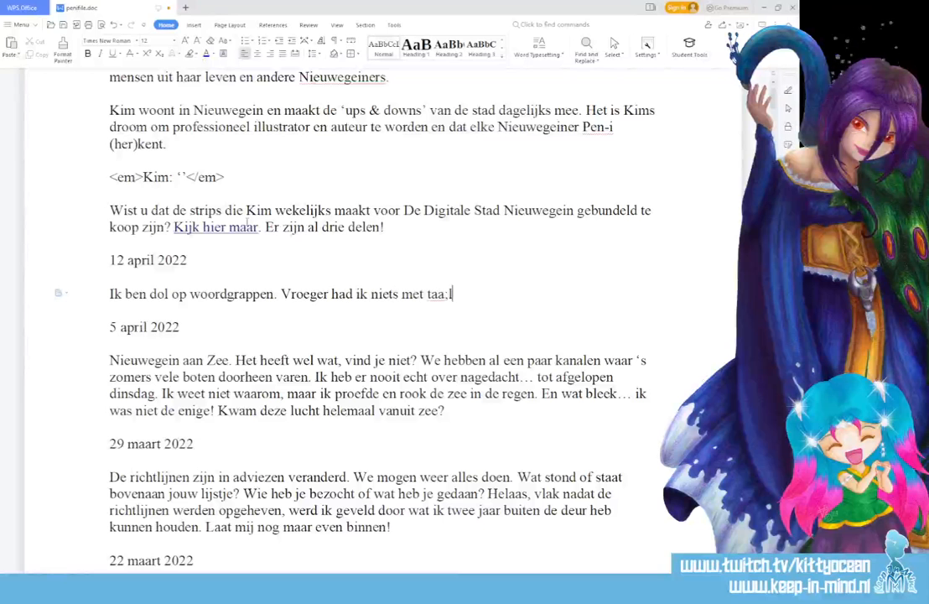
pyautogui.press('BackSpace')
pyautogui.press('BackSpace')
pyautogui.write('l, maar ')
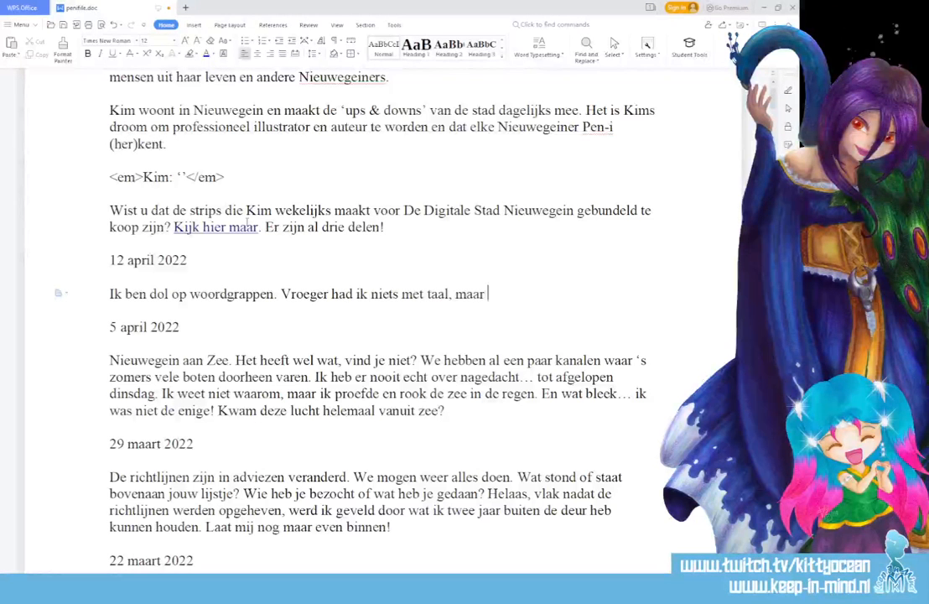
pyautogui.write('tegenwo')
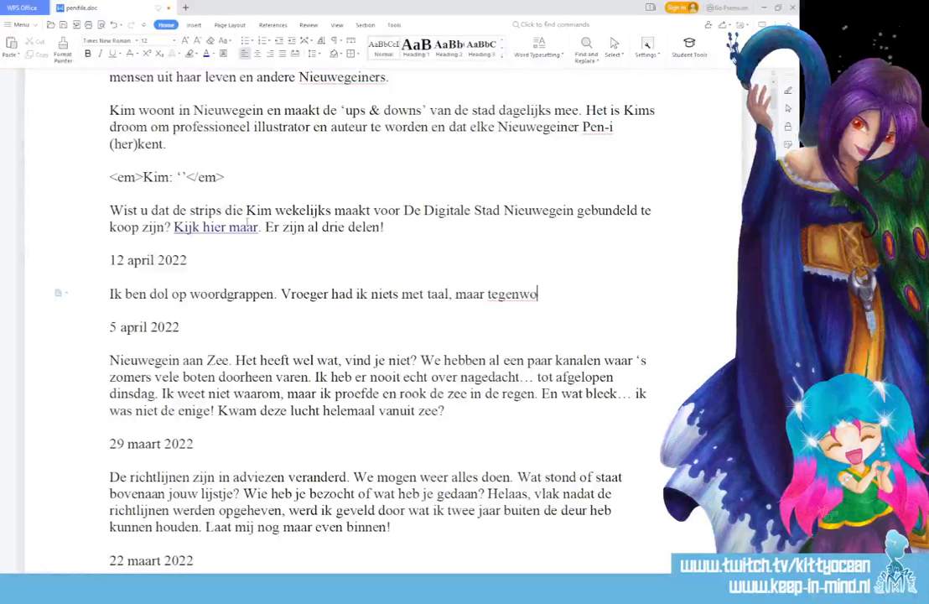
pyautogui.write('ordig steeds me')
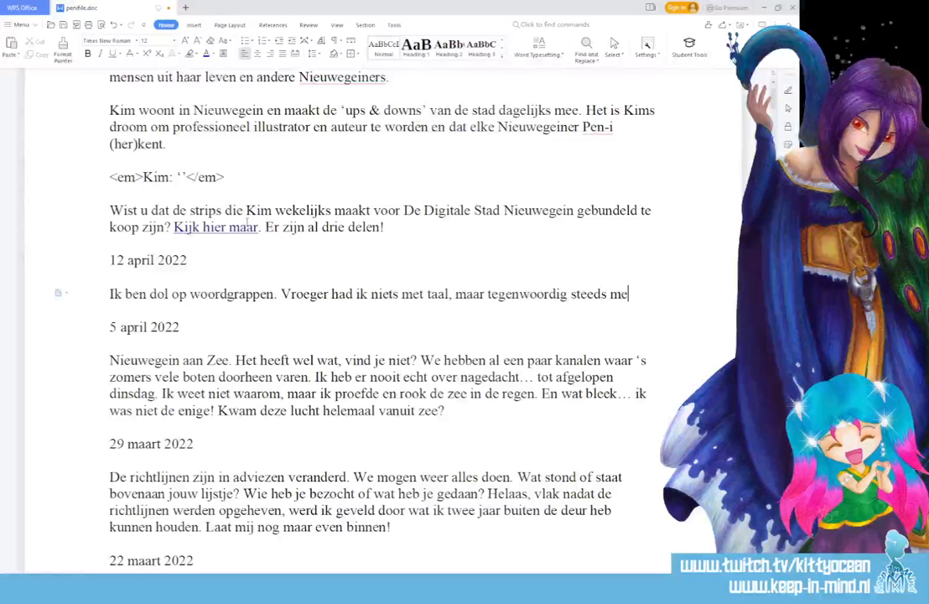
pyautogui.write('er.')
# Continue the 12 april 2022 entry with "Ook heb ik wat met de Japanse taal, al blijft daar na jaren oefenen niets van plakken."
pyautogui.write('Ook h')
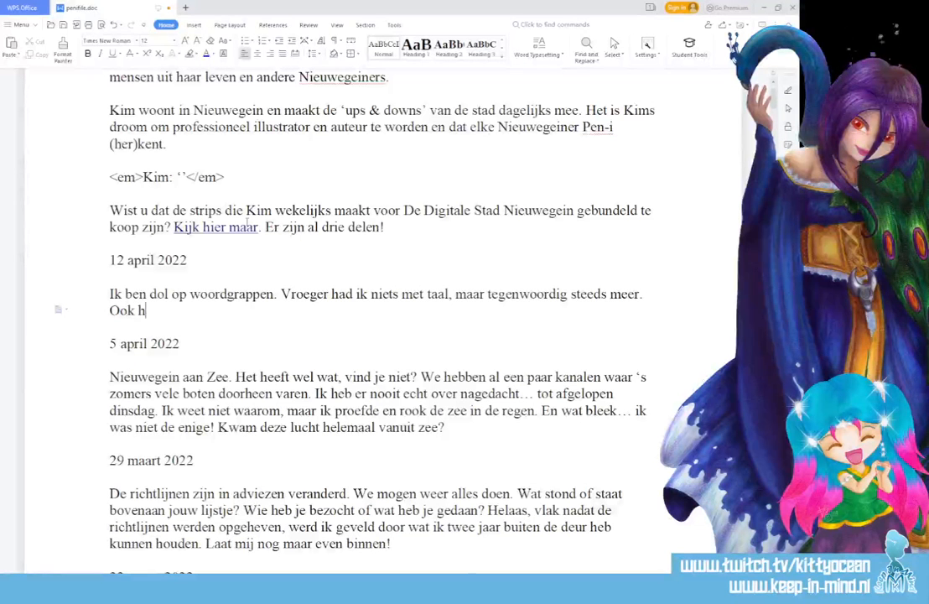
pyautogui.write('eb ik wat met de')
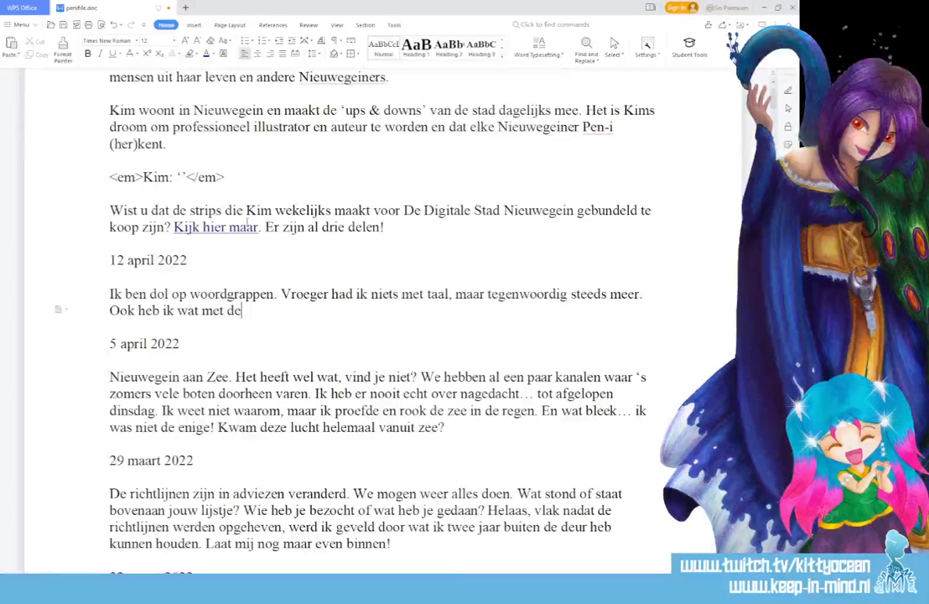
pyautogui.write(' Japanse taal')
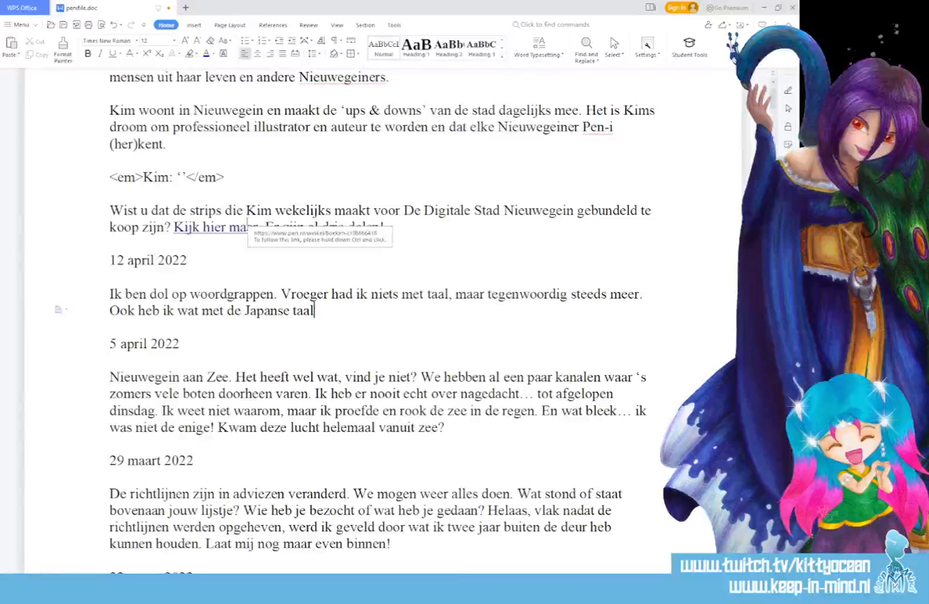
pyautogui.write(', al bl')
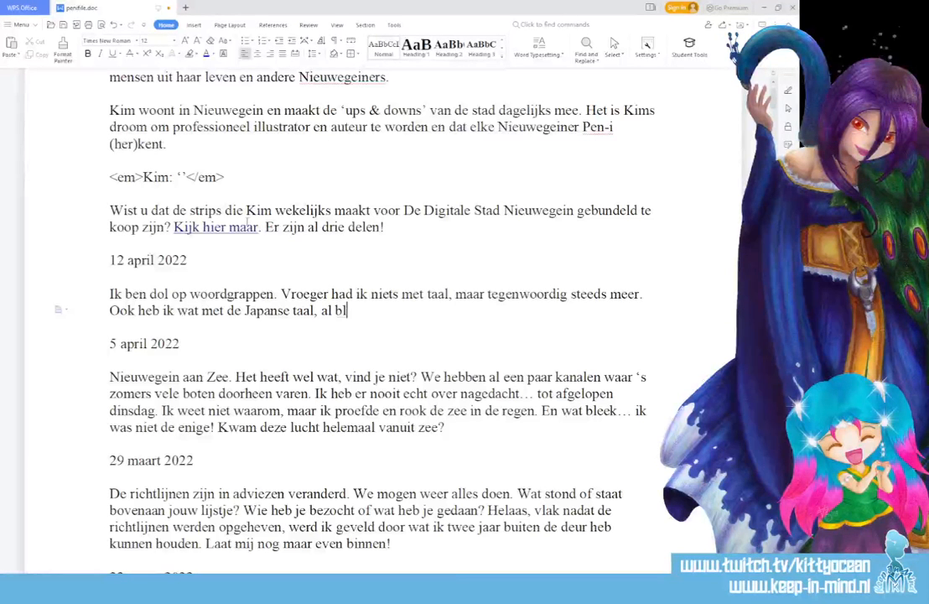
pyautogui.write('ijft daar na')
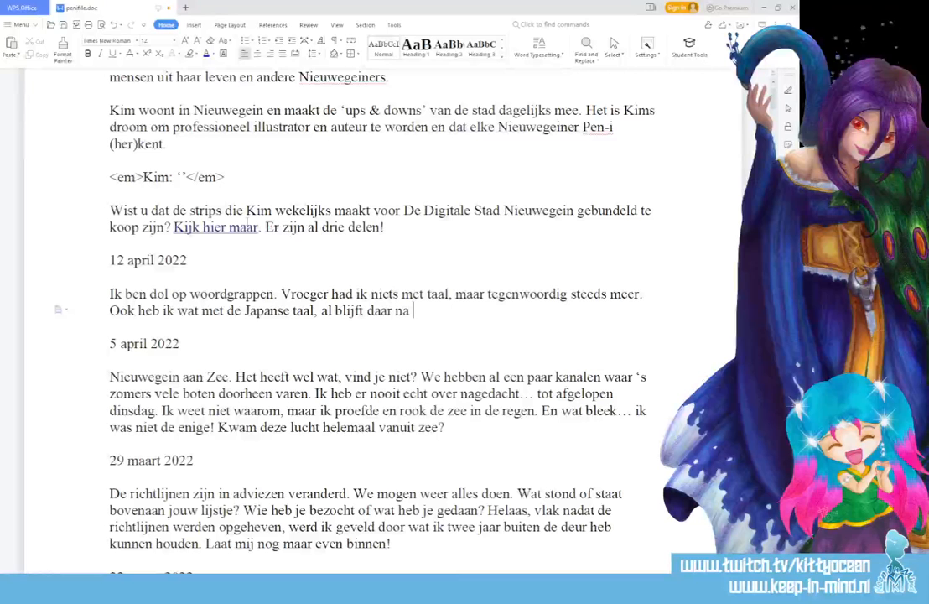
pyautogui.write(' jaren ')
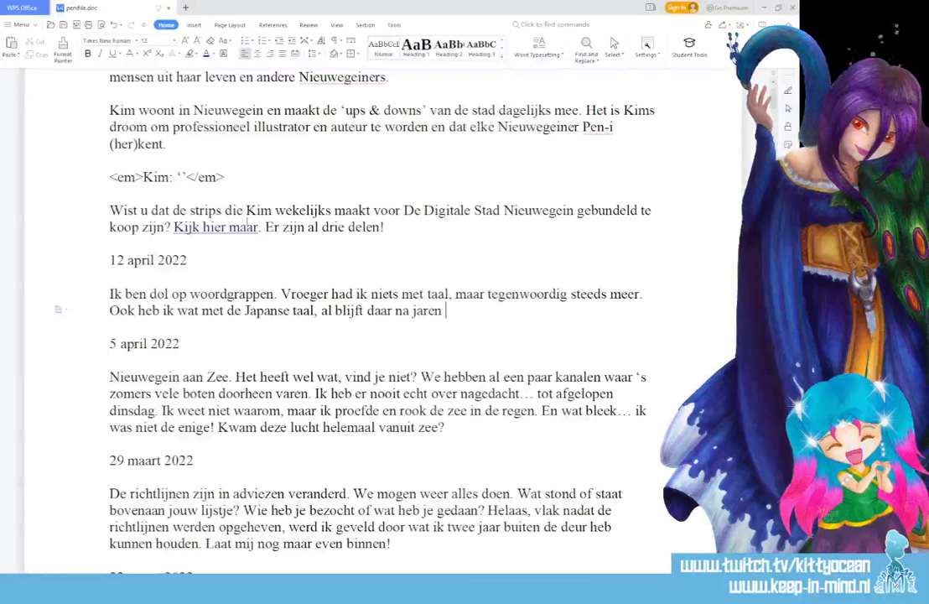
pyautogui.write('oefenen niets v')
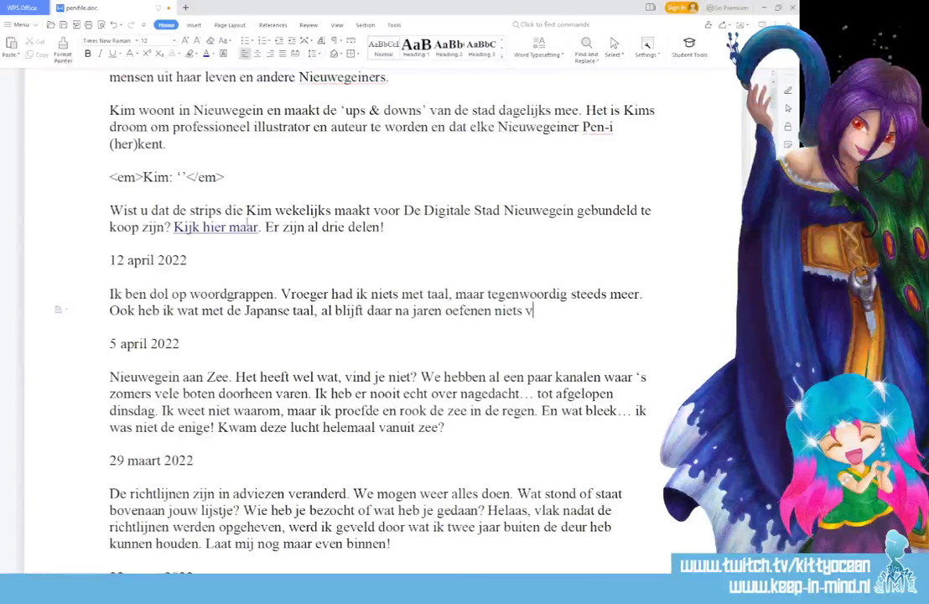
pyautogui.write('an plakken.')
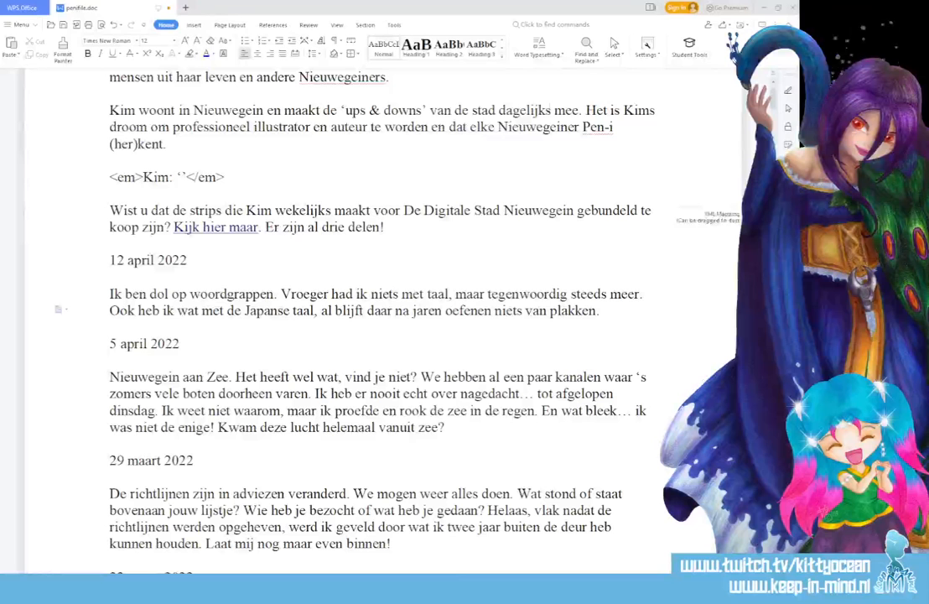
# Add the sentence "Eén van de Japanse schriften heet katakana." to the 12 april 2022 entry, with "Japanse" capitalised
pyautogui.click(609, 310)
pyautogui.write('Eé')
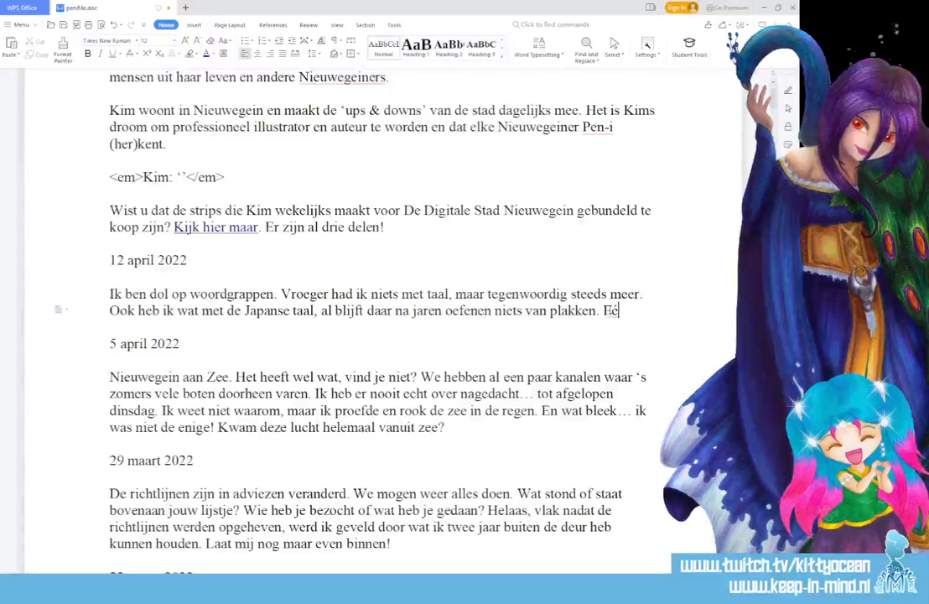
pyautogui.write('n van de japans')
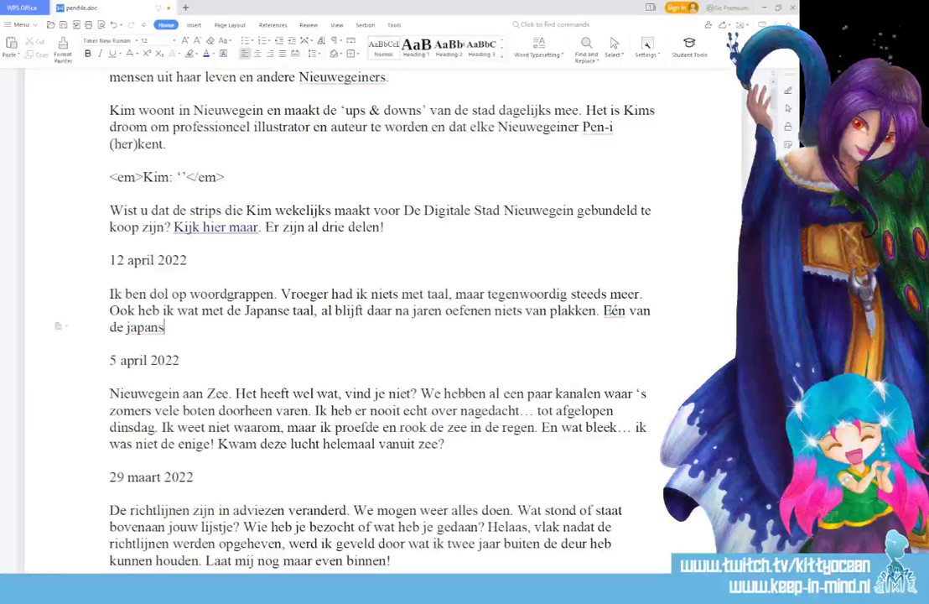
pyautogui.write('e schriften ')
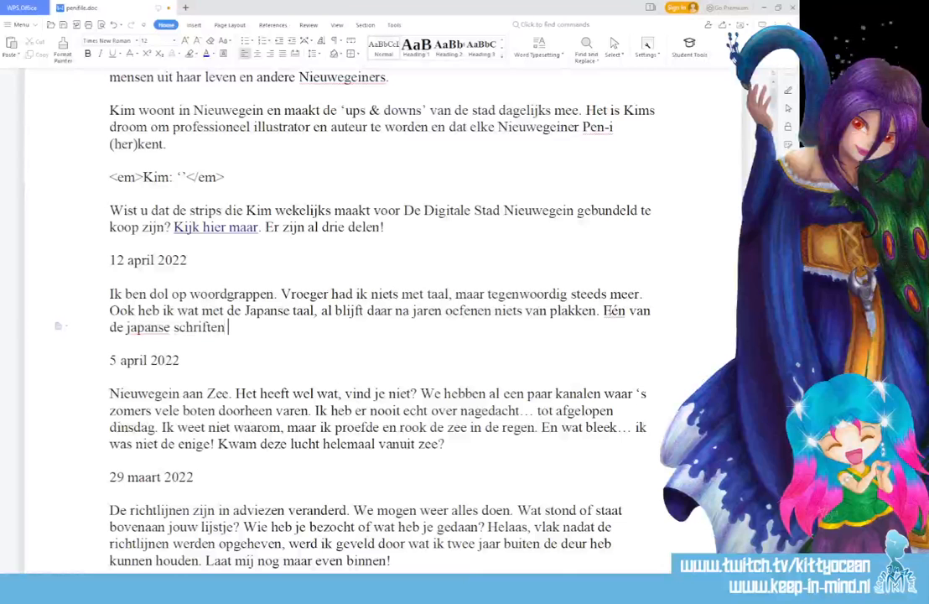
pyautogui.write('heet kata')
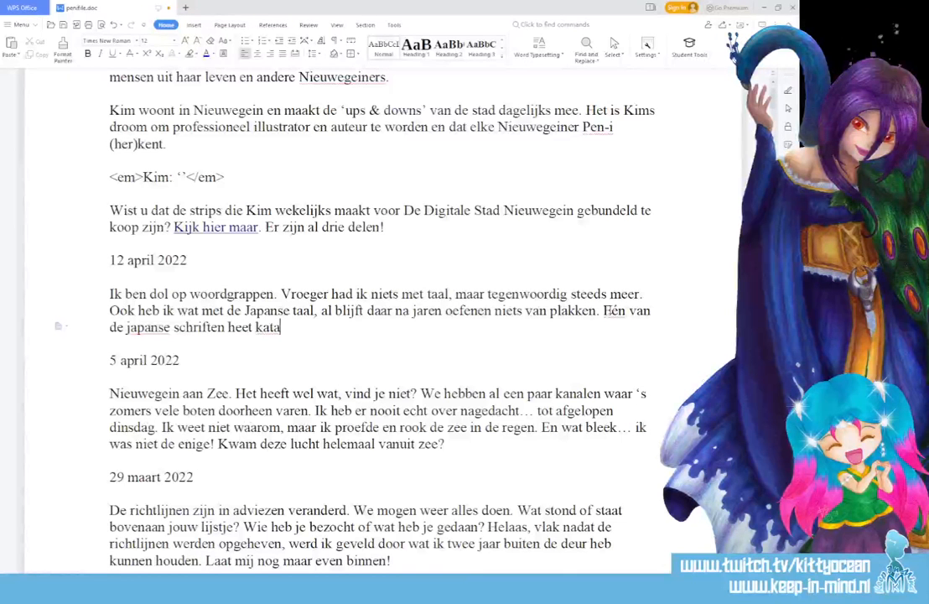
pyautogui.write('kana.')
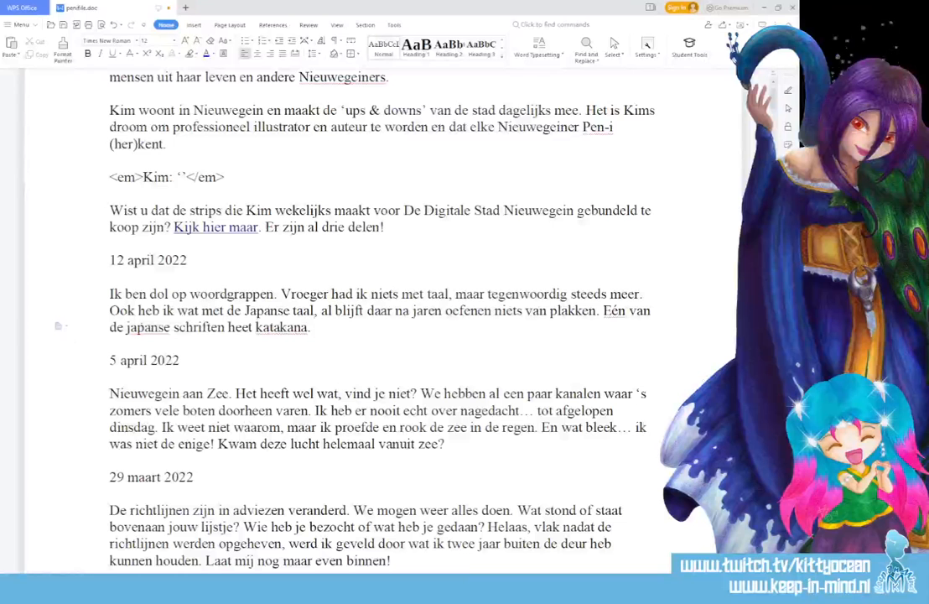
pyautogui.rightClick(131, 327)
pyautogui.click(151, 53)
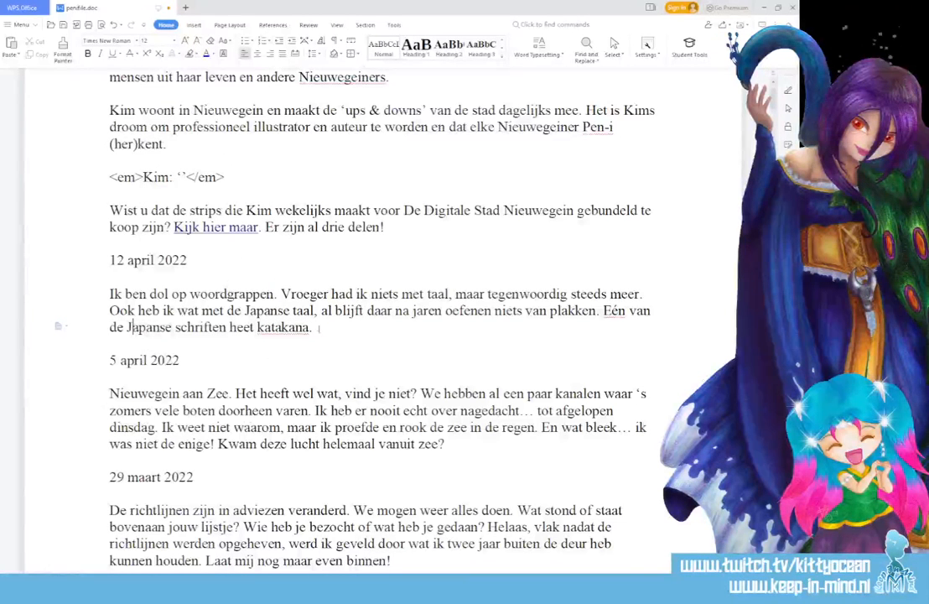
# Begin a new sentence in the entry with "Toen Vladimir per ongeluk wat krassen", removing the duplicated "toen"
pyautogui.click(319, 327)
pyautogui.write('Toen toen Vladim')
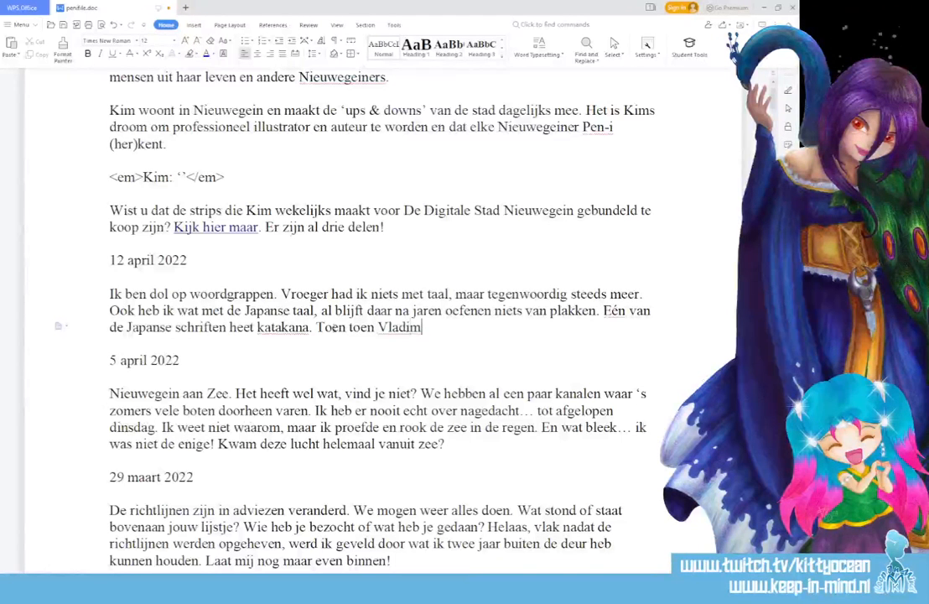
pyautogui.write('ir per ongelij')
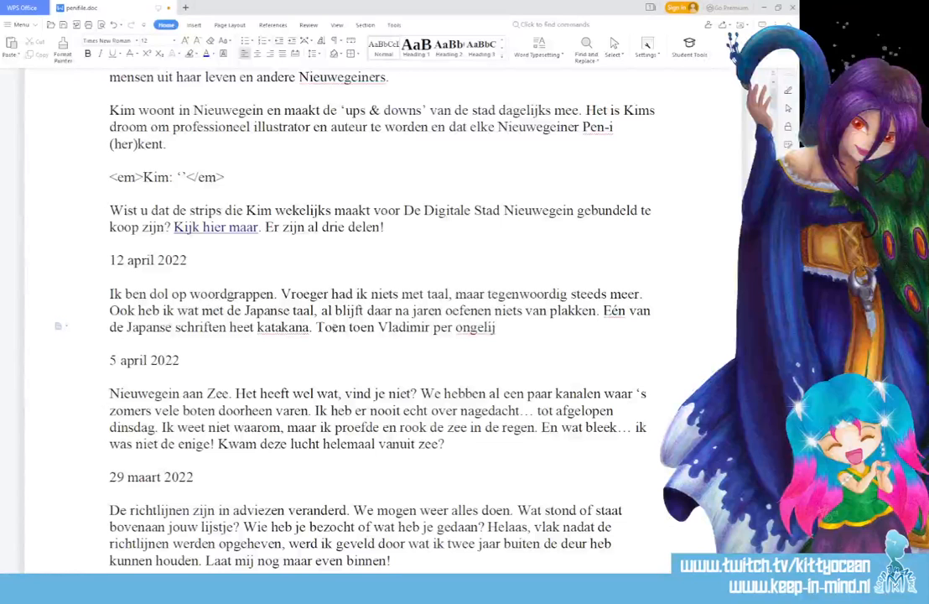
pyautogui.press('BackSpace')
pyautogui.write('uk wat')
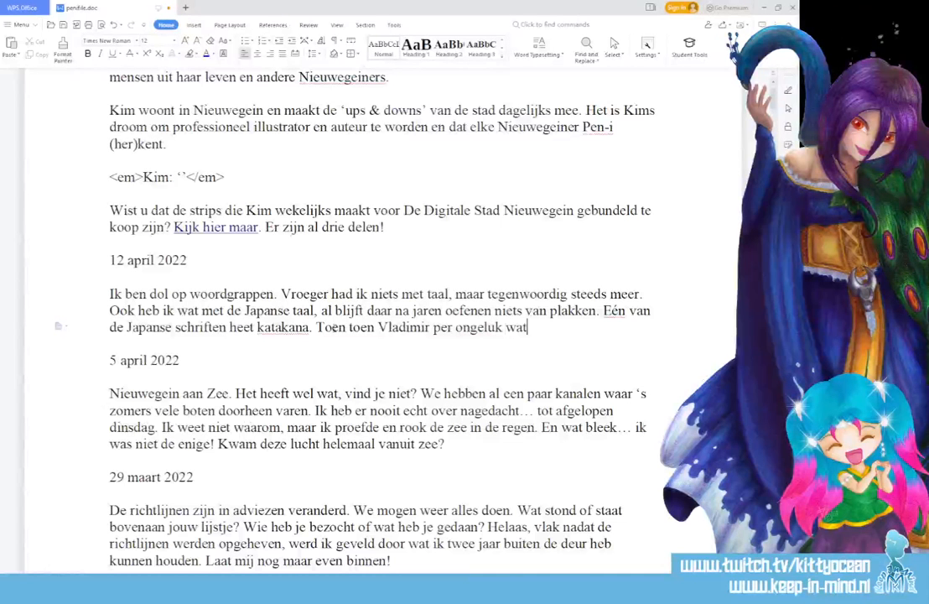
pyautogui.write(' krassen')
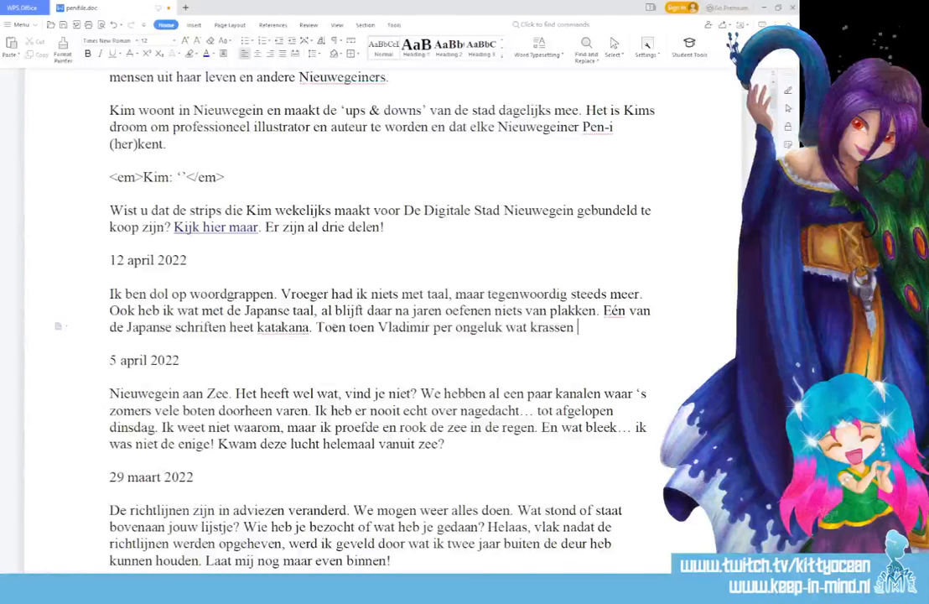
pyautogui.doubleClick(334, 327)
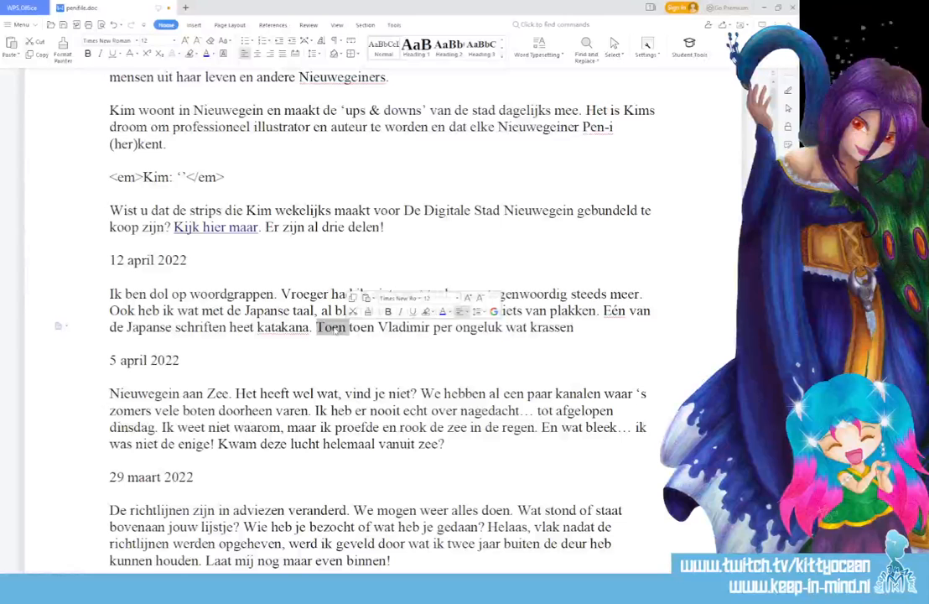
pyautogui.press('Delete')
pyautogui.press('Delete')
pyautogui.write('T')
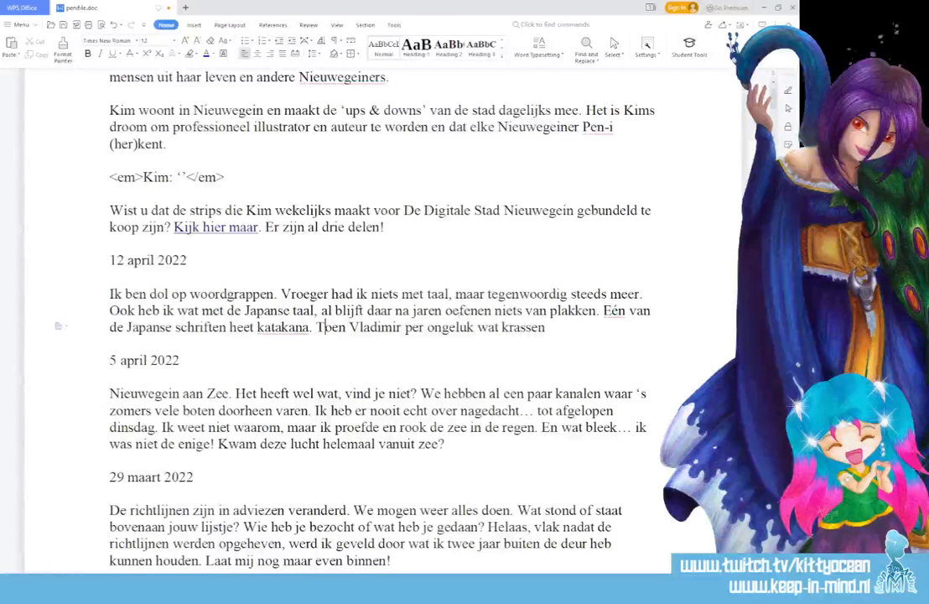
# Complete the sentence about Vladimir's scratches with "maakte, zag ik daar een Japans teken in."
pyautogui.click(549, 327)
pyautogui.write('maak')
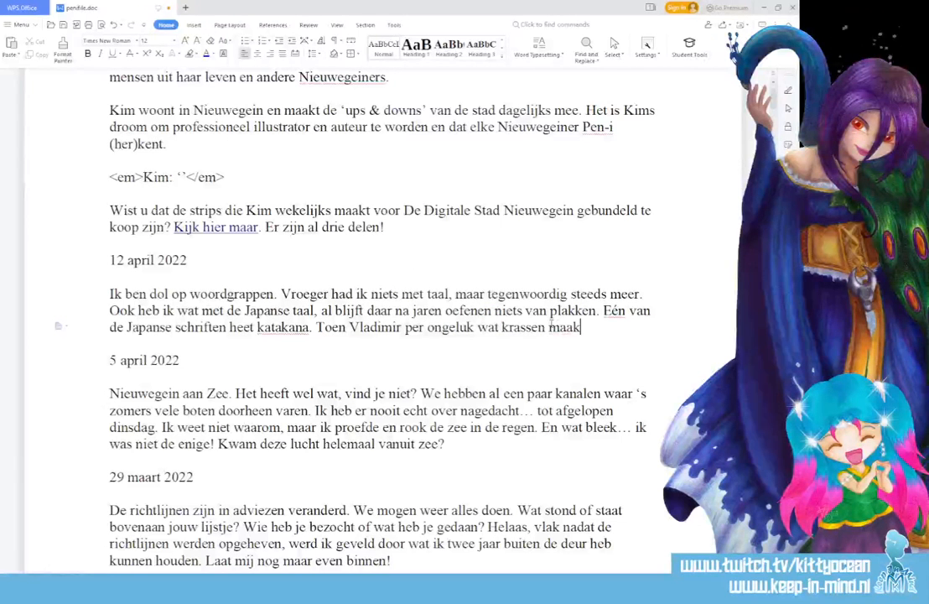
pyautogui.write('te, zag ik daar een ')
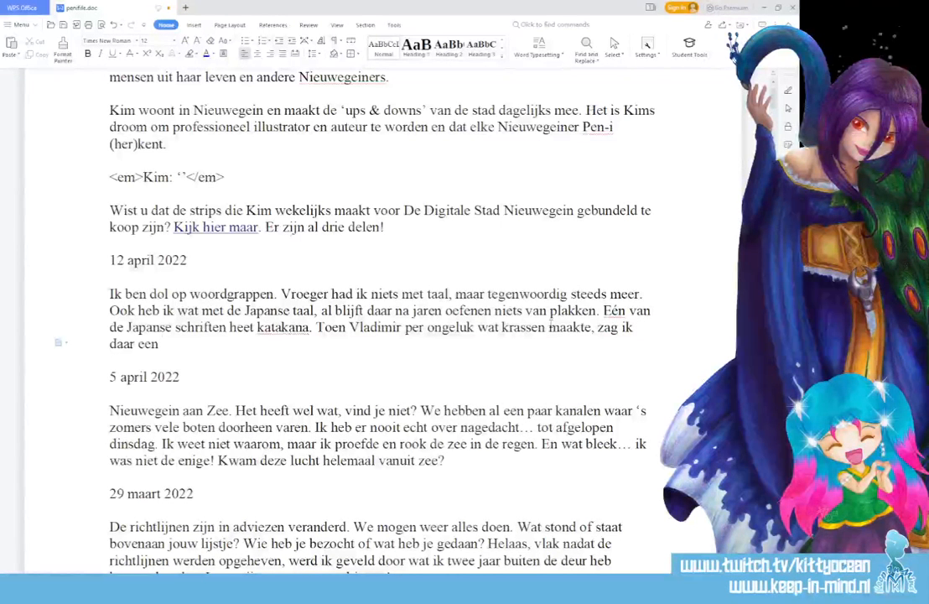
pyautogui.write('Japans te')
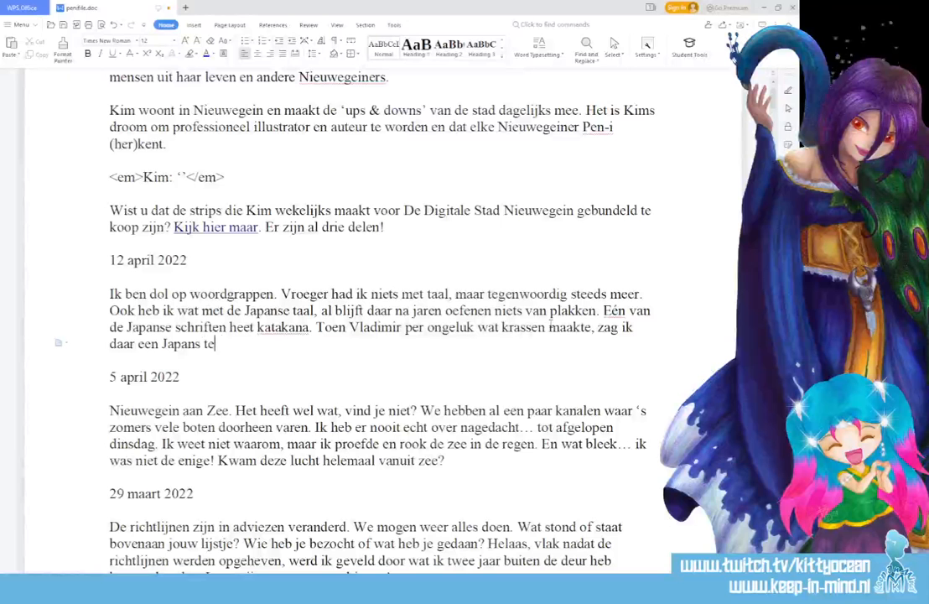
pyautogui.write('ken in. ')
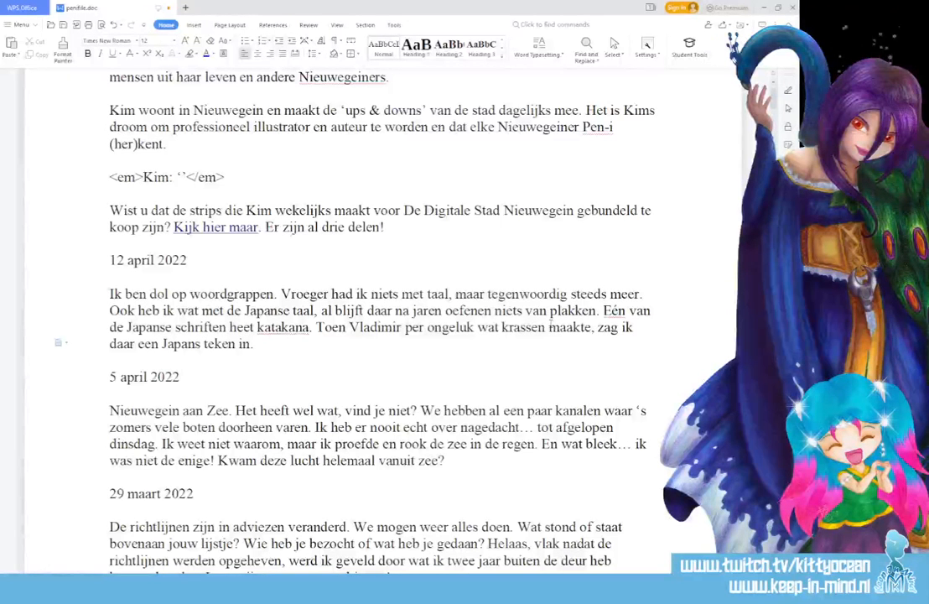
# End the 12 april 2022 entry with the question "Spreekt mijn Blauwe Rus nu ook al Japans?"
pyautogui.write('Spree')
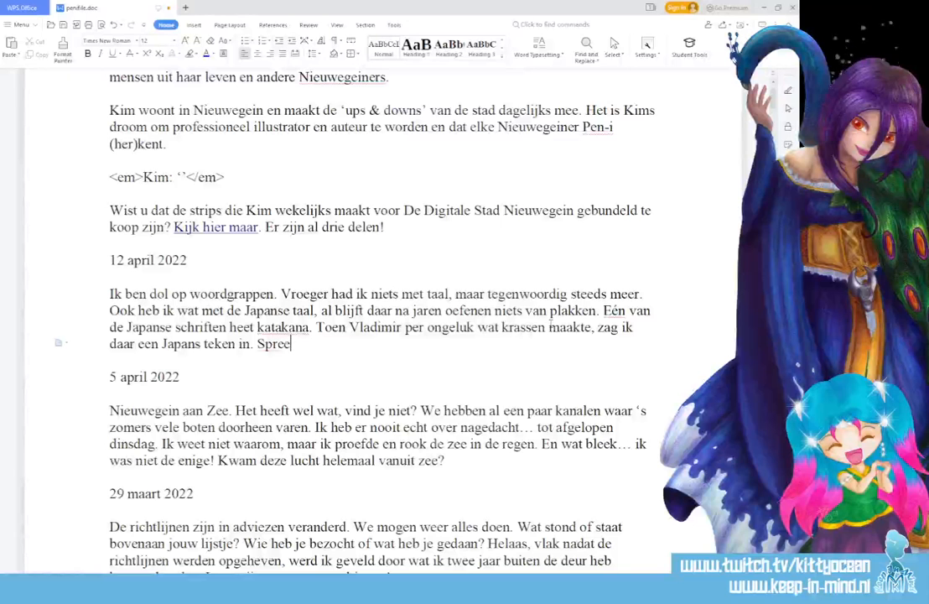
pyautogui.write('kt mijn B')
pyautogui.press('BackSpace')
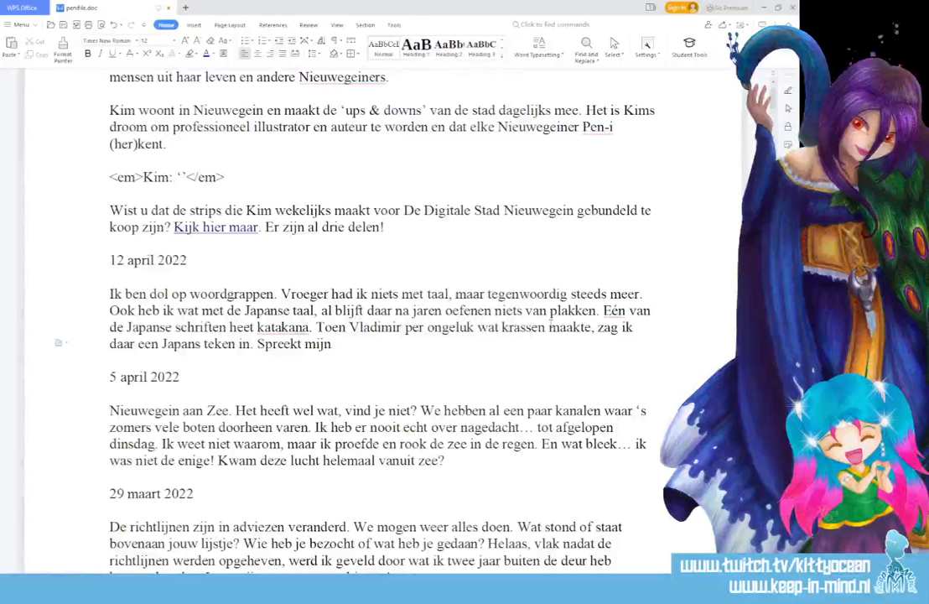
pyautogui.write('Blauwe Ru')
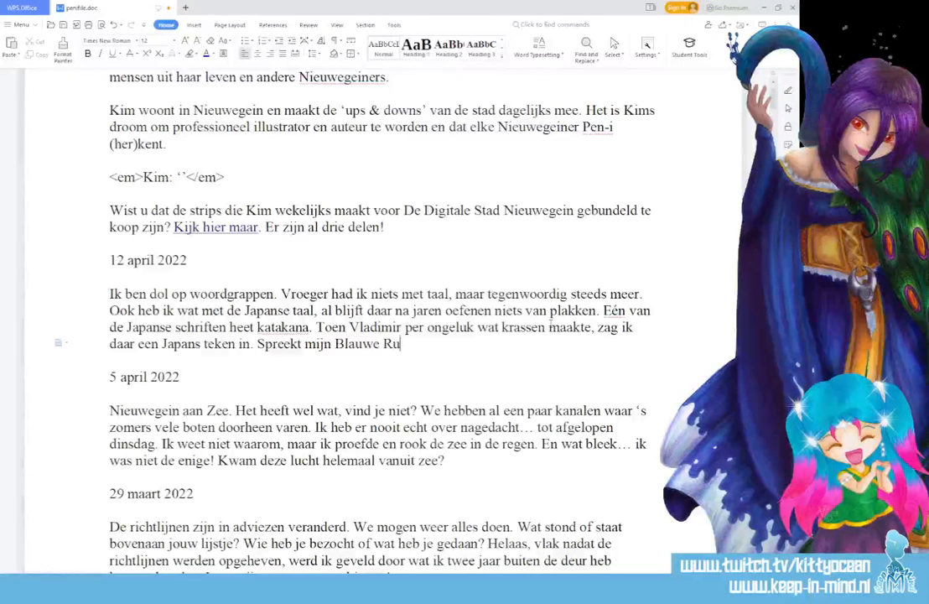
pyautogui.write('s nu o')
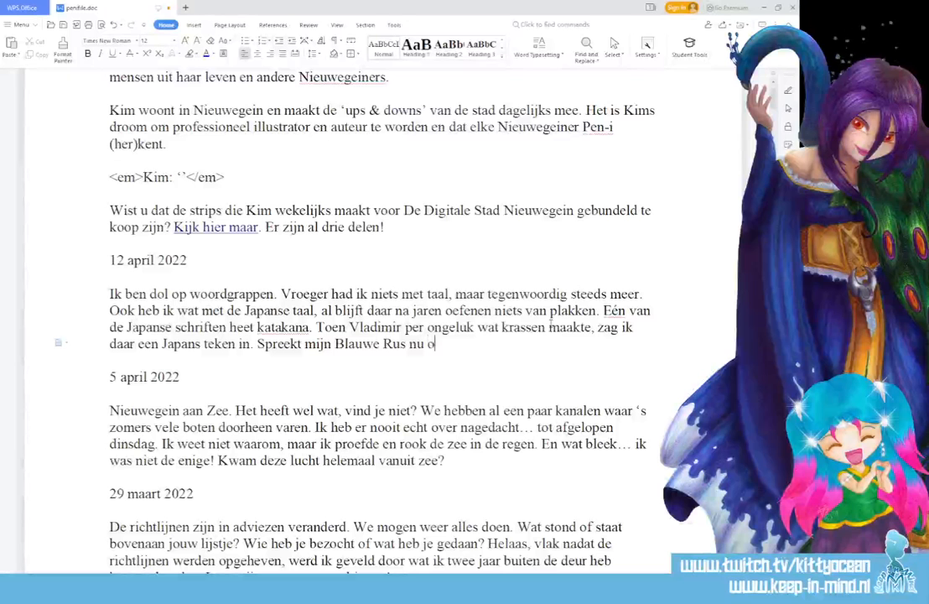
pyautogui.write('ok al Japans?')
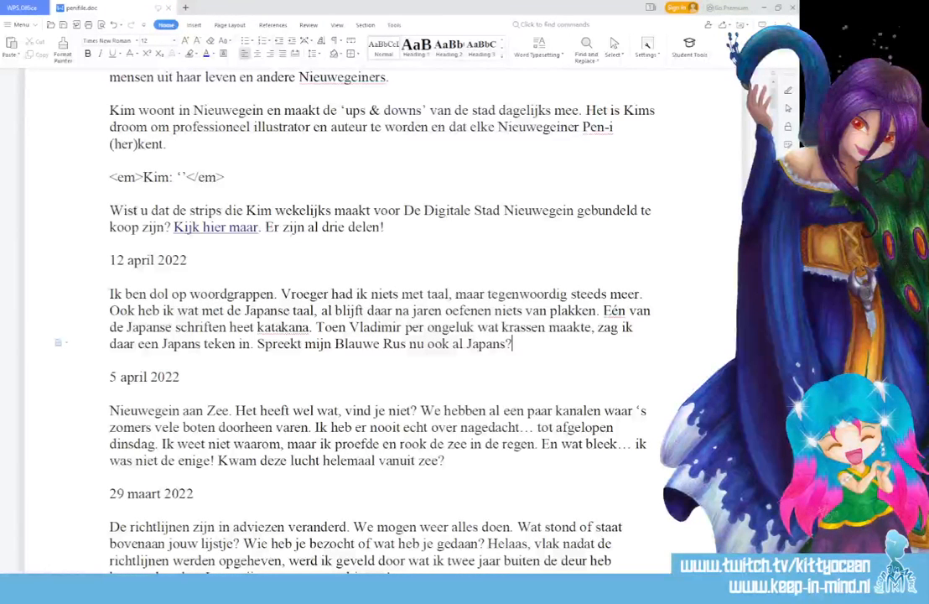
# Capitalise the script name in the 12 april 2022 entry as "Katakana"
pyautogui.moveTo(110, 294); pyautogui.dragTo(520, 343)
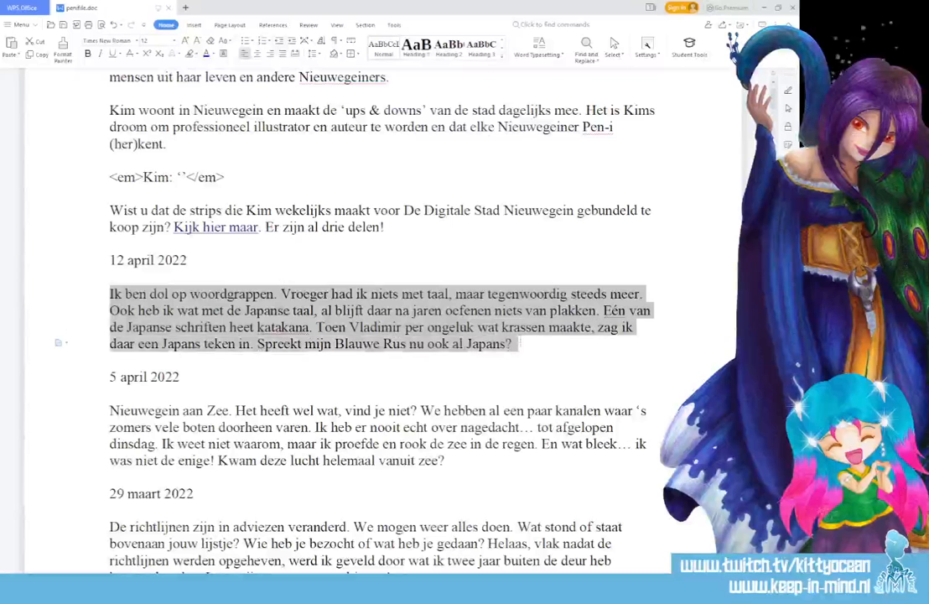
pyautogui.doubleClick(281, 327)
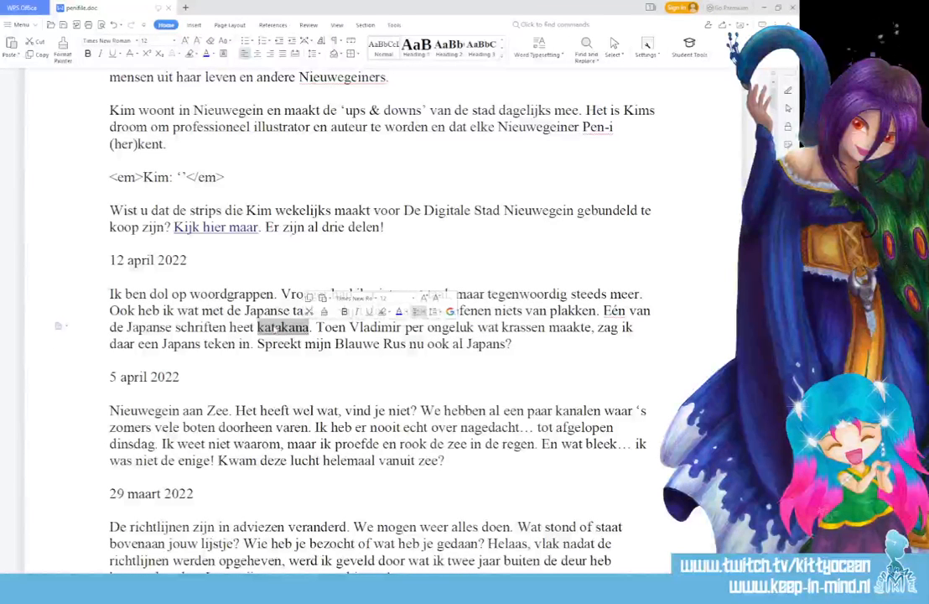
pyautogui.rightClick(277, 326)
pyautogui.click(266, 328)
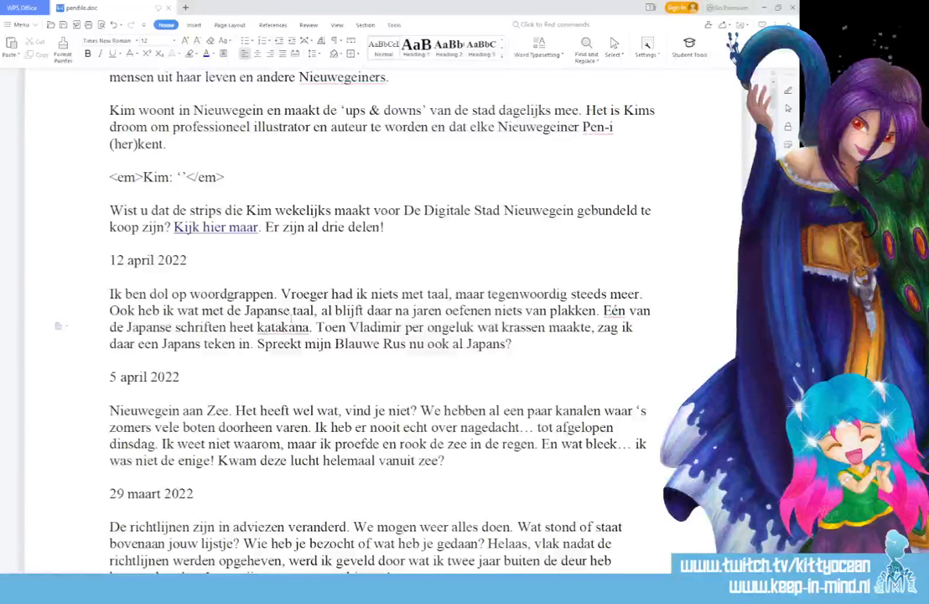
pyautogui.press('BackSpace')
pyautogui.write('K')
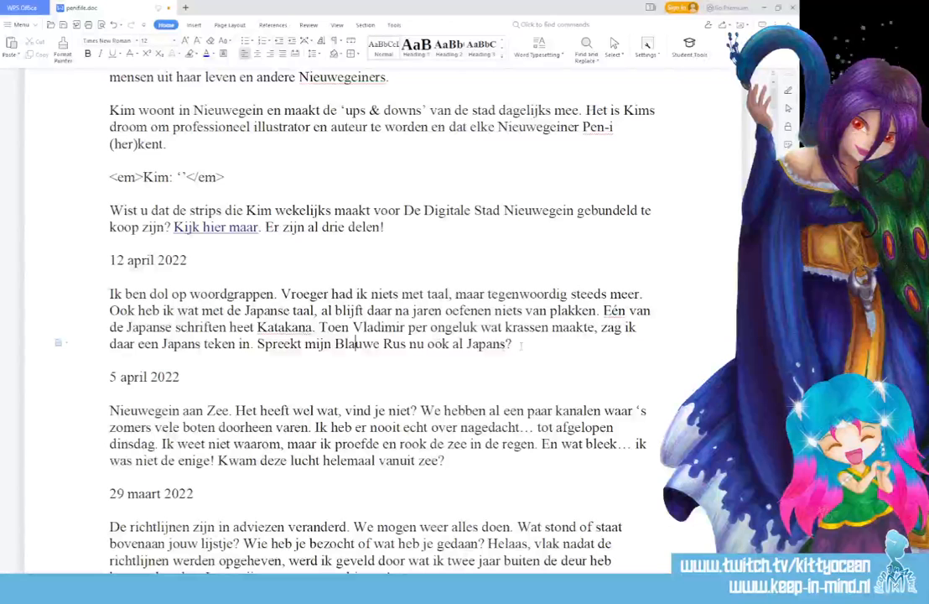
# Replace "Spreekt" with "Schrijft" in the closing question of the 12 april 2022 entry
pyautogui.moveTo(283, 344); pyautogui.dragTo(512, 344)
pyautogui.moveTo(83, 343); pyautogui.dragTo(91, 295)
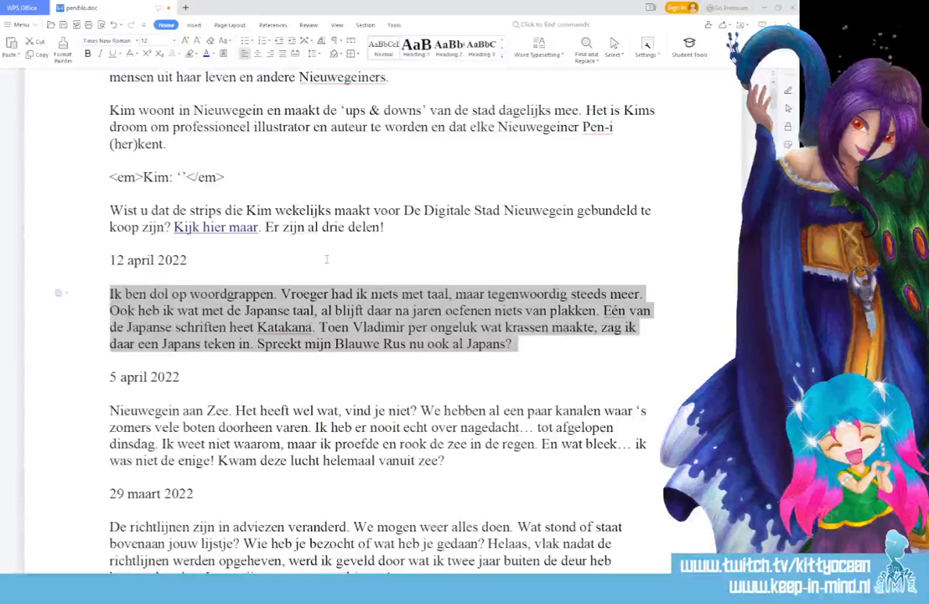
pyautogui.click(280, 351)
pyautogui.doubleClick(280, 345)
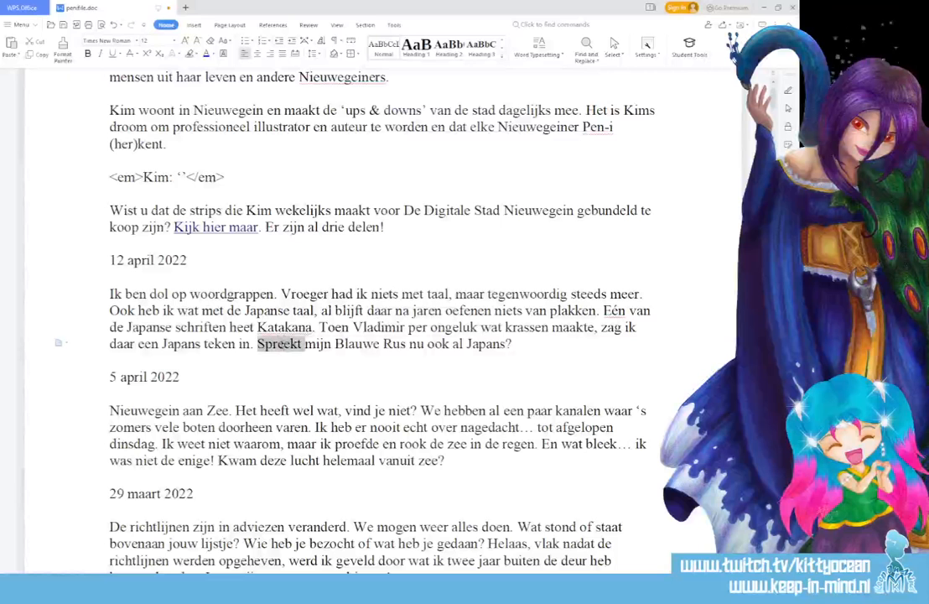
pyautogui.write('Schrift')
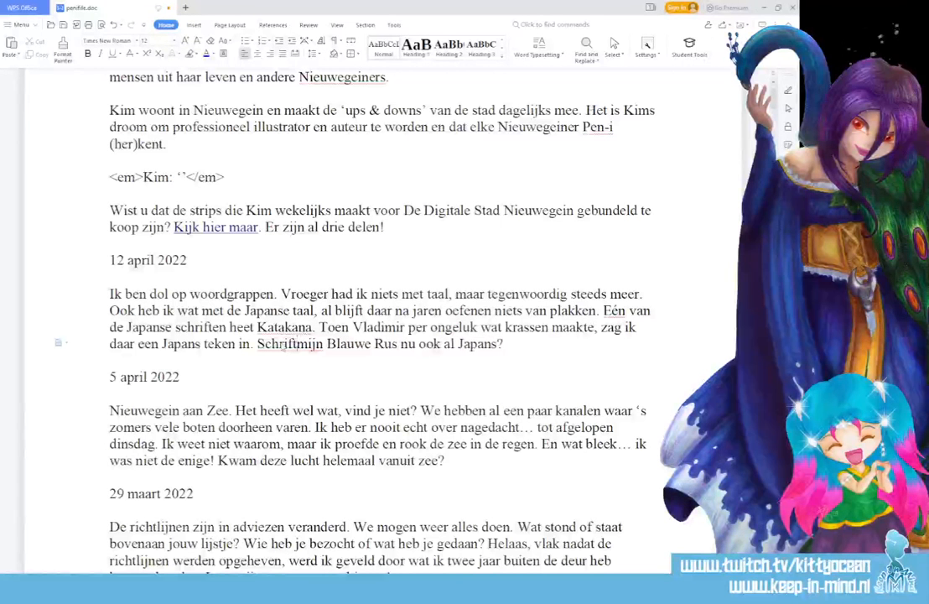
pyautogui.click(292, 344)
pyautogui.write('j')
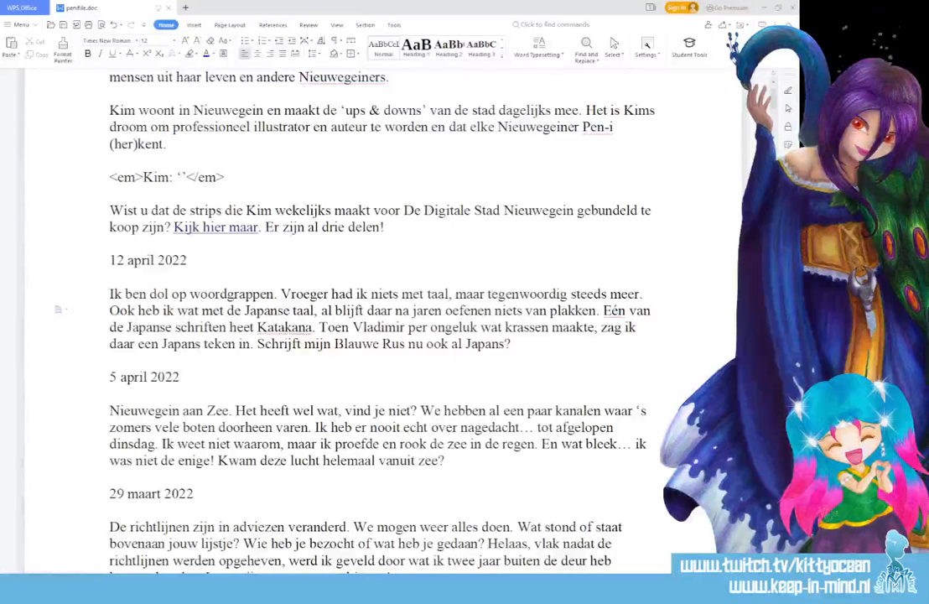
# Put the script name "katakana" in lower case and insert "de kat" after "Vladimir" in the 12 april 2022 entry
pyautogui.moveTo(258, 328); pyautogui.dragTo(265, 328)
pyautogui.write('k')
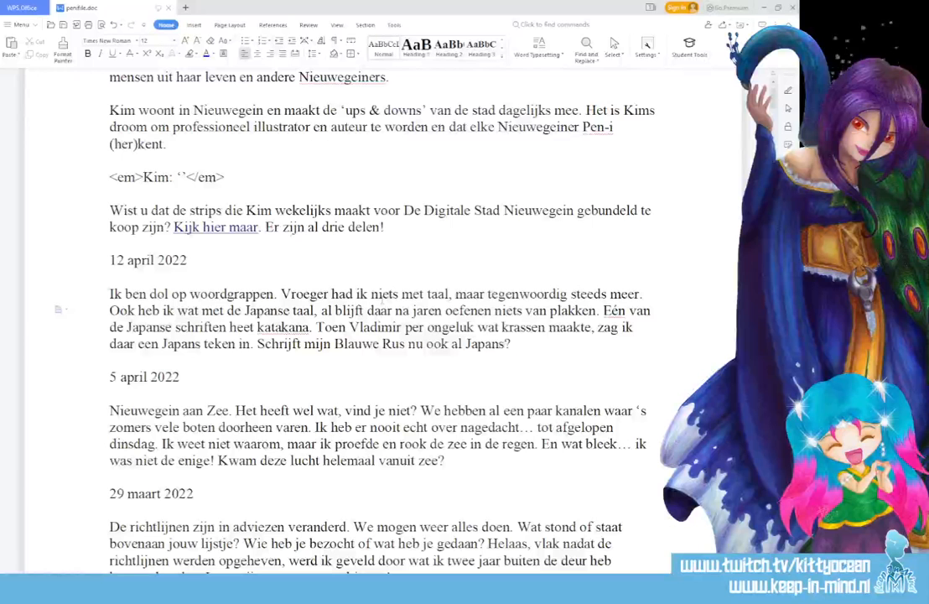
pyautogui.click(404, 327)
pyautogui.write('de ')
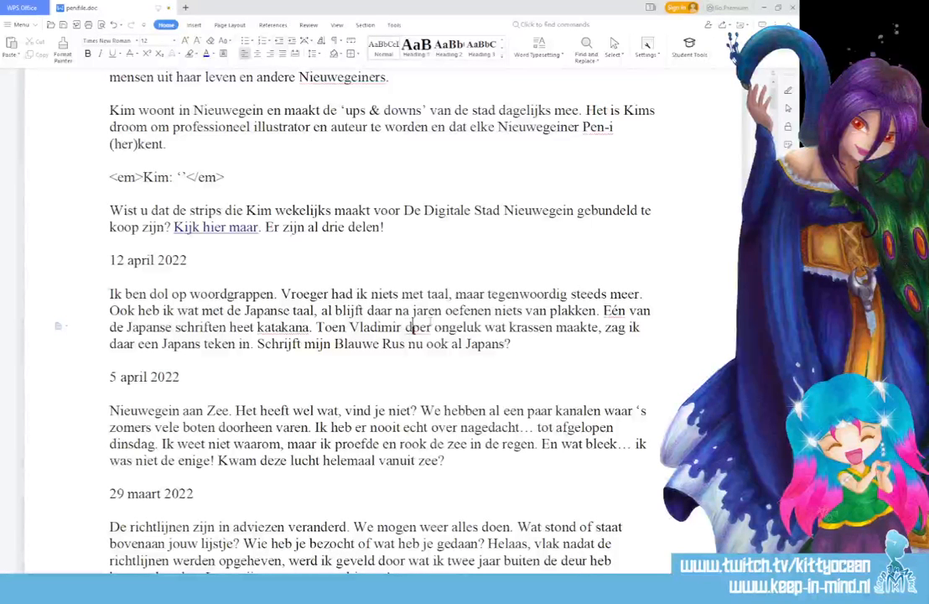
pyautogui.write('kat')
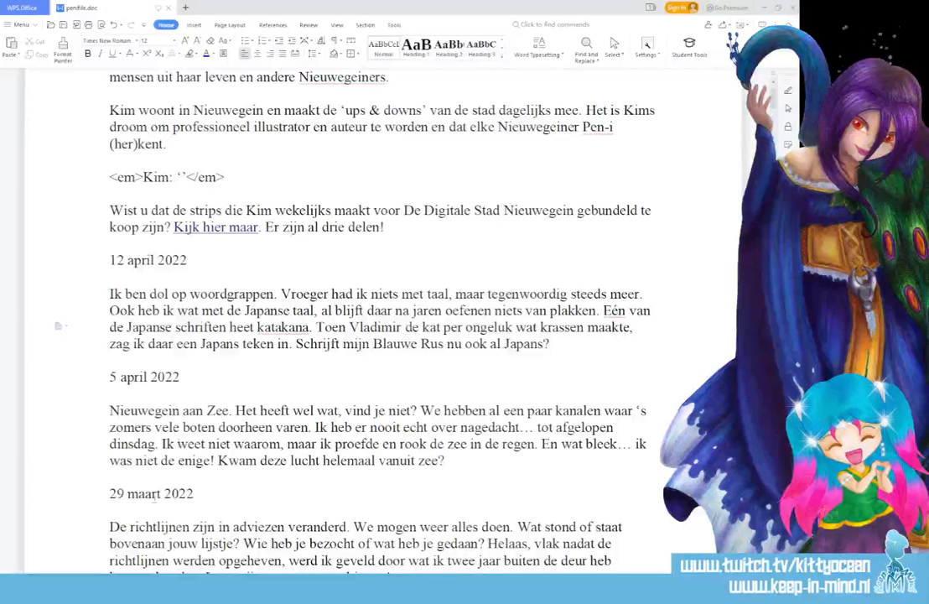
# Switch to Photoshop and save the comic strip 727.psd
pyautogui.hotkey('alt', 'Tab')
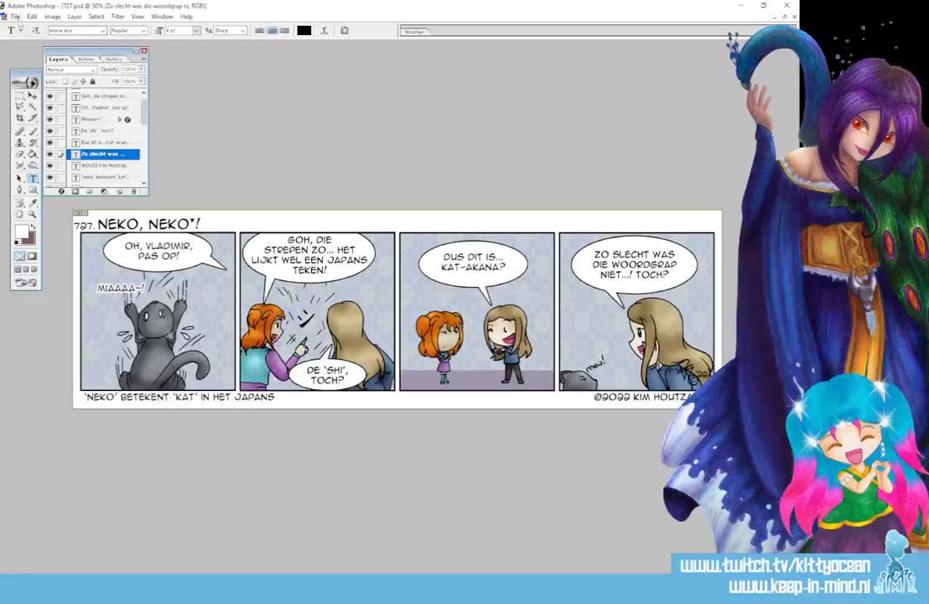
pyautogui.click(16, 17)
pyautogui.click(33, 97)
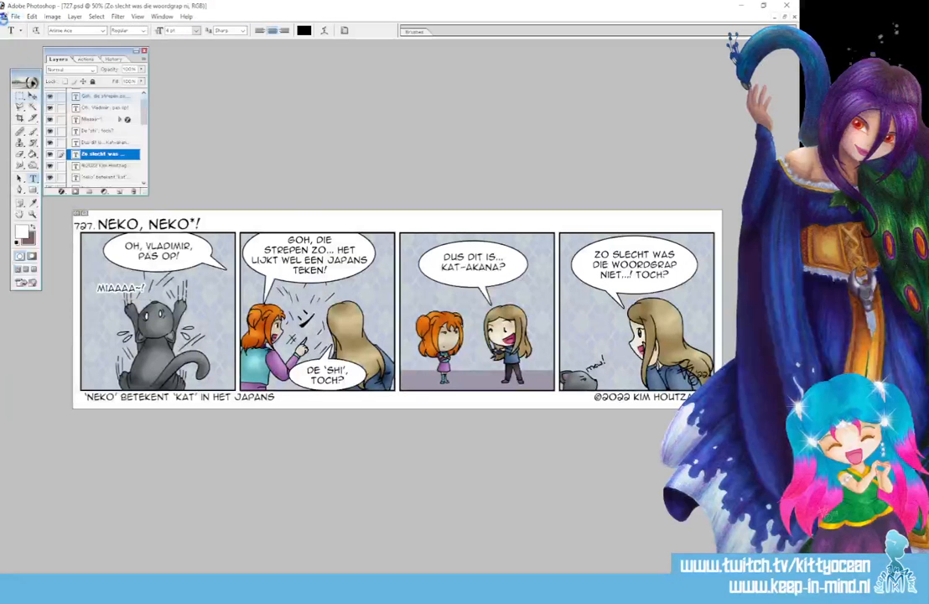
# Export the strip for the web as a PNG-24 image named 727 in the Jaar 14 - 2021 - 2022 - 678 - 730 folder
pyautogui.click(16, 17)
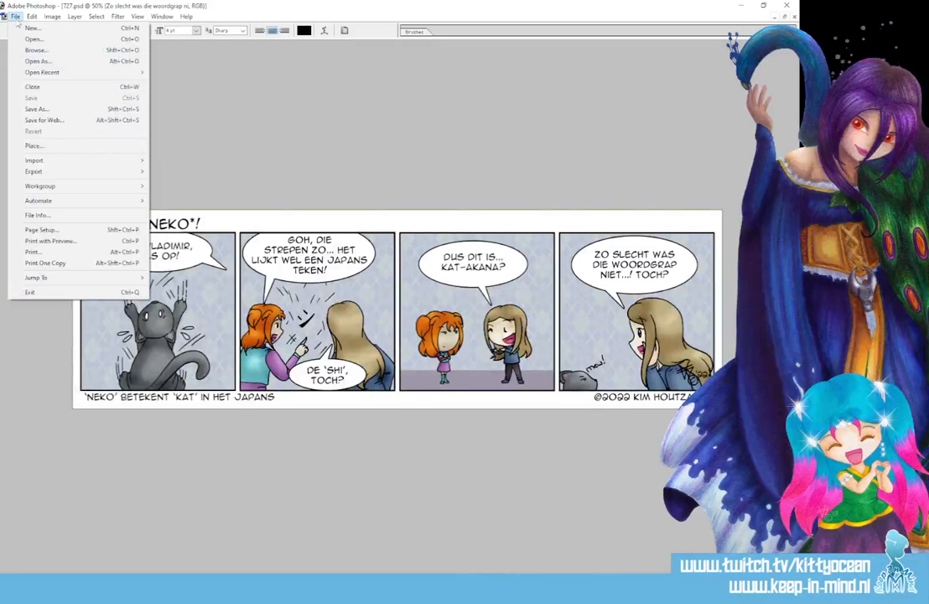
pyautogui.click(68, 120)
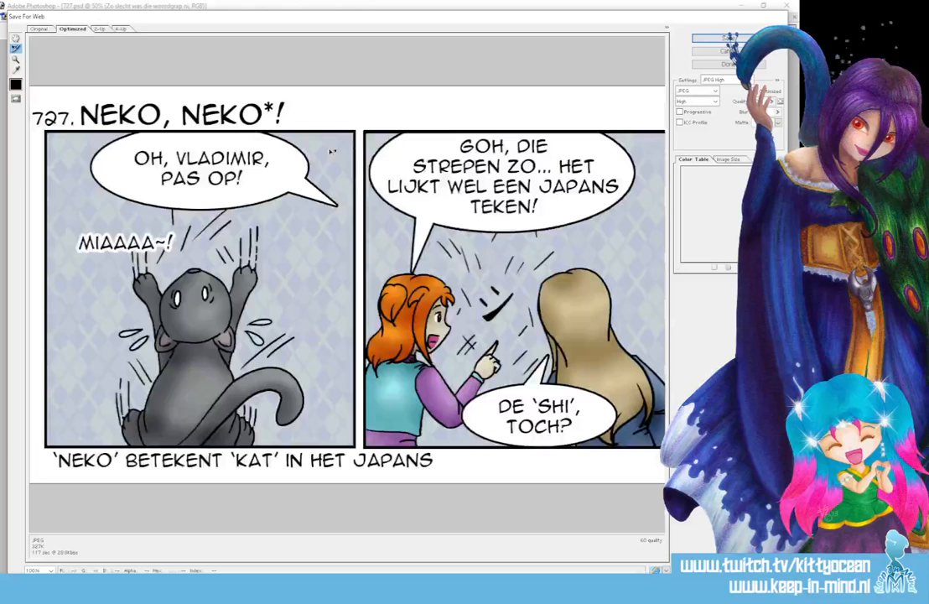
pyautogui.click(717, 80)
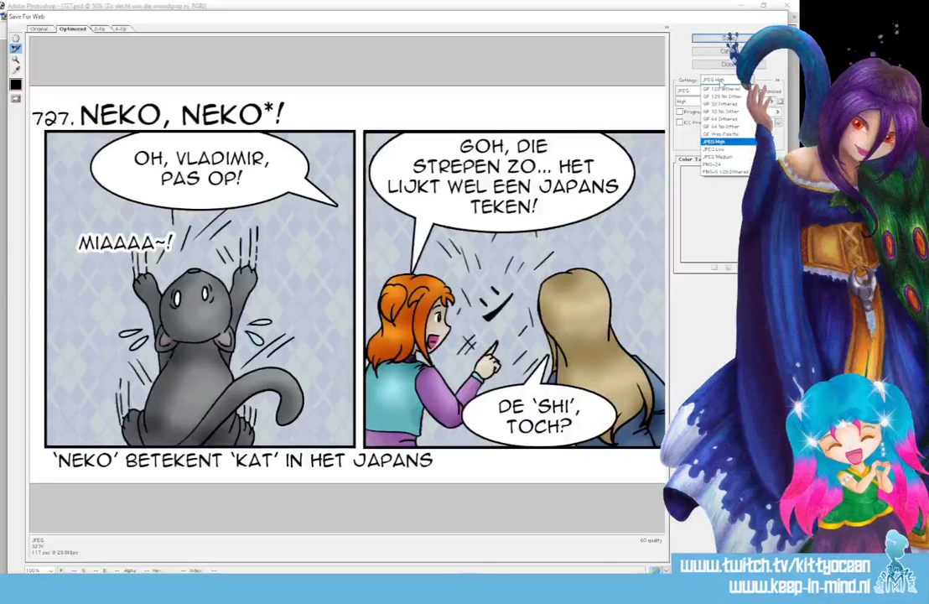
pyautogui.click(712, 164)
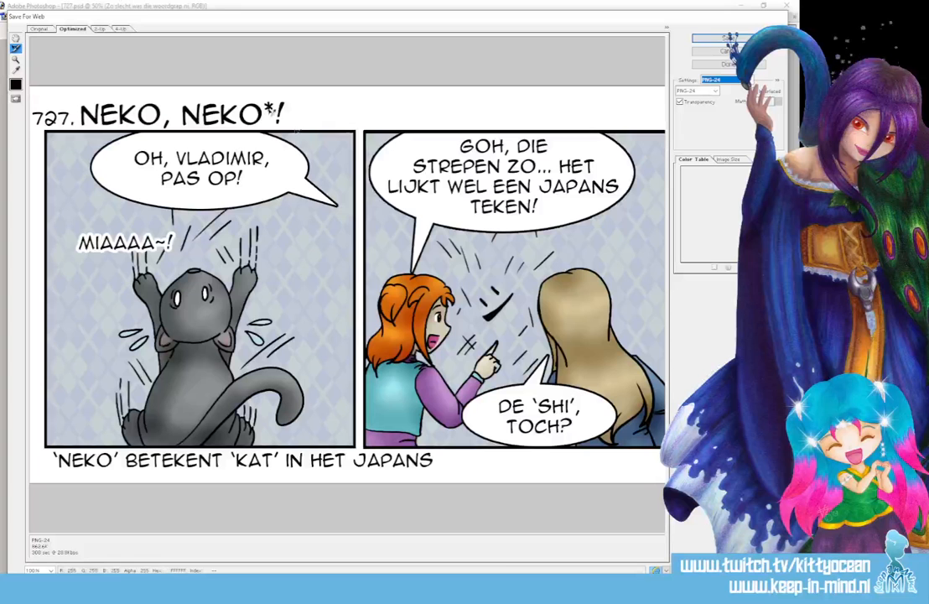
pyautogui.click(717, 39)
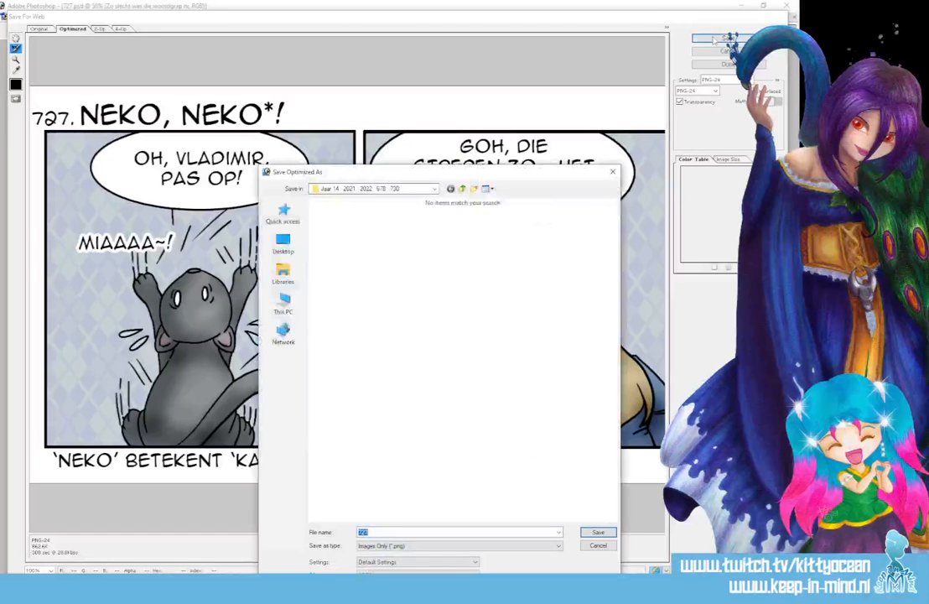
pyautogui.click(598, 533)
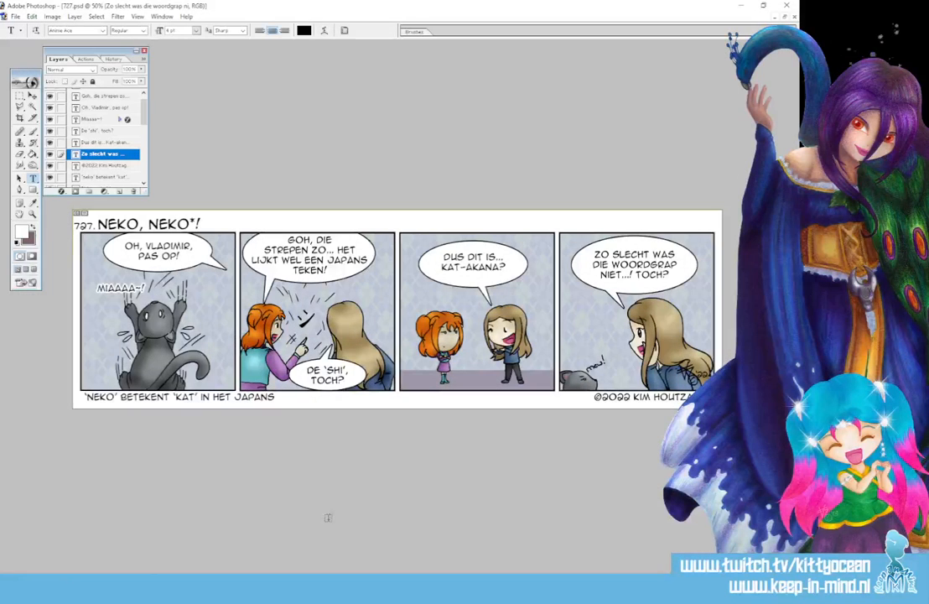
# Check the exported 727 image in the strip folder in File Explorer and return to Photoshop
pyautogui.hotkey('alt', 'Tab')
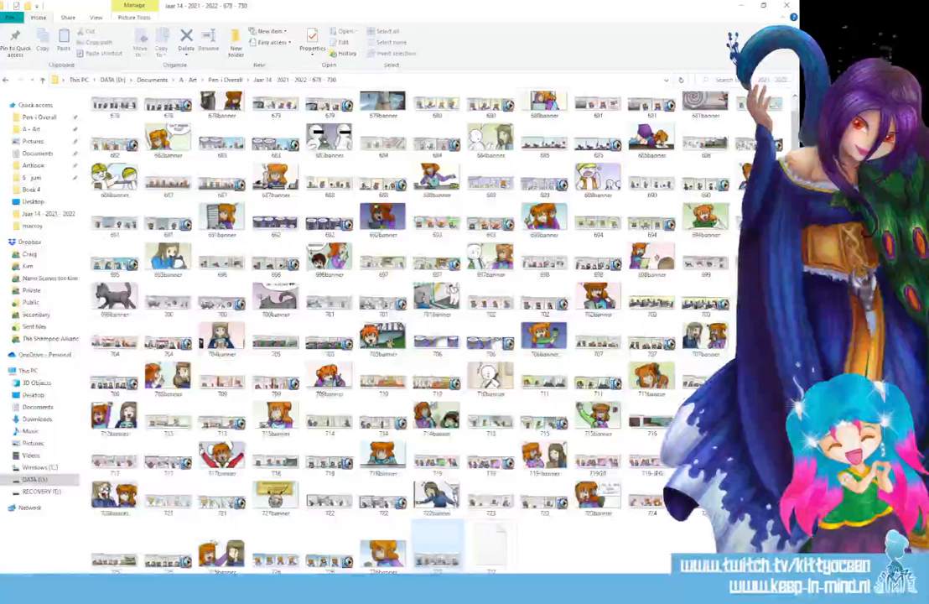
pyautogui.click(436, 545)
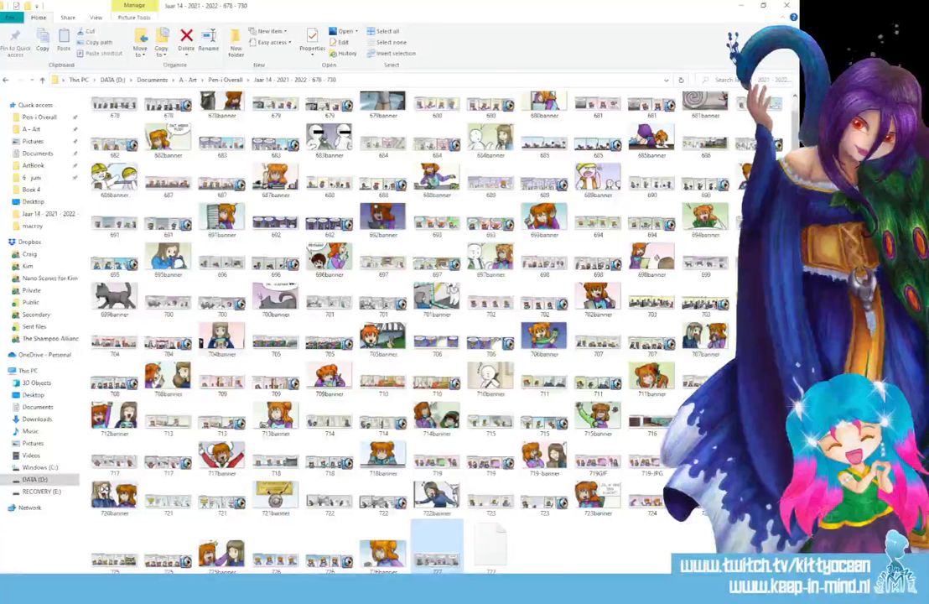
pyautogui.hotkey('alt', 'Tab')
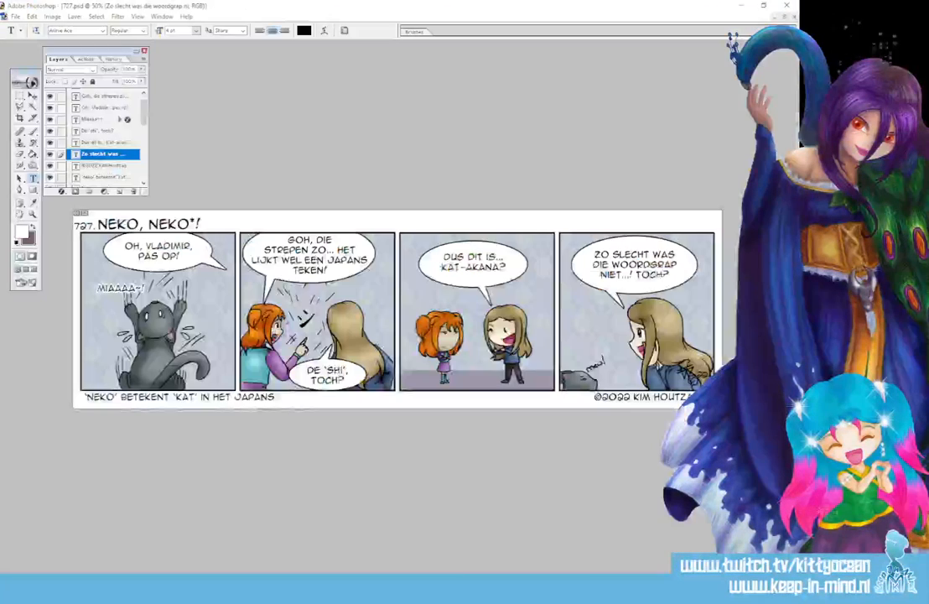
# Try to export the strip for the web as a JPEG High image named 727, and close Photoshop
pyautogui.click(15, 16)
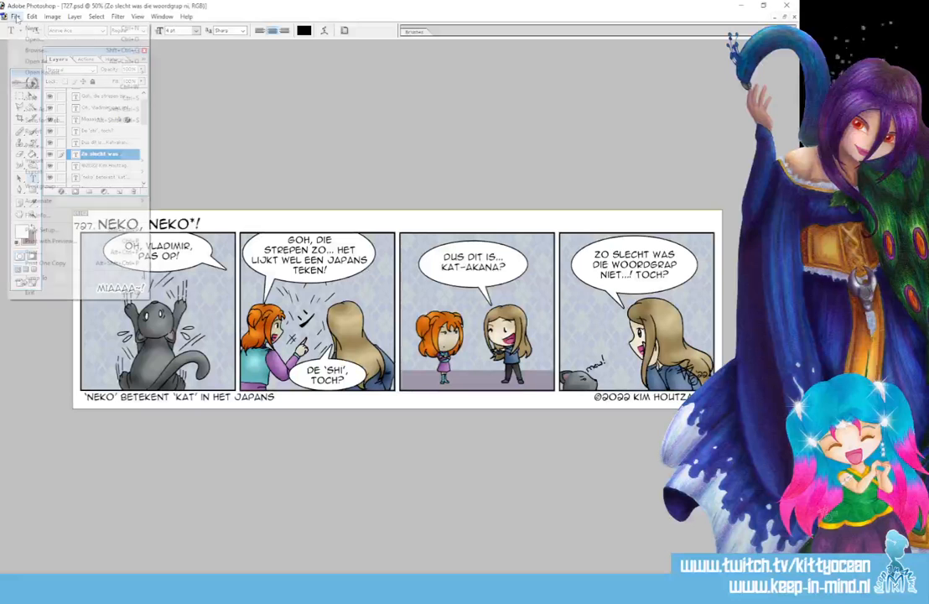
pyautogui.click(78, 121)
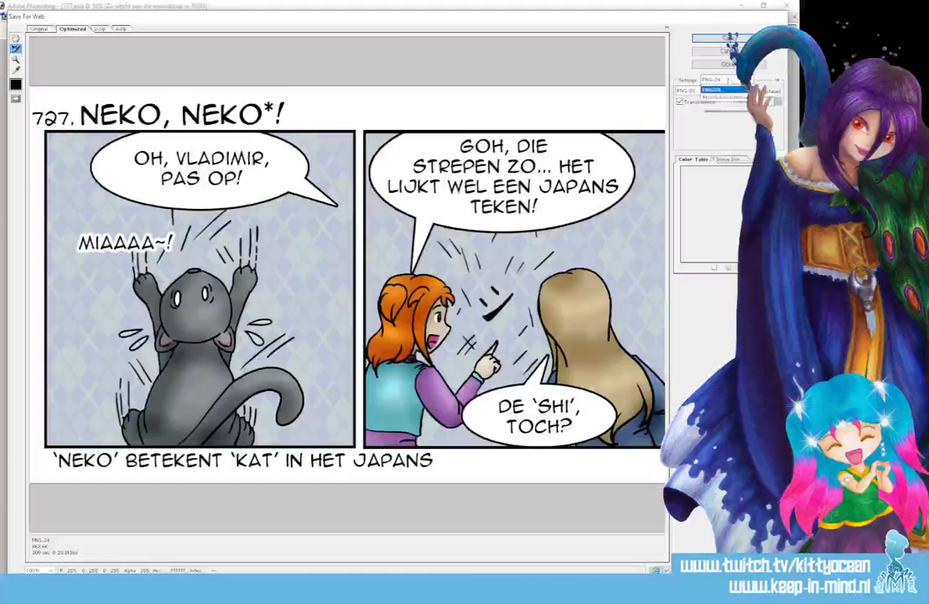
pyautogui.click(728, 80)
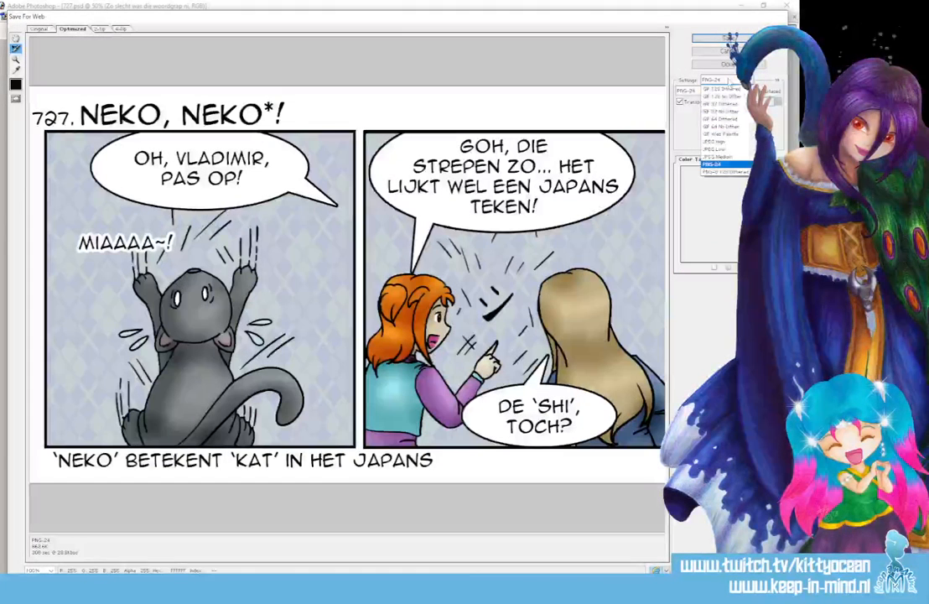
pyautogui.click(731, 142)
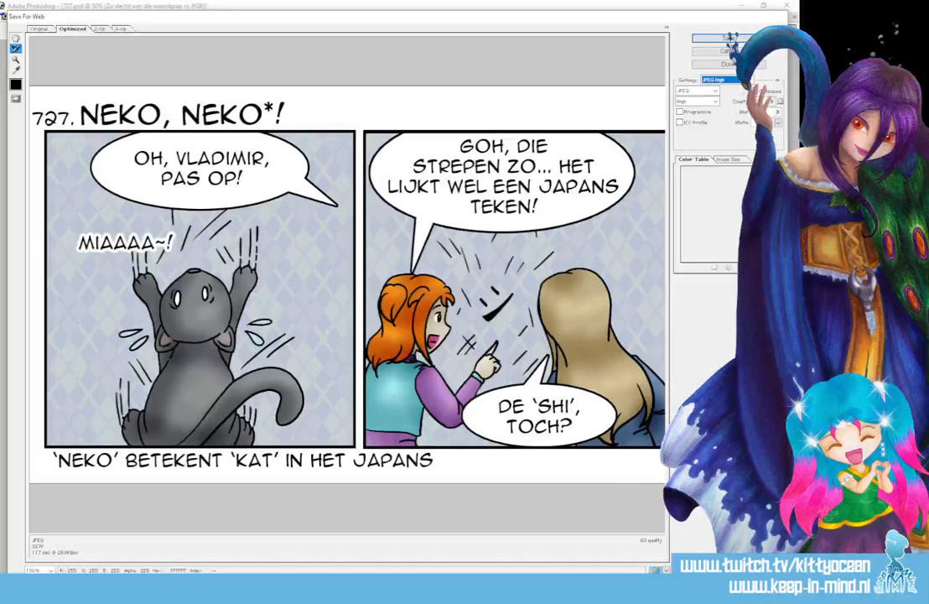
pyautogui.click(714, 39)
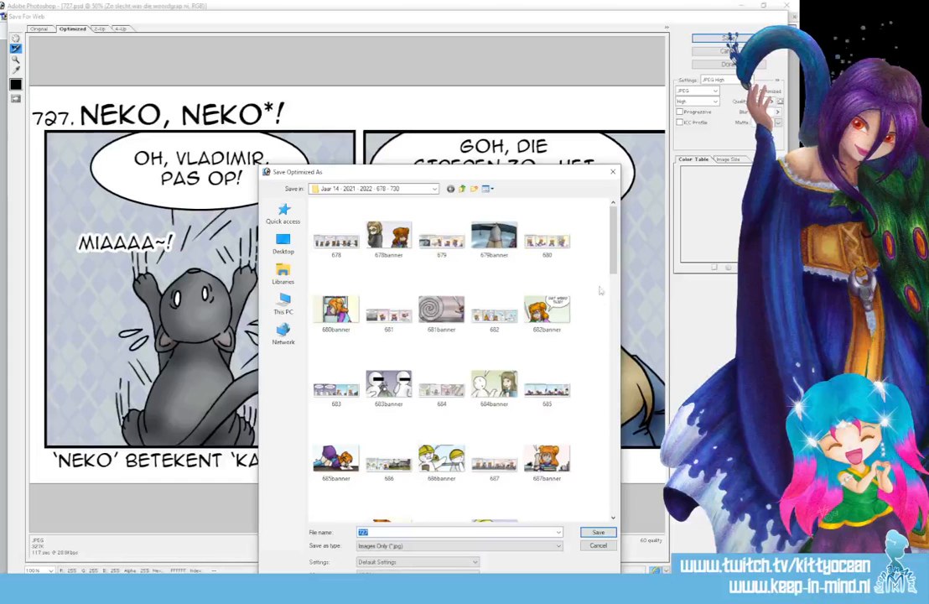
pyautogui.moveTo(613, 239); pyautogui.dragTo(594, 511)
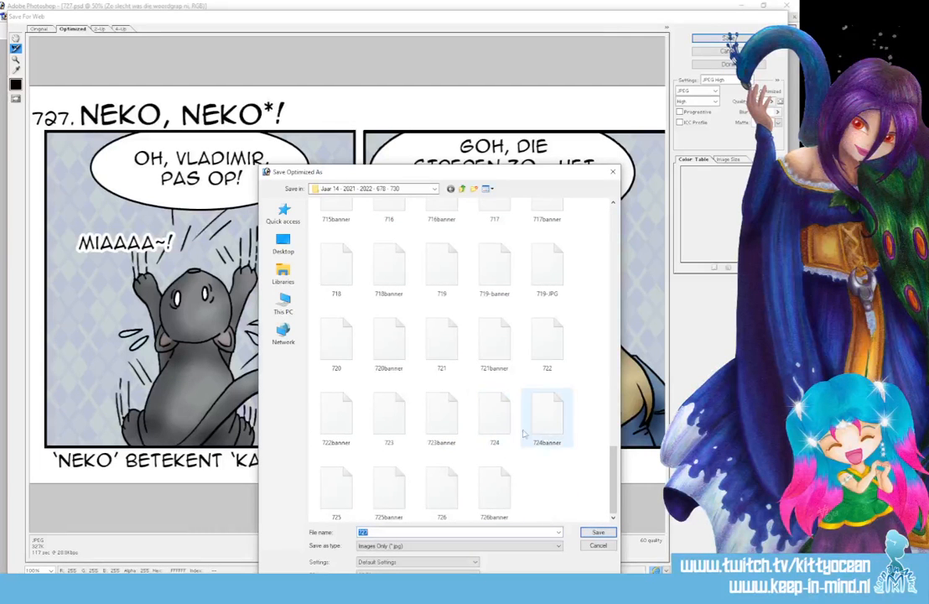
pyautogui.click(601, 534)
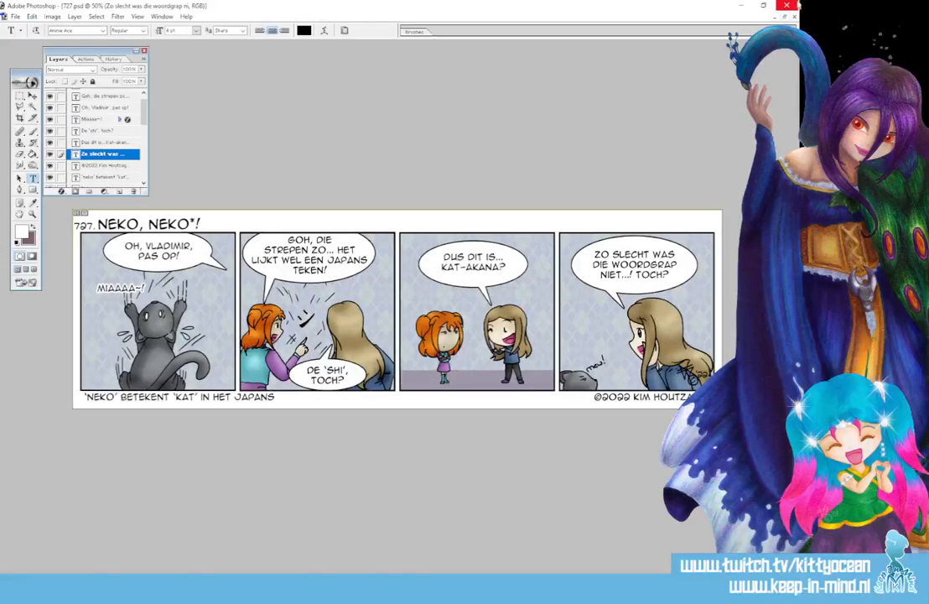
pyautogui.click(787, 5)
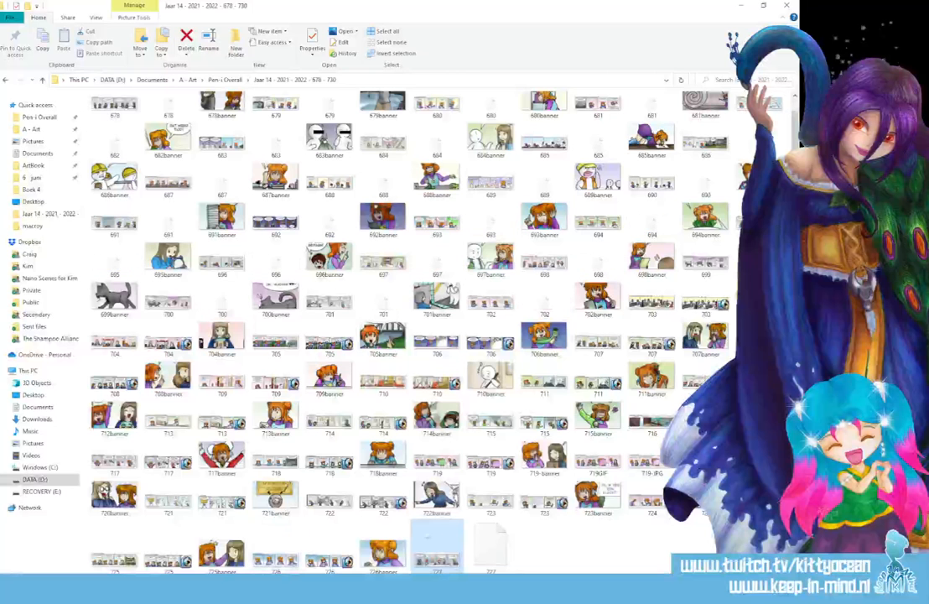
# Reopen 727.psd from the strip folder and export it for the web as a JPEG High image named 727
pyautogui.doubleClick(491, 545)
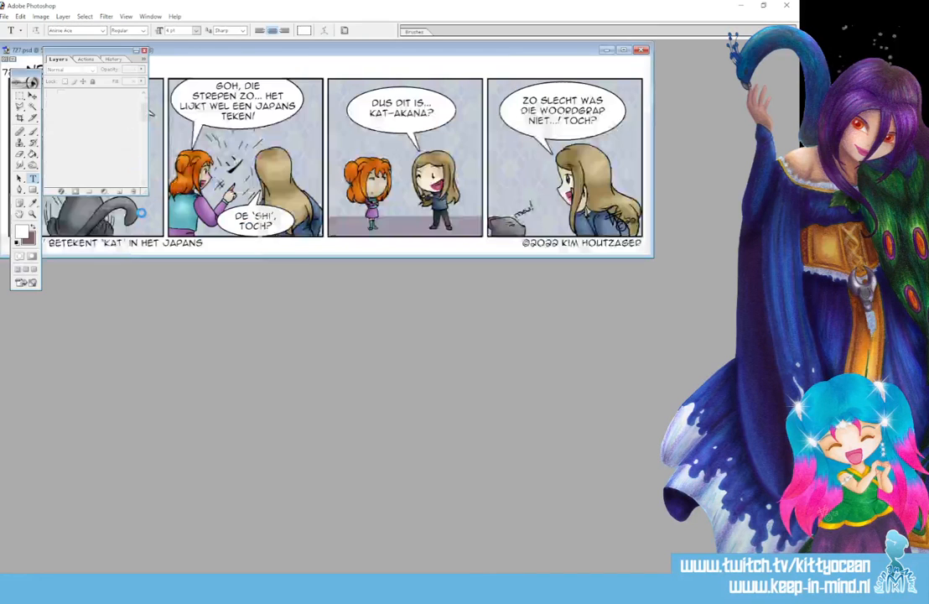
pyautogui.click(623, 50)
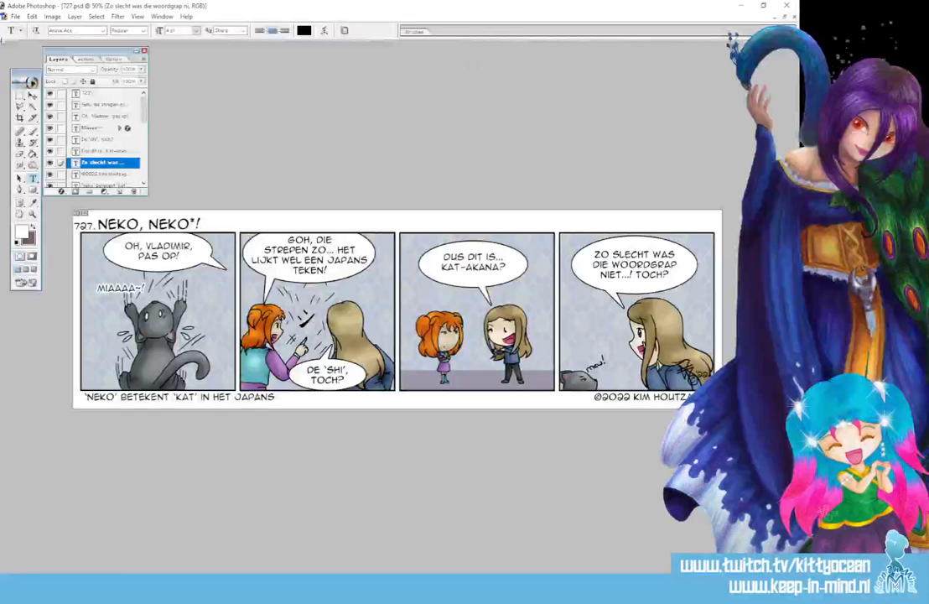
pyautogui.click(15, 15)
pyautogui.click(50, 120)
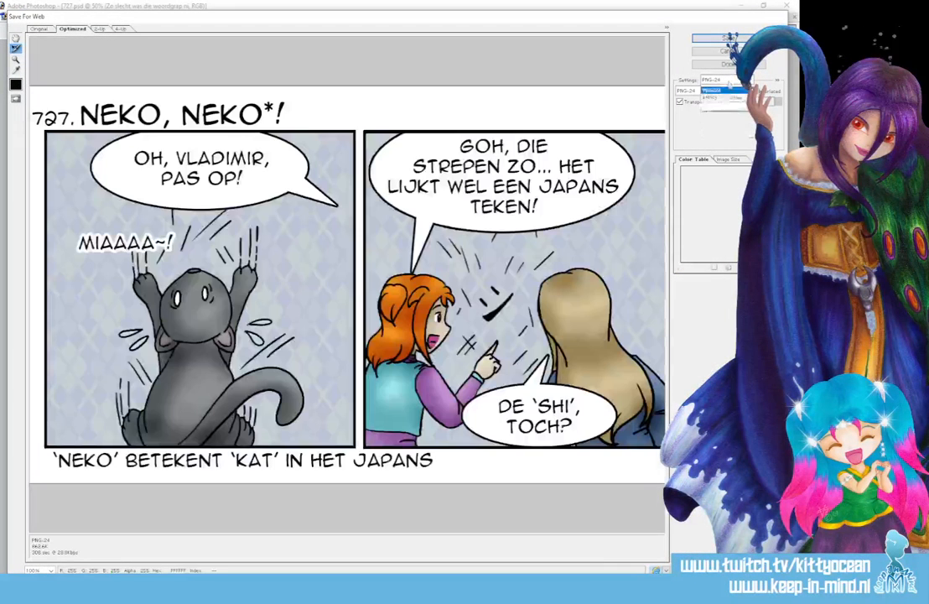
pyautogui.click(717, 79)
pyautogui.click(722, 141)
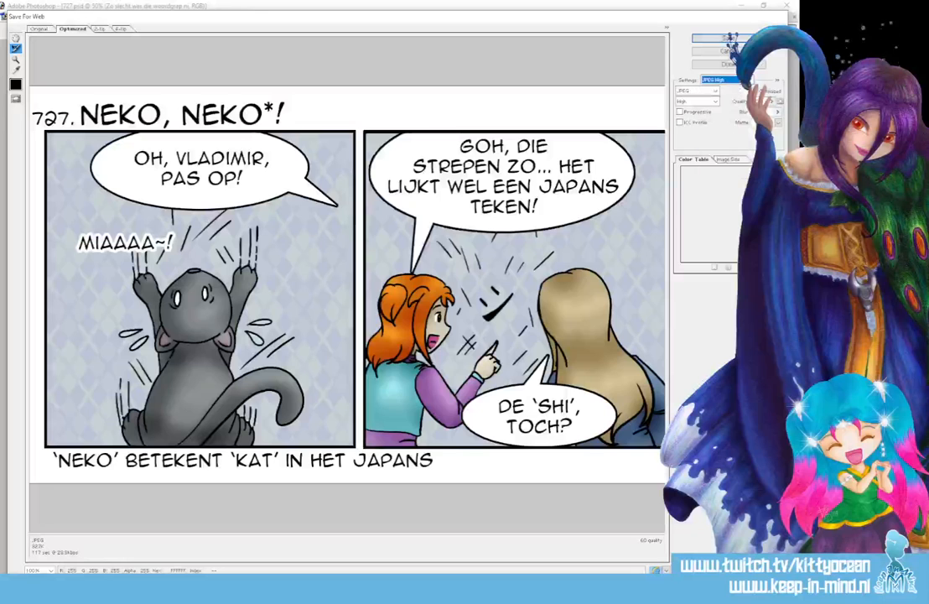
pyautogui.click(728, 38)
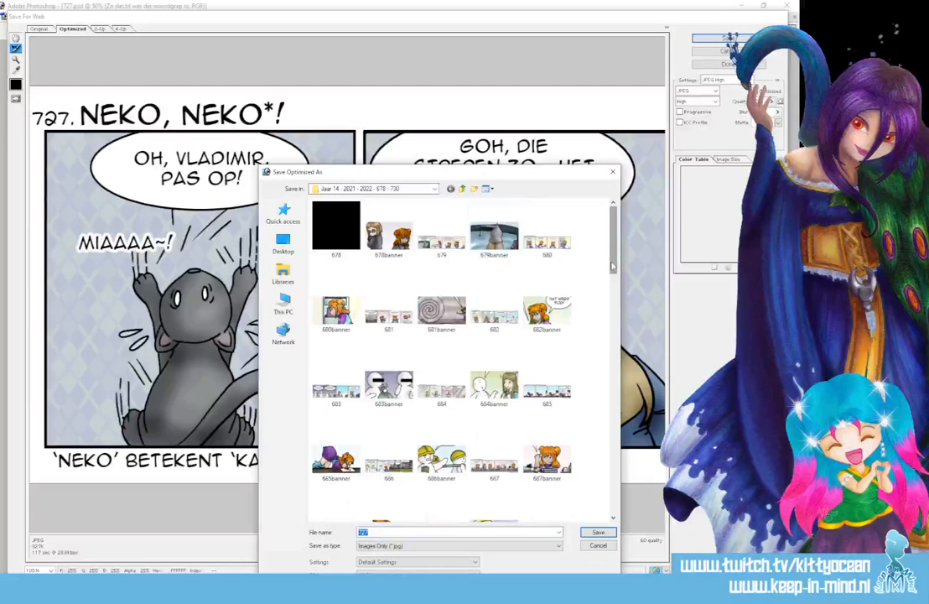
pyautogui.click(598, 533)
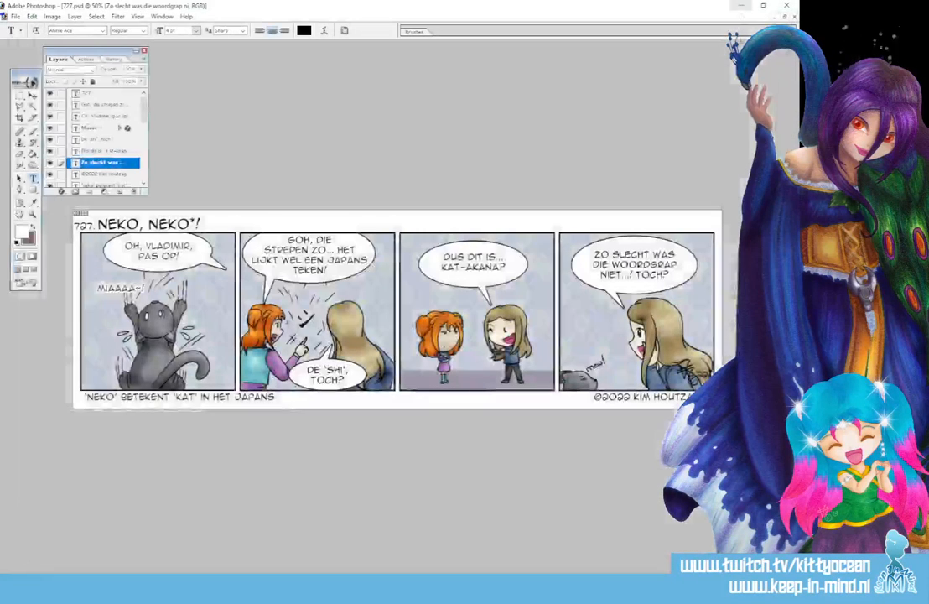
# Close 727.psd without saving changes
pyautogui.click(793, 17)
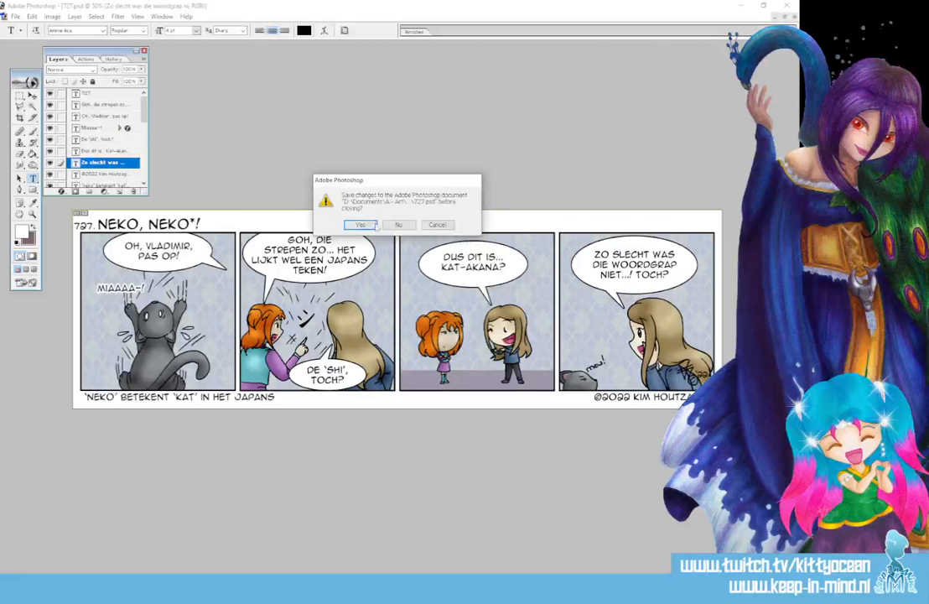
pyautogui.press('n')
# Open the 727 JPEG from the strip folder and NewBanner from the Pen-i Overall folder in Photoshop
pyautogui.click(220, 585)
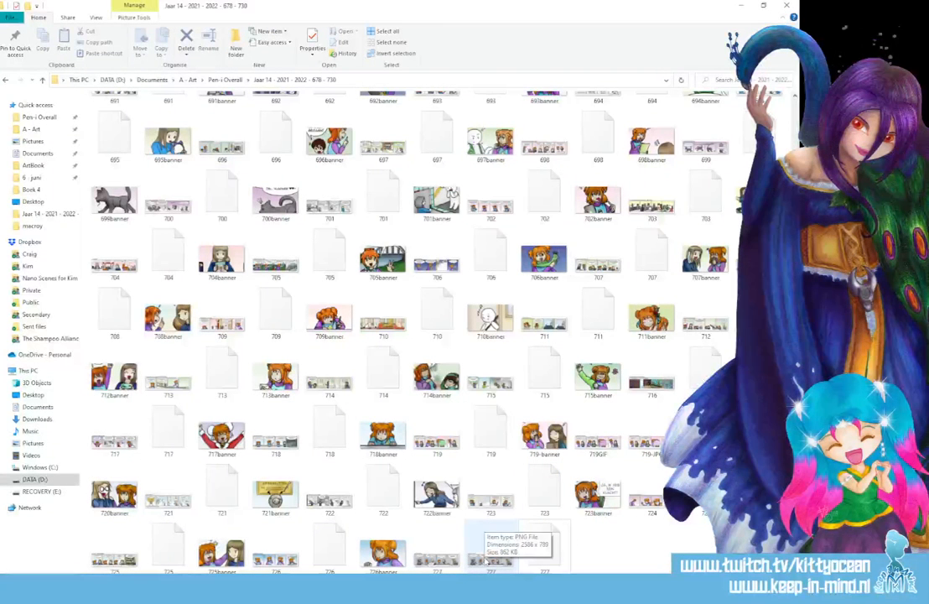
pyautogui.moveTo(449, 562); pyautogui.dragTo(191, 497)
pyautogui.click(218, 587)
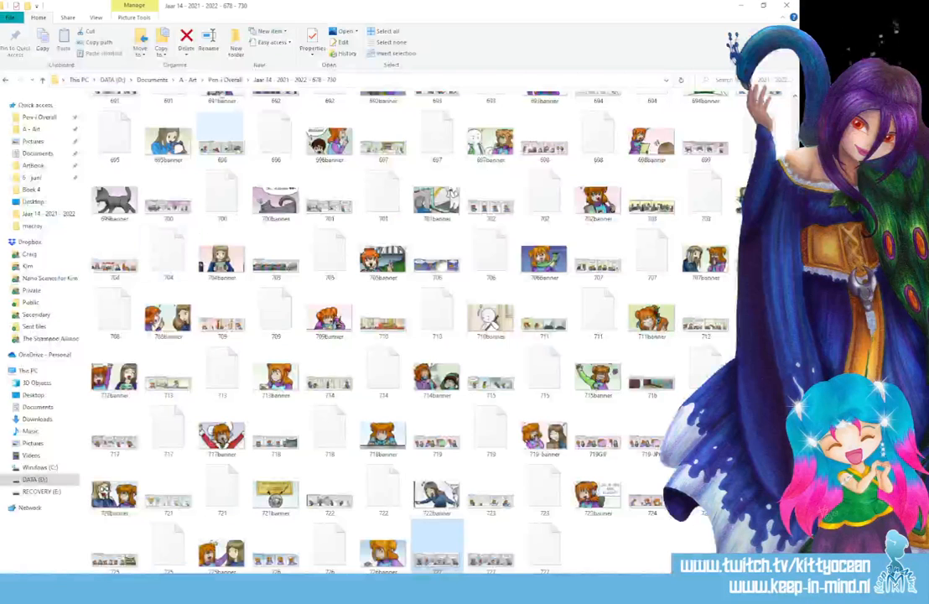
pyautogui.click(225, 80)
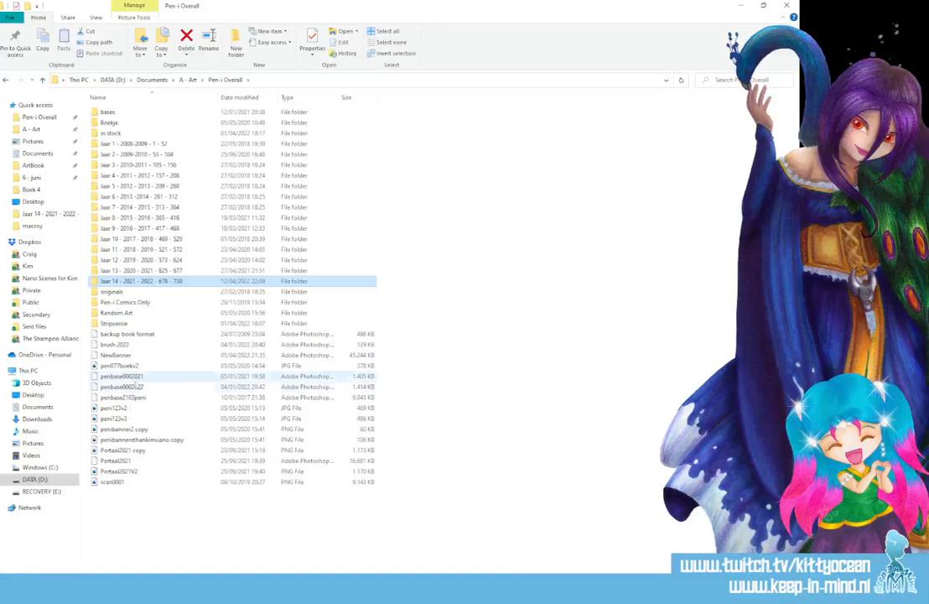
pyautogui.doubleClick(126, 354)
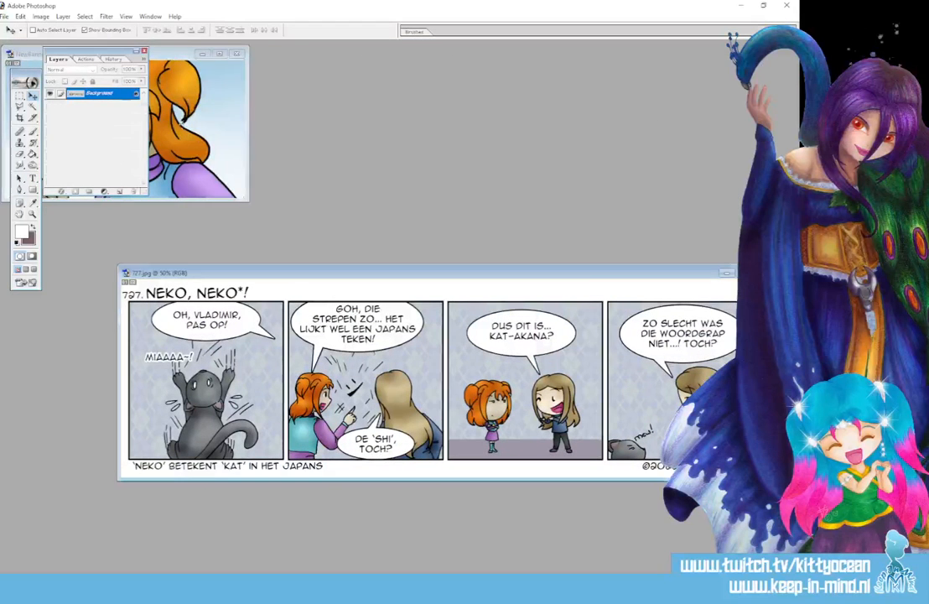
# Copy the 727 strip image into NewBanner.psd as the top layer and position it so the cat's head and raised paws fill the banner
pyautogui.moveTo(181, 123); pyautogui.dragTo(182, 122)
pyautogui.click(220, 53)
pyautogui.moveTo(448, 325); pyautogui.dragTo(360, 242)
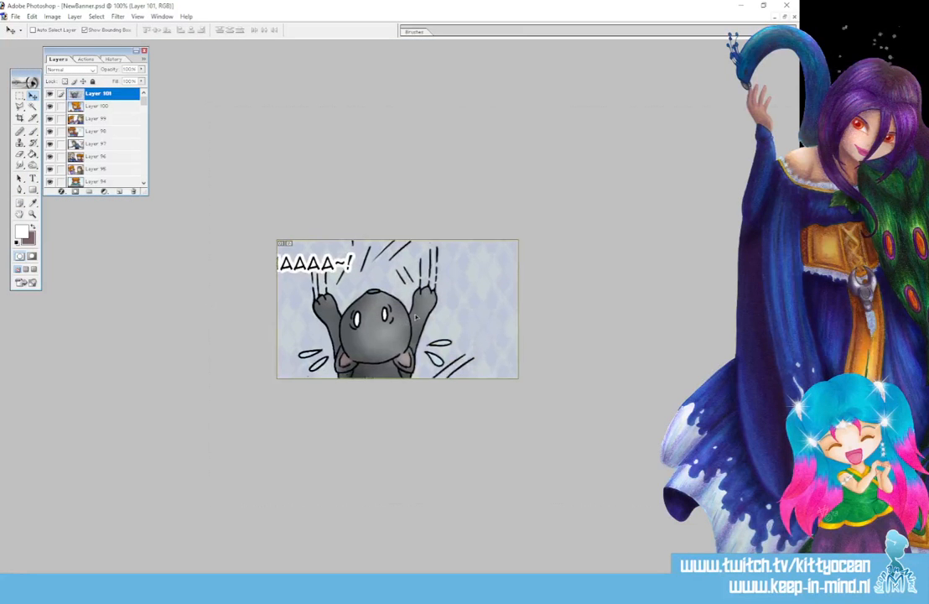
pyautogui.moveTo(415, 316); pyautogui.dragTo(436, 285)
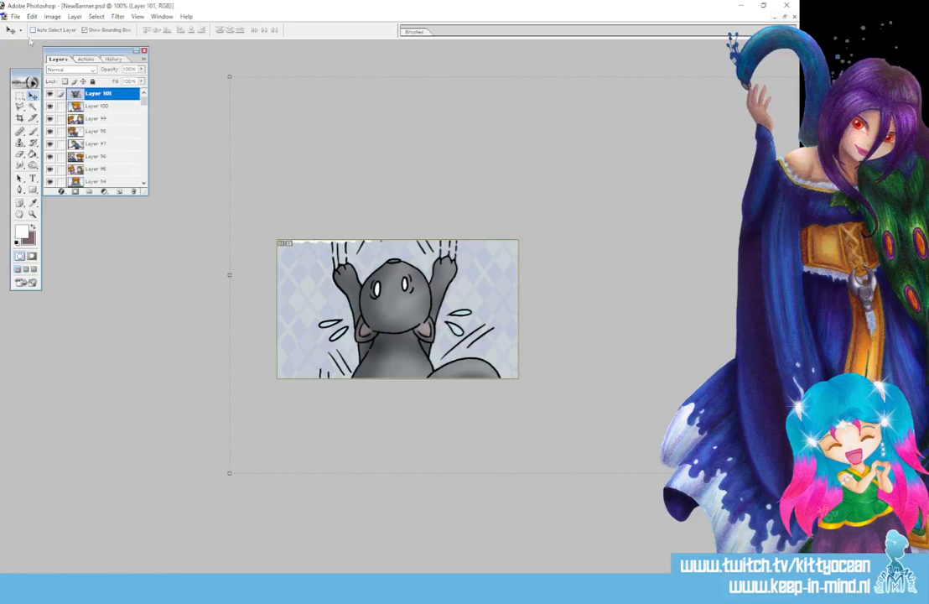
# Export the banner for the web as a JPEG High image named 727banner in the Jaar 14 - 2021 - 2022 - 678 - 730 folder
pyautogui.click(15, 16)
pyautogui.click(50, 120)
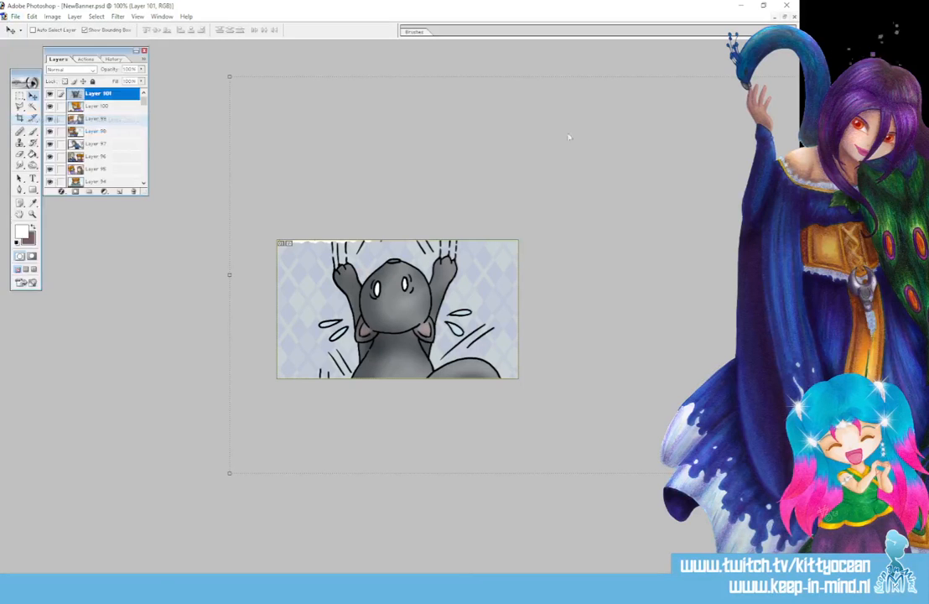
pyautogui.press('Return')
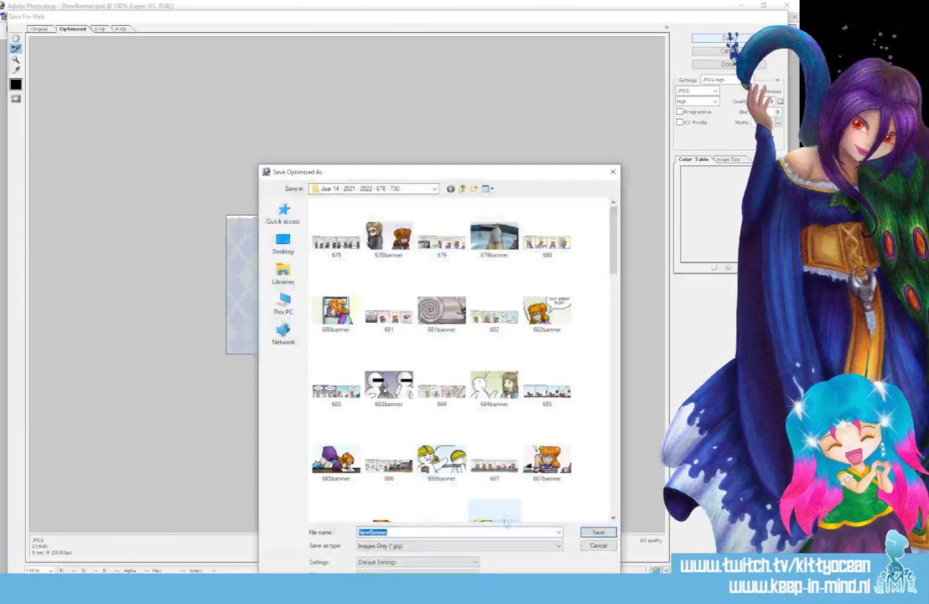
pyautogui.scroll(-2, 616, 313)
pyautogui.scroll(-15, 617, 314)
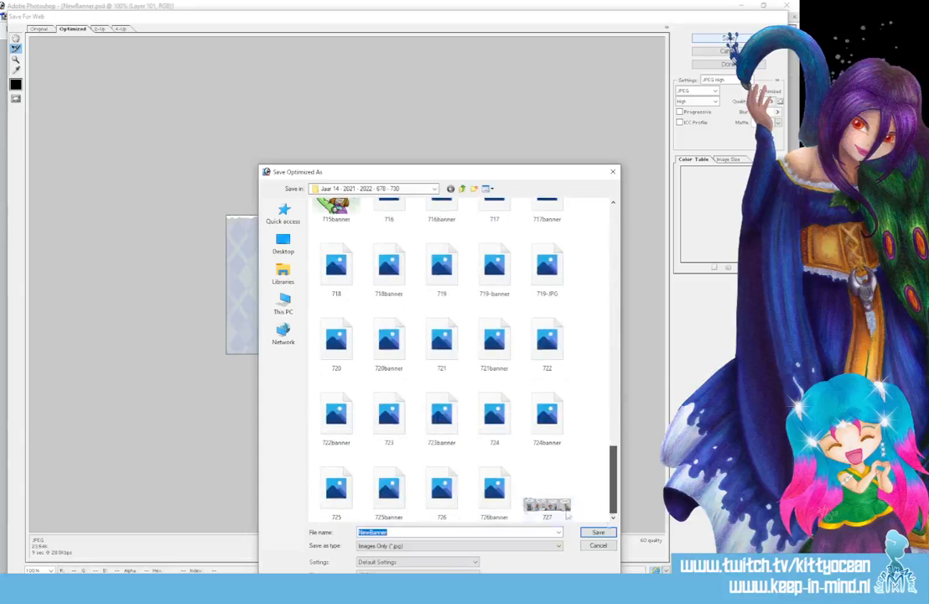
pyautogui.click(547, 490)
pyautogui.click(405, 531)
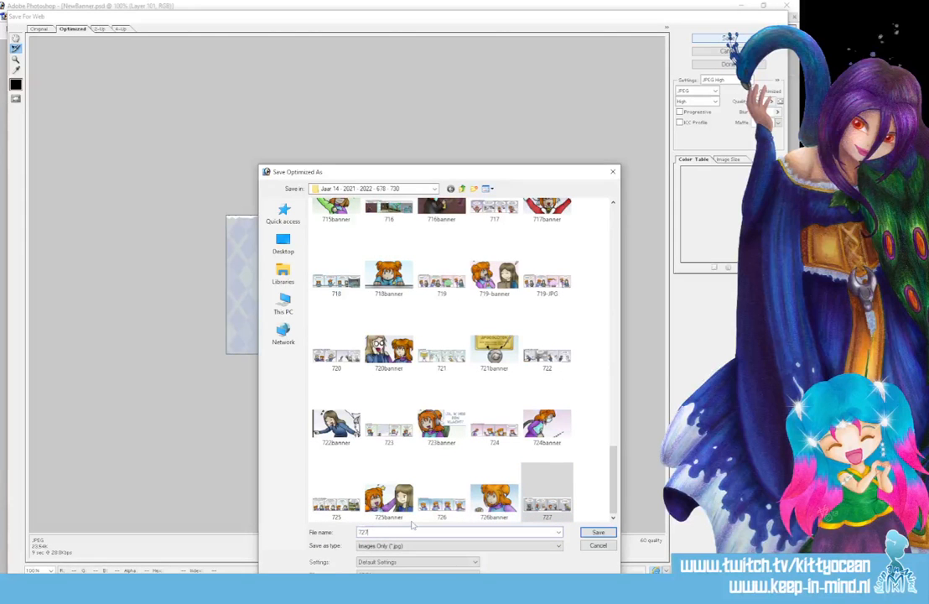
pyautogui.write('banner')
pyautogui.press('Return')
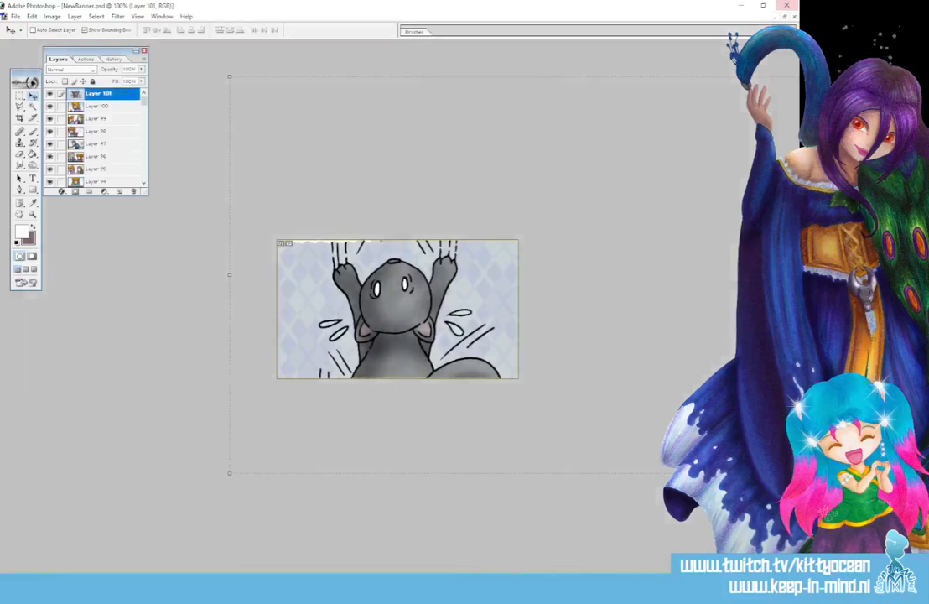